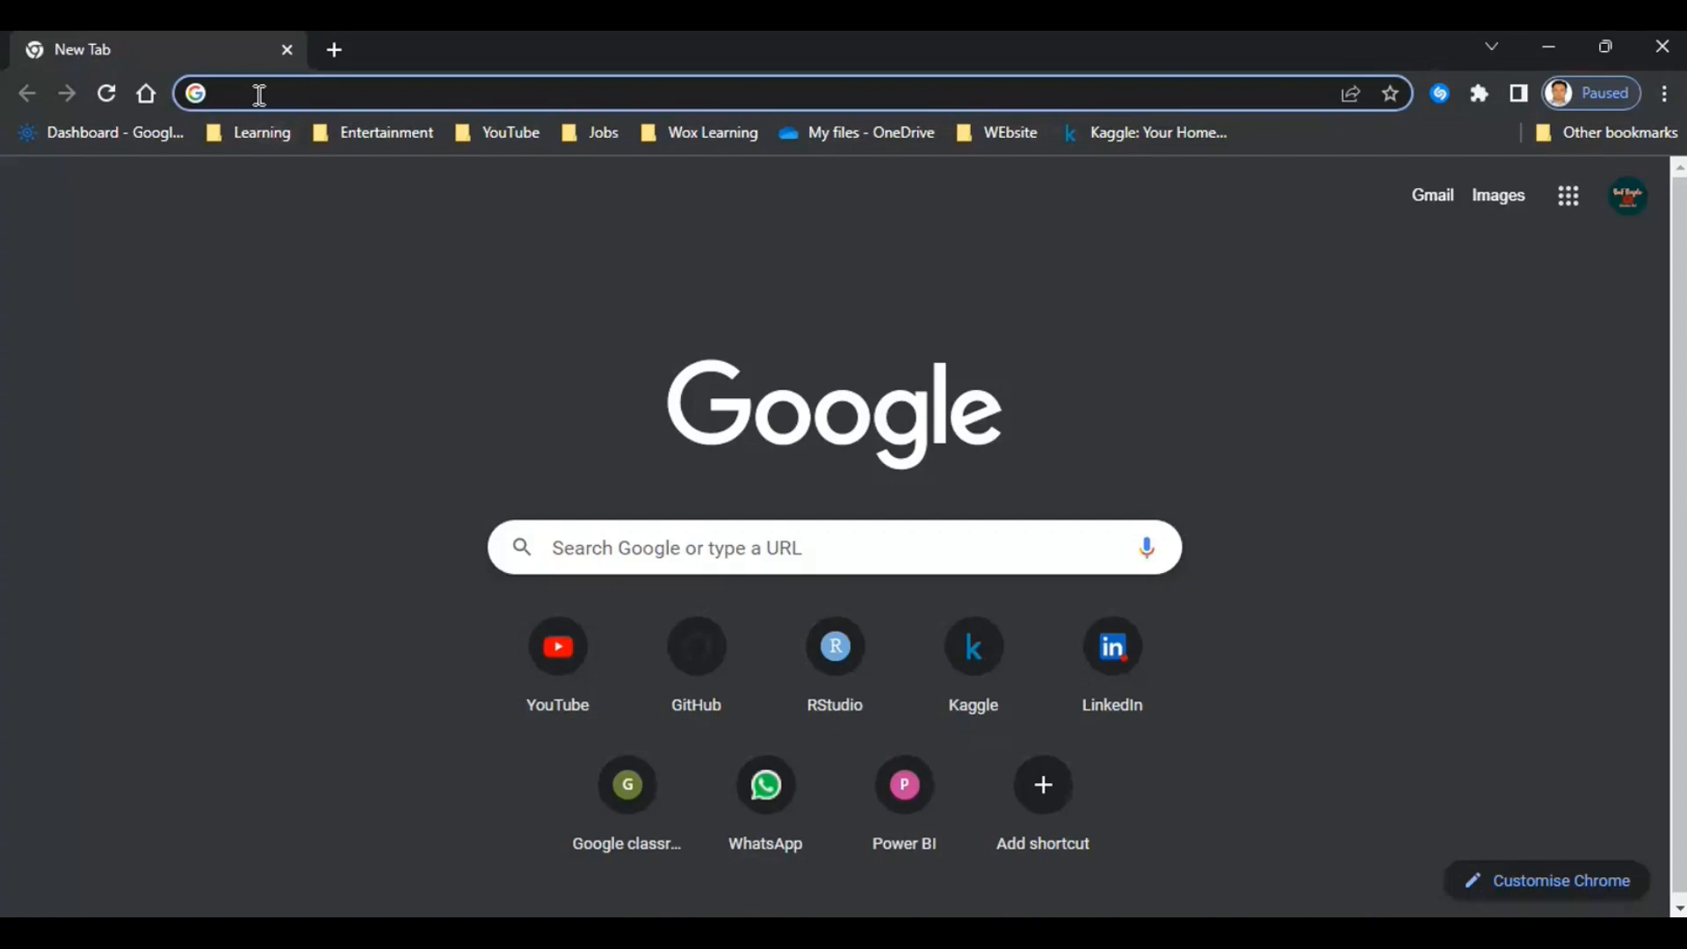
# - Go to kaggle.com and sign out of the Kaggle account
pyautogui.write('kaggle.com')
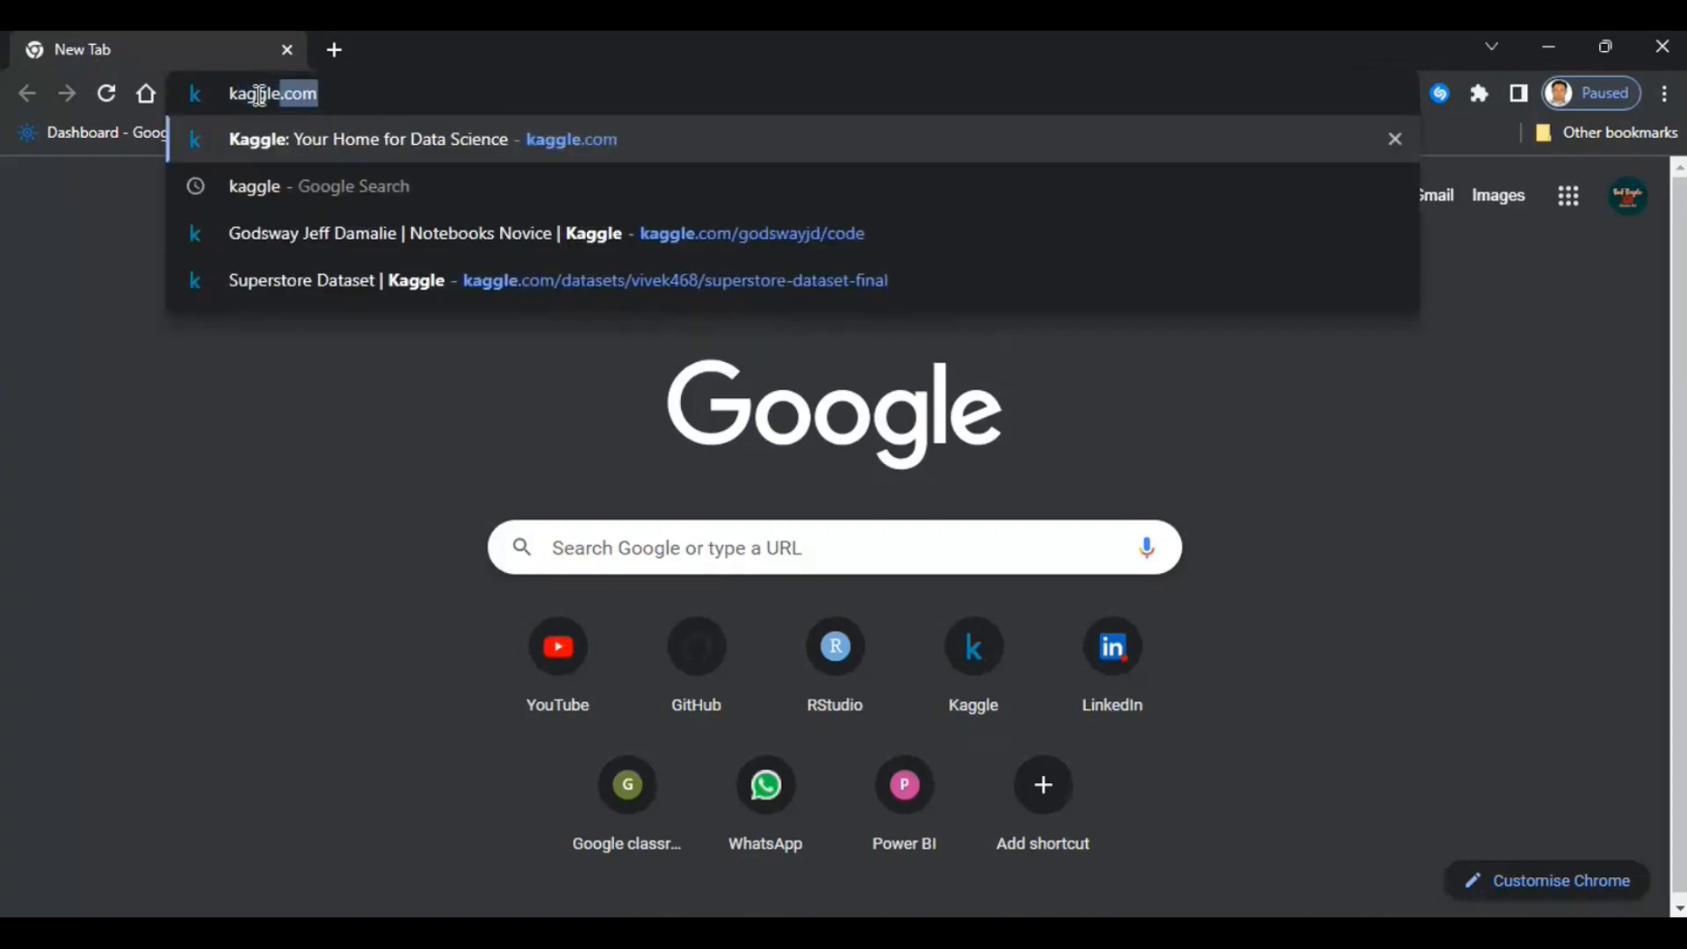
pyautogui.press('Return')
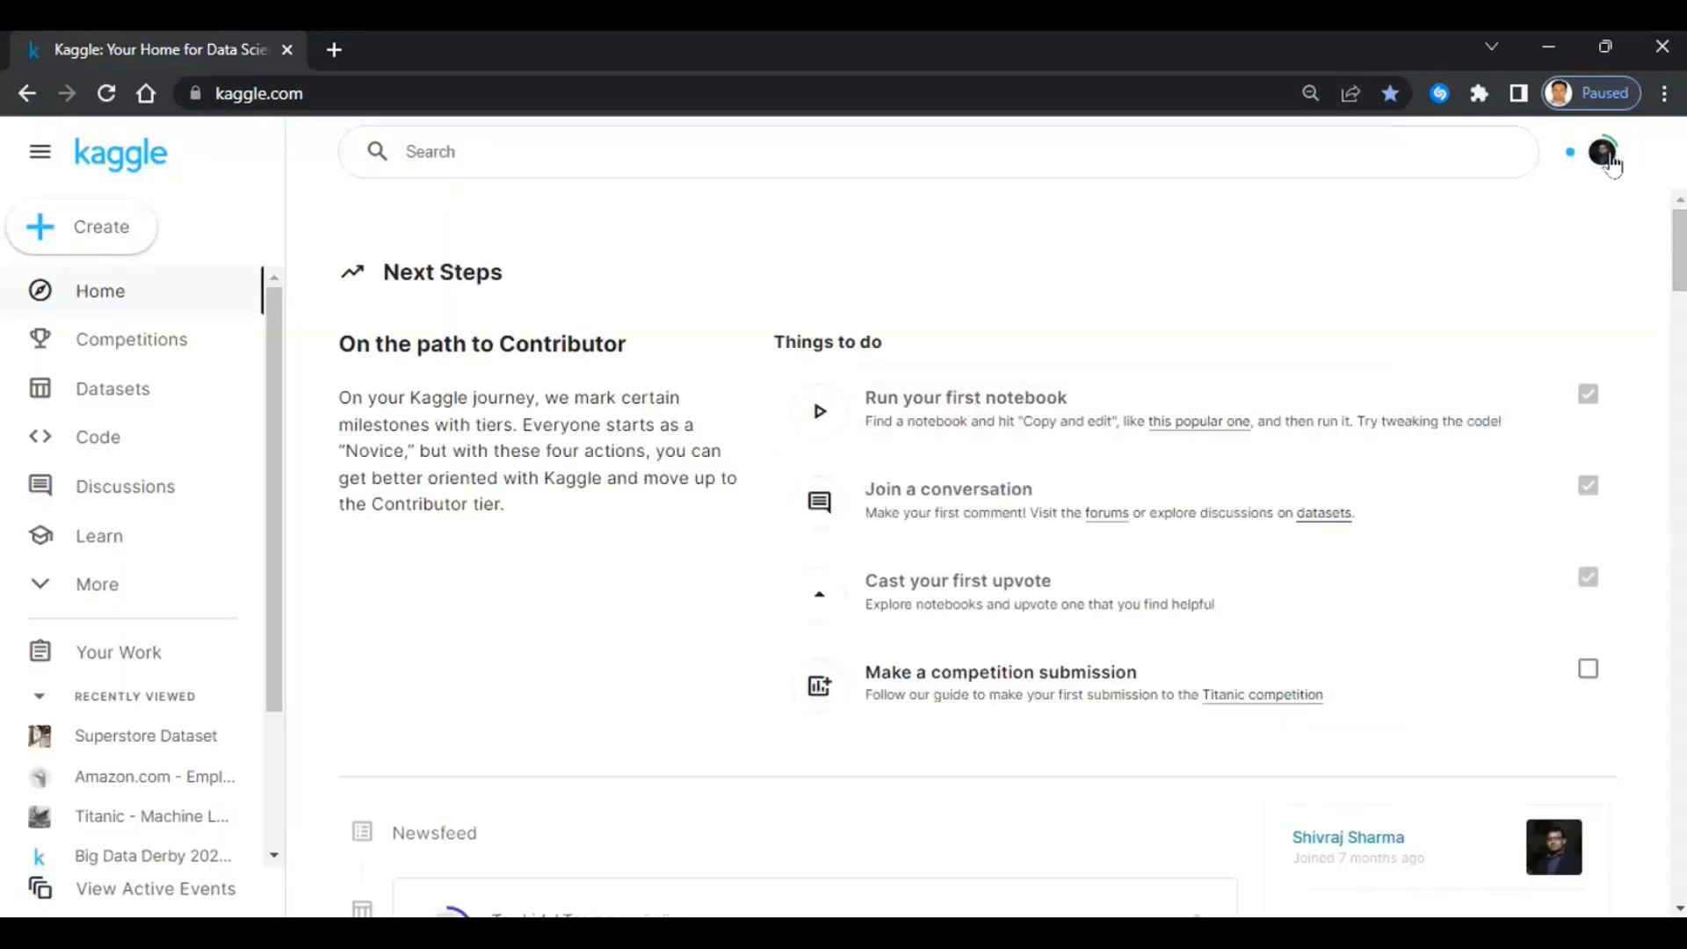
pyautogui.click(1607, 154)
pyautogui.click(1367, 312)
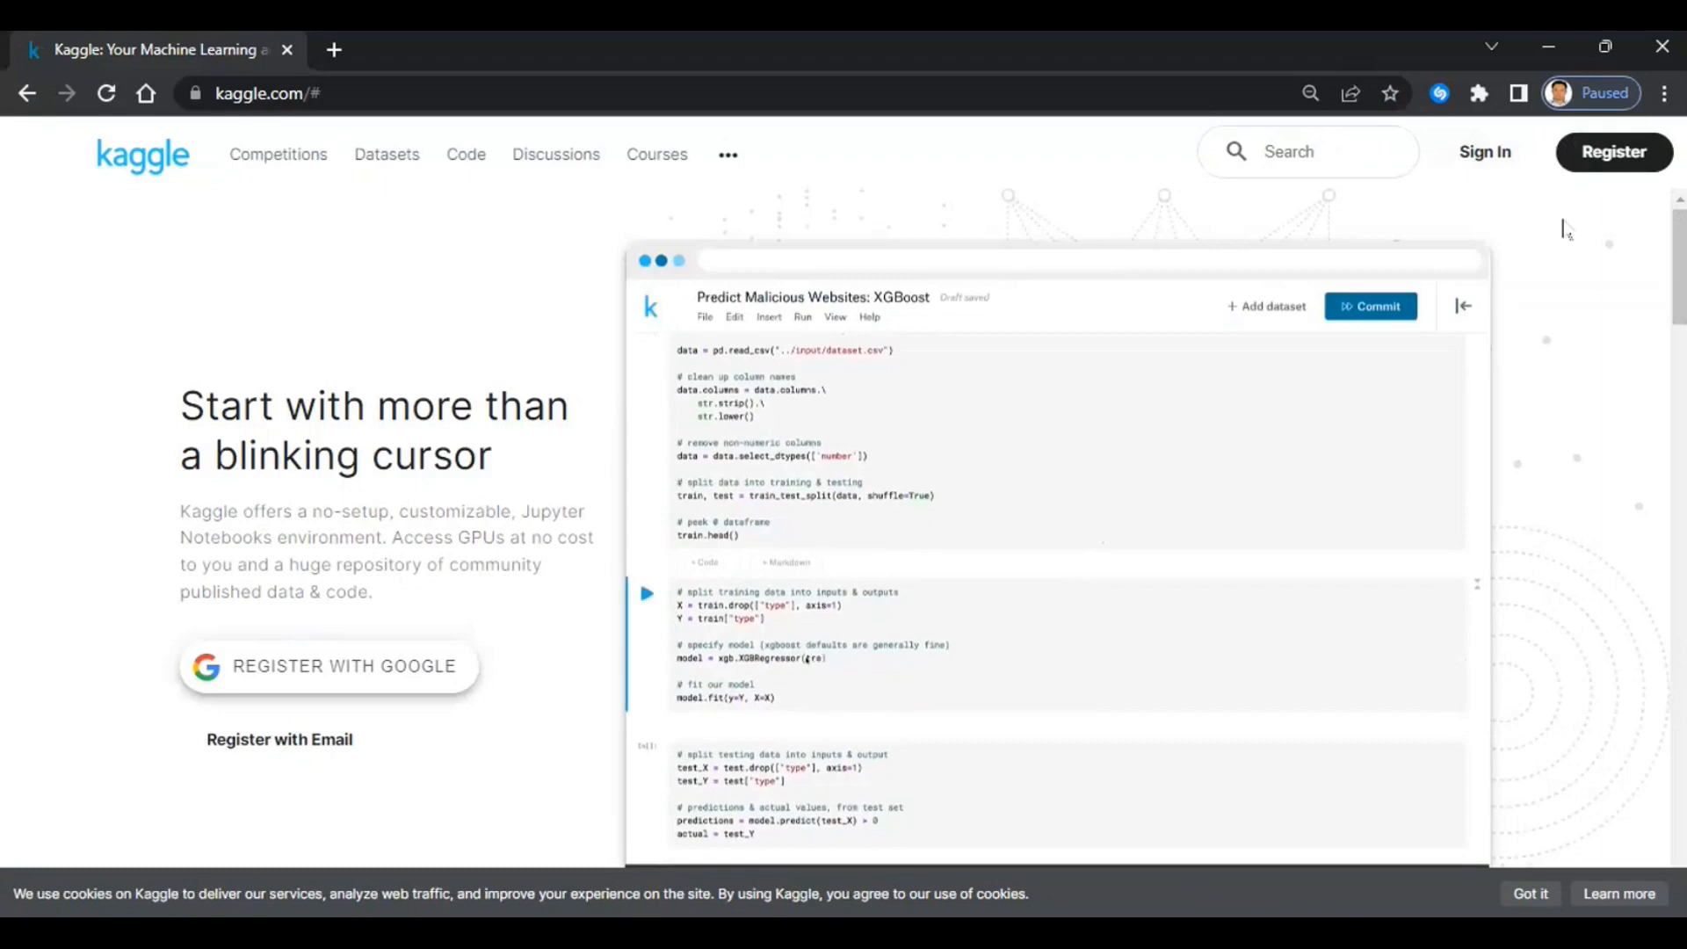
# - Sign back in to Kaggle with Google and go to the Datasets page
pyautogui.click(1484, 159)
pyautogui.click(768, 482)
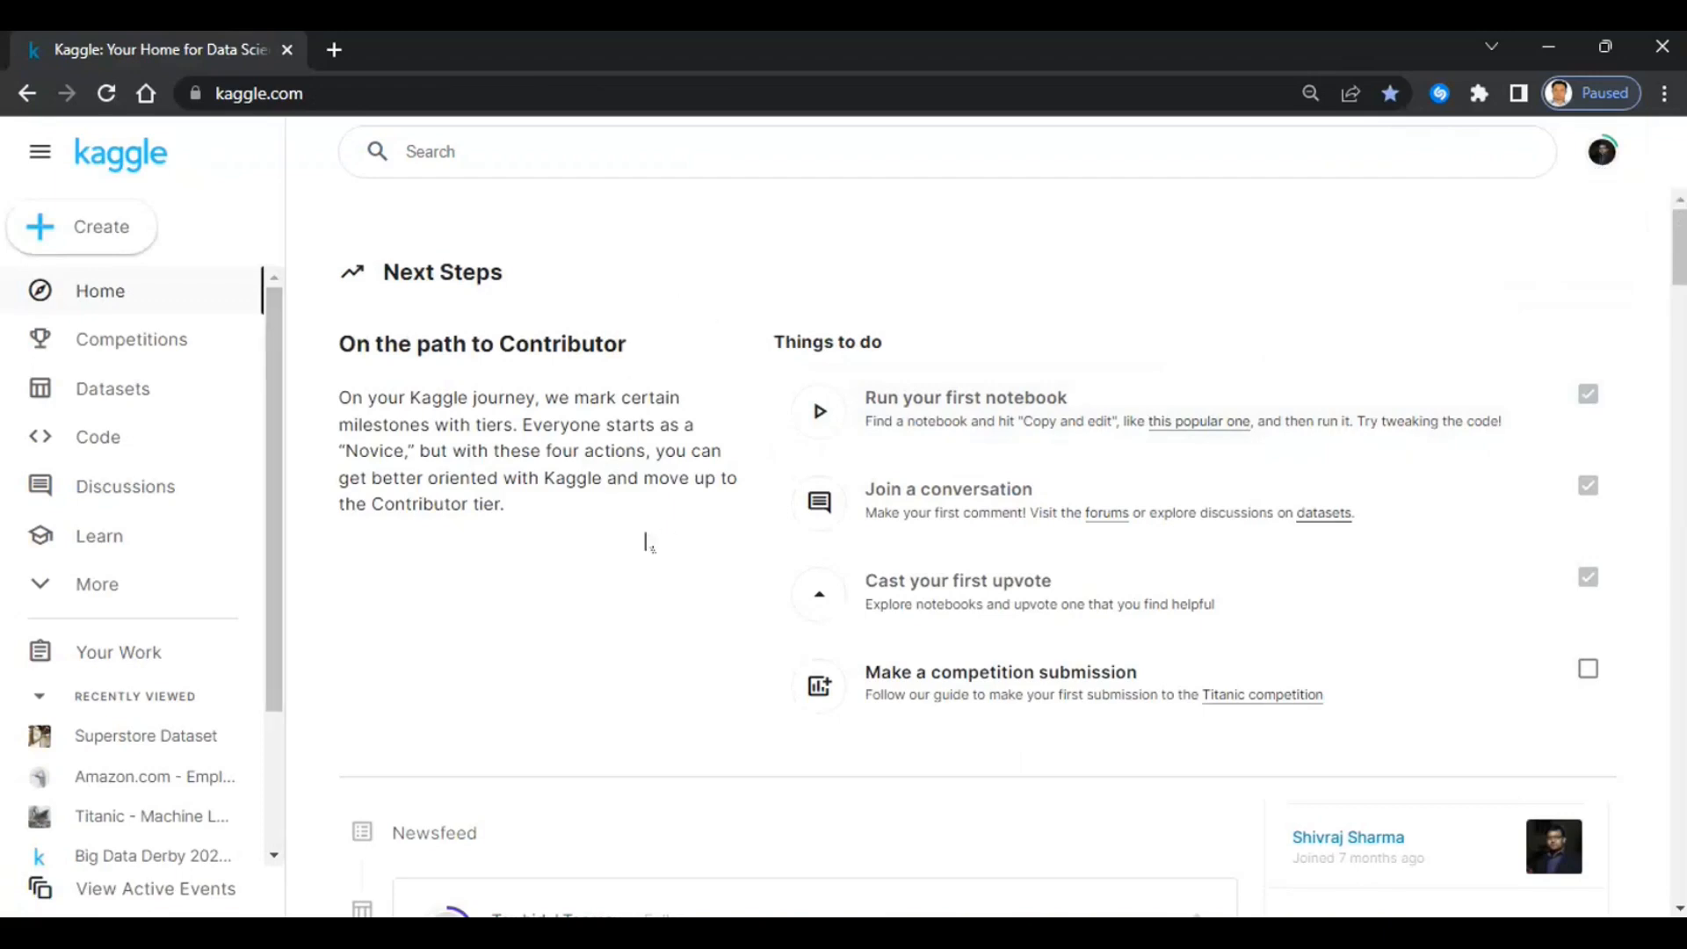
pyautogui.click(107, 402)
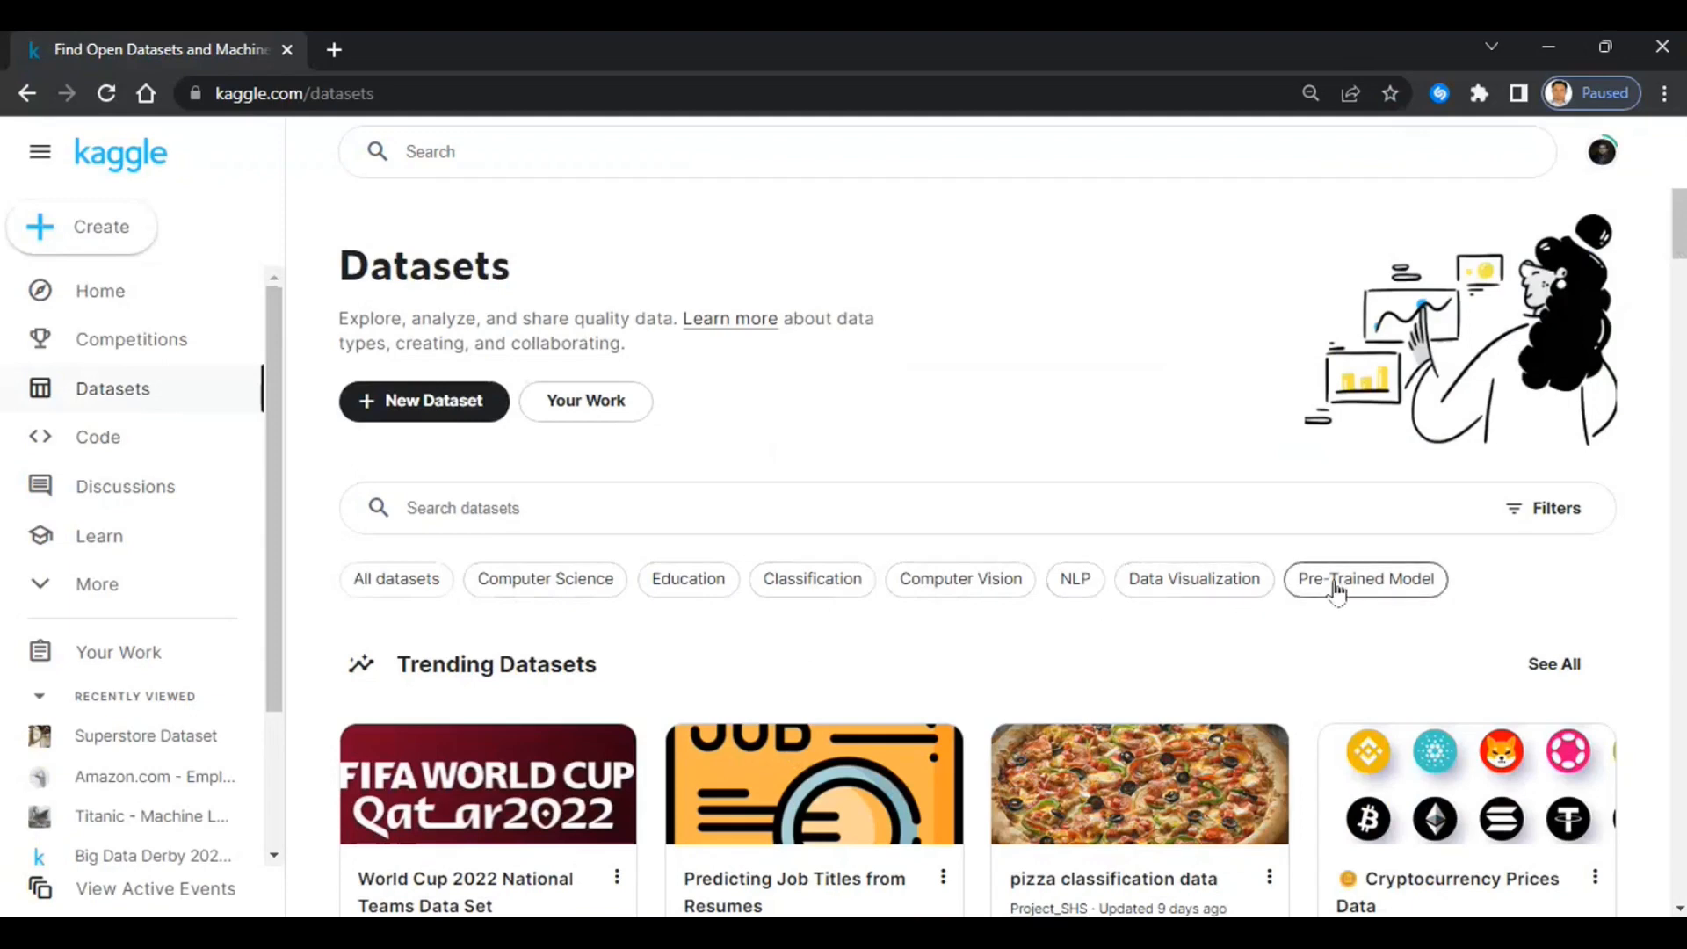
# - Rerun the recent 'super store' search and scroll down to the Superstore Dataset result
pyautogui.scroll(-3, 1336, 590)
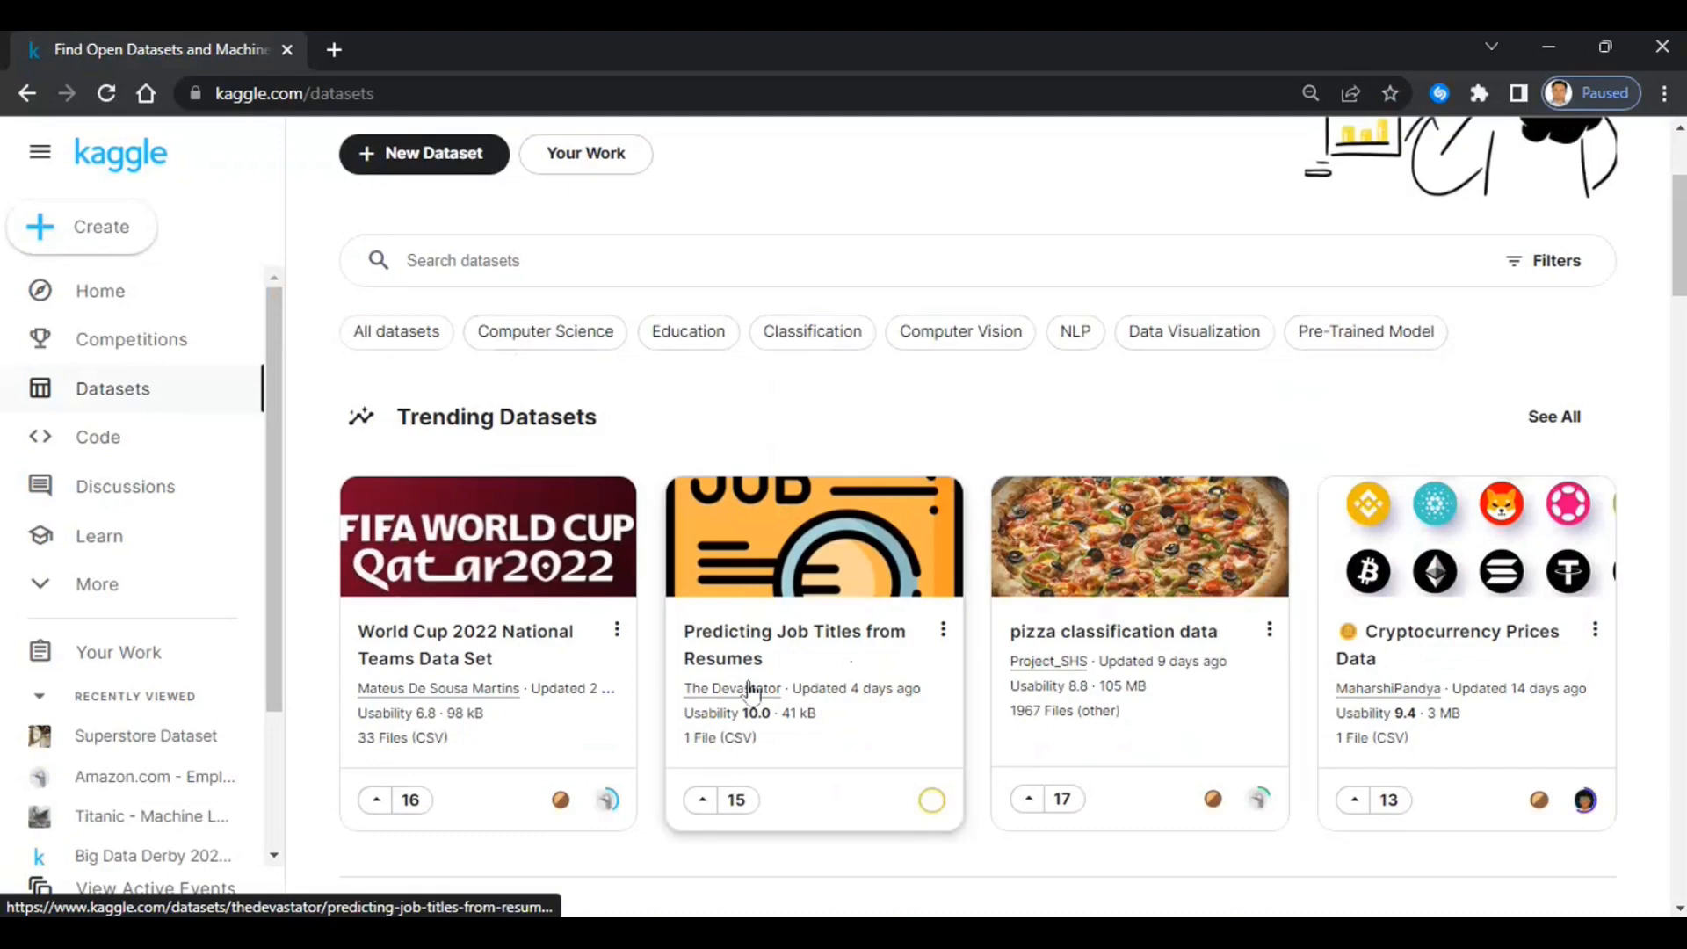
pyautogui.scroll(3, 750, 689)
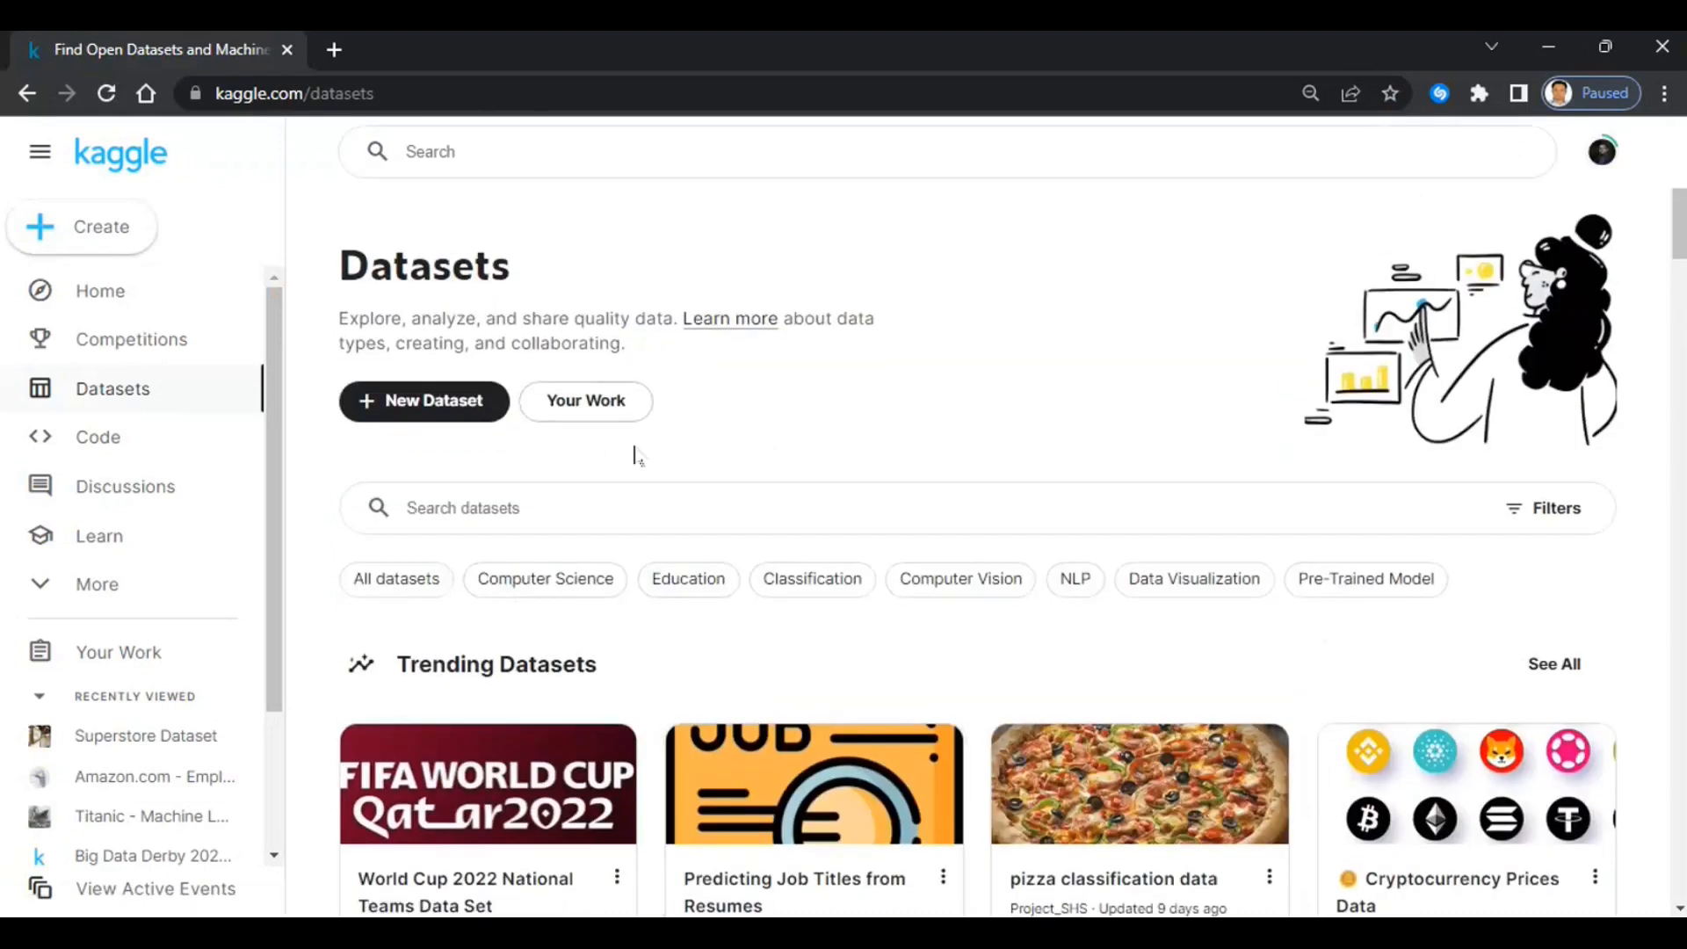
pyautogui.click(455, 154)
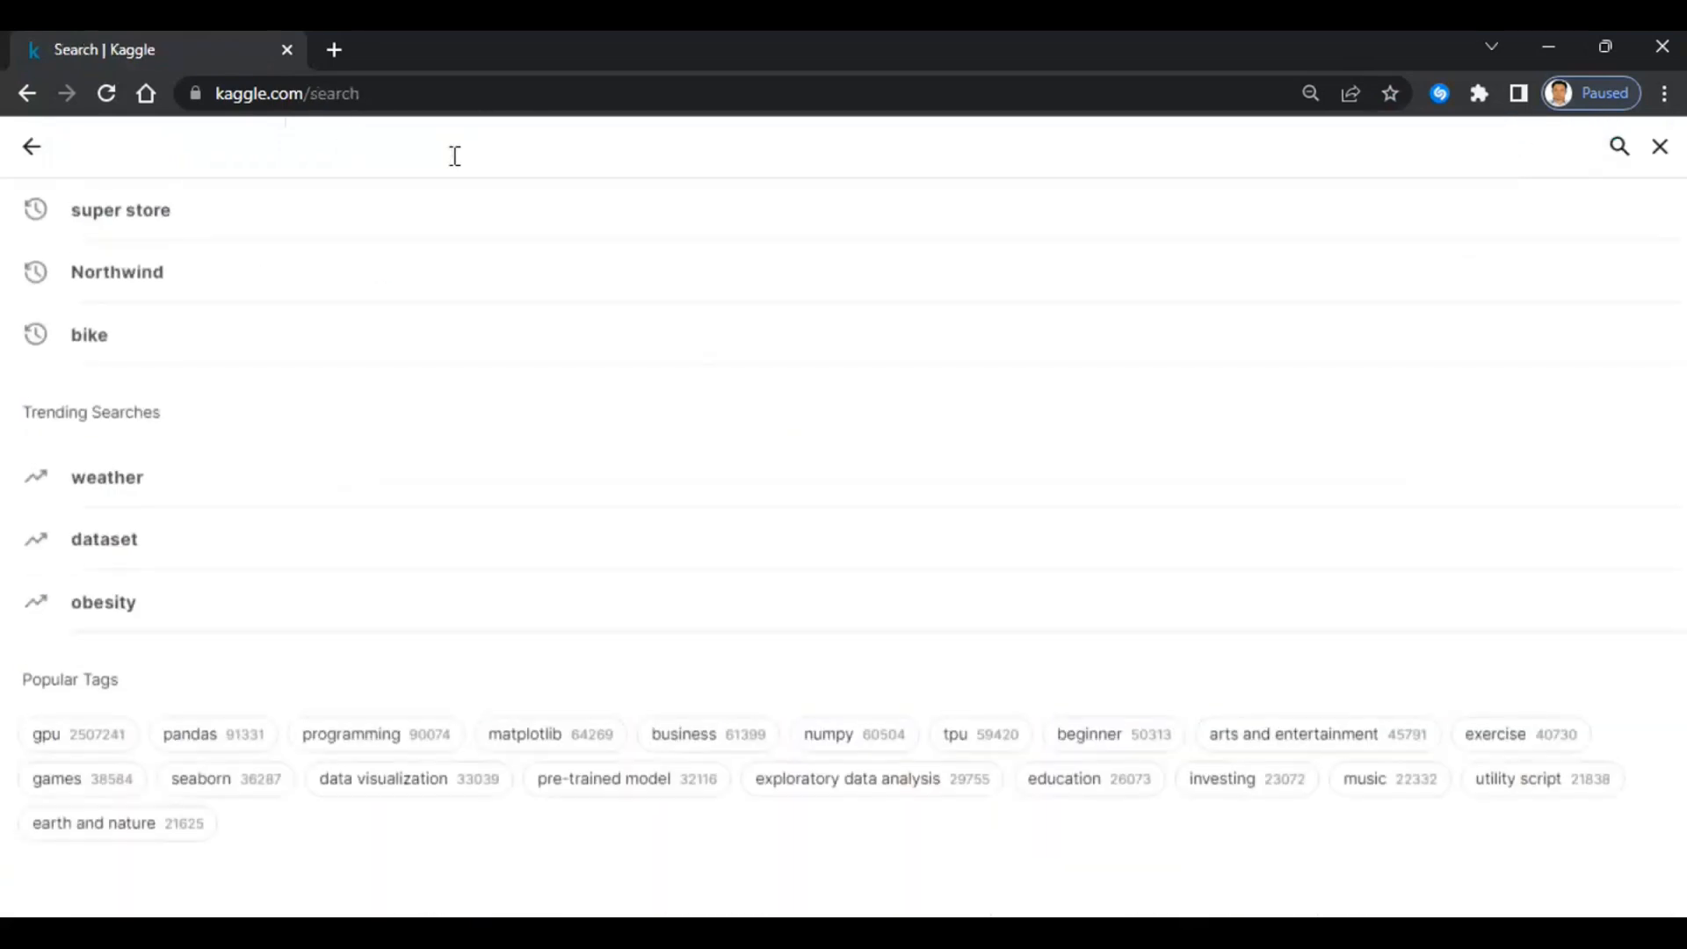
pyautogui.click(119, 215)
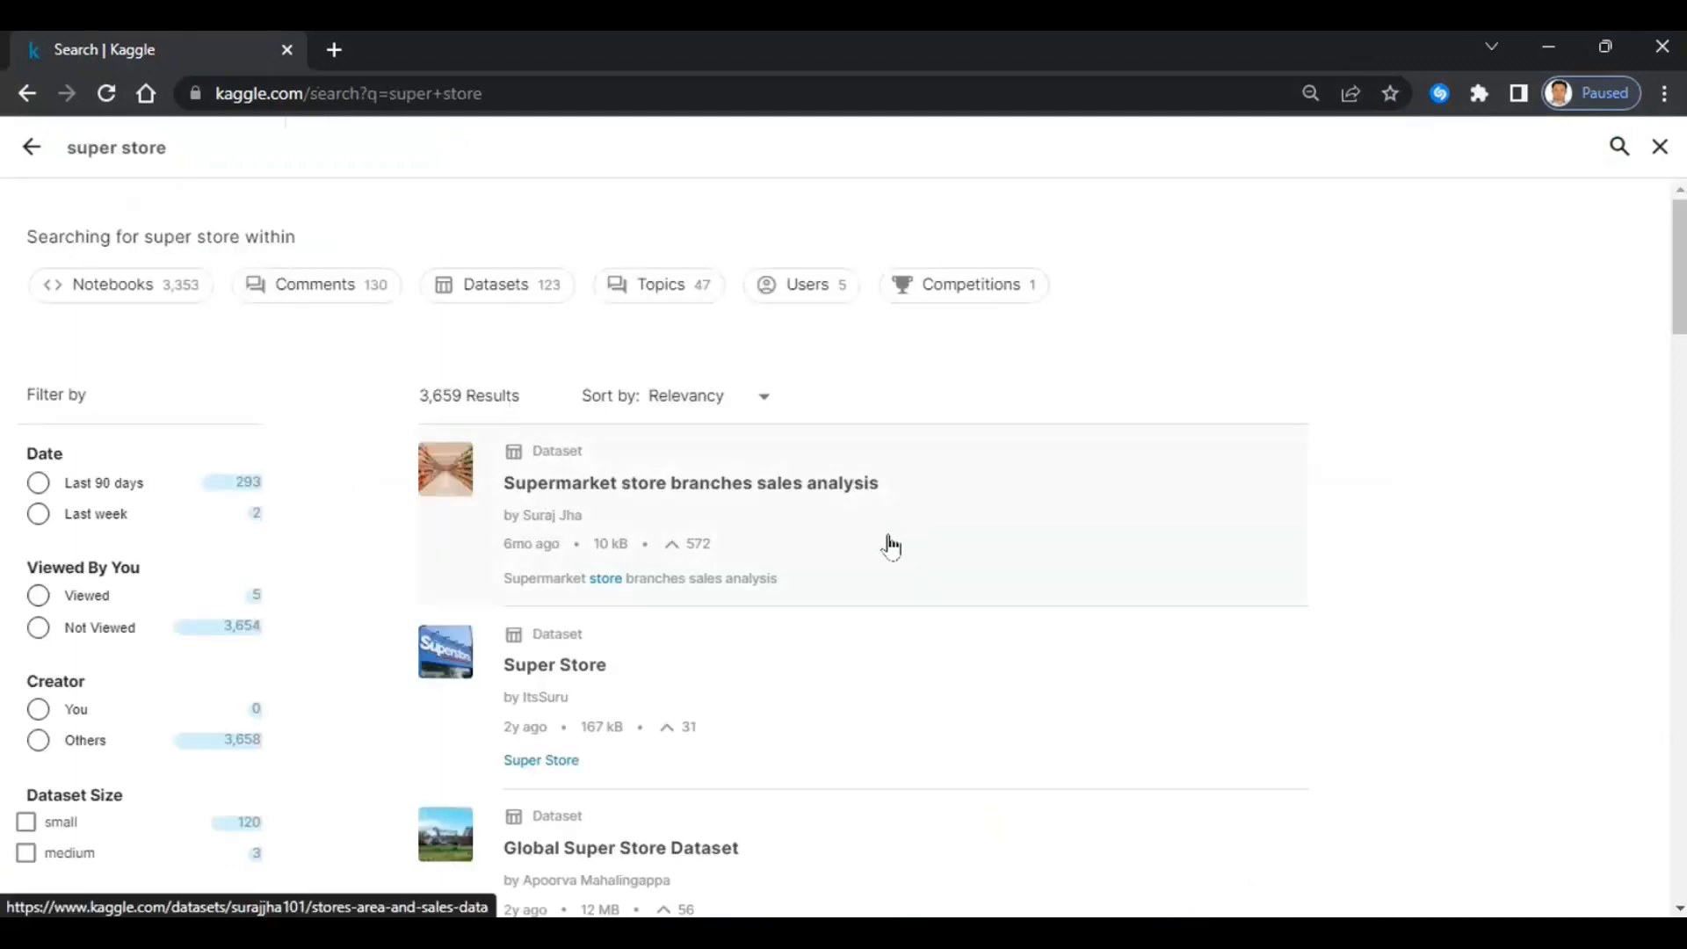
pyautogui.scroll(-3, 888, 546)
pyautogui.scroll(-1, 889, 547)
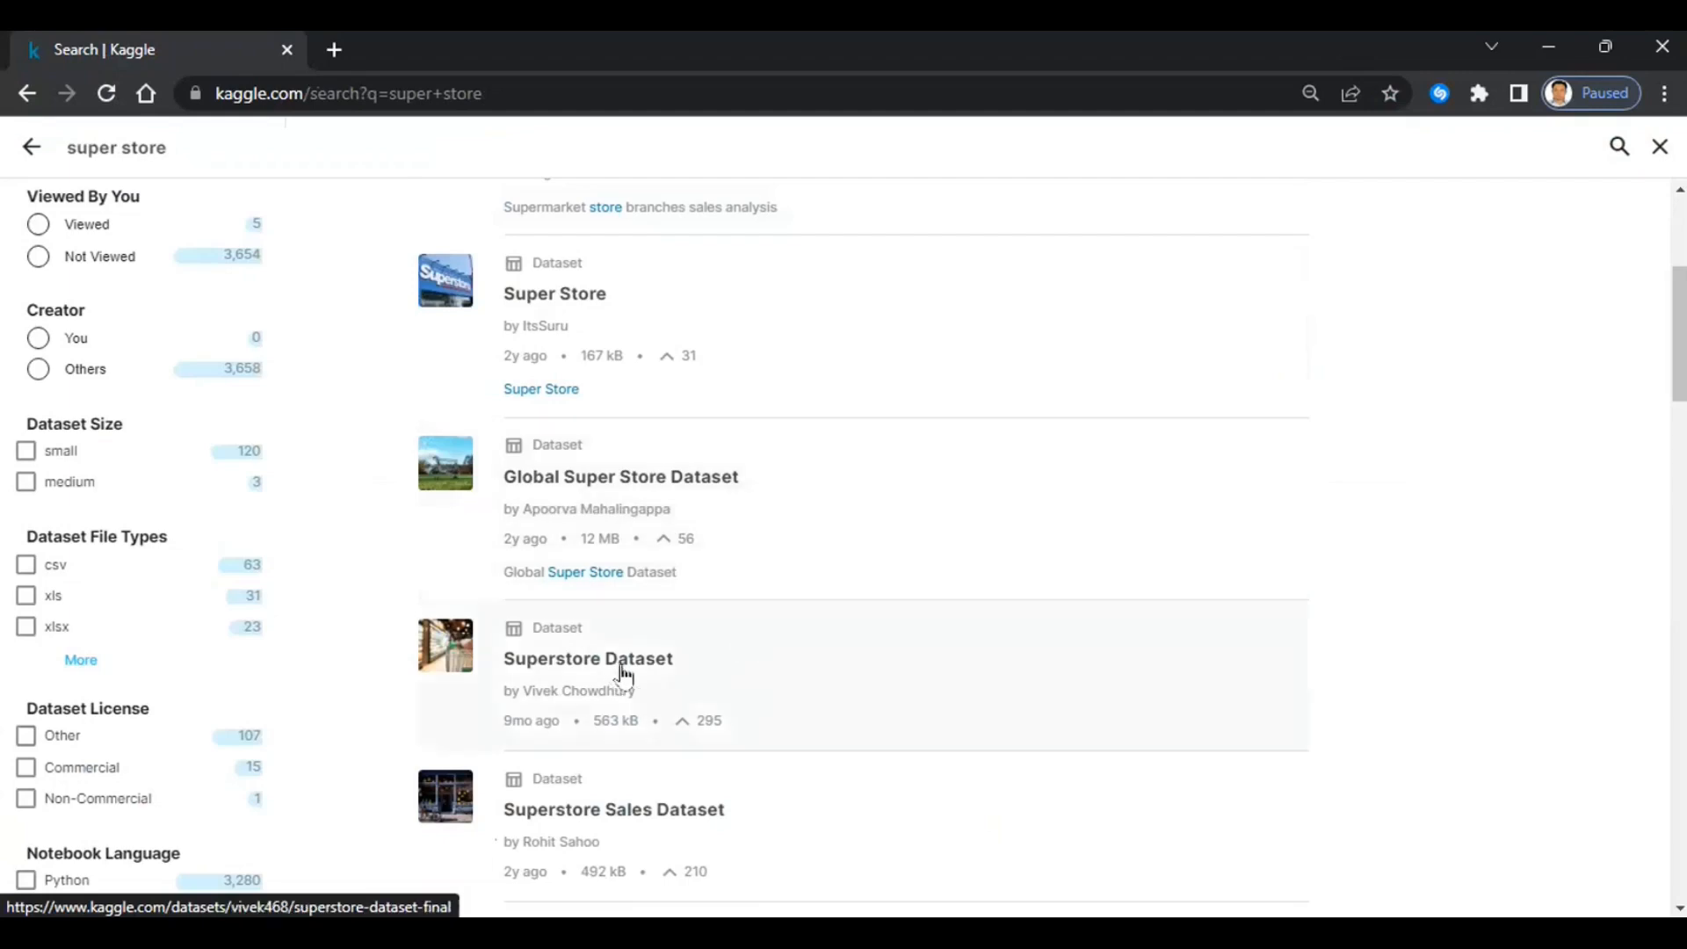
# - Open the Superstore Dataset page and expand its full column metadata list
pyautogui.click(530, 666)
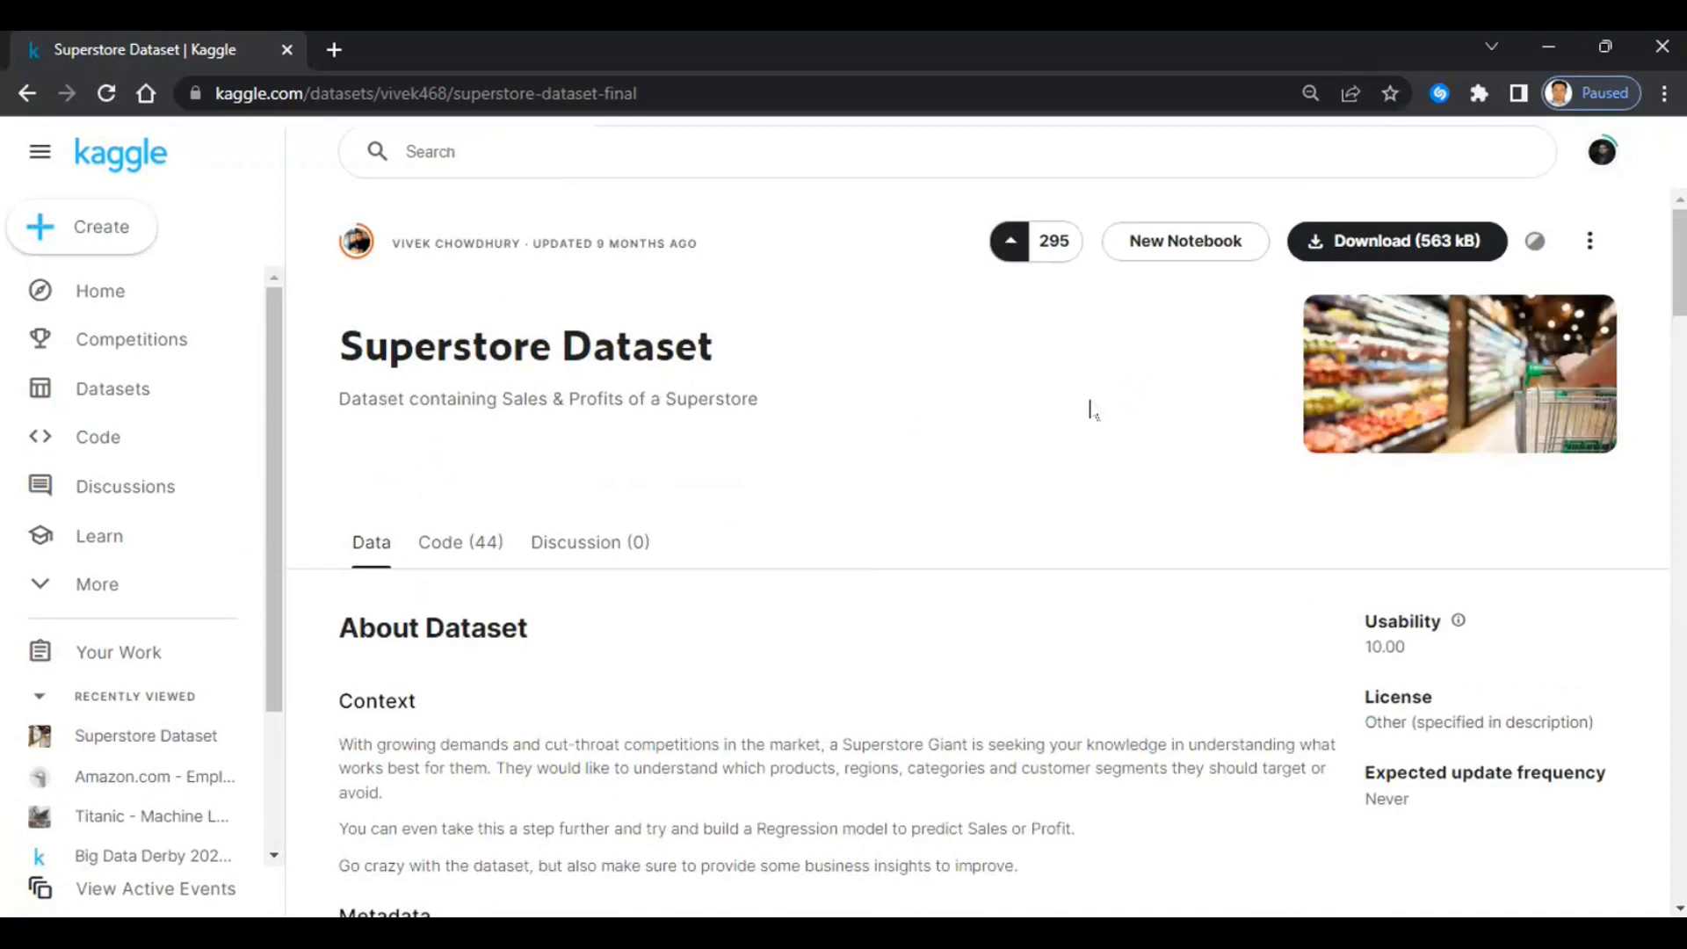
pyautogui.scroll(-5, 722, 552)
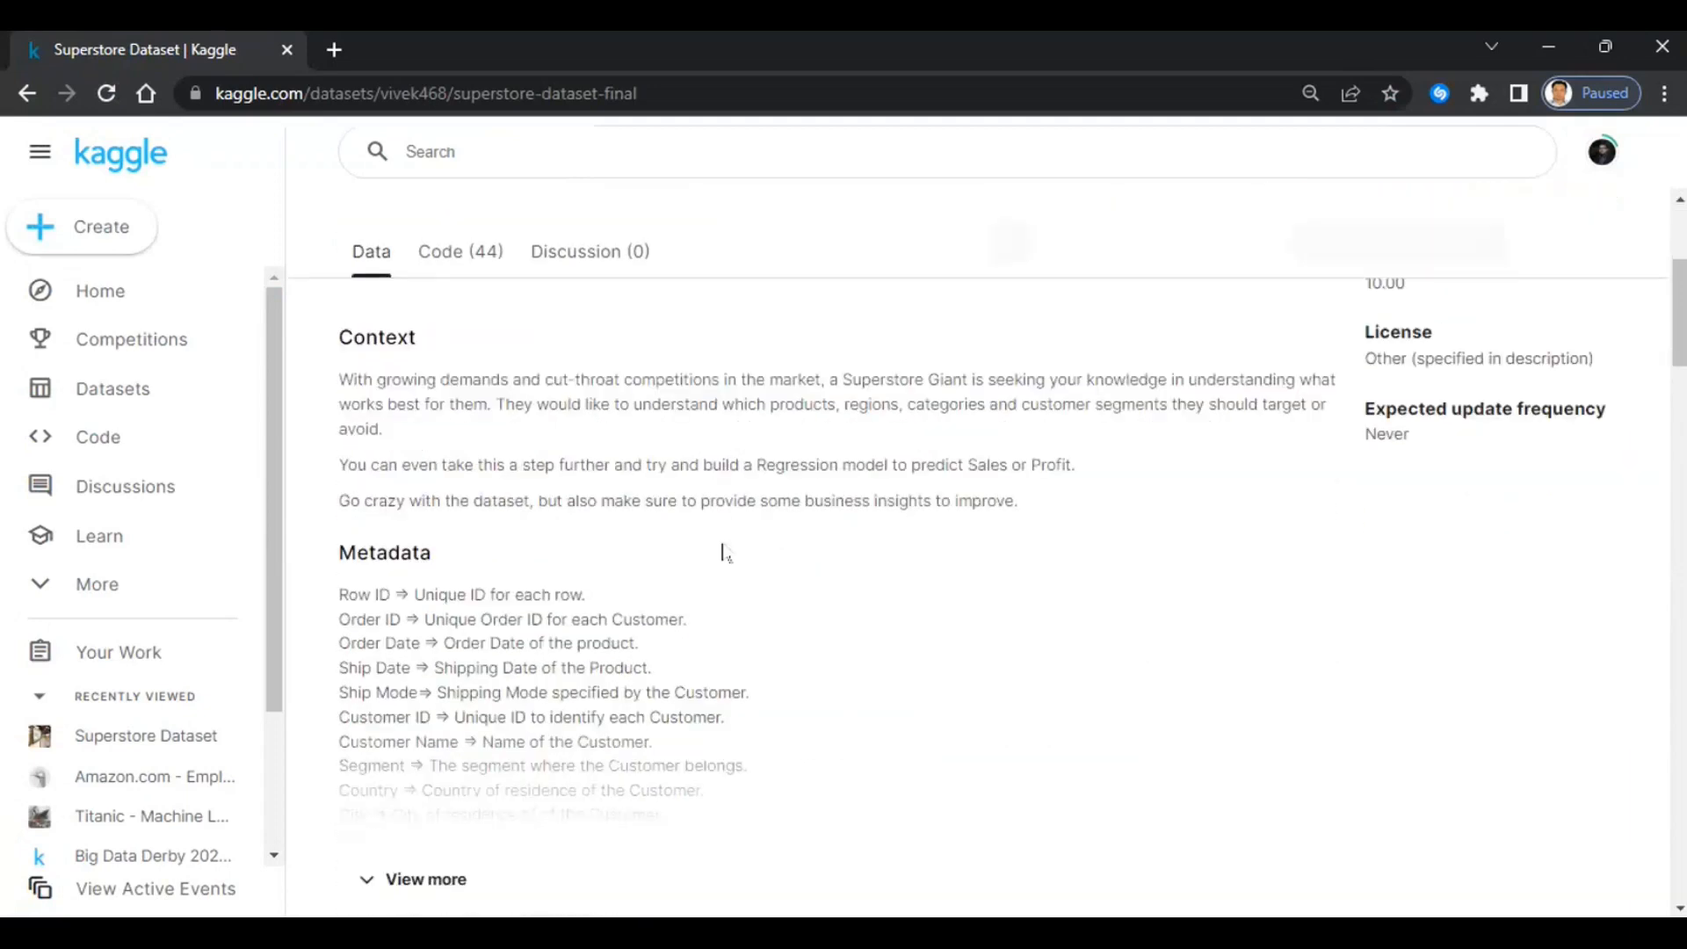
pyautogui.click(437, 754)
pyautogui.scroll(-3, 567, 646)
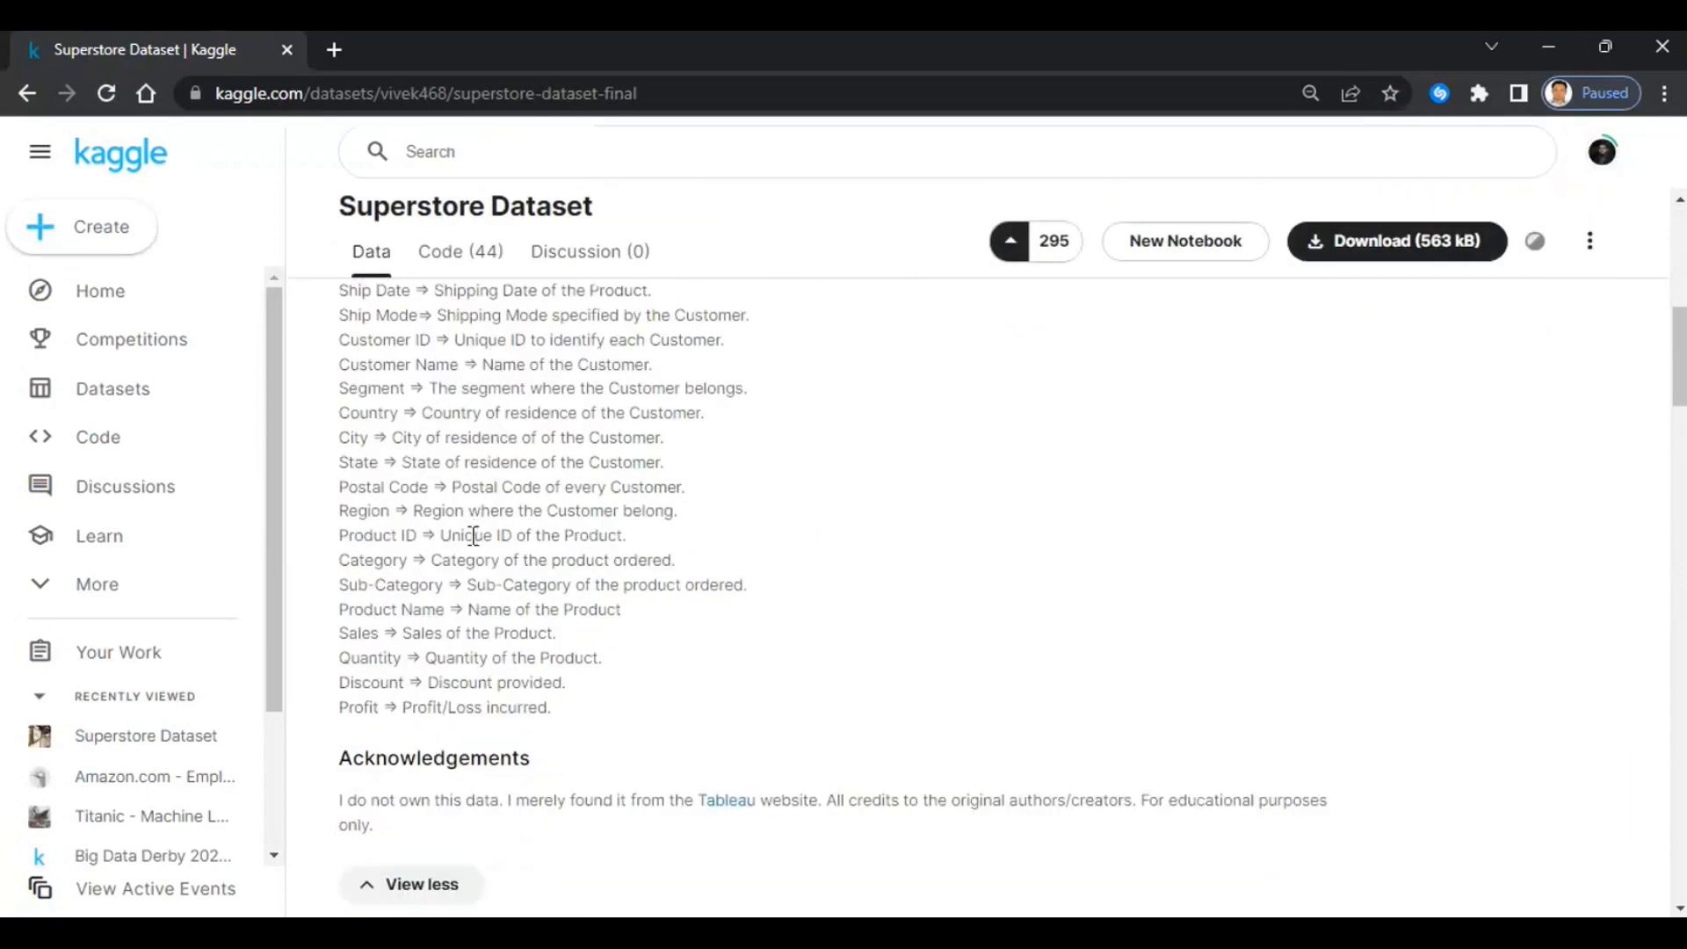
pyautogui.scroll(-5, 474, 536)
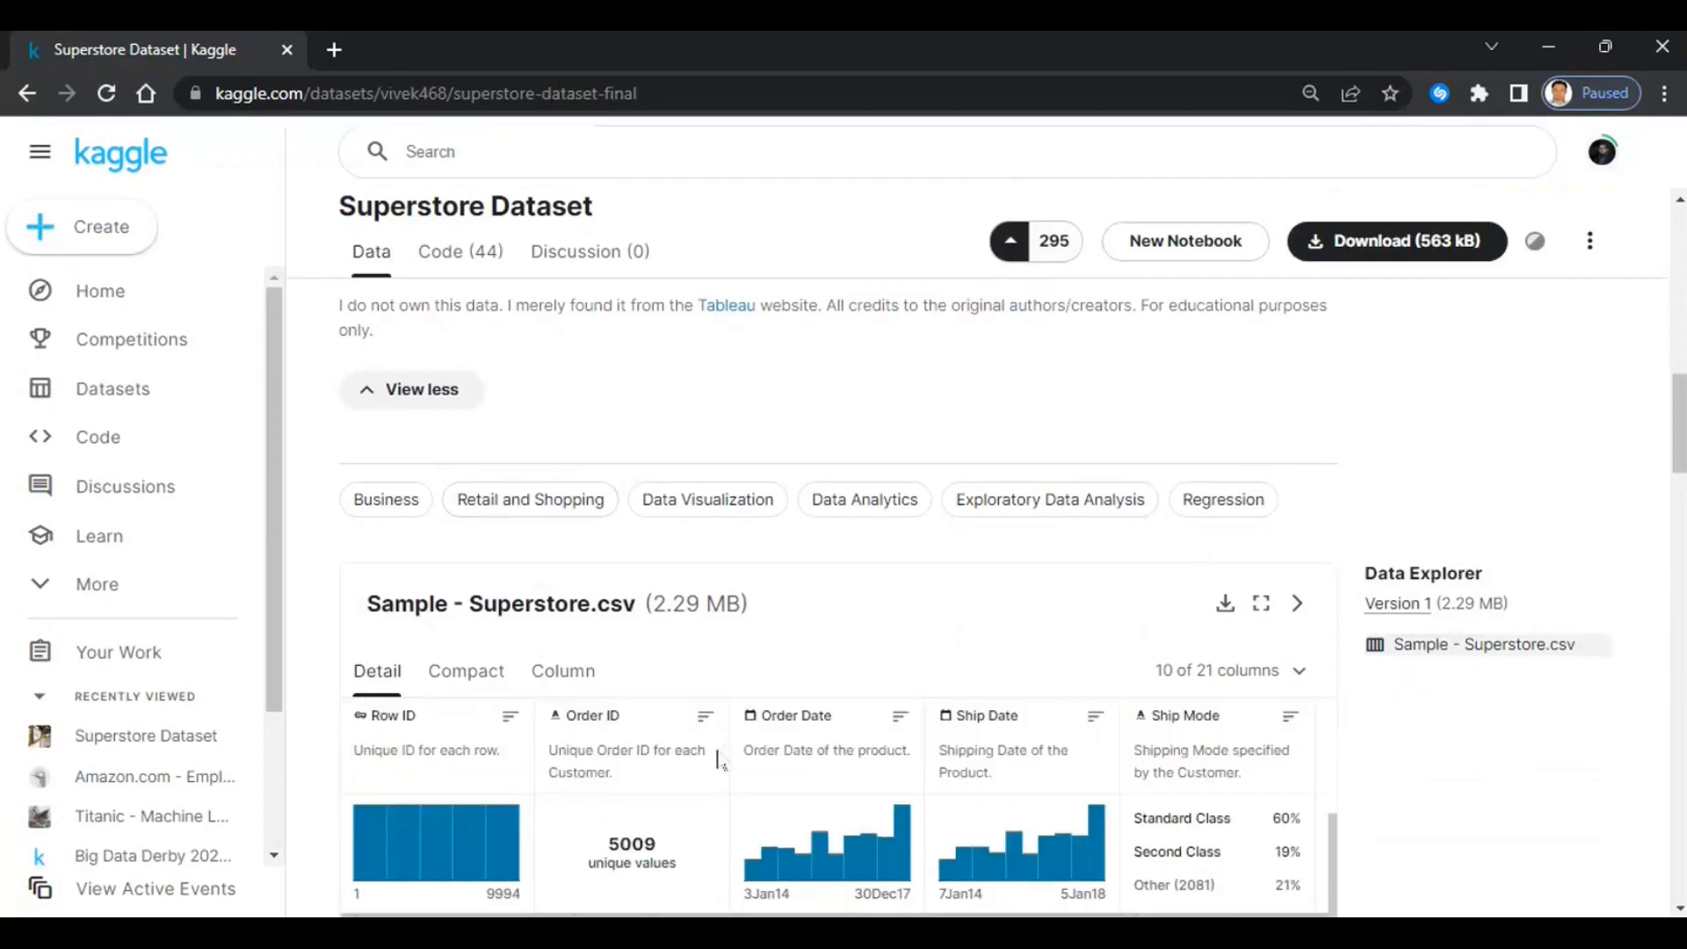
pyautogui.scroll(-4, 835, 763)
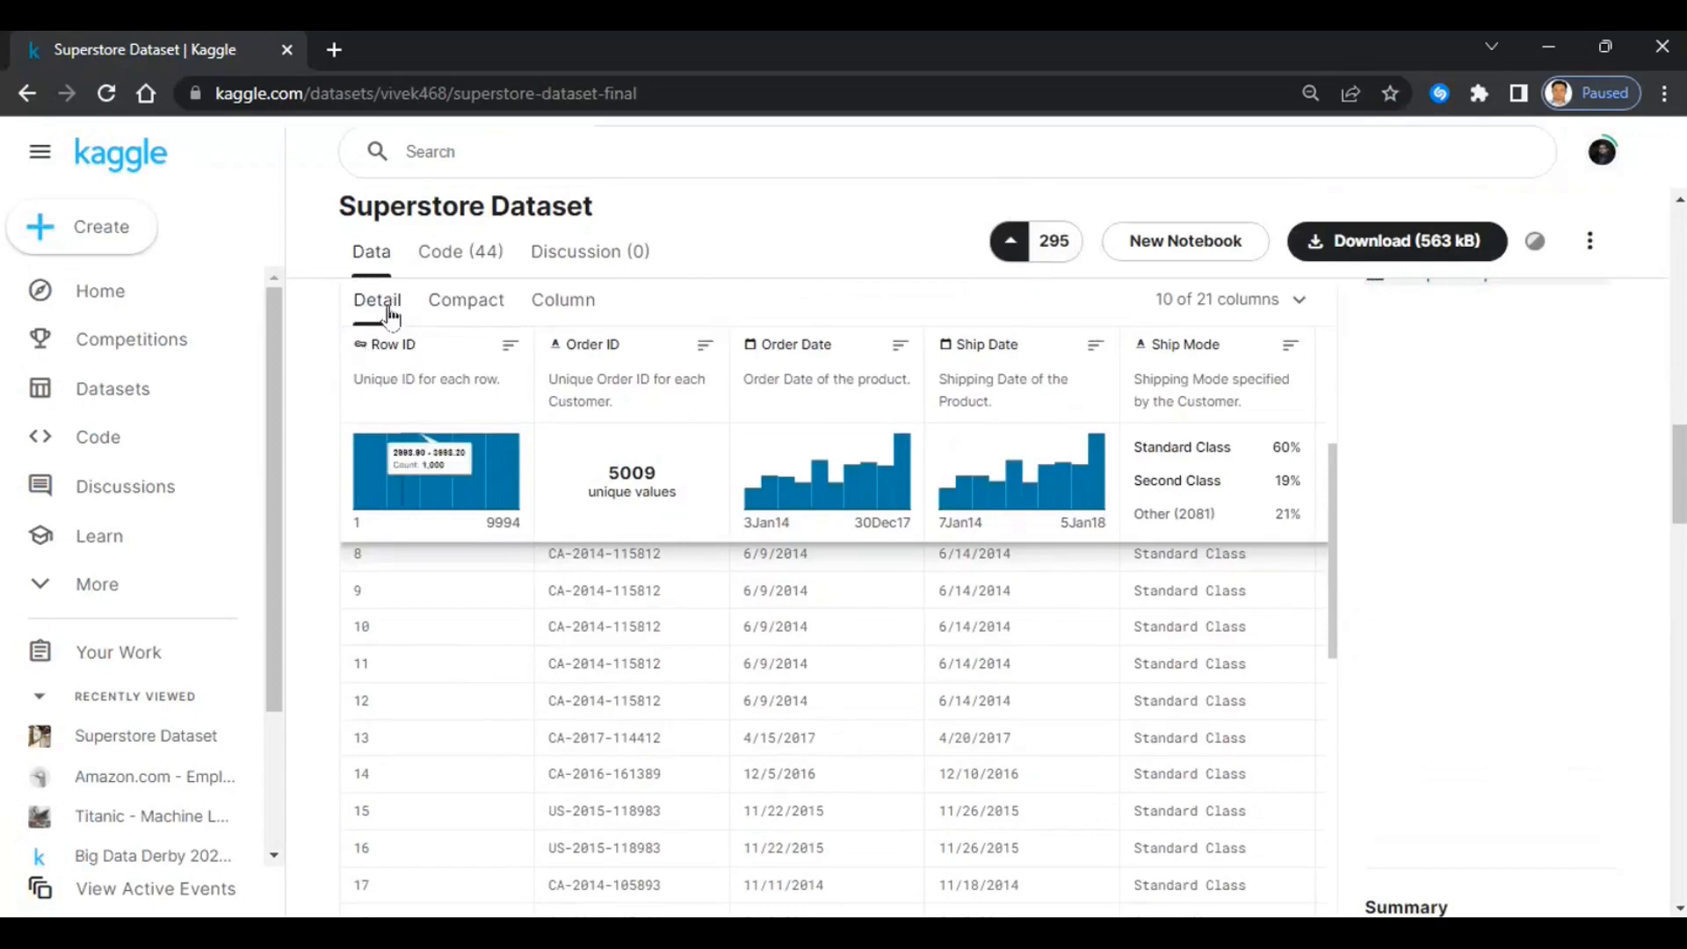
# - Review the Sample - Superstore.csv preview in Compact, Column and Detail views
pyautogui.click(470, 303)
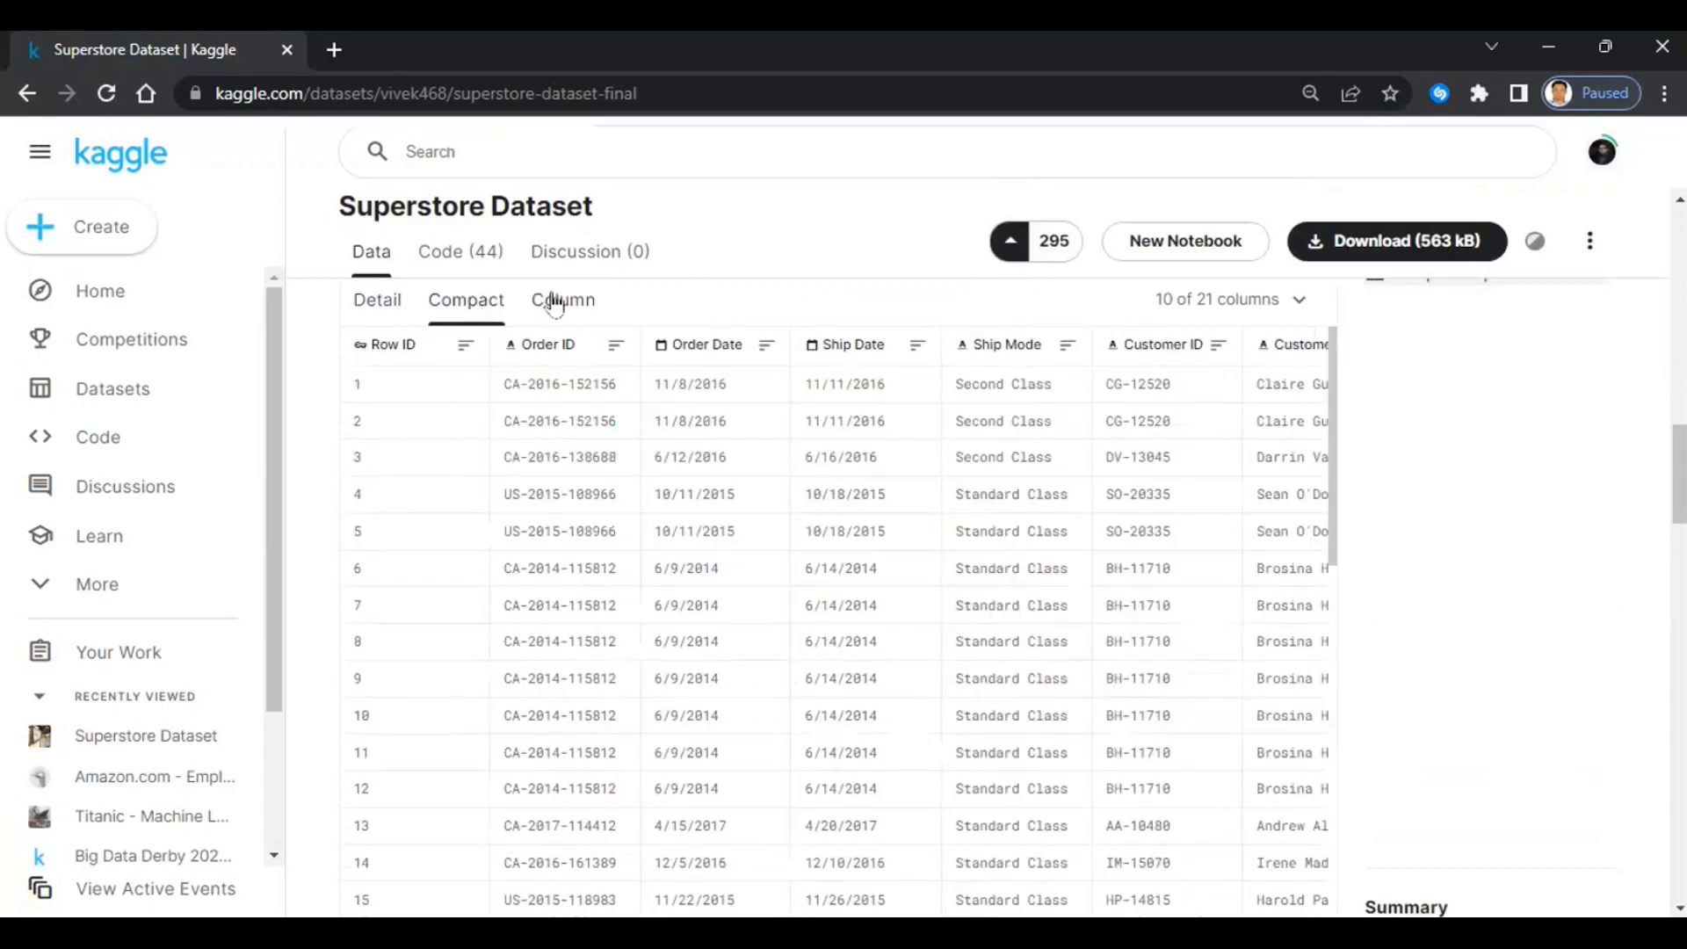
pyautogui.click(554, 303)
pyautogui.click(378, 303)
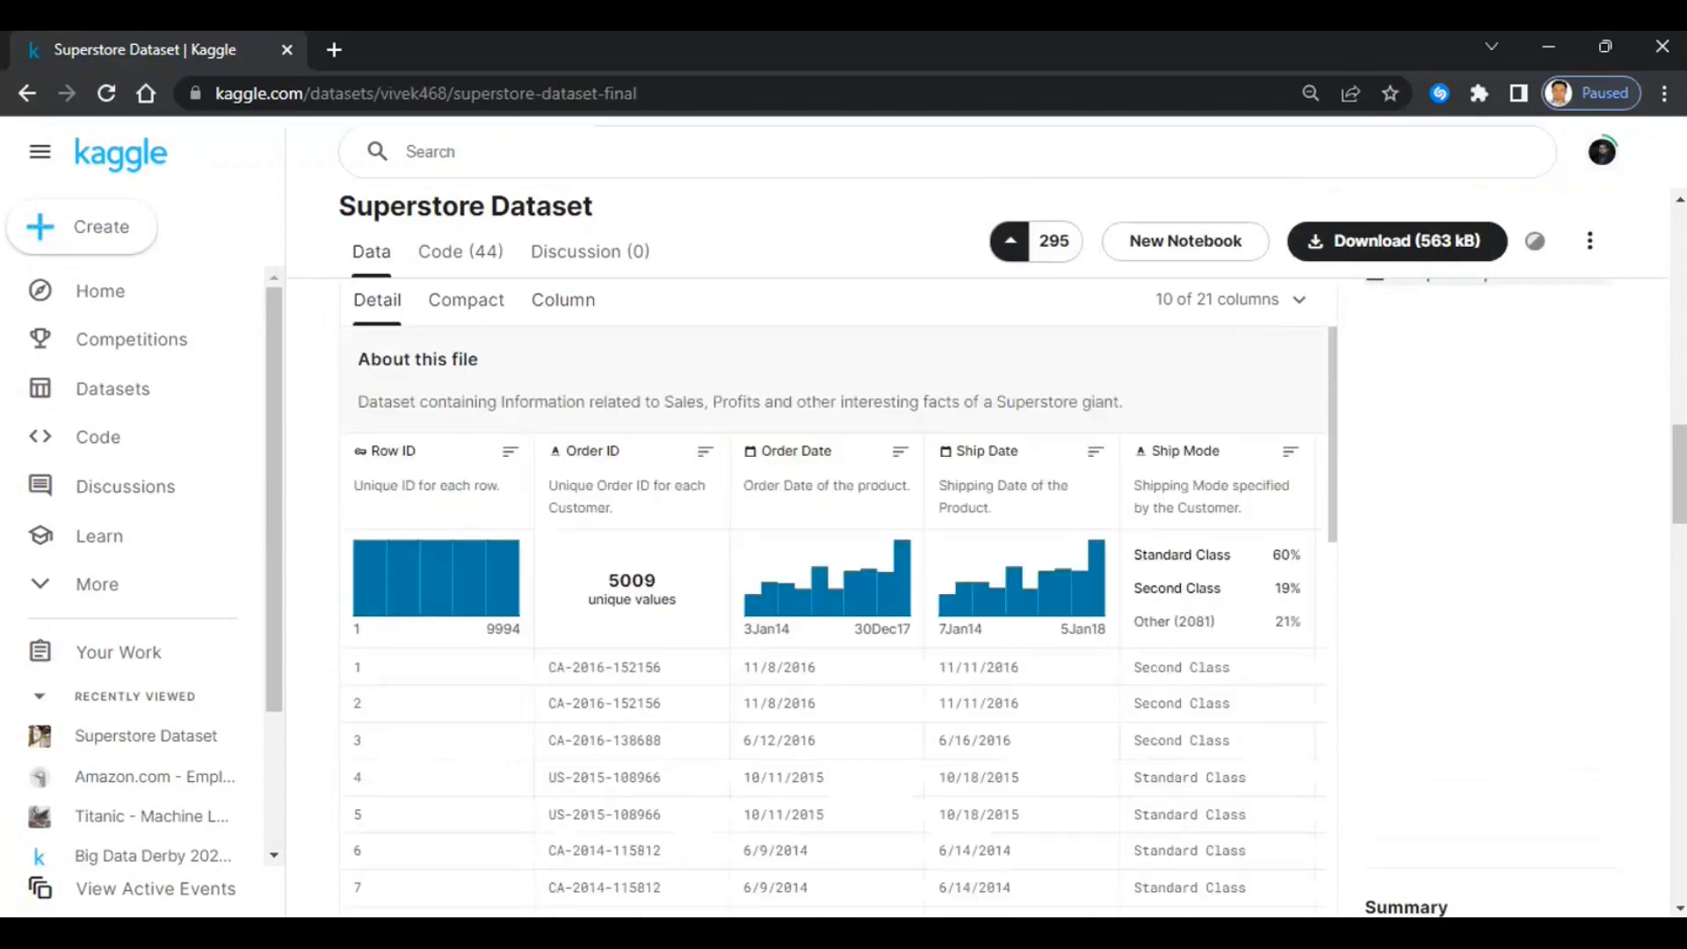
pyautogui.scroll(-10, 1210, 530)
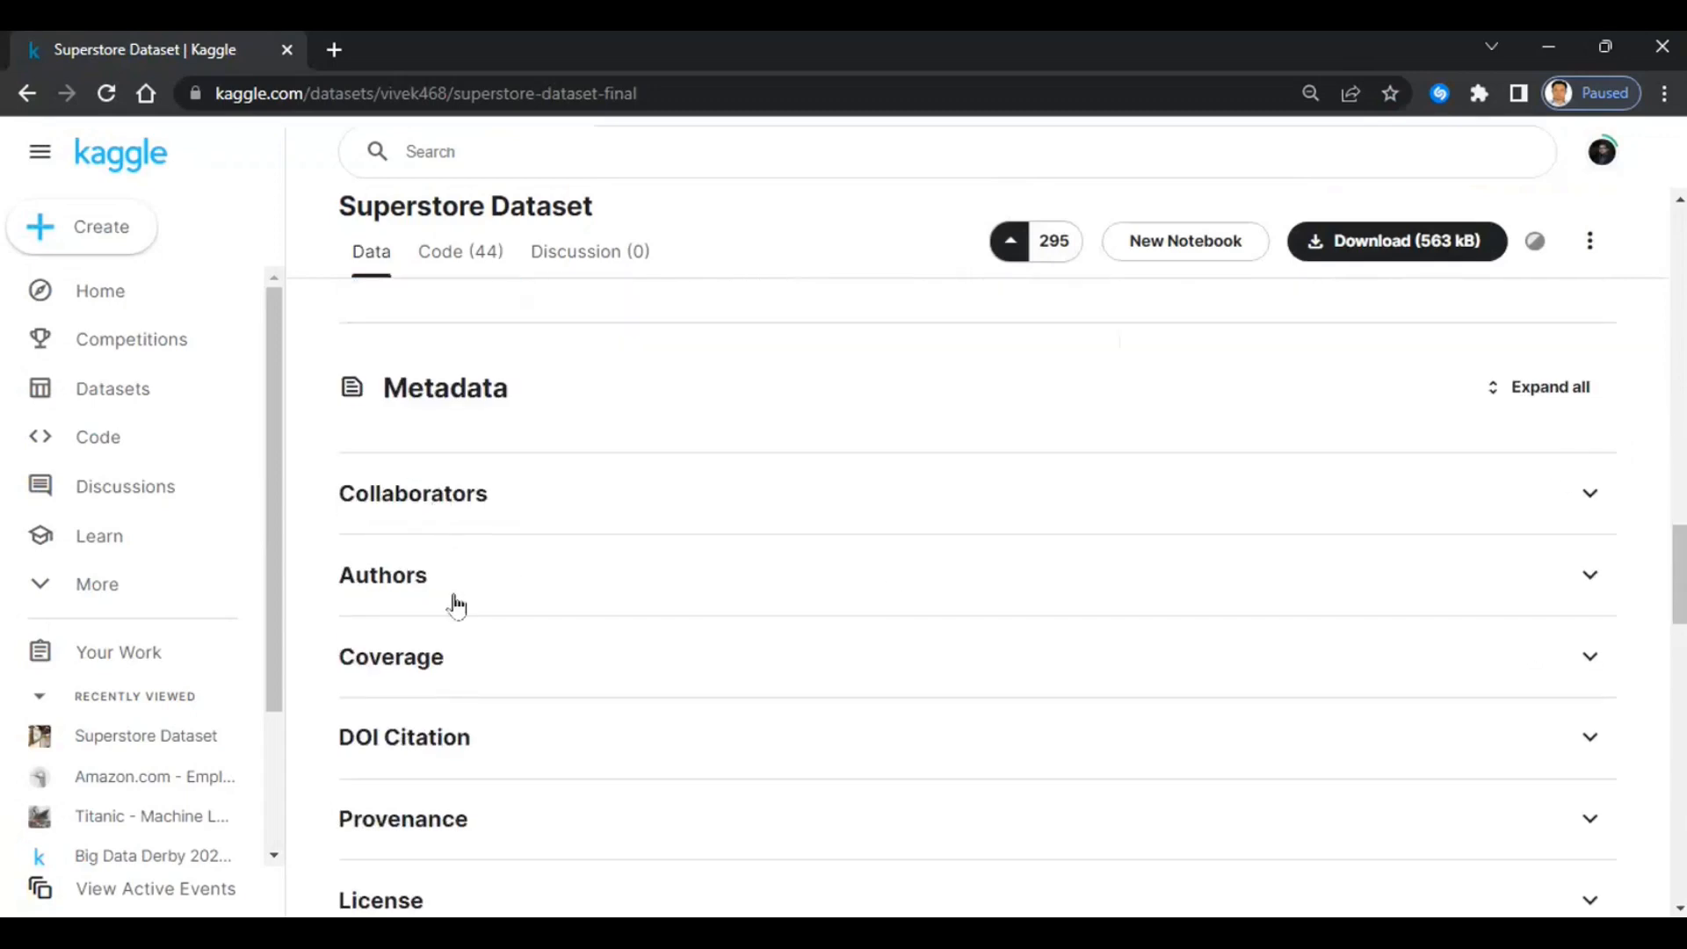
pyautogui.scroll(-3, 629, 738)
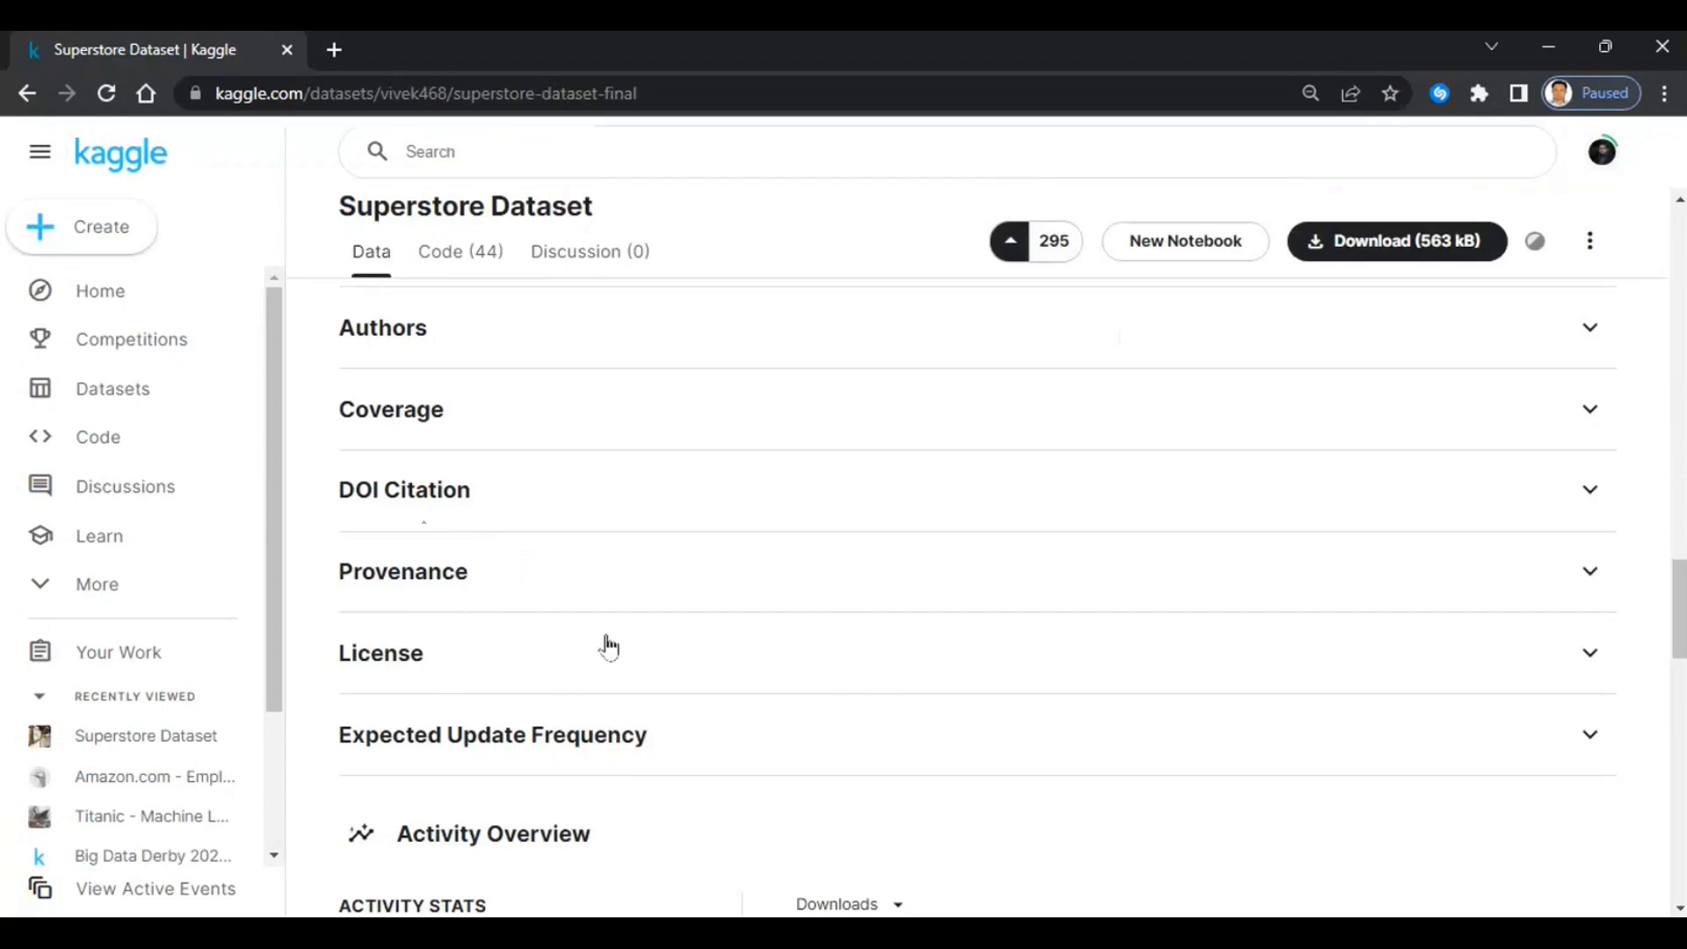
pyautogui.scroll(2, 945, 599)
pyautogui.scroll(15, 1652, 459)
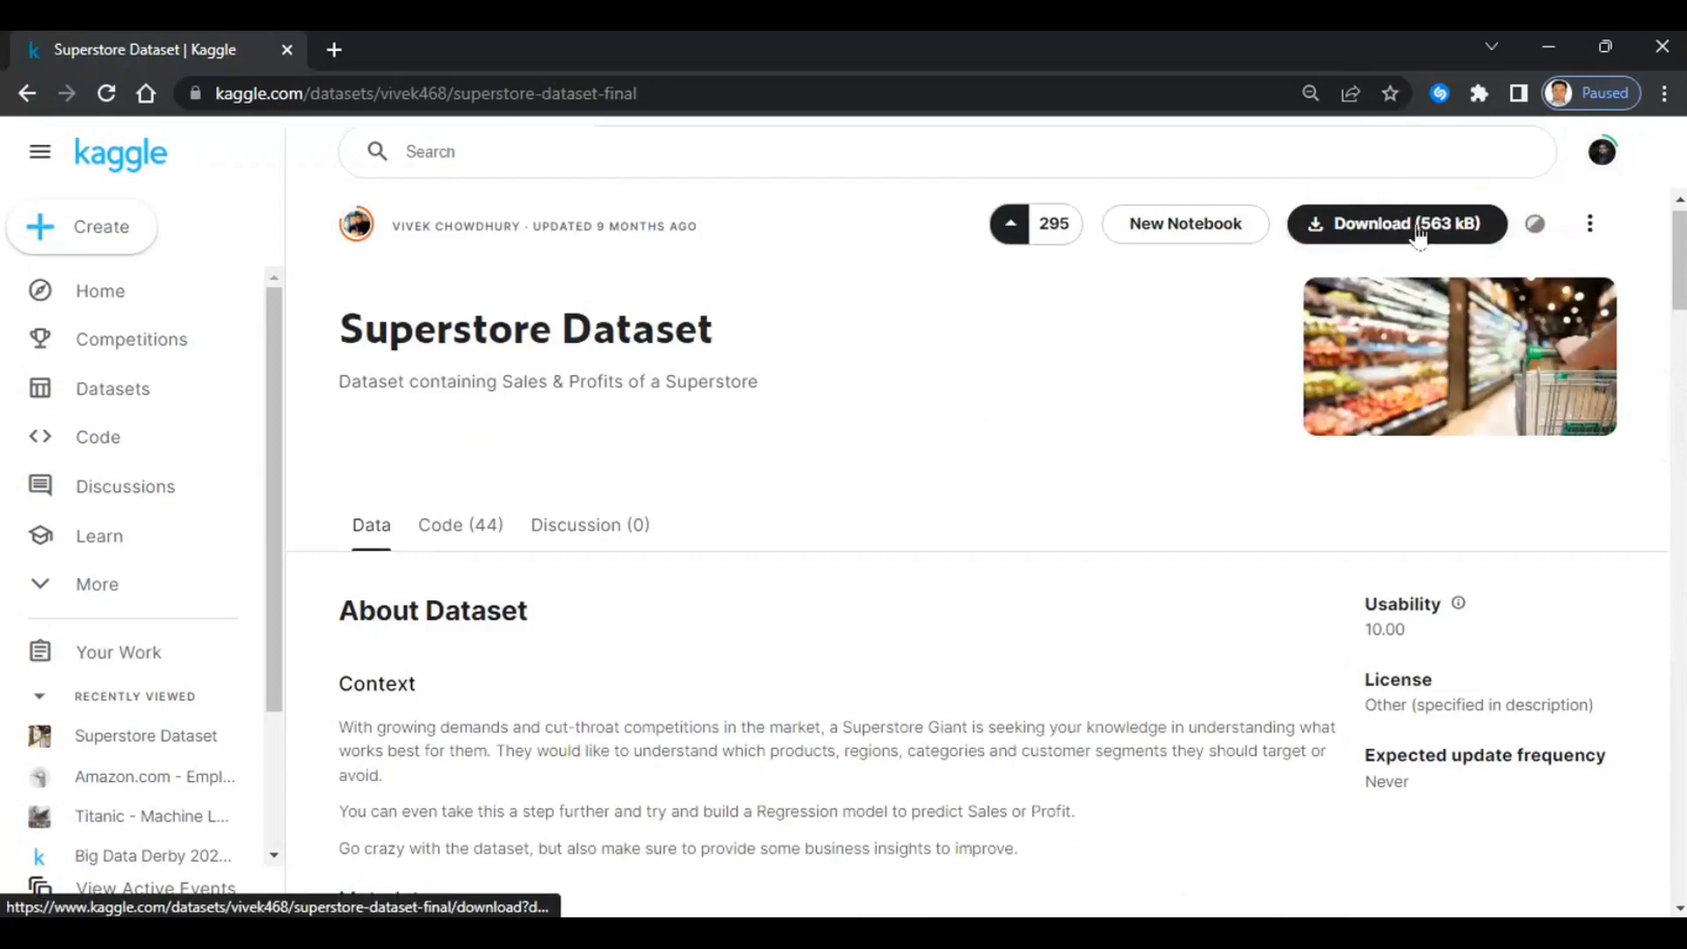
pyautogui.scroll(-12, 1635, 445)
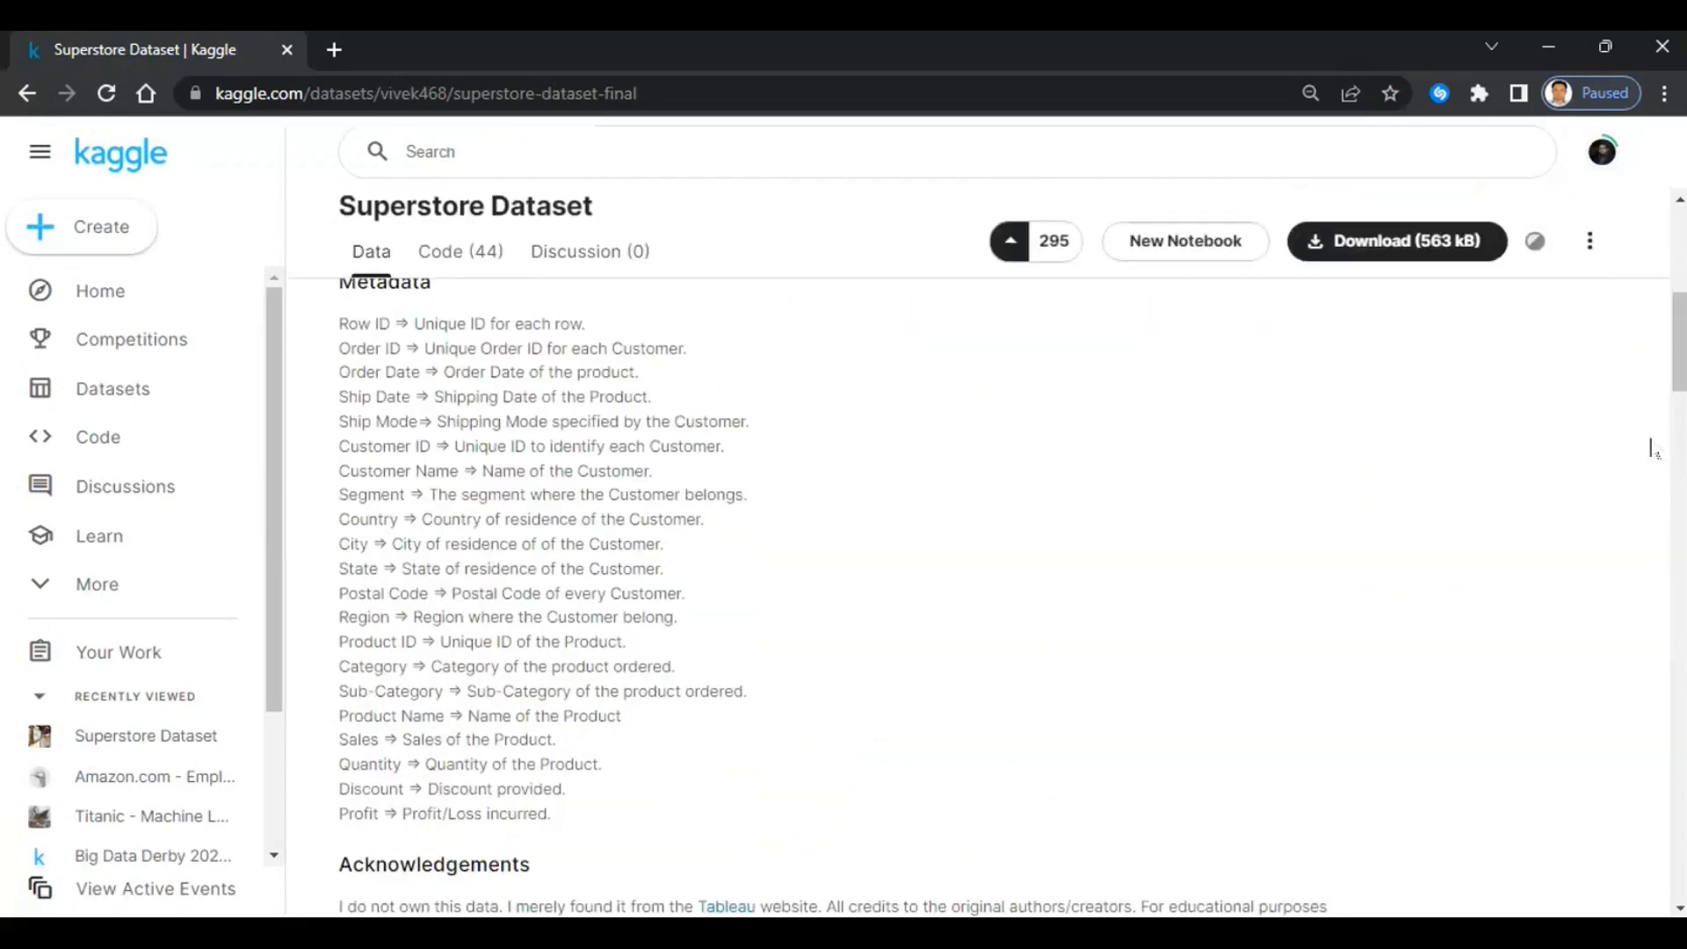
pyautogui.scroll(-1, 1634, 445)
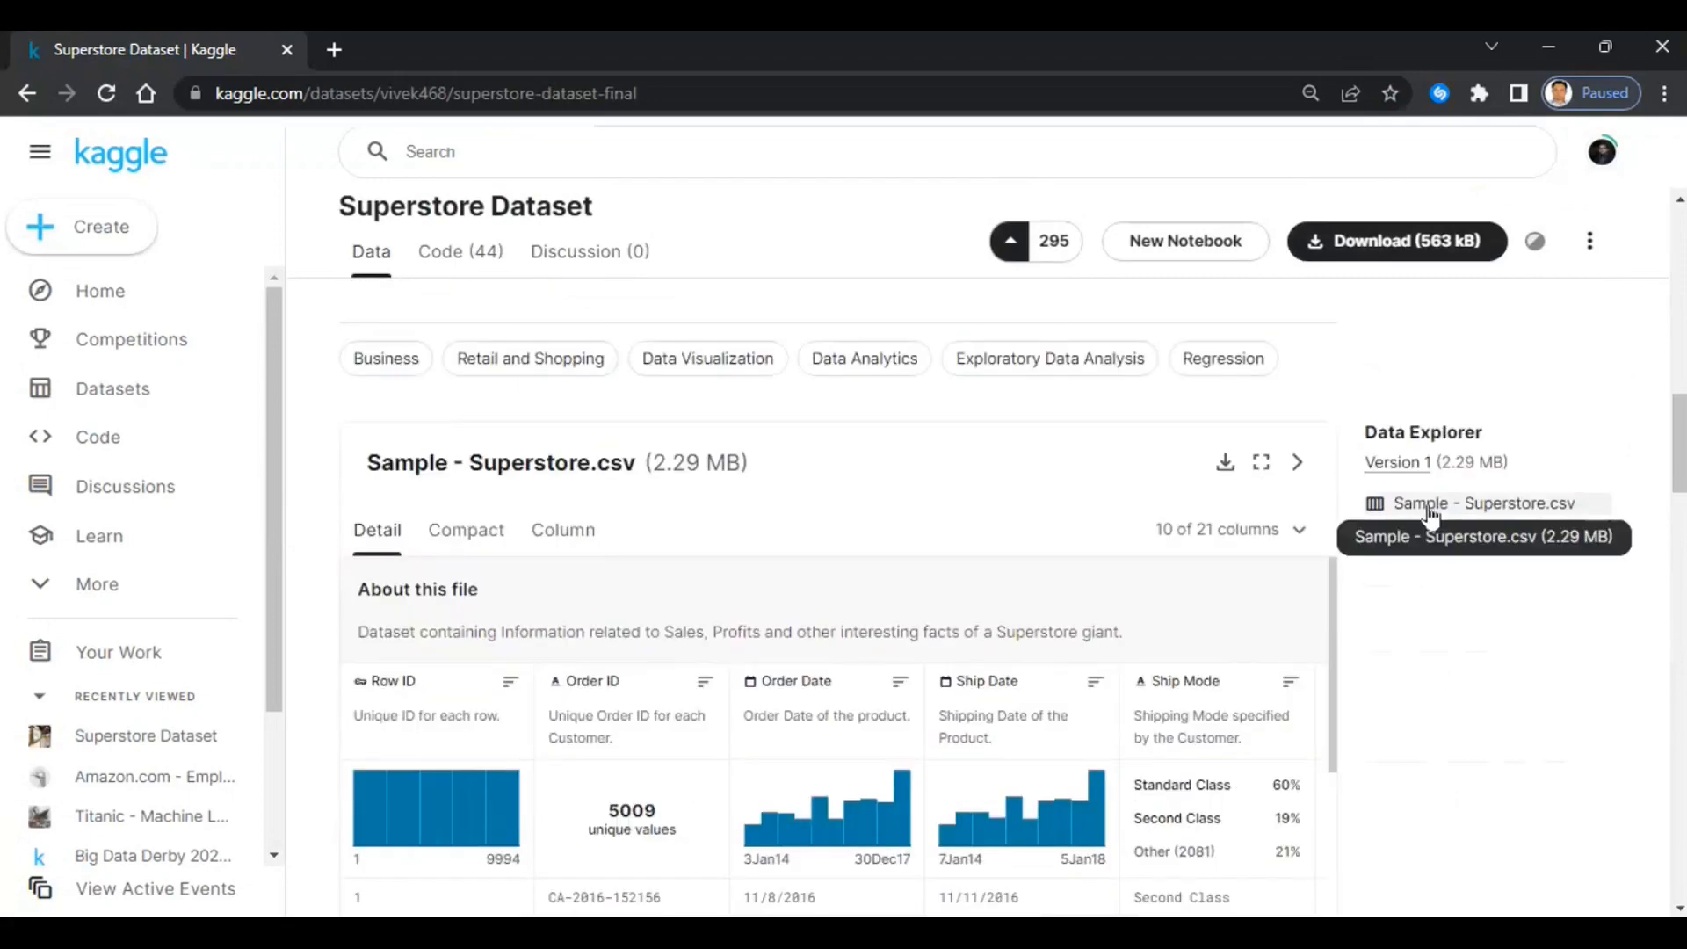
pyautogui.scroll(13, 1661, 392)
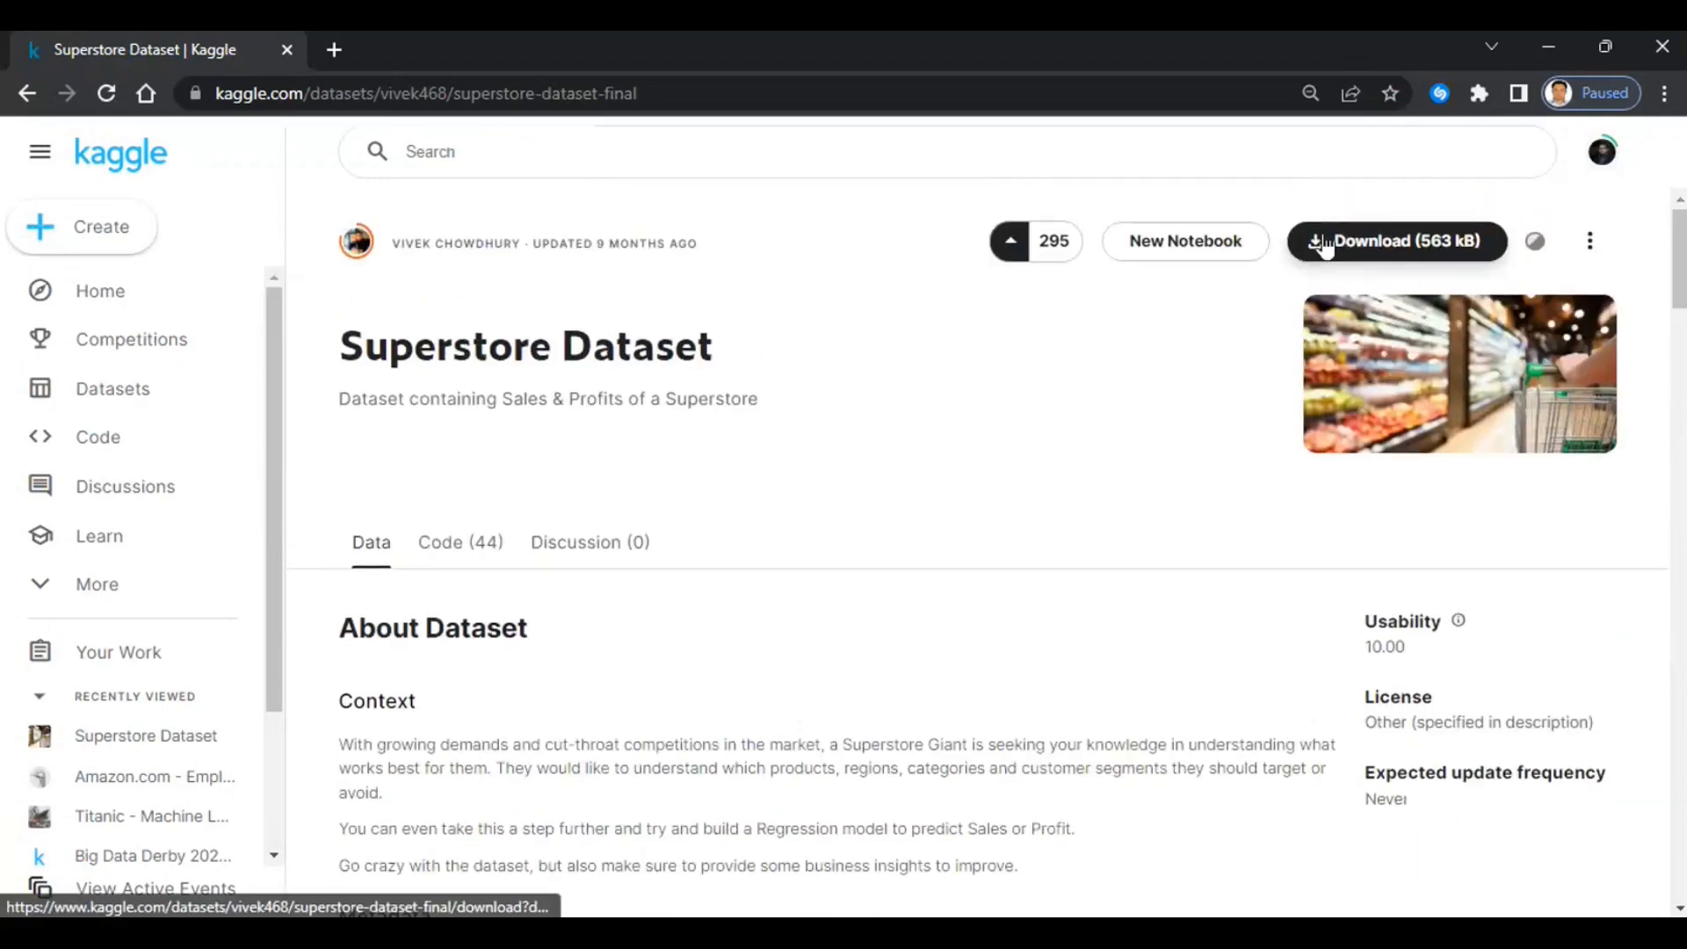
# - Download the 563 kB Superstore archive to the Desktop and reveal archive (3).zip in File Explorer
pyautogui.click(1371, 242)
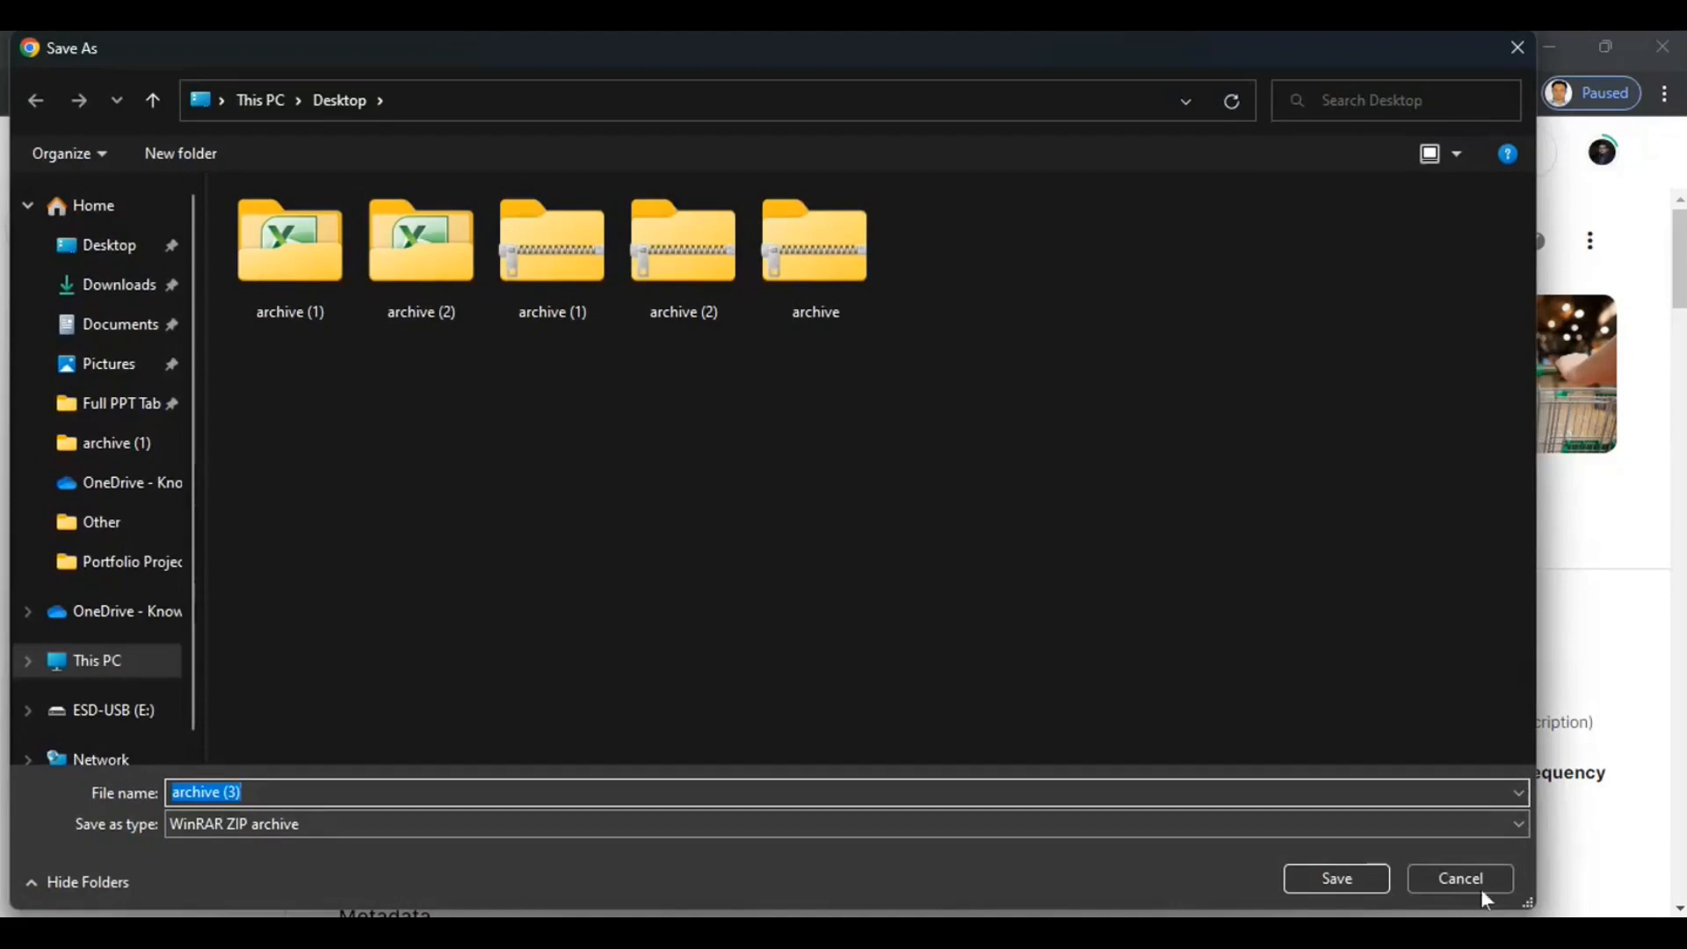
pyautogui.click(1337, 880)
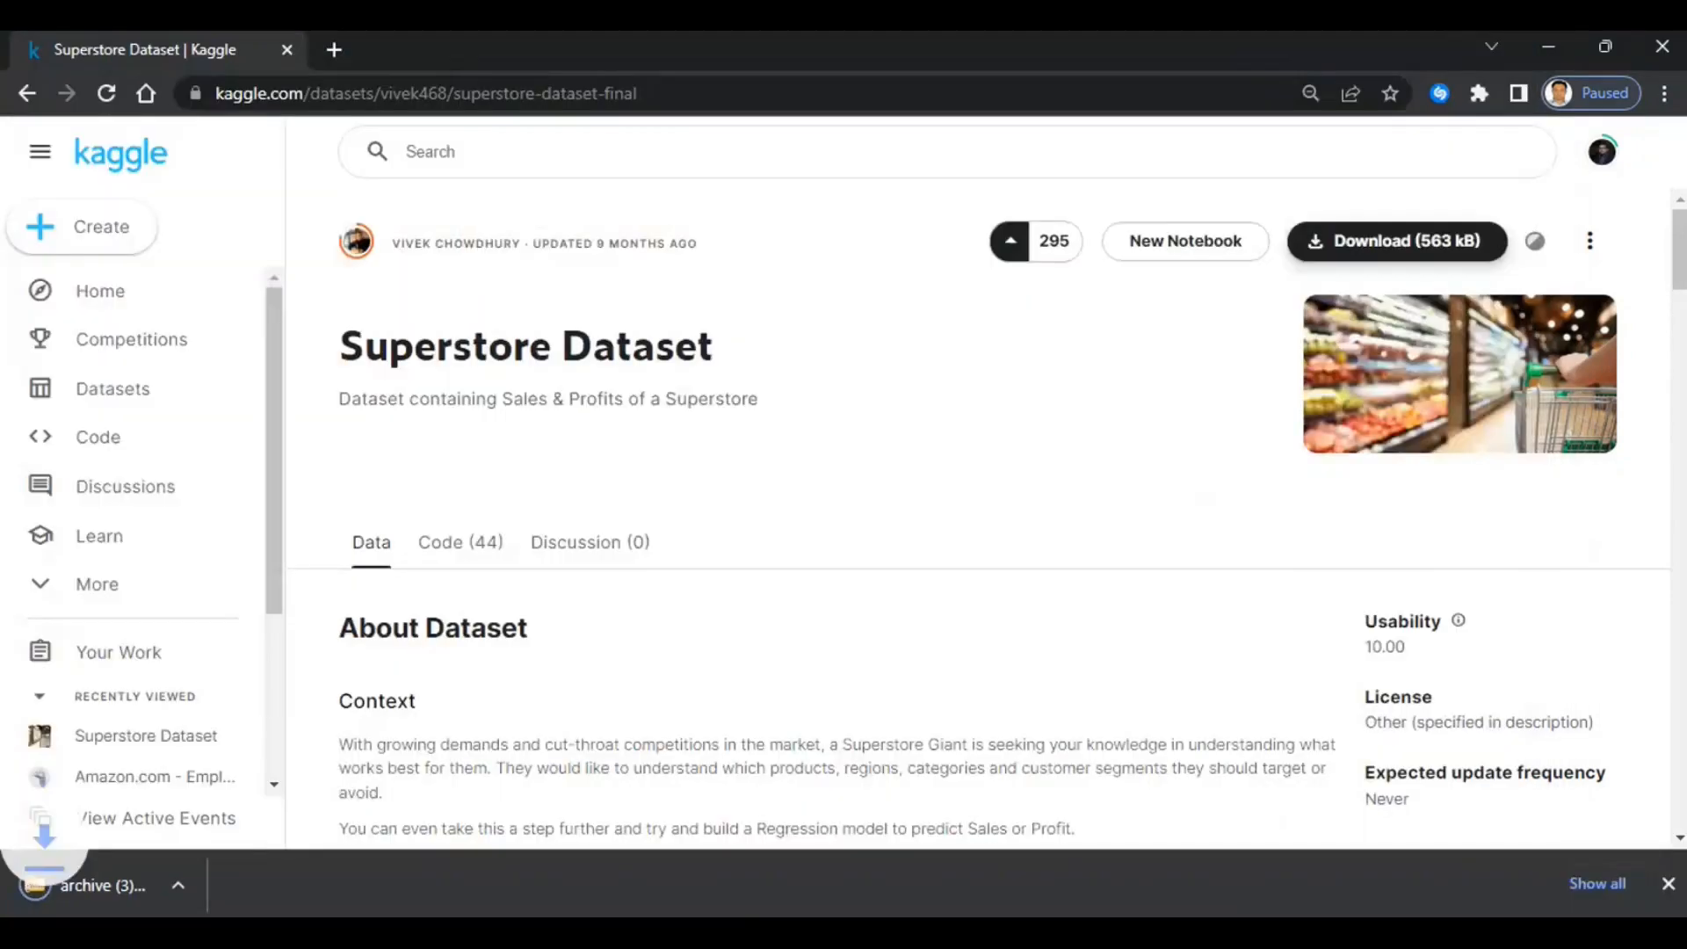
pyautogui.moveTo(741, 882)
pyautogui.click(262, 884)
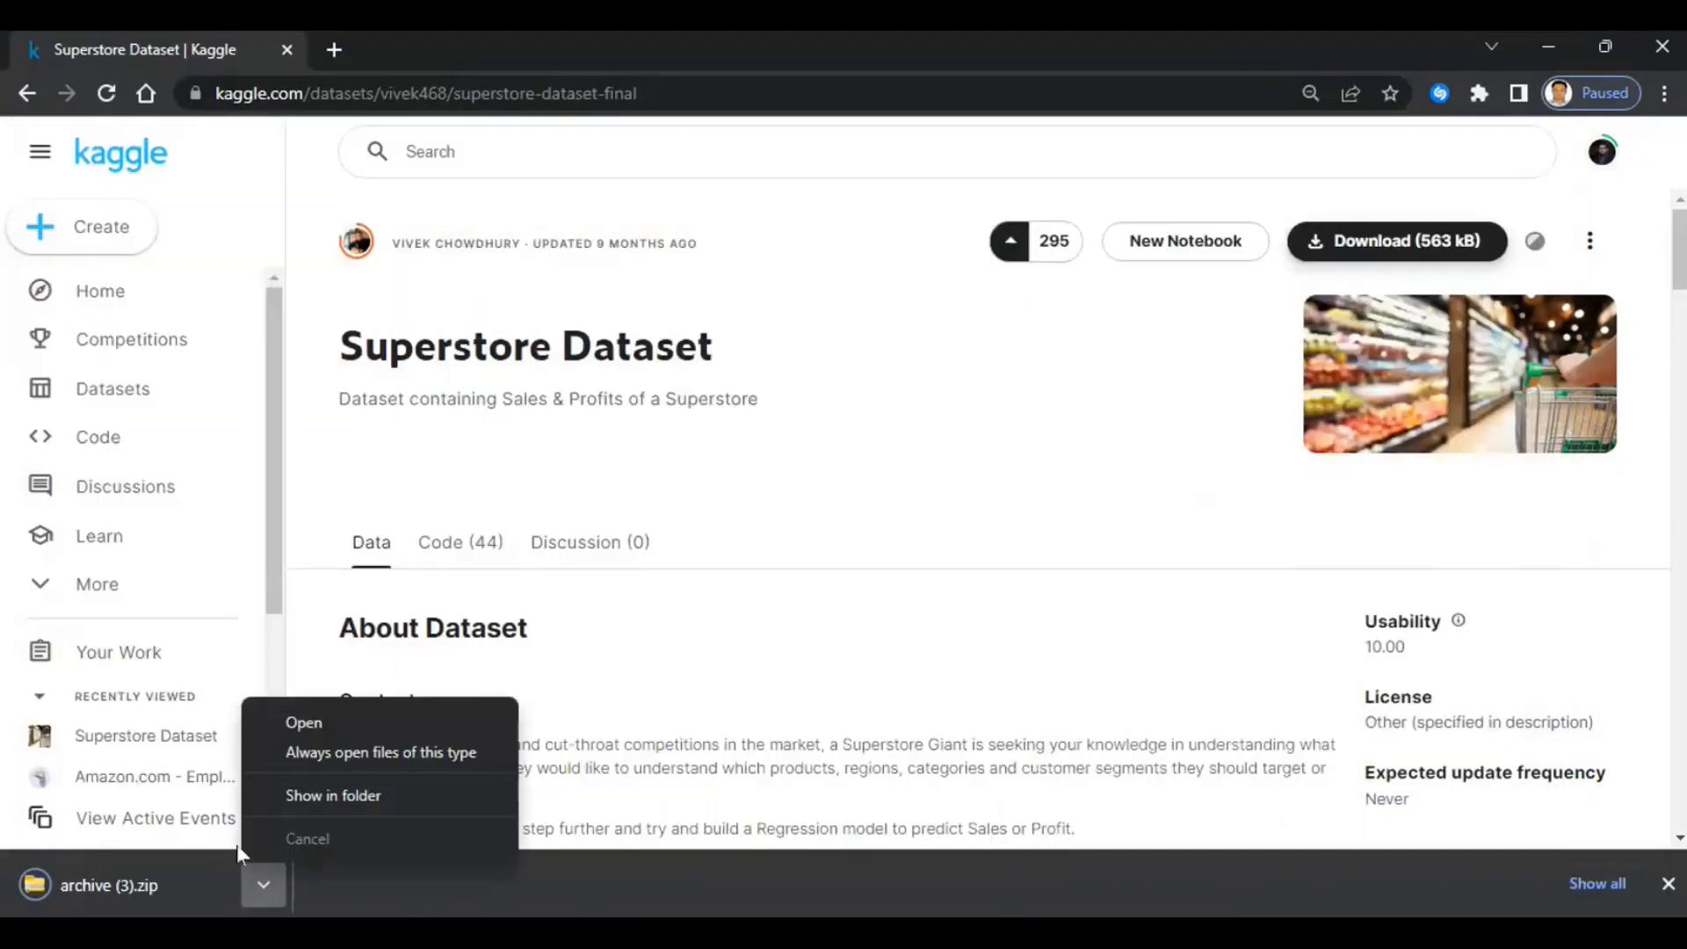
pyautogui.click(393, 795)
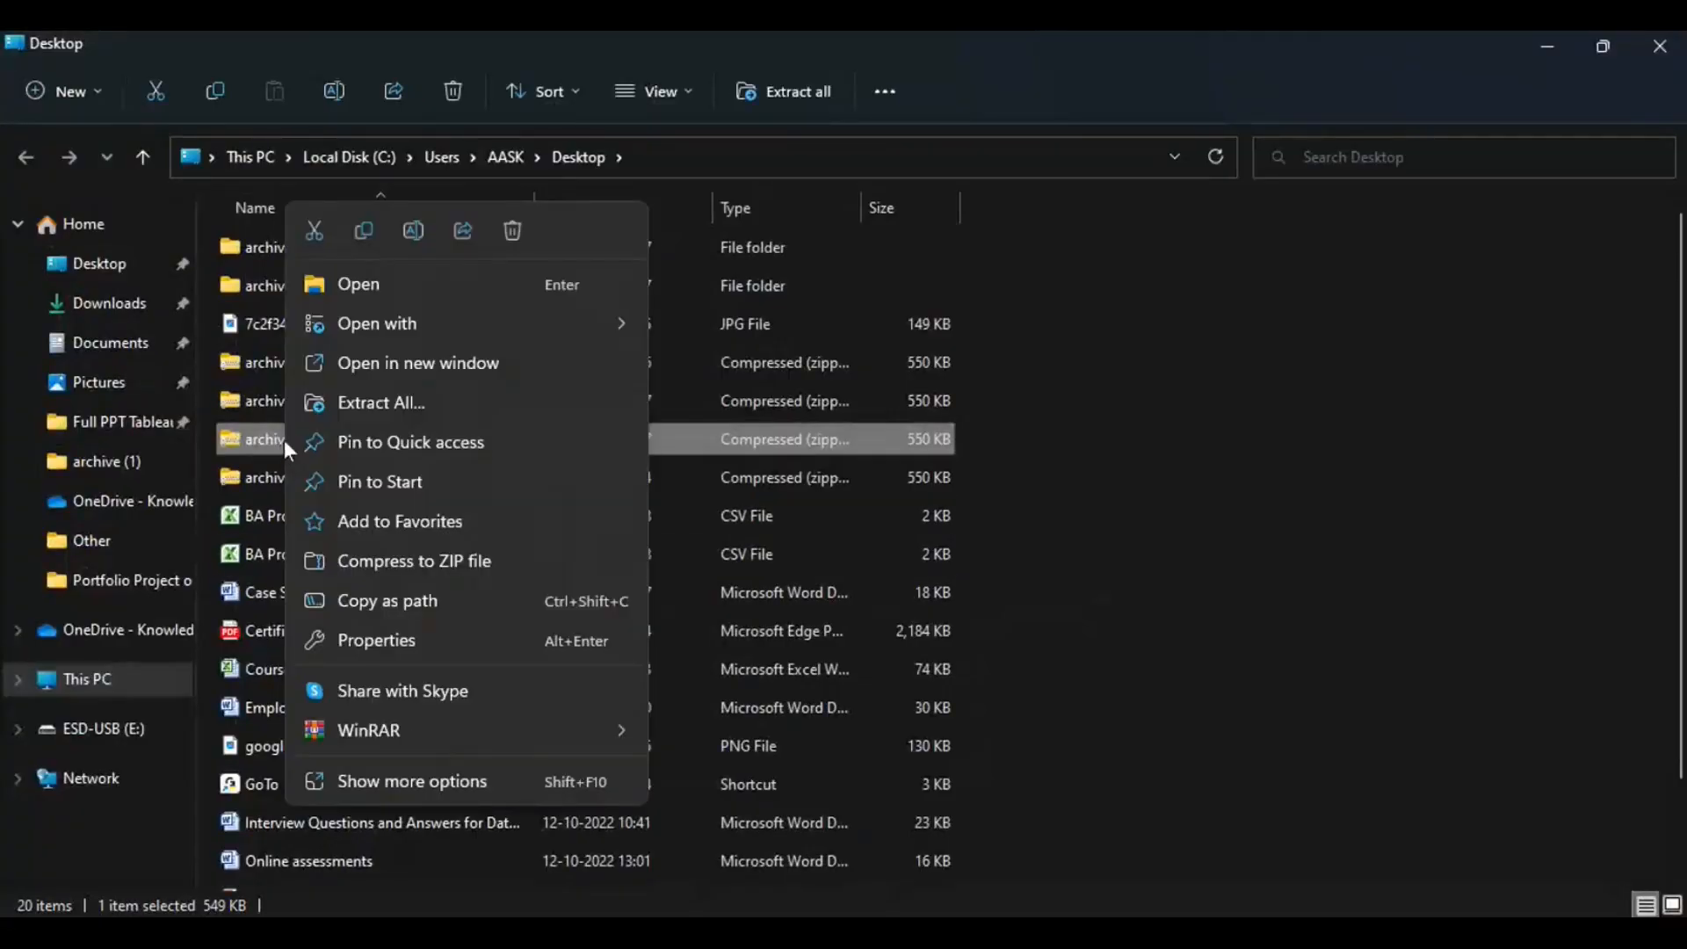
# - Extract archive (3).zip to get the Sample - Superstore CSV, then close both Explorer windows
pyautogui.click(362, 404)
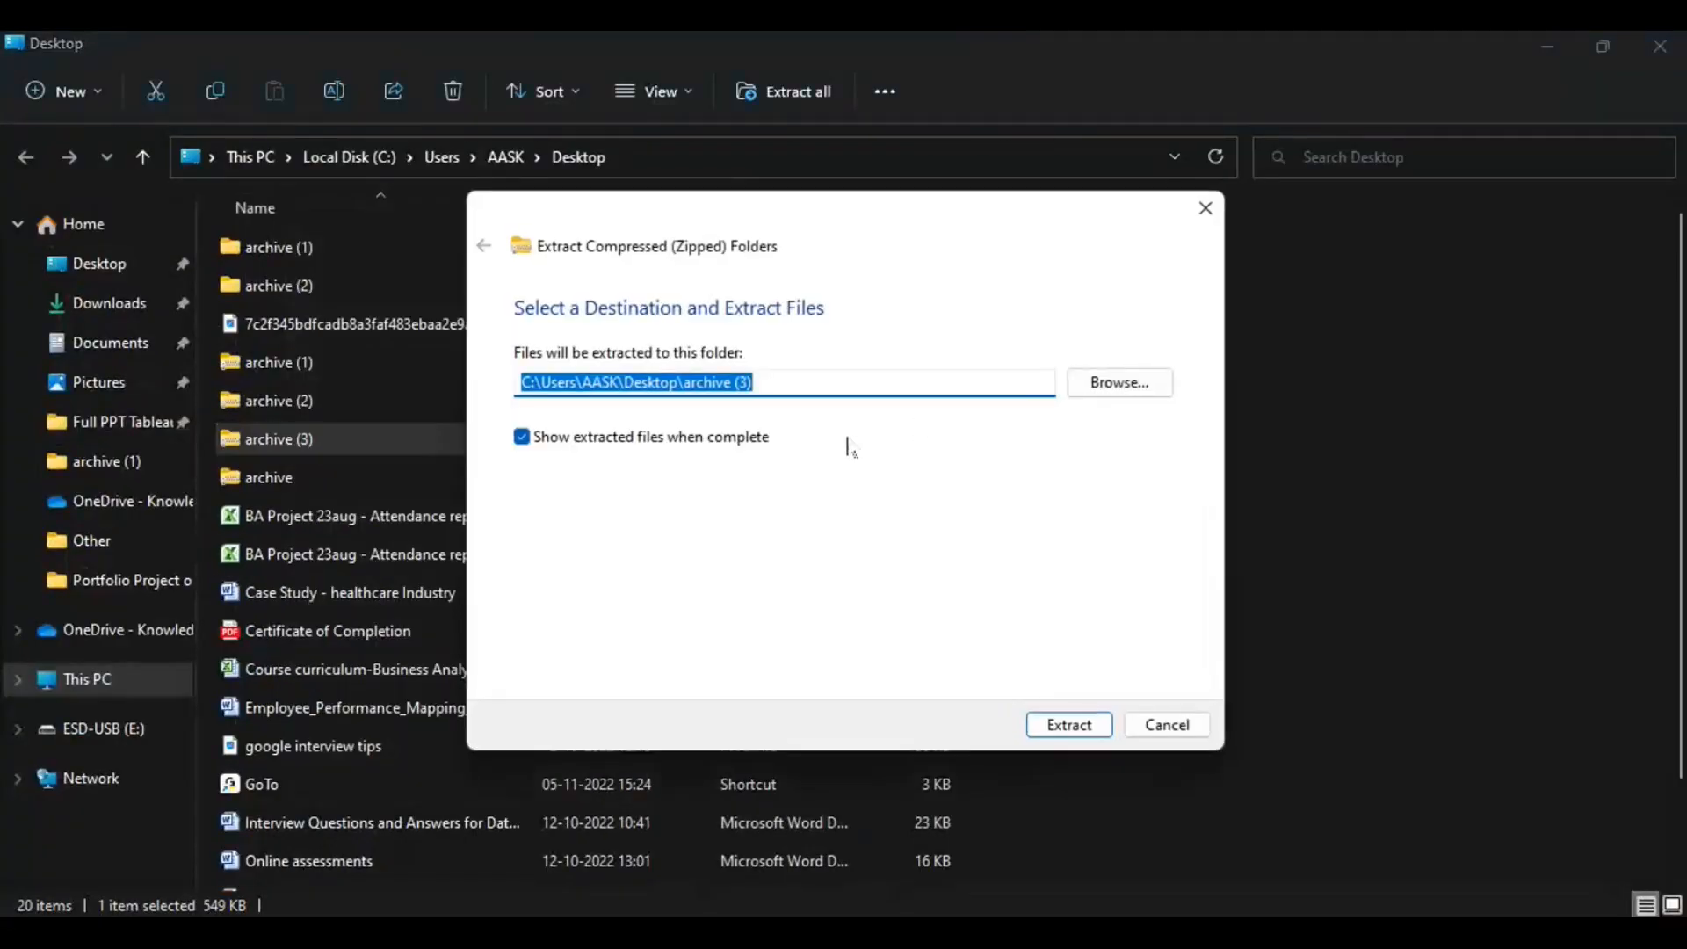
pyautogui.click(1073, 726)
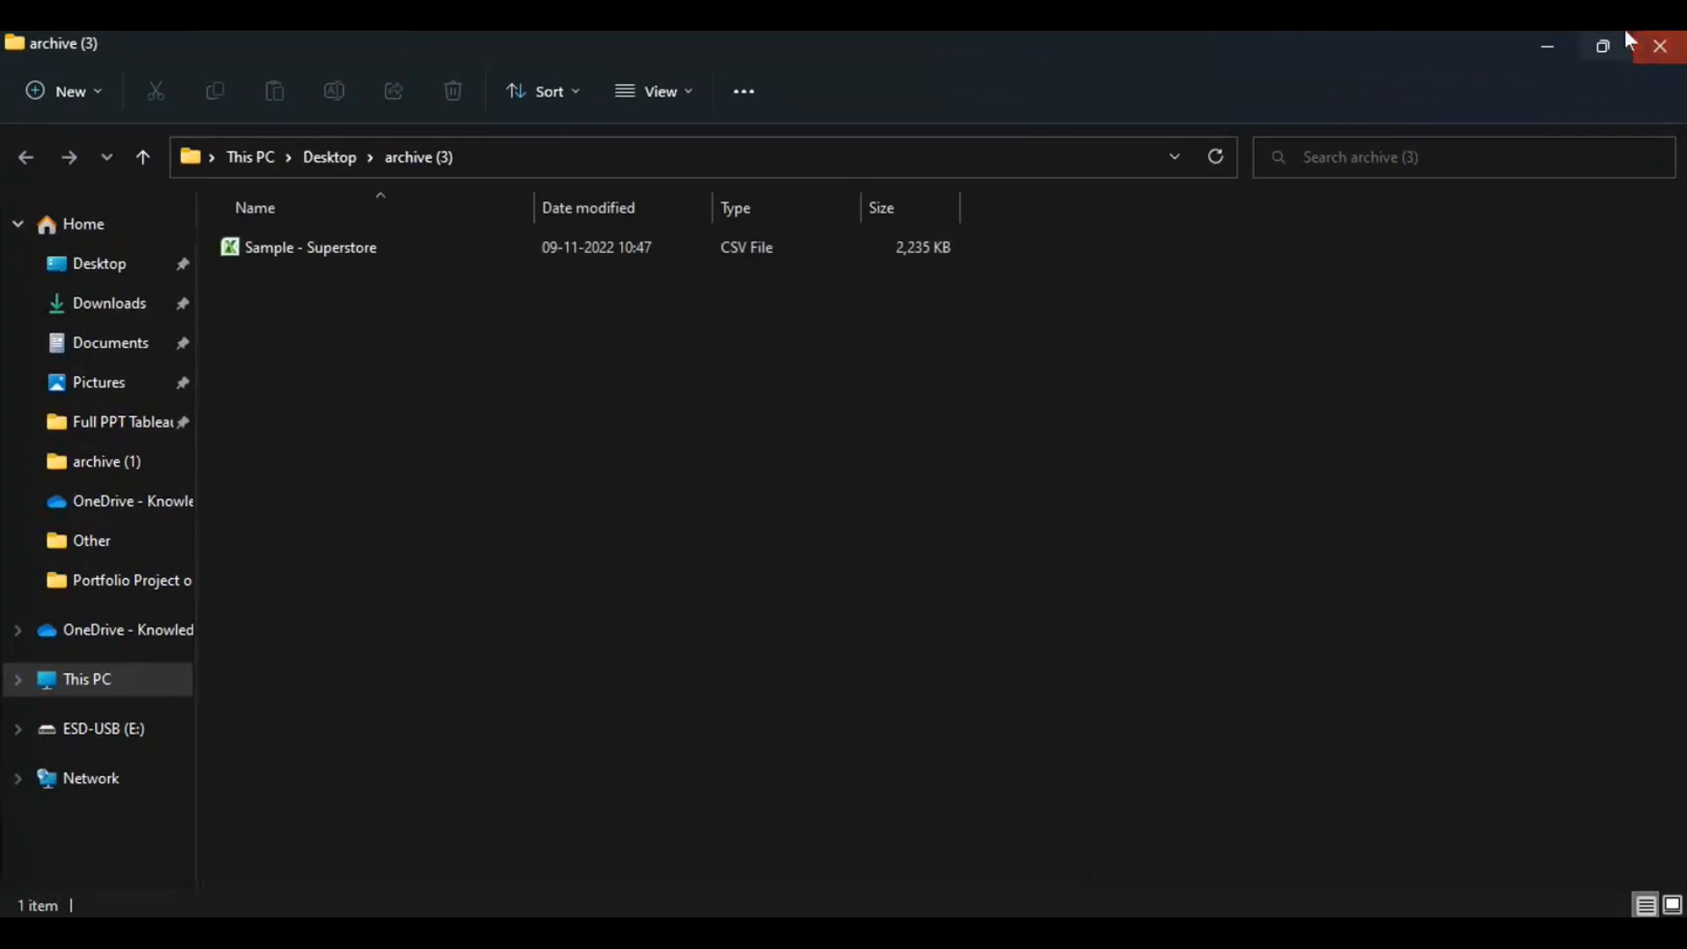
pyautogui.click(1656, 56)
pyautogui.click(1657, 56)
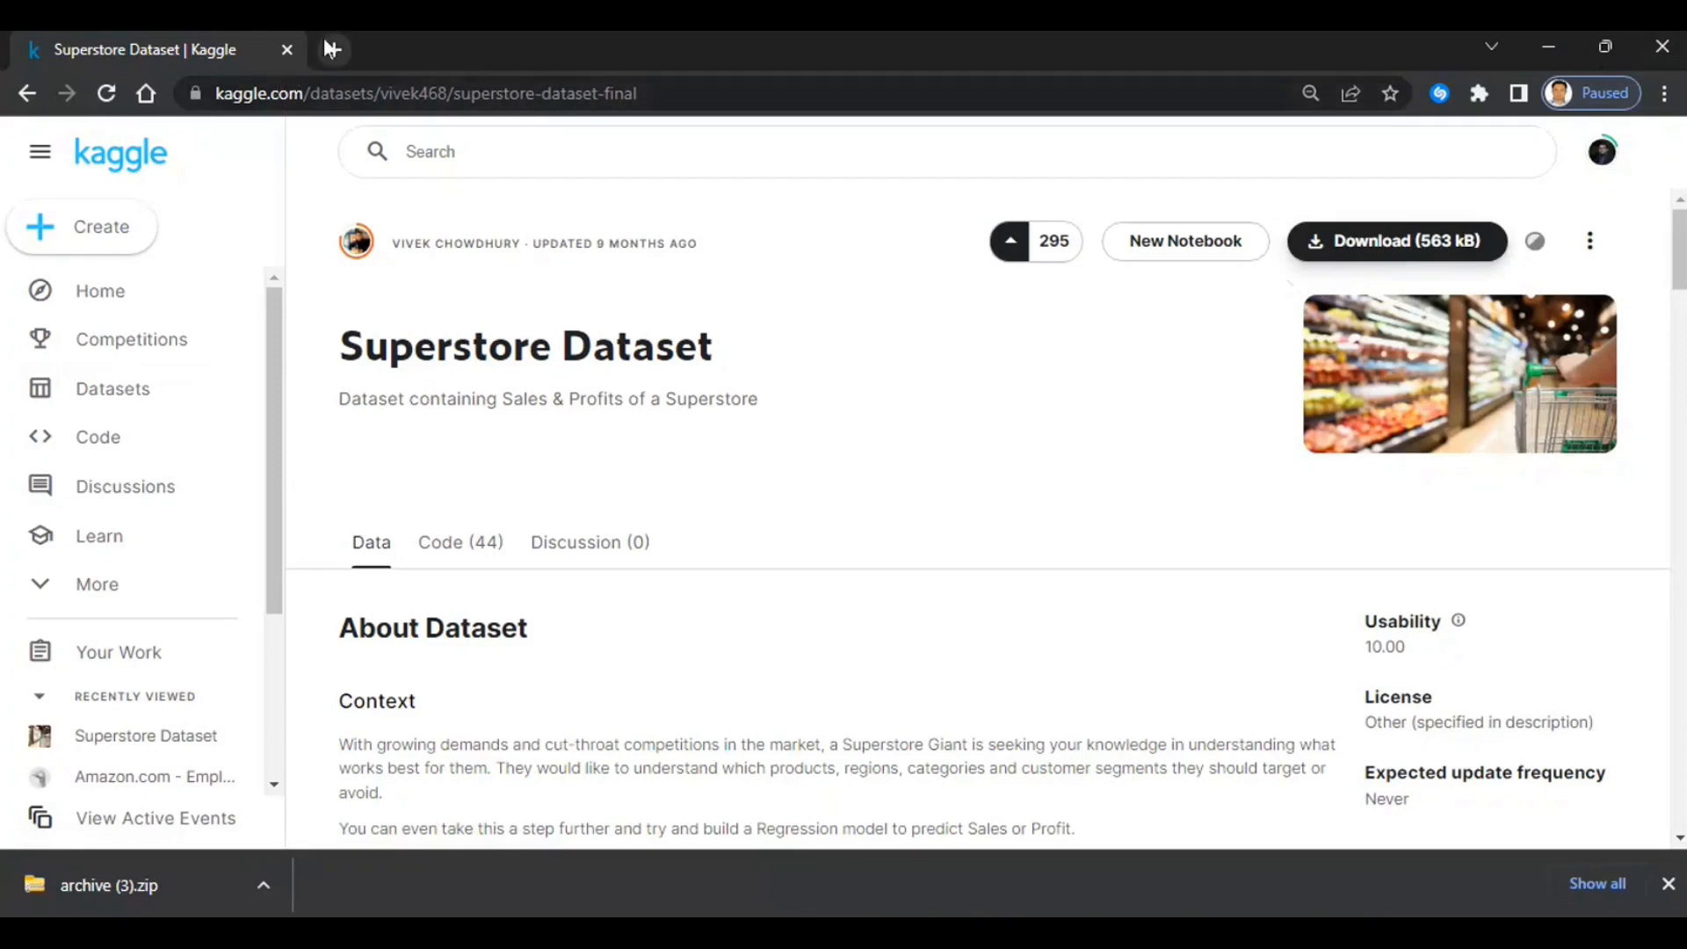
# - Search 'tableau public' in a new tab and open the 'Tableau Public: Discover' result
pyautogui.click(334, 50)
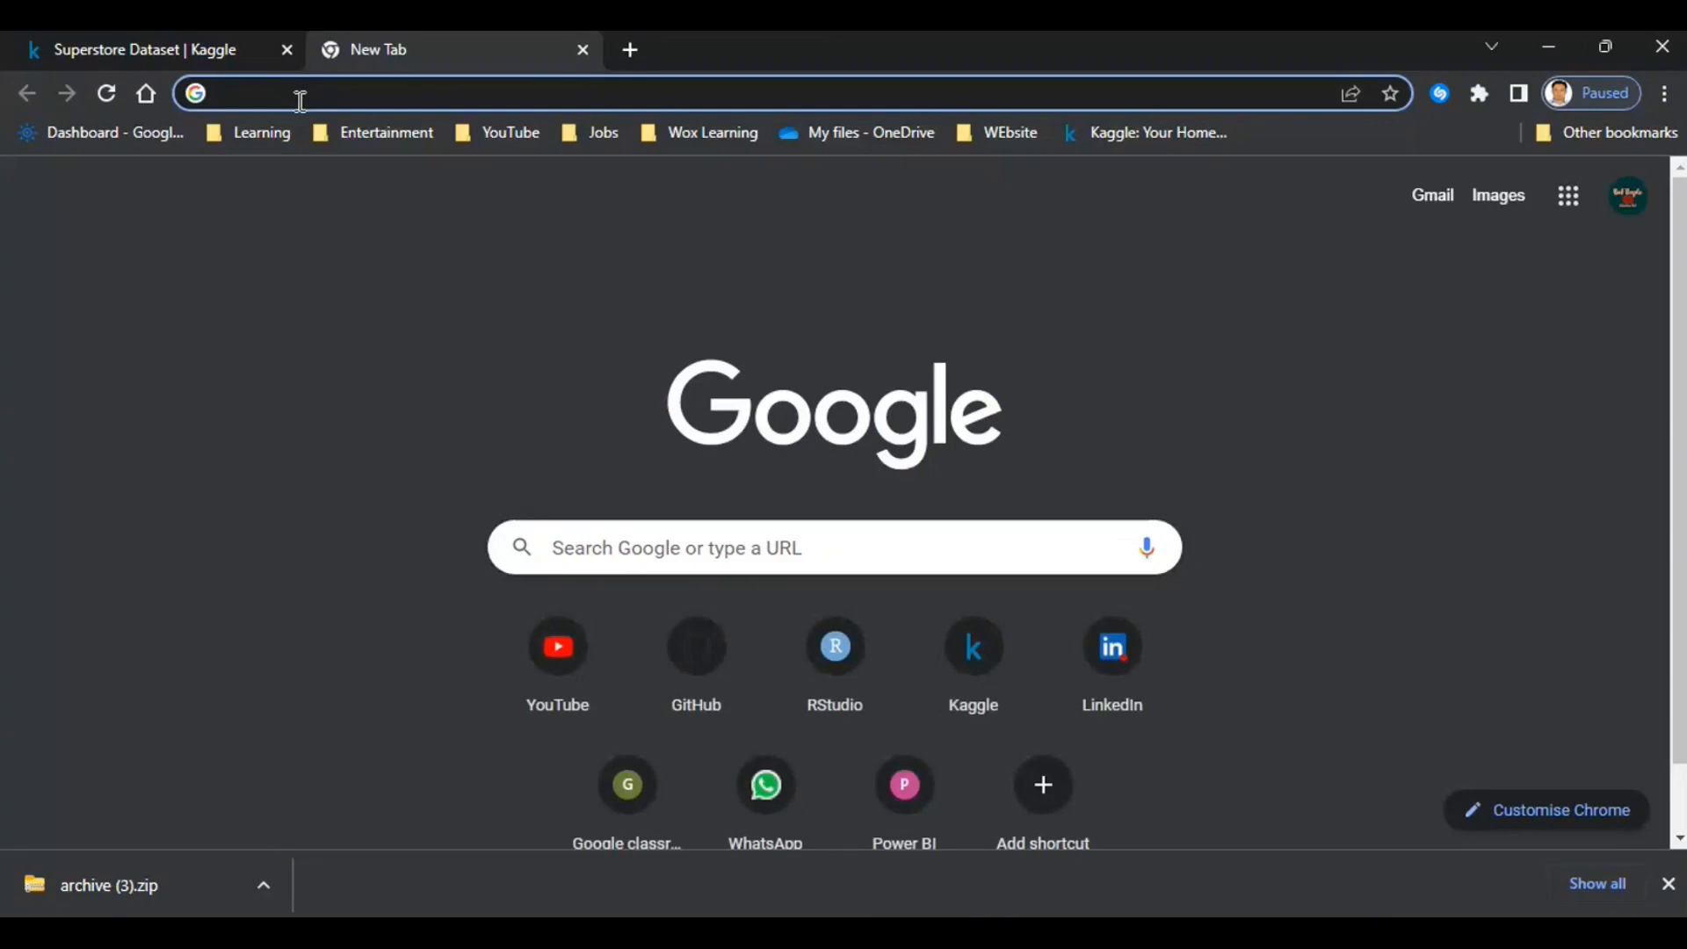
pyautogui.write('tableau ')
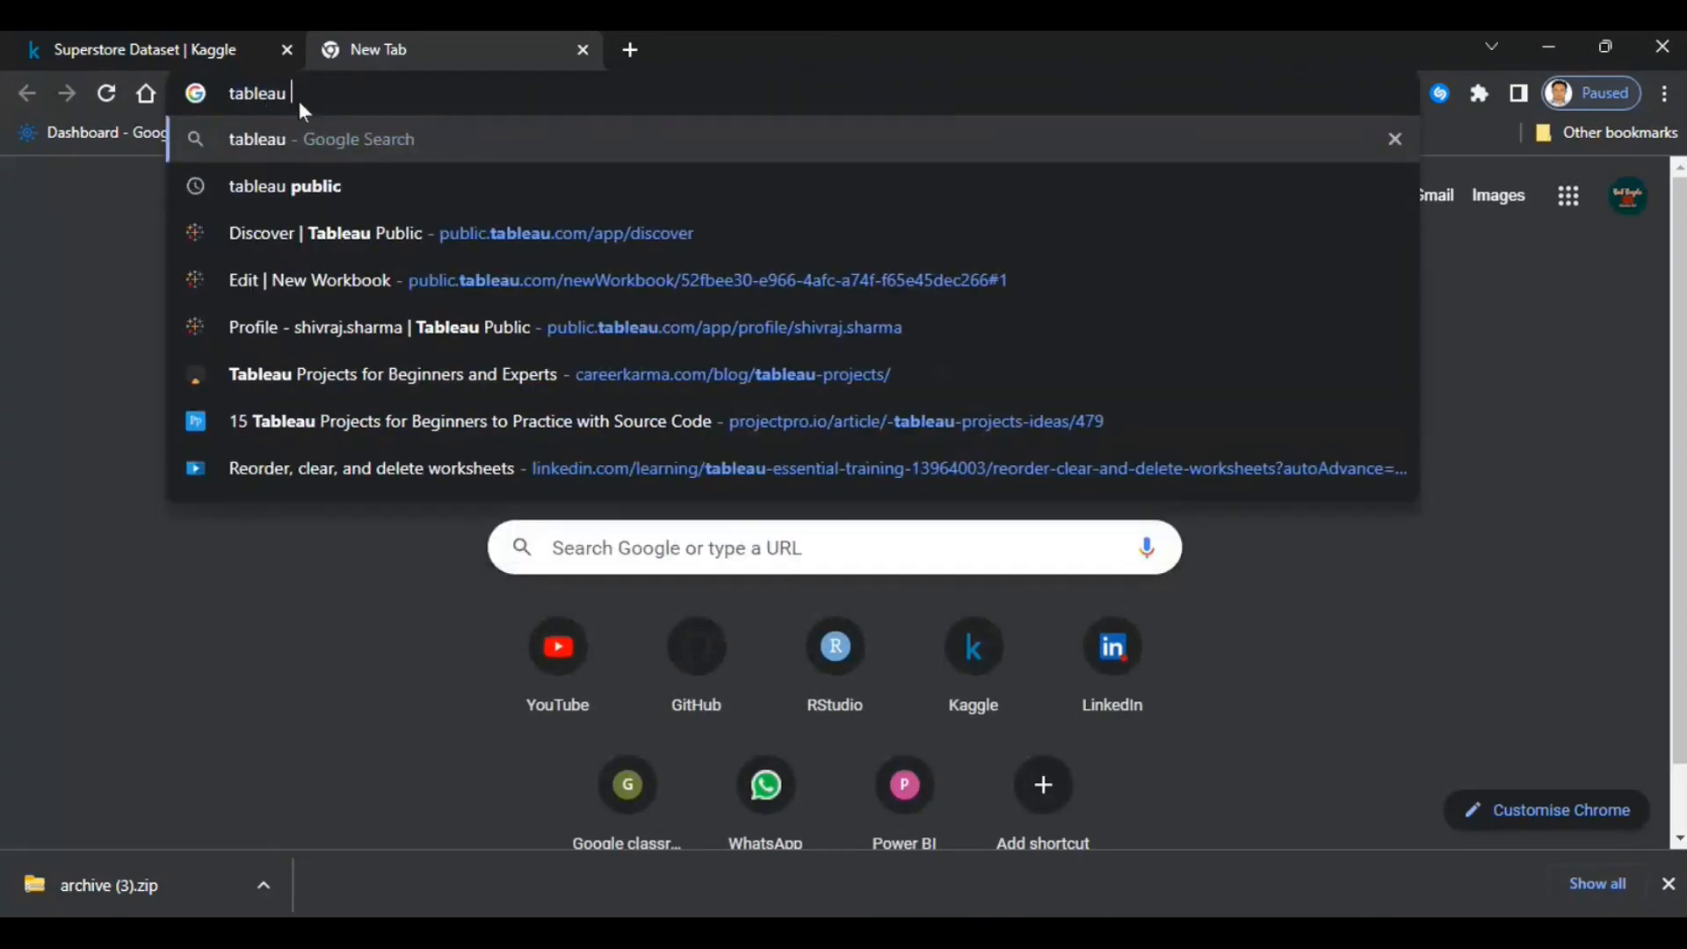
pyautogui.write('public')
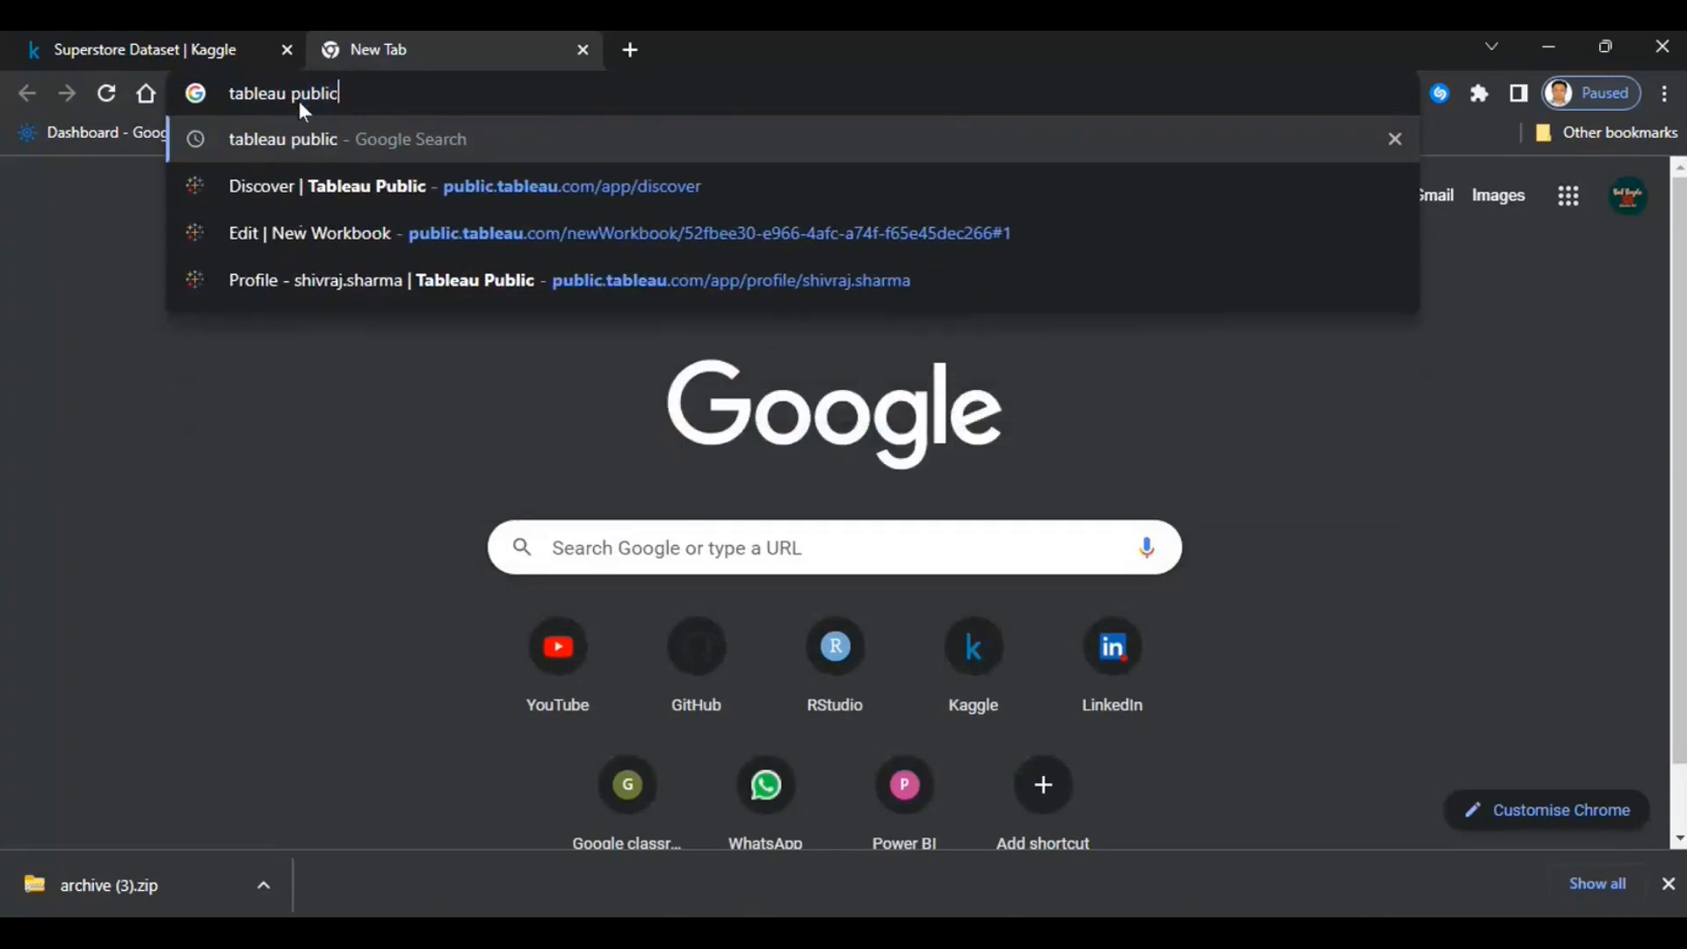
pyautogui.press('Return')
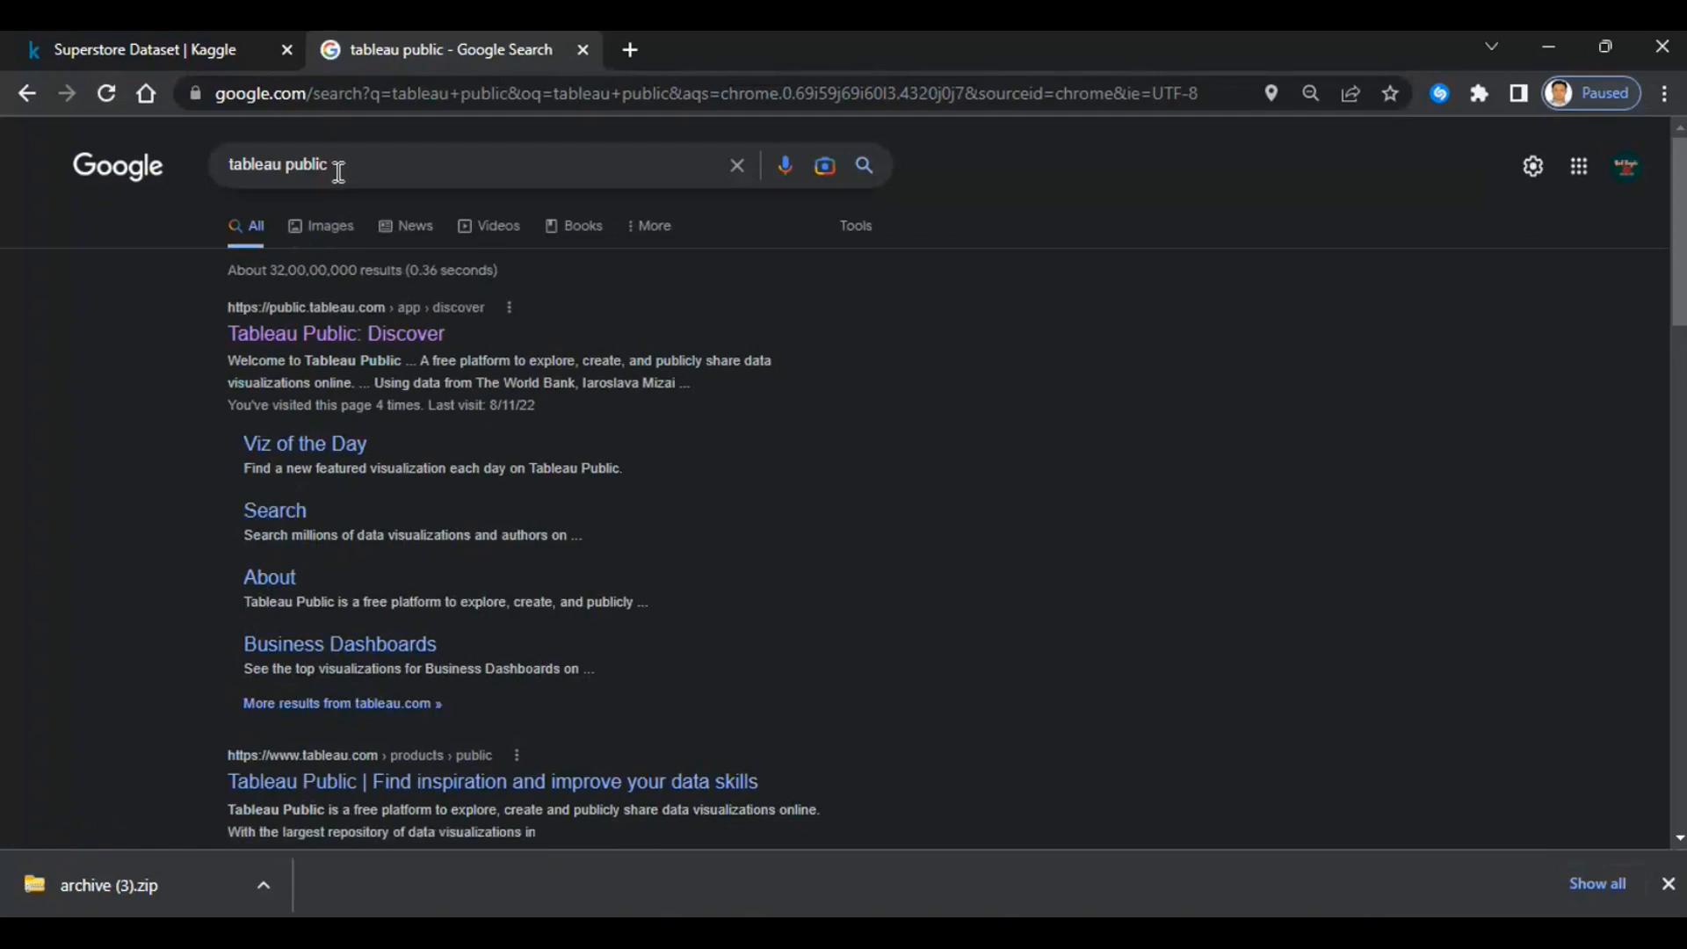
pyautogui.click(1668, 884)
pyautogui.click(326, 341)
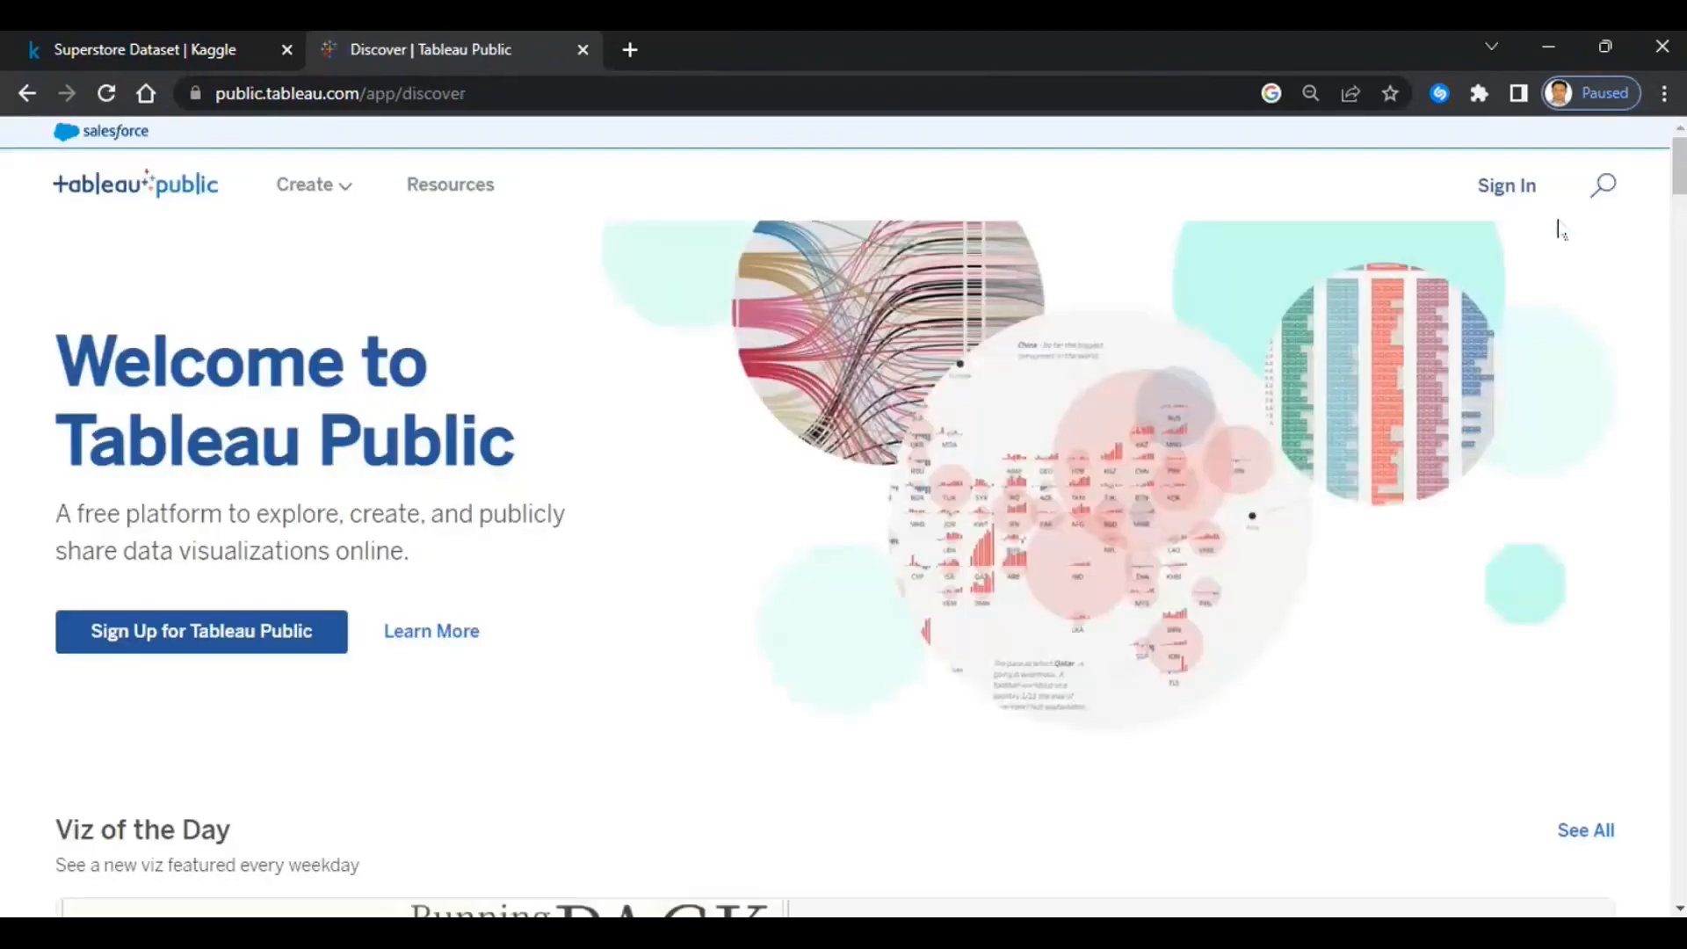
# - Sign in to Tableau Public with the account e-mail and password
pyautogui.click(1511, 190)
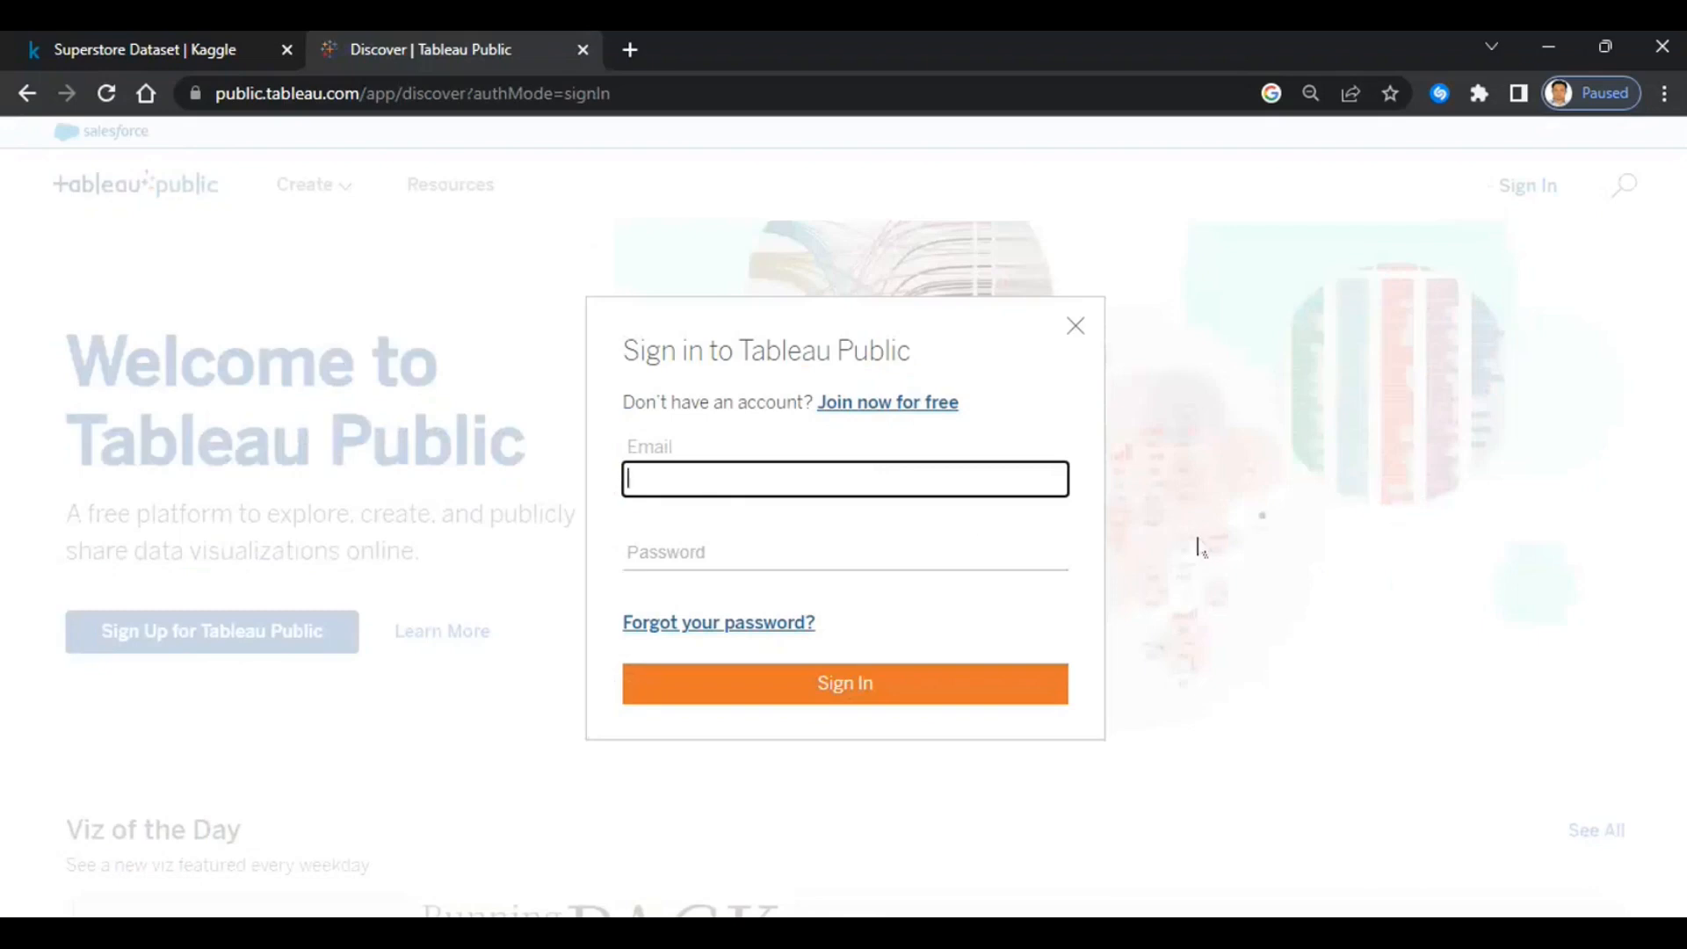
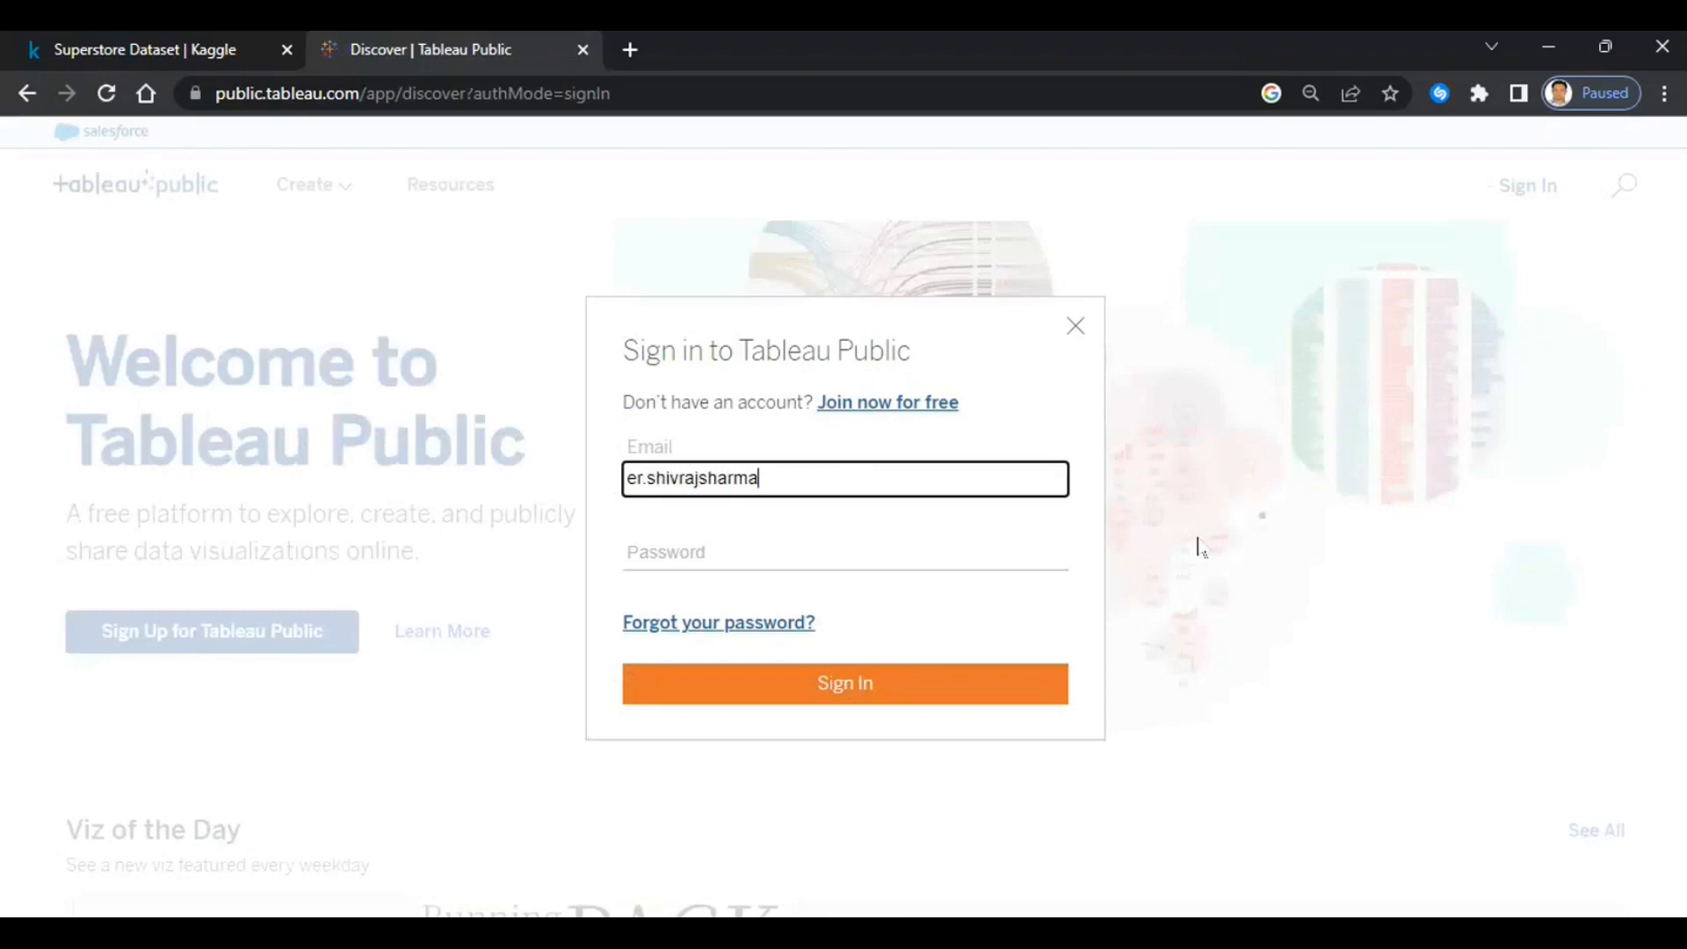
pyautogui.press('Tab')
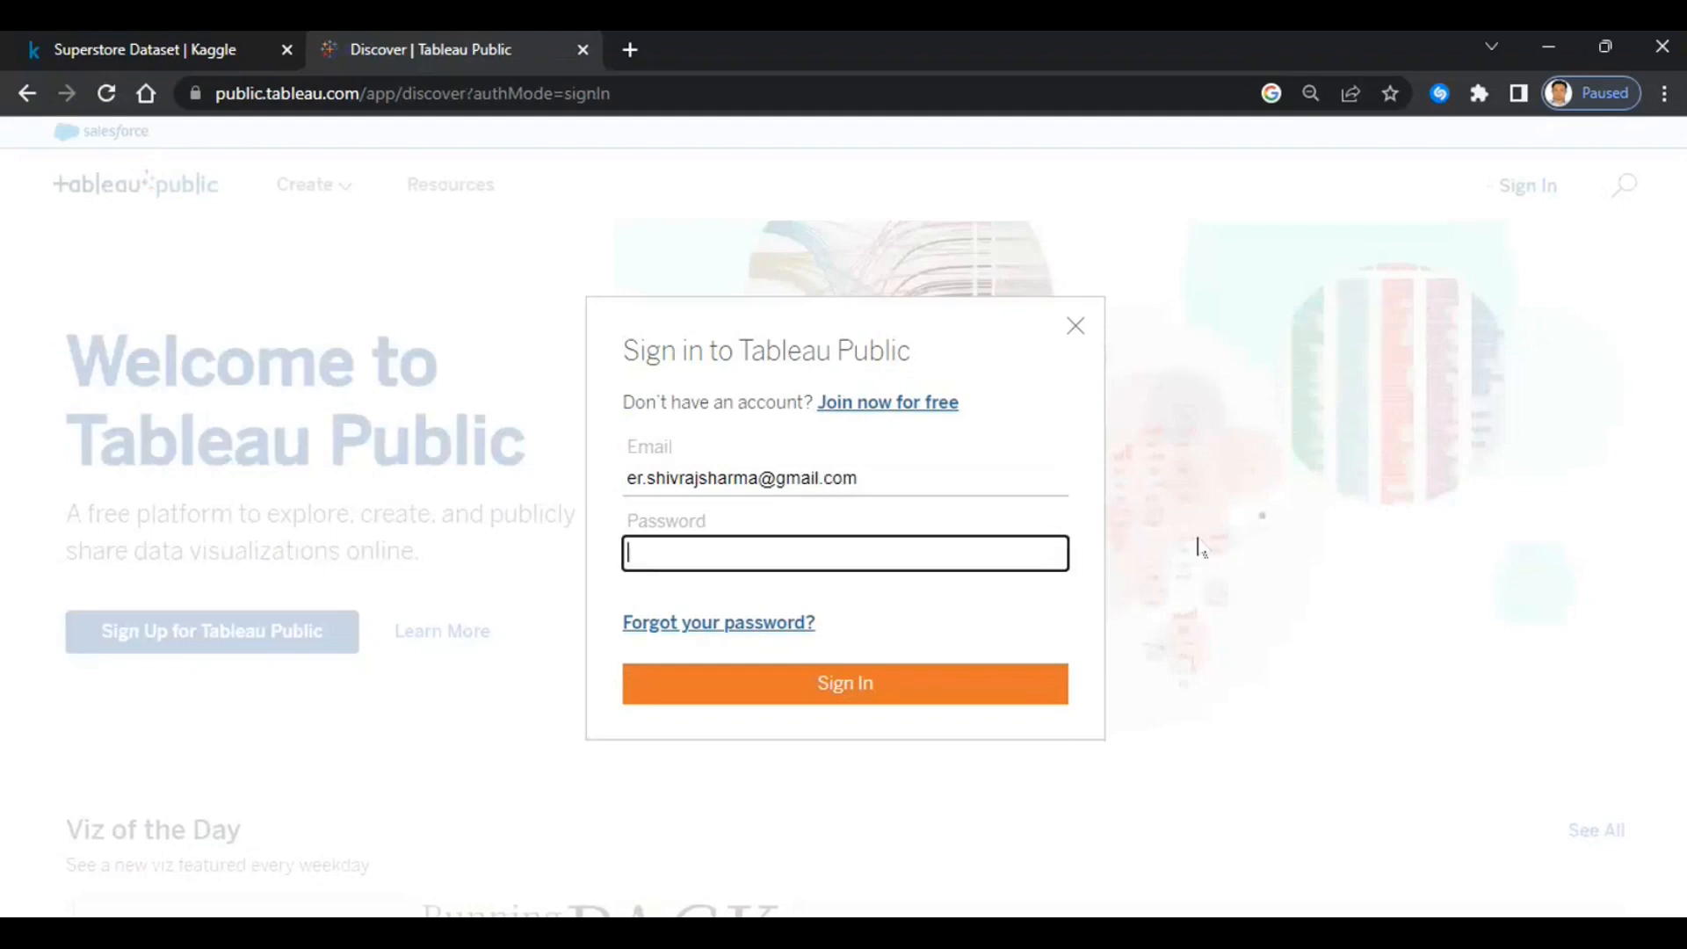
pyautogui.write('***********')
pyautogui.press('Return')
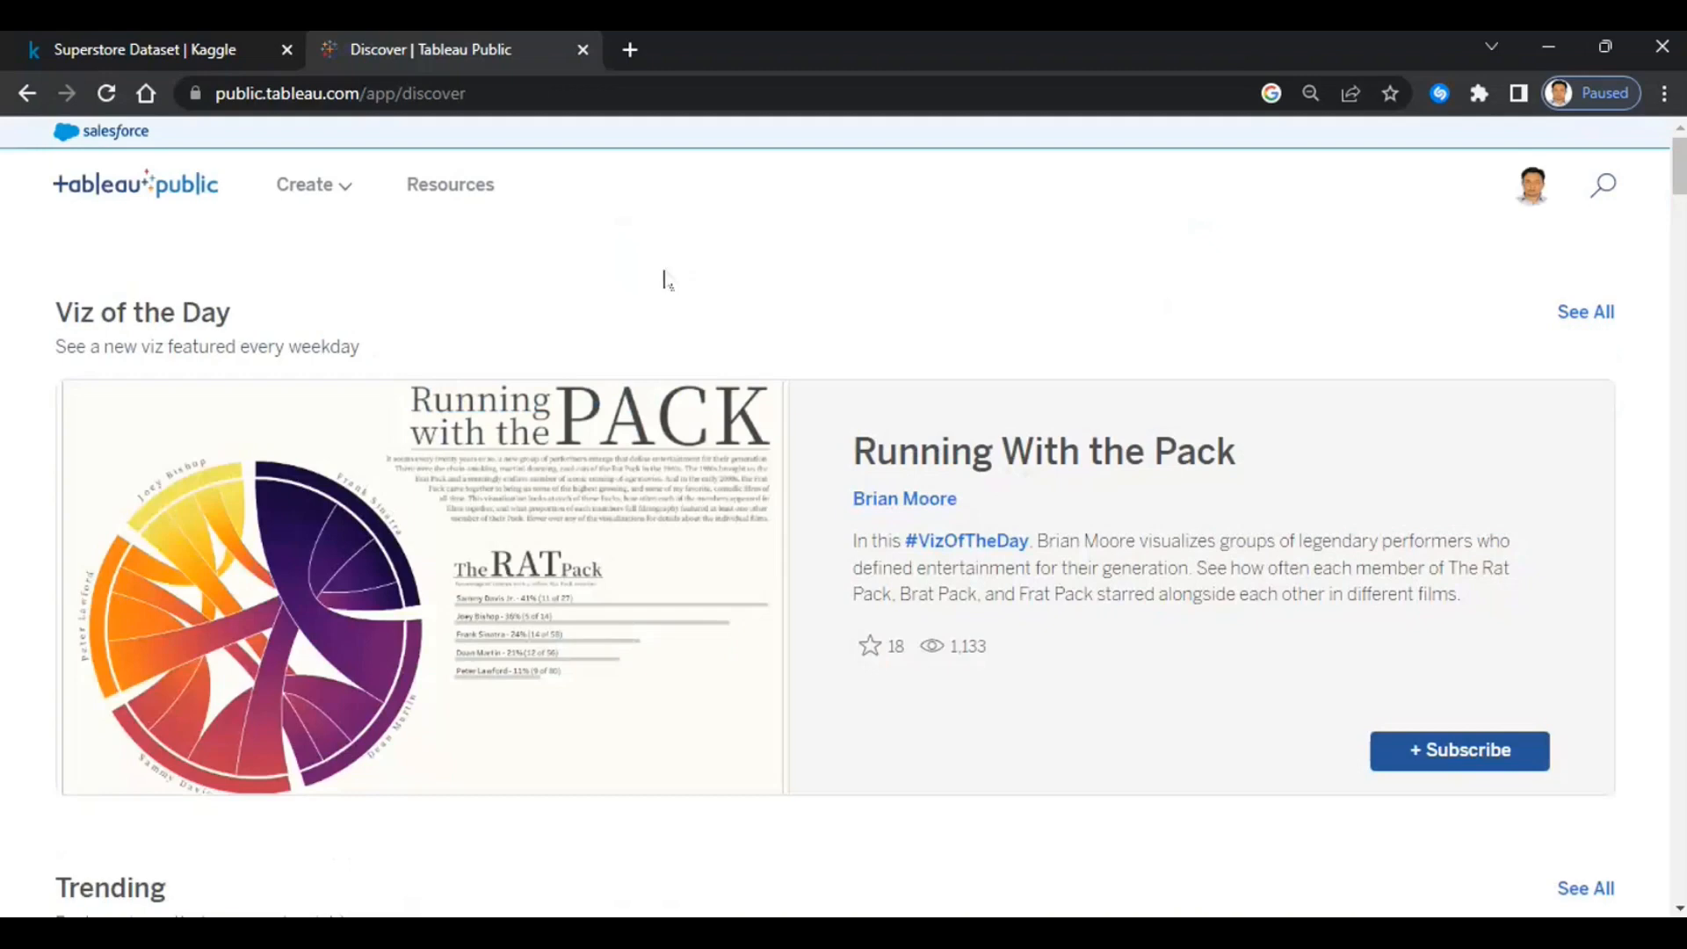
# - Open My Profile, look through the Edit Profile form, and cancel without changes
pyautogui.click(1532, 195)
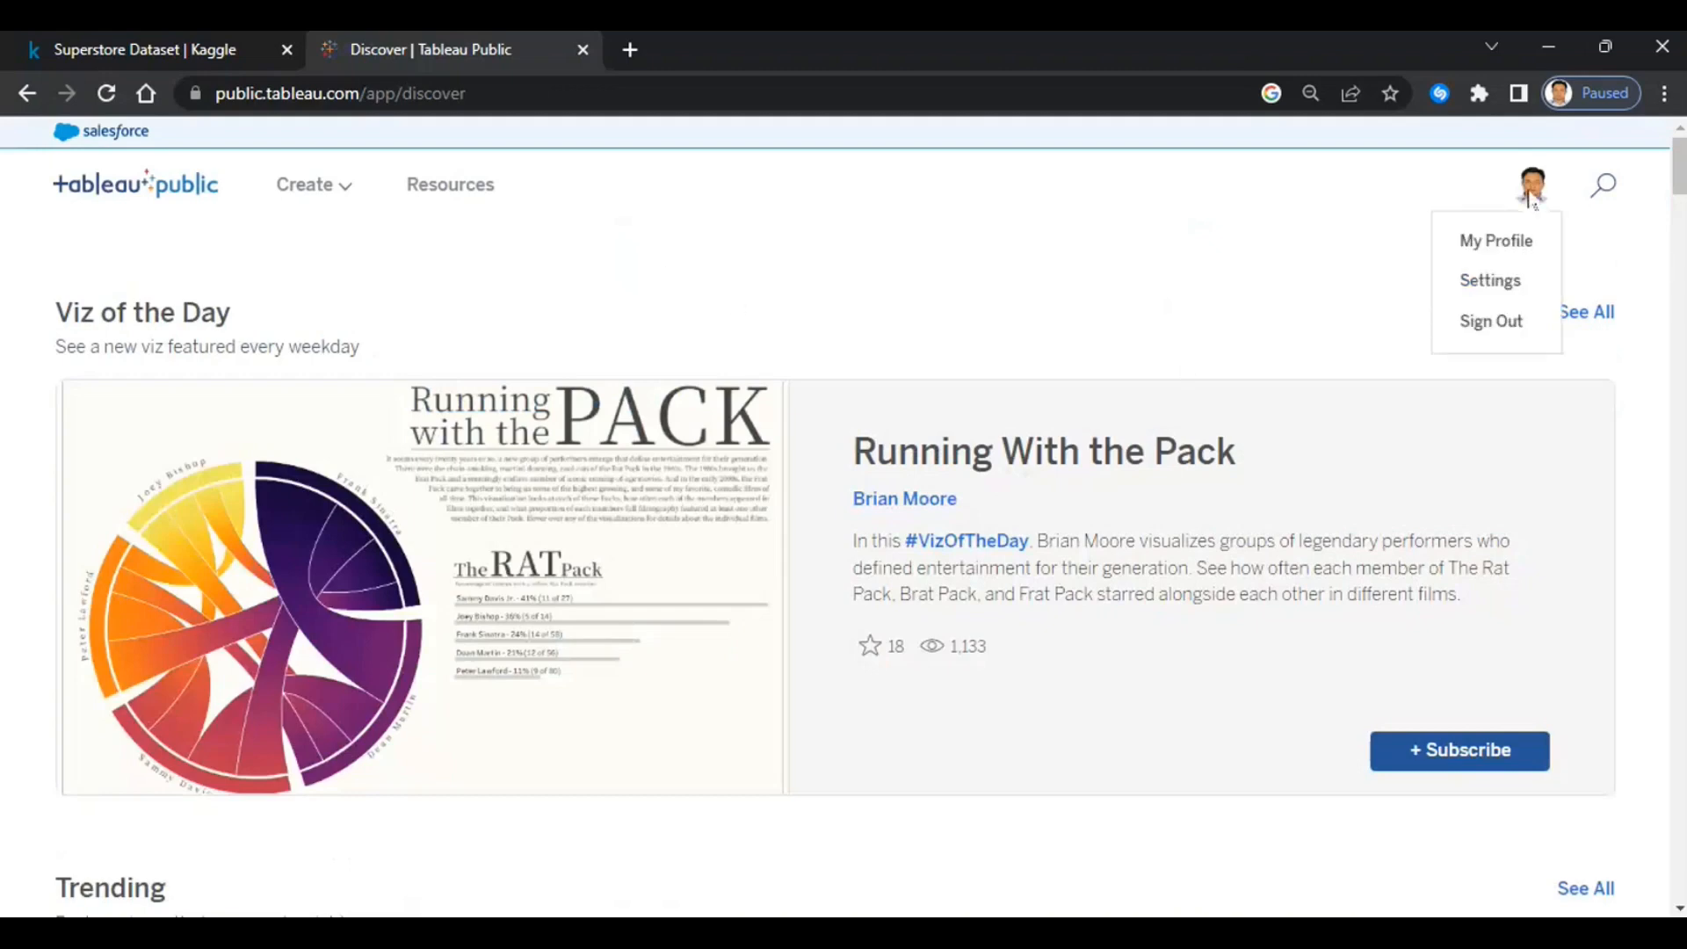
pyautogui.click(1479, 254)
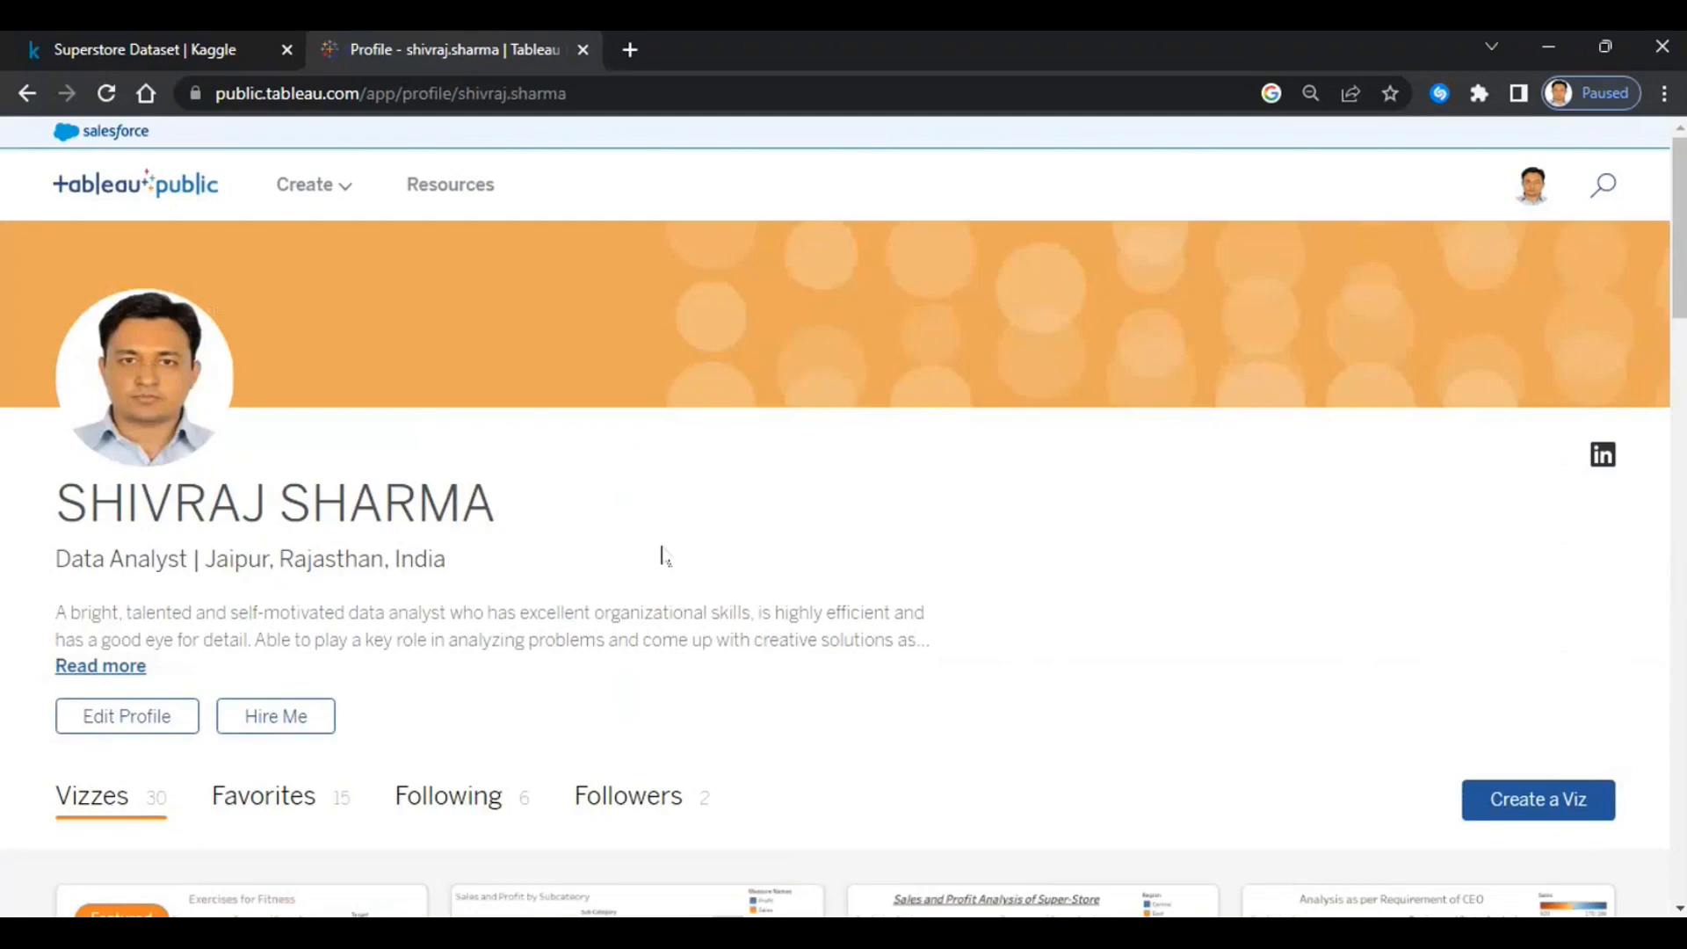
pyautogui.click(145, 725)
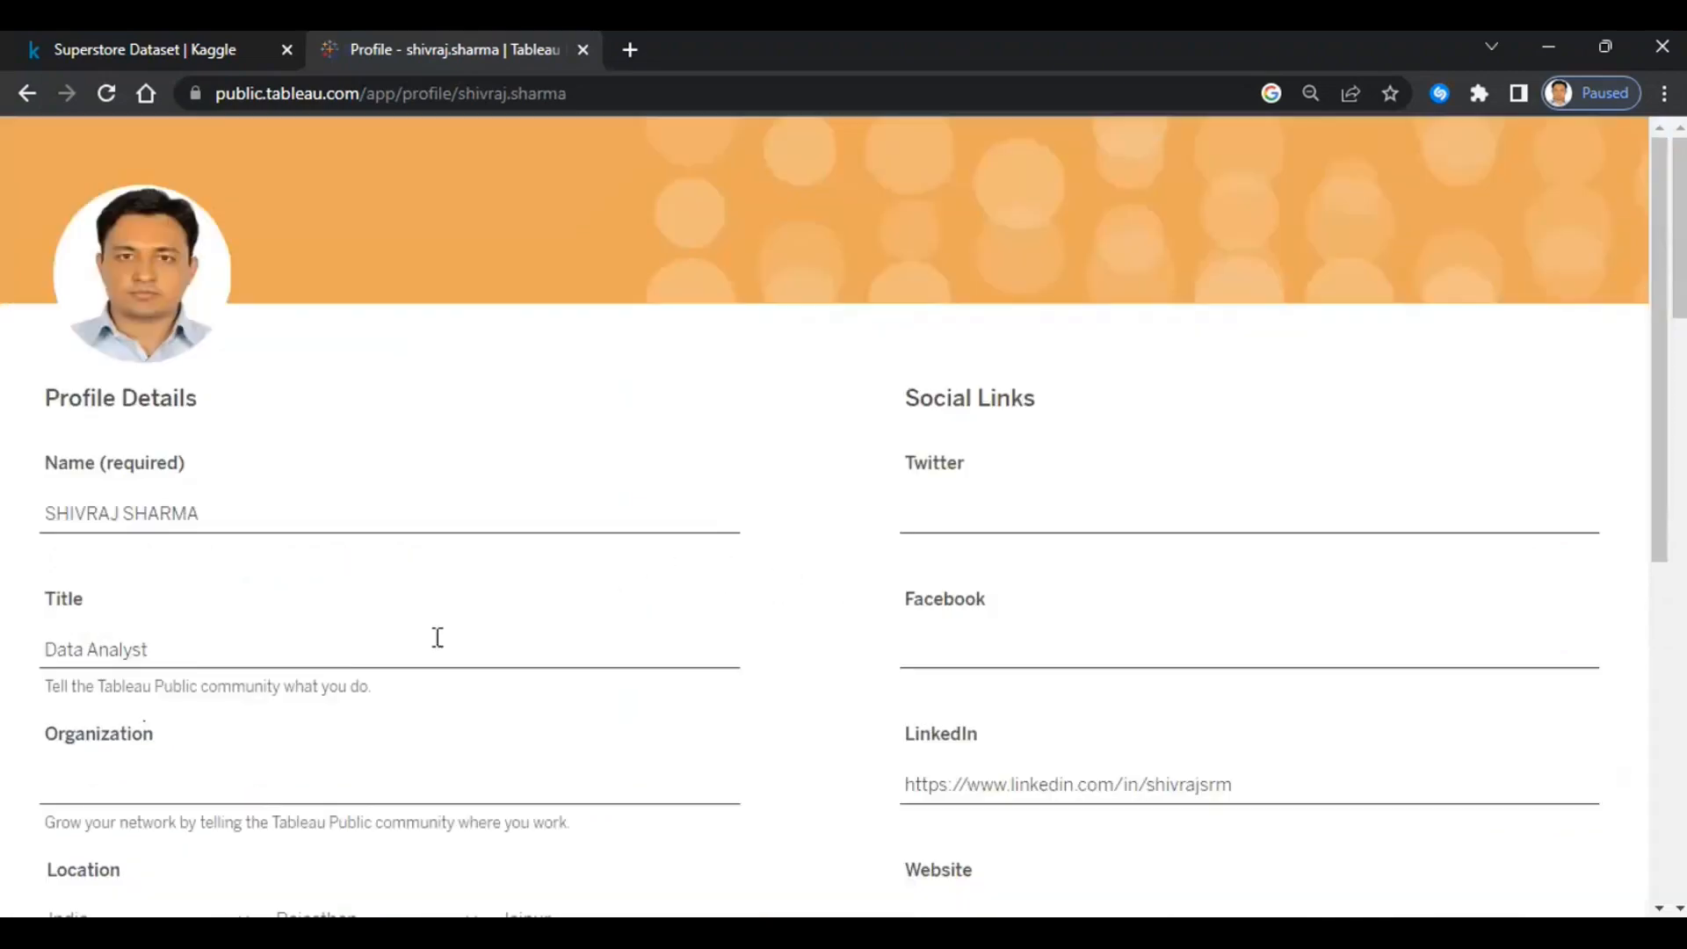
pyautogui.scroll(-7, 814, 565)
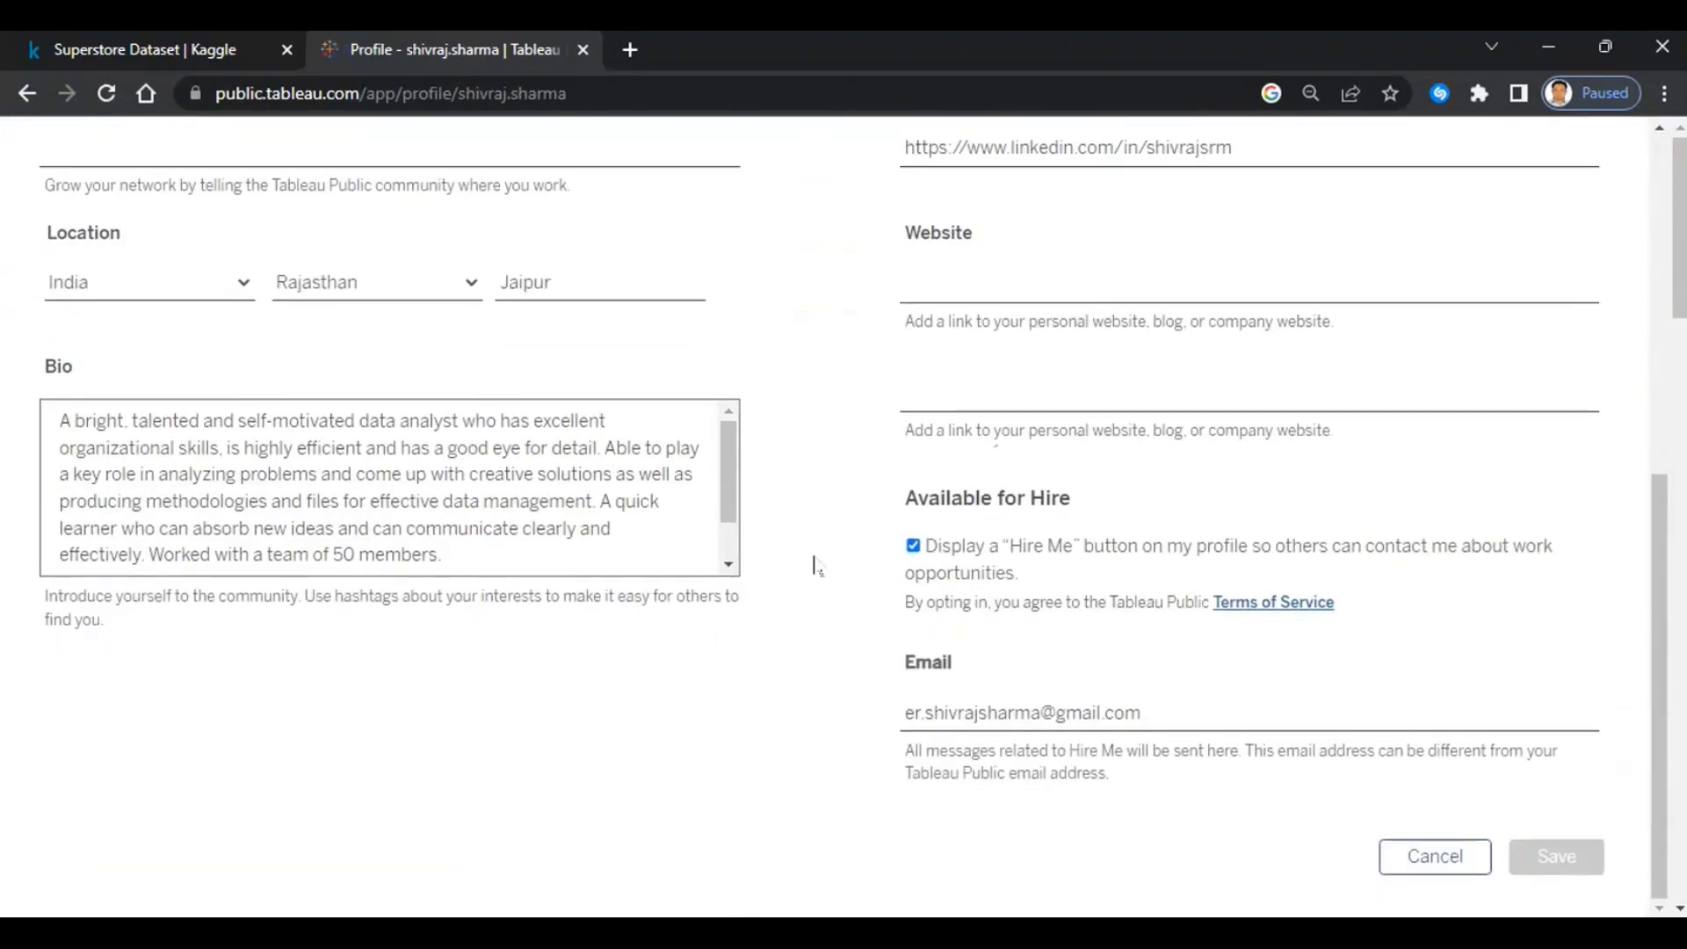
pyautogui.scroll(7, 815, 565)
pyautogui.scroll(-7, 814, 565)
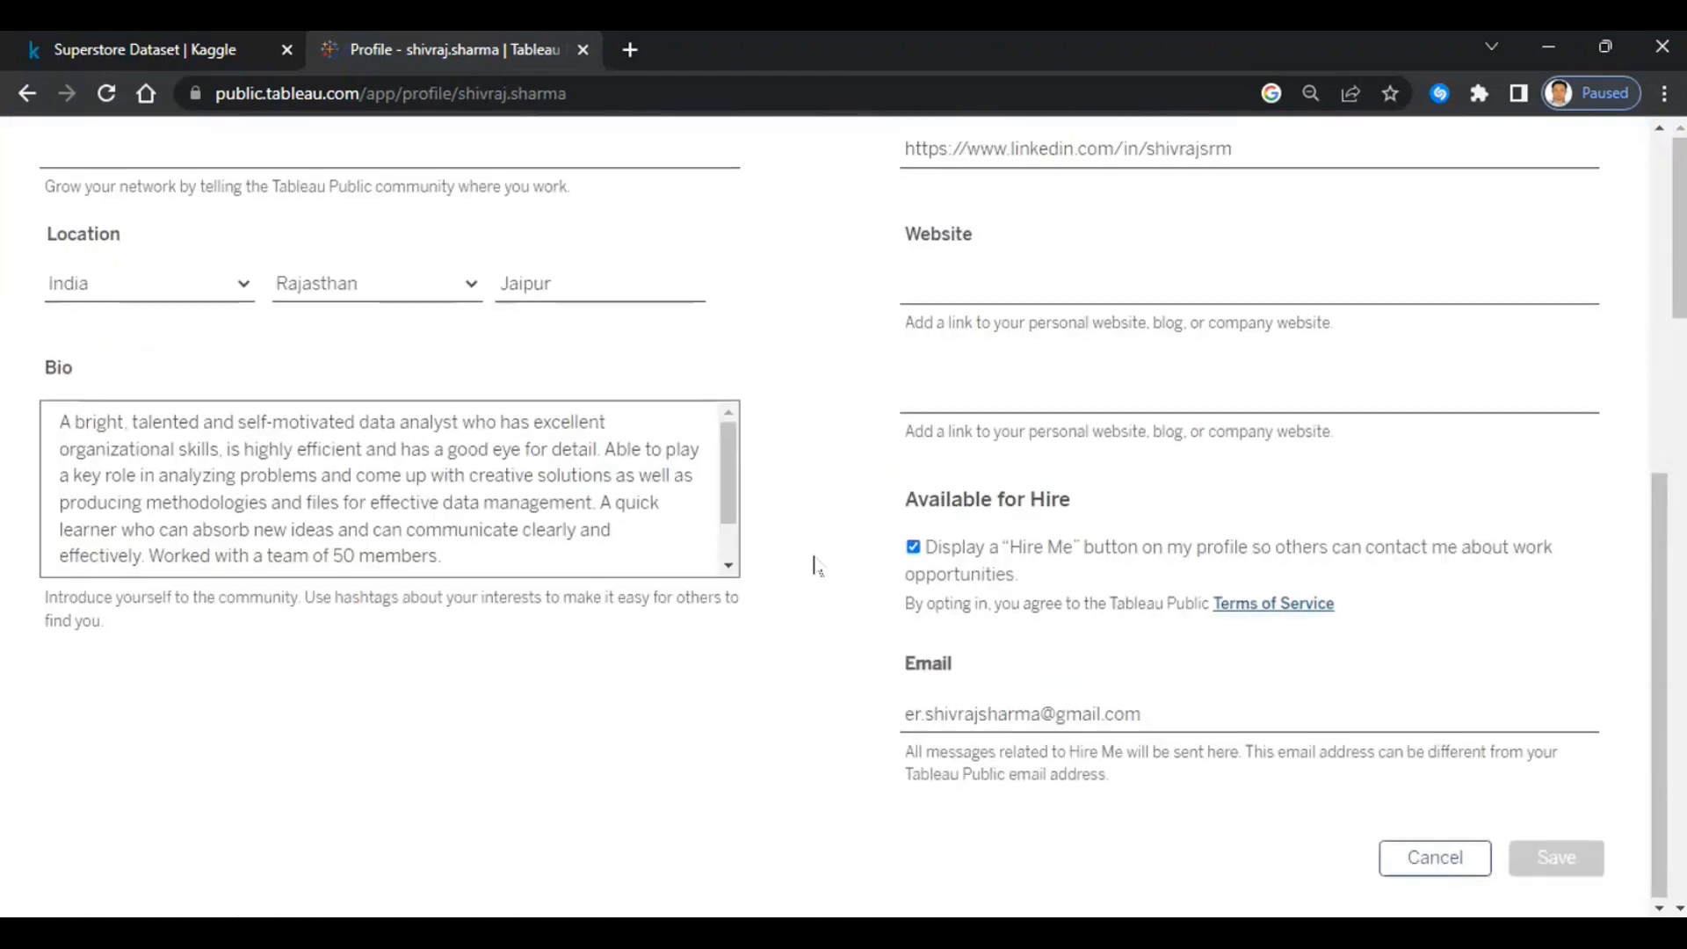
pyautogui.click(1449, 853)
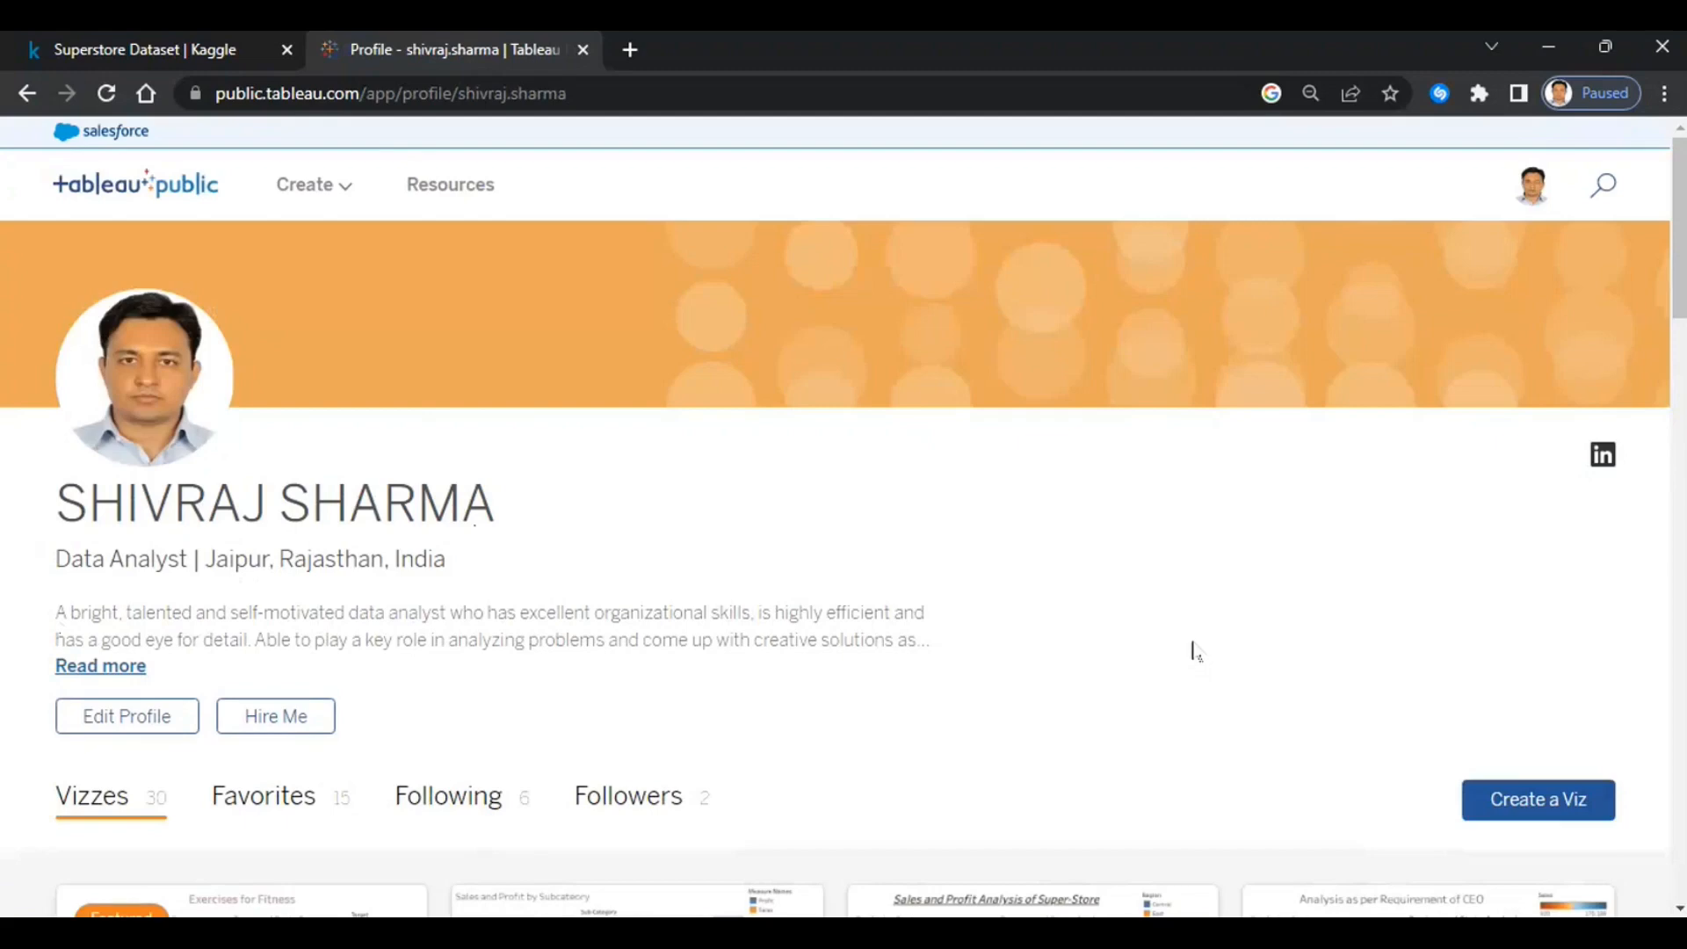
# - Create a new viz and upload Sample - Superstore.csv from the computer as its data
pyautogui.click(1540, 813)
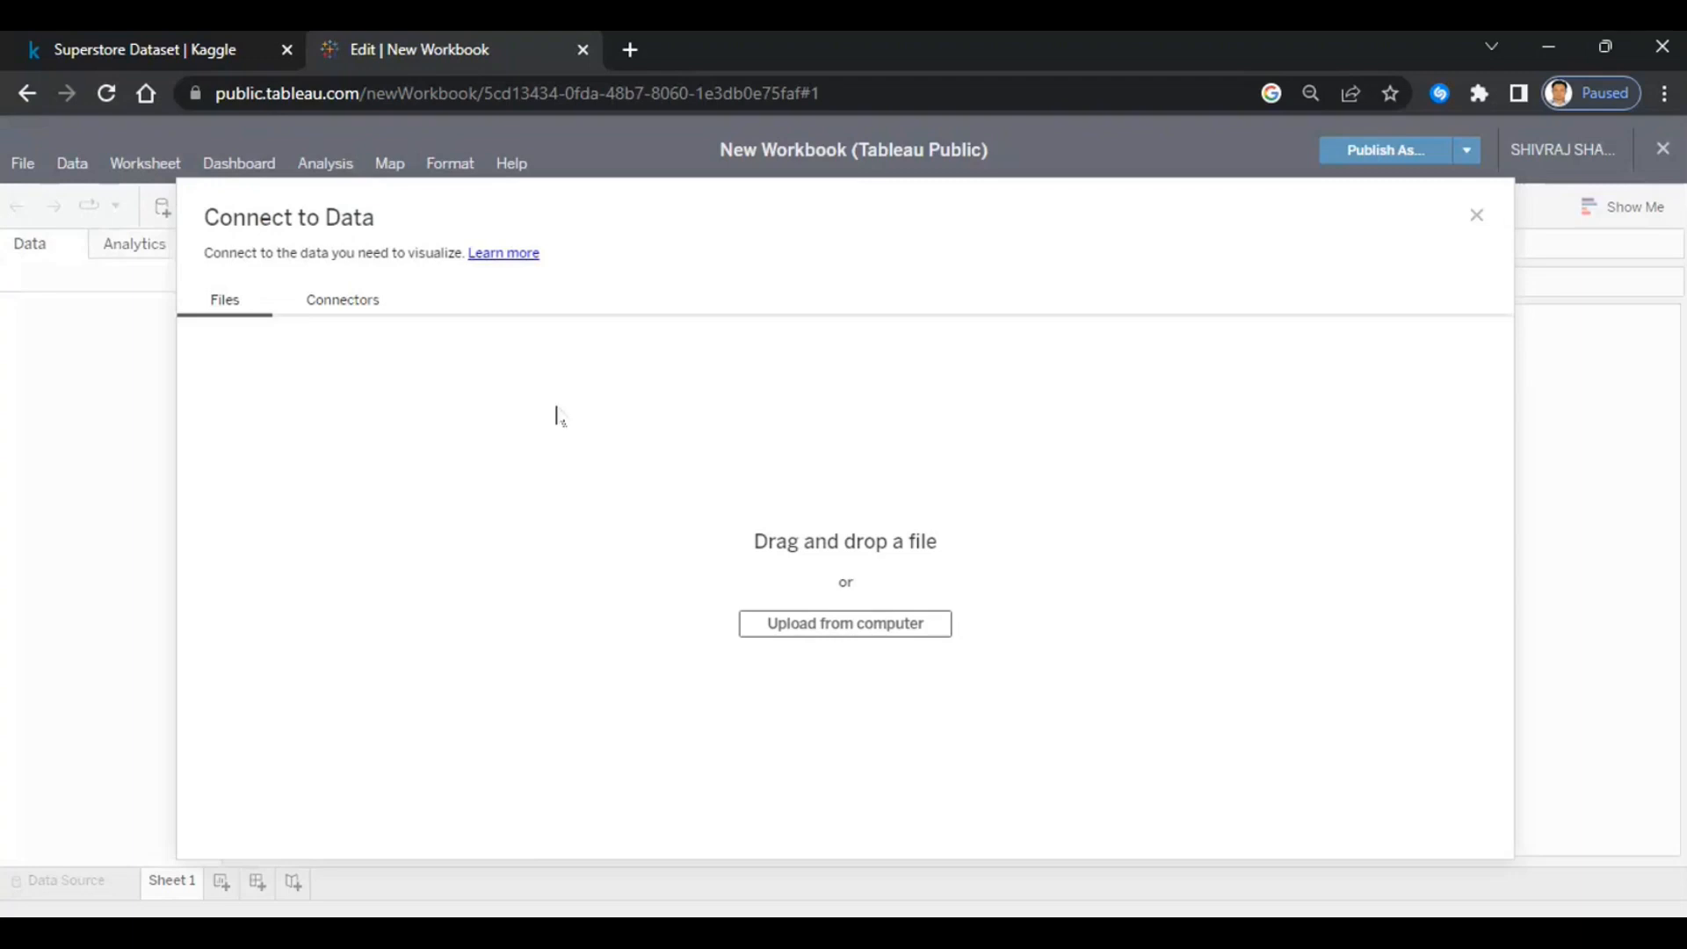
pyautogui.click(819, 626)
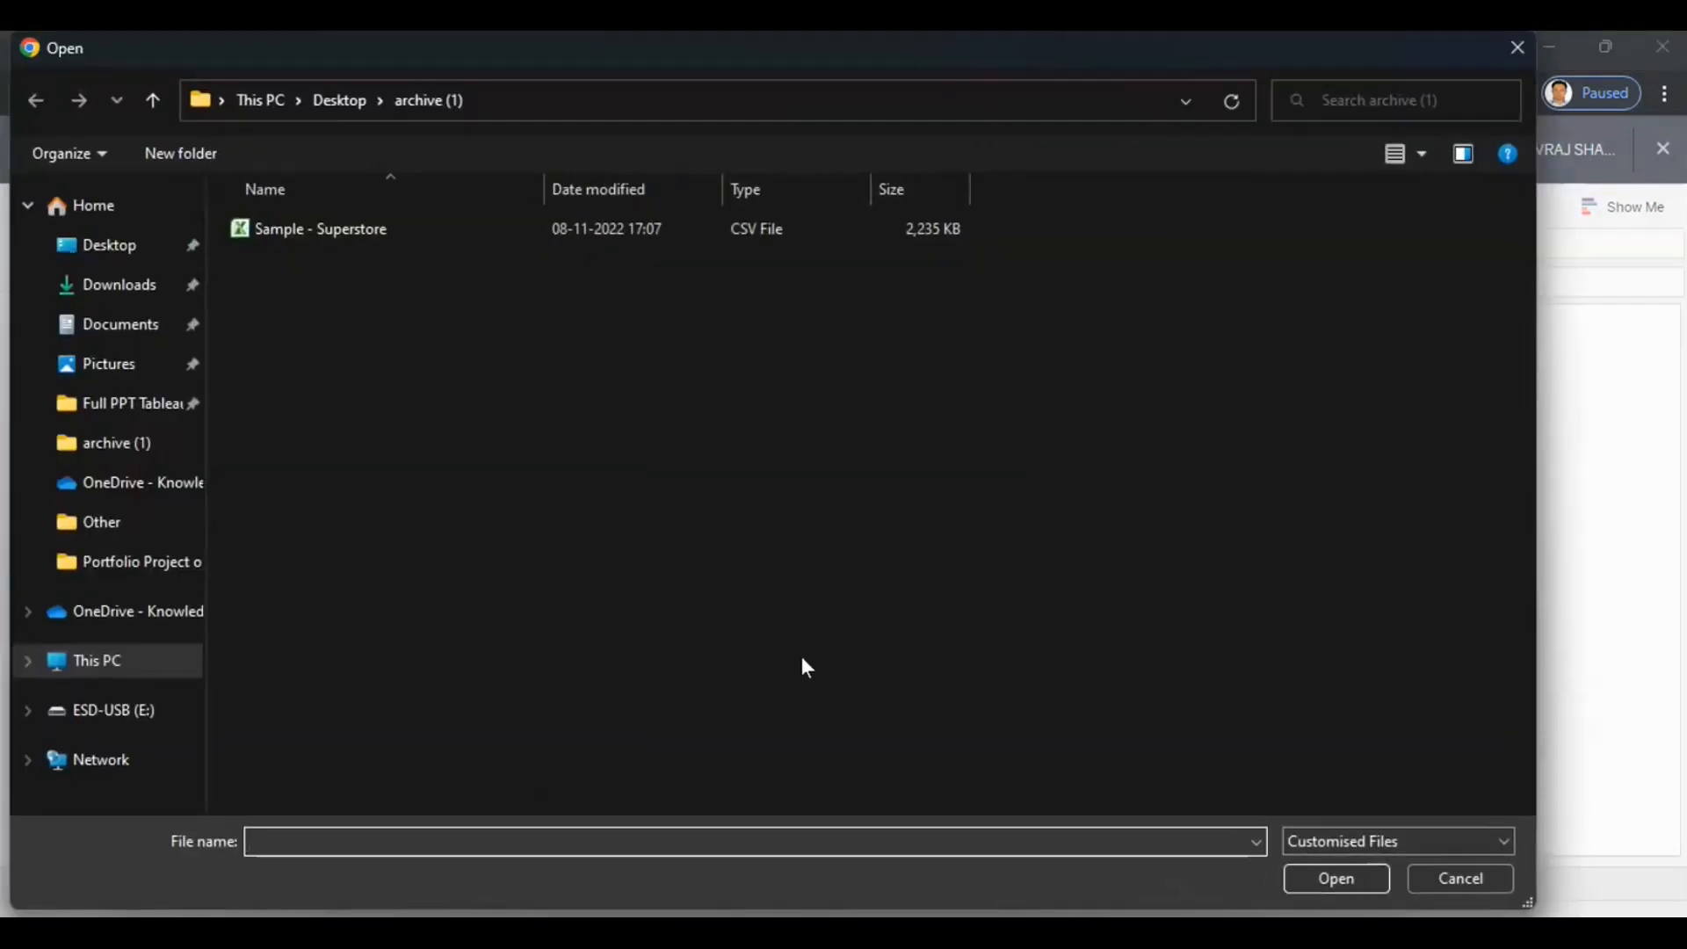
pyautogui.doubleClick(300, 241)
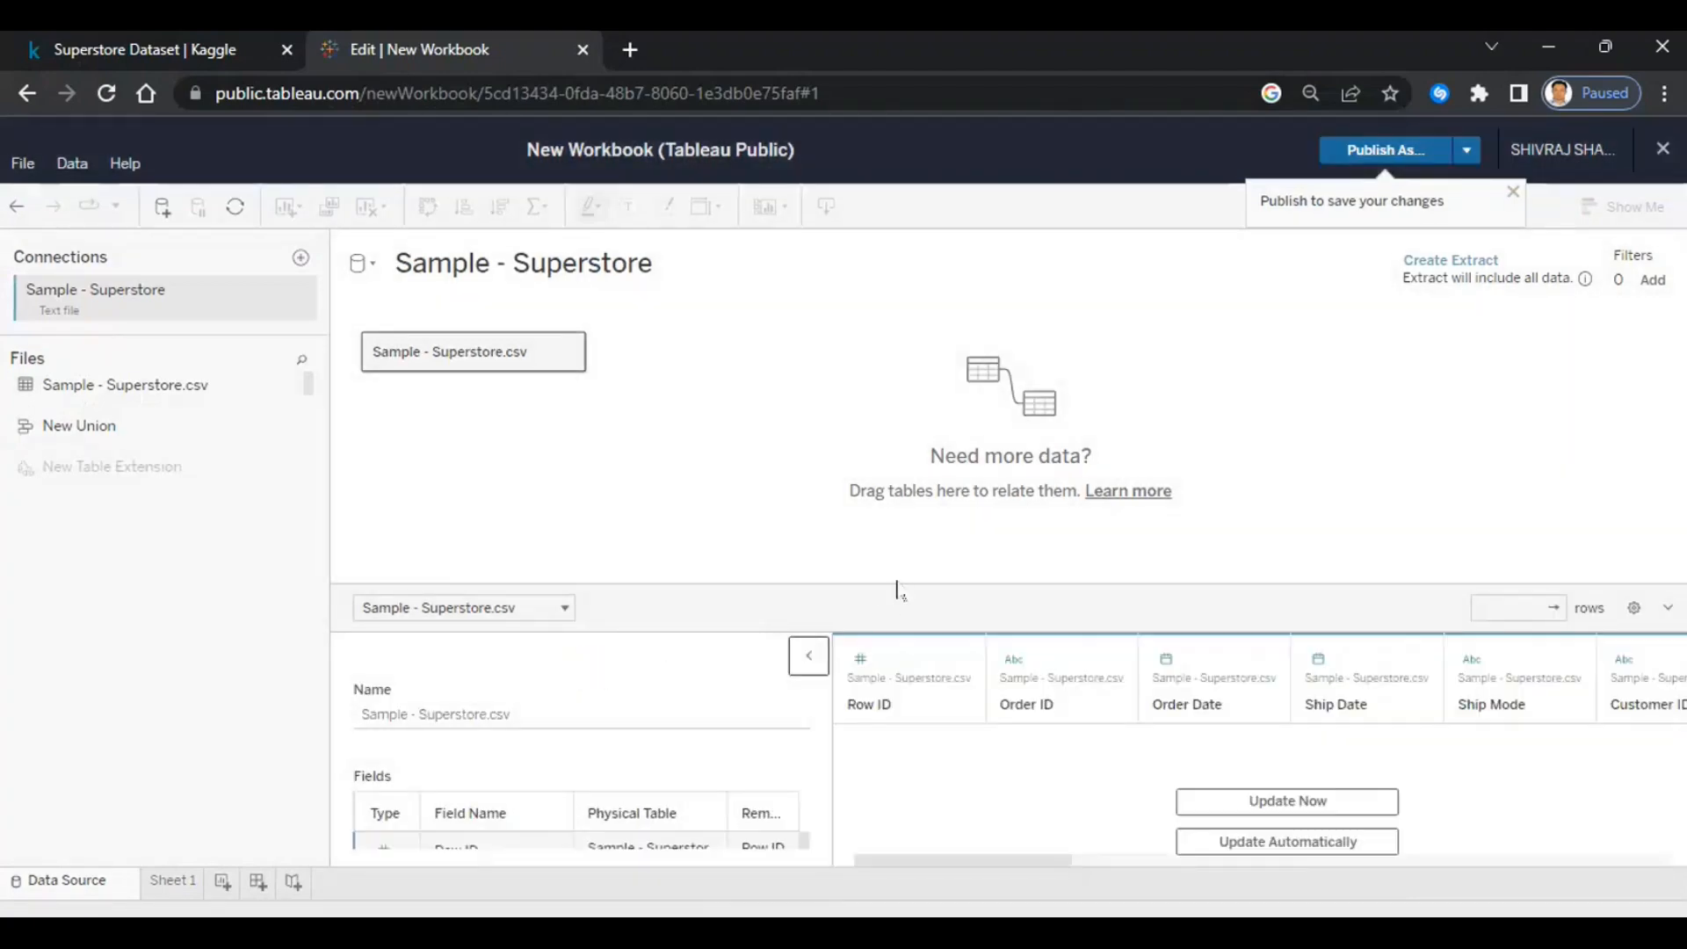
# - Enlarge the data preview, dismiss the publish banner, and load all 9994 Superstore rows
pyautogui.moveTo(899, 586); pyautogui.dragTo(908, 492)
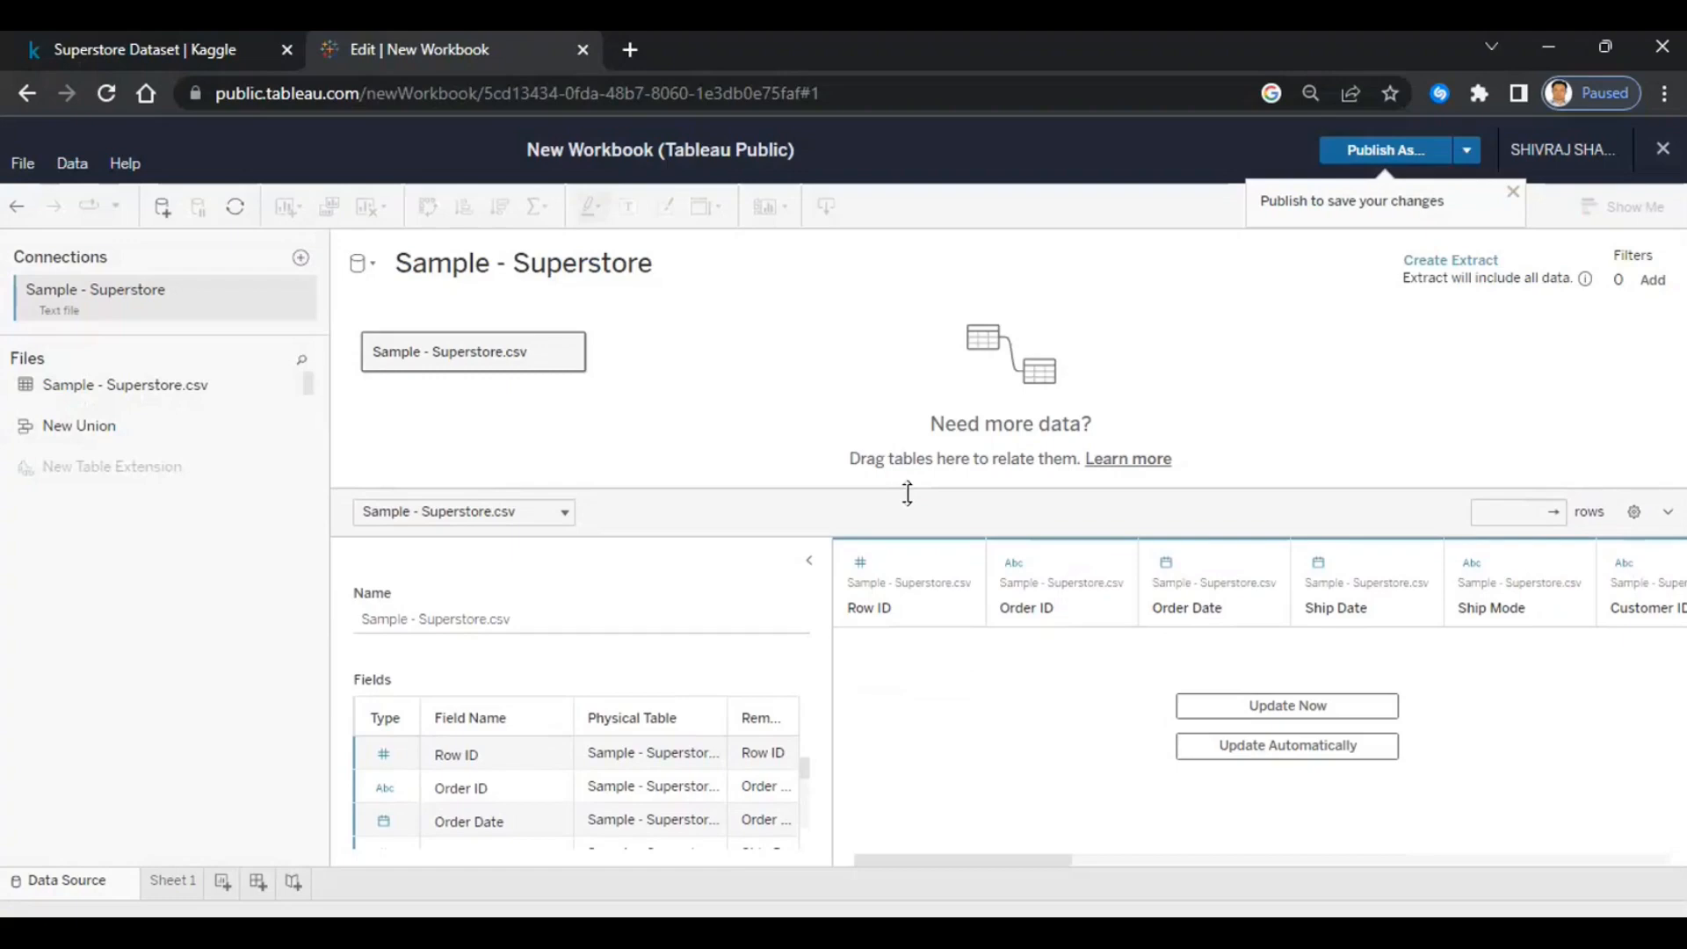
pyautogui.click(1512, 193)
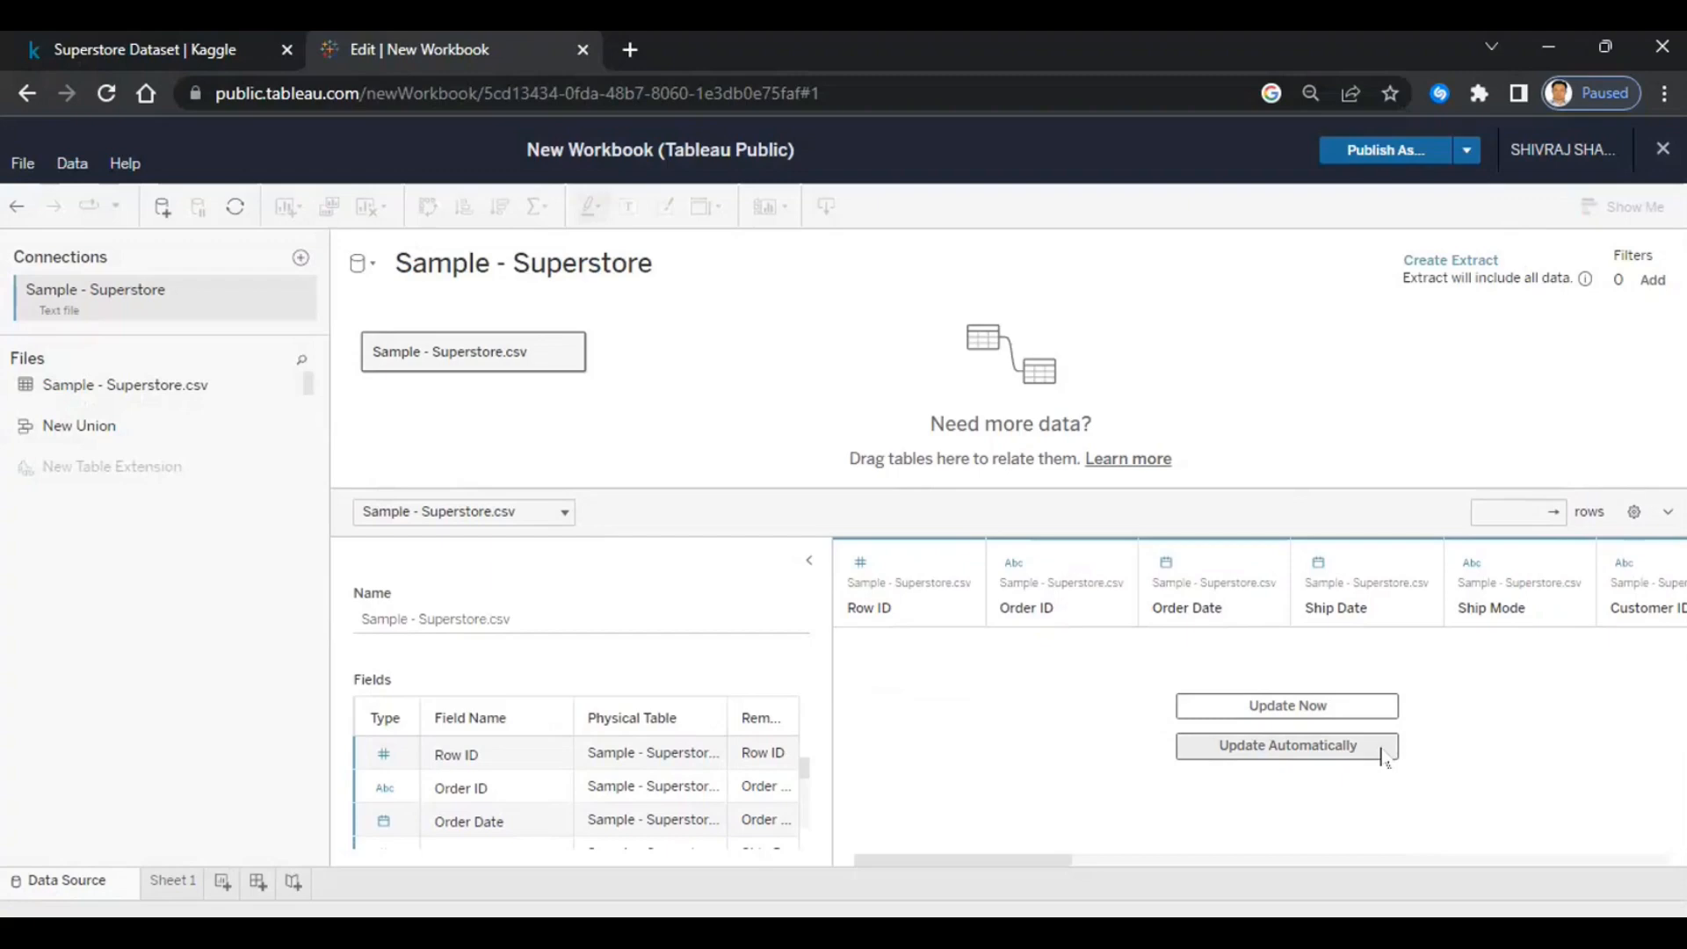
pyautogui.click(1304, 708)
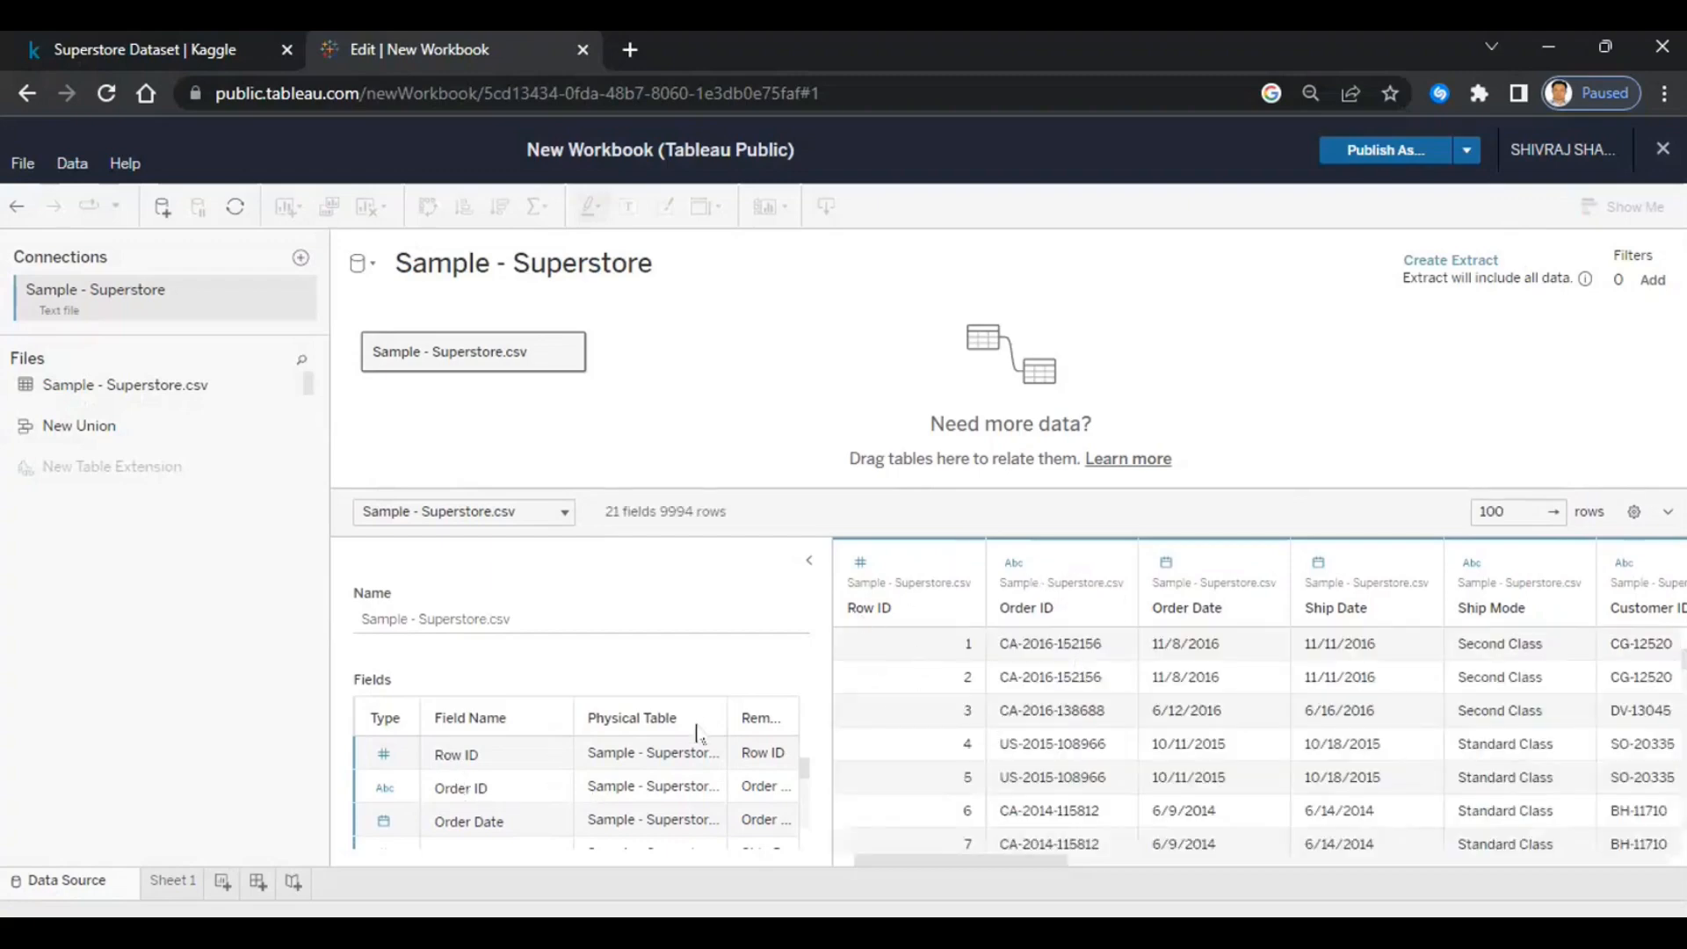
# - Collapse Table Details, widen the data grid, and switch to the empty Sheet 1
pyautogui.scroll(-5, 500, 800)
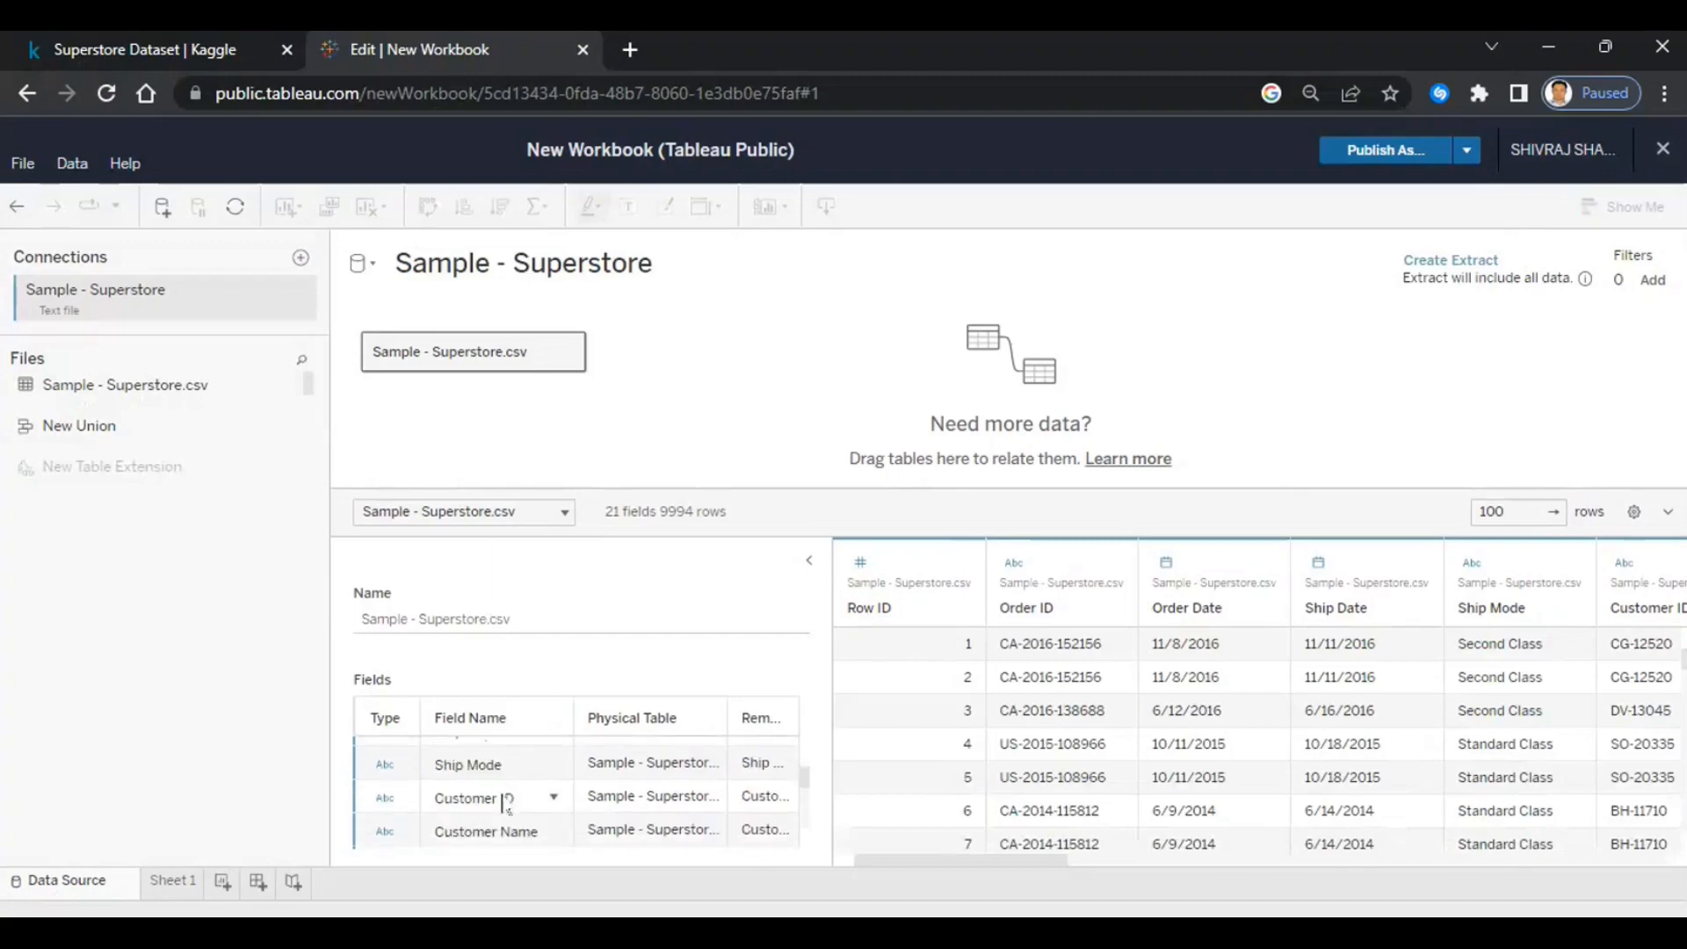
pyautogui.scroll(-5, 502, 804)
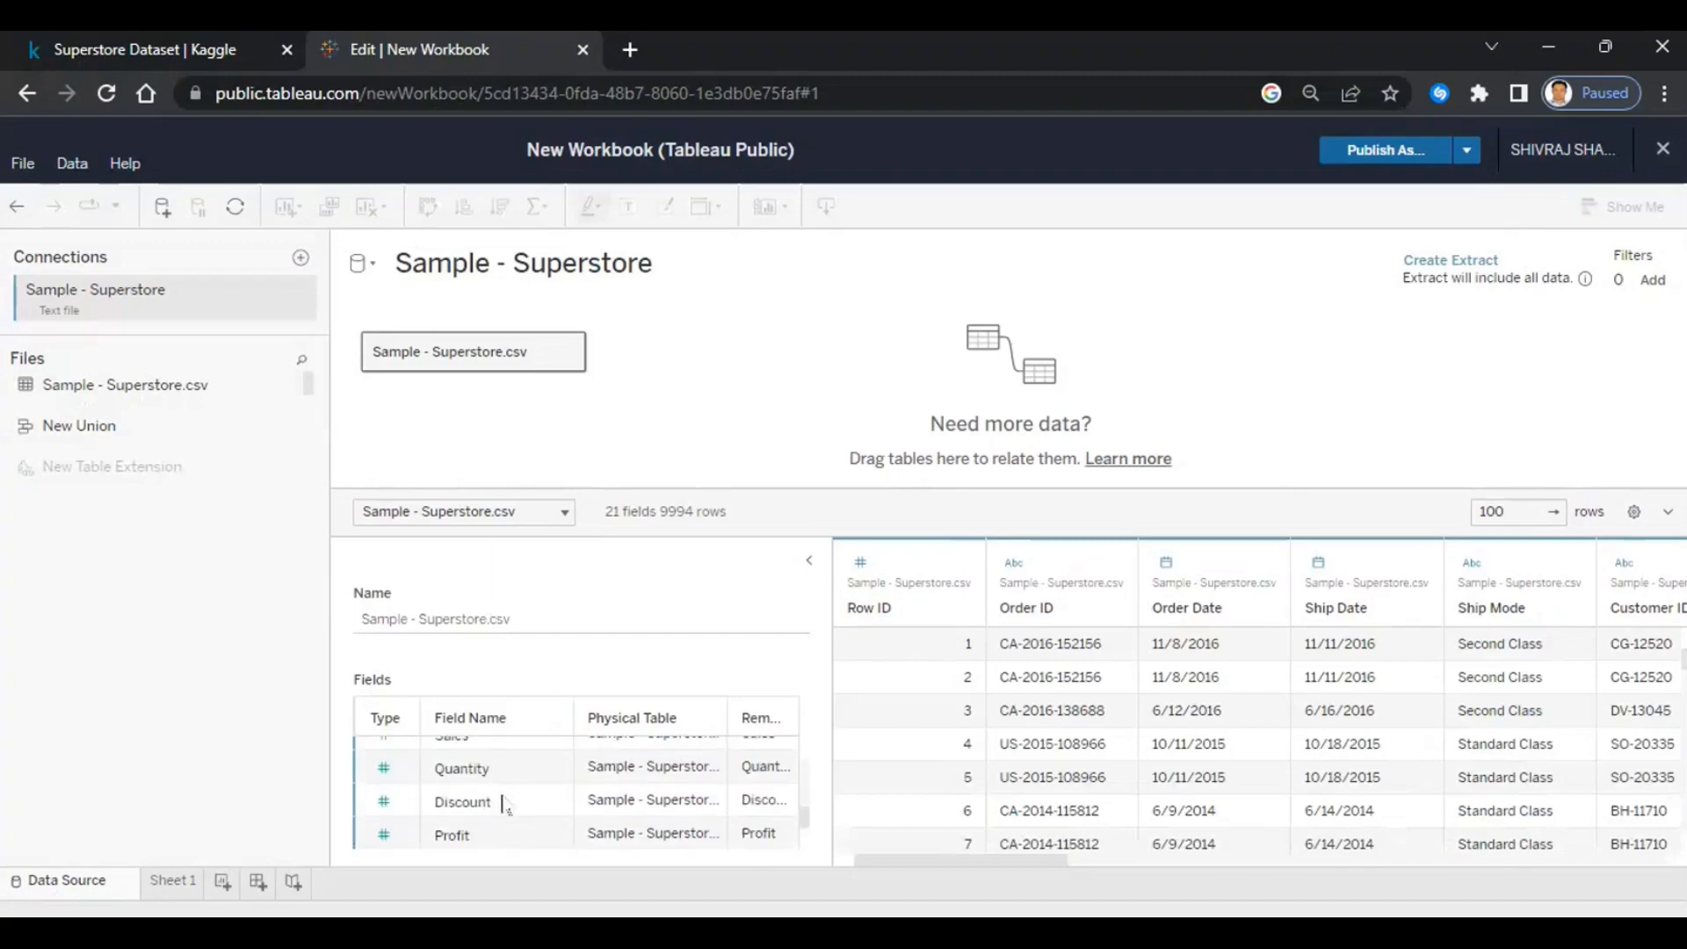
pyautogui.click(809, 560)
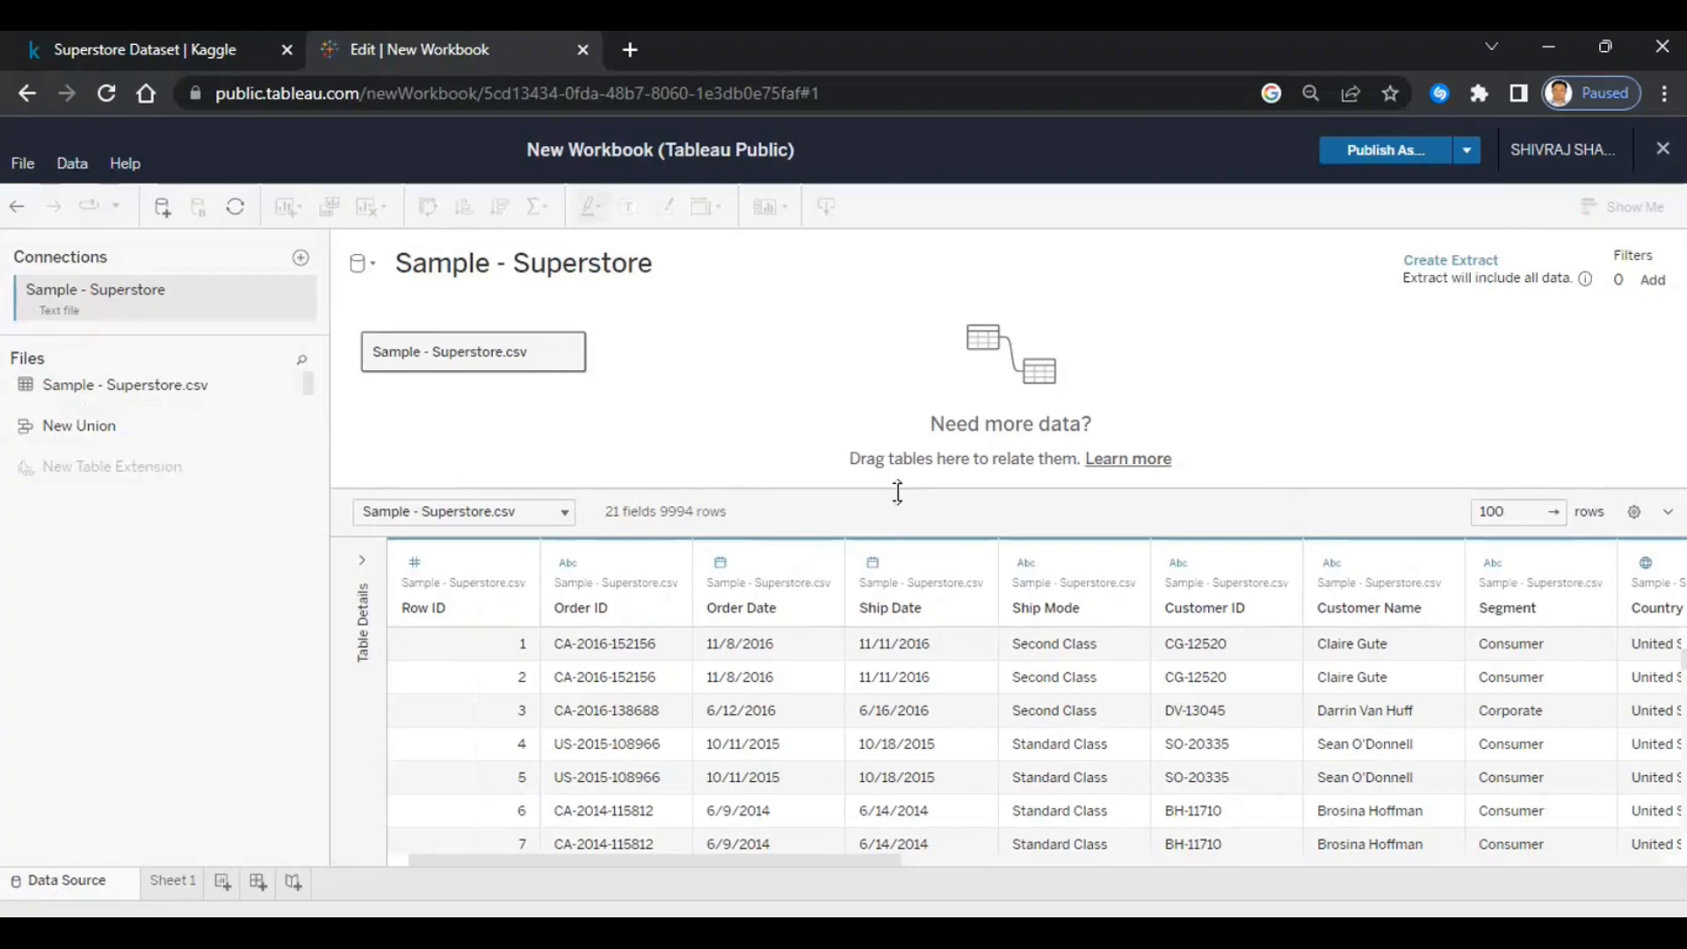
pyautogui.moveTo(897, 489); pyautogui.dragTo(893, 404)
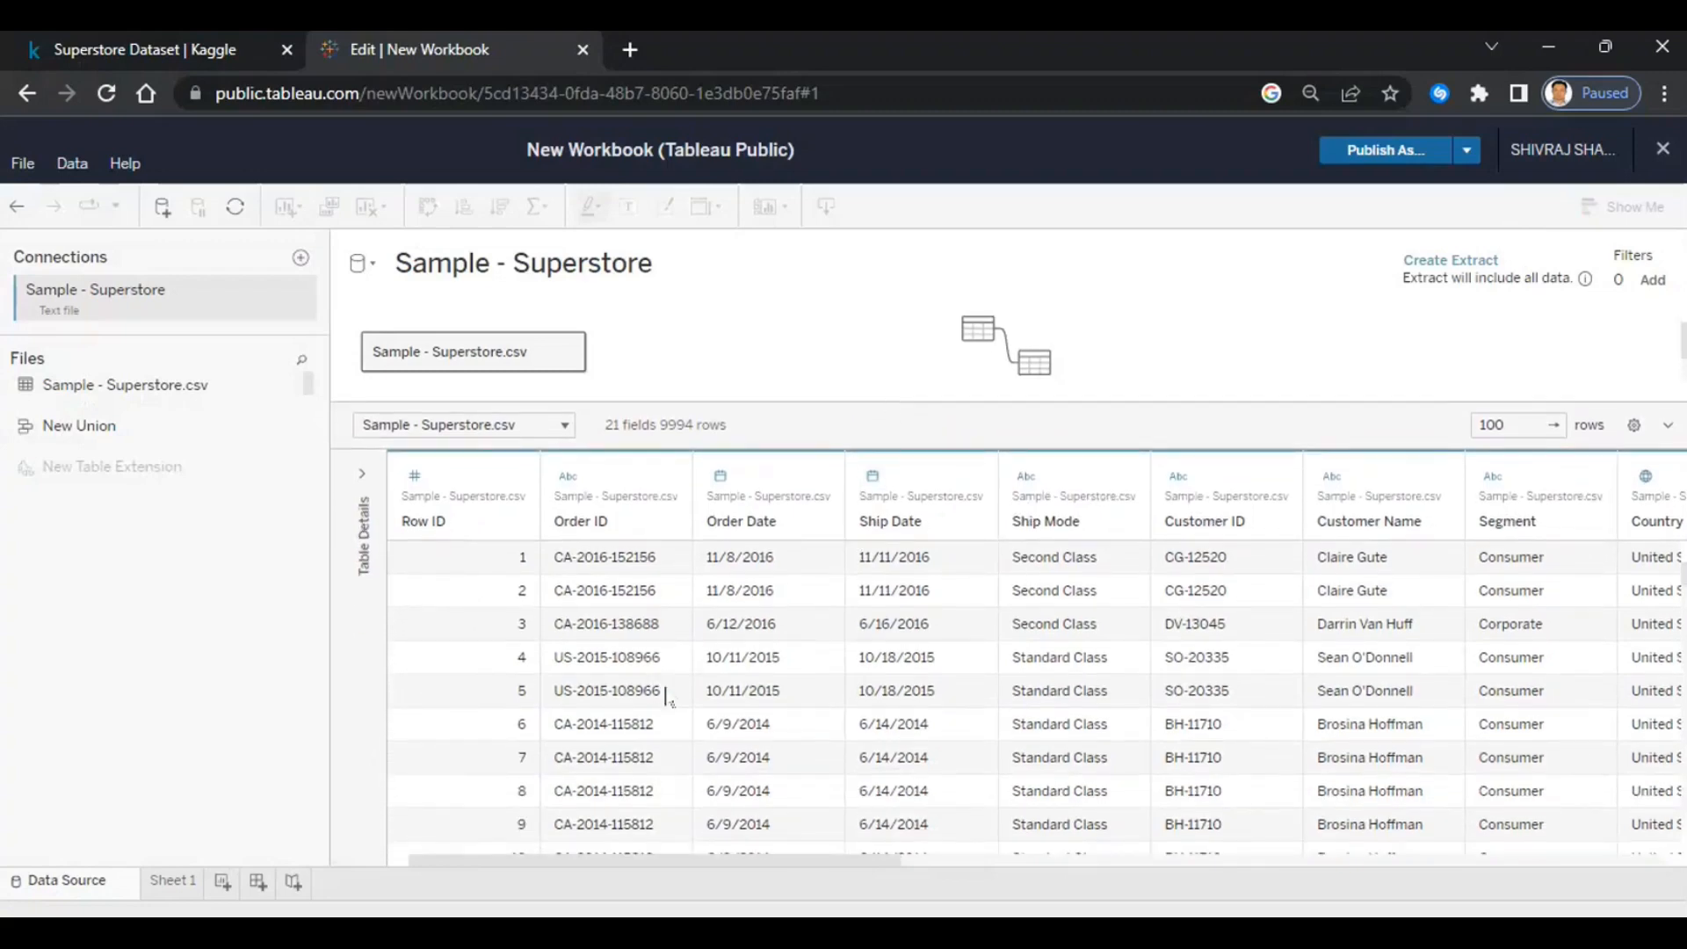
pyautogui.moveTo(604, 866); pyautogui.dragTo(513, 872)
pyautogui.click(170, 890)
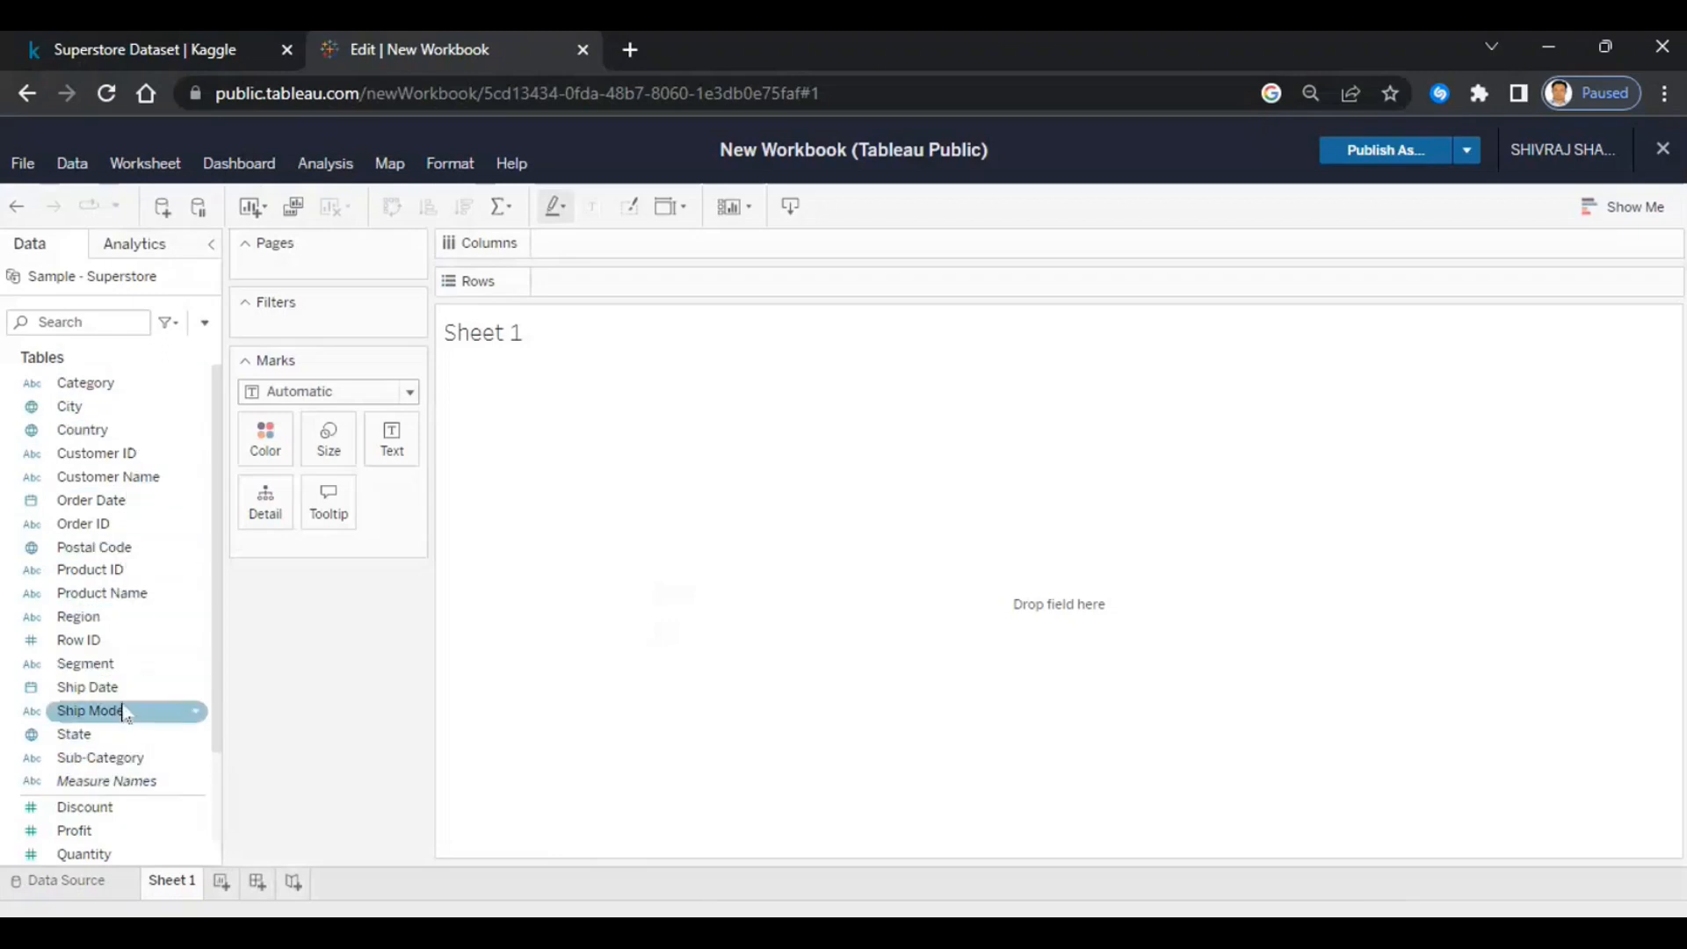
# - Put Region and then State on Rows so each state is listed under its region
pyautogui.scroll(-3, 124, 712)
pyautogui.scroll(3, 124, 712)
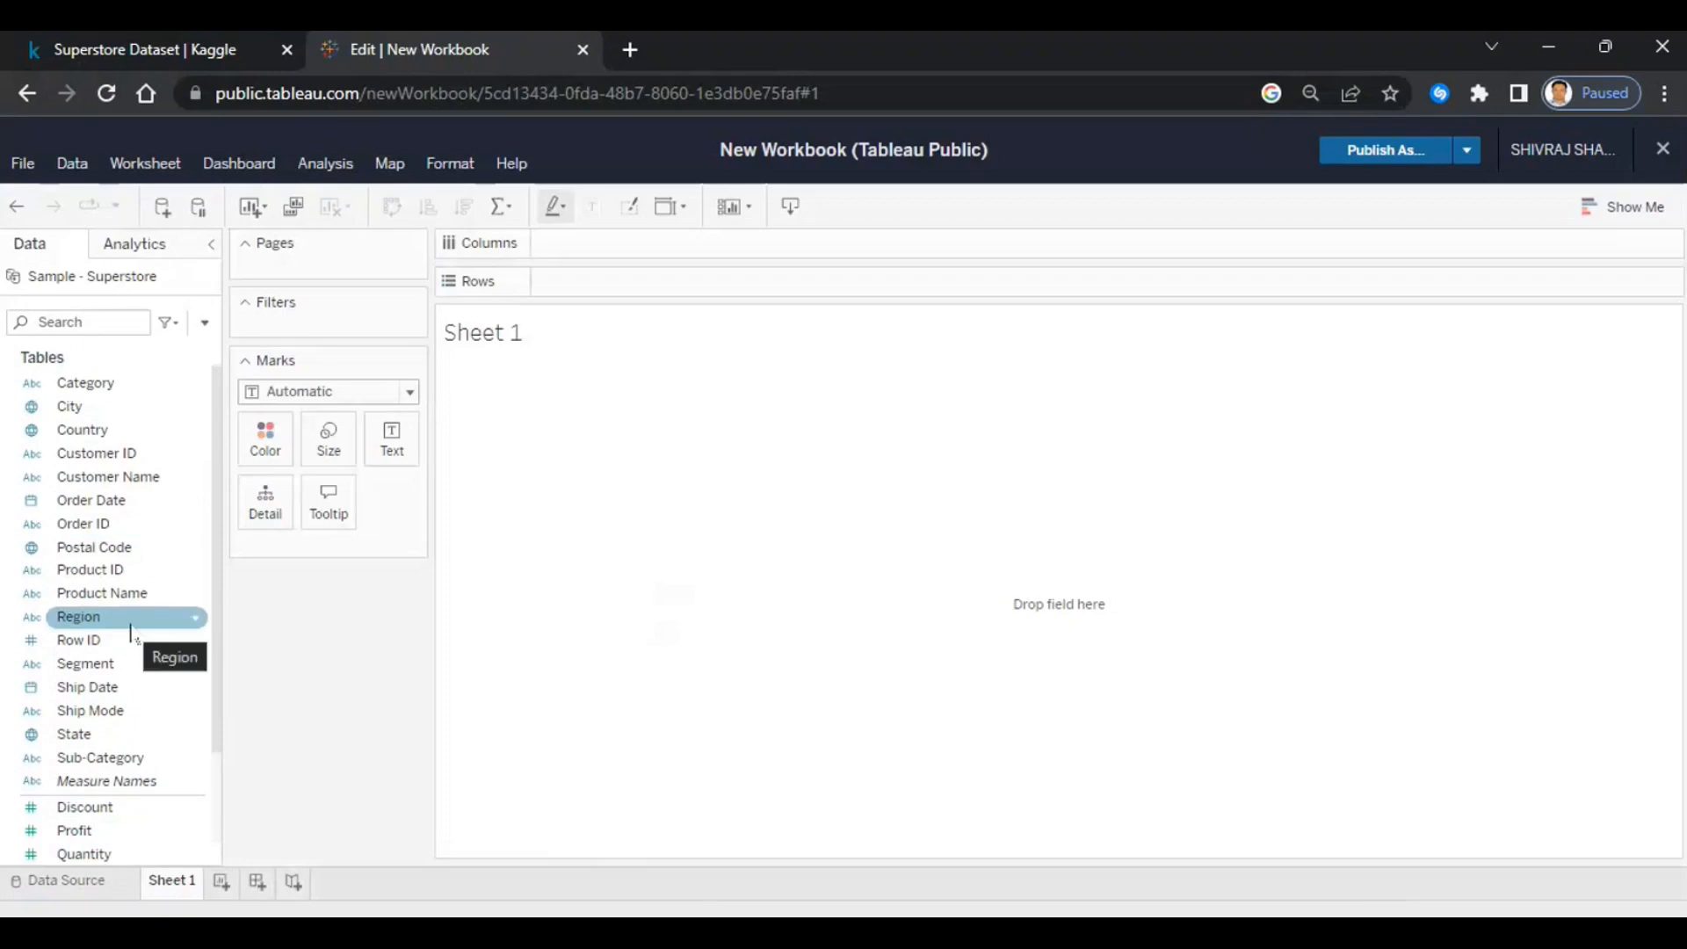
pyautogui.click(94, 621)
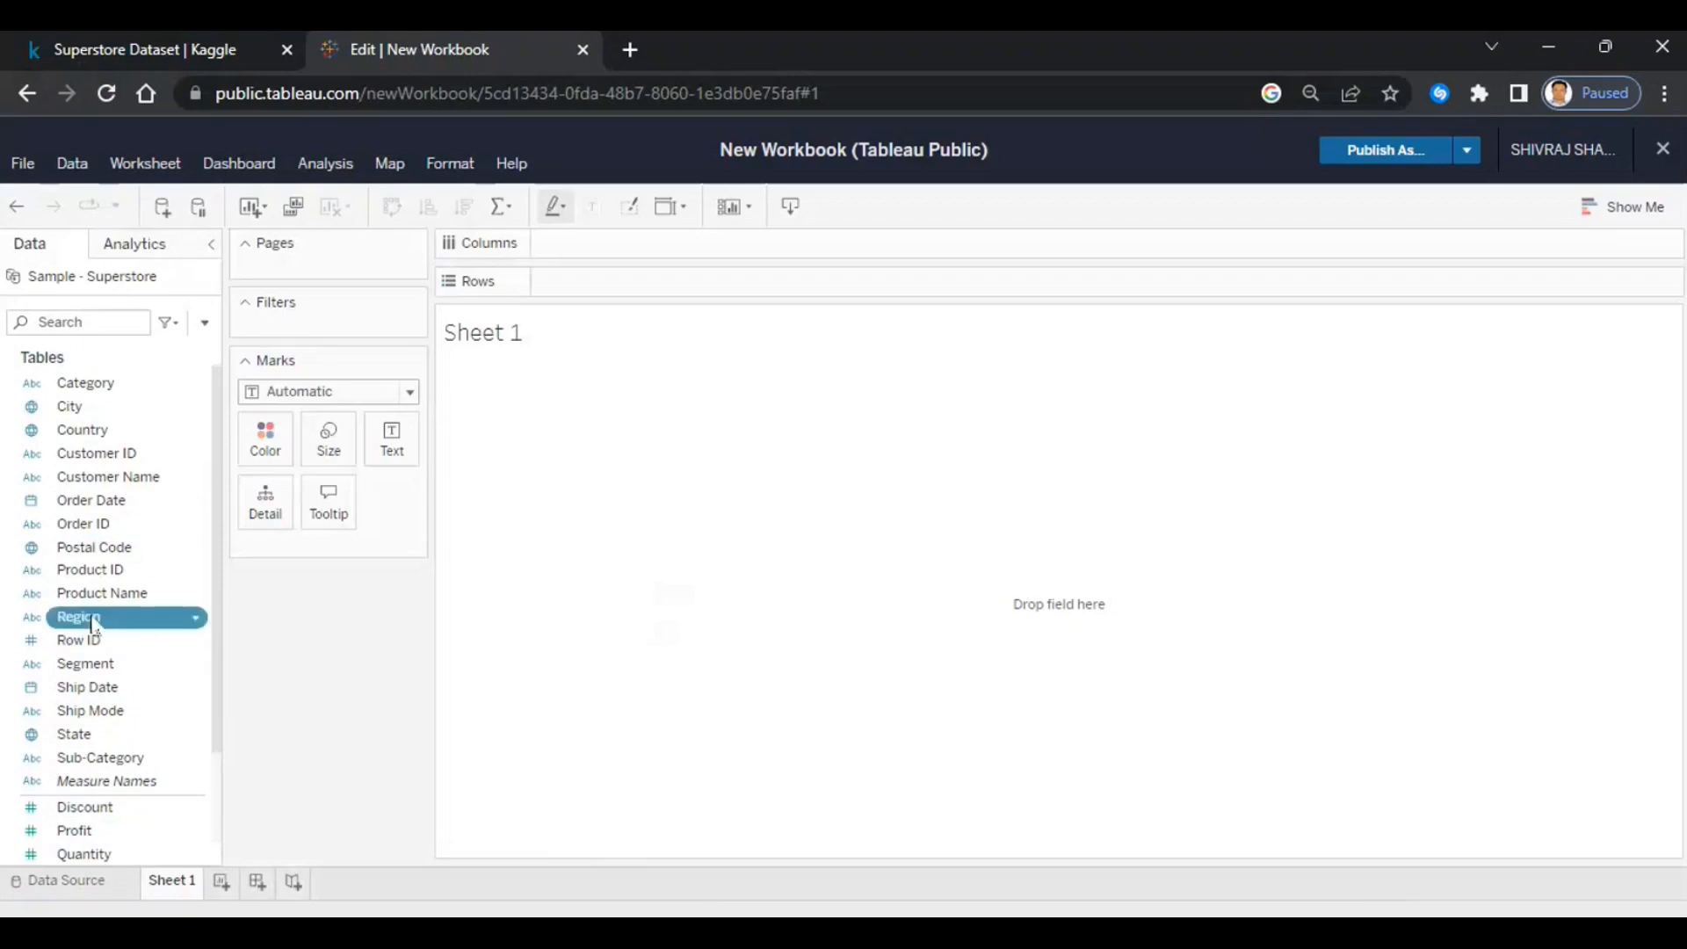
pyautogui.moveTo(95, 624); pyautogui.dragTo(618, 285)
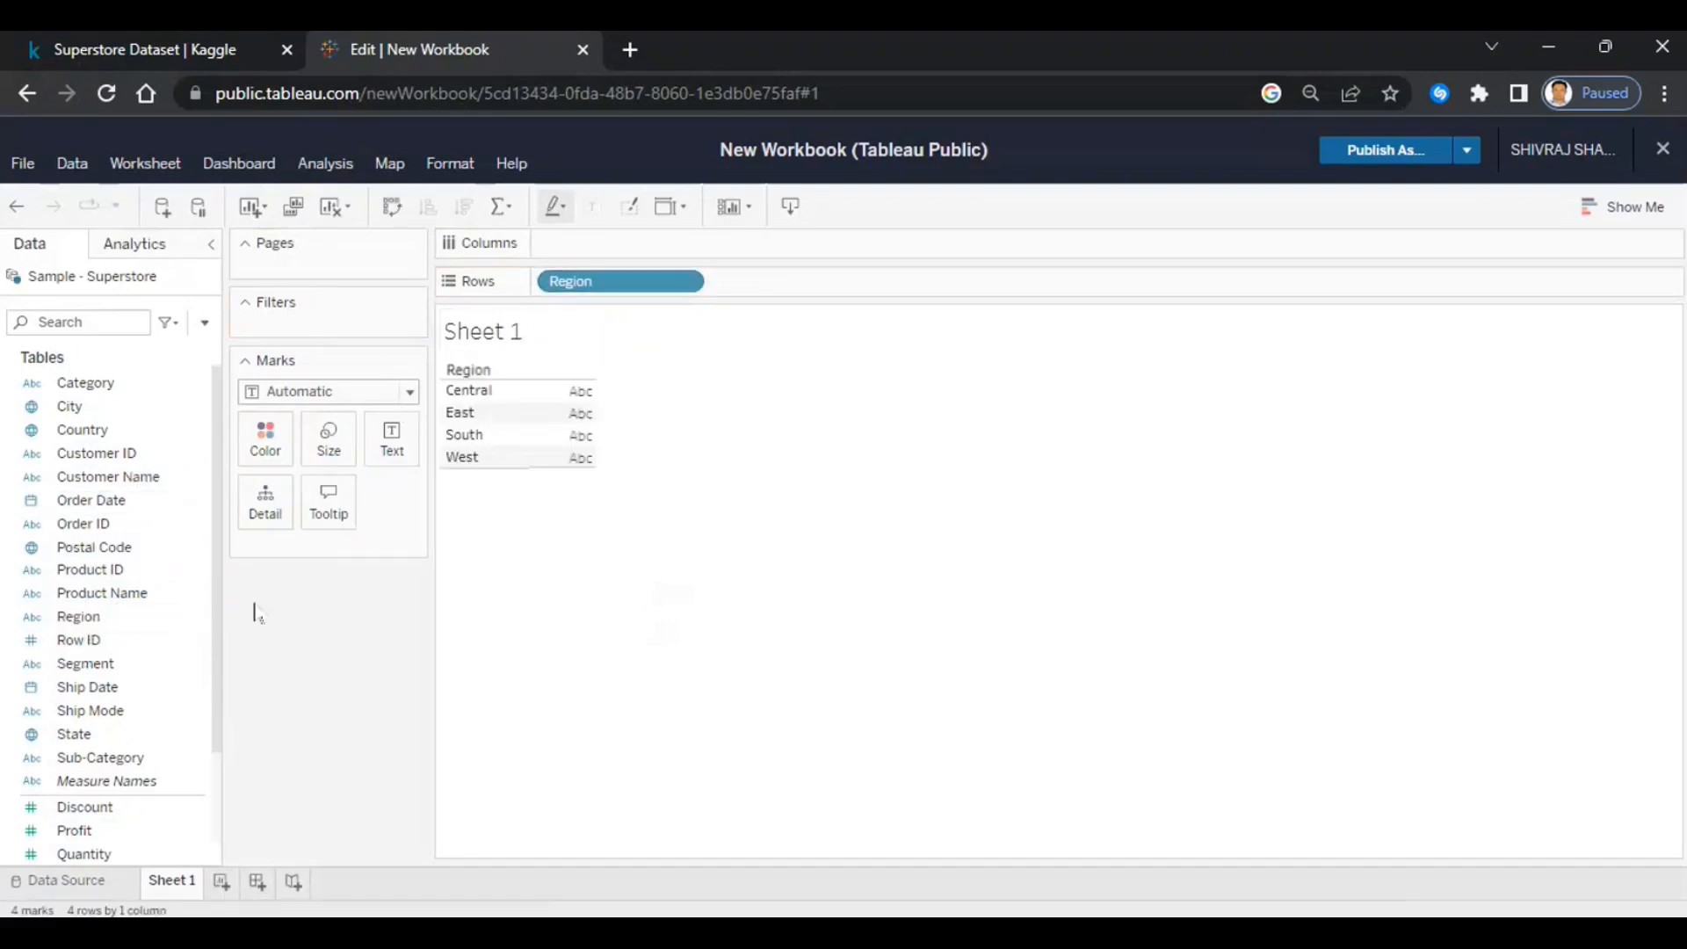
pyautogui.click(72, 741)
pyautogui.moveTo(71, 745); pyautogui.dragTo(794, 287)
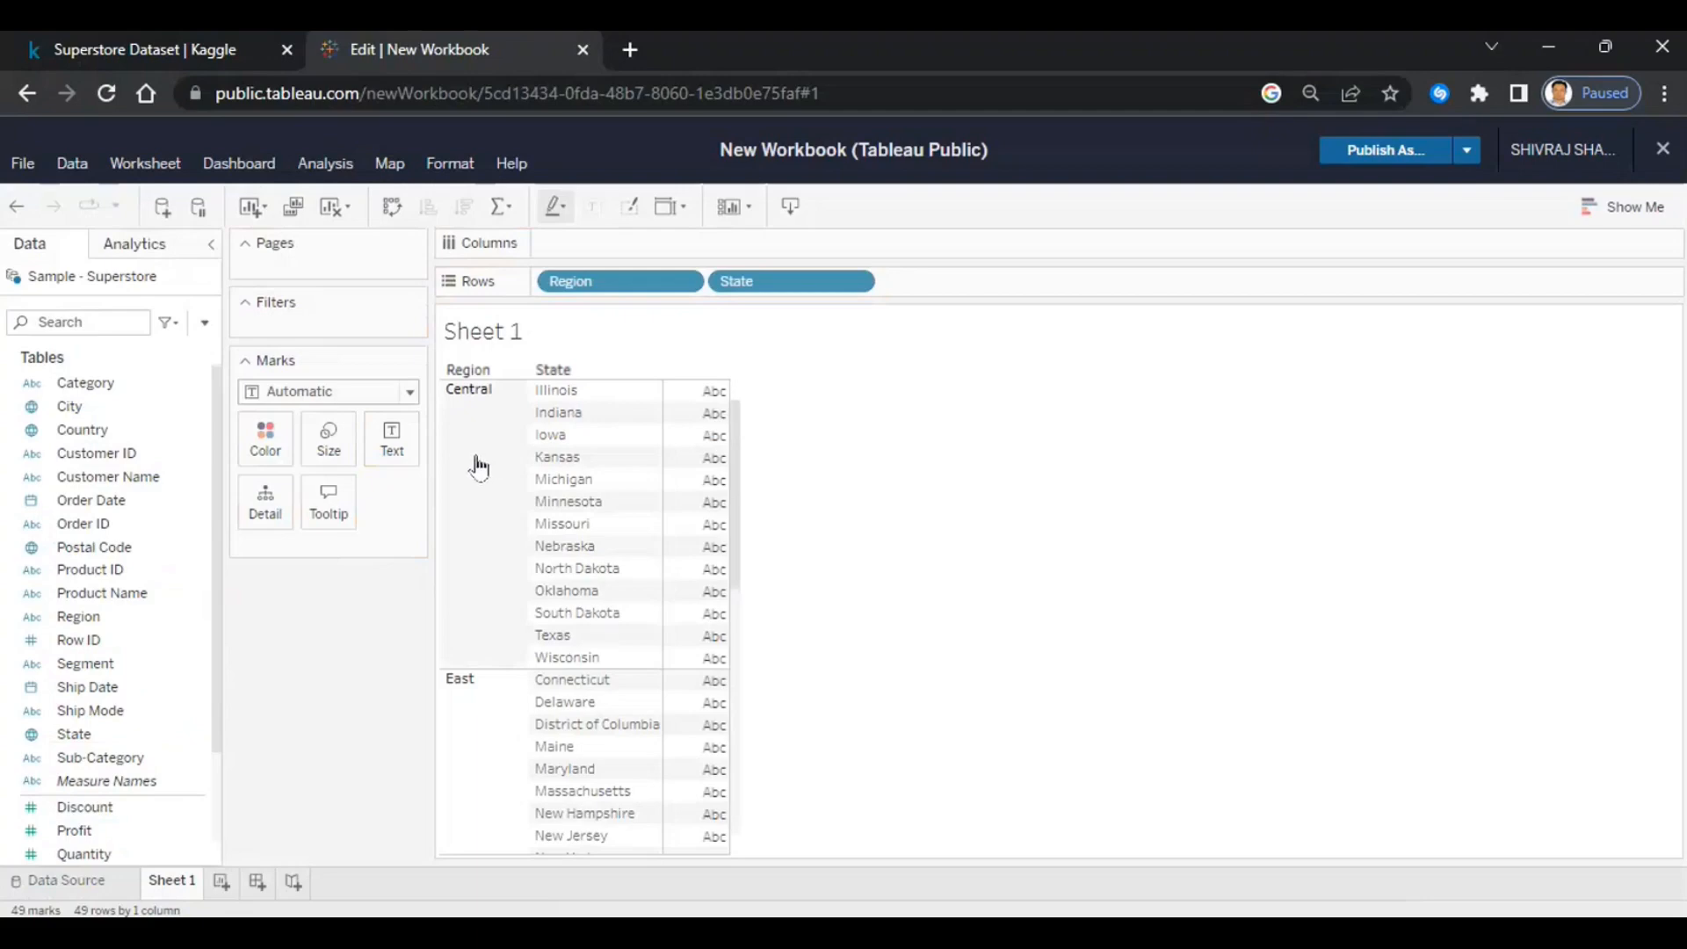
pyautogui.scroll(-3, 189, 615)
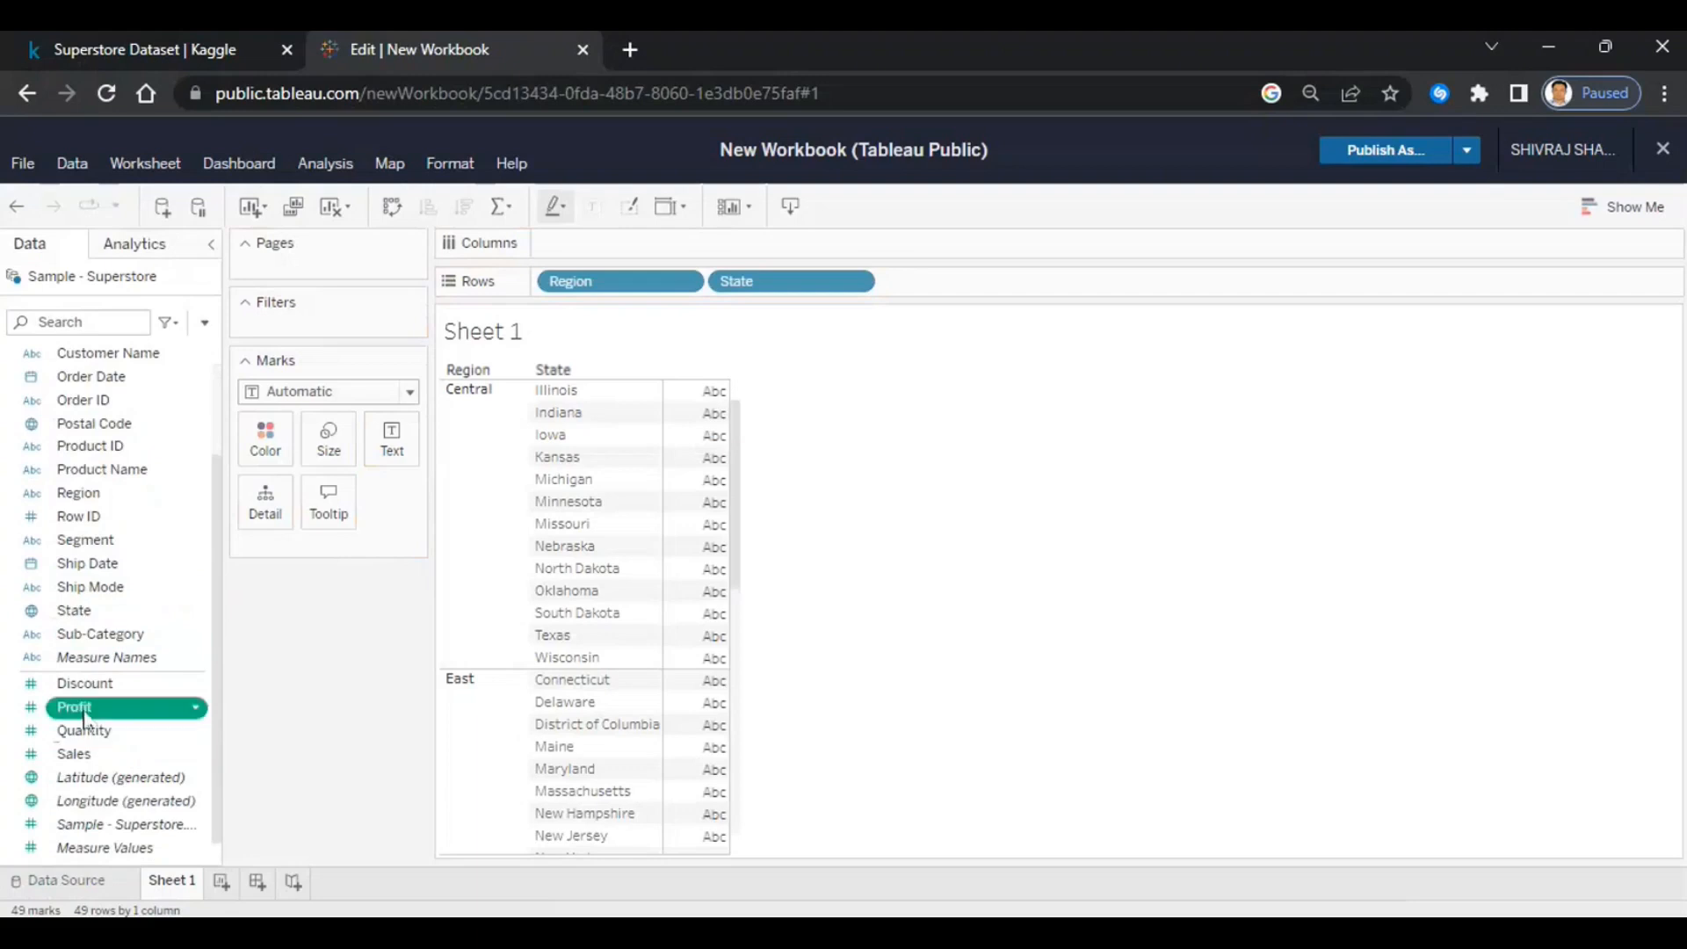
# - Place SUM(Profit) and SUM(Sales) on Columns for side-by-side bars per state
pyautogui.moveTo(75, 707); pyautogui.dragTo(645, 241)
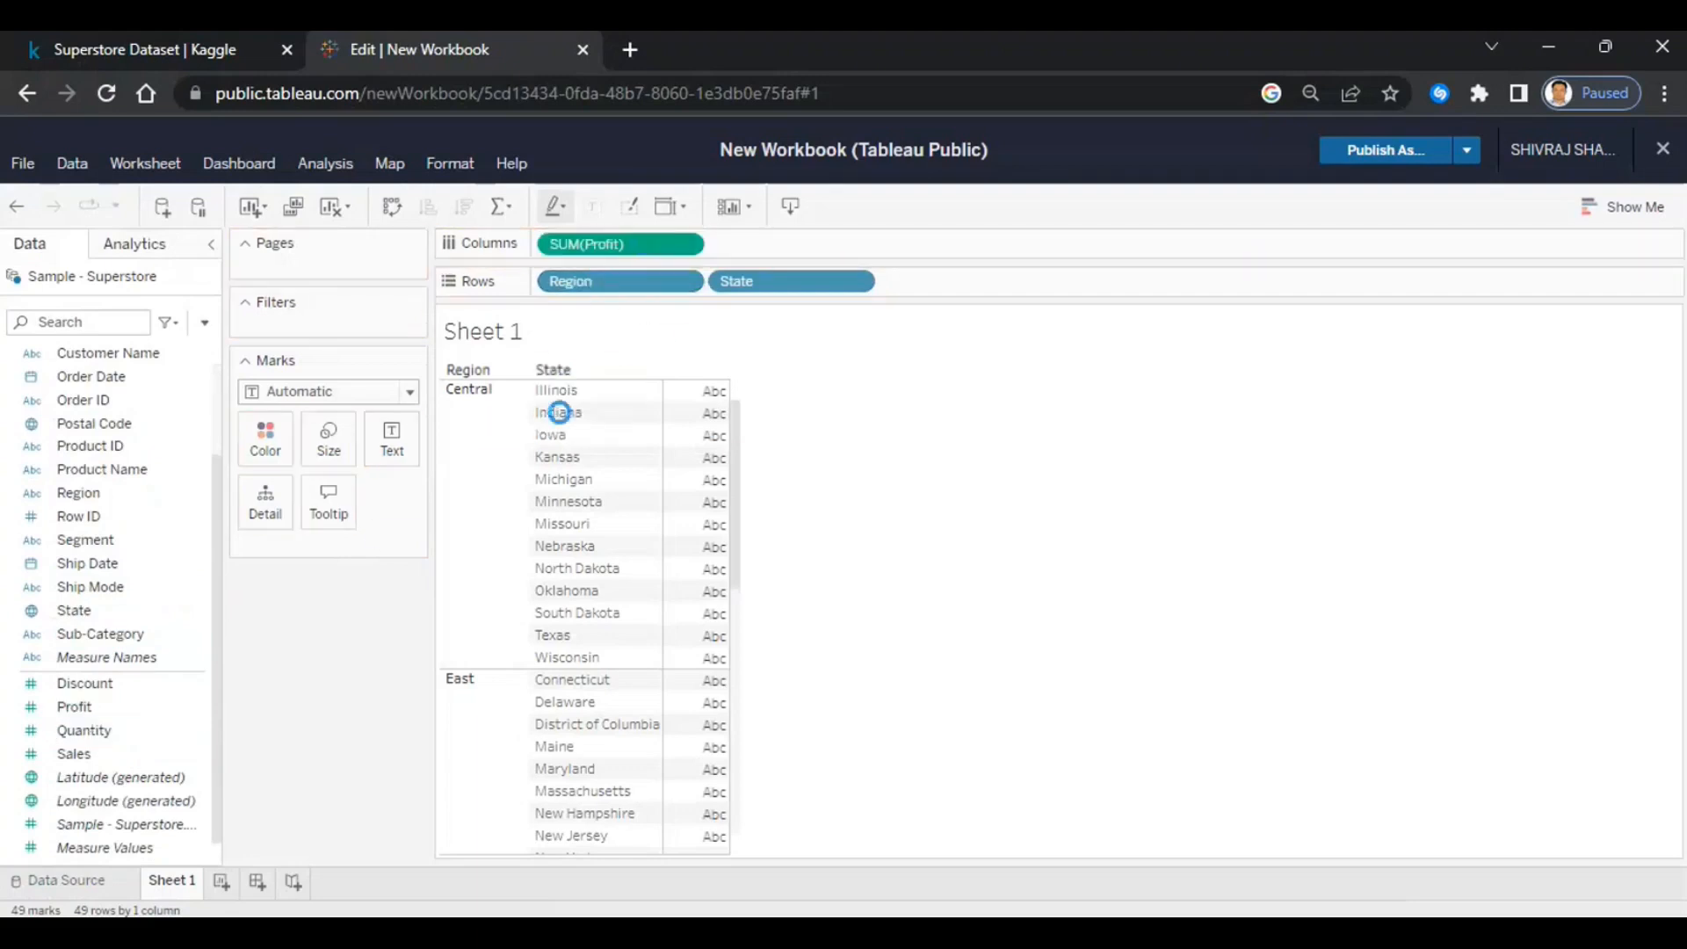
pyautogui.moveTo(101, 754); pyautogui.dragTo(811, 244)
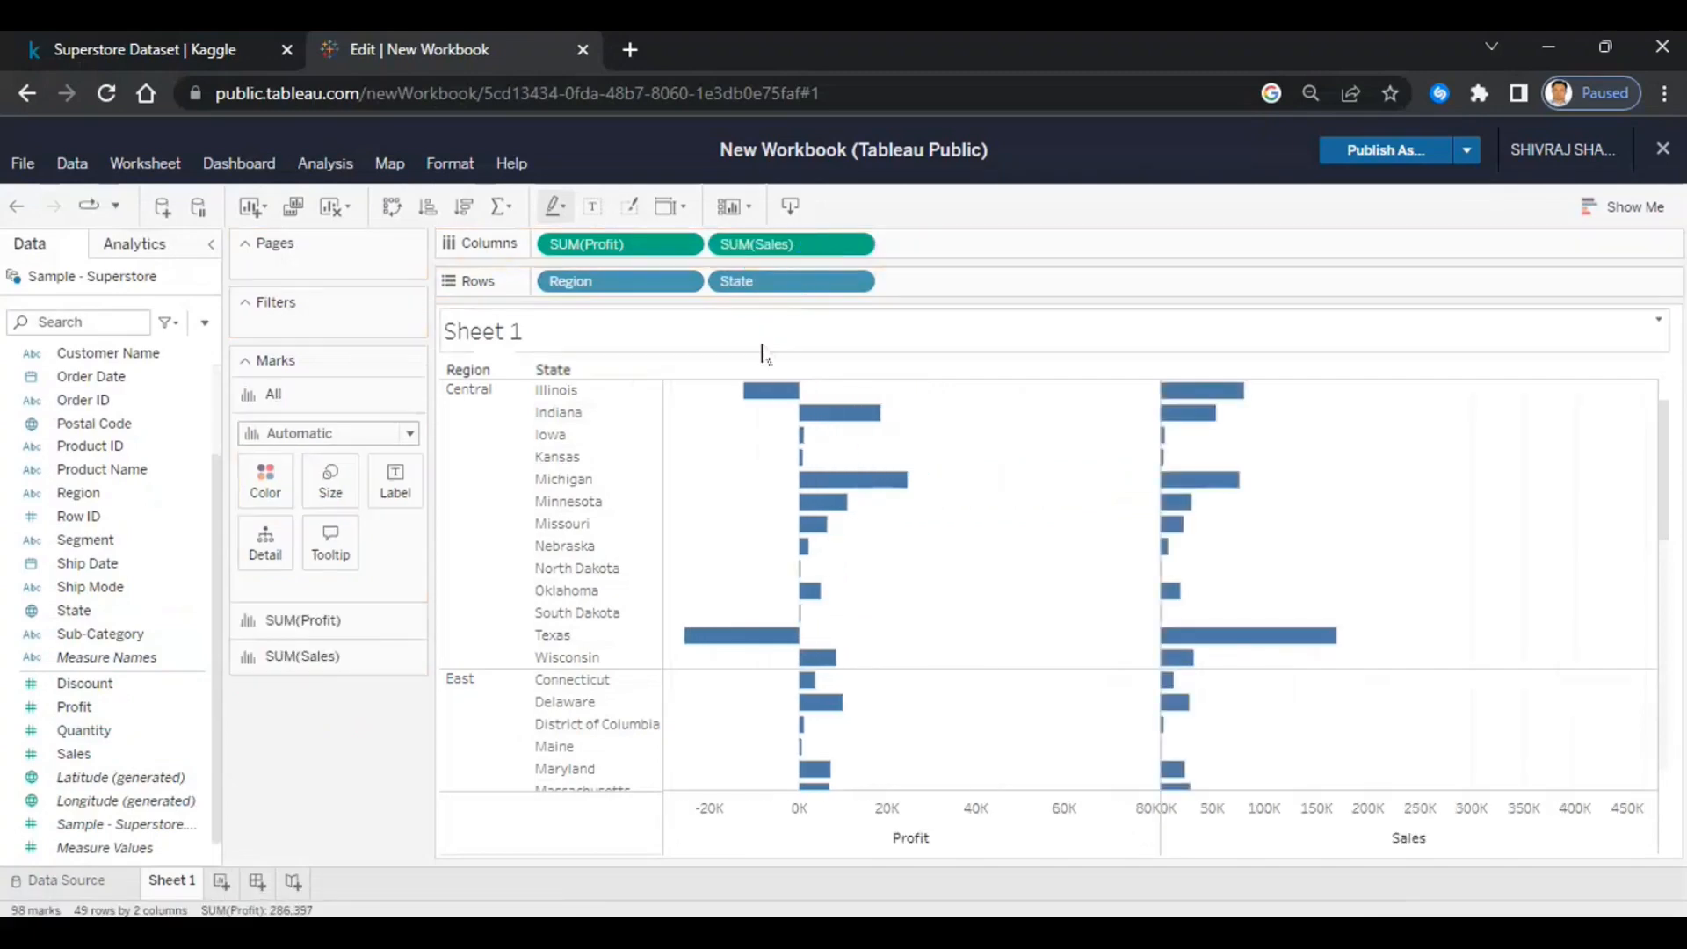
pyautogui.moveTo(758, 401)
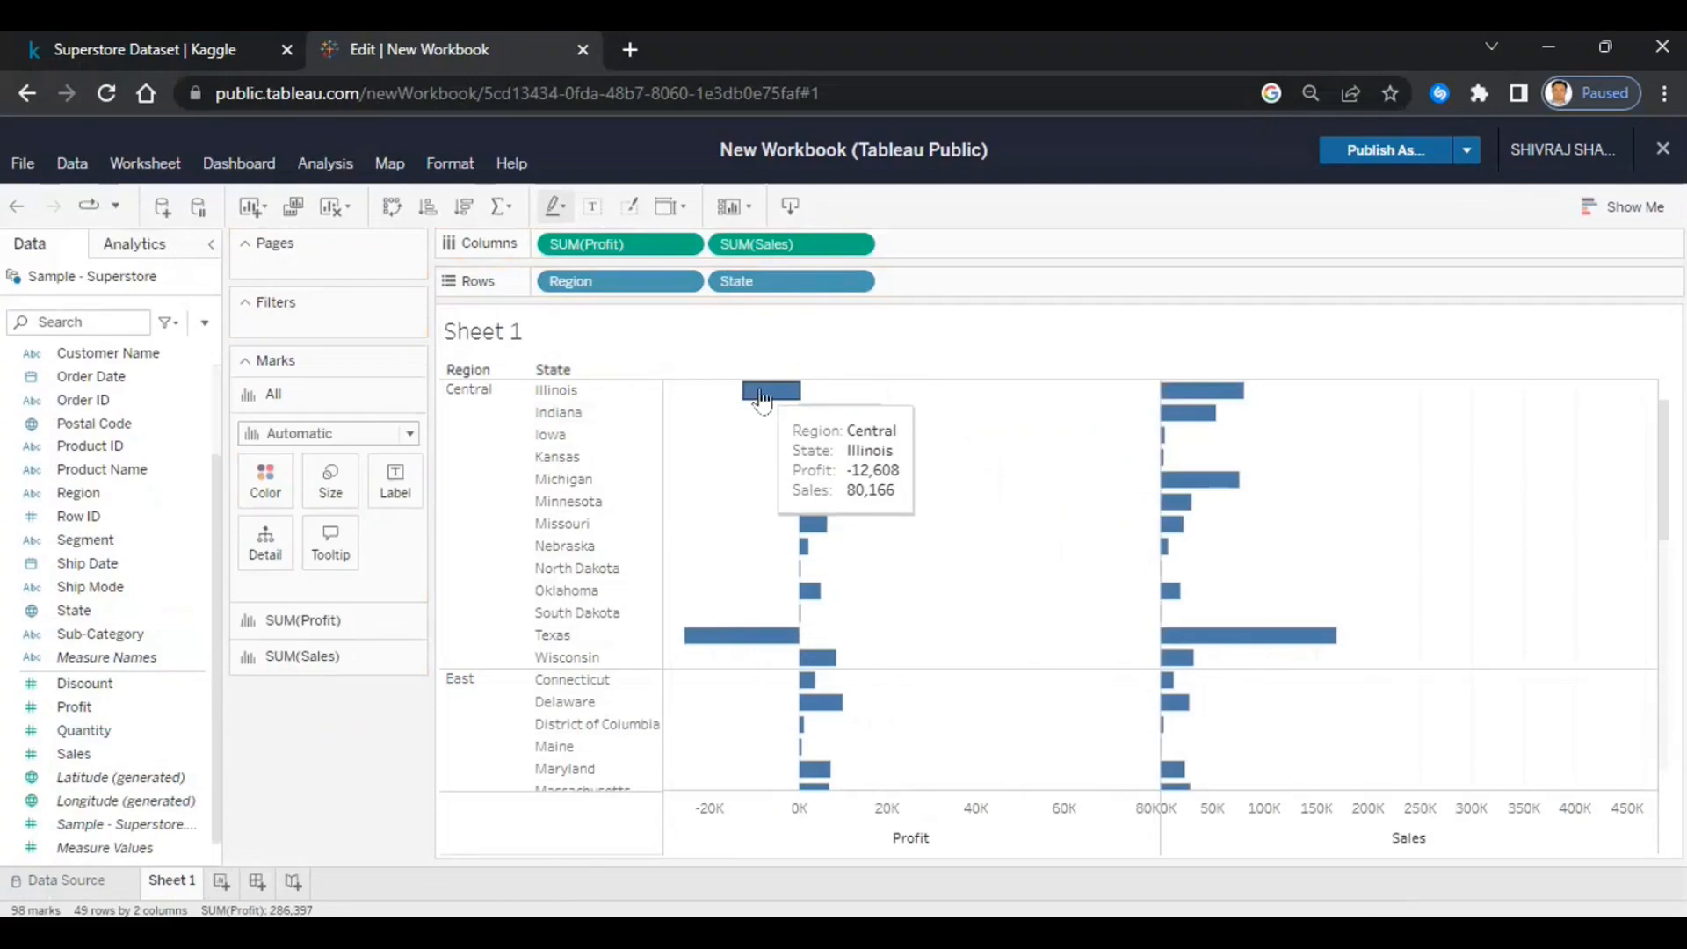
pyautogui.moveTo(1191, 401)
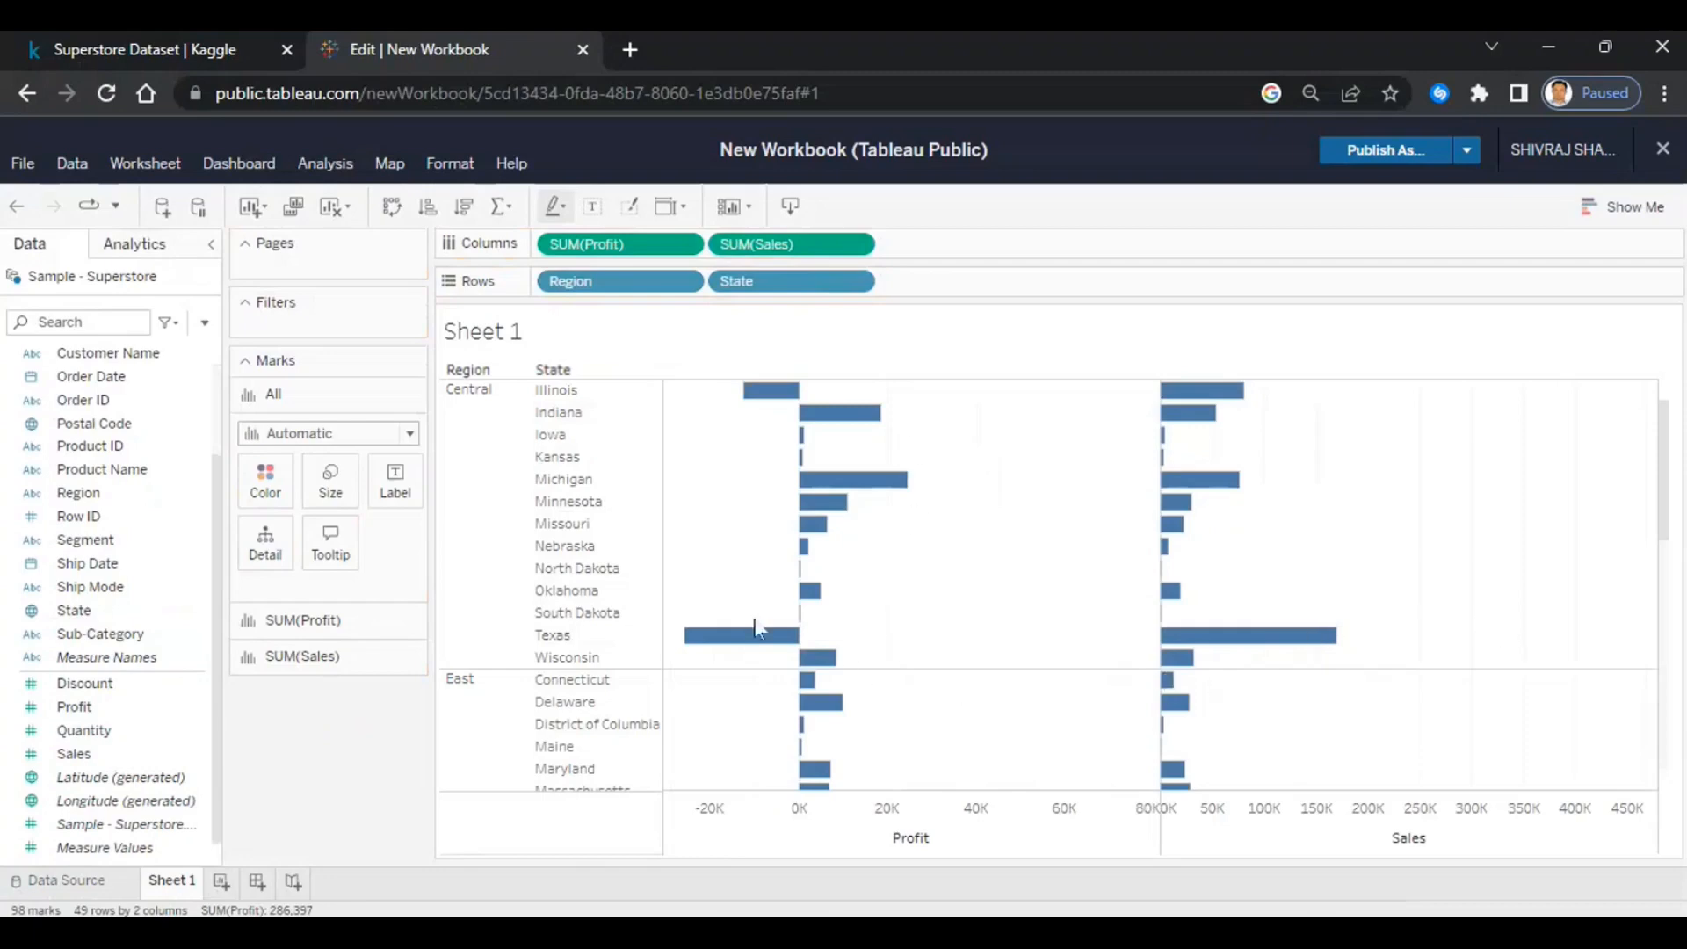
pyautogui.moveTo(727, 649)
pyautogui.moveTo(1227, 646)
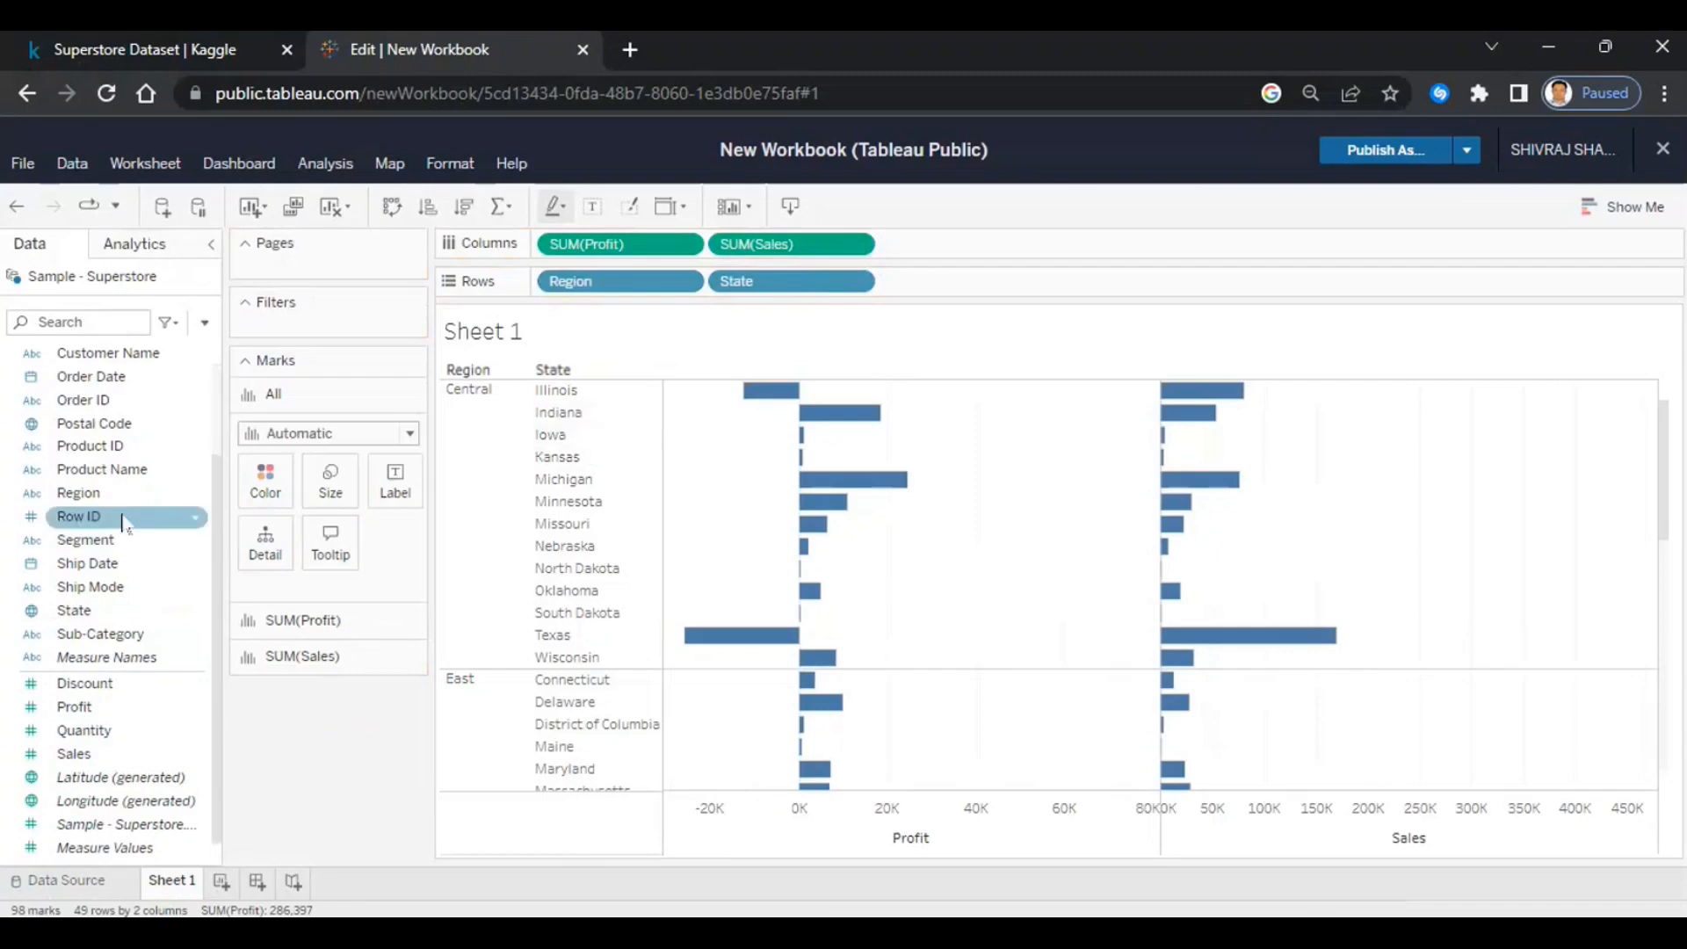
# - Colour the bars by Region, giving a Central, East, South and West legend
pyautogui.moveTo(151, 491); pyautogui.dragTo(263, 493)
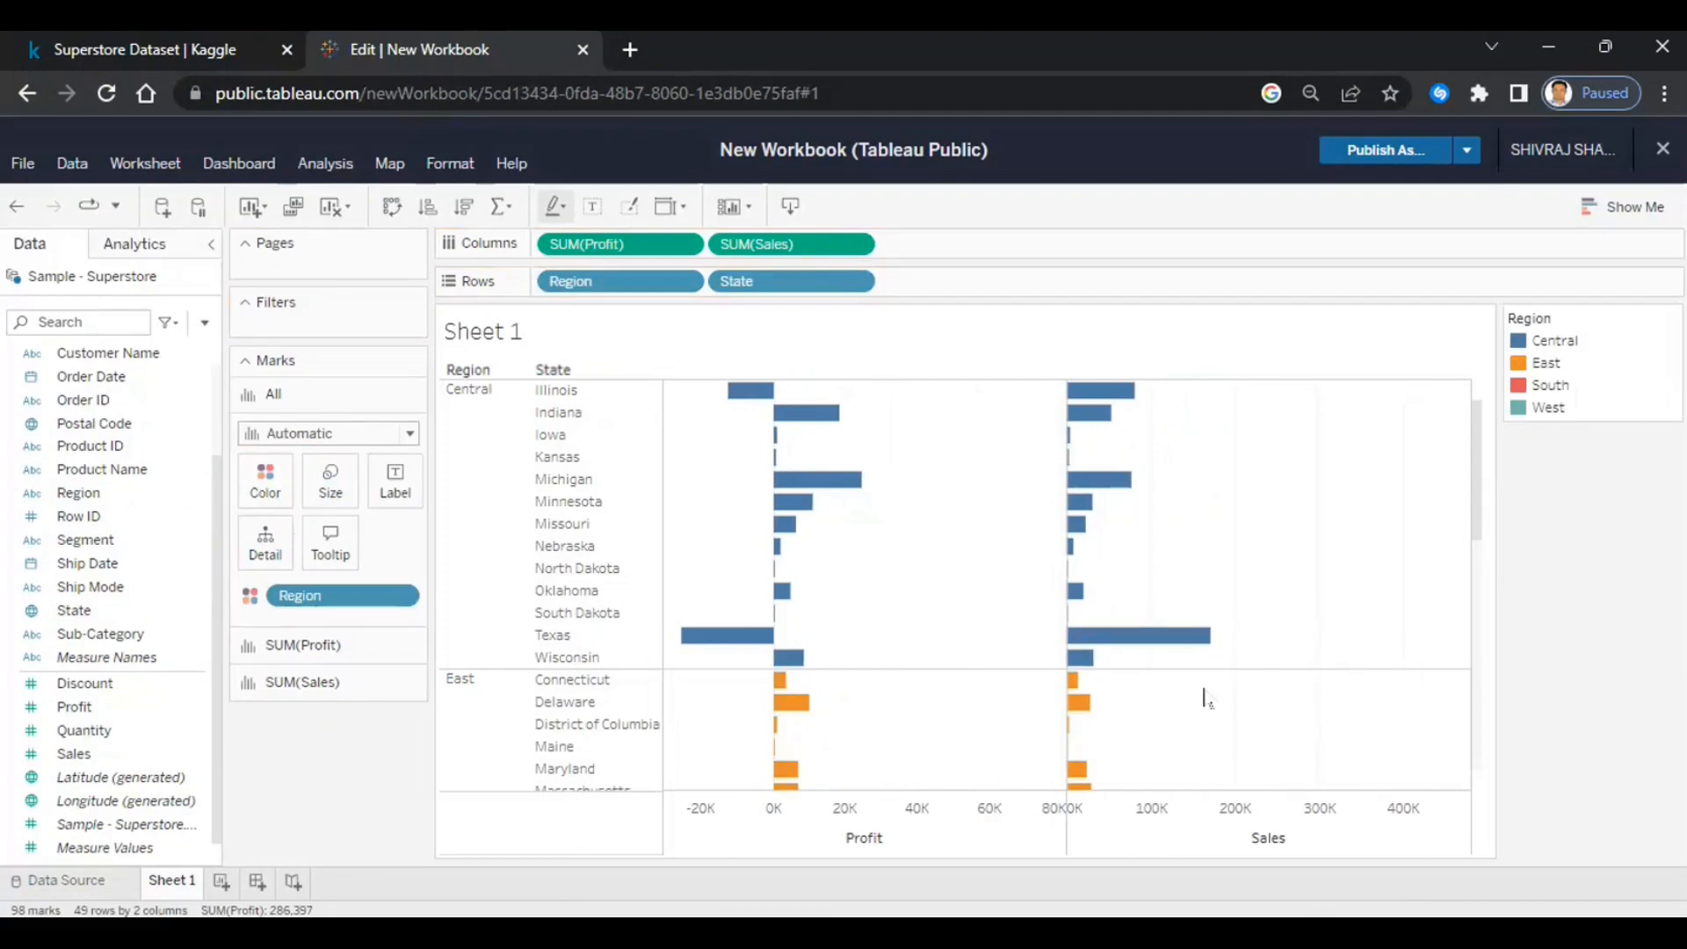
pyautogui.scroll(-2, 1206, 699)
pyautogui.scroll(-5, 1204, 699)
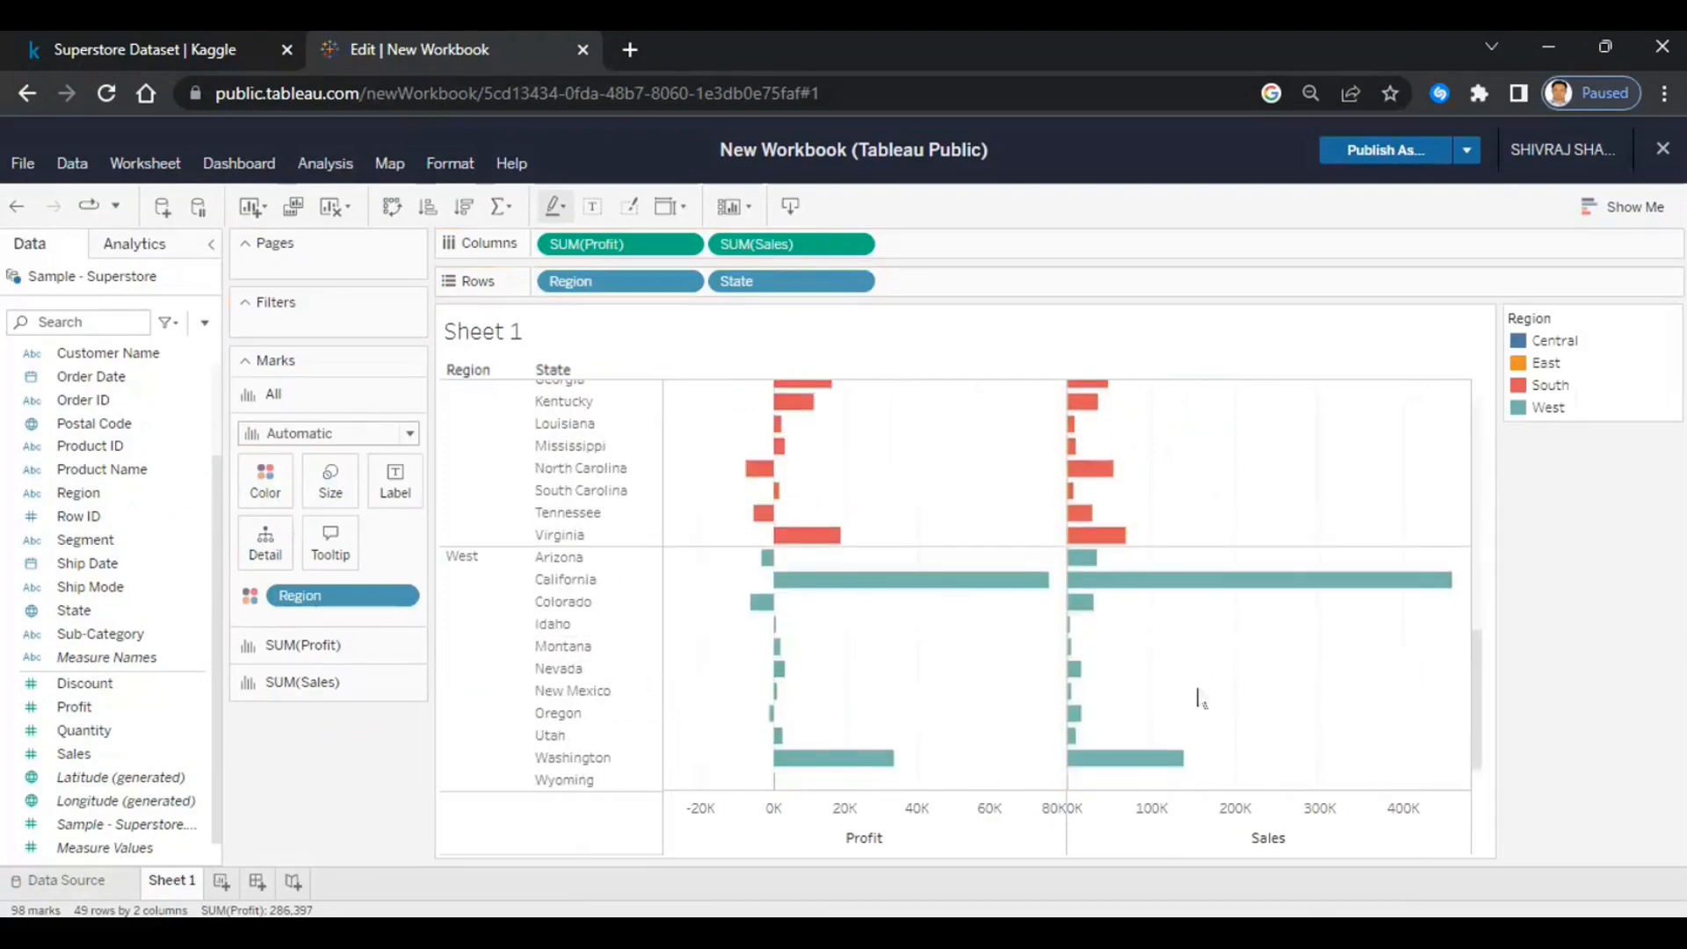
pyautogui.scroll(5, 1180, 700)
pyautogui.scroll(2, 1180, 699)
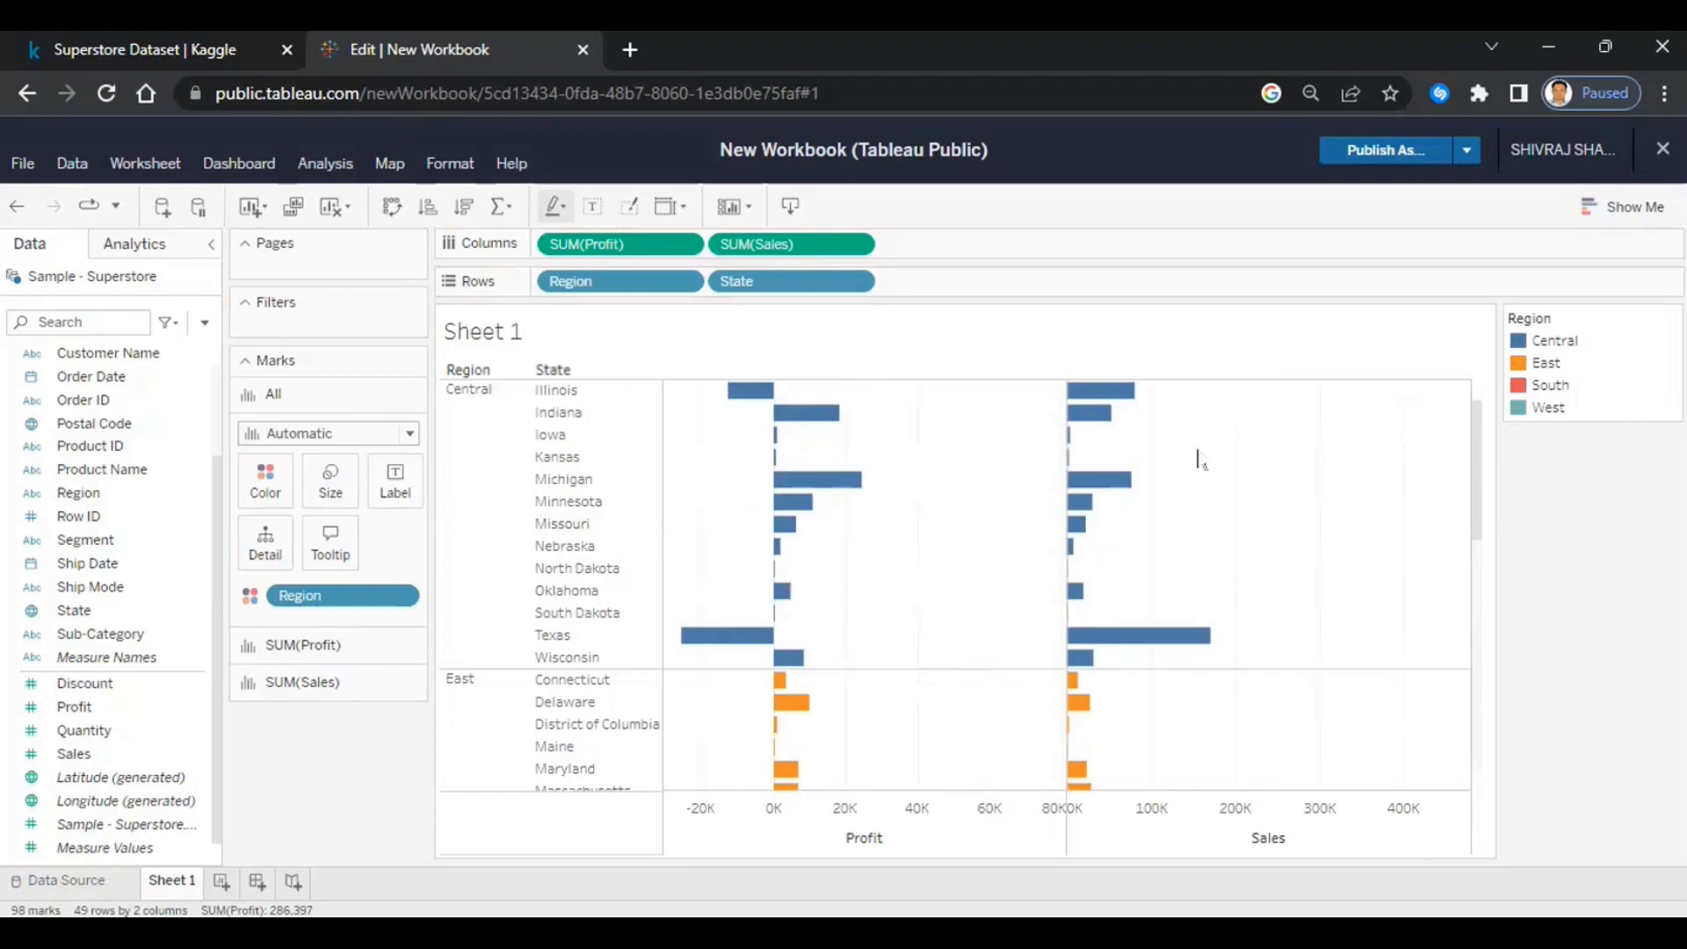
pyautogui.scroll(-10, 1223, 620)
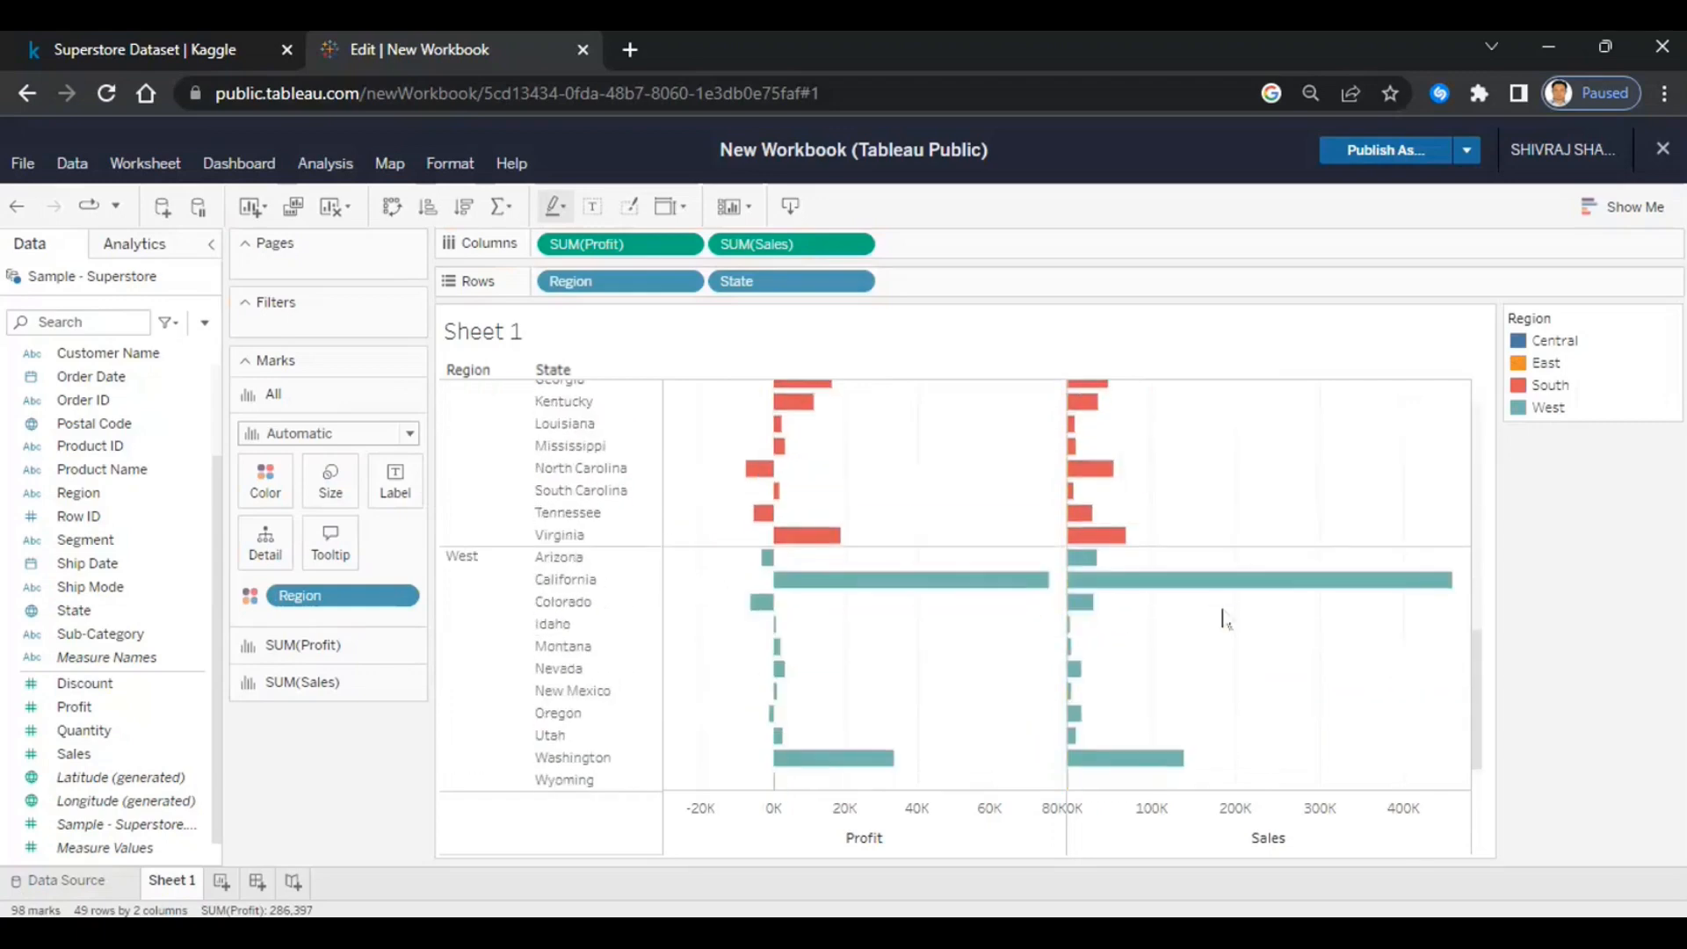
pyautogui.scroll(10, 1223, 620)
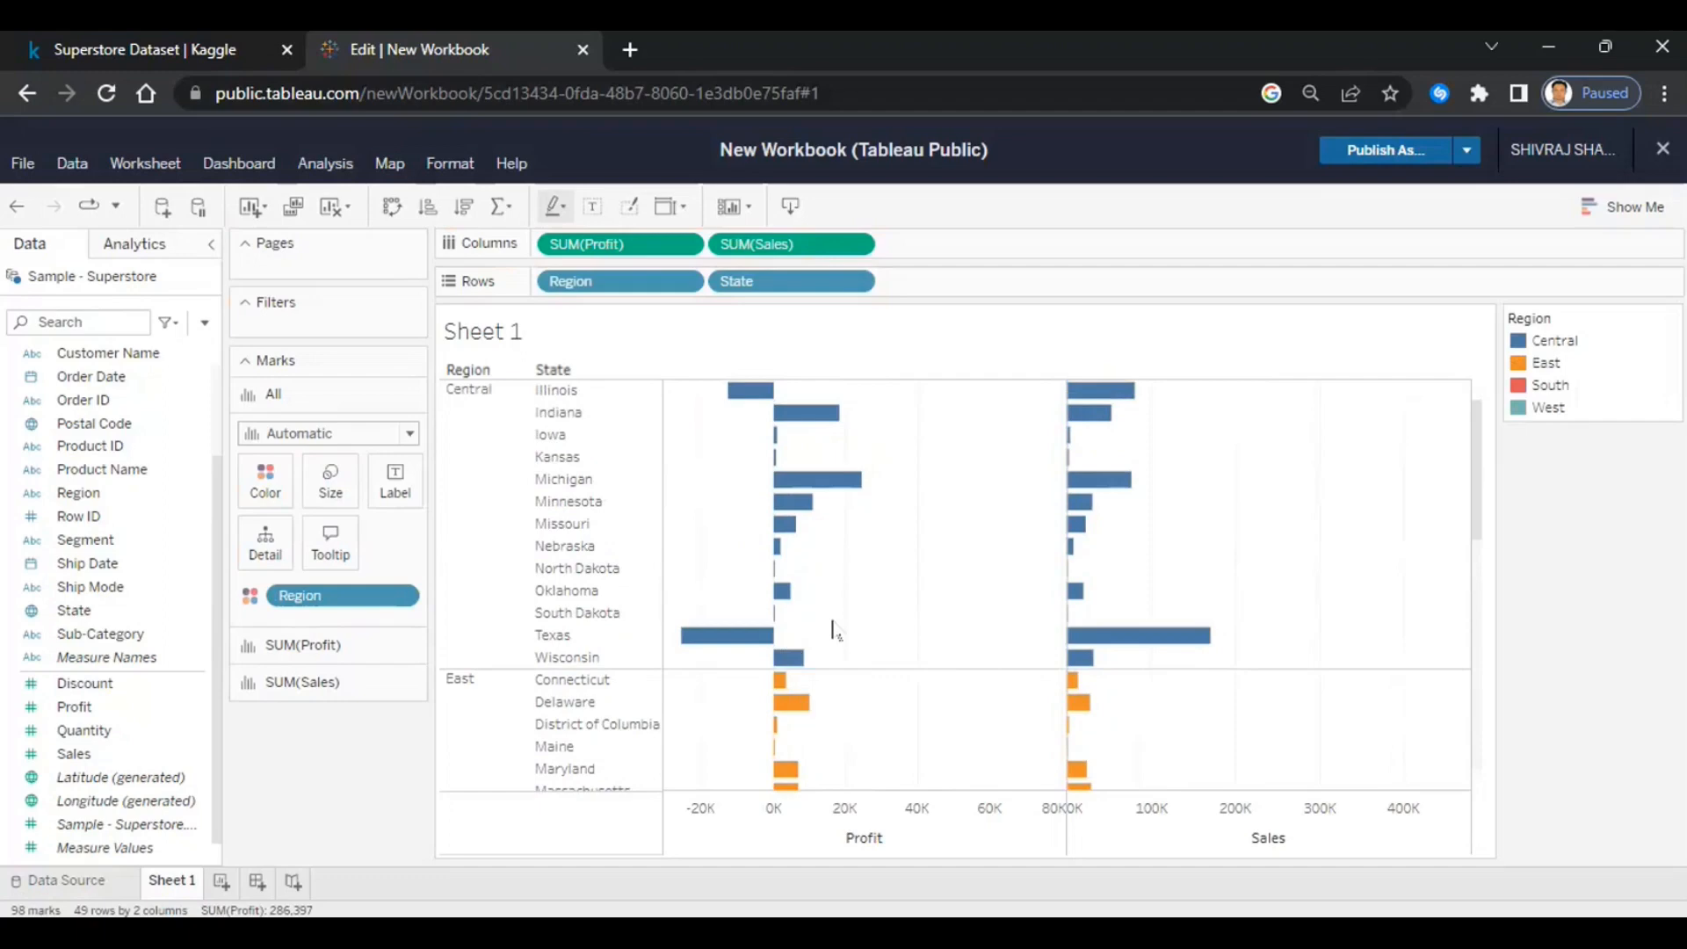
pyautogui.moveTo(855, 495)
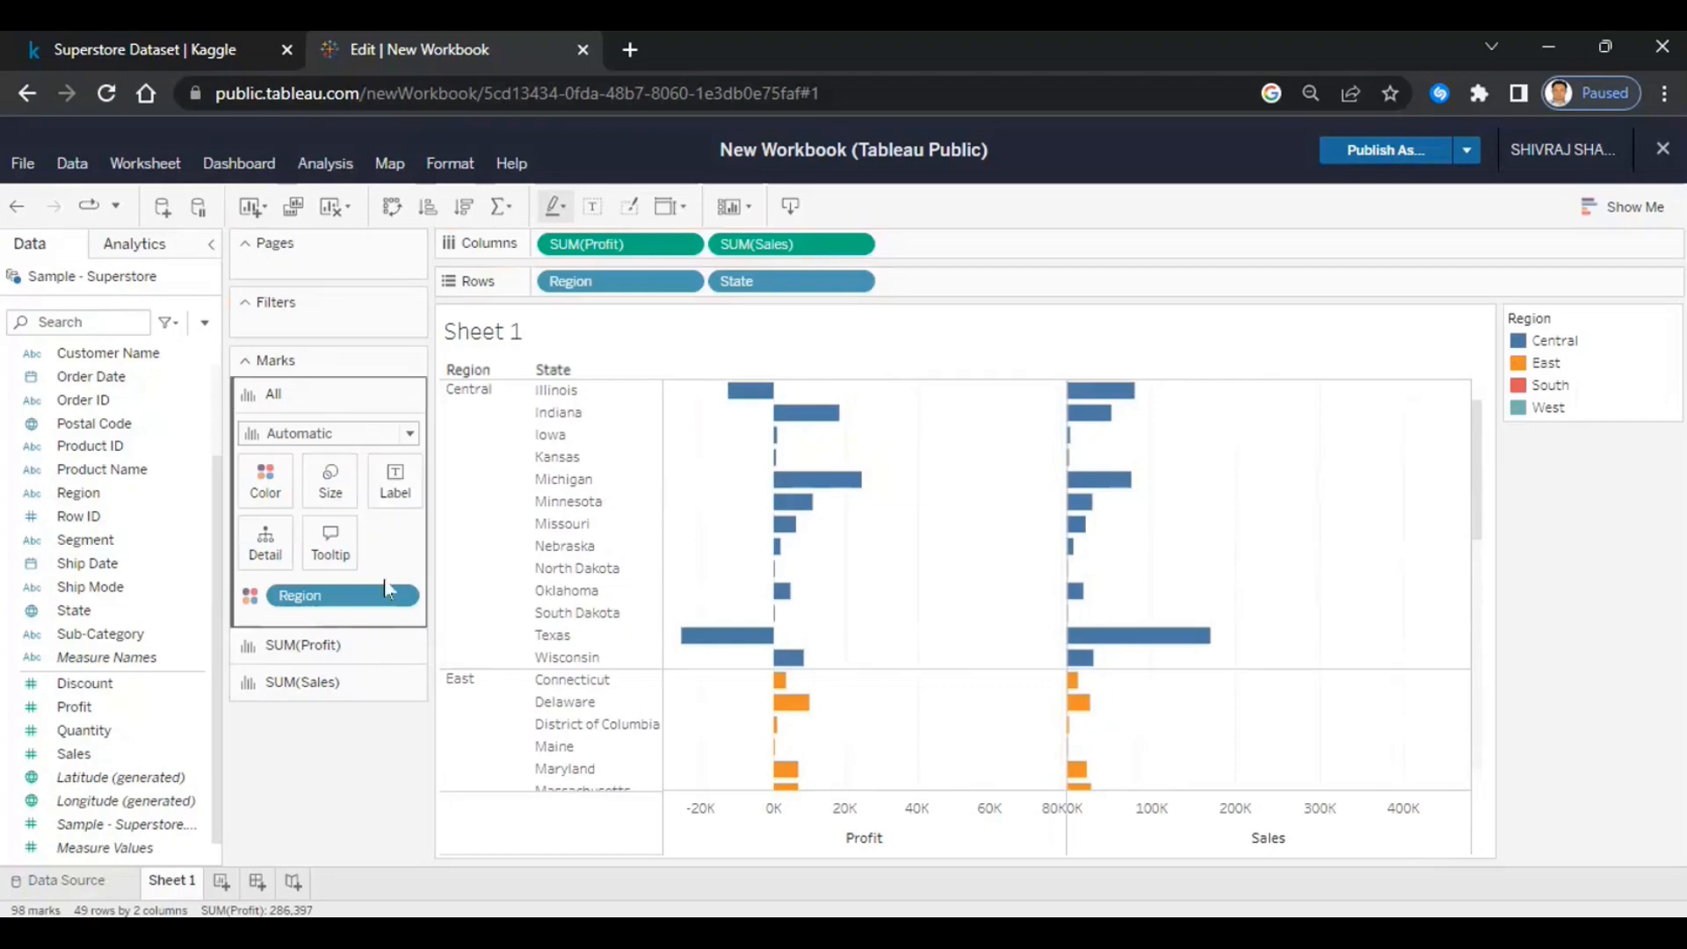
# - Turn on Show Mark Labels so each bar displays its value, e.g. -12,608 and 80,166
pyautogui.click(406, 497)
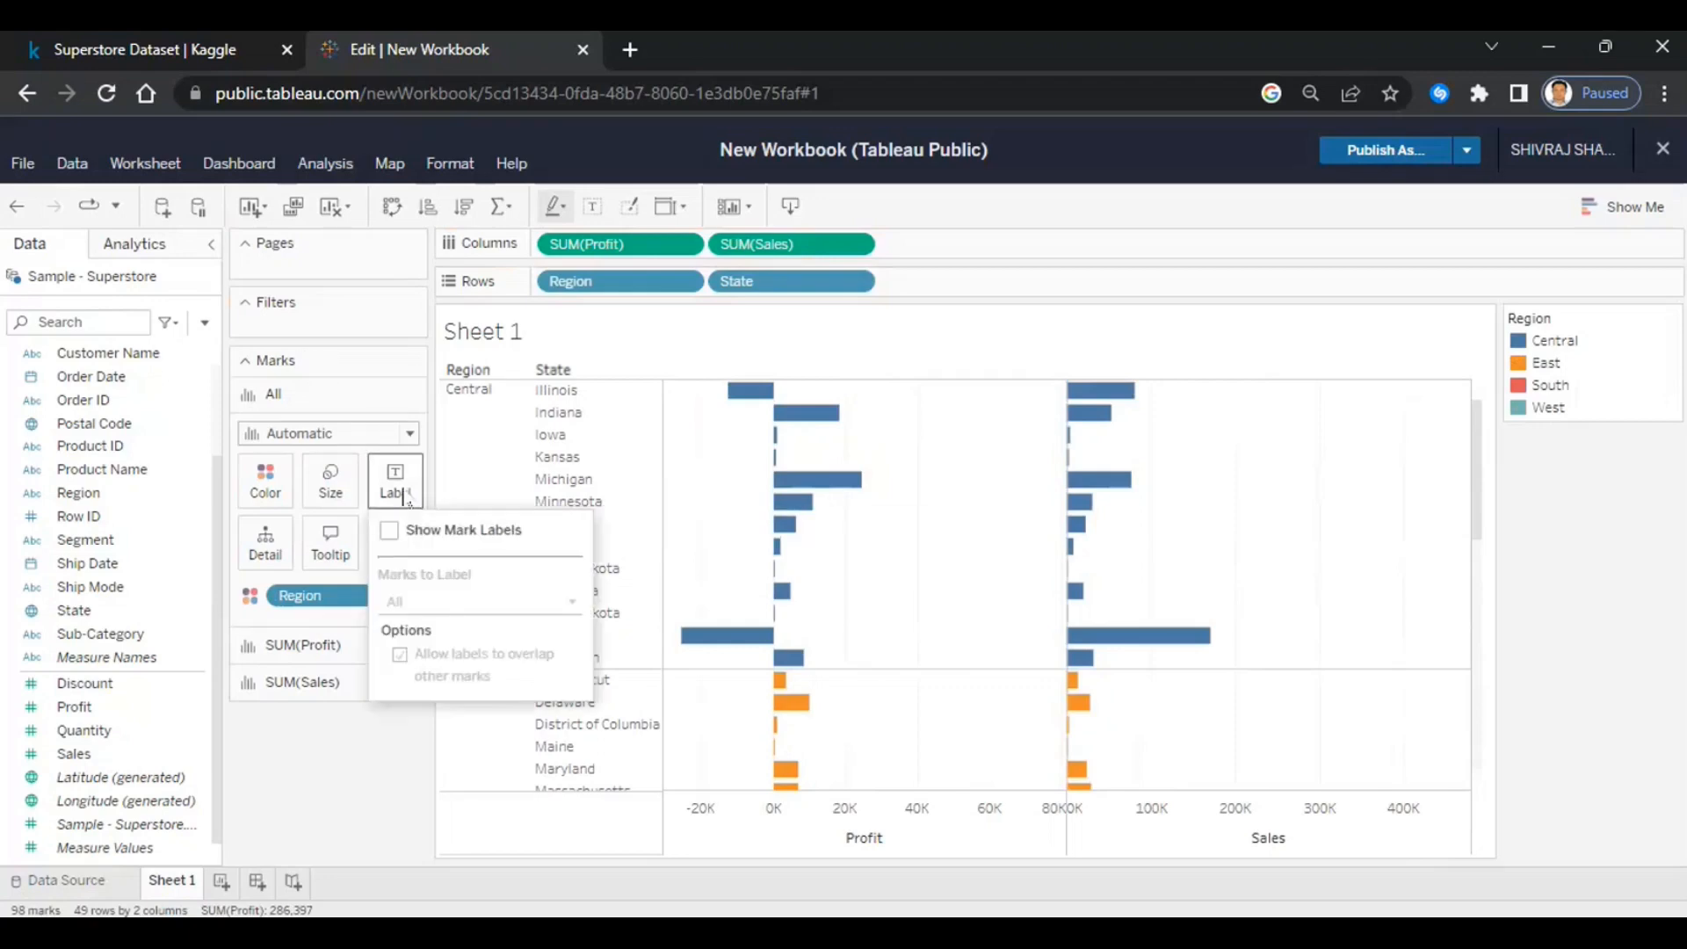
pyautogui.click(389, 530)
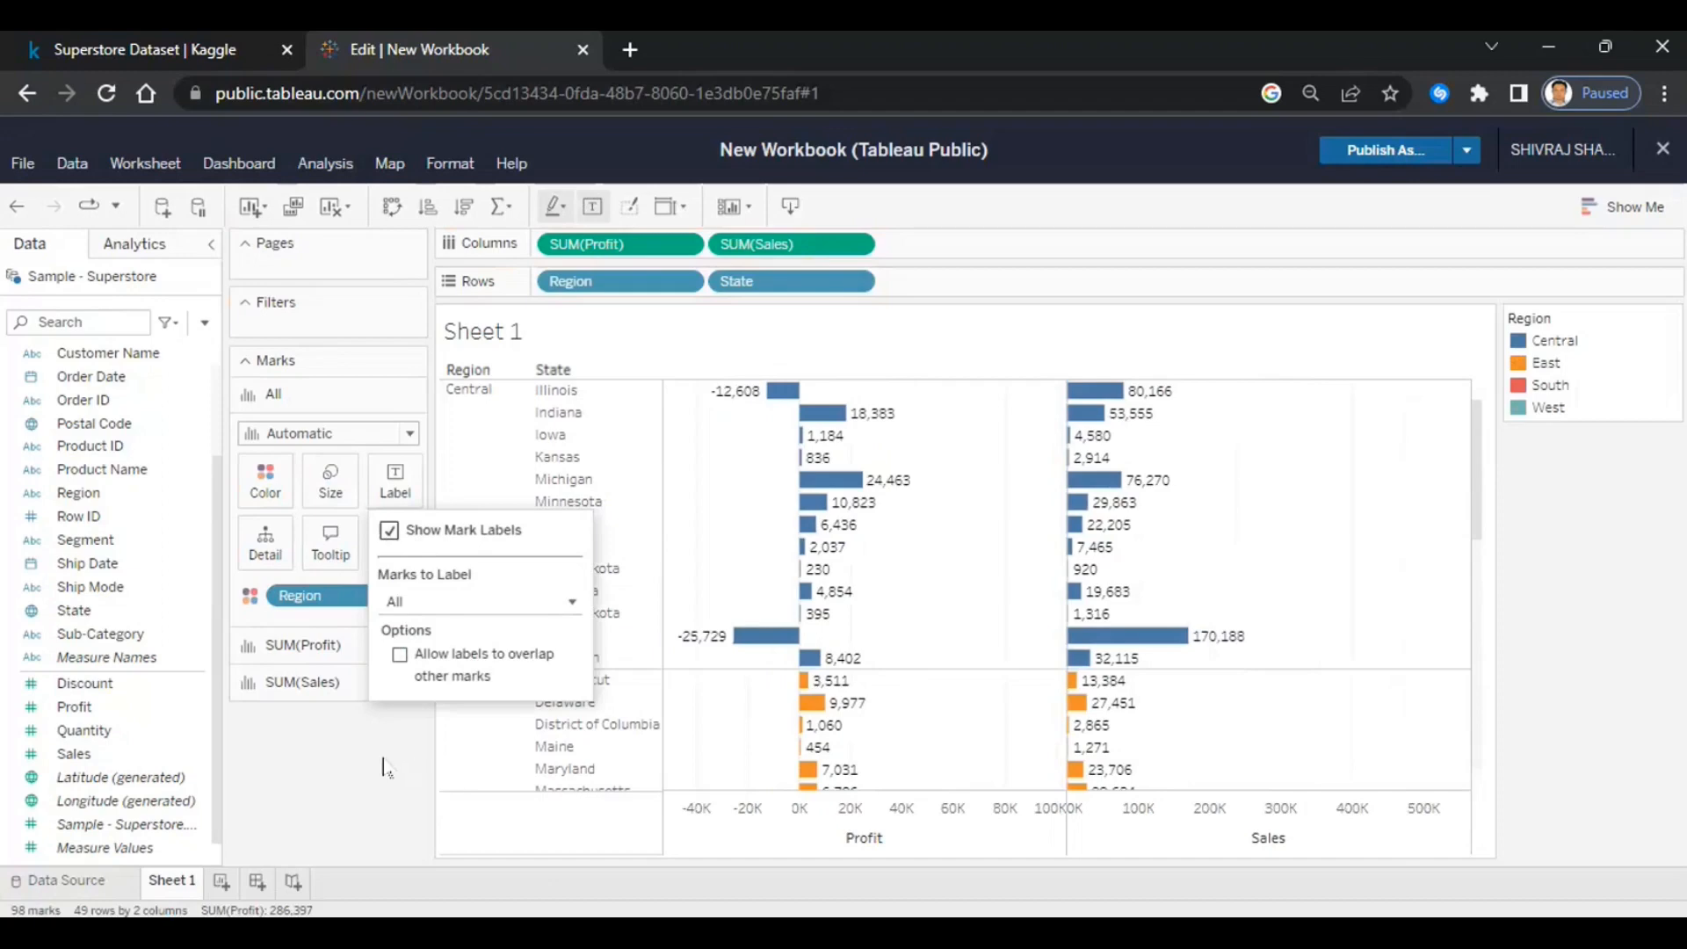
pyautogui.click(384, 767)
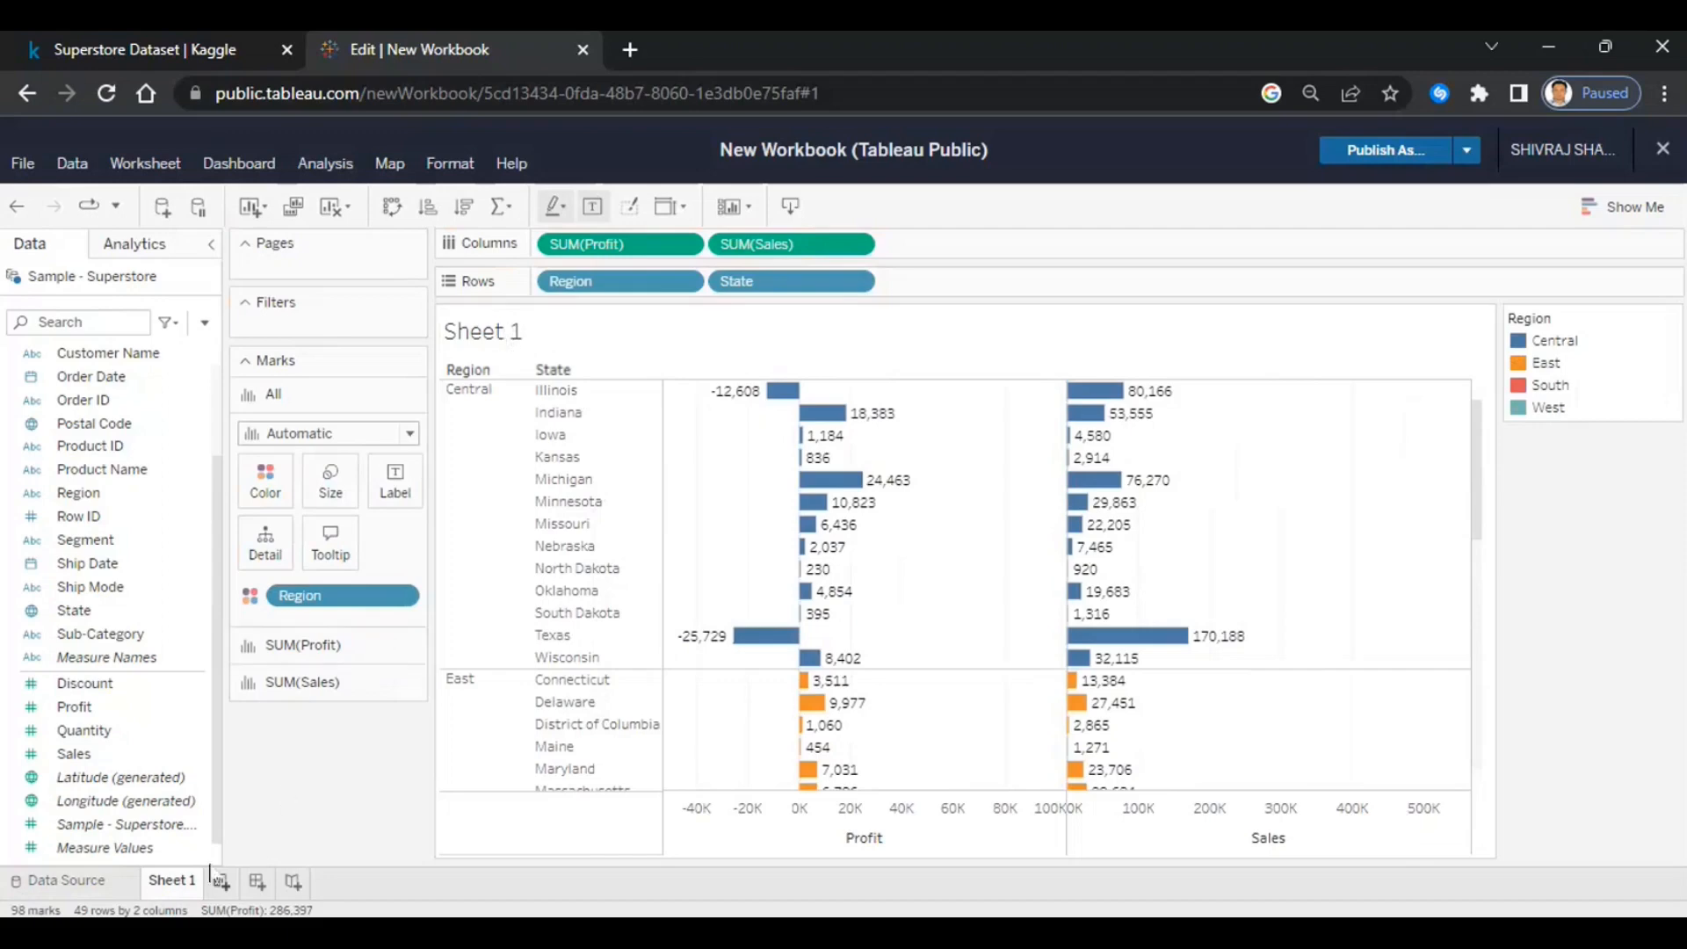
# - Rename the Sheet 1 tab to 'Region and State Analysis'
pyautogui.rightClick(170, 890)
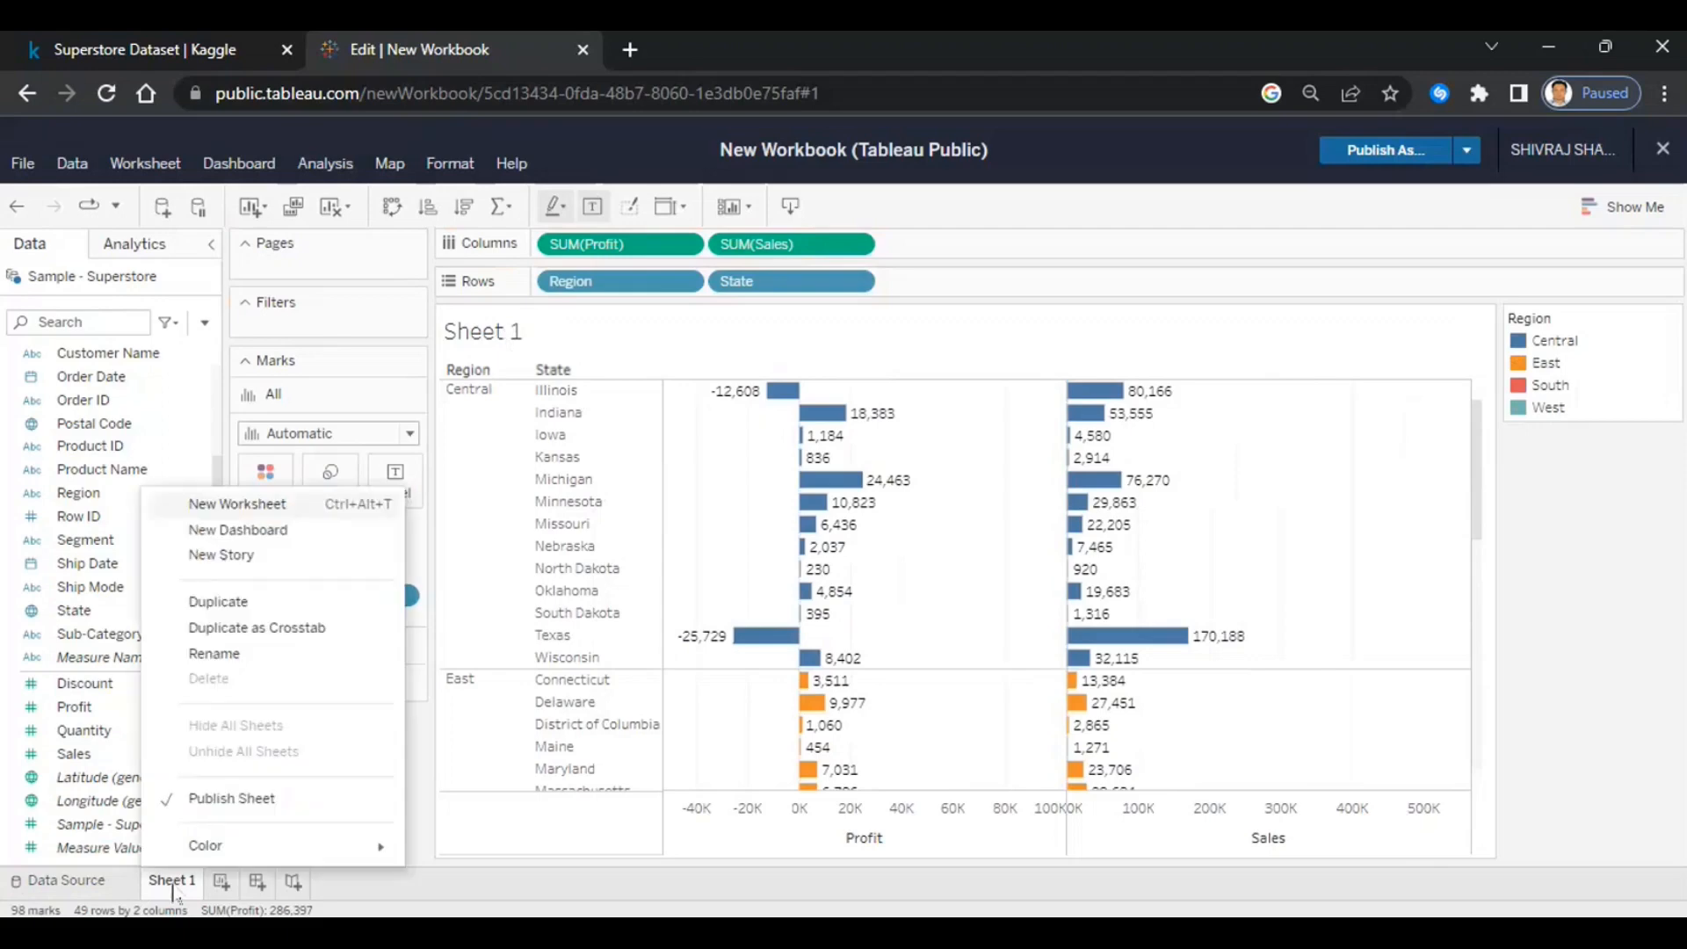
pyautogui.click(246, 651)
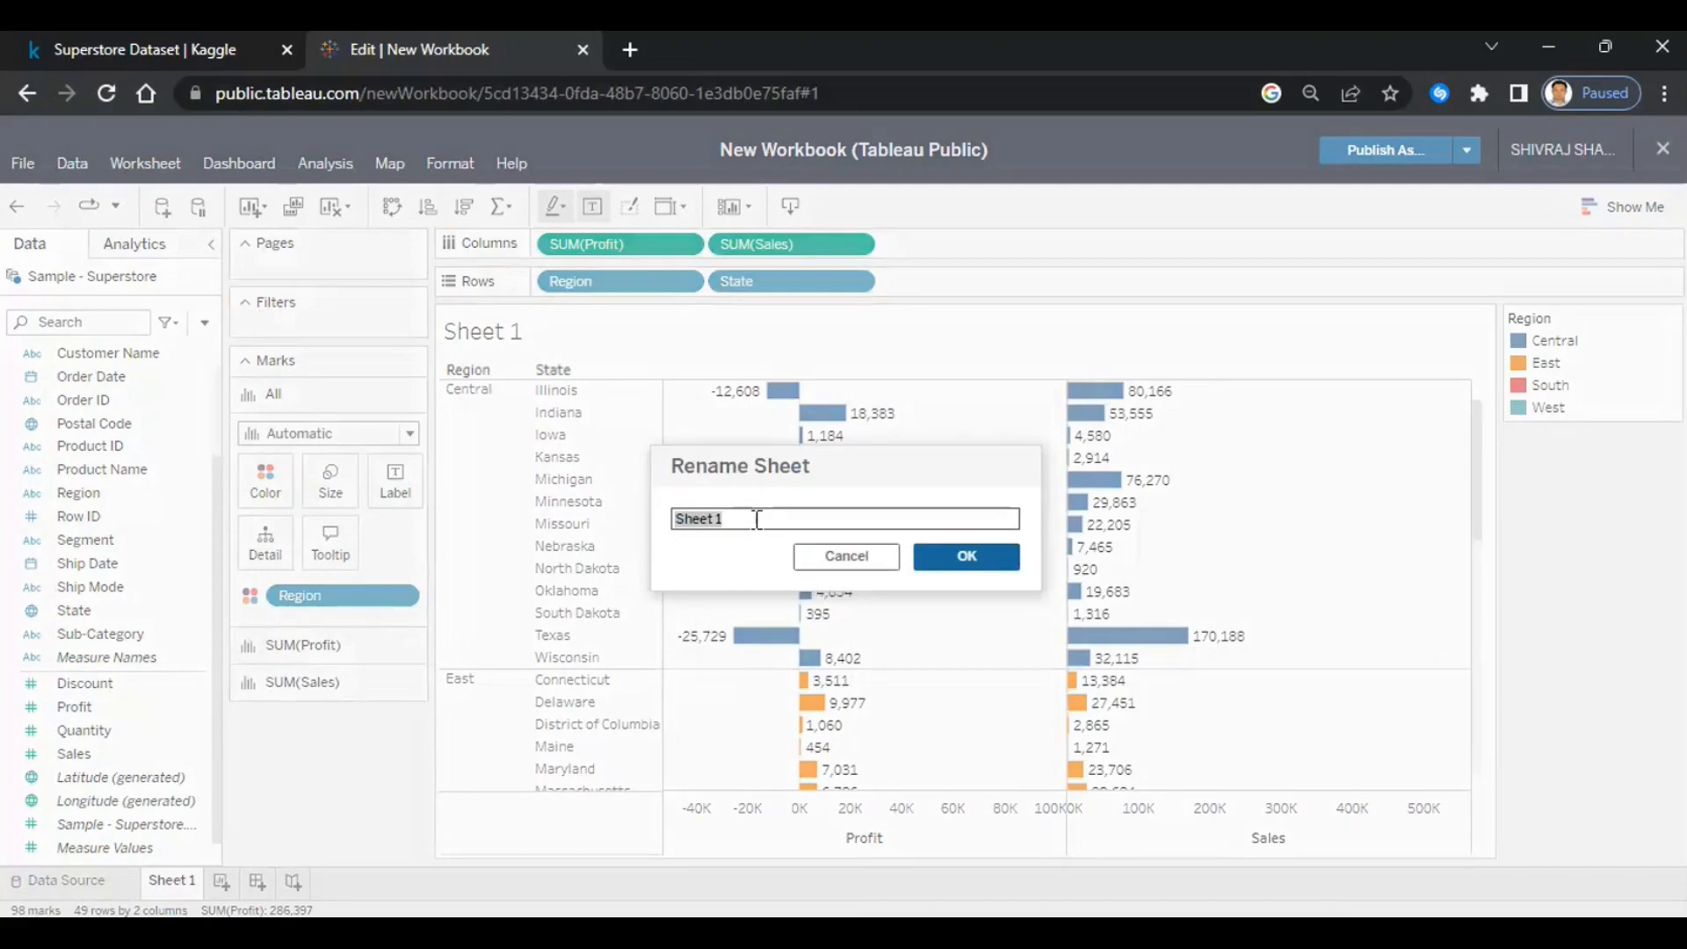
pyautogui.write('Region and State Analysis')
pyautogui.click(960, 557)
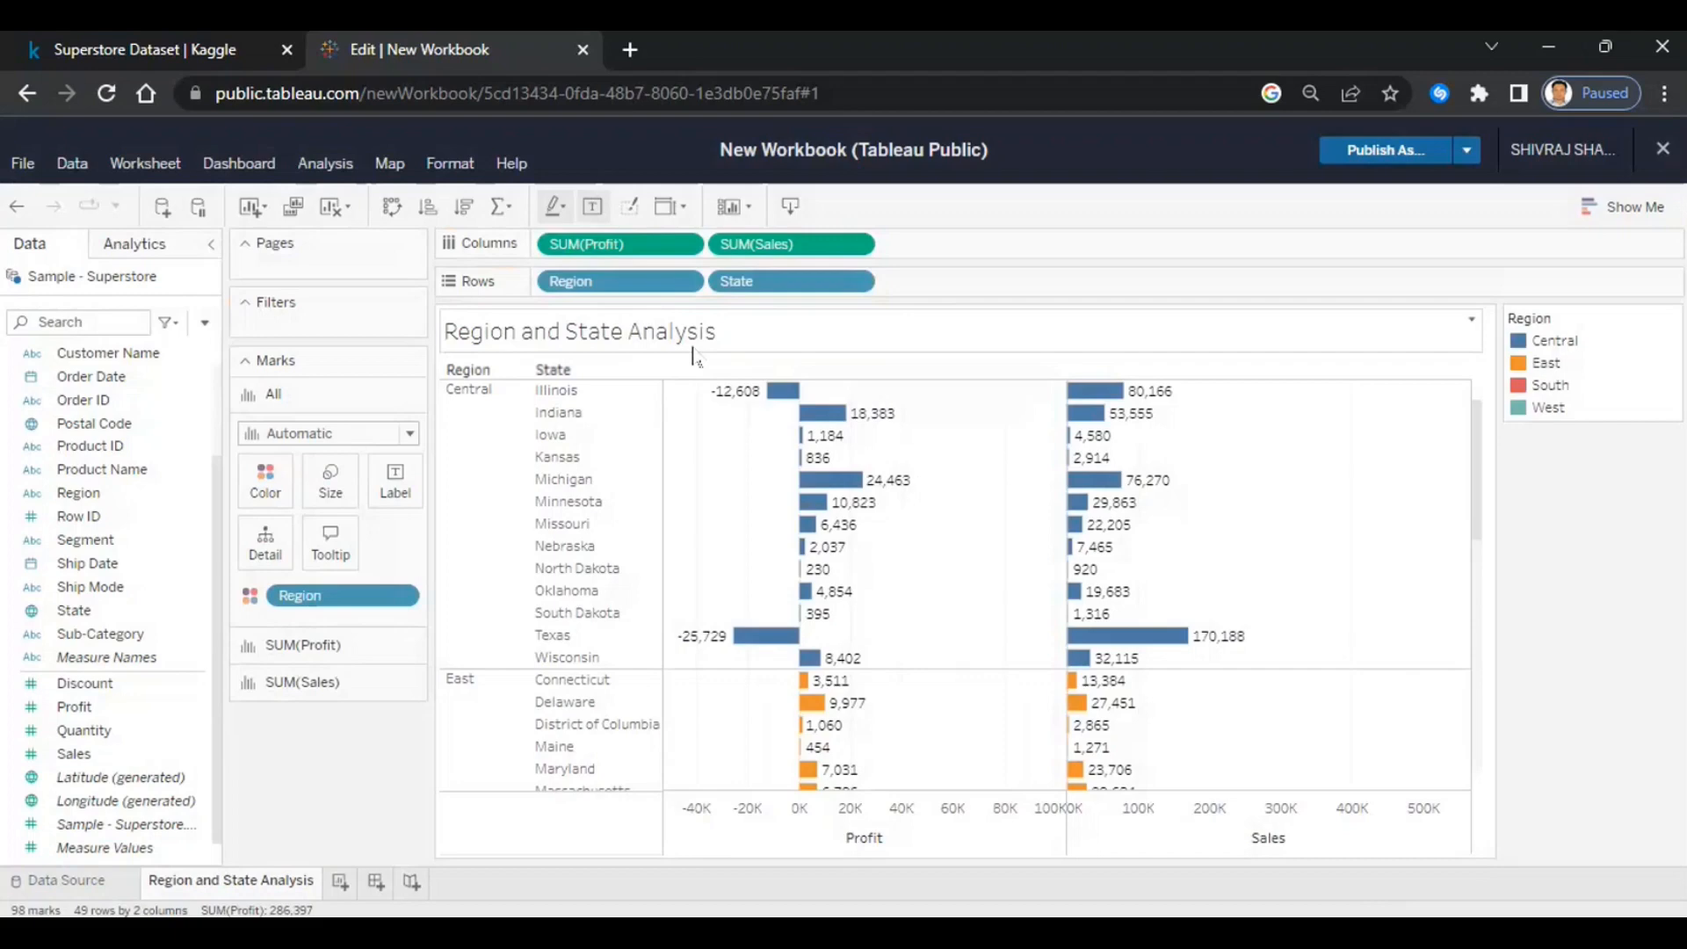
# - Add Sheet 2, plot State as map points, and put State on Label to name them
pyautogui.click(340, 881)
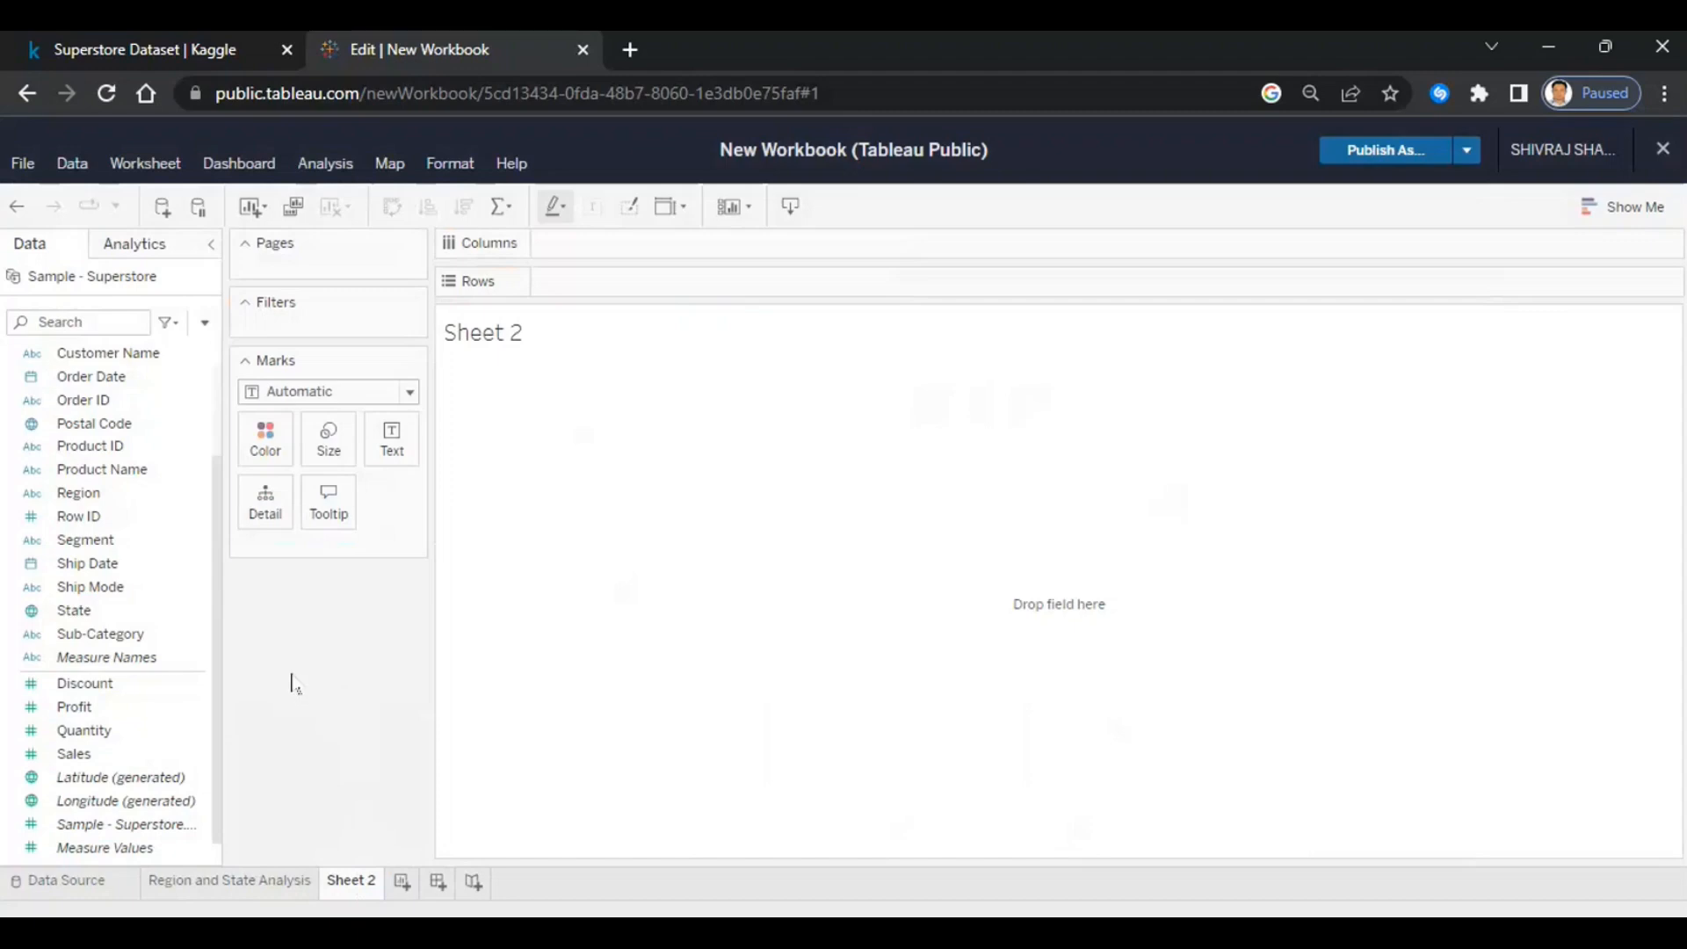
pyautogui.click(68, 613)
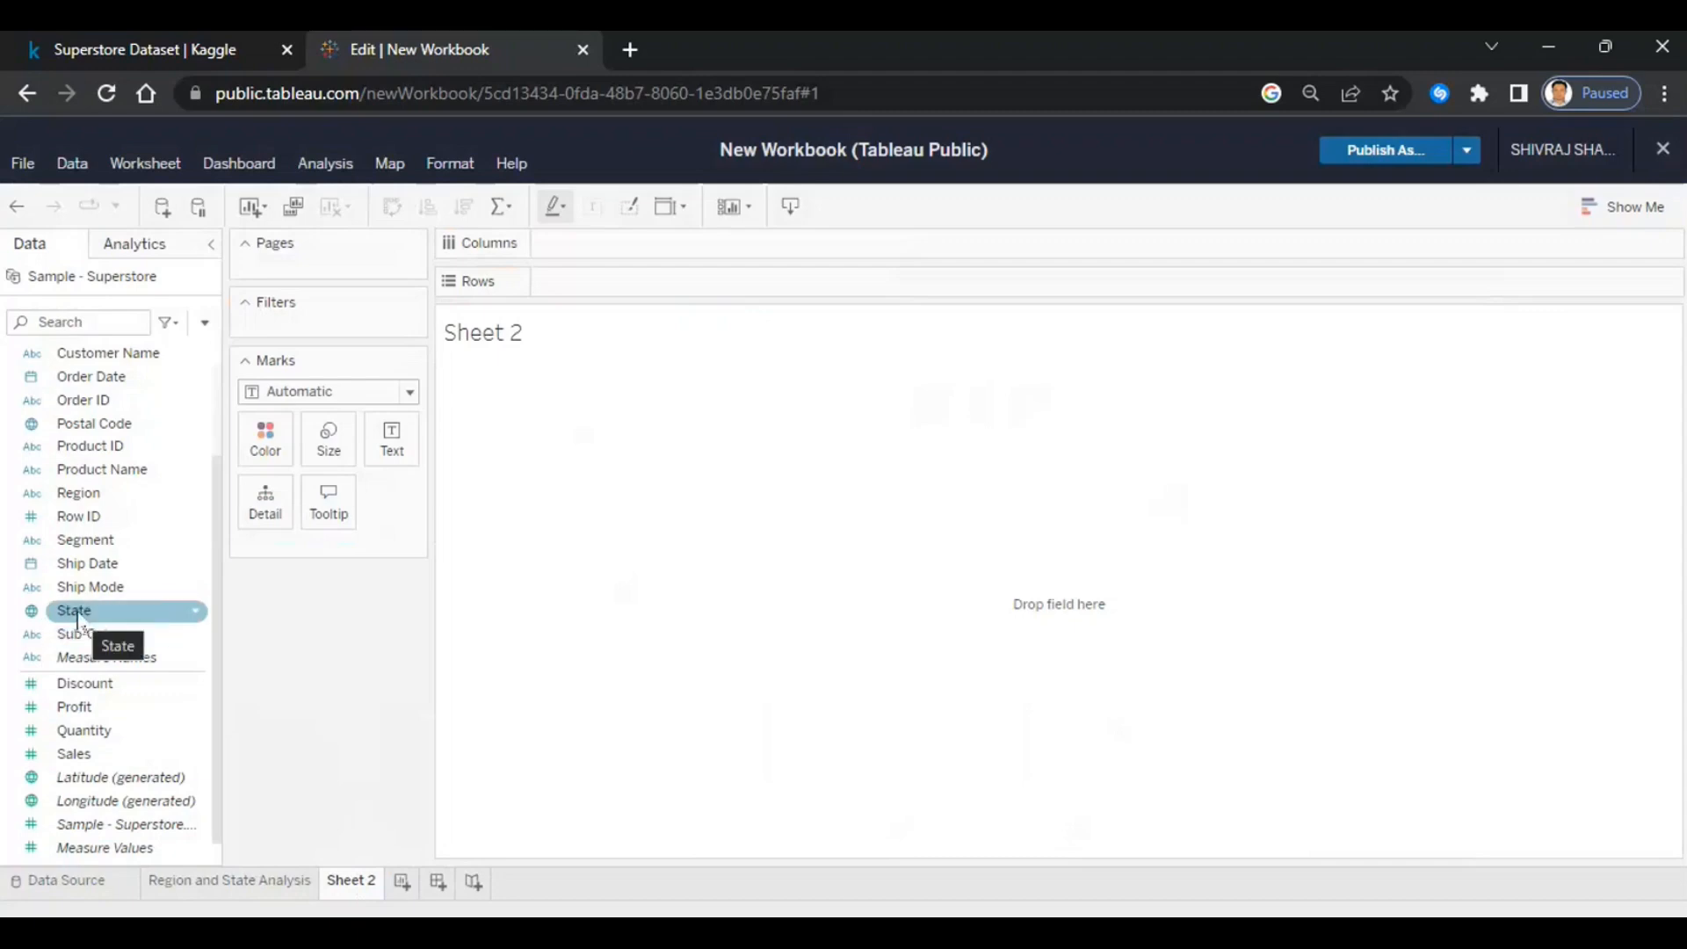
pyautogui.moveTo(78, 619); pyautogui.dragTo(939, 560)
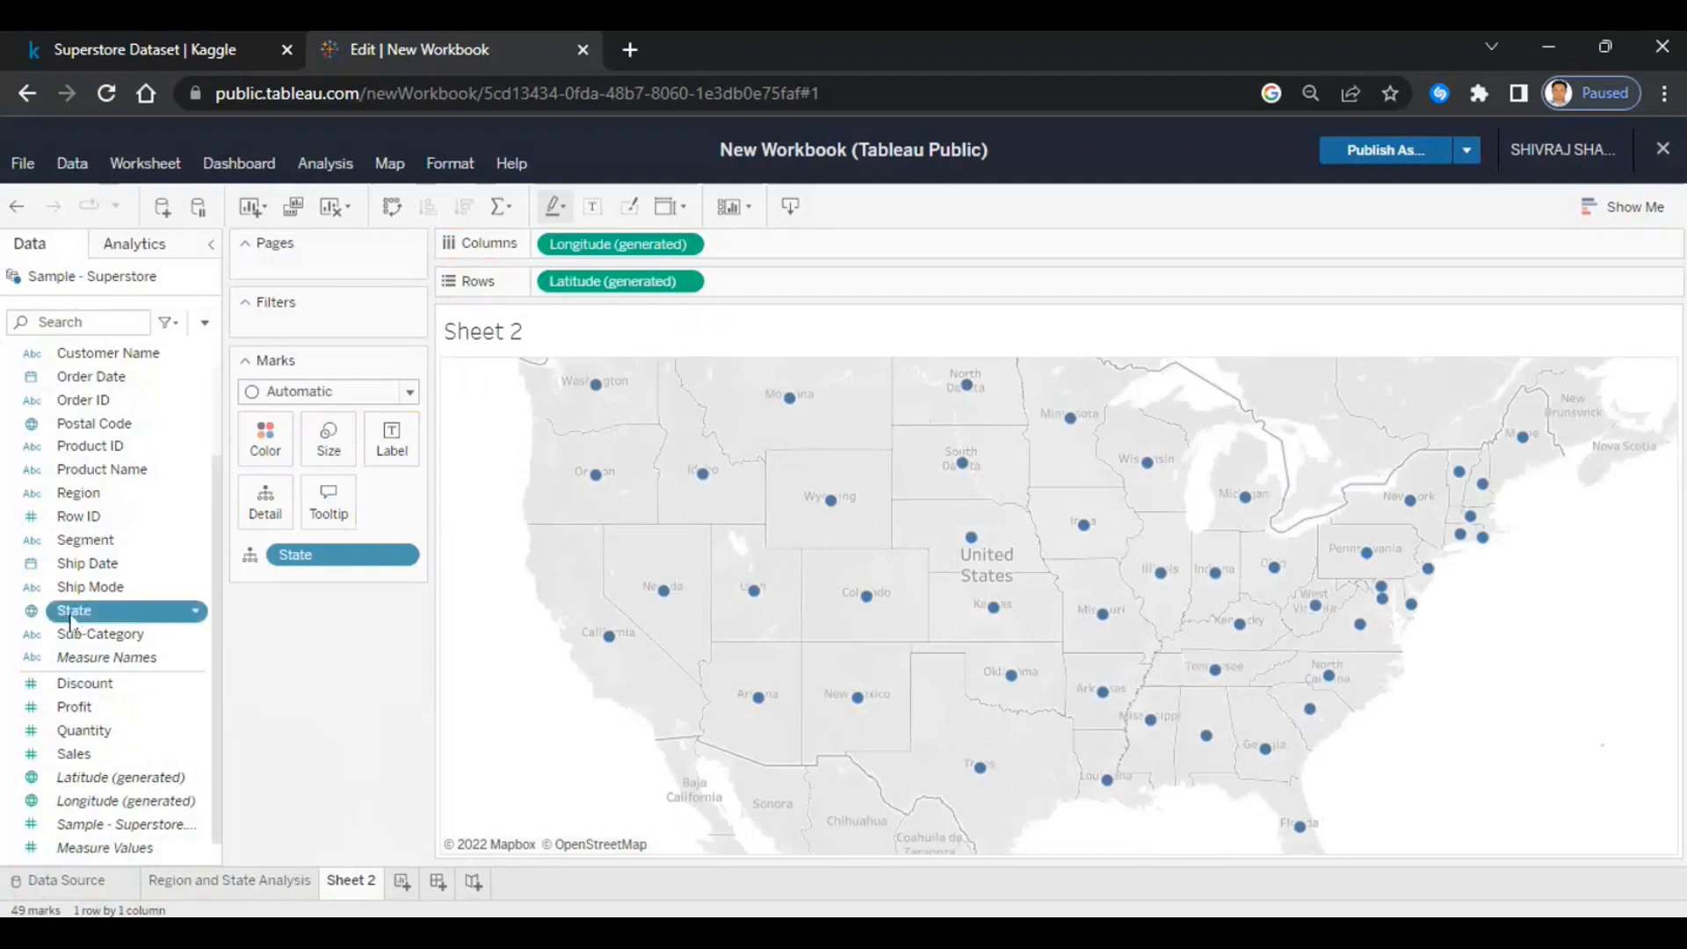
pyautogui.moveTo(74, 610); pyautogui.dragTo(407, 439)
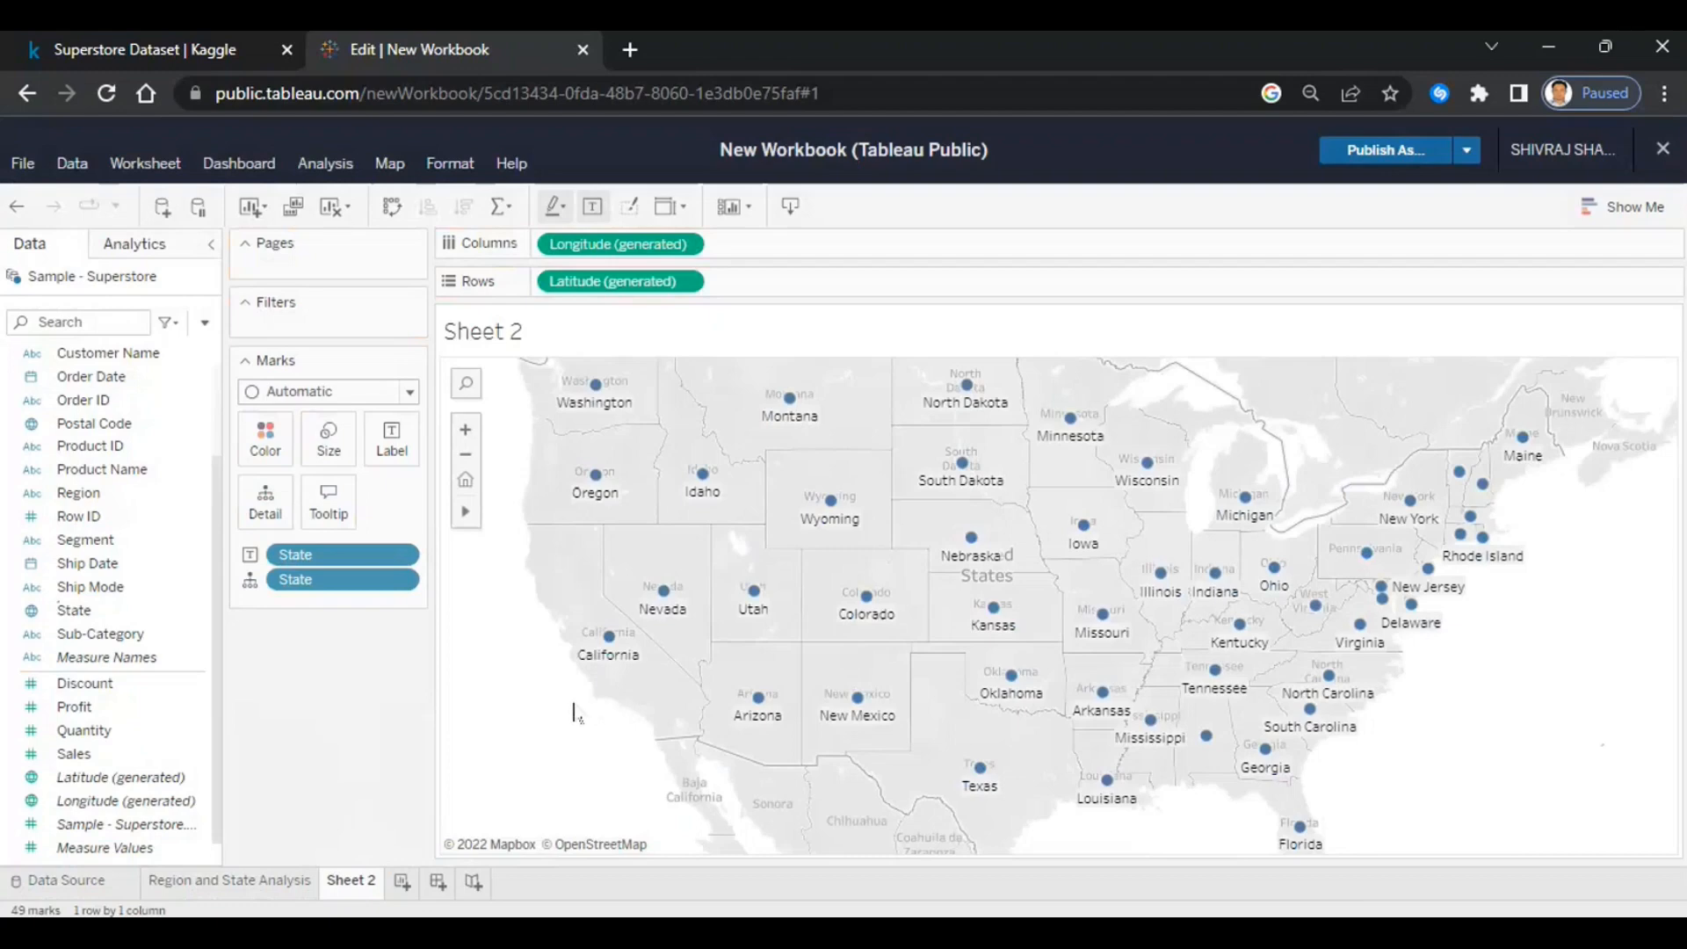
# - Put Sales on Color to shade each state by total sales, ranging 920 to 457,688
pyautogui.moveTo(77, 763); pyautogui.dragTo(276, 440)
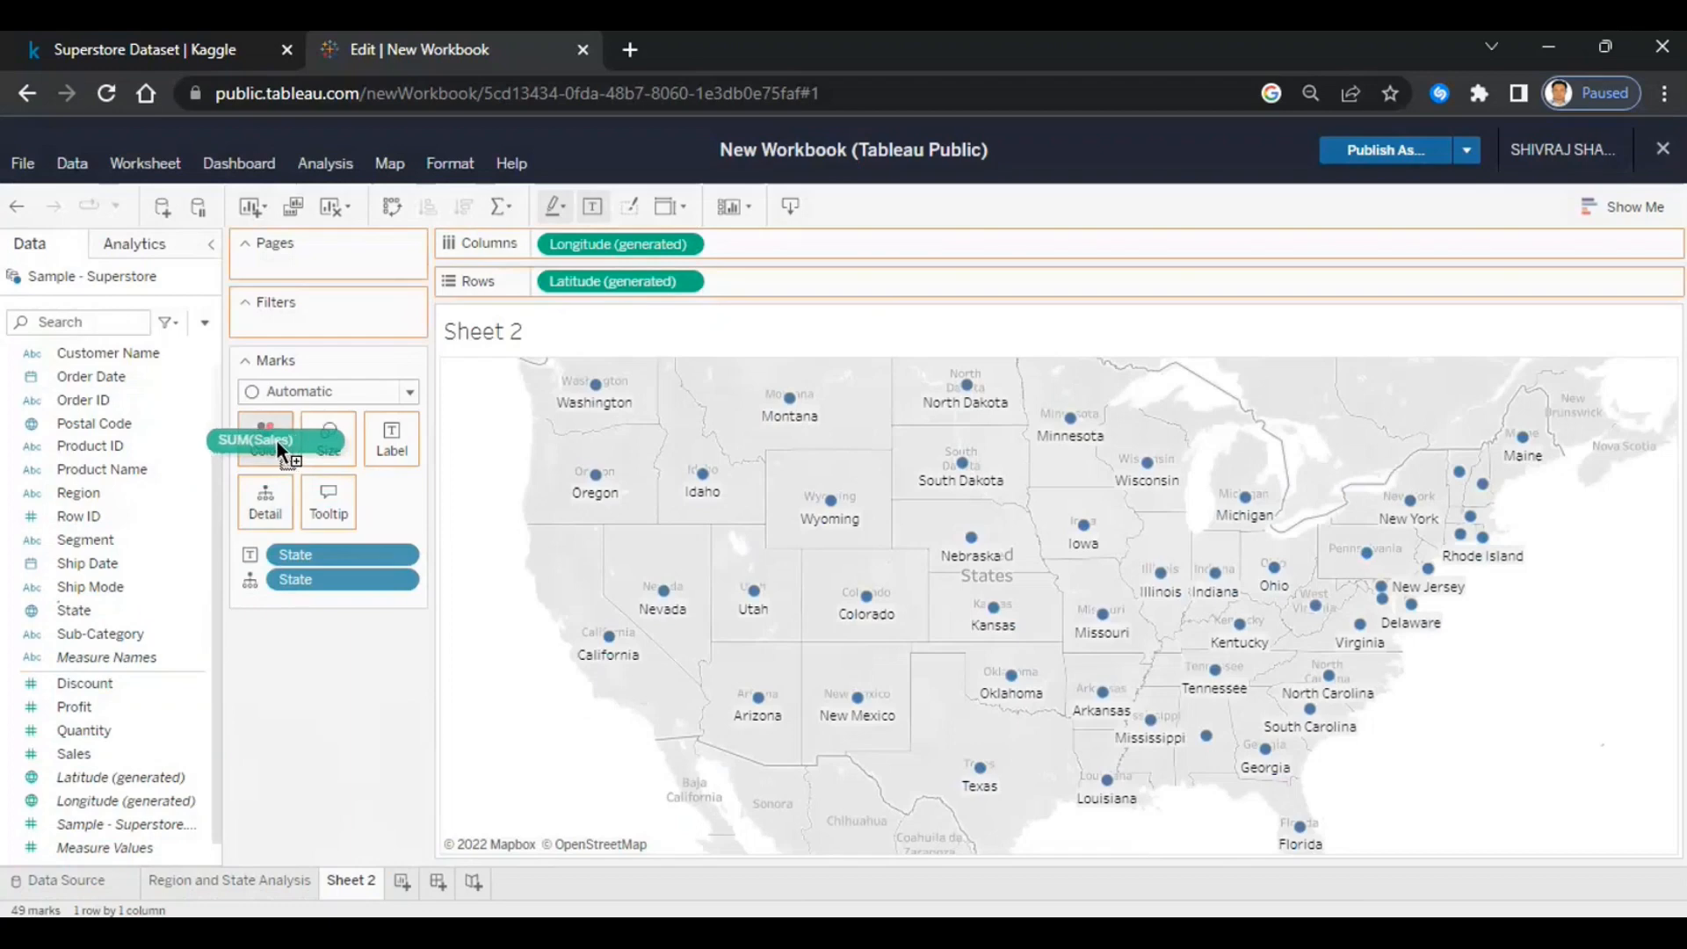
pyautogui.moveTo(276, 440); pyautogui.dragTo(276, 439)
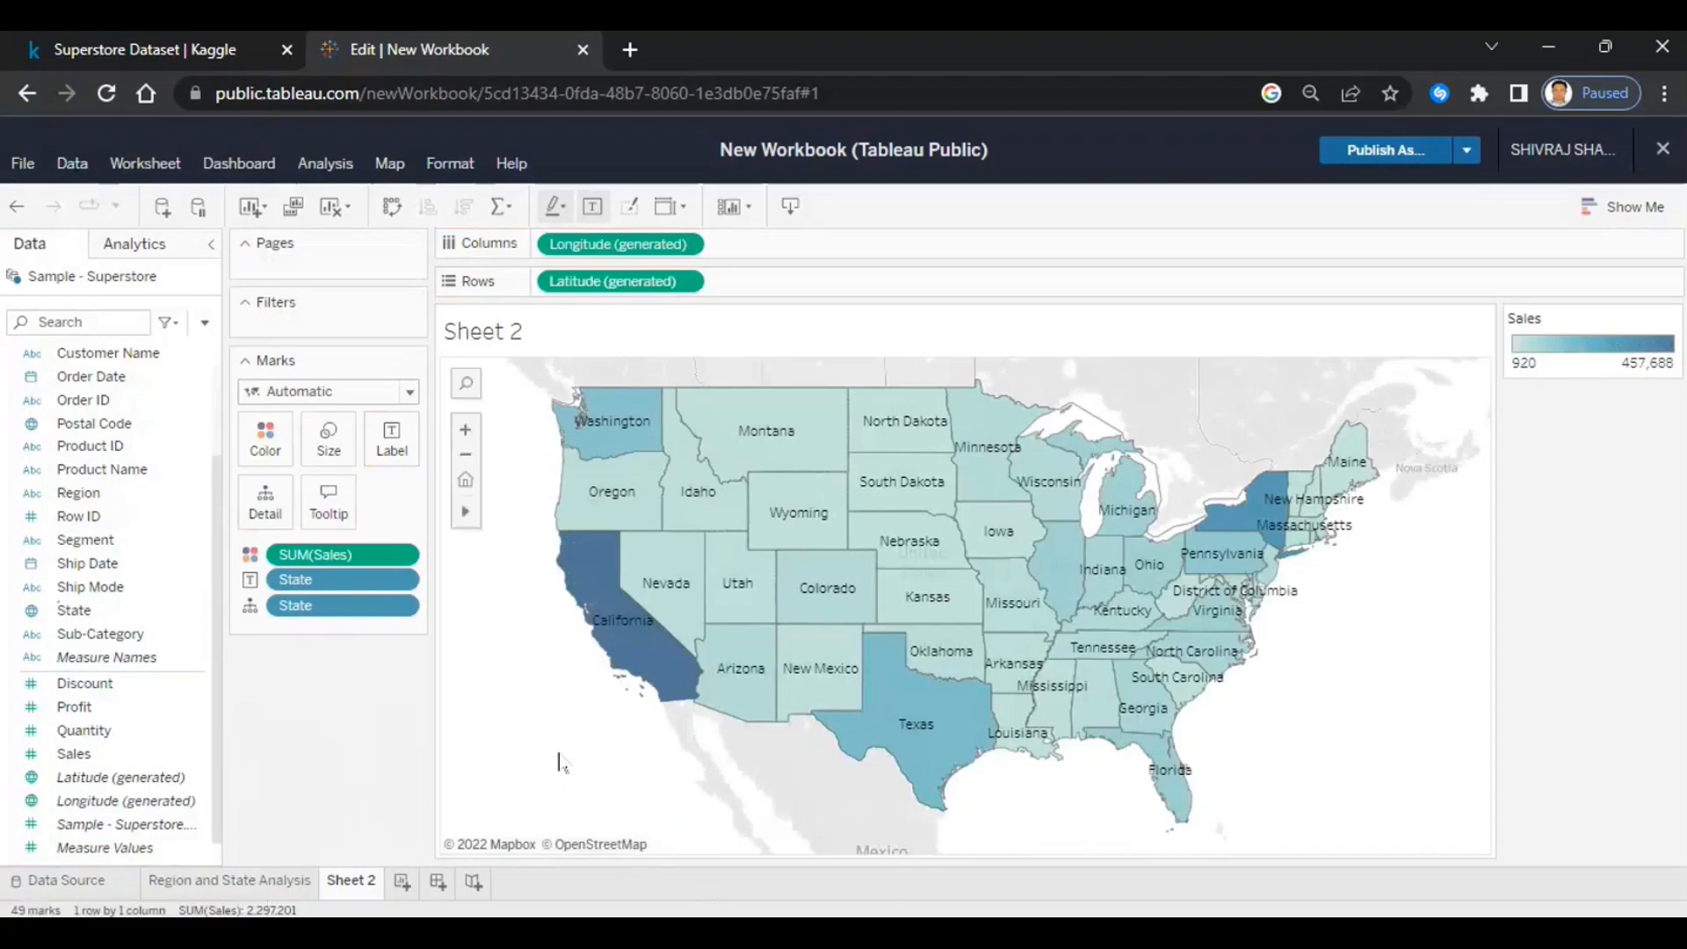
pyautogui.moveTo(651, 656)
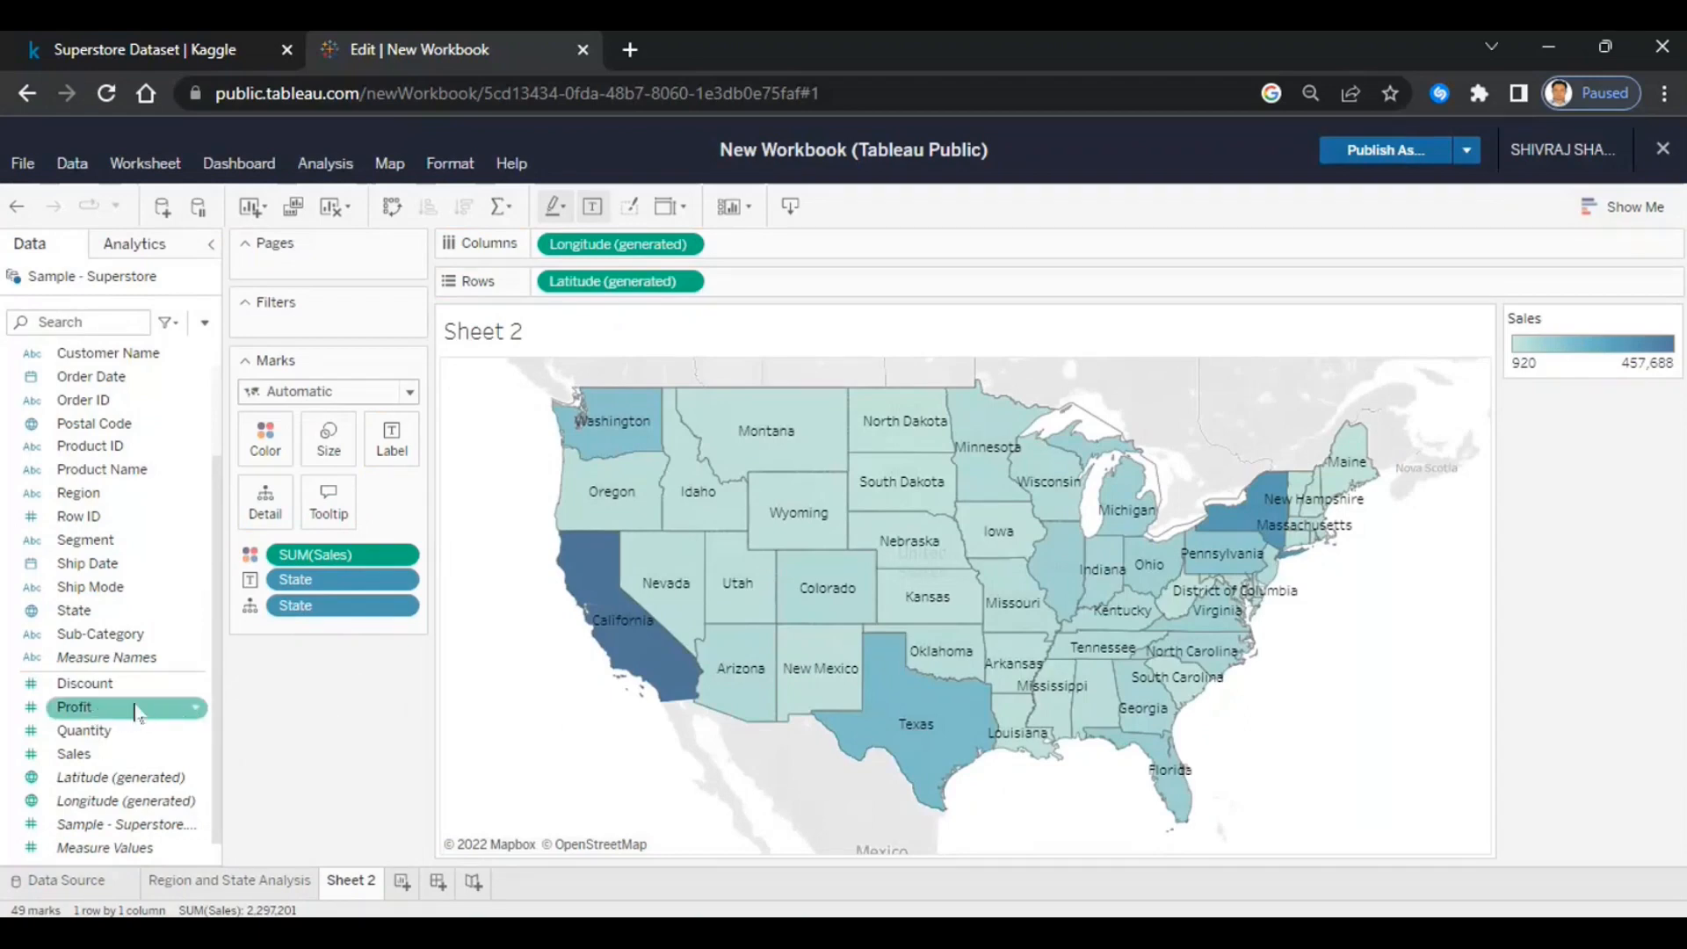
pyautogui.moveTo(86, 712); pyautogui.dragTo(332, 439)
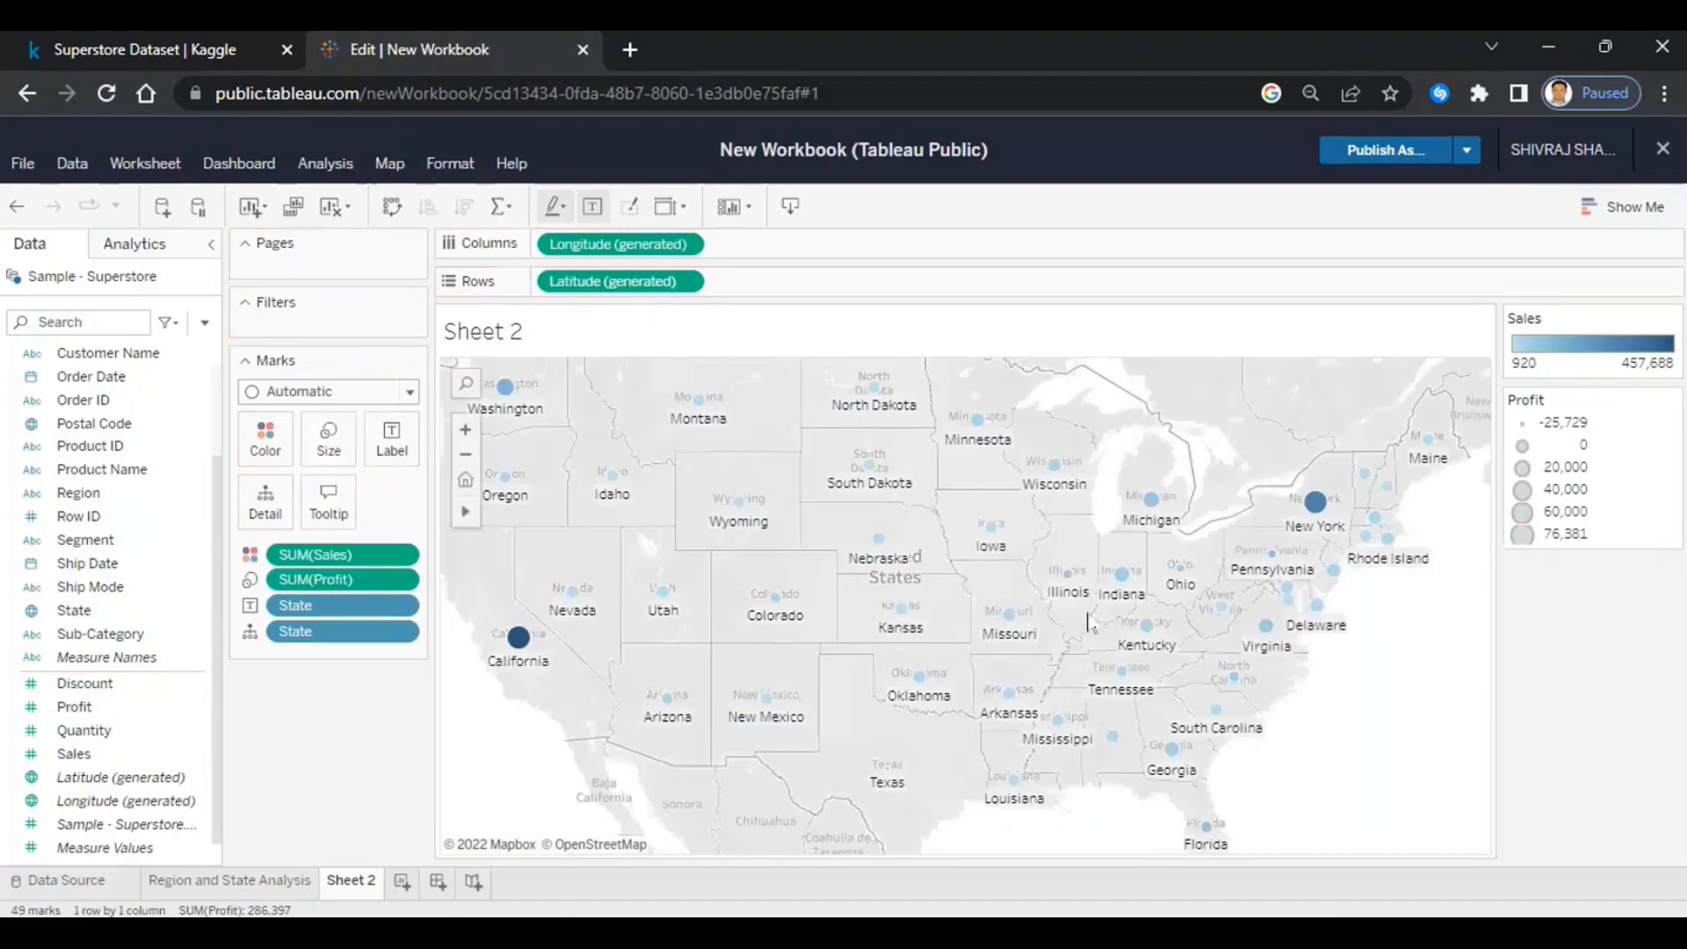
pyautogui.moveTo(1123, 591)
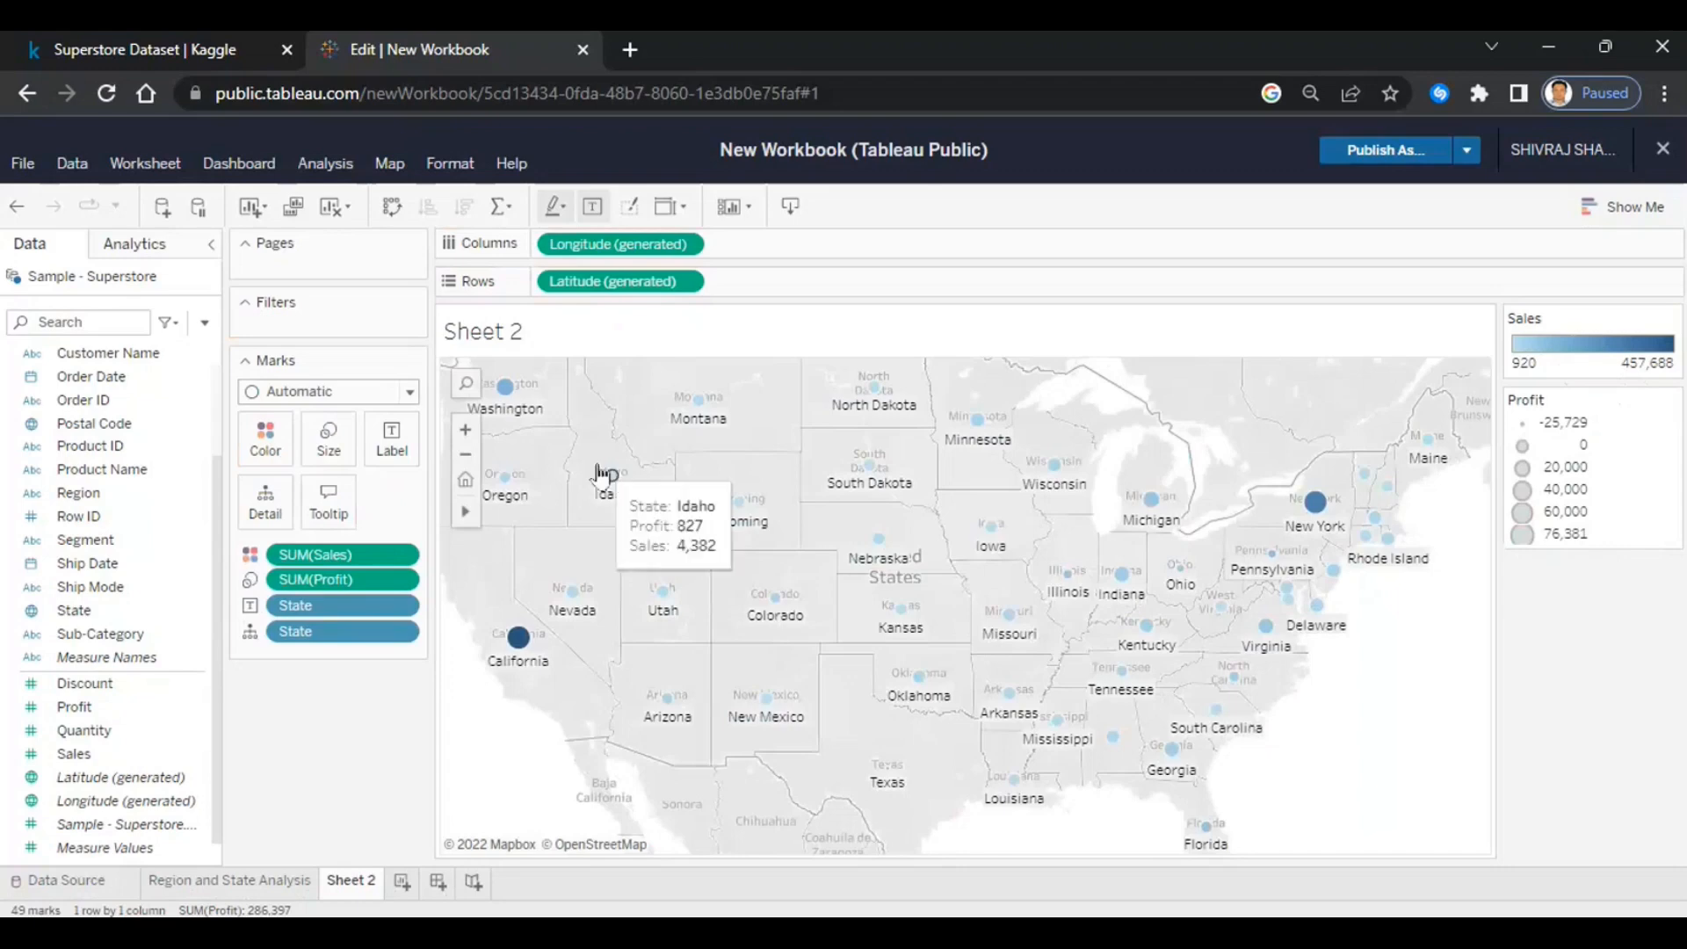
pyautogui.moveTo(538, 420)
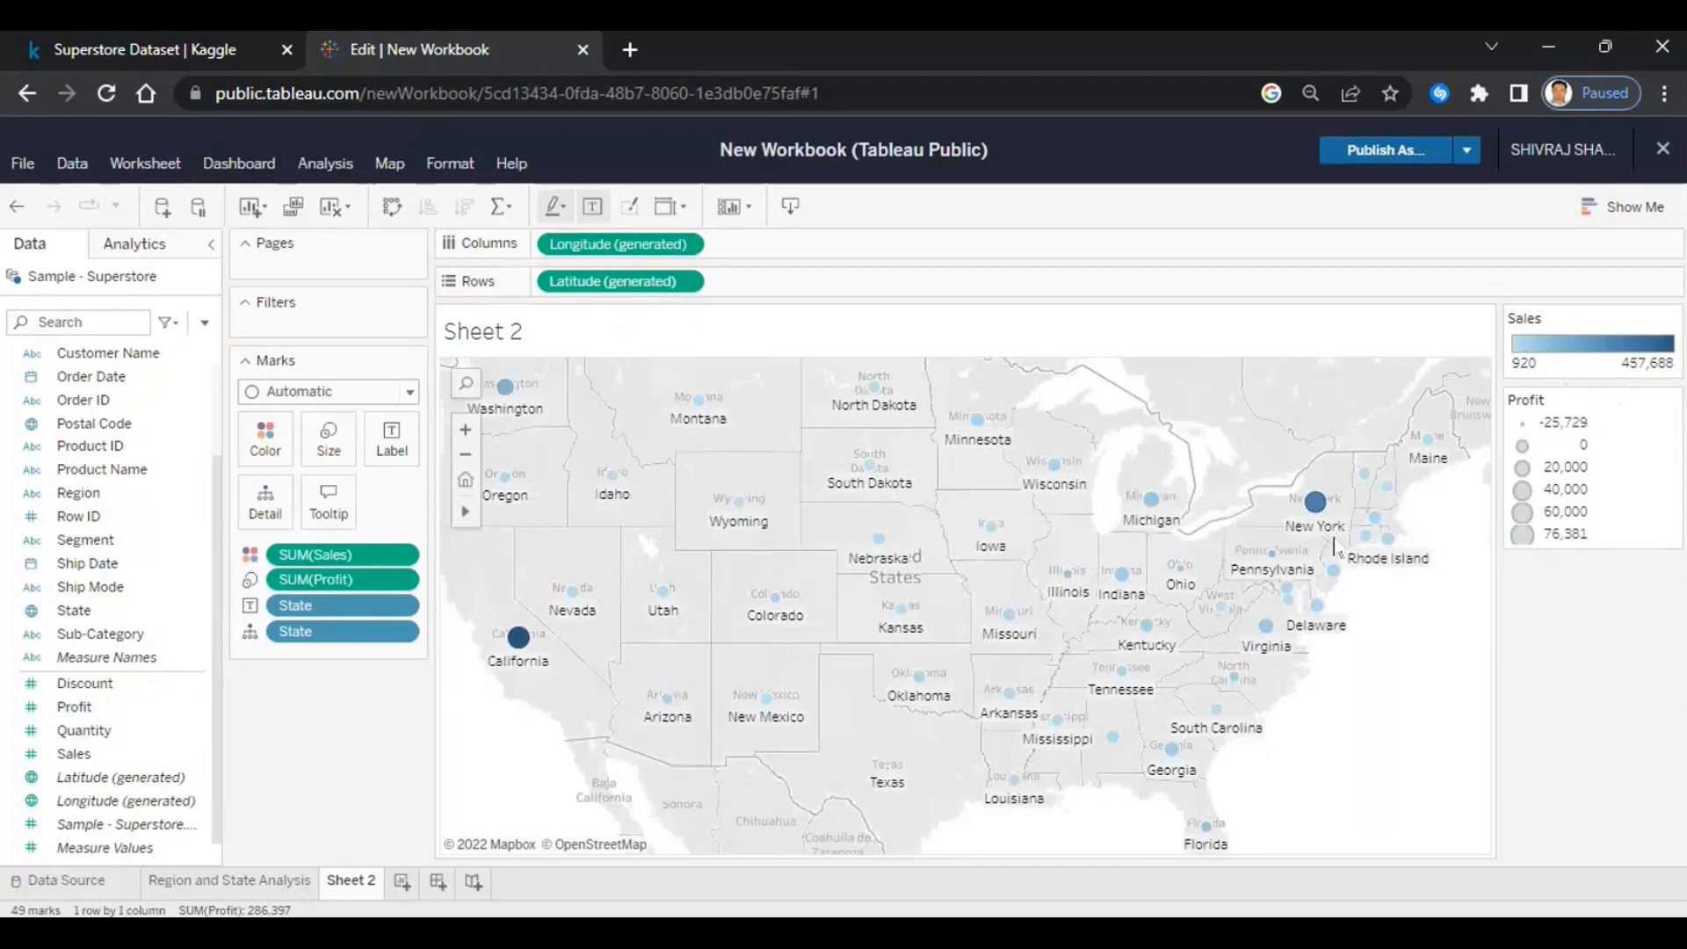
# - Change the Sales colour palette to Orange-Blue Diverging
pyautogui.moveTo(1319, 522)
pyautogui.click(264, 451)
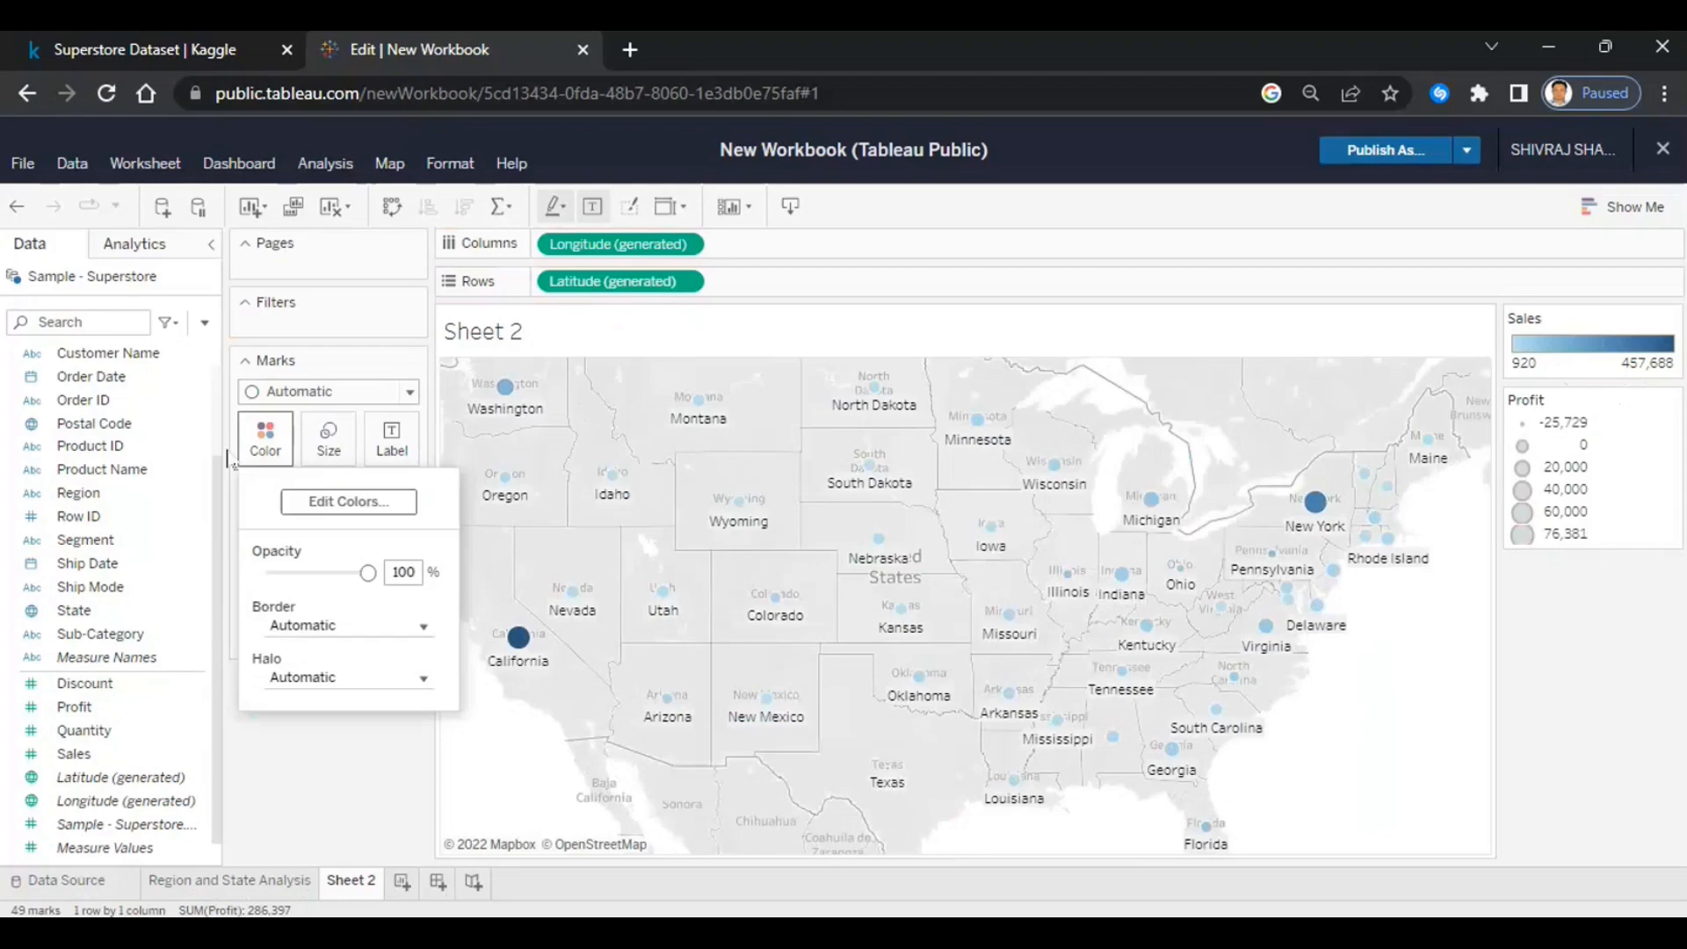
pyautogui.click(349, 502)
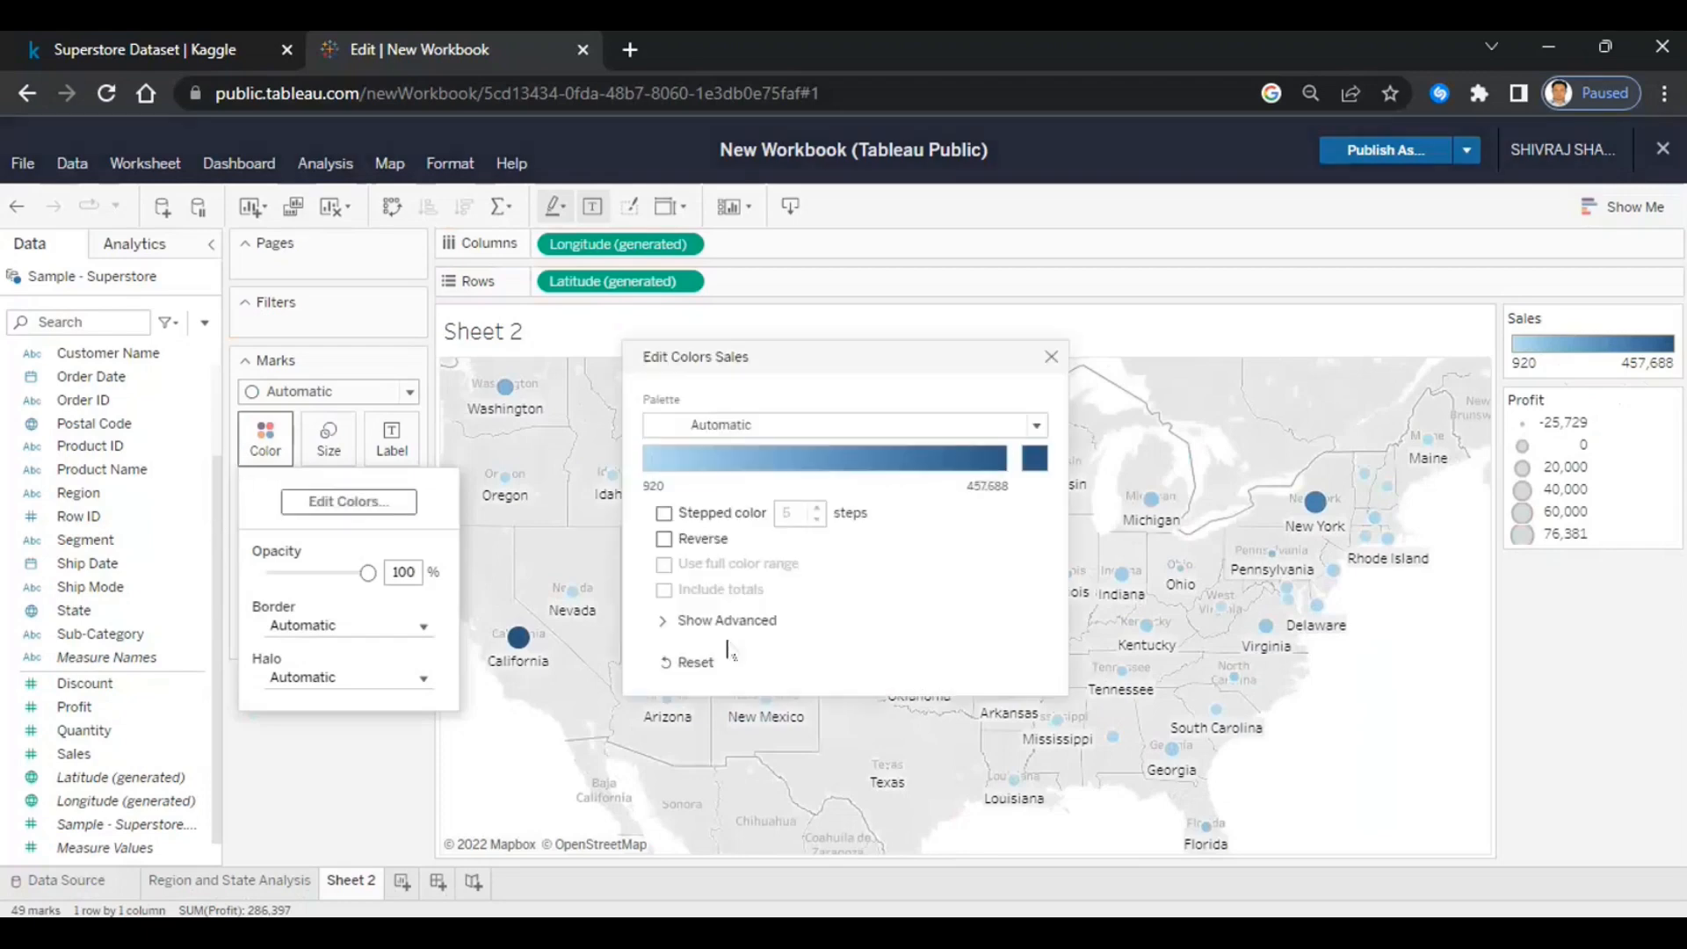
pyautogui.click(974, 431)
pyautogui.scroll(-2, 817, 519)
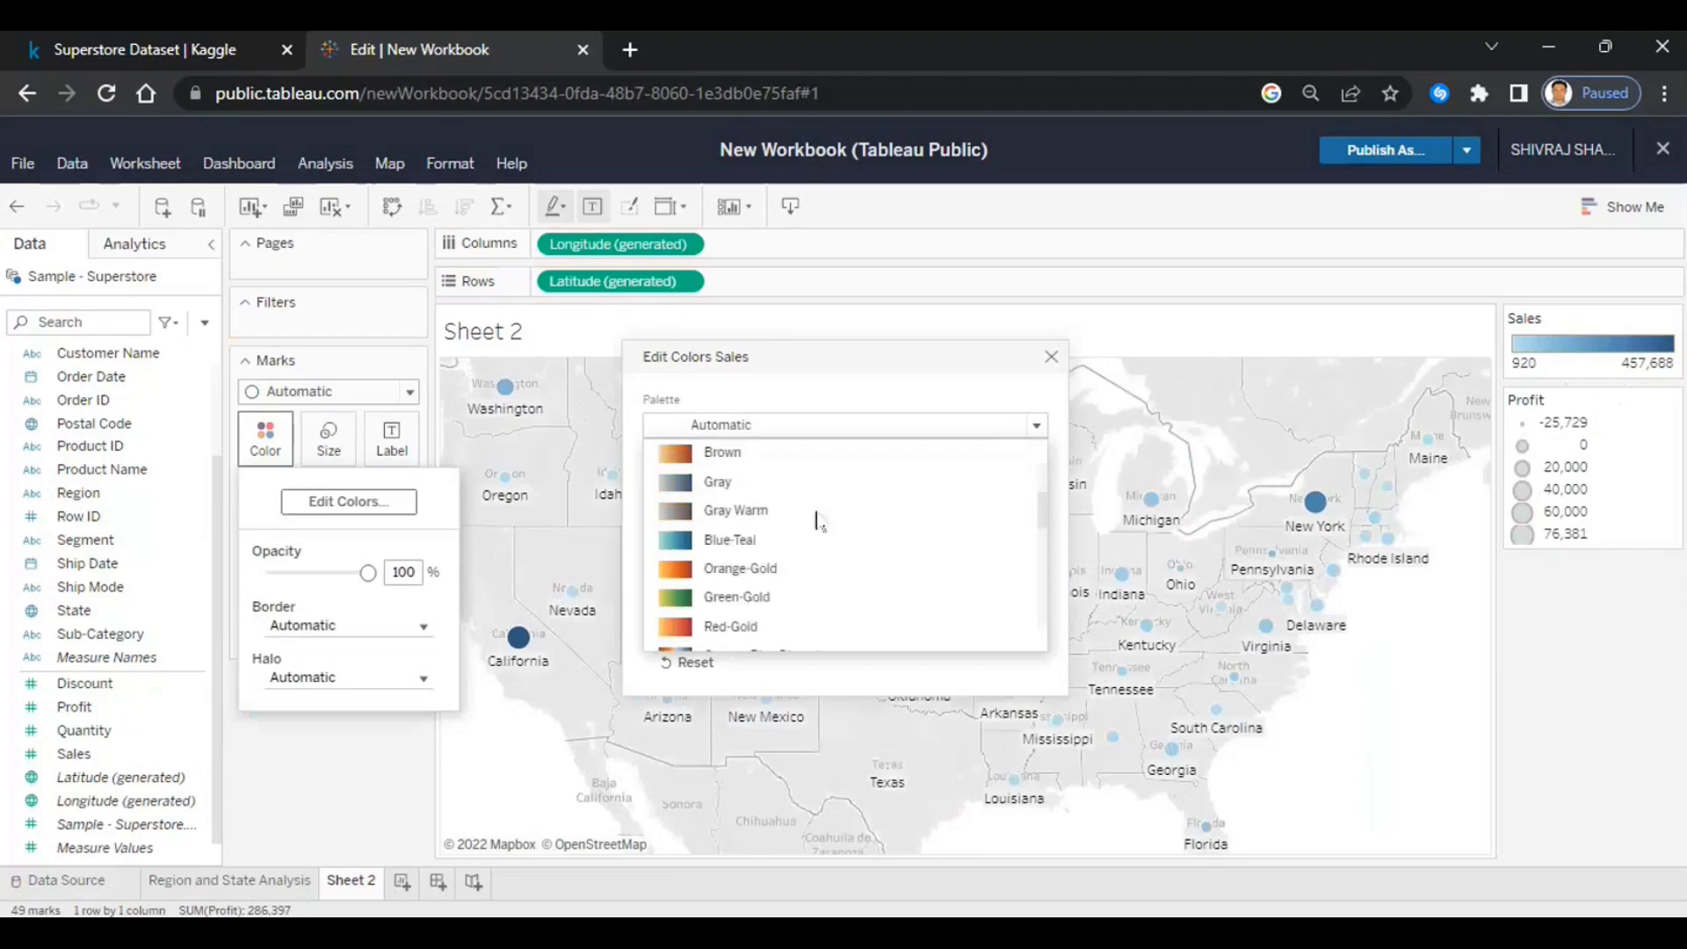
pyautogui.scroll(-1, 818, 521)
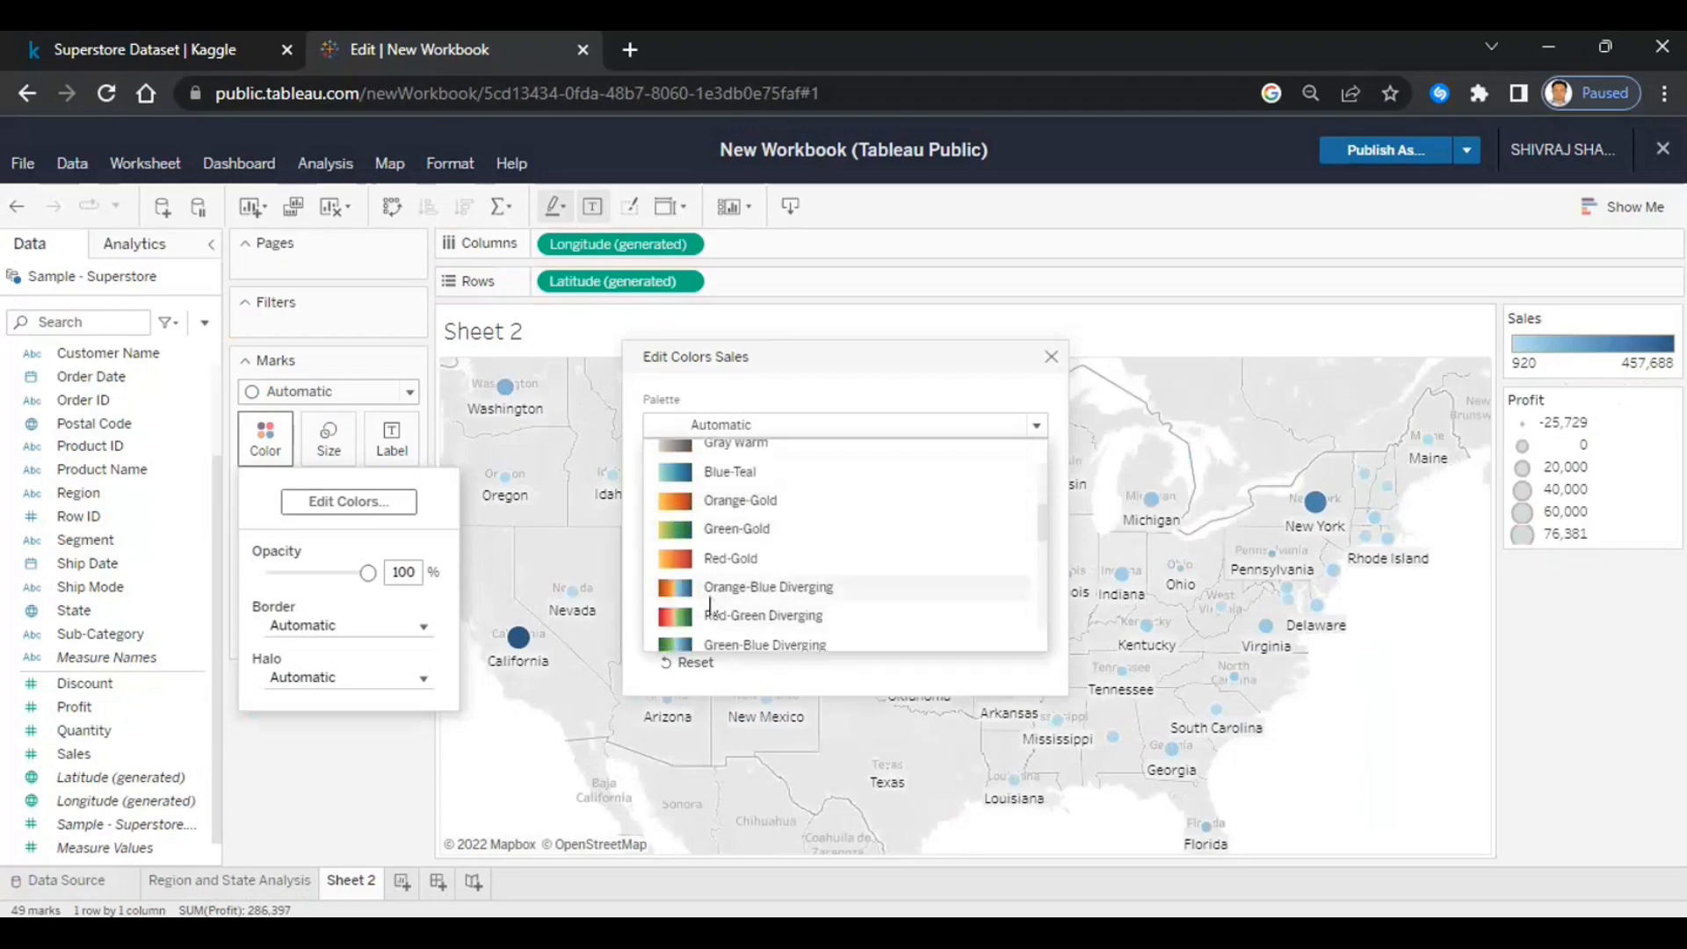
pyautogui.click(743, 588)
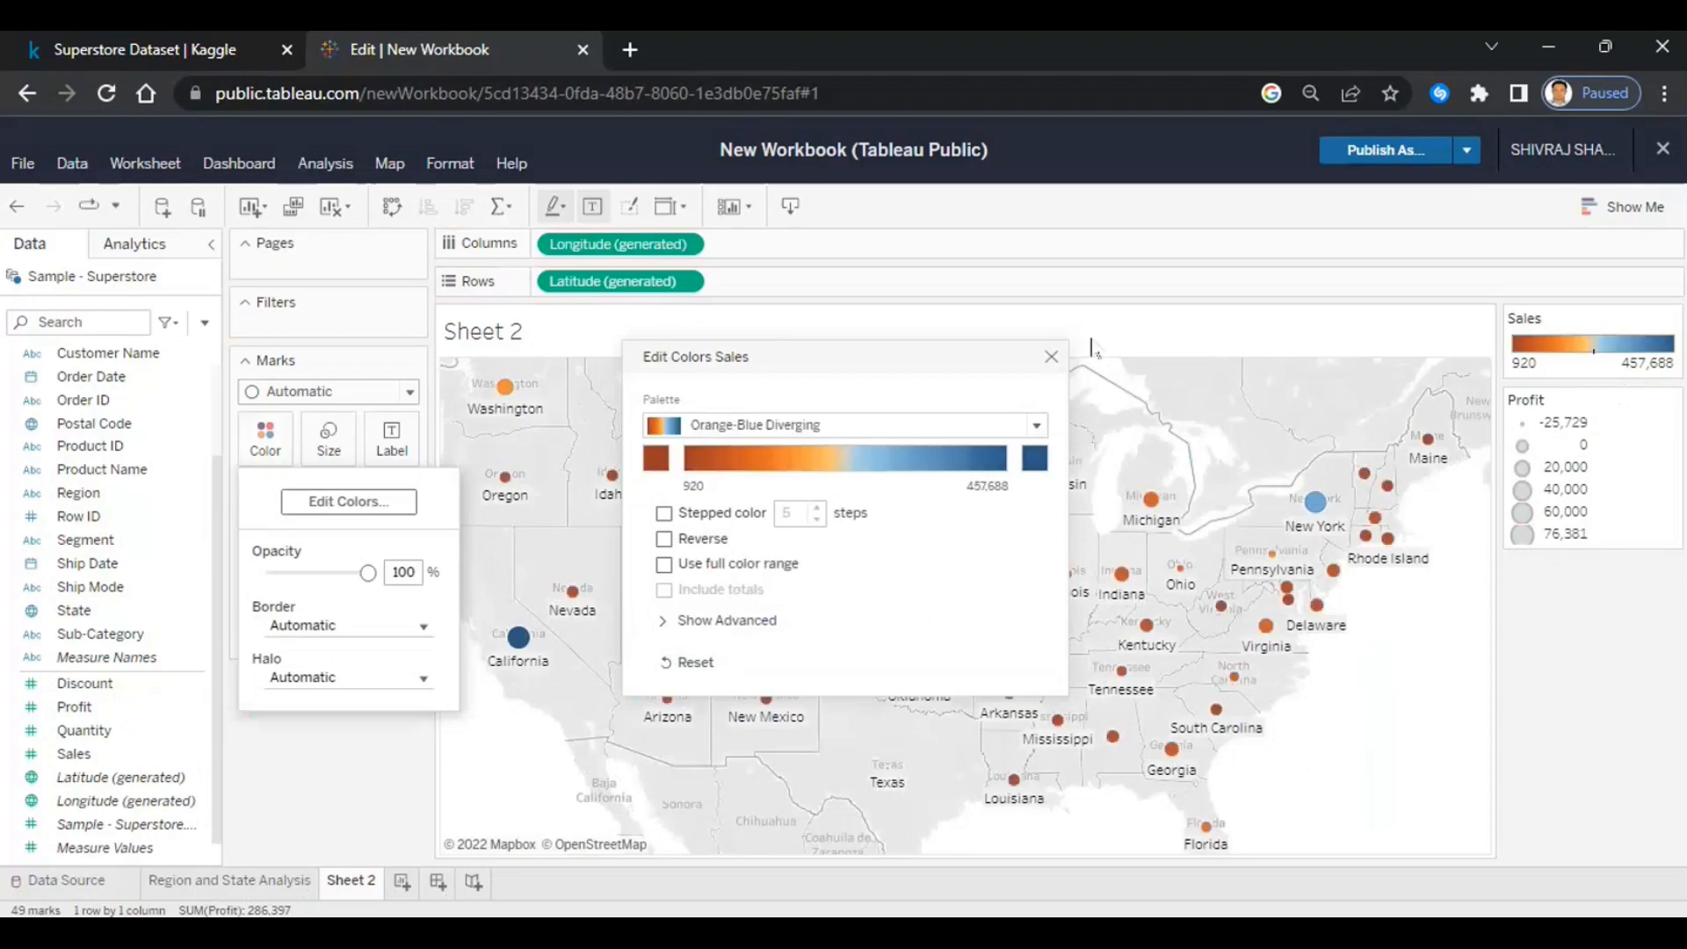
pyautogui.click(1051, 356)
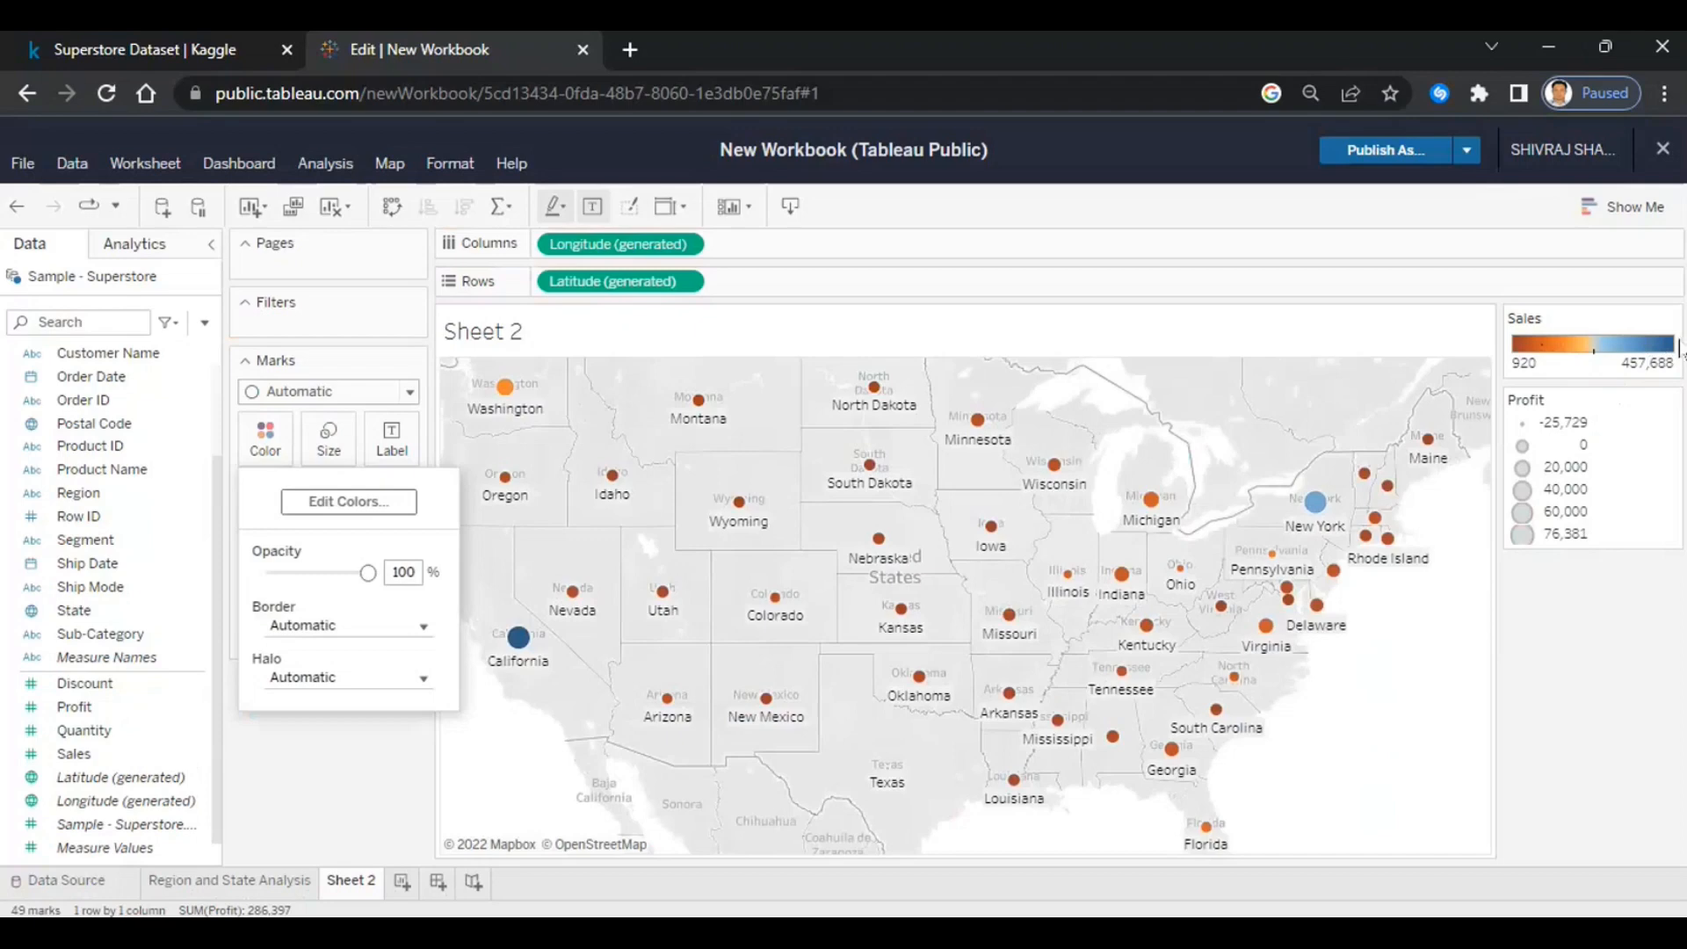
pyautogui.click(392, 770)
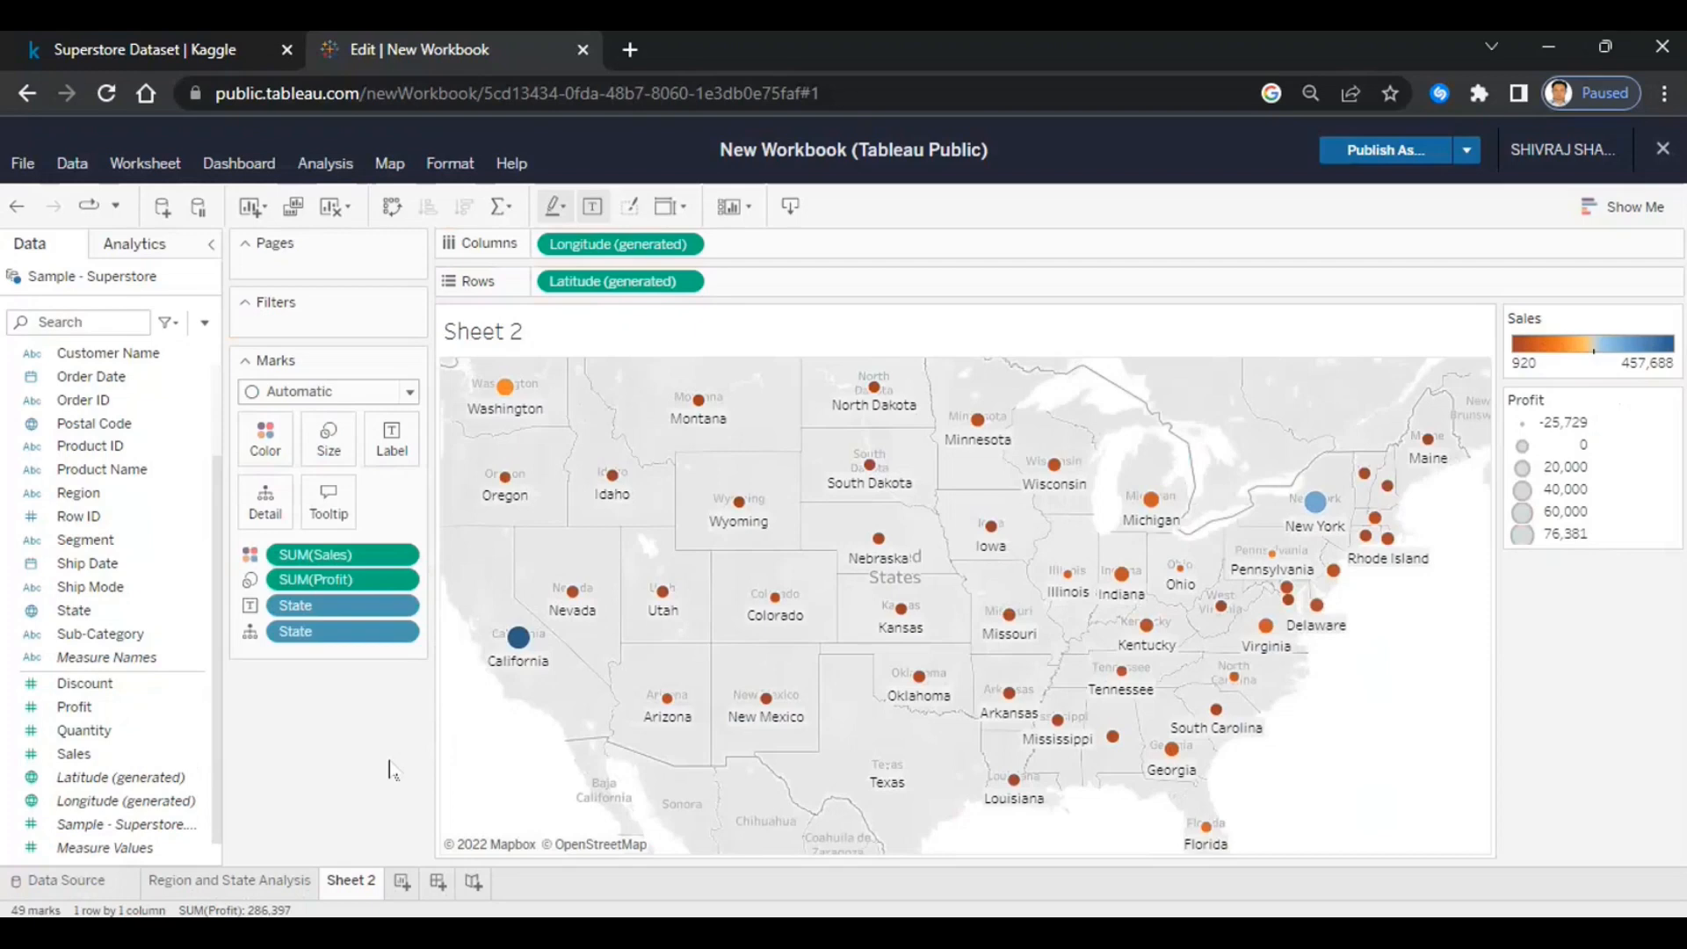
# - Rename the Sheet 2 tab to 'Profit by state'
pyautogui.rightClick(344, 886)
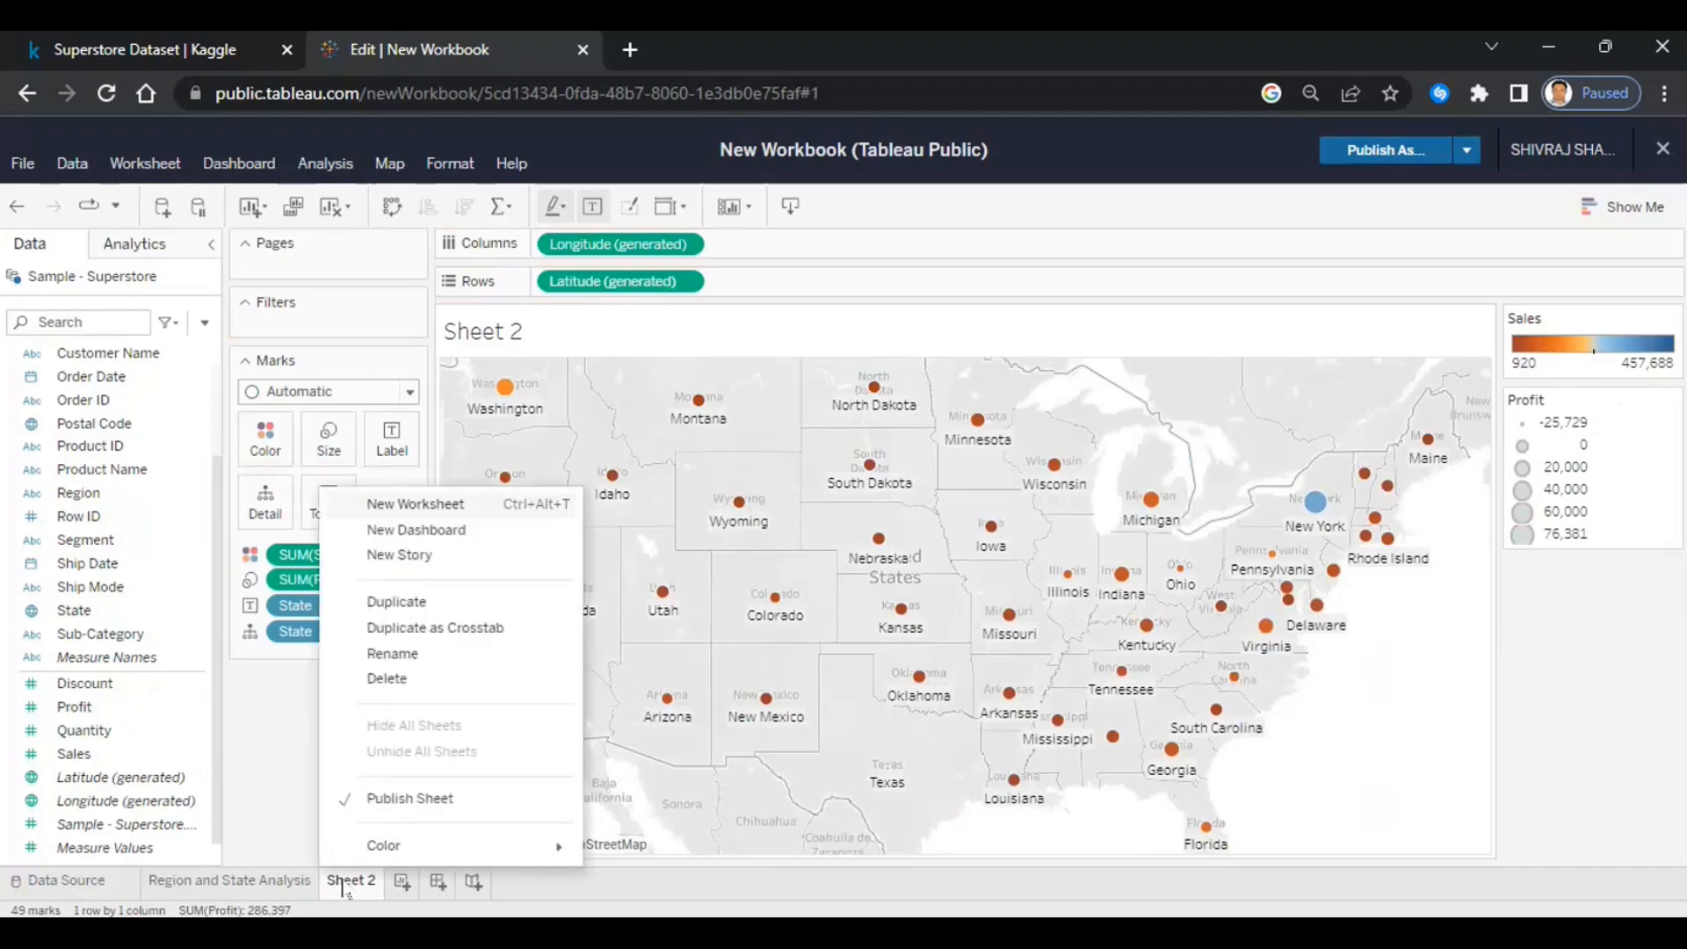
pyautogui.click(382, 655)
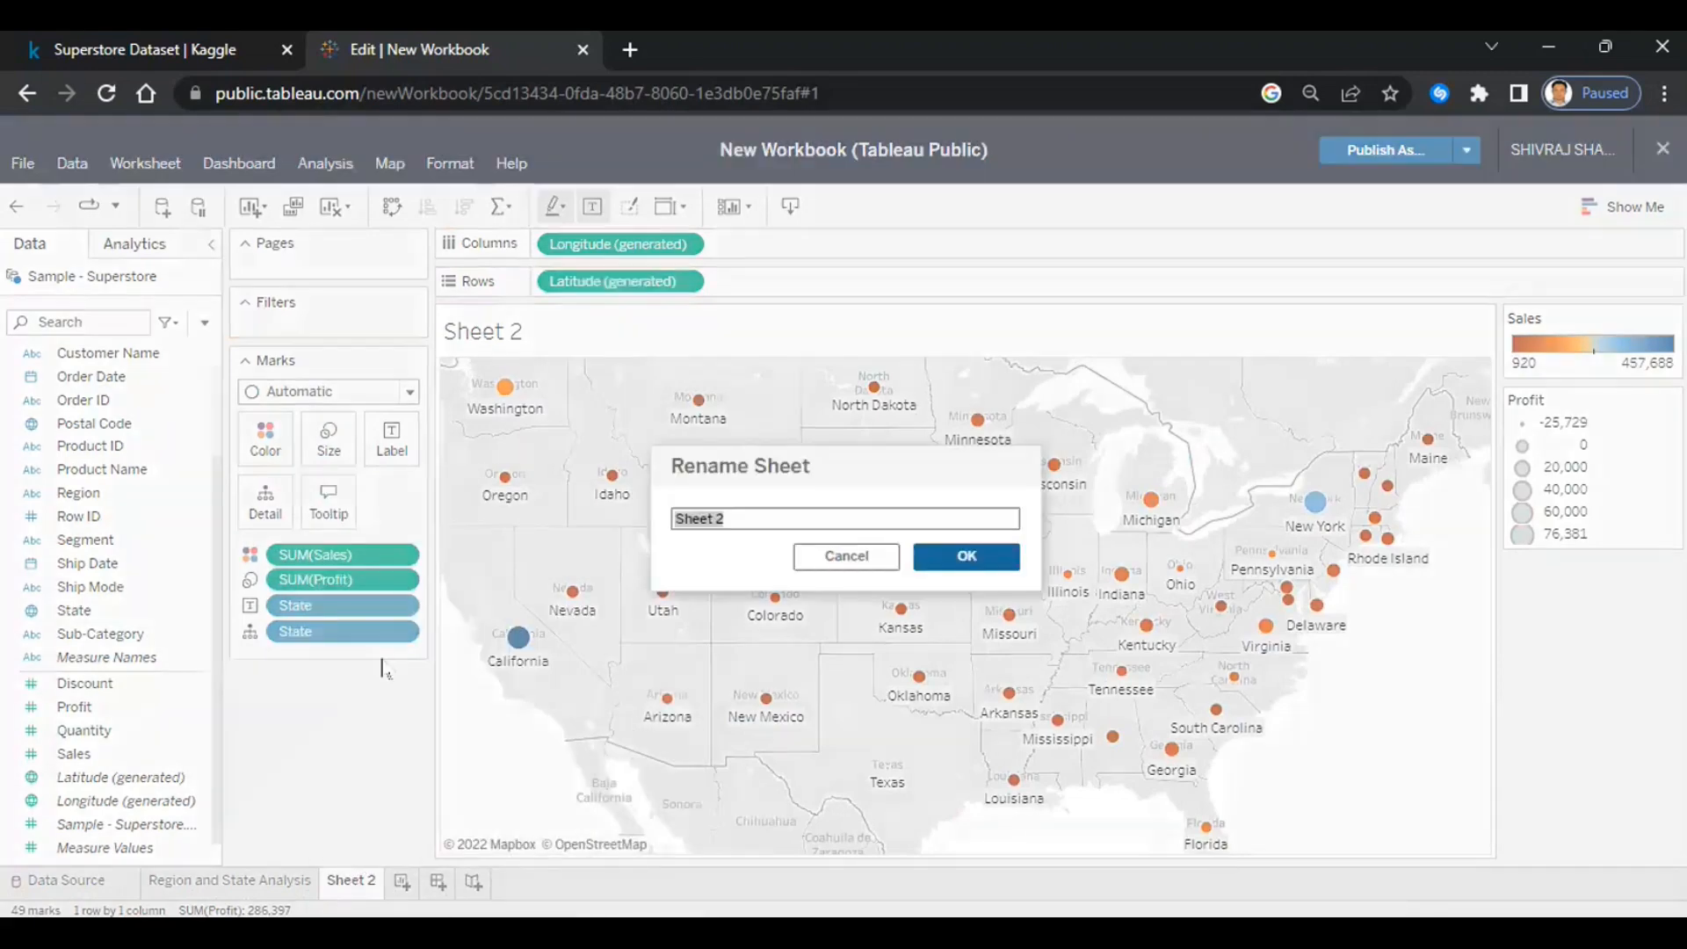
pyautogui.write('Profit by state')
pyautogui.click(976, 562)
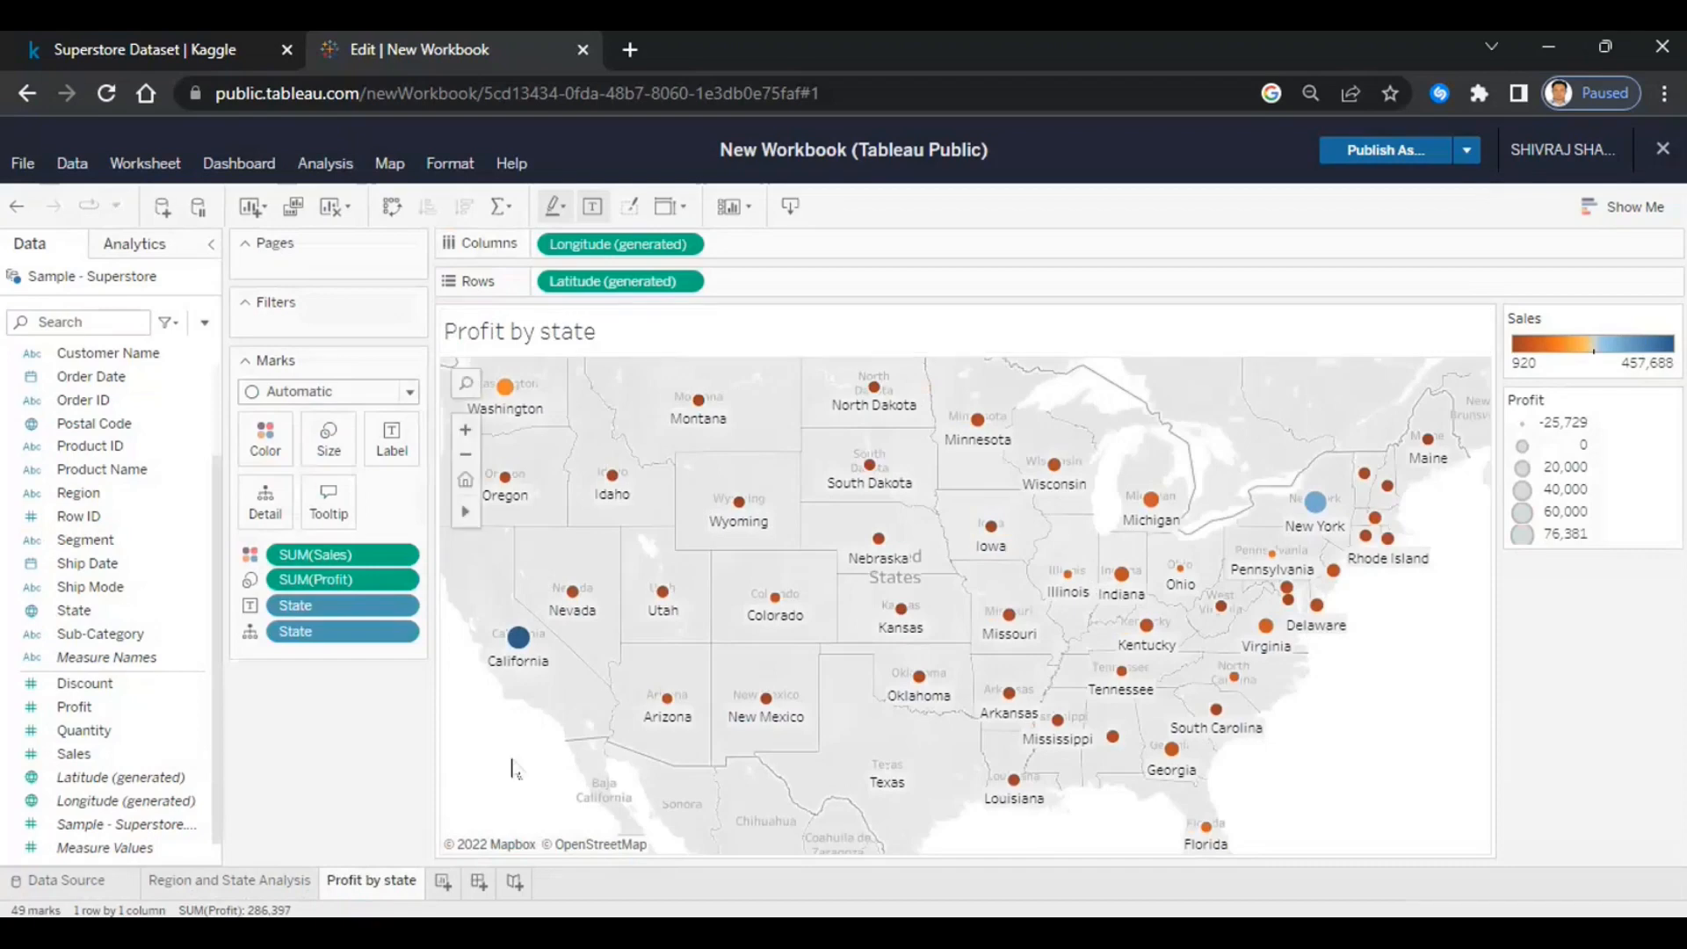
# - Create Sheet 3, glance at the two existing sheets, then return to Sheet 3
pyautogui.click(442, 879)
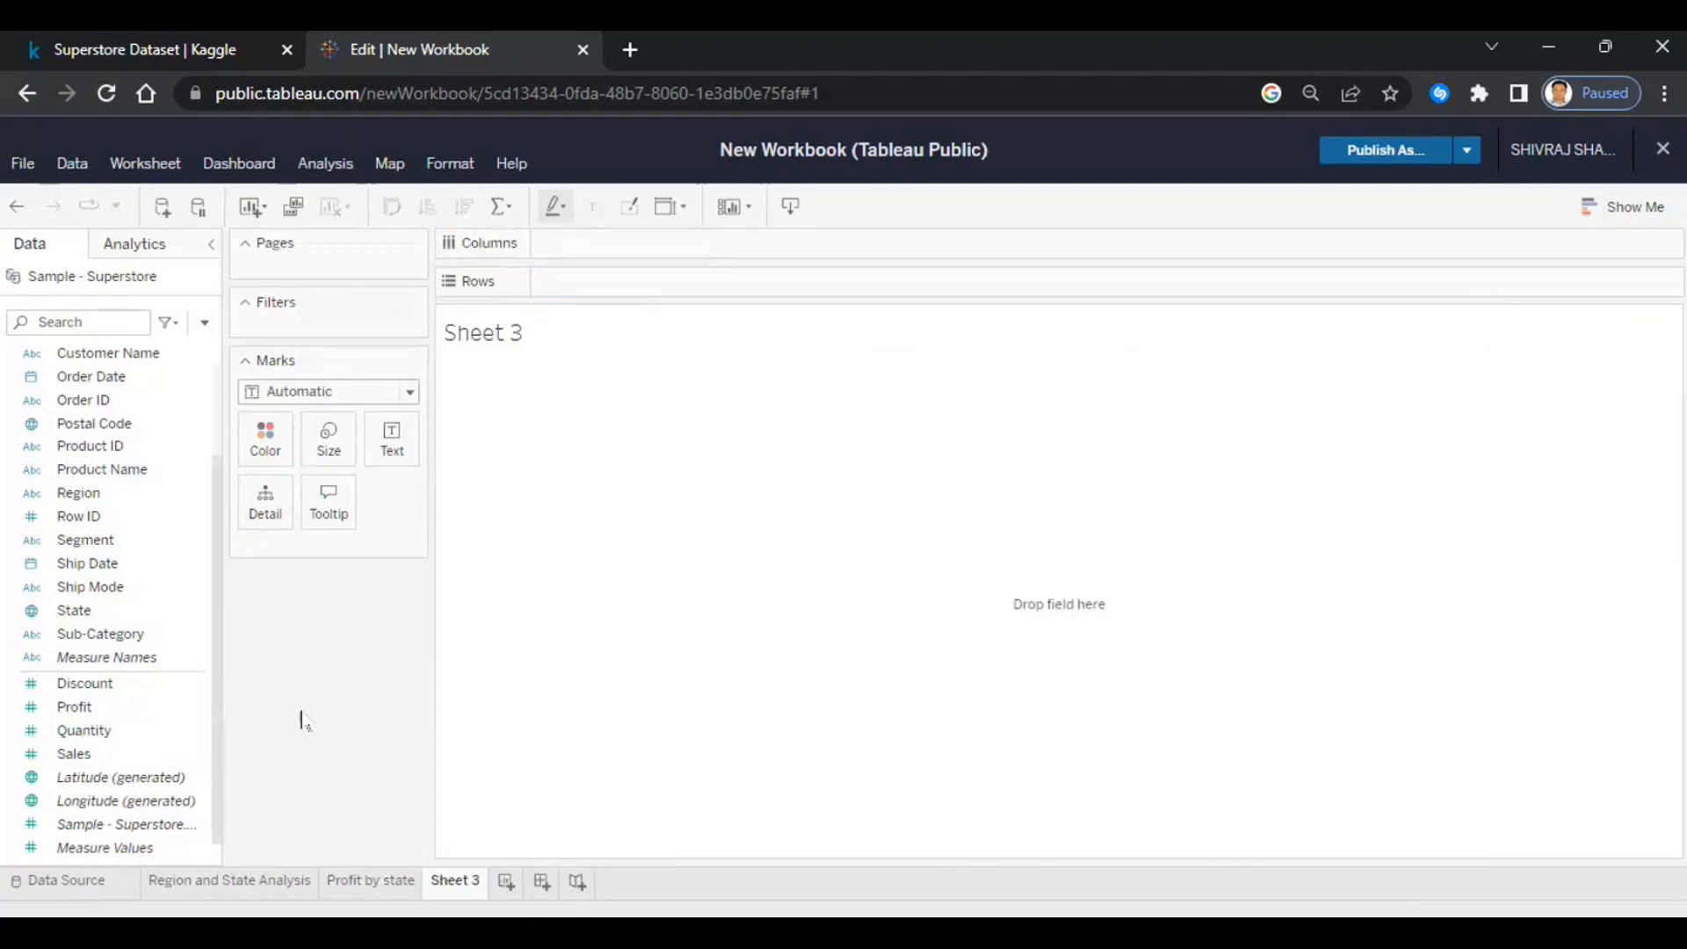
pyautogui.click(269, 879)
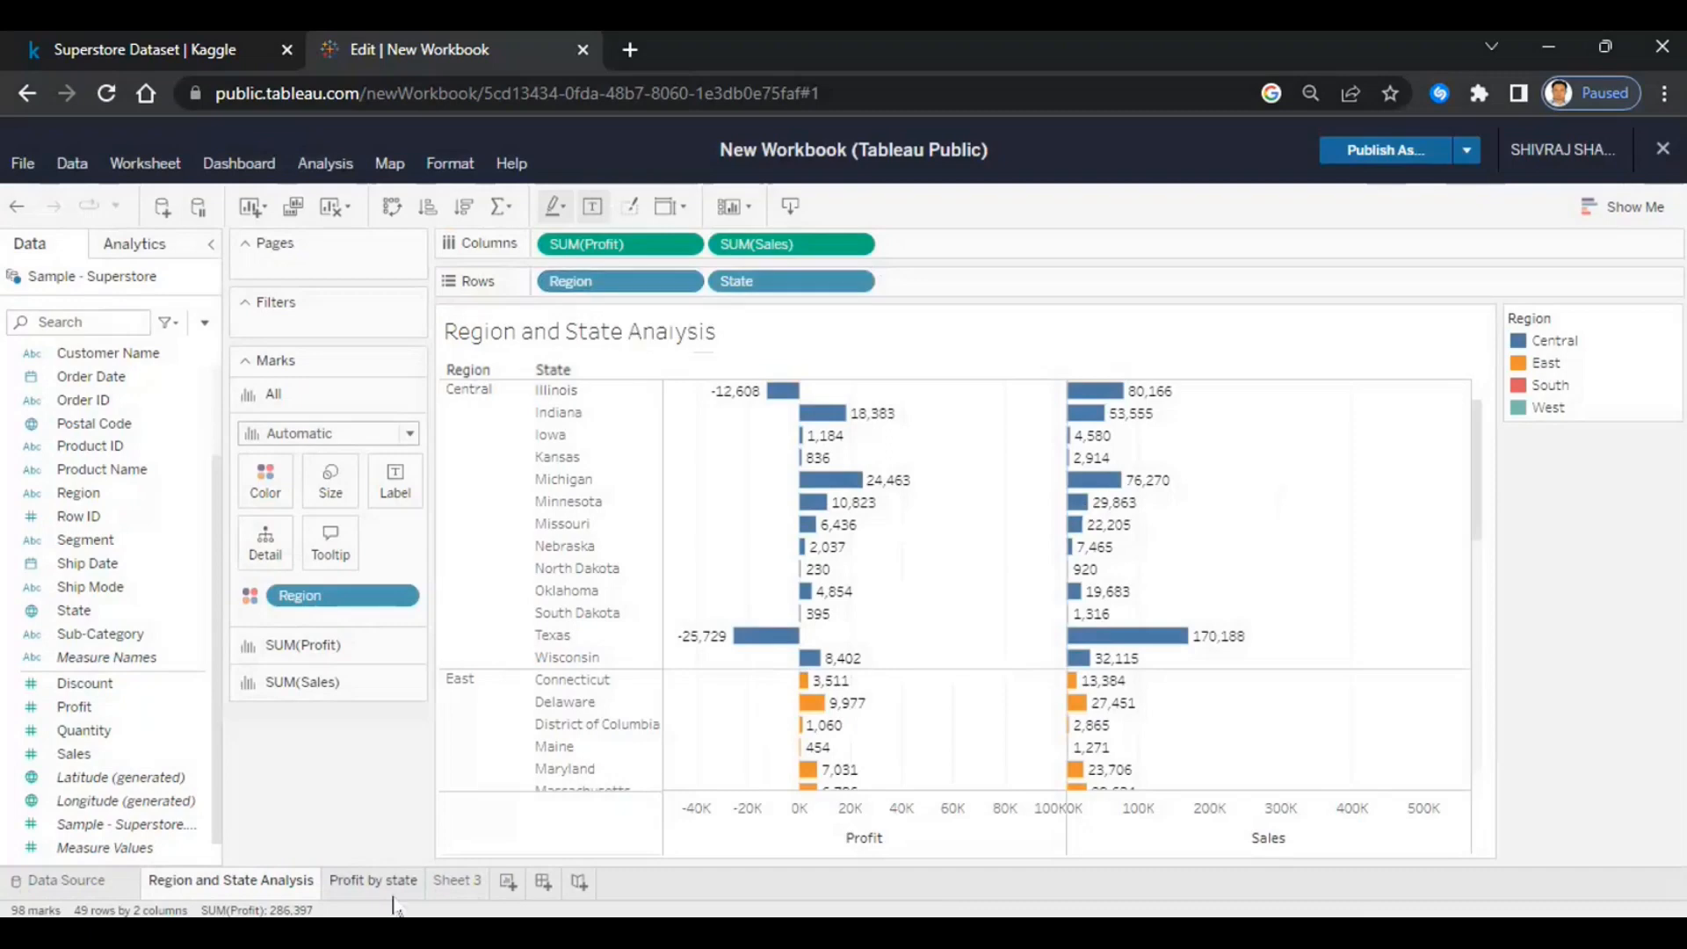
pyautogui.click(370, 880)
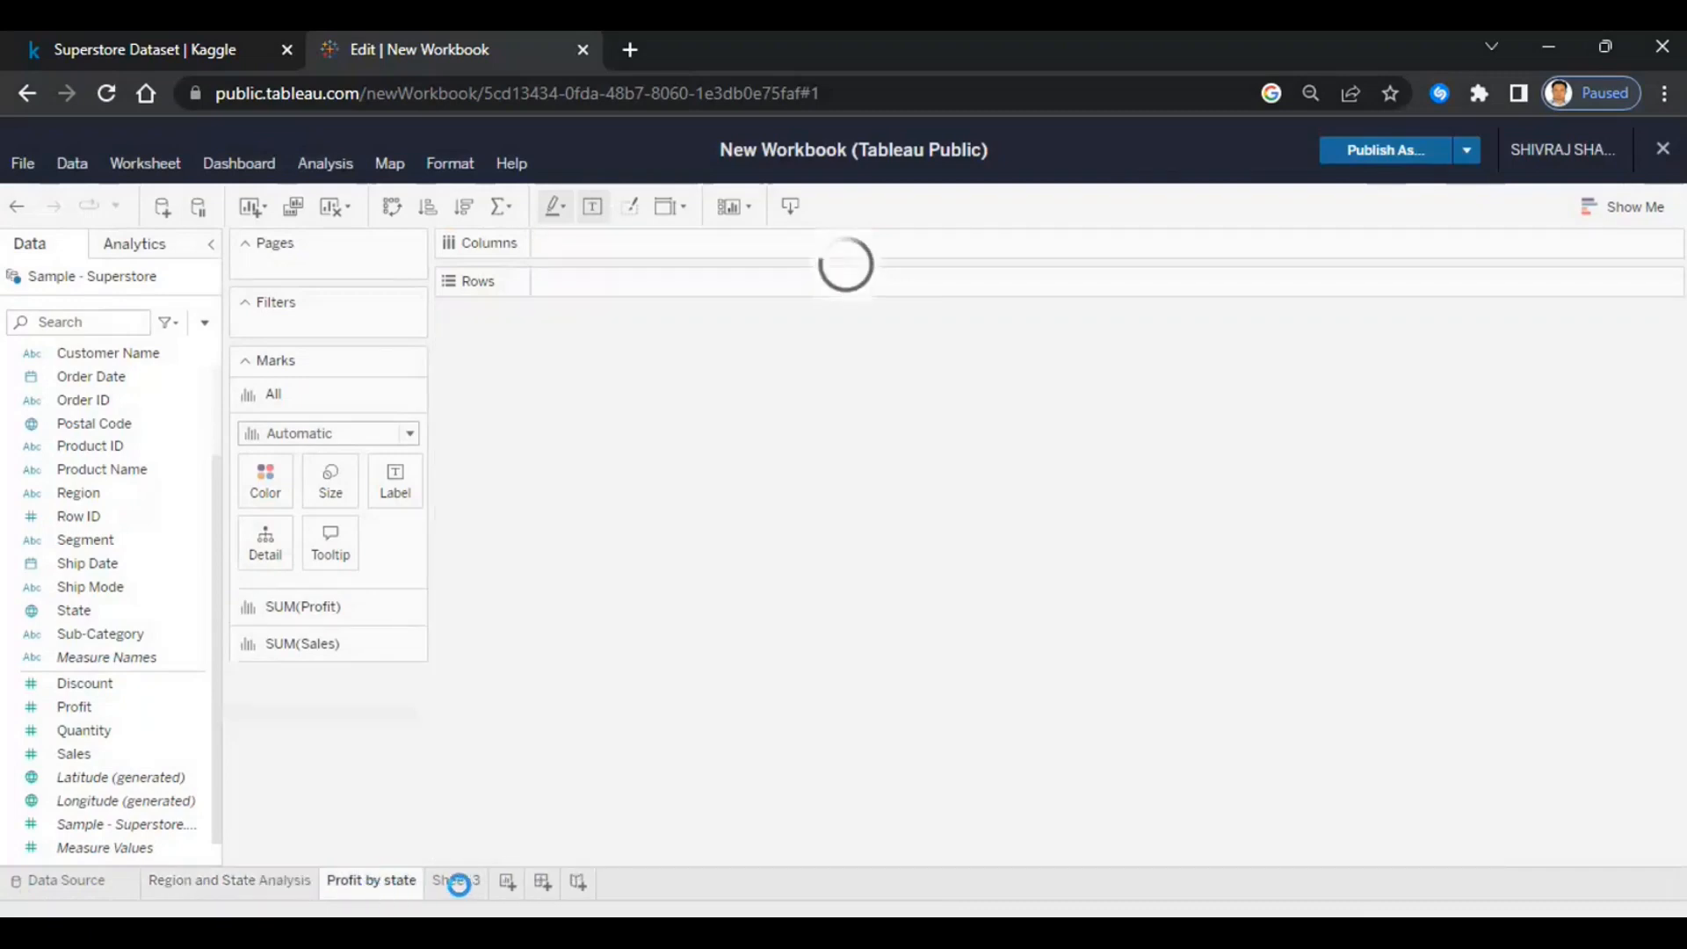
pyautogui.click(456, 882)
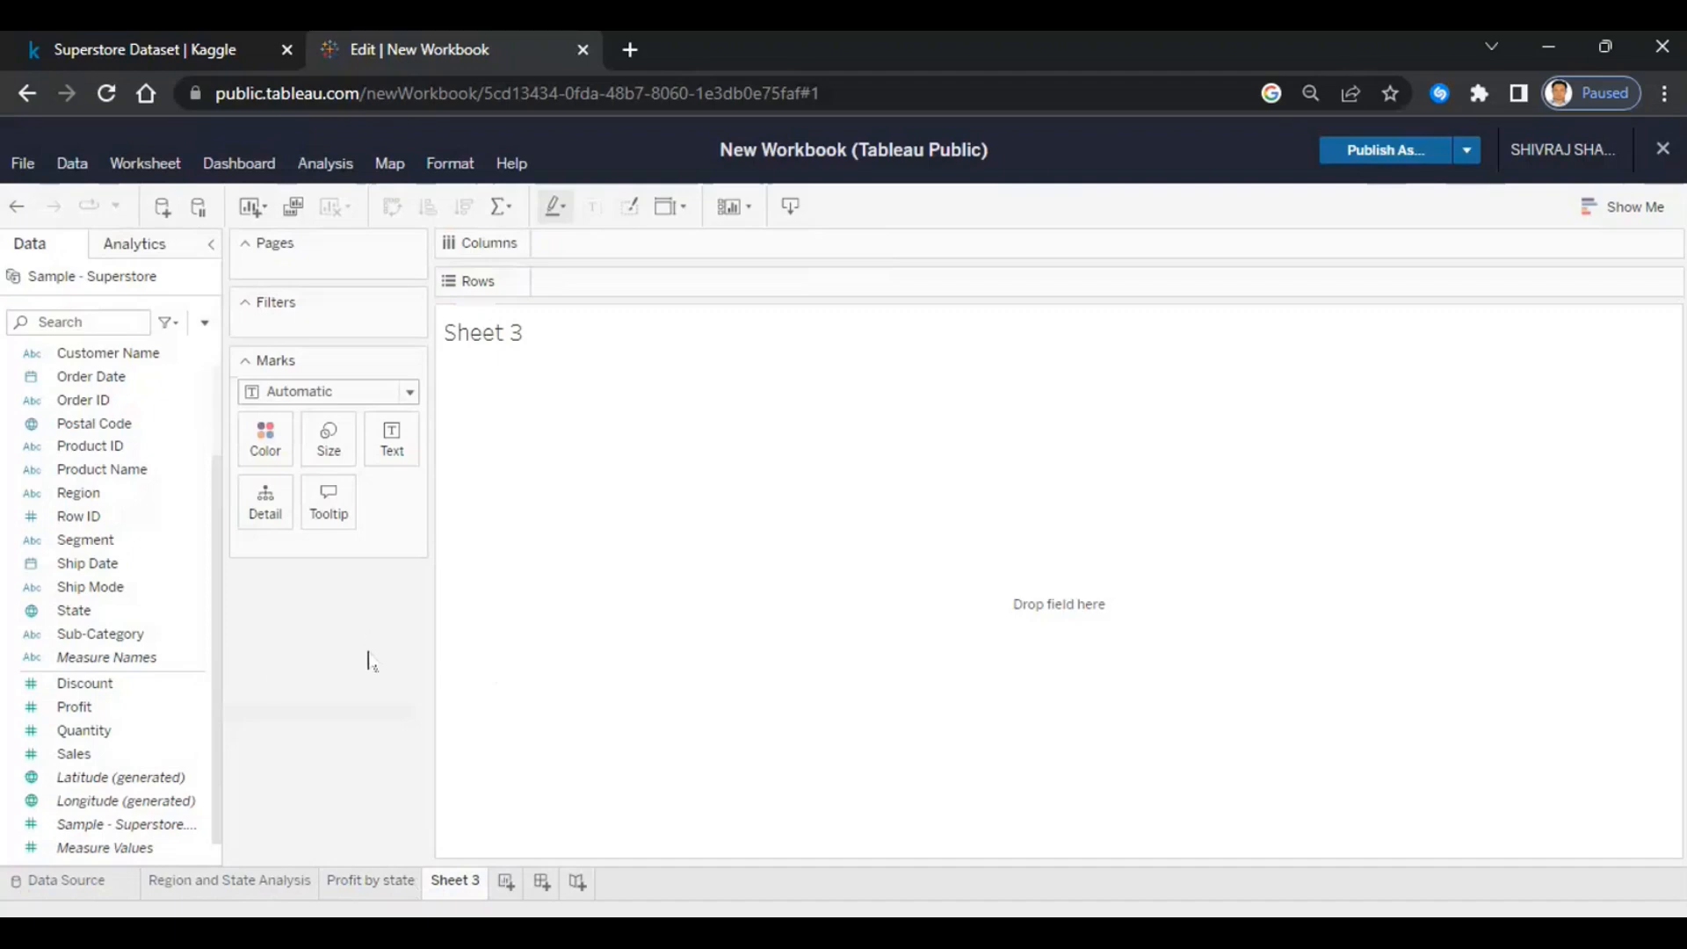
# - Put Sub-Category on Columns with Sales and Profit as separate bar rows on Sheet 3
pyautogui.click(95, 636)
pyautogui.moveTo(92, 642); pyautogui.dragTo(615, 246)
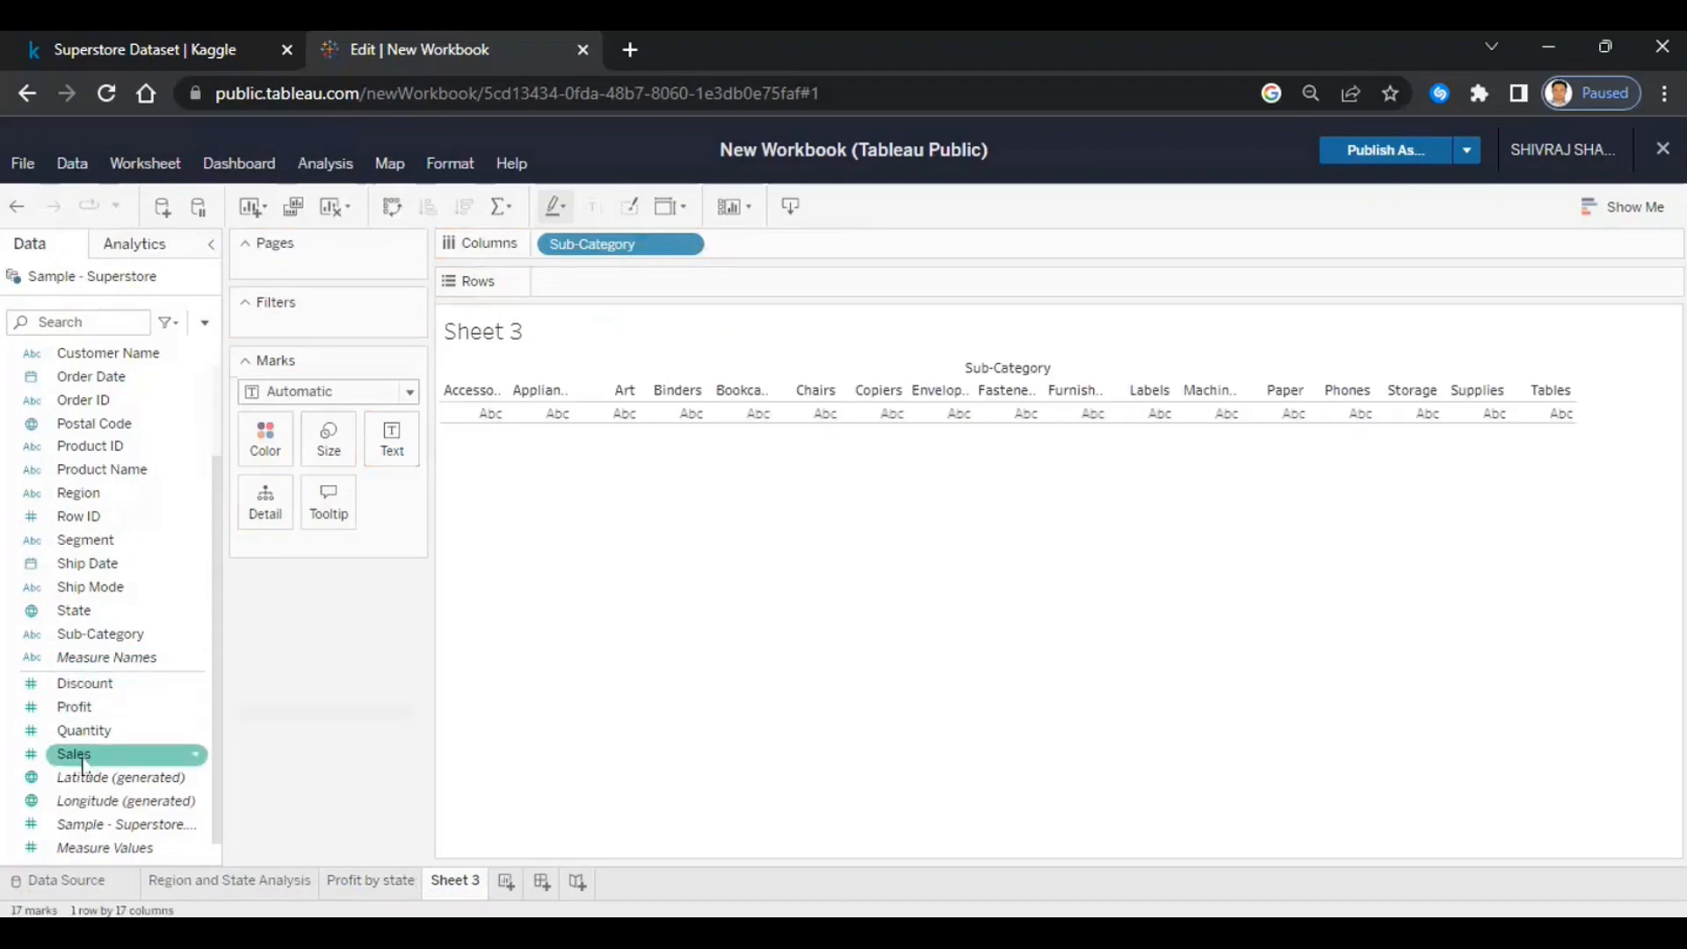
pyautogui.moveTo(74, 753); pyautogui.dragTo(615, 281)
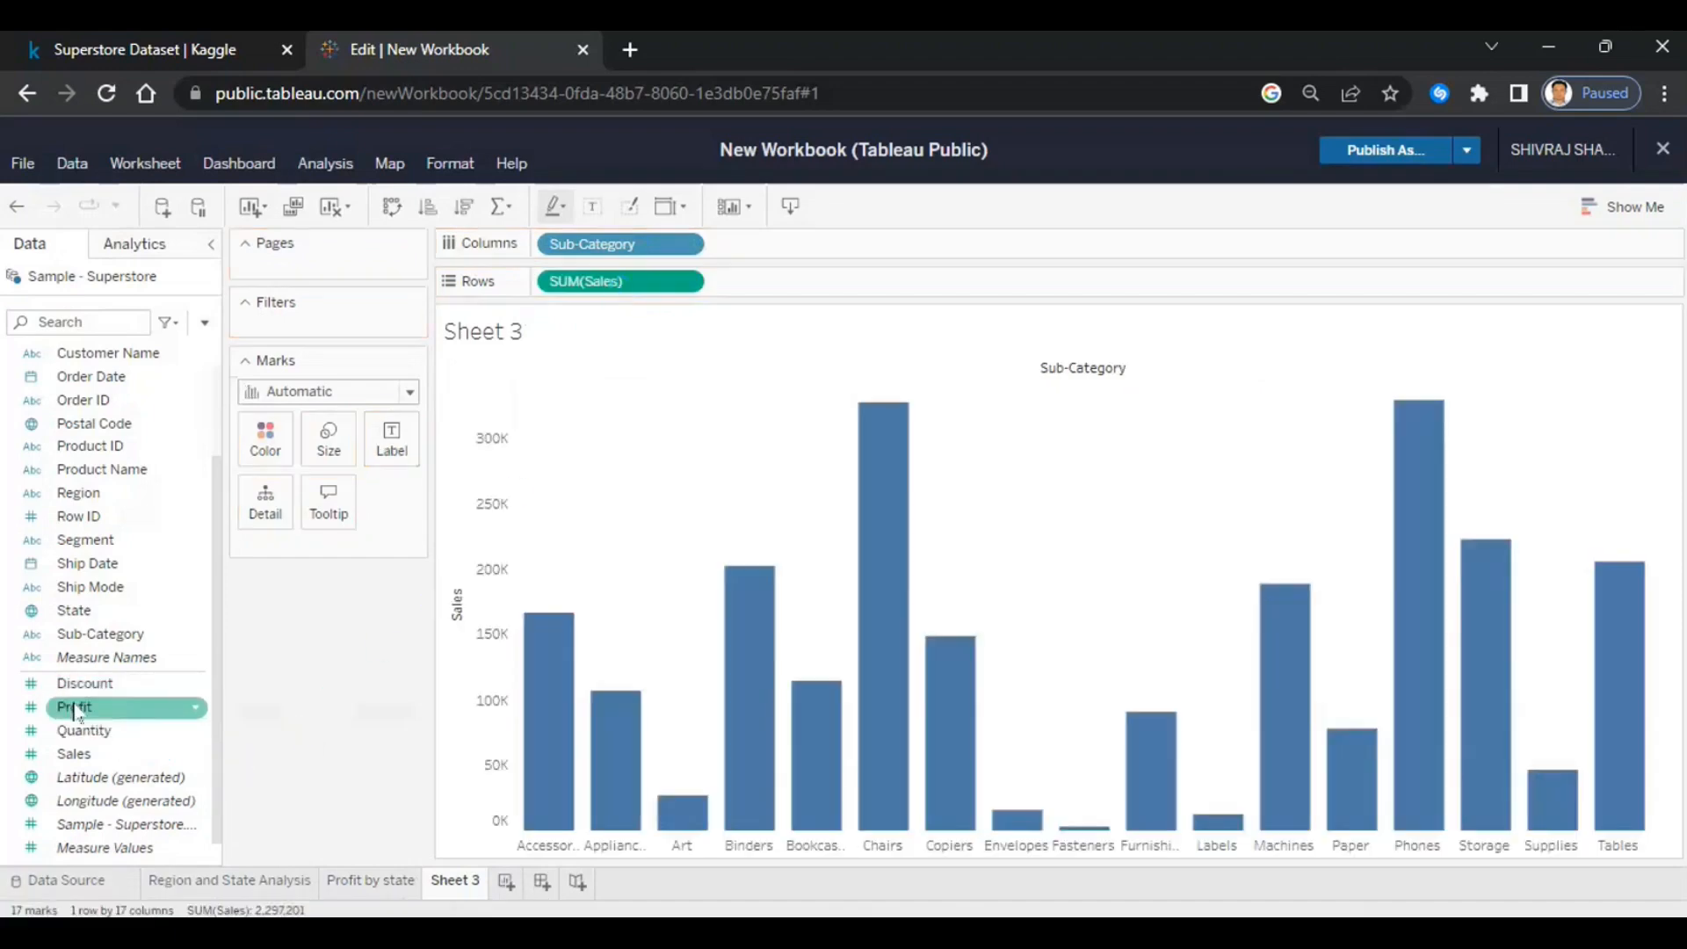
pyautogui.moveTo(74, 709); pyautogui.dragTo(811, 281)
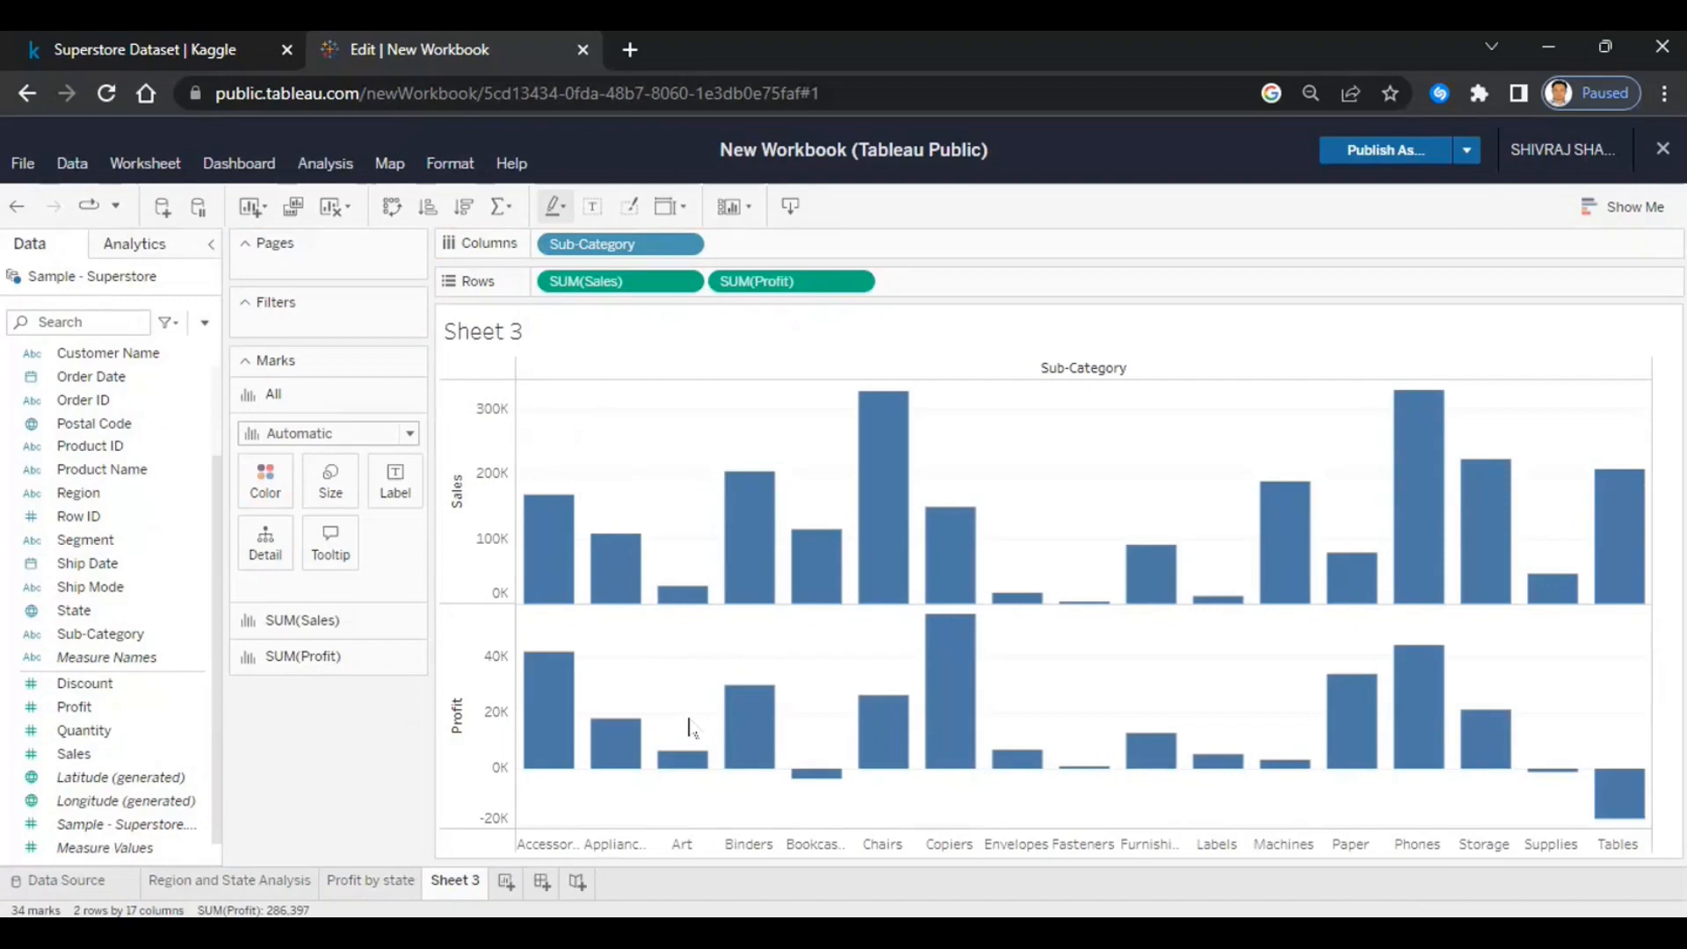
pyautogui.click(868, 281)
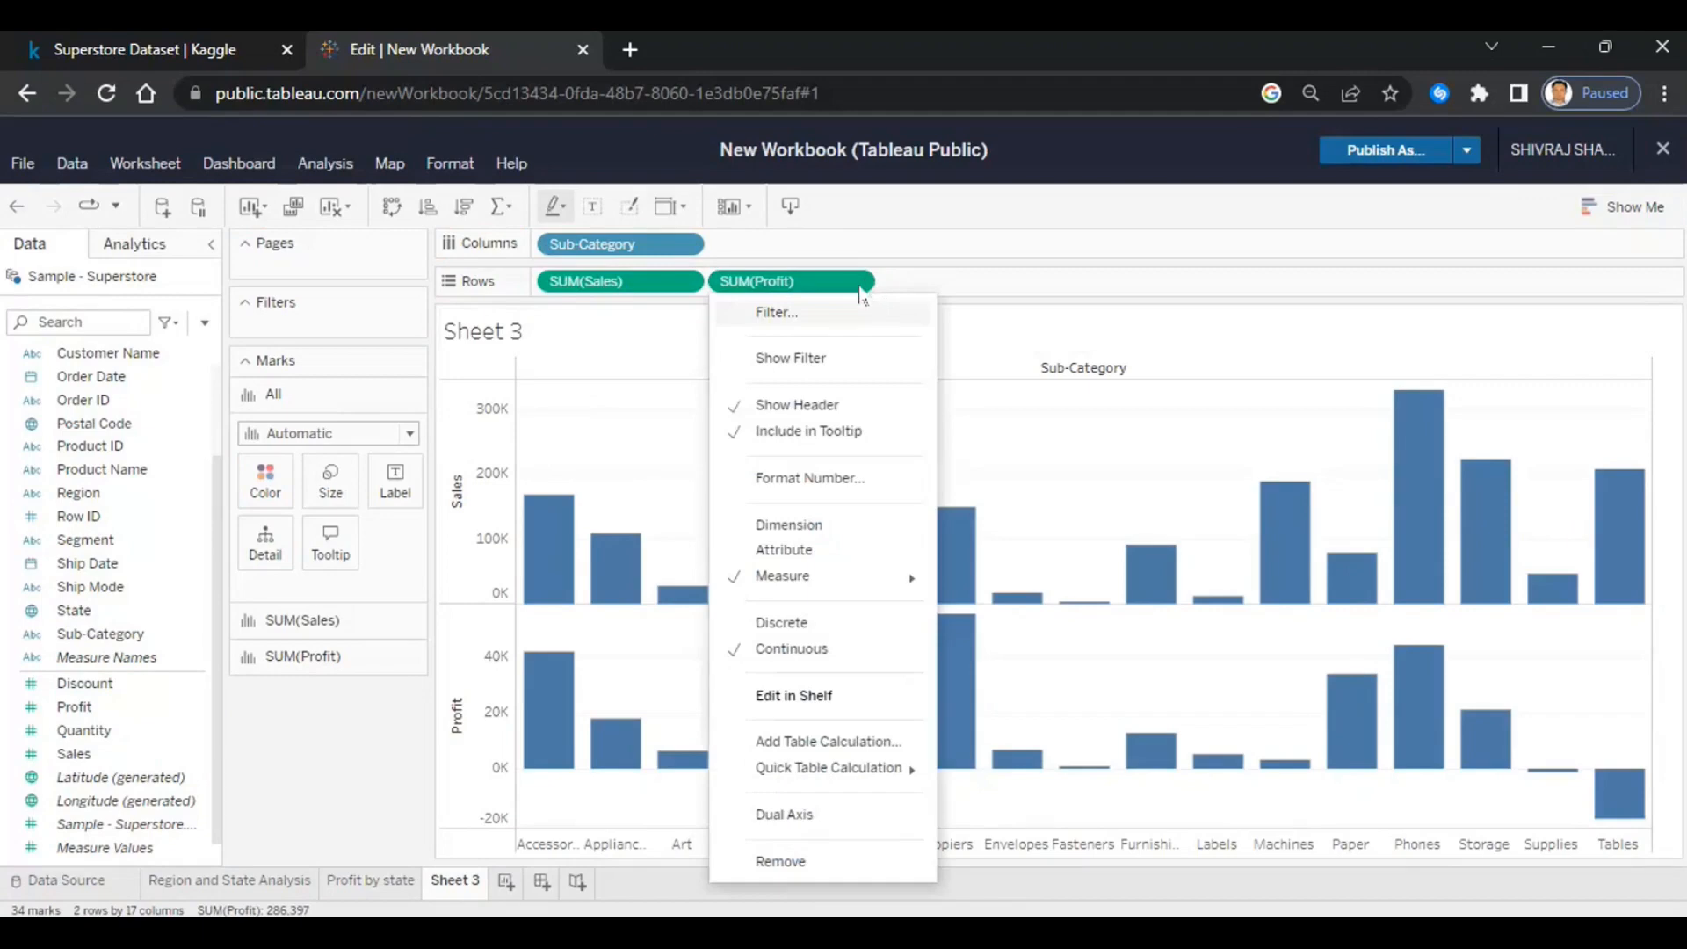
# - Switch SUM(Profit) to a dual axis so it overlays Sales
pyautogui.click(860, 293)
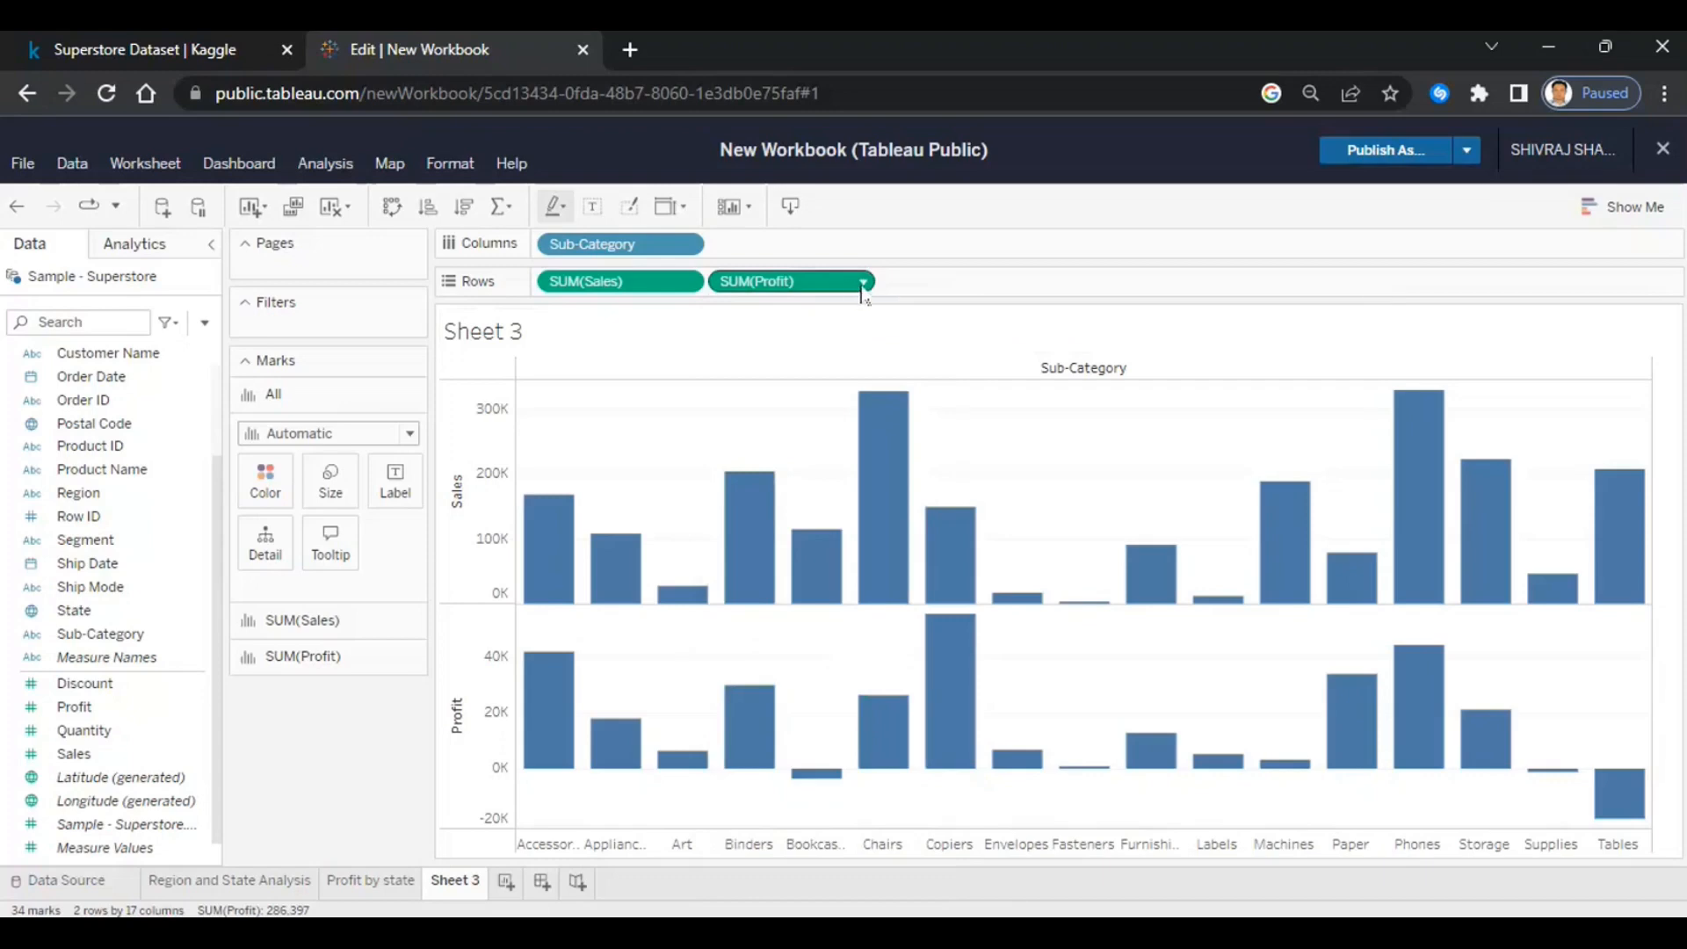
pyautogui.click(863, 283)
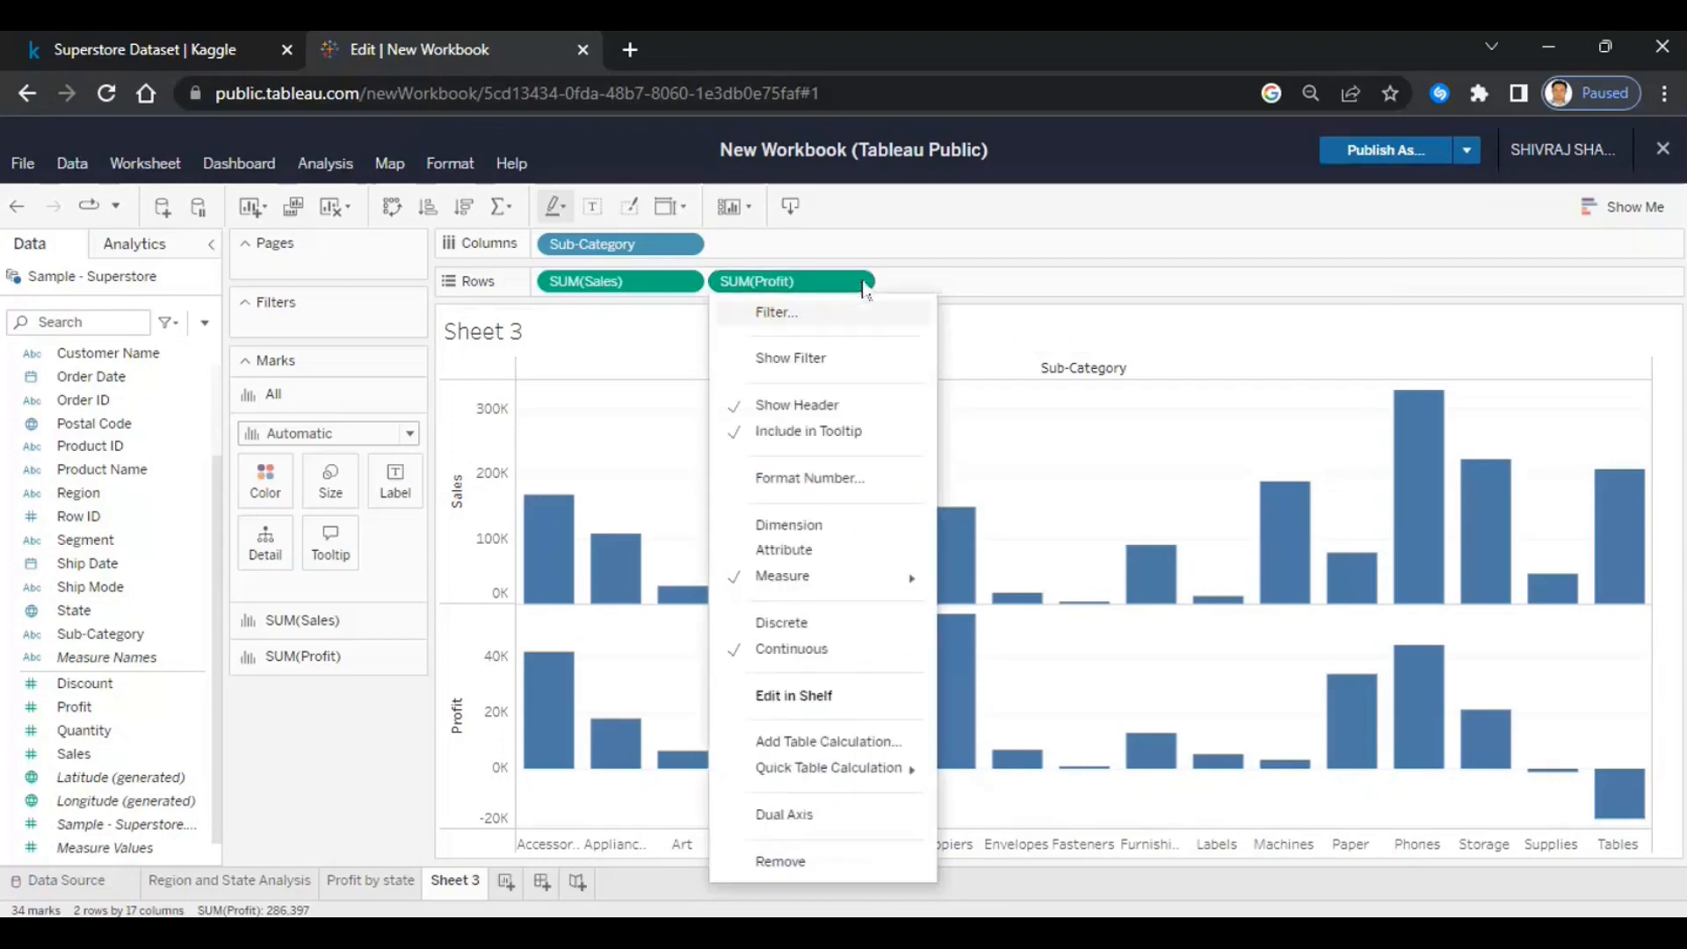
pyautogui.click(791, 816)
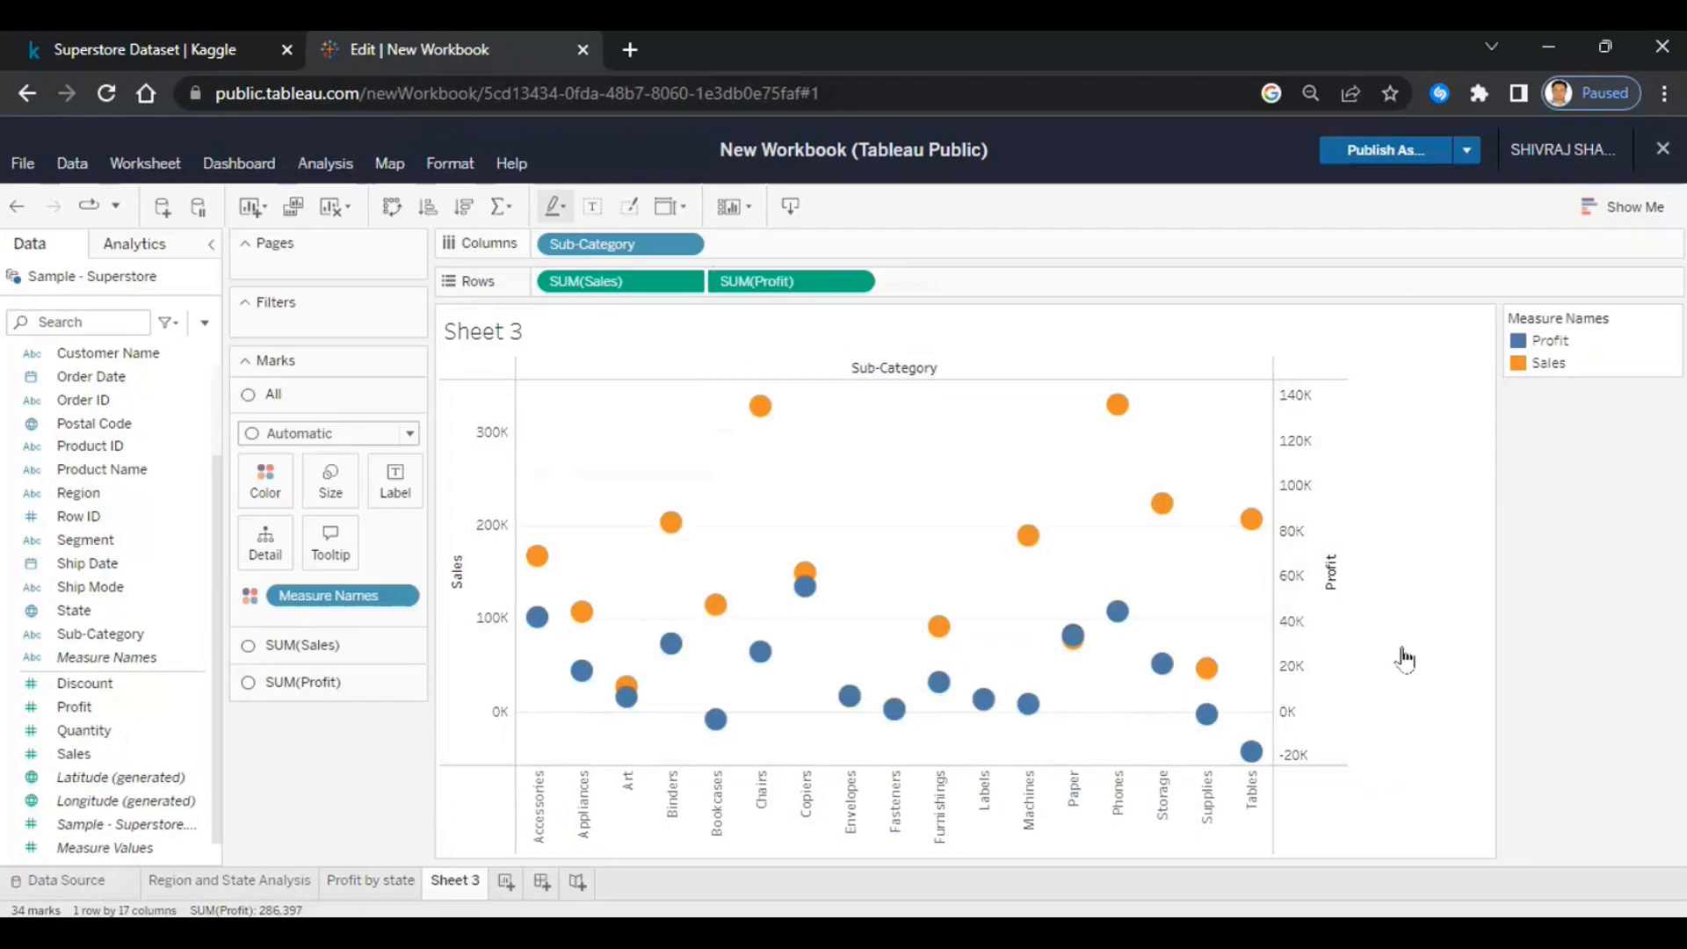
# - Synchronize the Profit axis with the Sales axis on one 0K–300K scale
pyautogui.click(1305, 639)
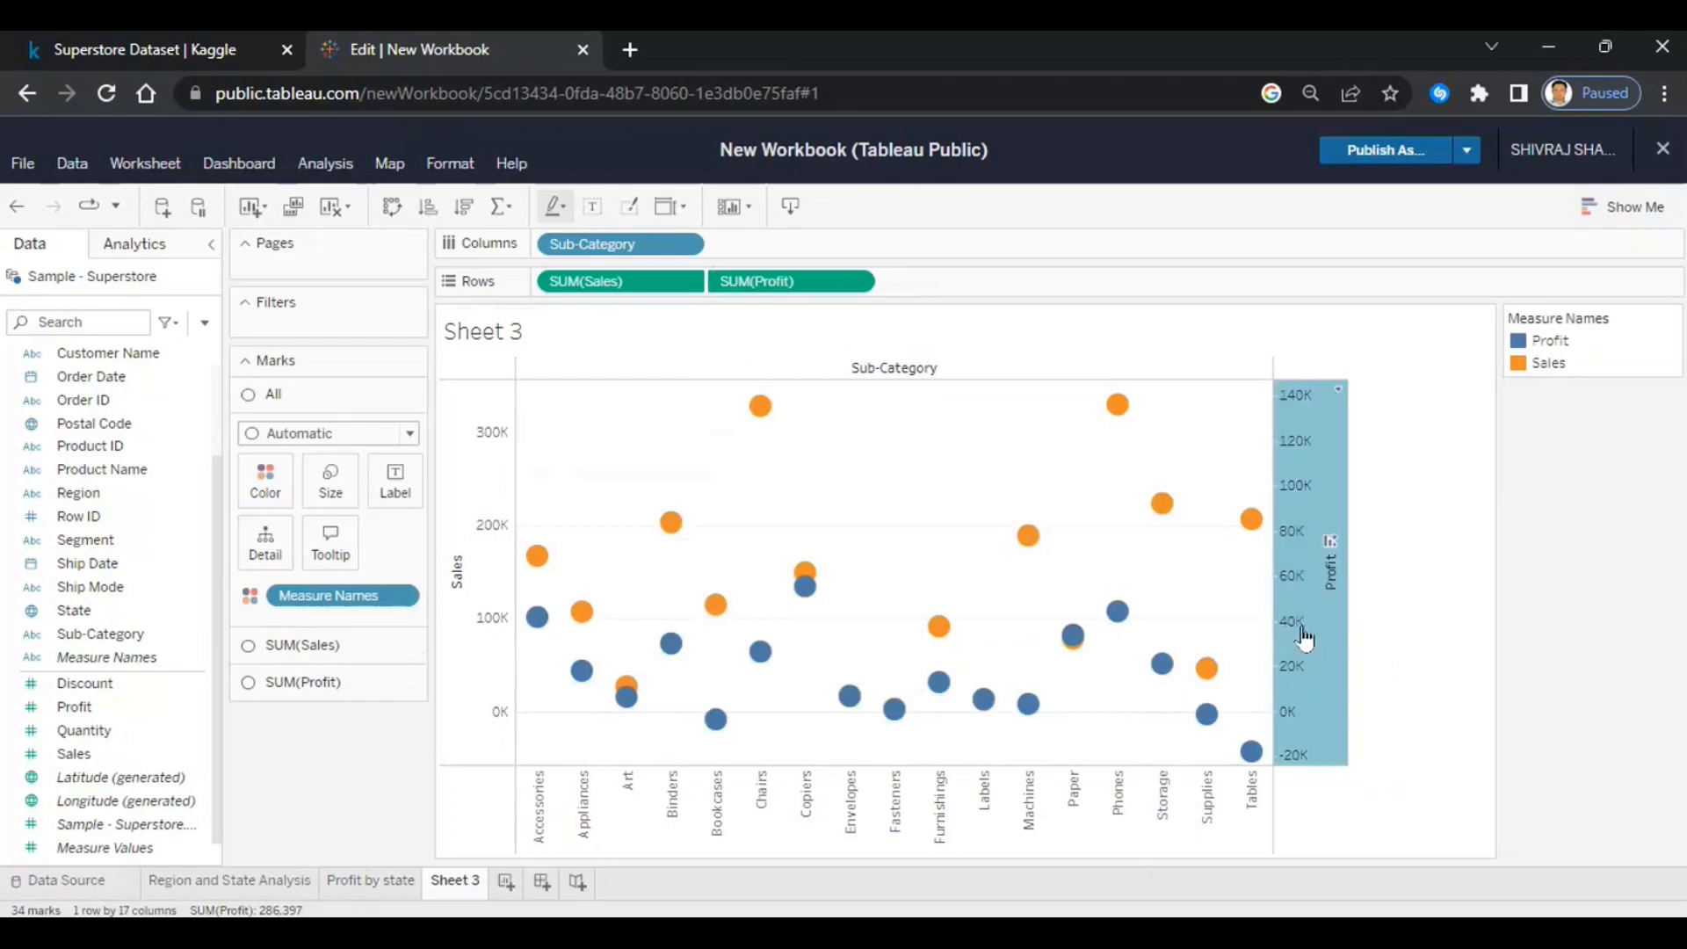
pyautogui.rightClick(1305, 639)
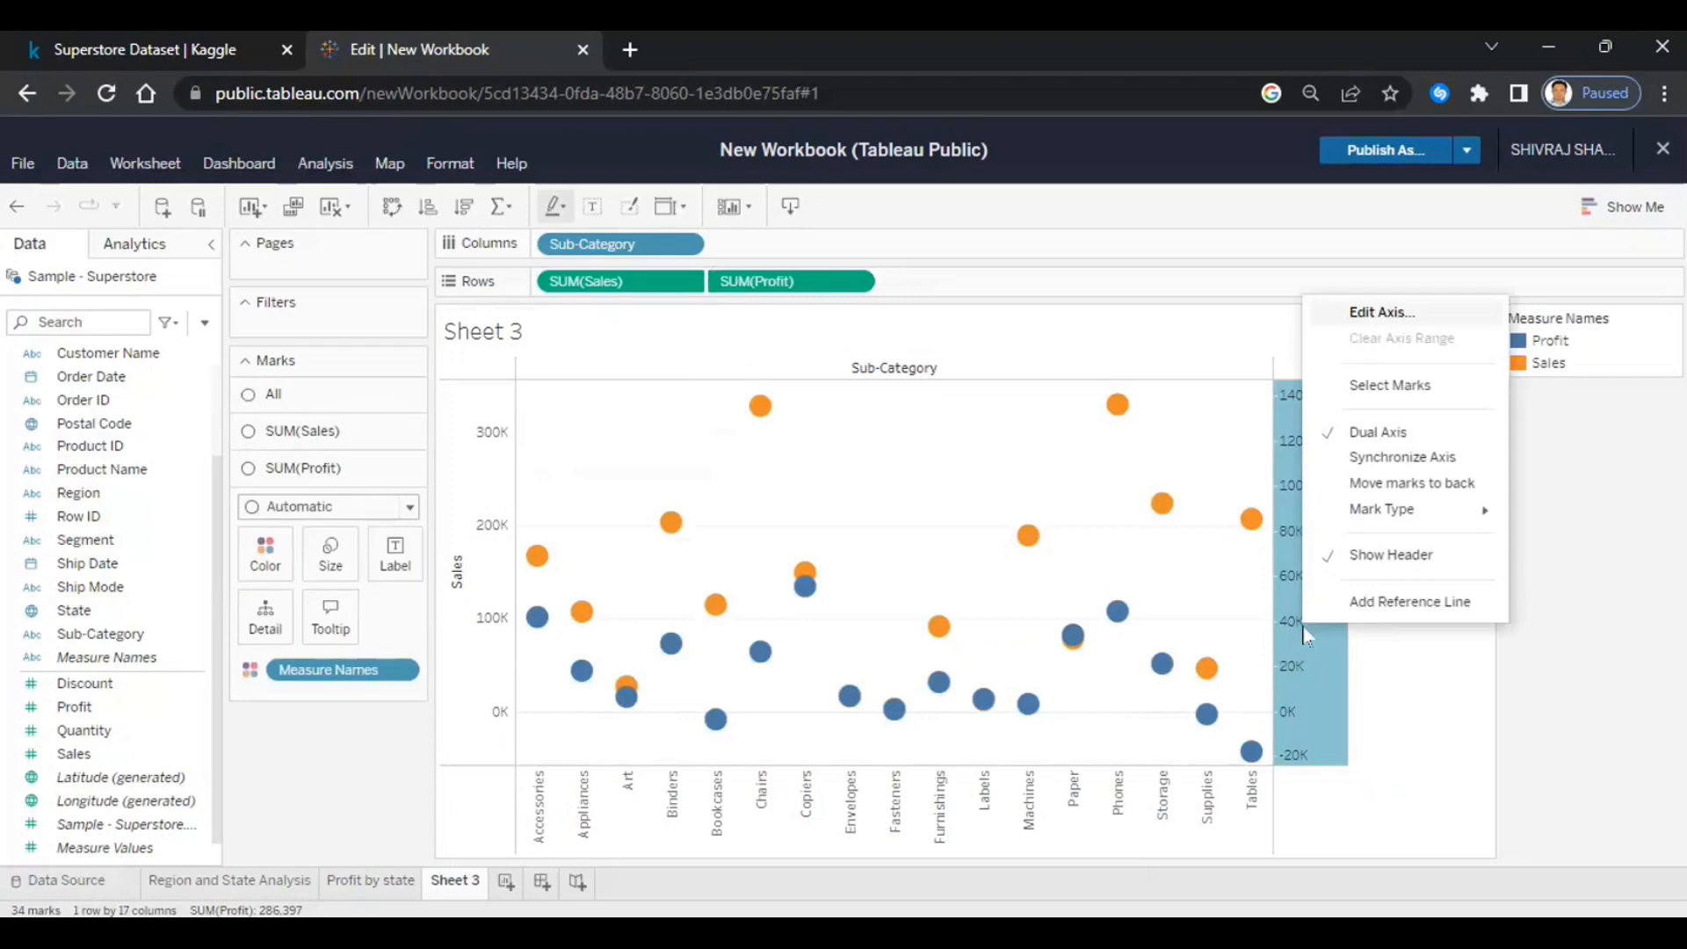
pyautogui.click(1372, 459)
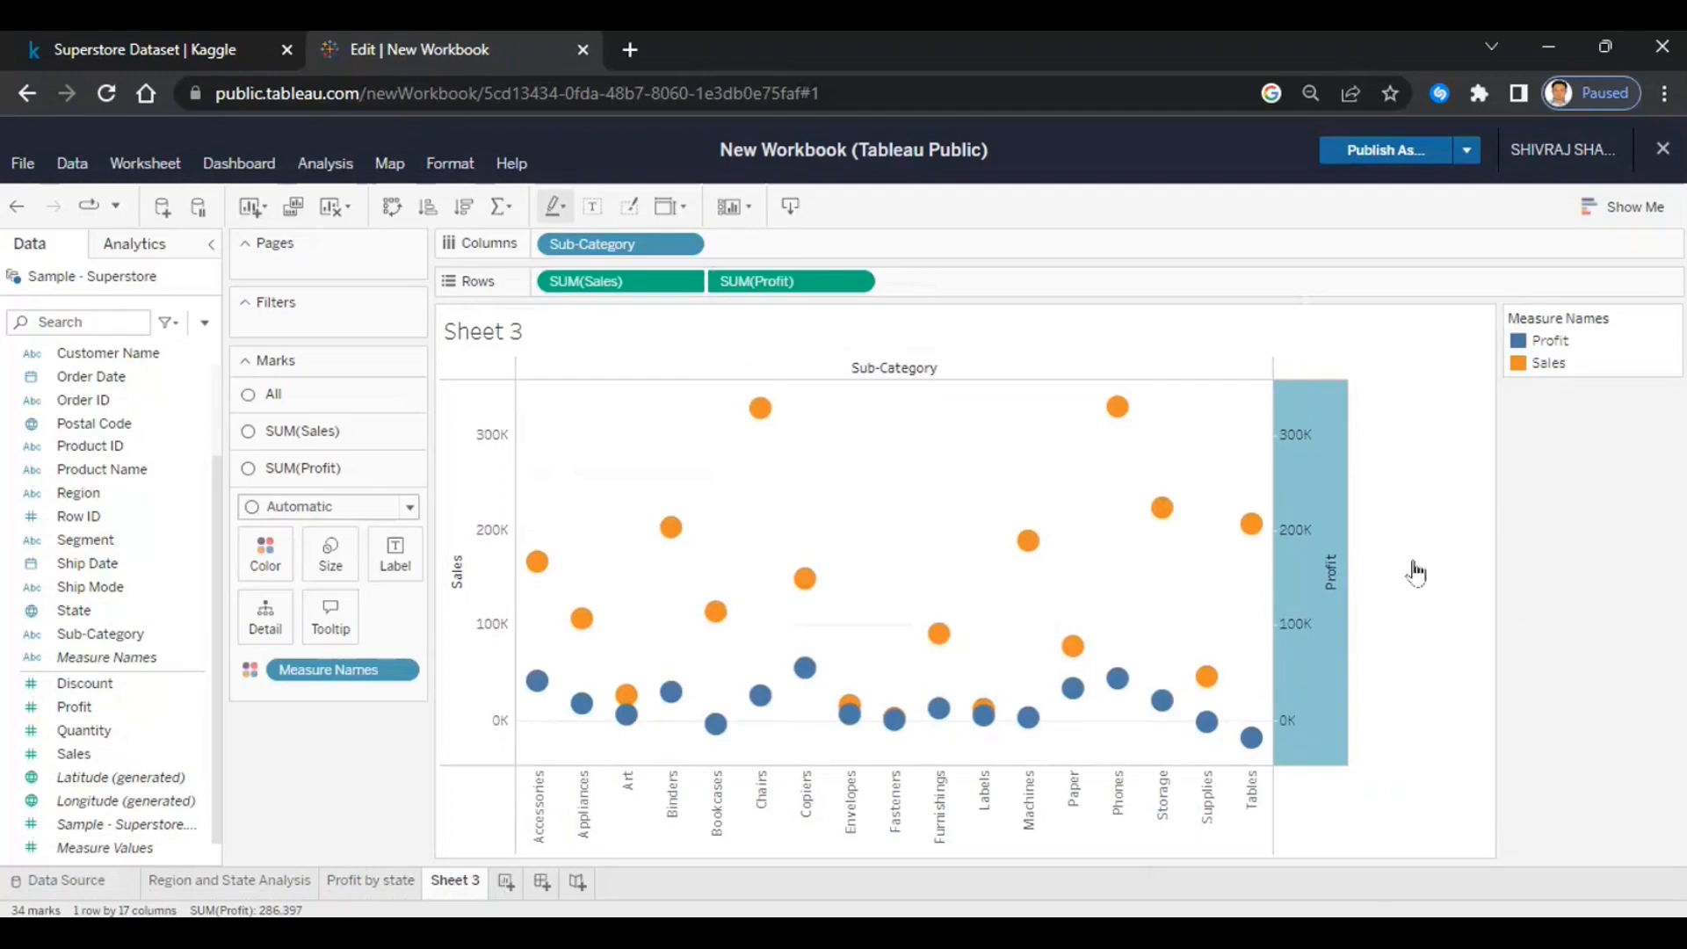
pyautogui.click(670, 207)
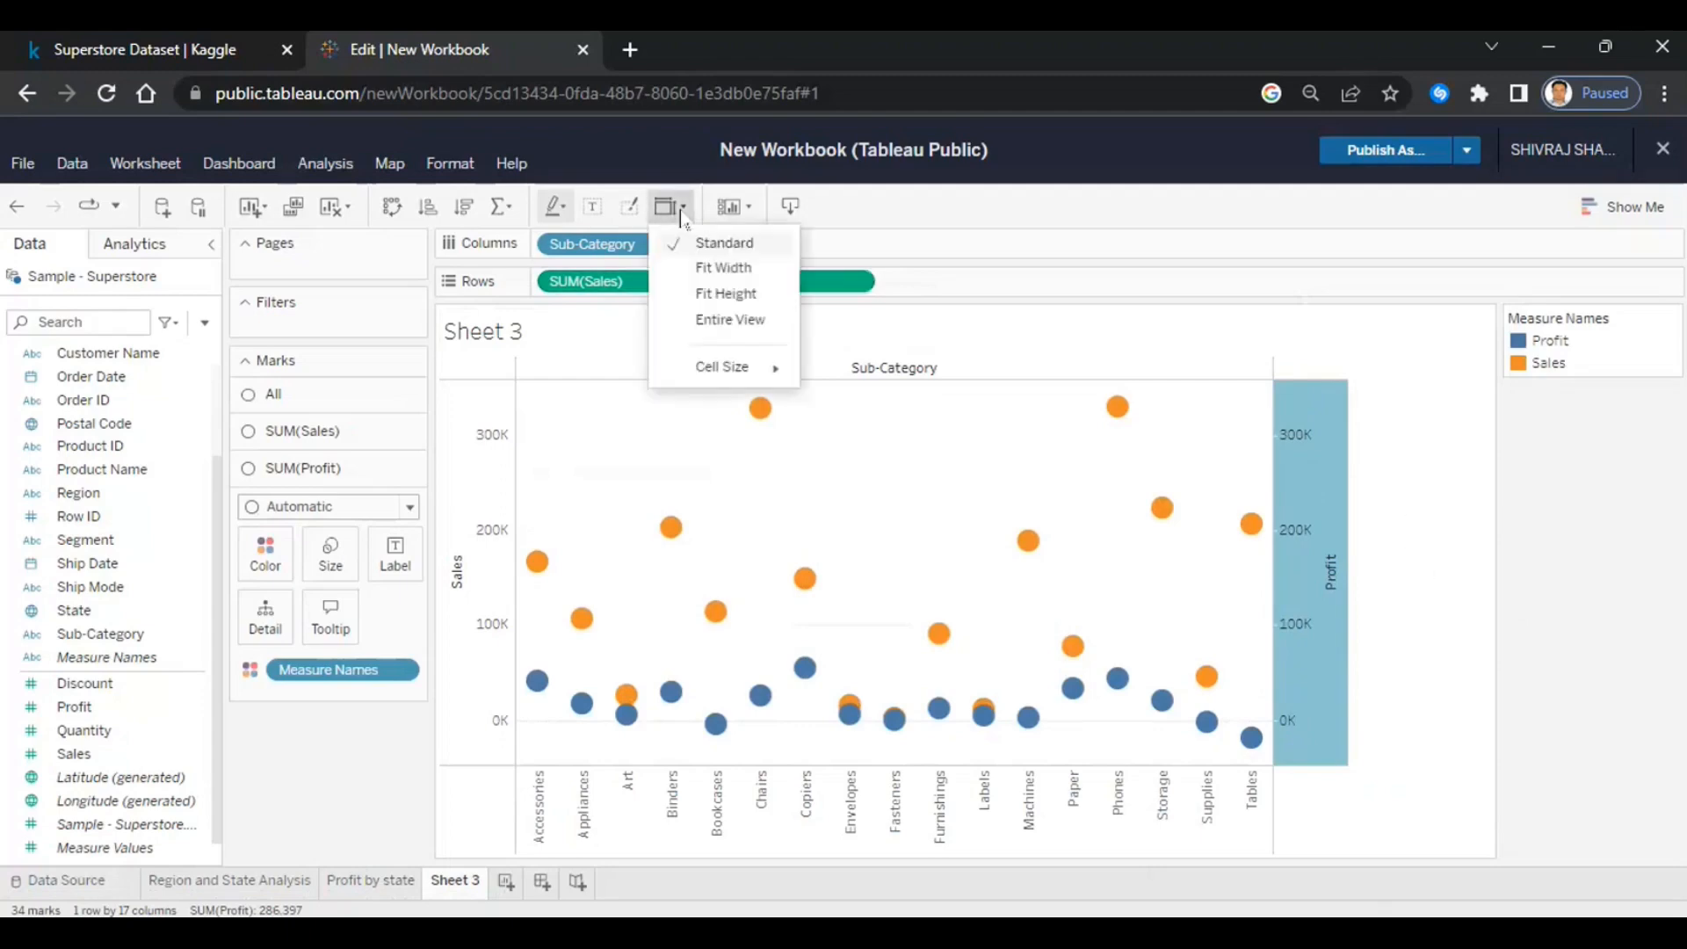
pyautogui.click(725, 320)
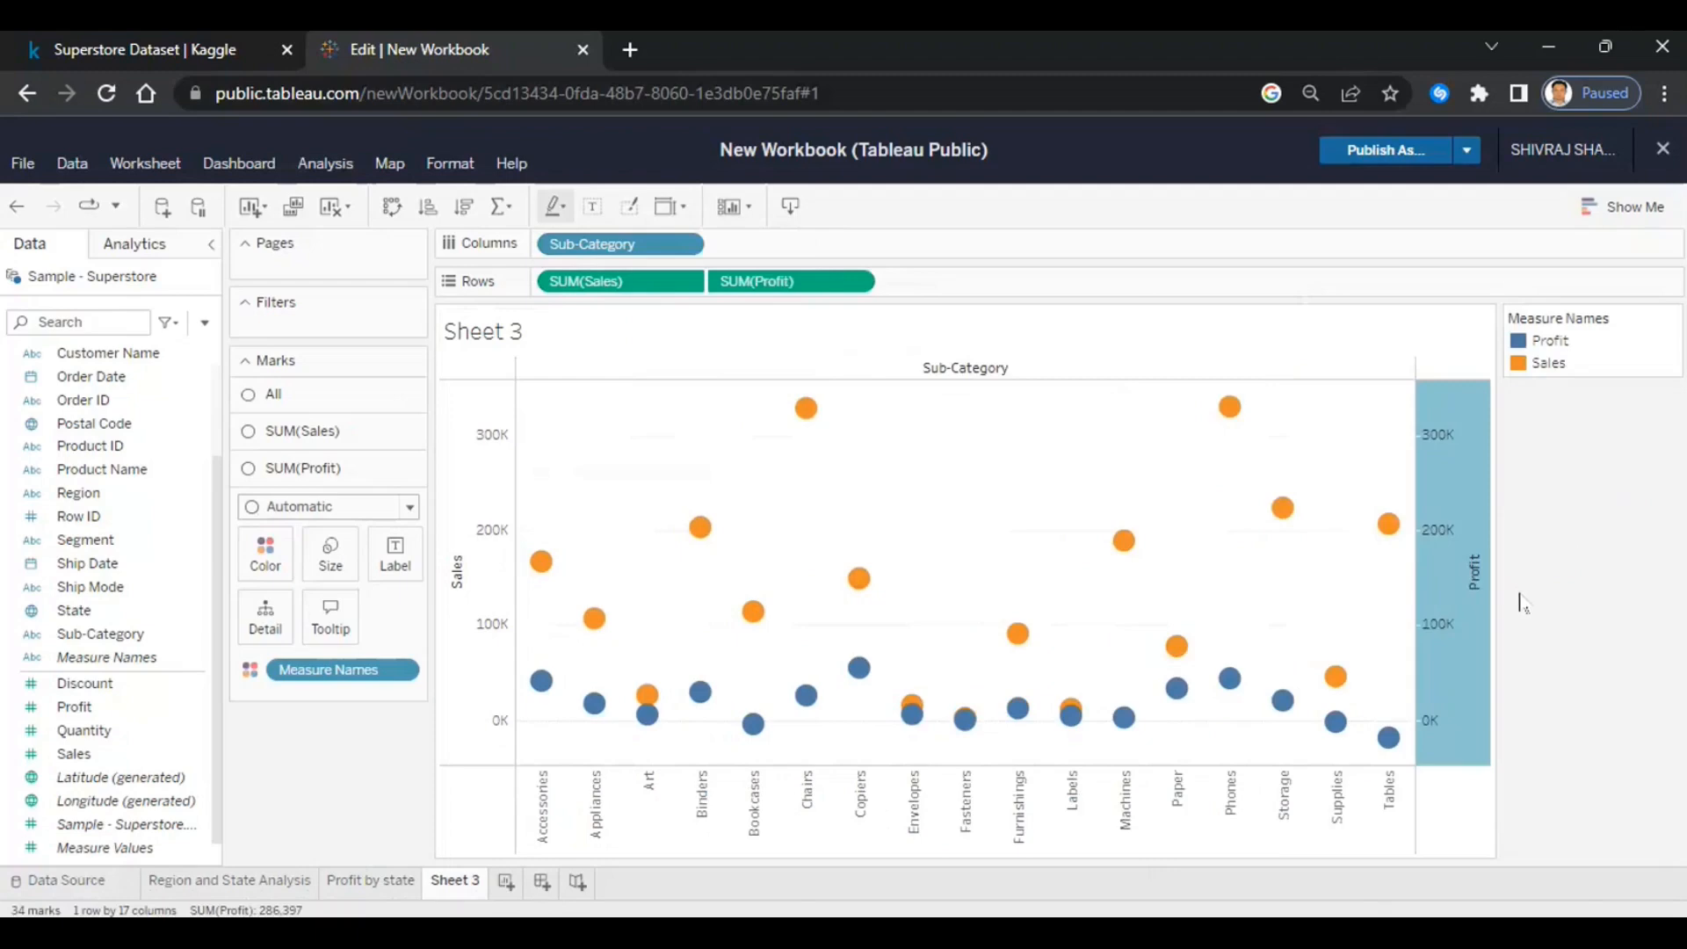
pyautogui.moveTo(1397, 752)
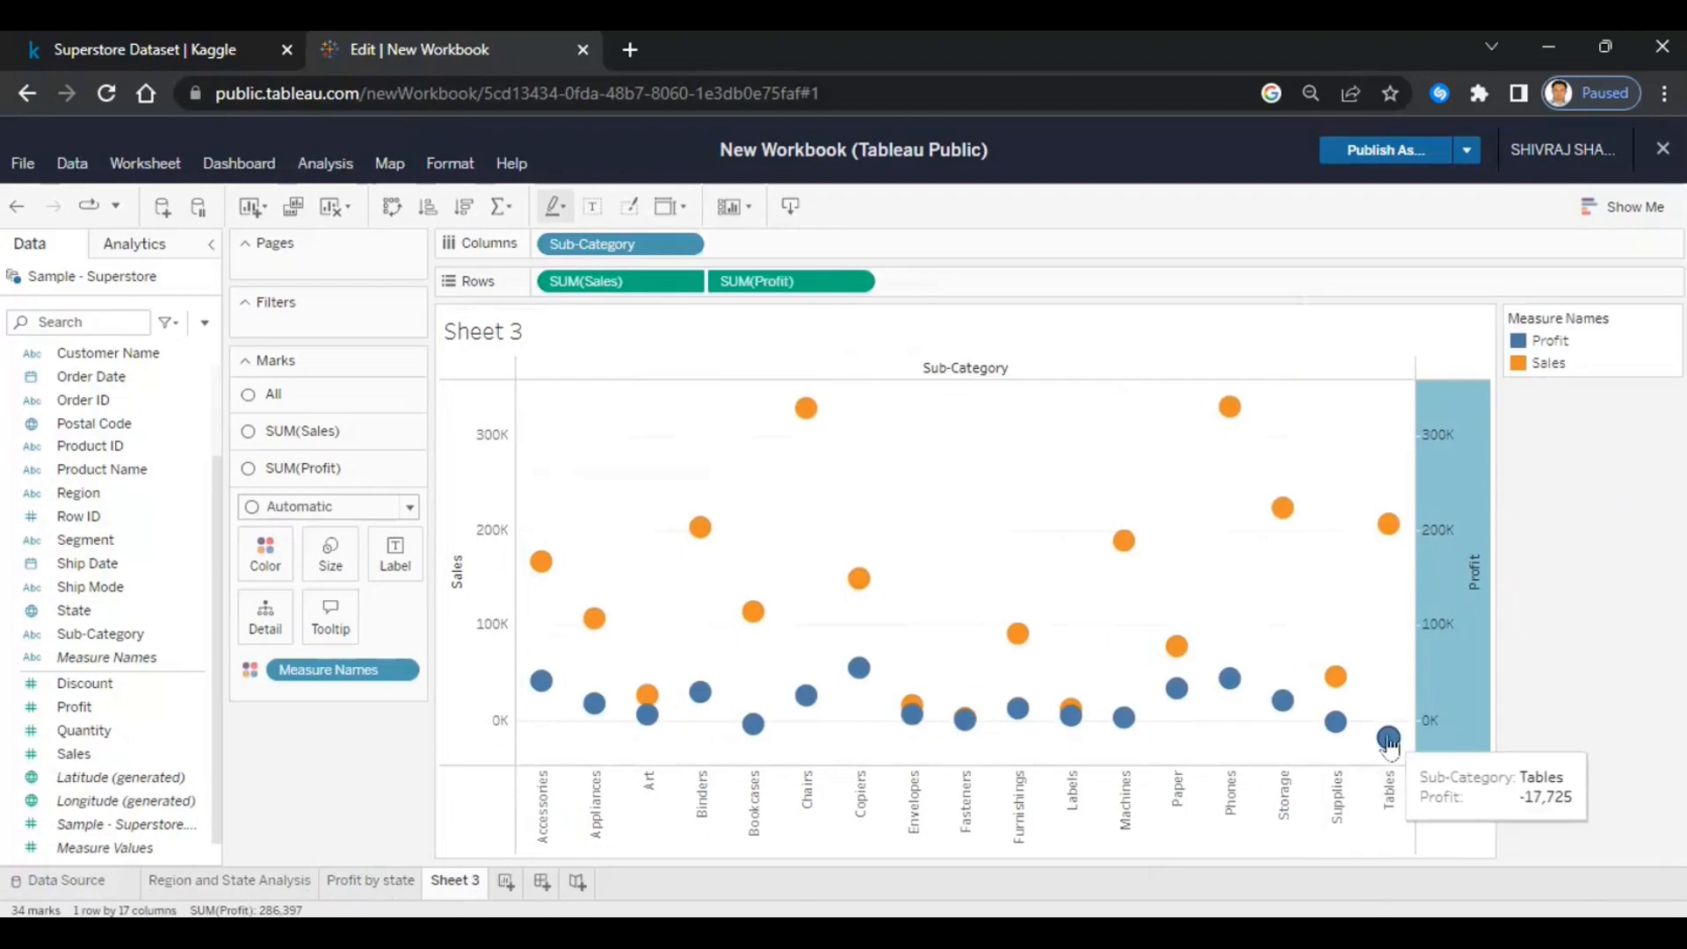
pyautogui.rightClick(1389, 743)
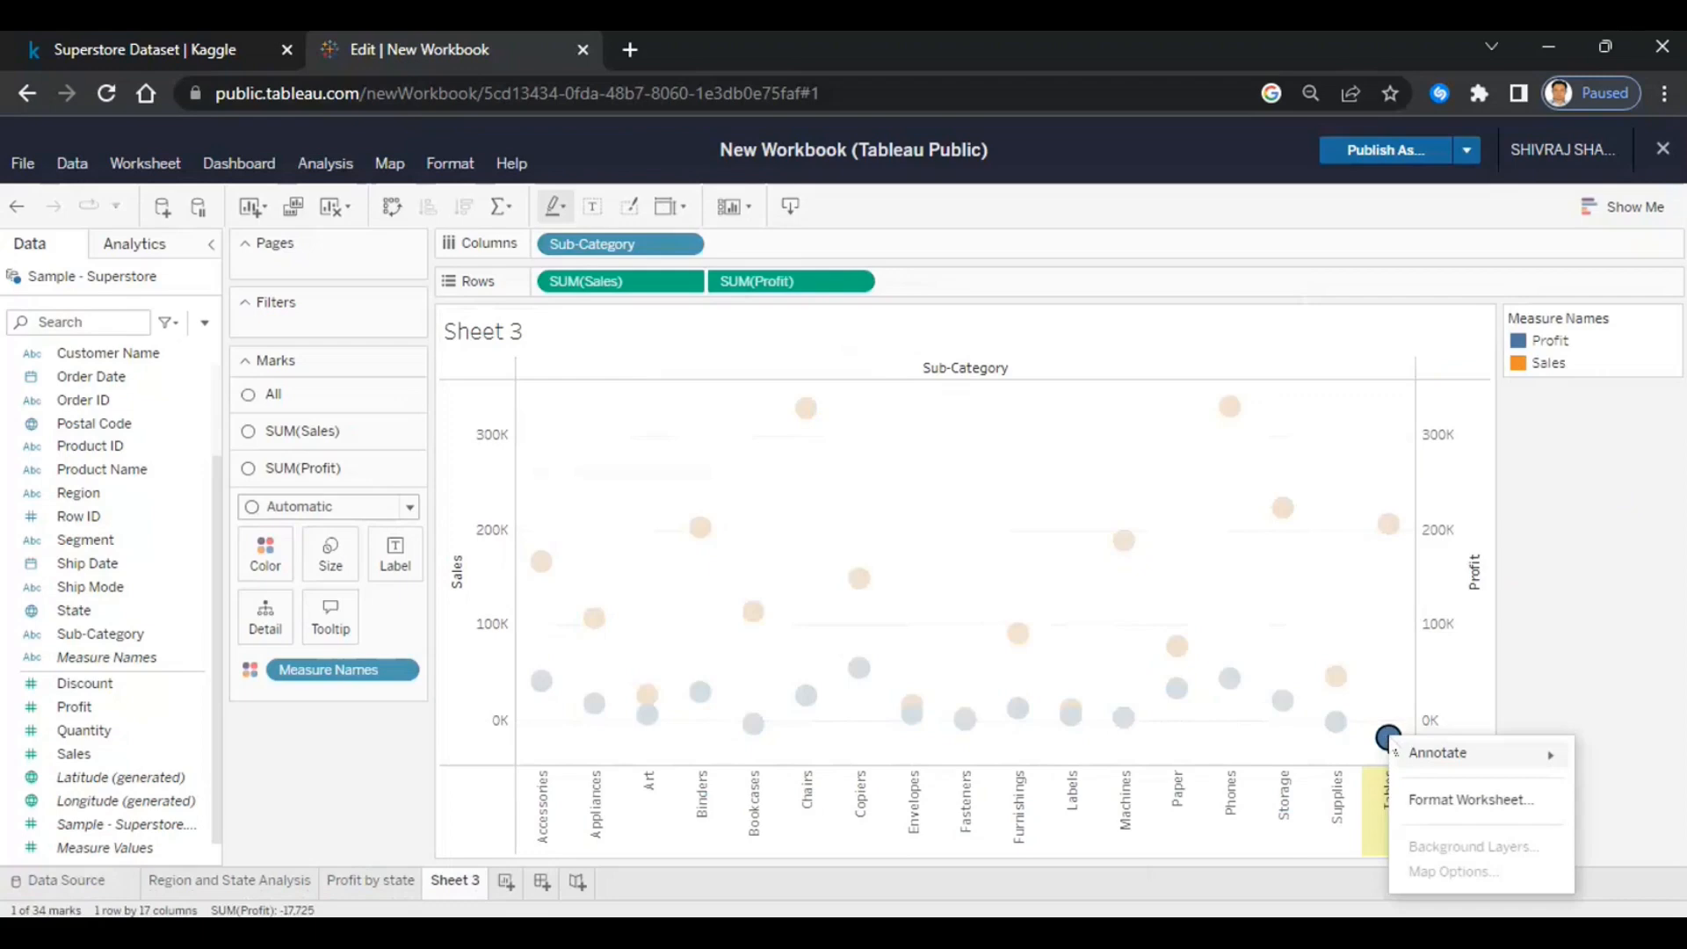
pyautogui.click(1479, 675)
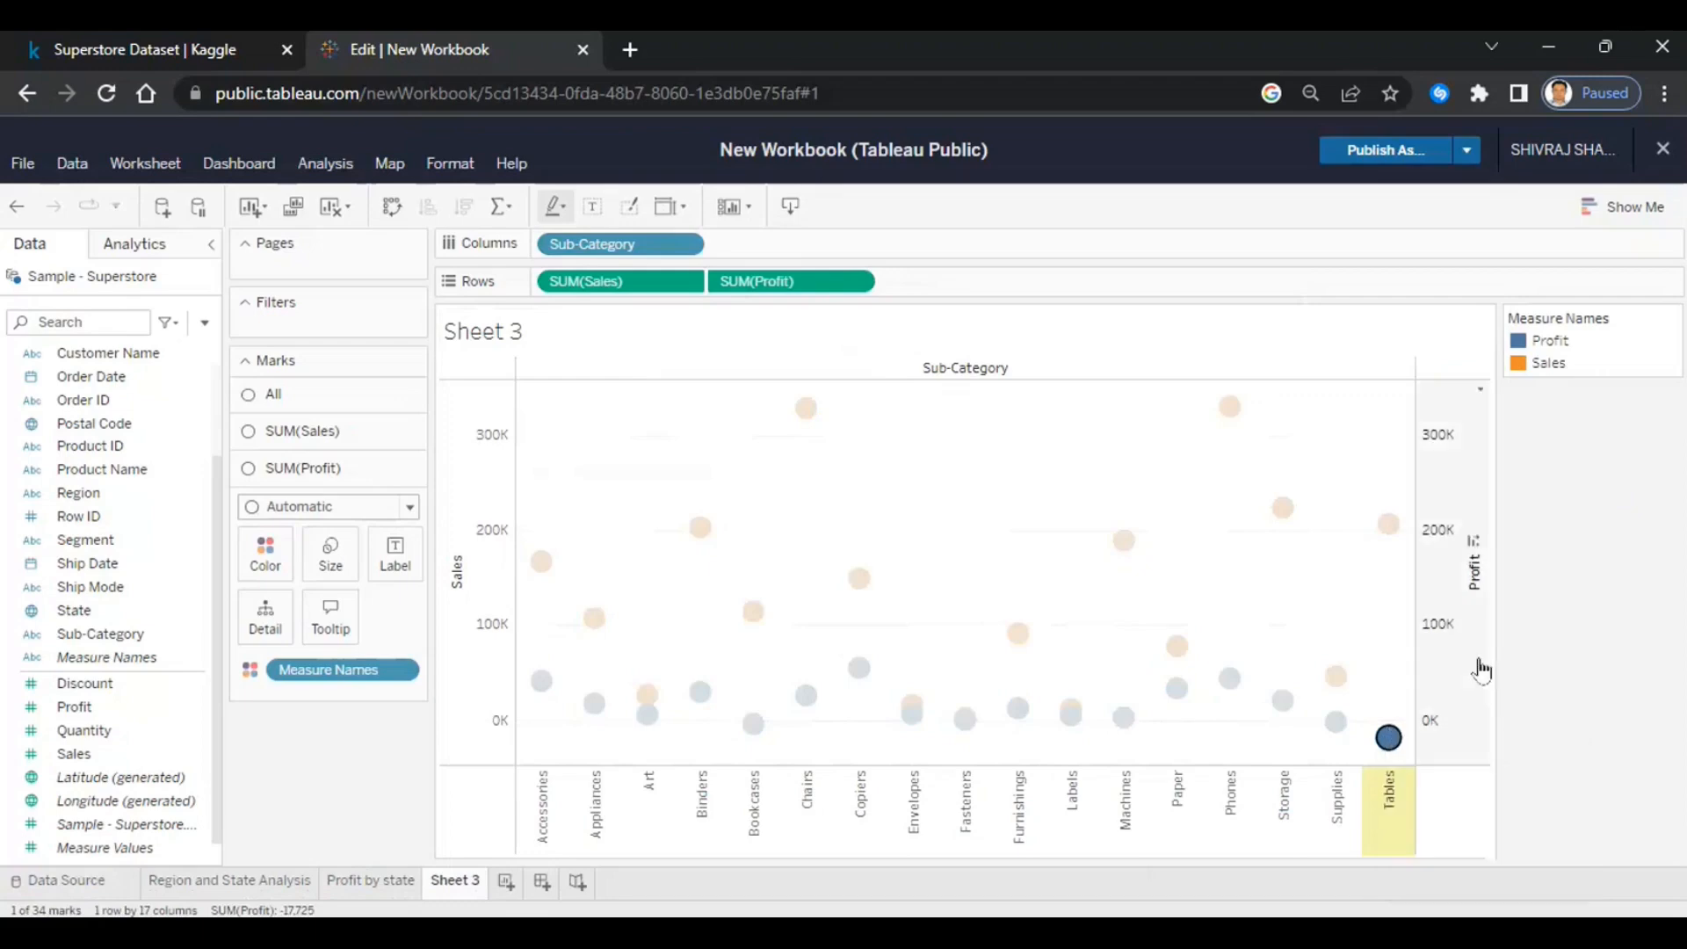
pyautogui.click(1466, 813)
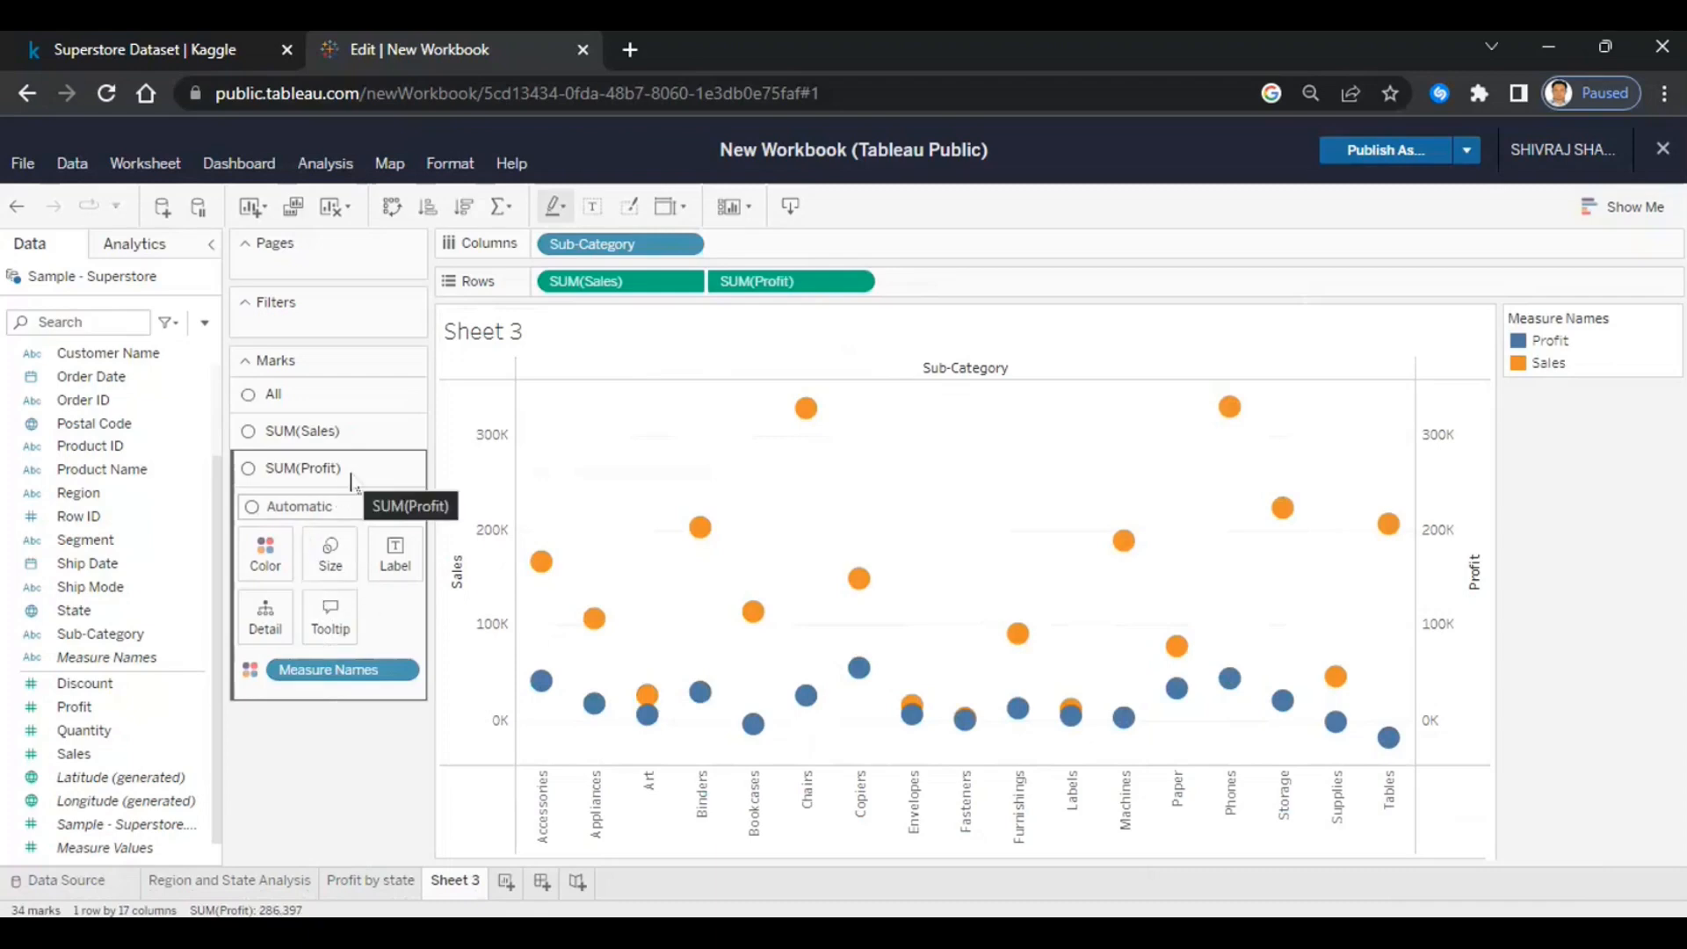
# - Set SUM(Profit) marks to Line and SUM(Sales) marks to Bar with mark labels shown
pyautogui.click(412, 510)
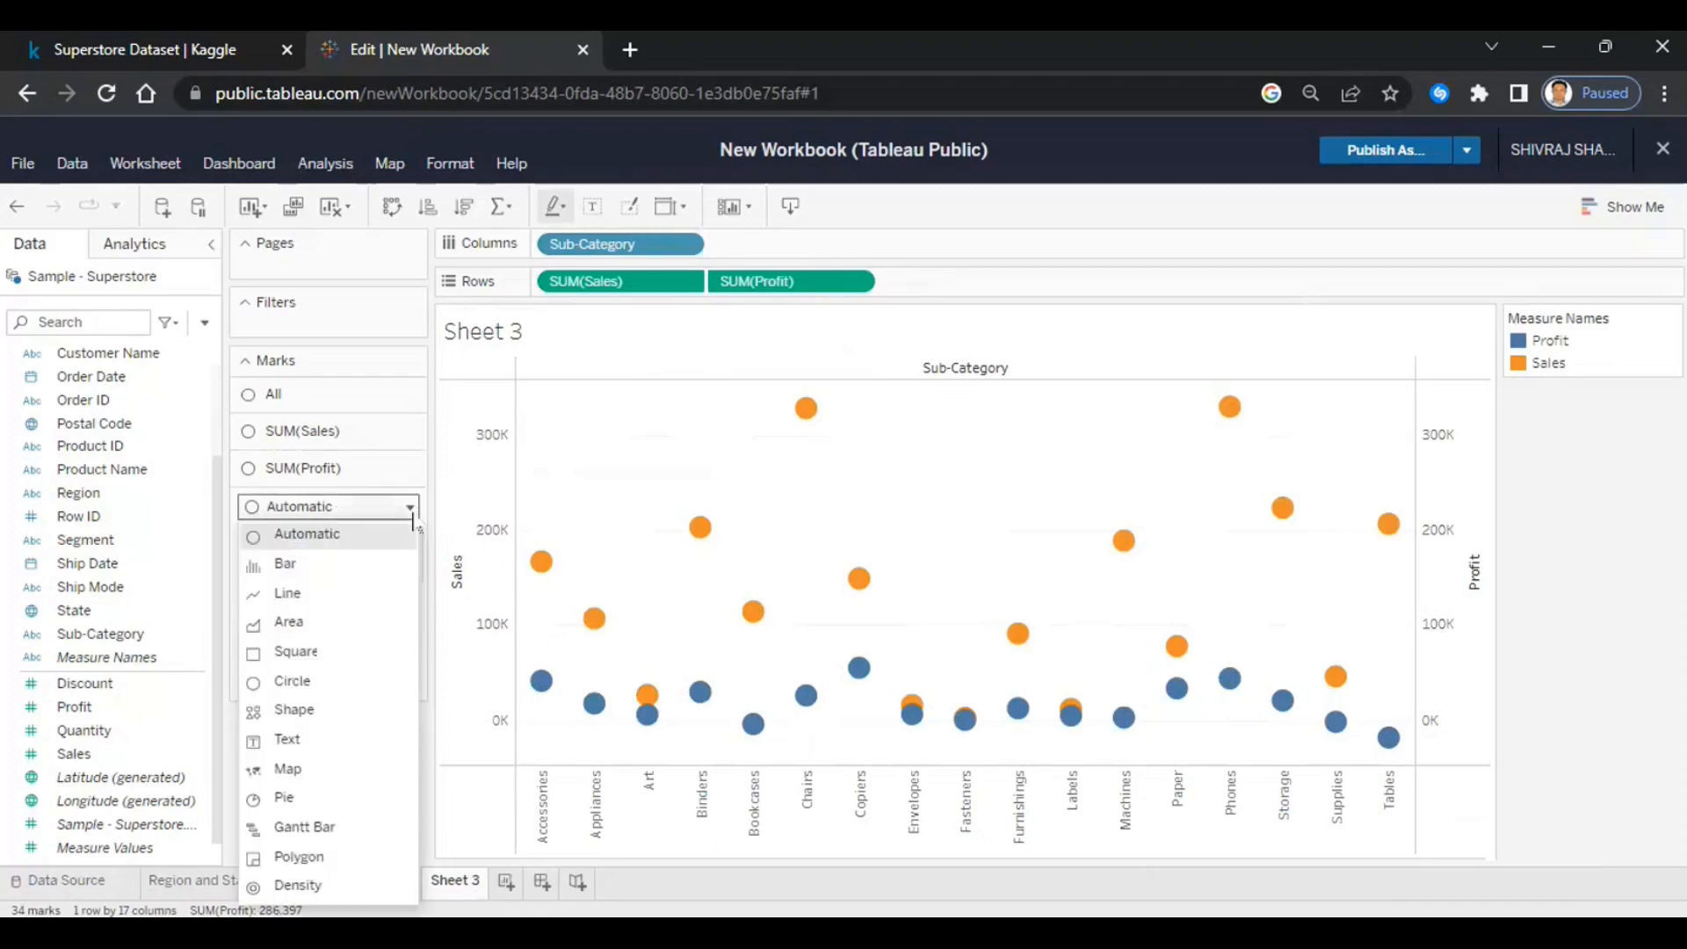
pyautogui.click(298, 590)
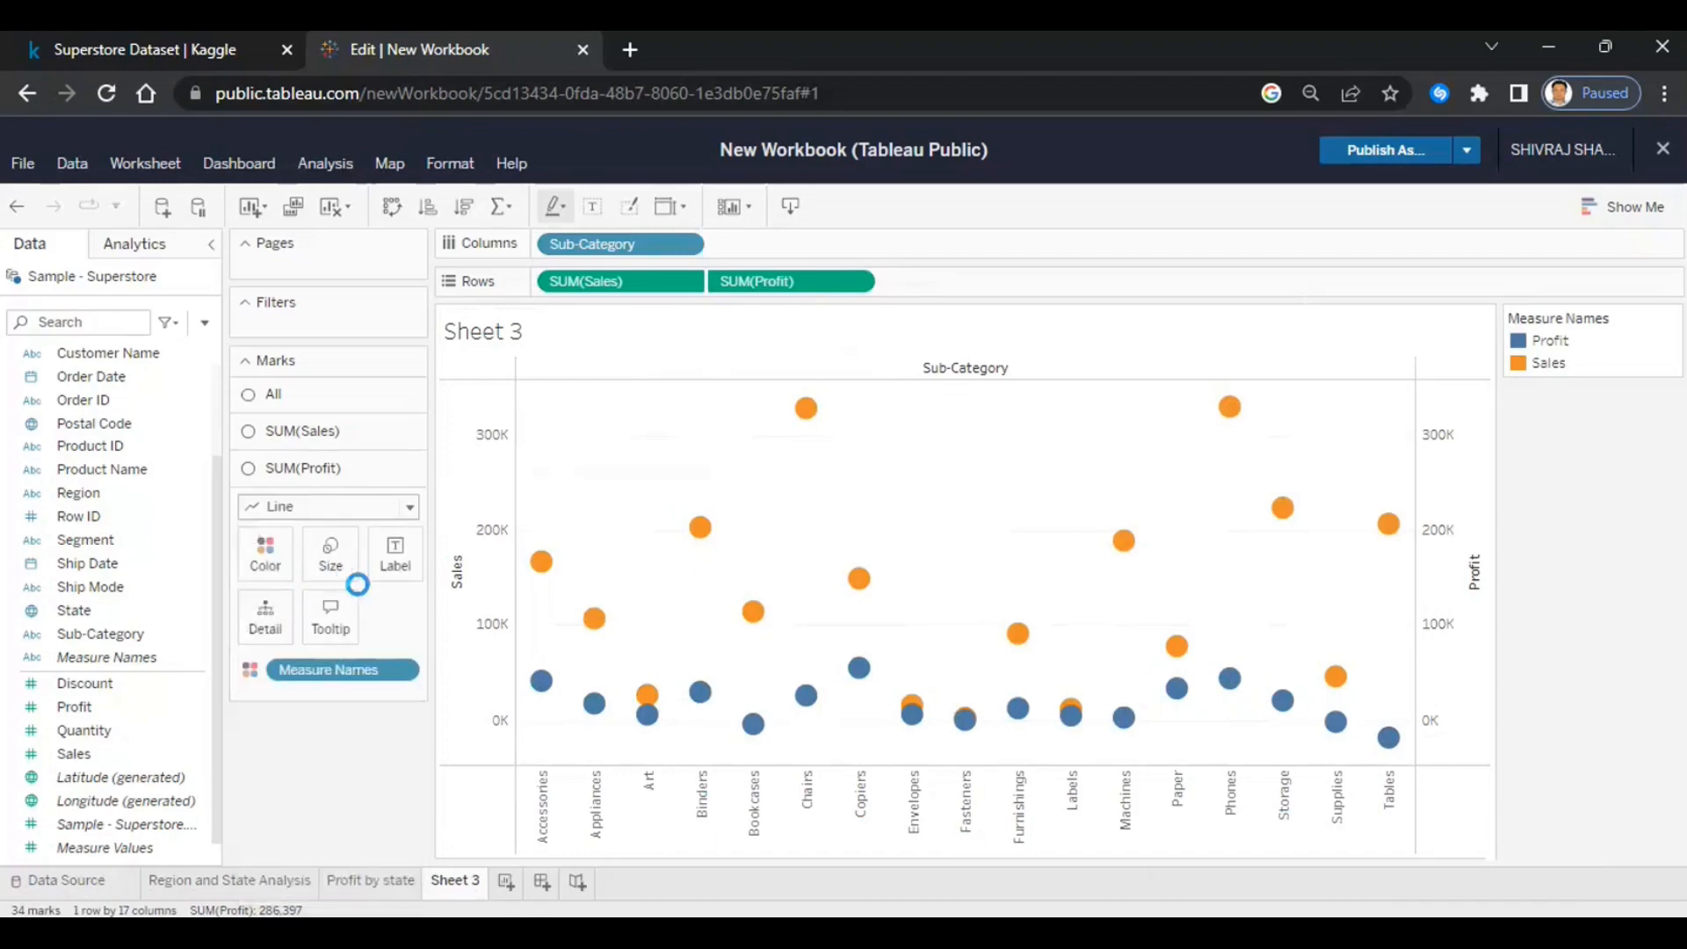
pyautogui.click(357, 432)
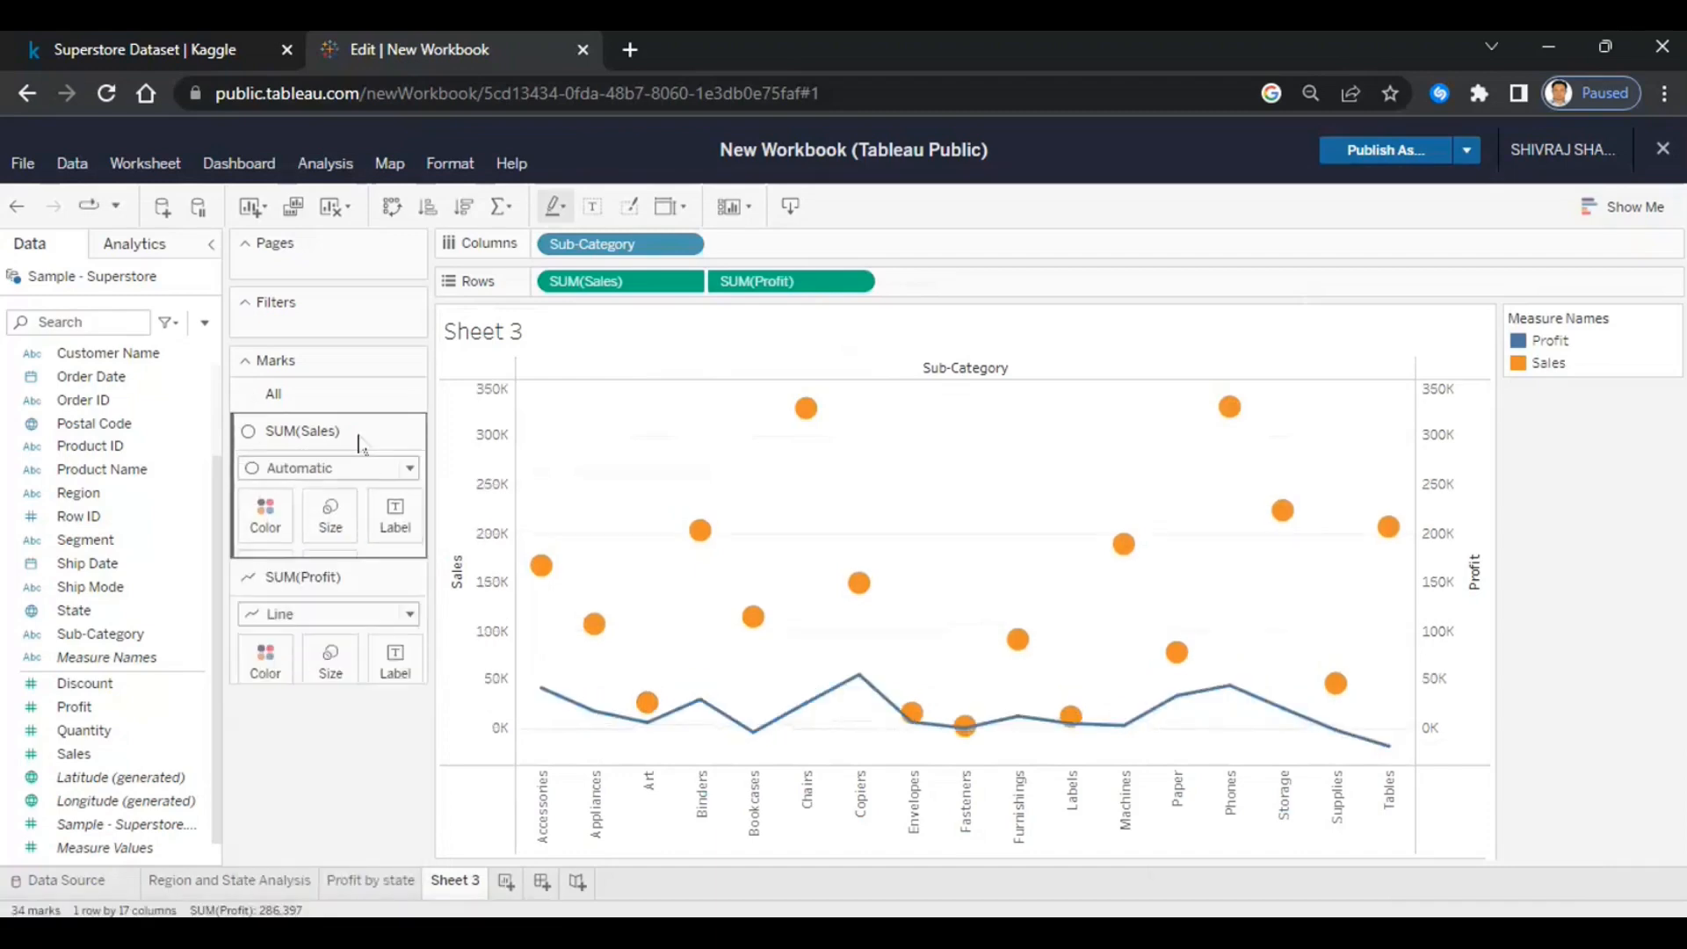
pyautogui.click(410, 475)
pyautogui.click(273, 528)
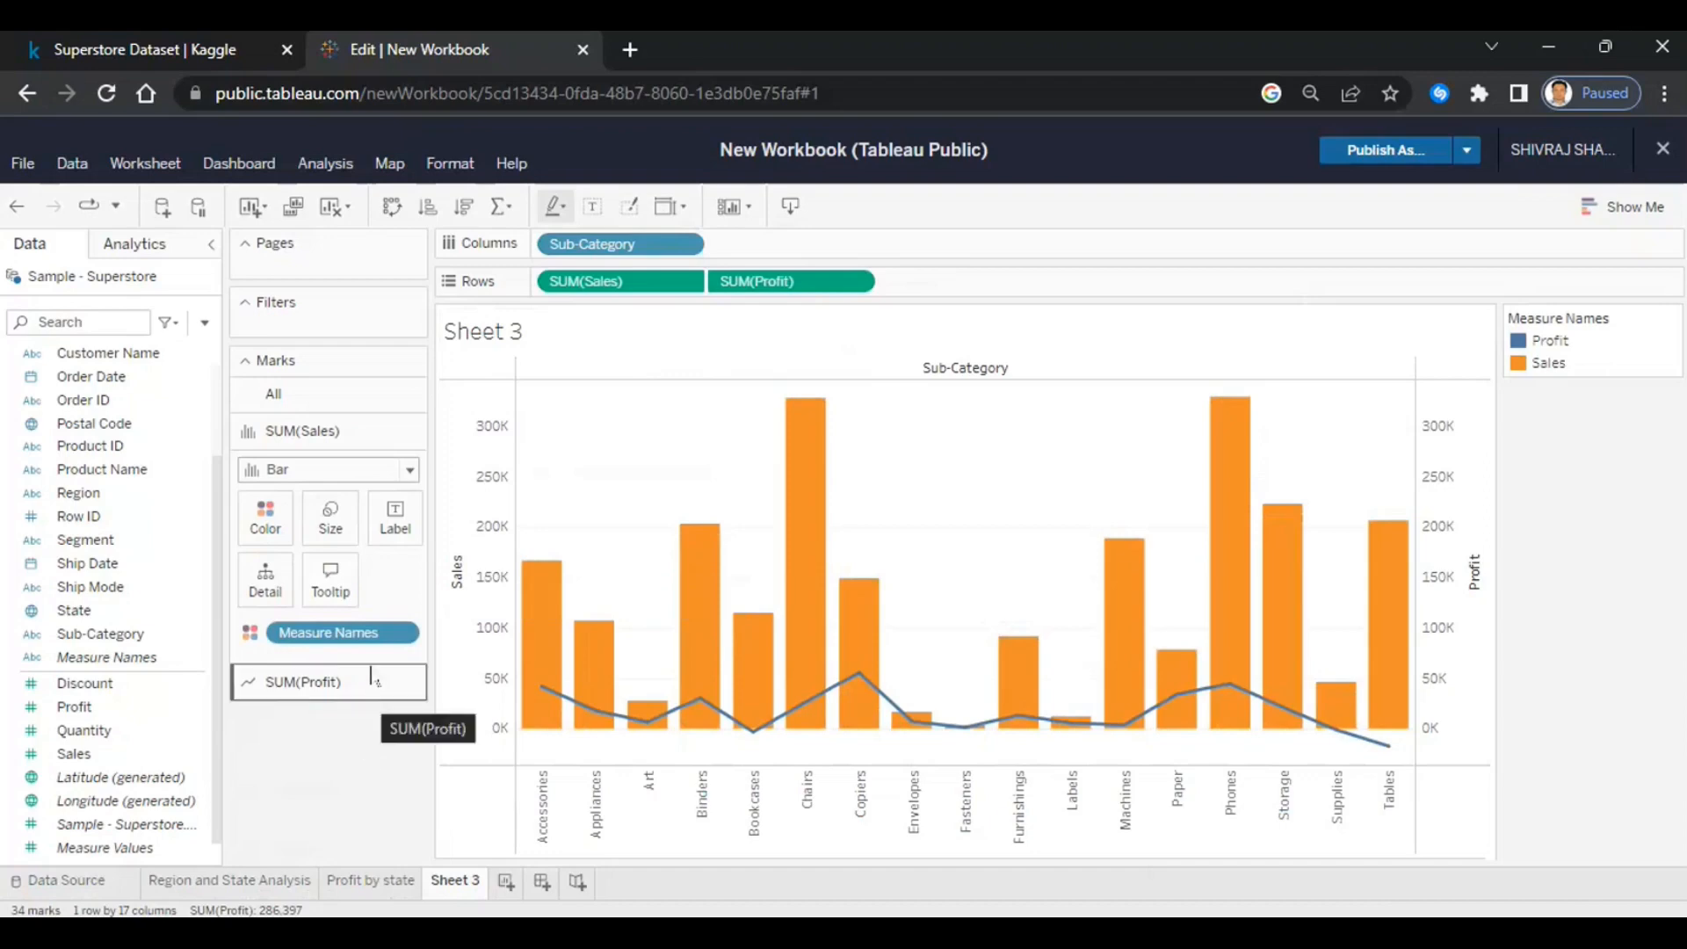
pyautogui.click(395, 519)
pyautogui.click(389, 567)
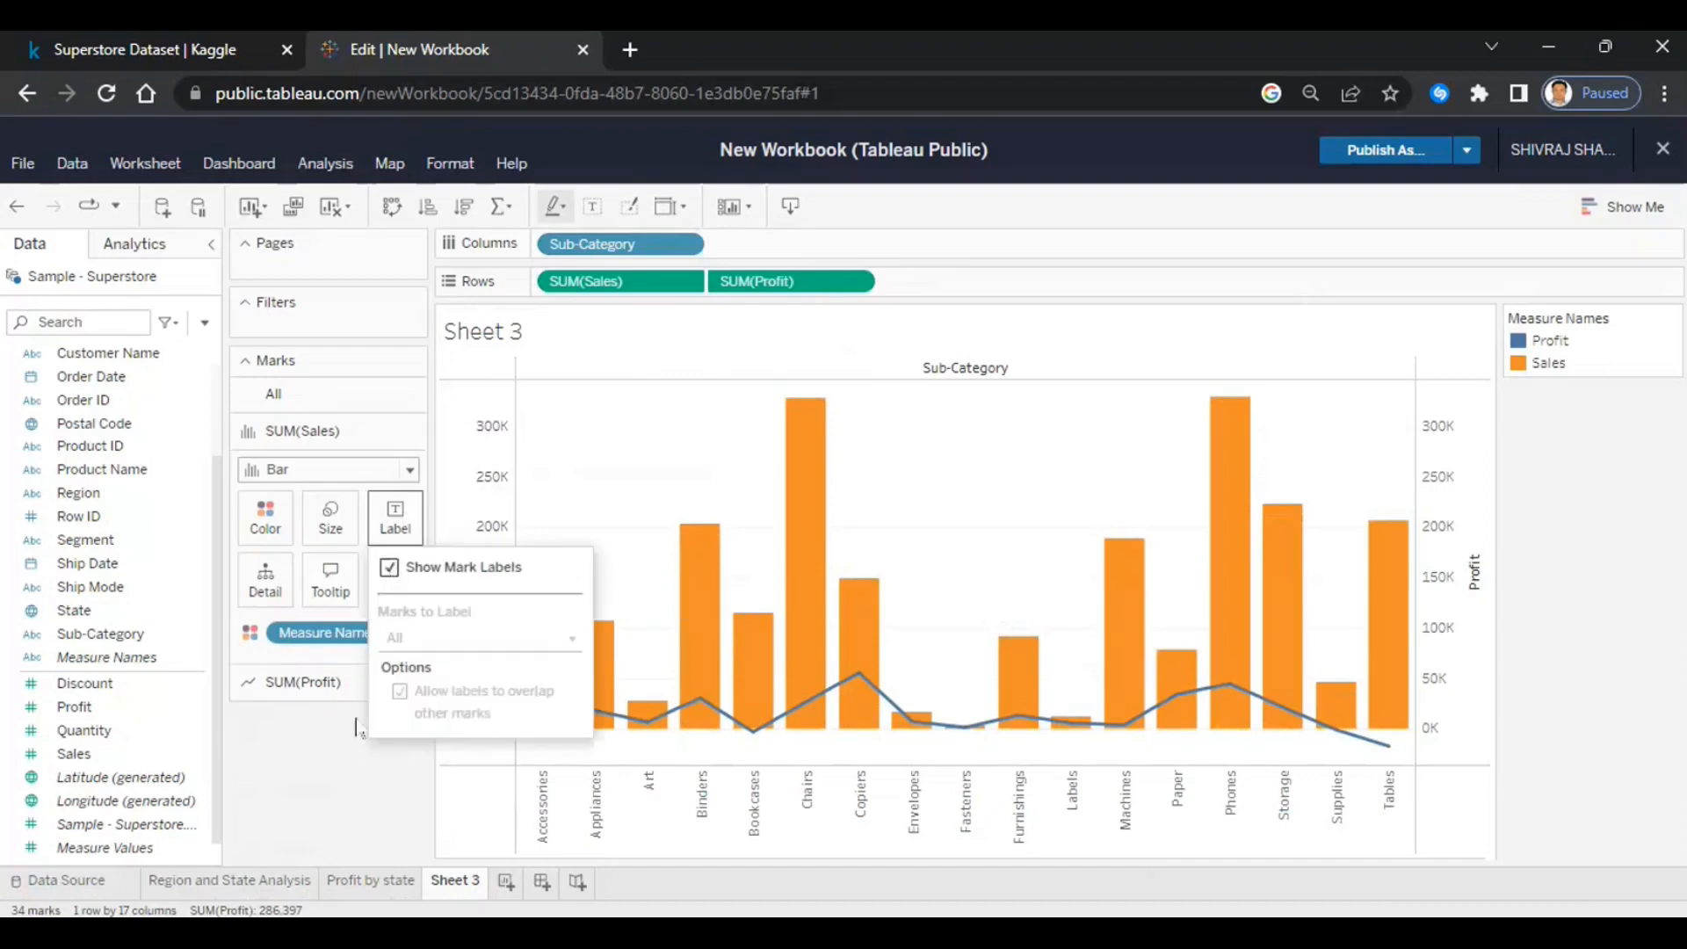
# - Turn on mark labels for the SUM(Profit) line, e.g. 55,618 for Copiers
pyautogui.click(327, 761)
pyautogui.click(343, 684)
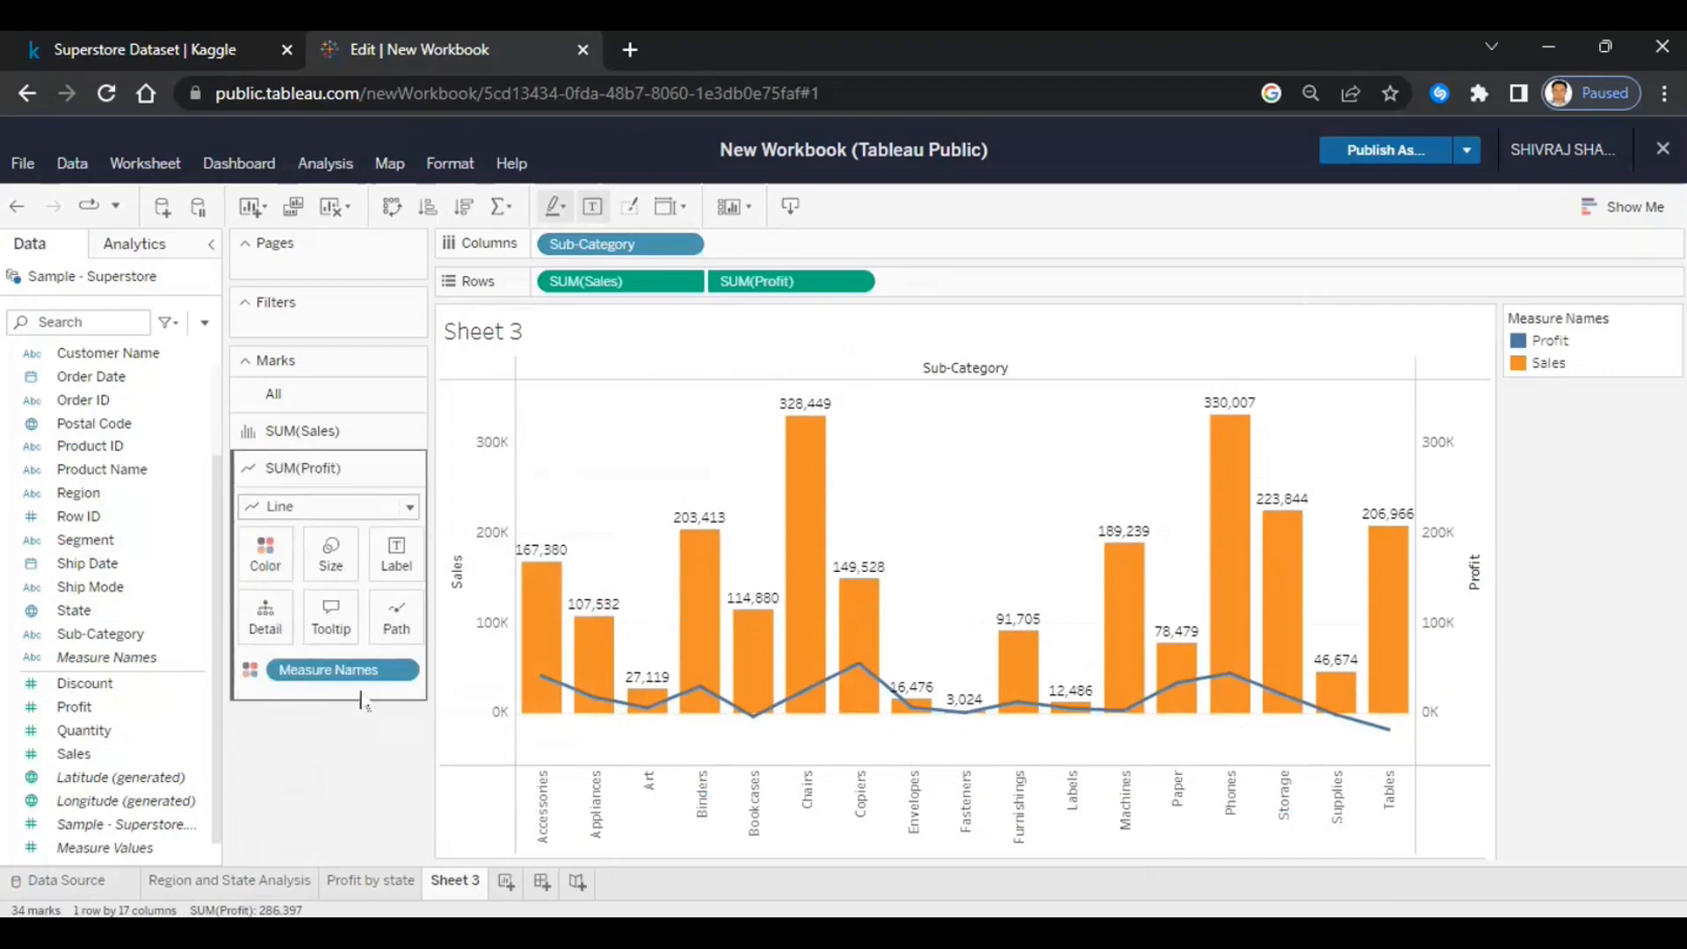
pyautogui.click(397, 554)
pyautogui.click(391, 605)
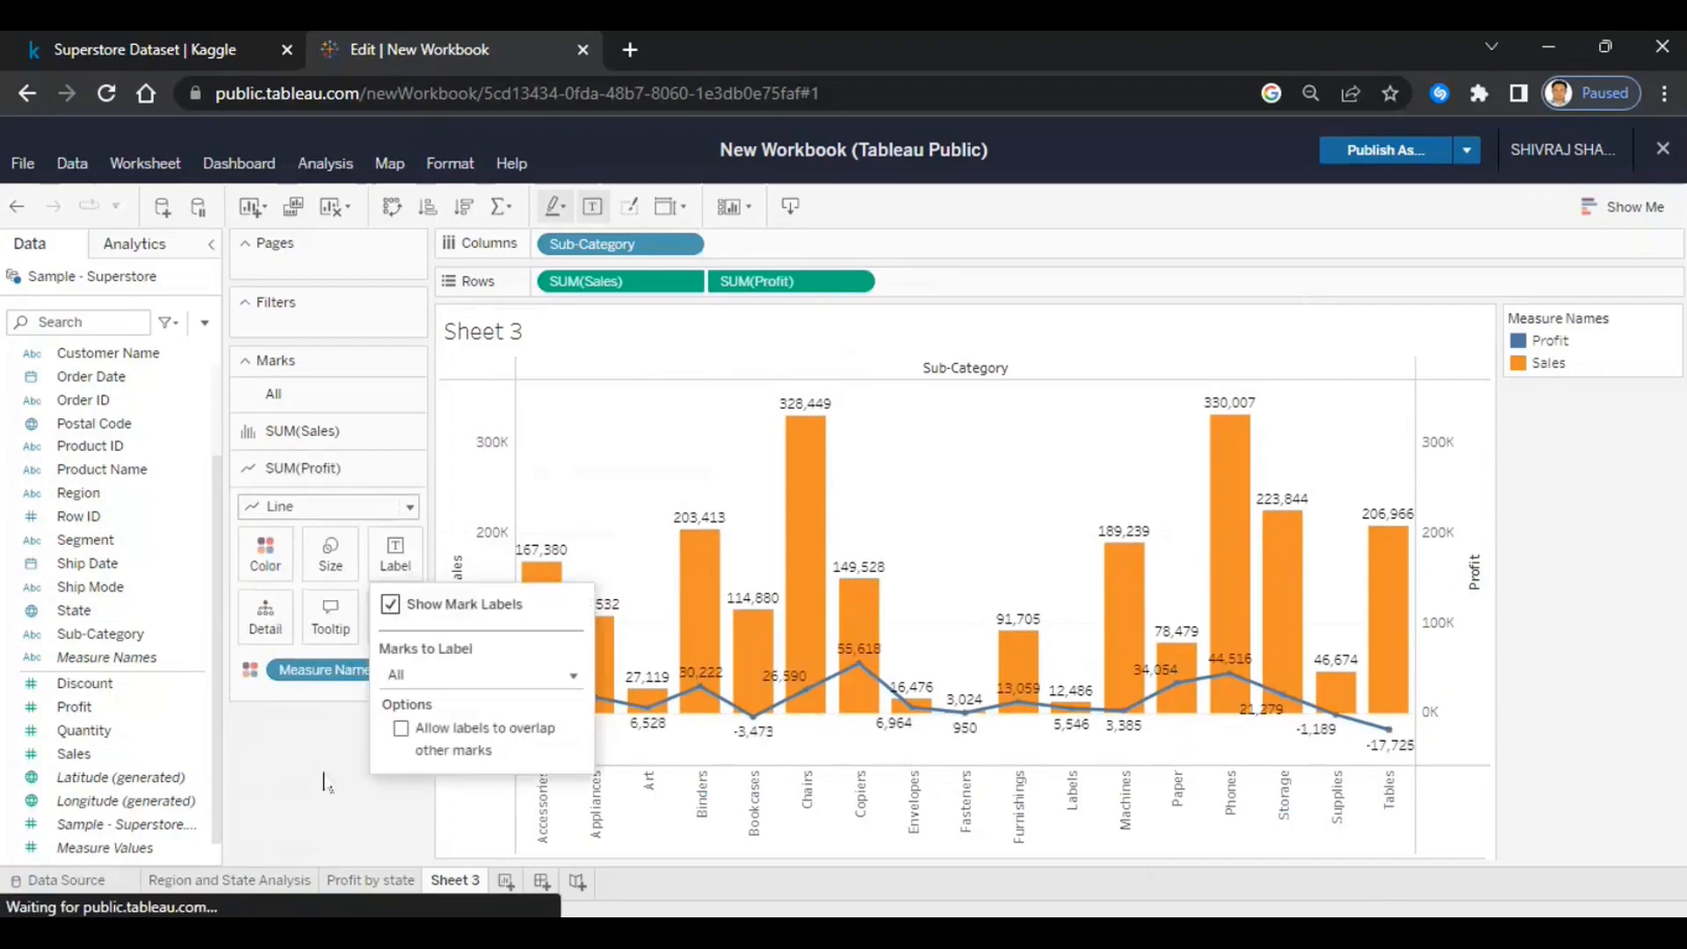
pyautogui.click(325, 782)
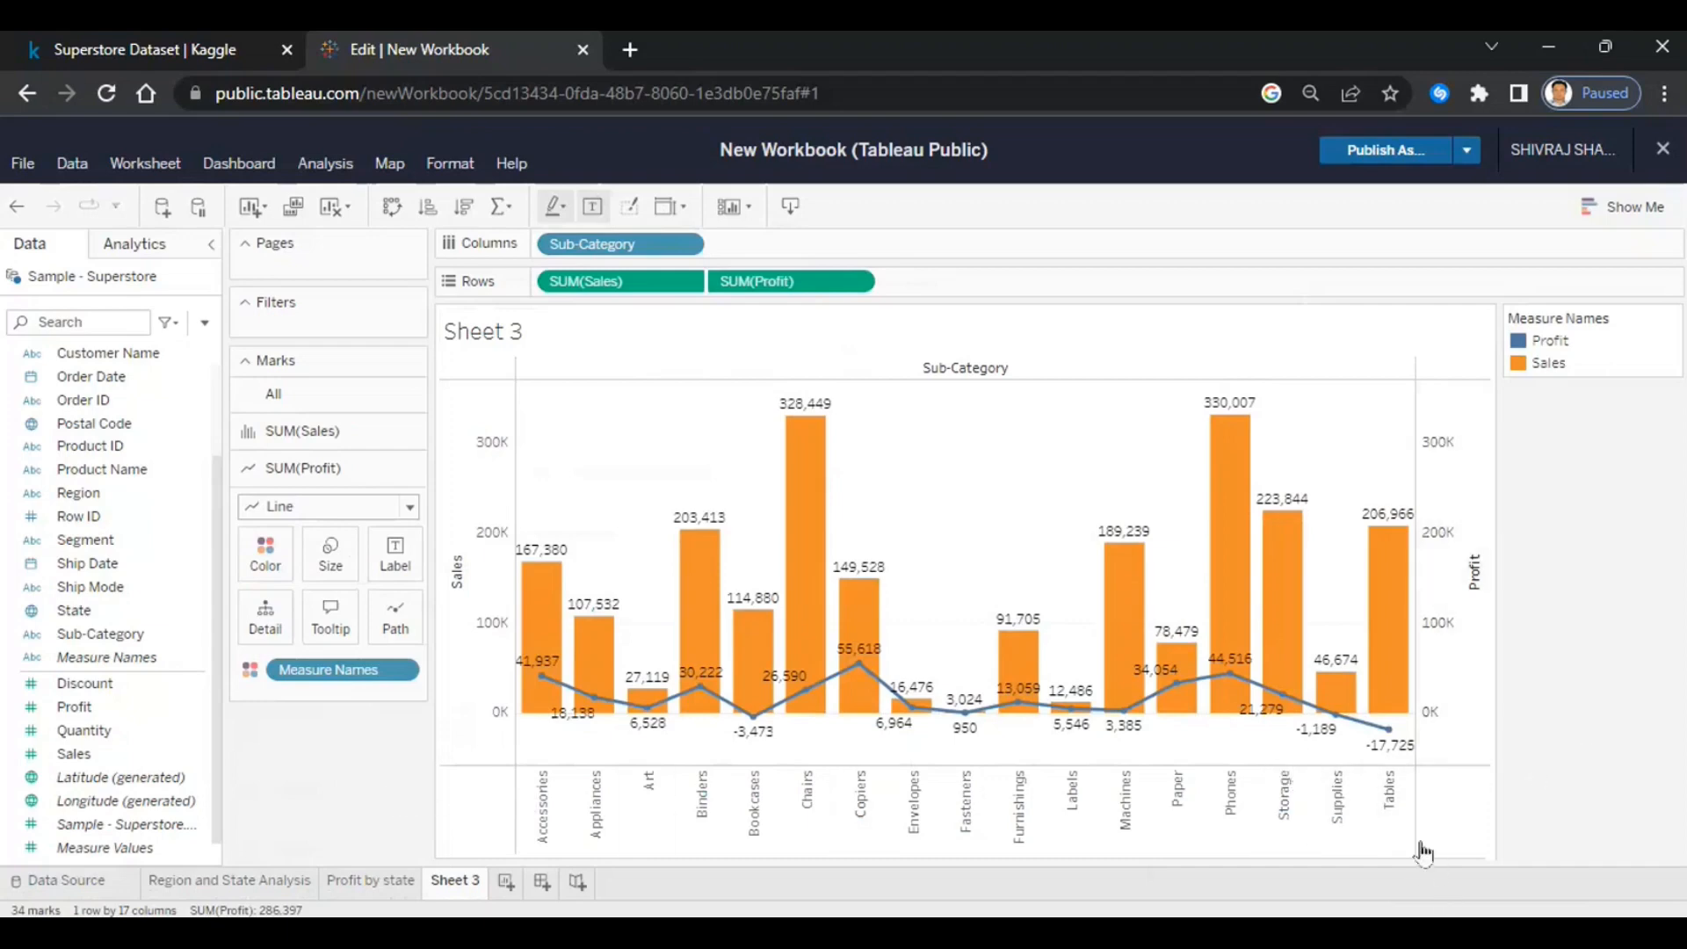
pyautogui.moveTo(1388, 684)
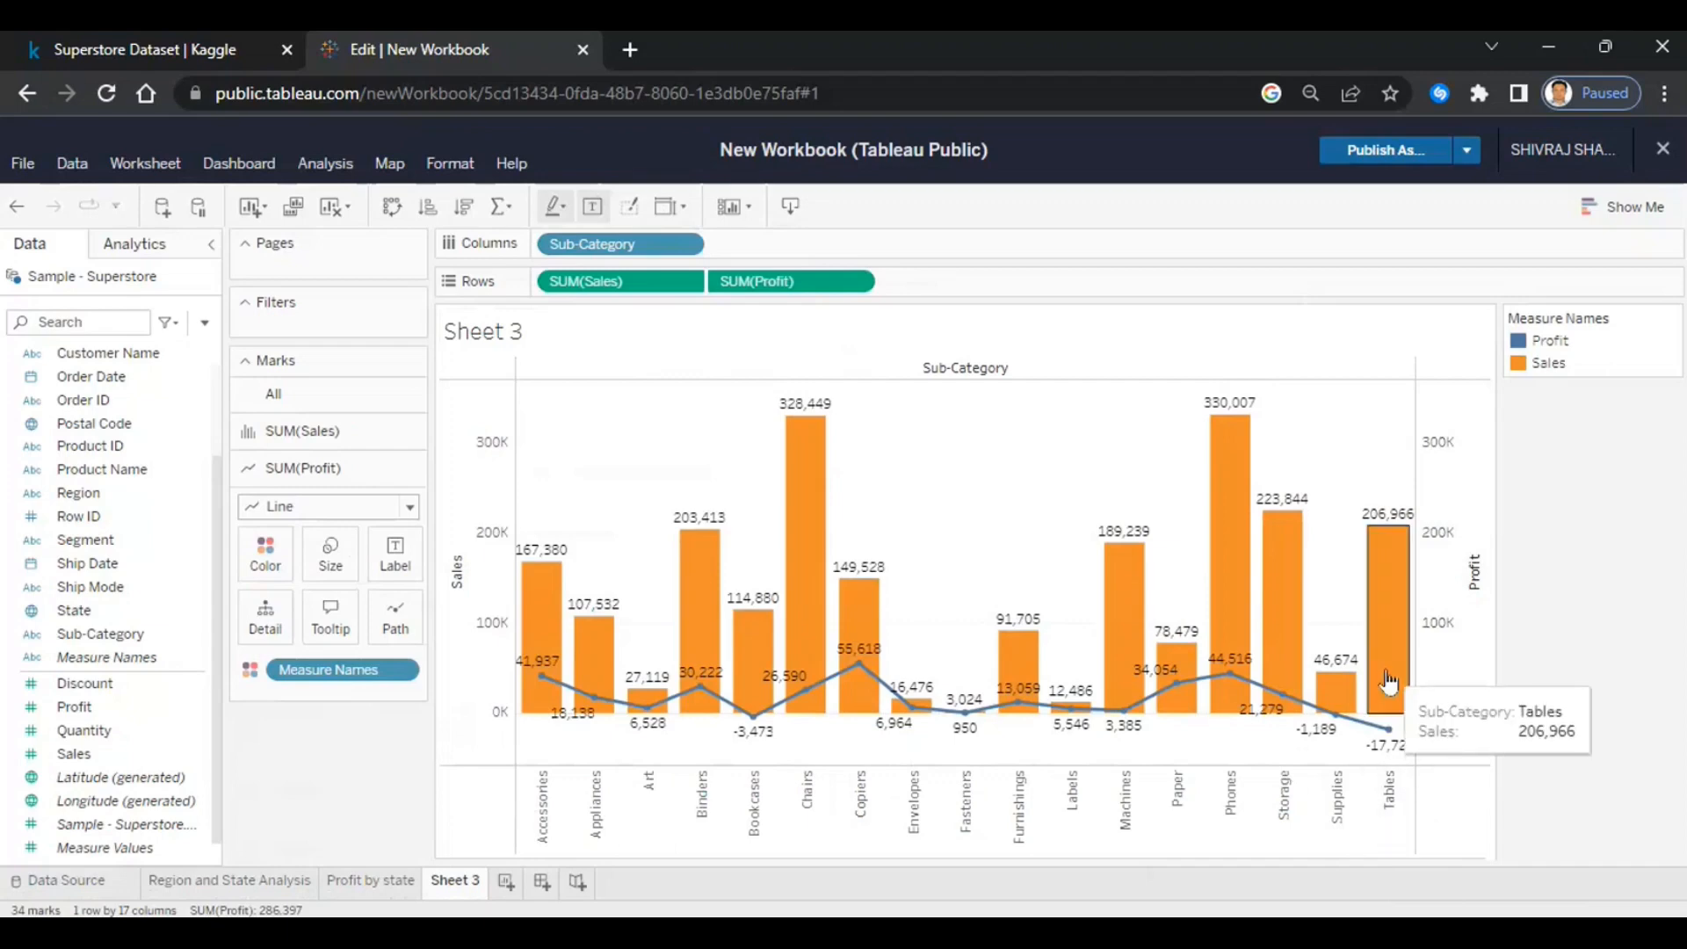
pyautogui.moveTo(1385, 749)
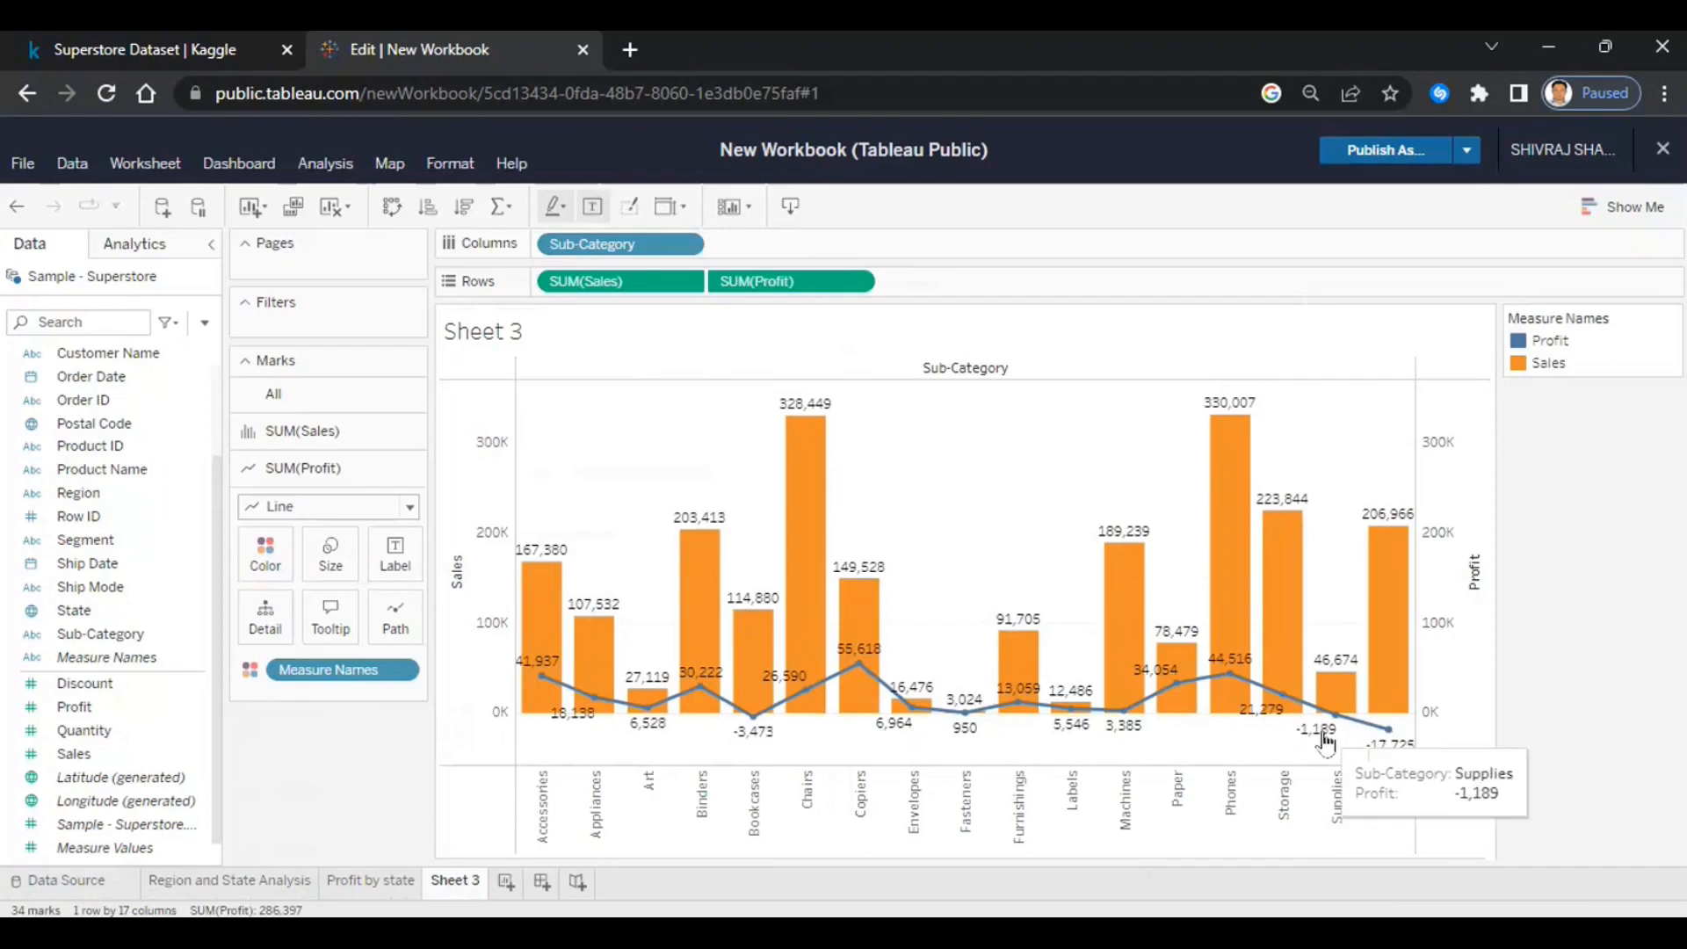
pyautogui.moveTo(1228, 605)
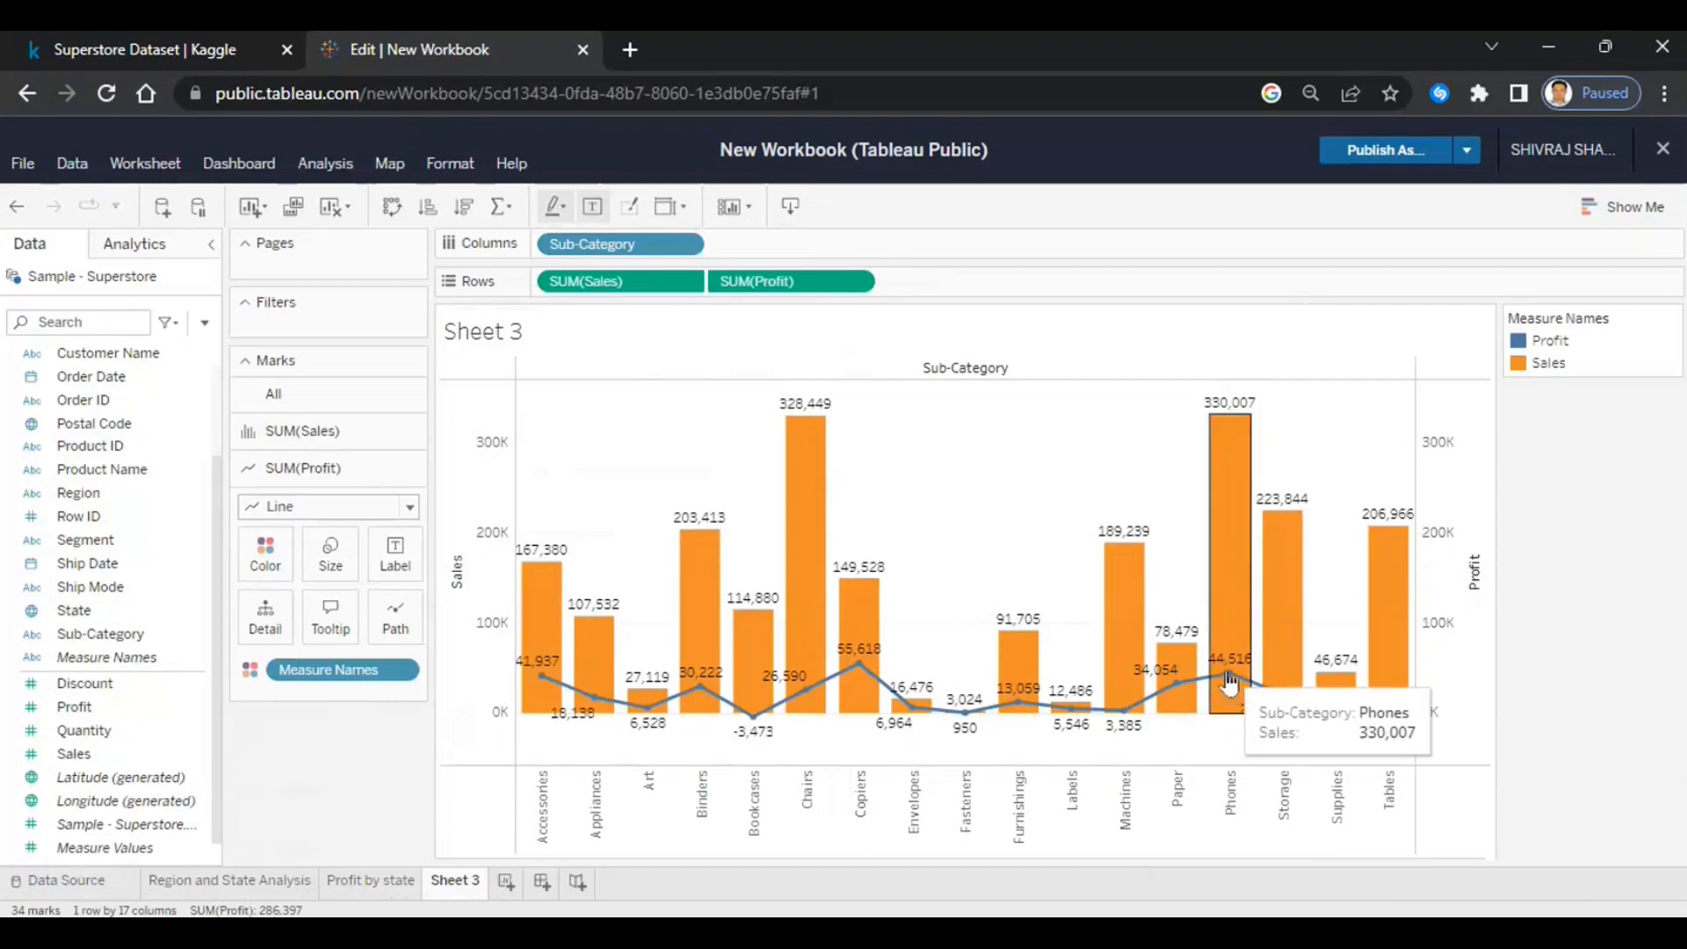
pyautogui.moveTo(850, 697)
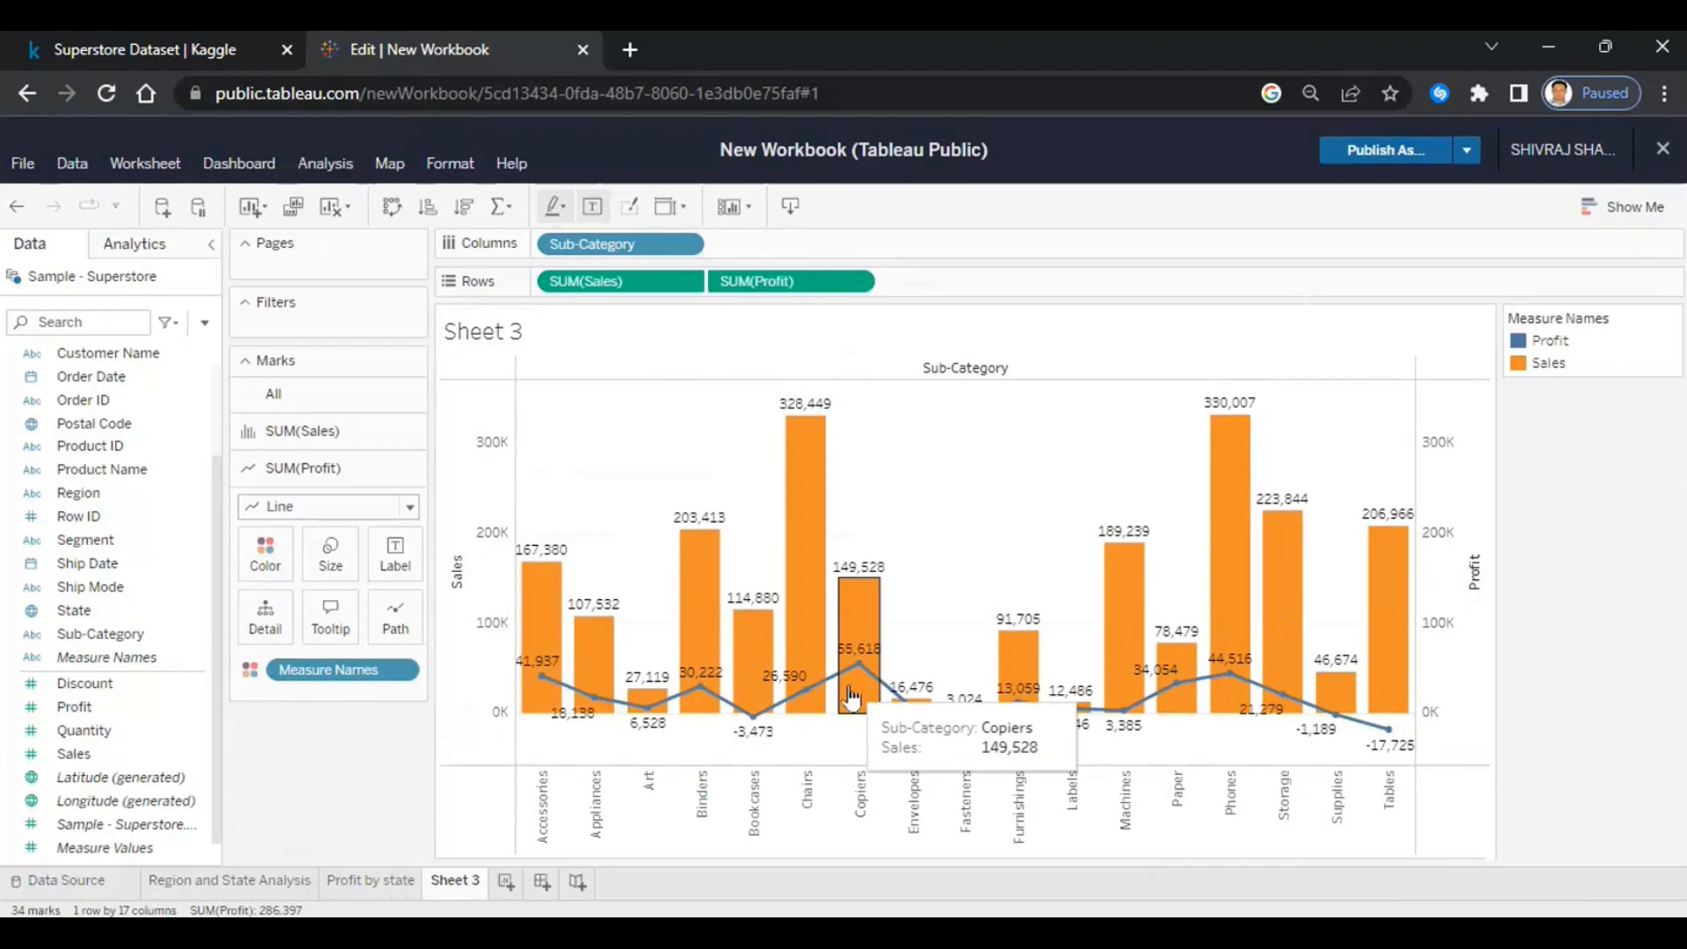
pyautogui.moveTo(803, 676)
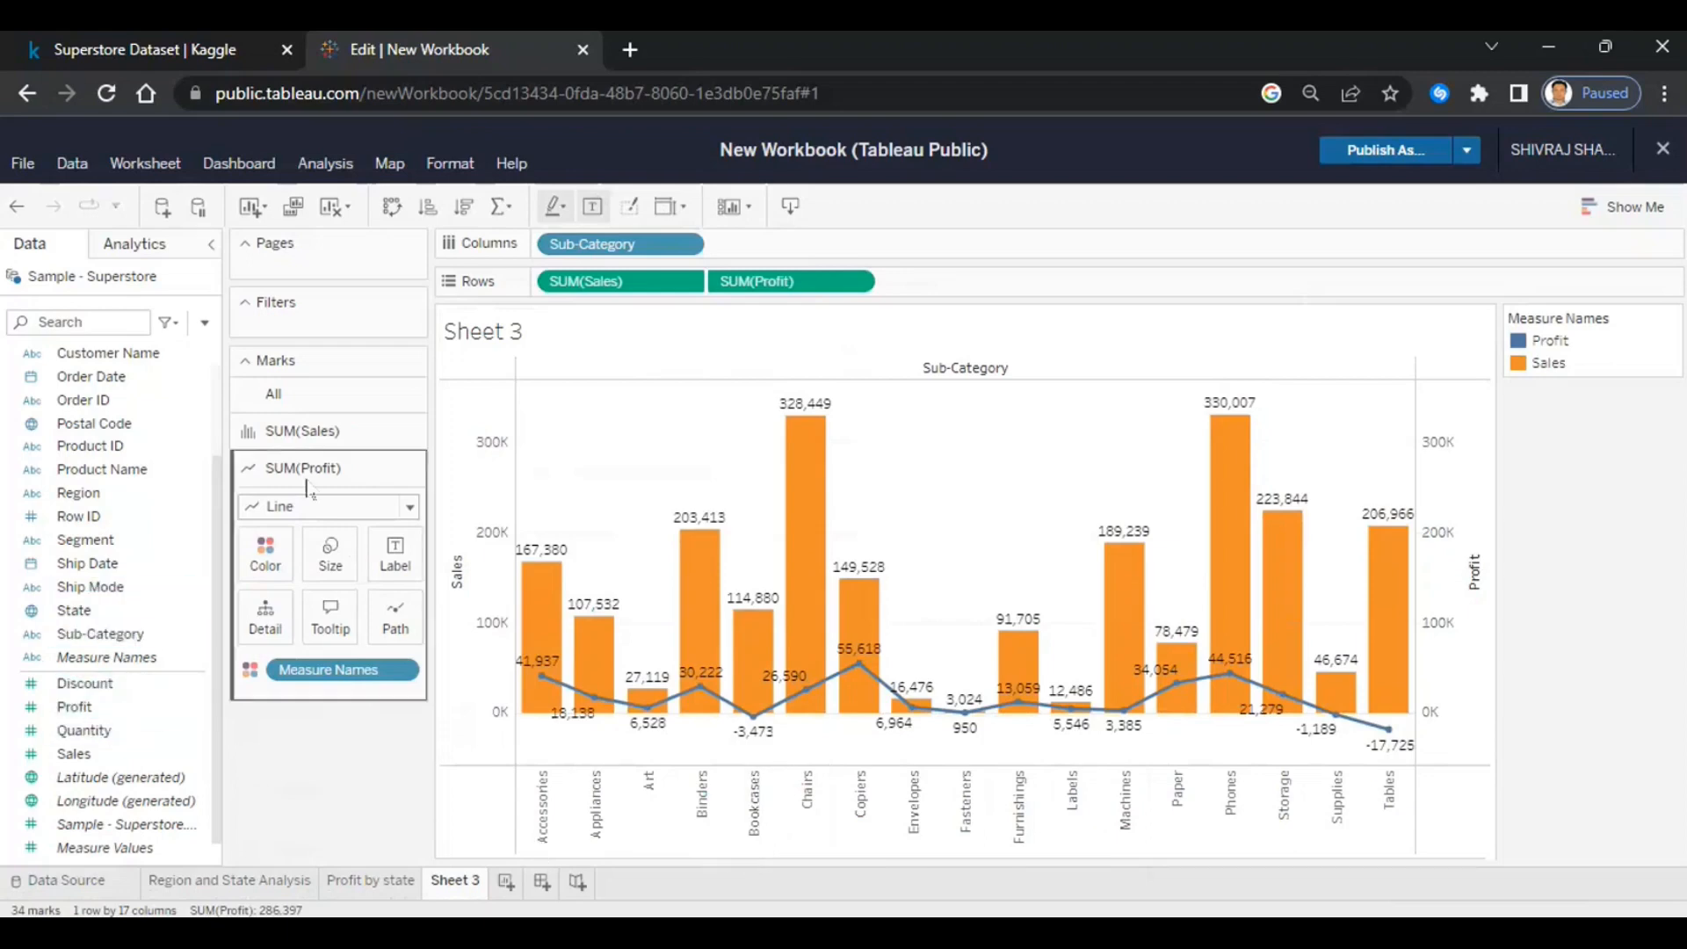
# - Colour the SUM(Sales) bars by Sub-Category, adding a Sub-Category legend
pyautogui.click(334, 439)
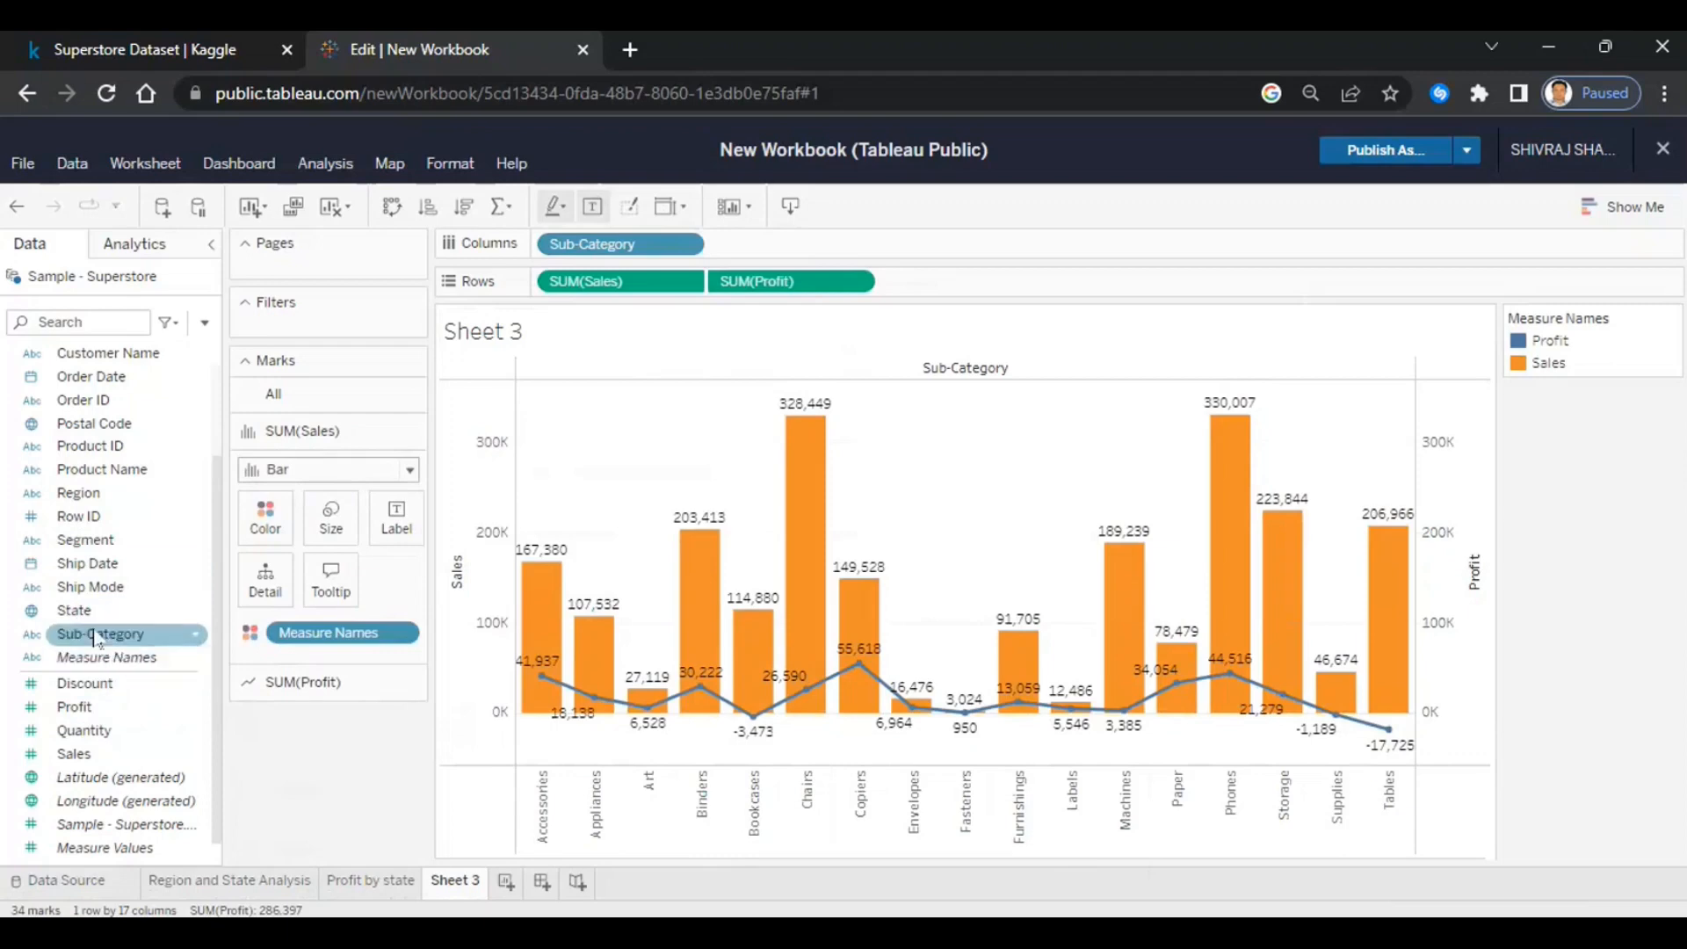
pyautogui.moveTo(100, 634); pyautogui.dragTo(269, 515)
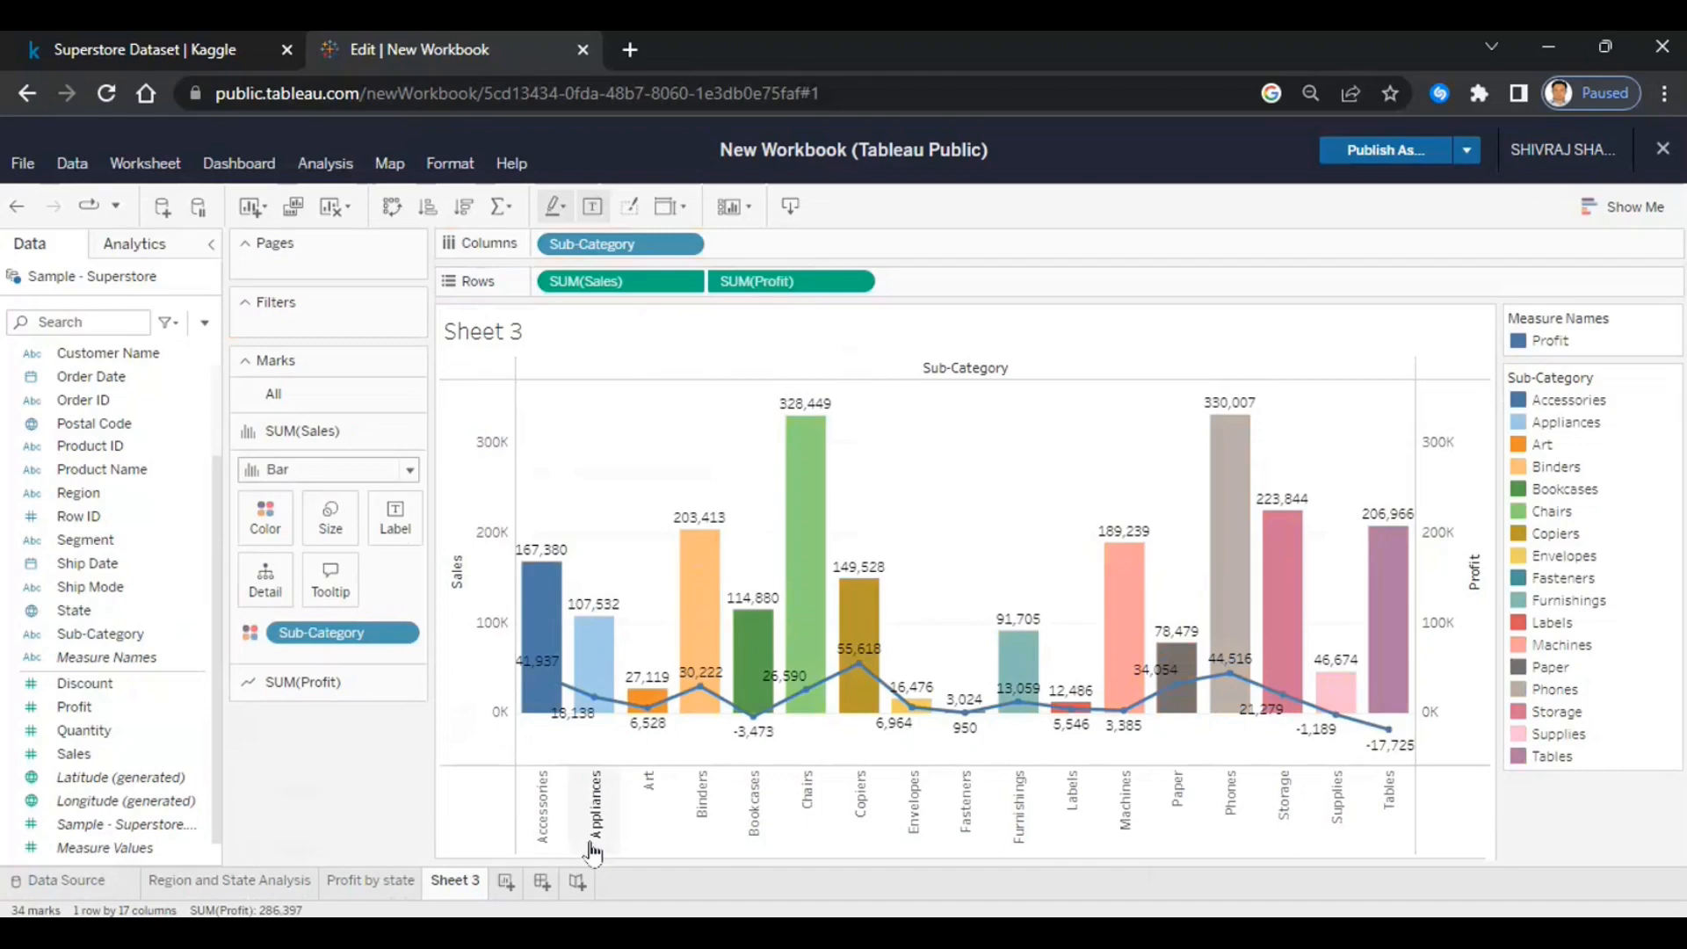
# - Rename the Sheet 3 tab to 'Sales and Profit by Subcategory'
pyautogui.rightClick(458, 892)
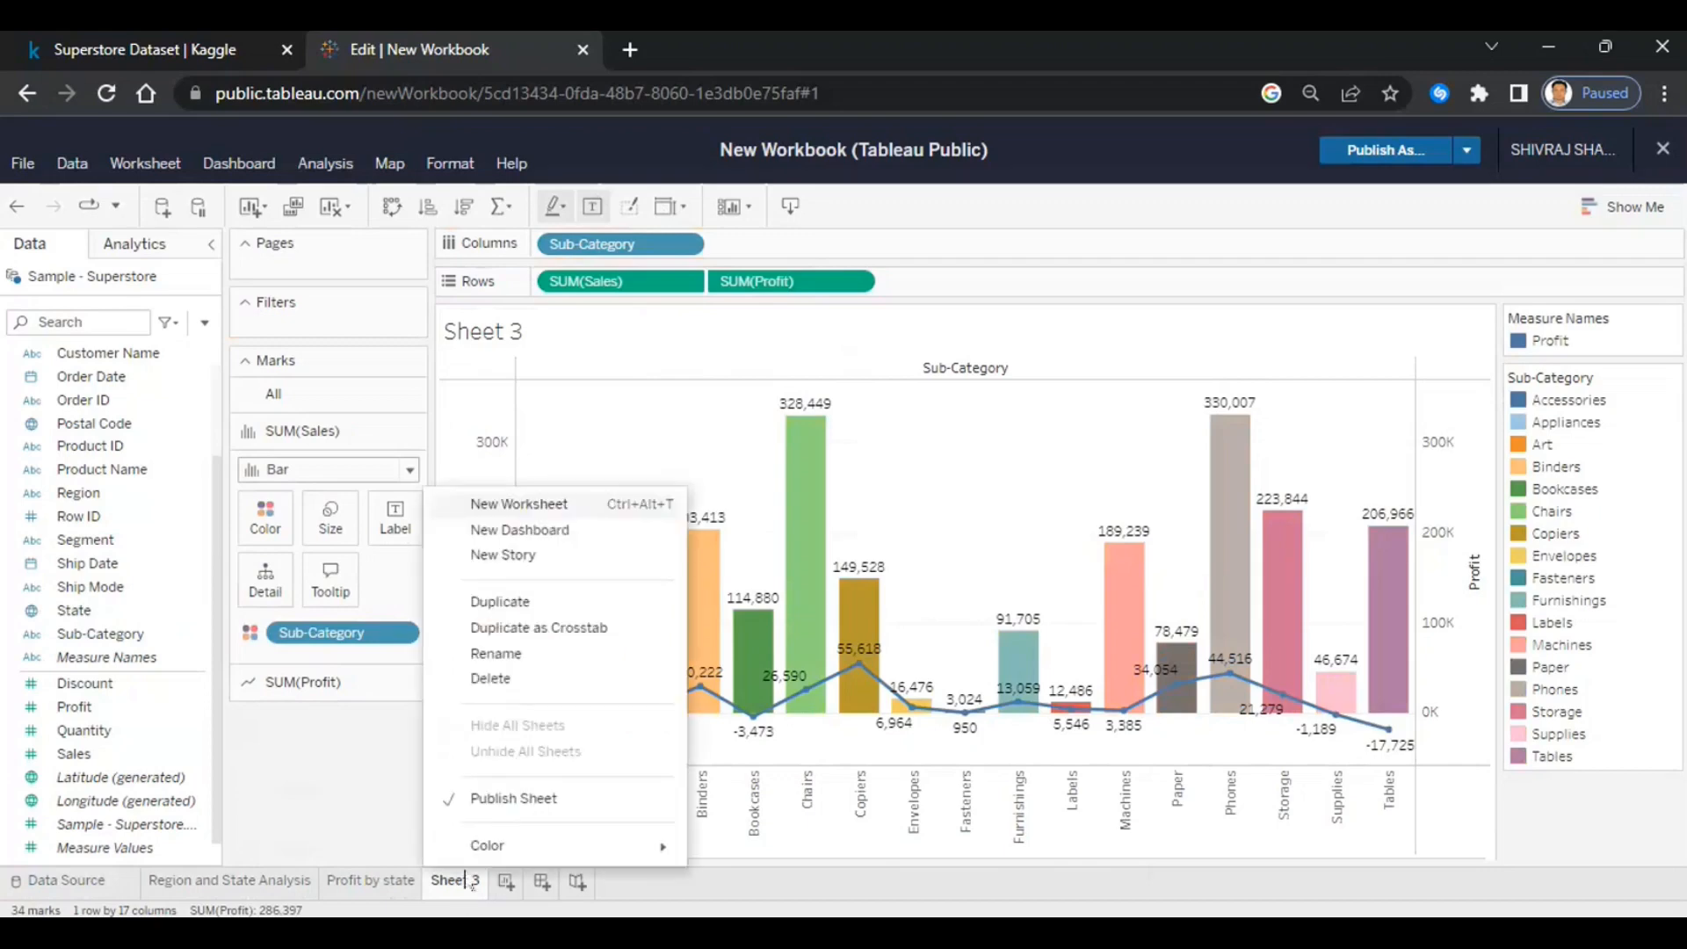
pyautogui.click(506, 661)
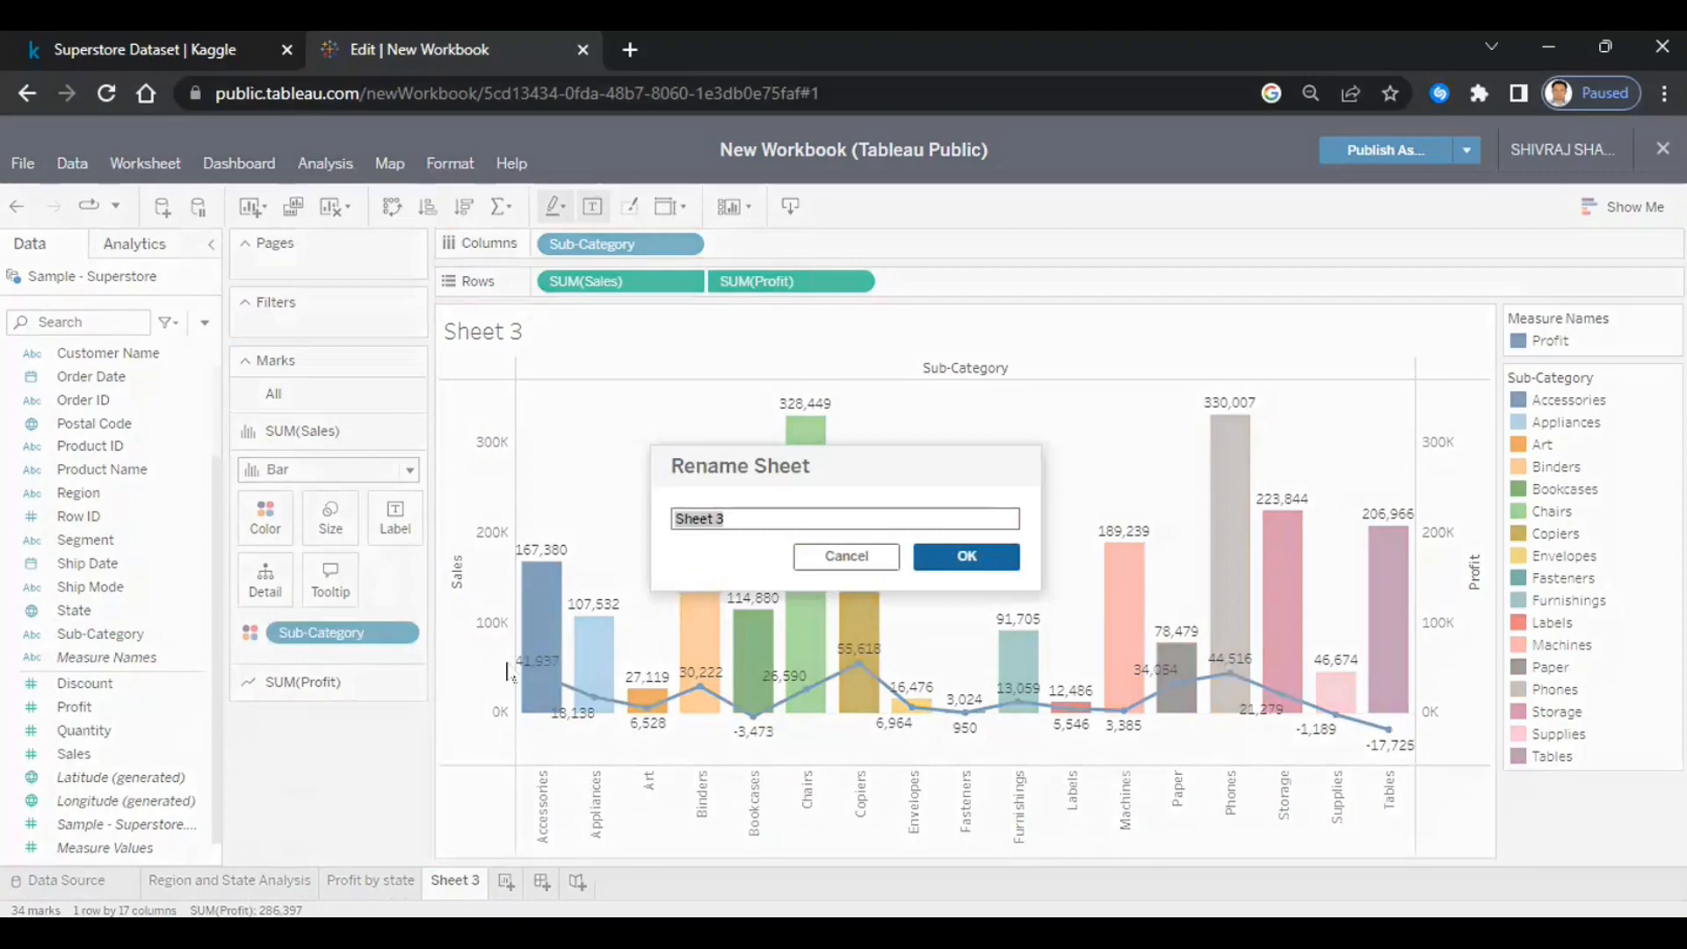
pyautogui.write('Sales and Profit by Su')
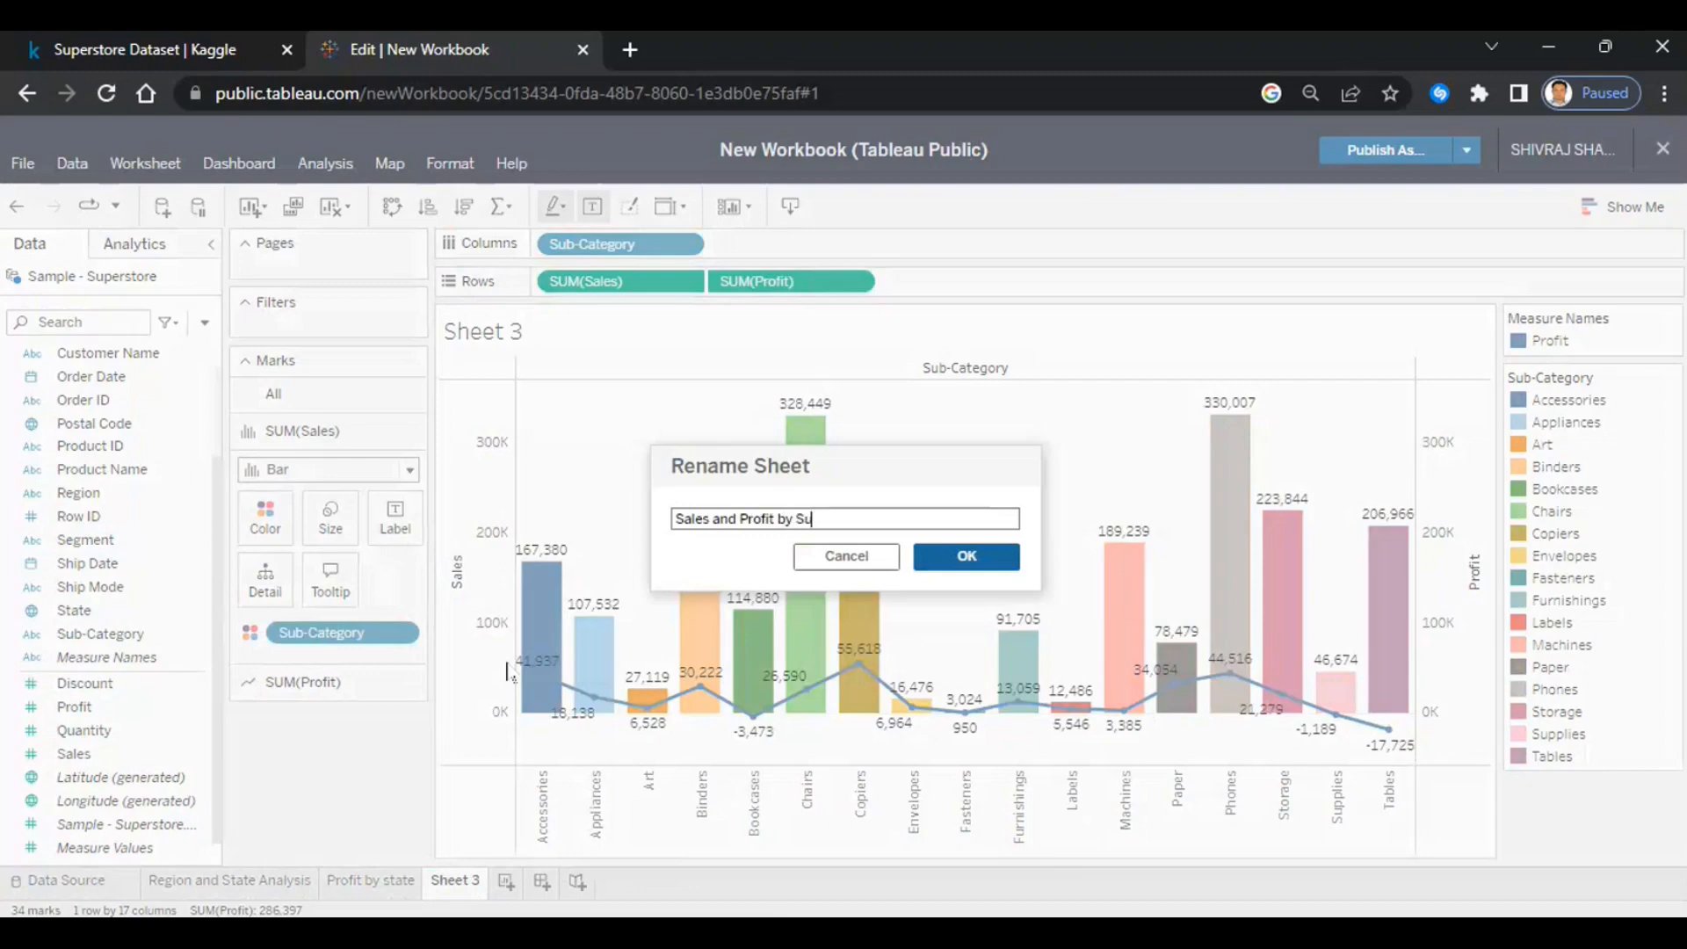
pyautogui.write('bcategory')
pyautogui.click(962, 557)
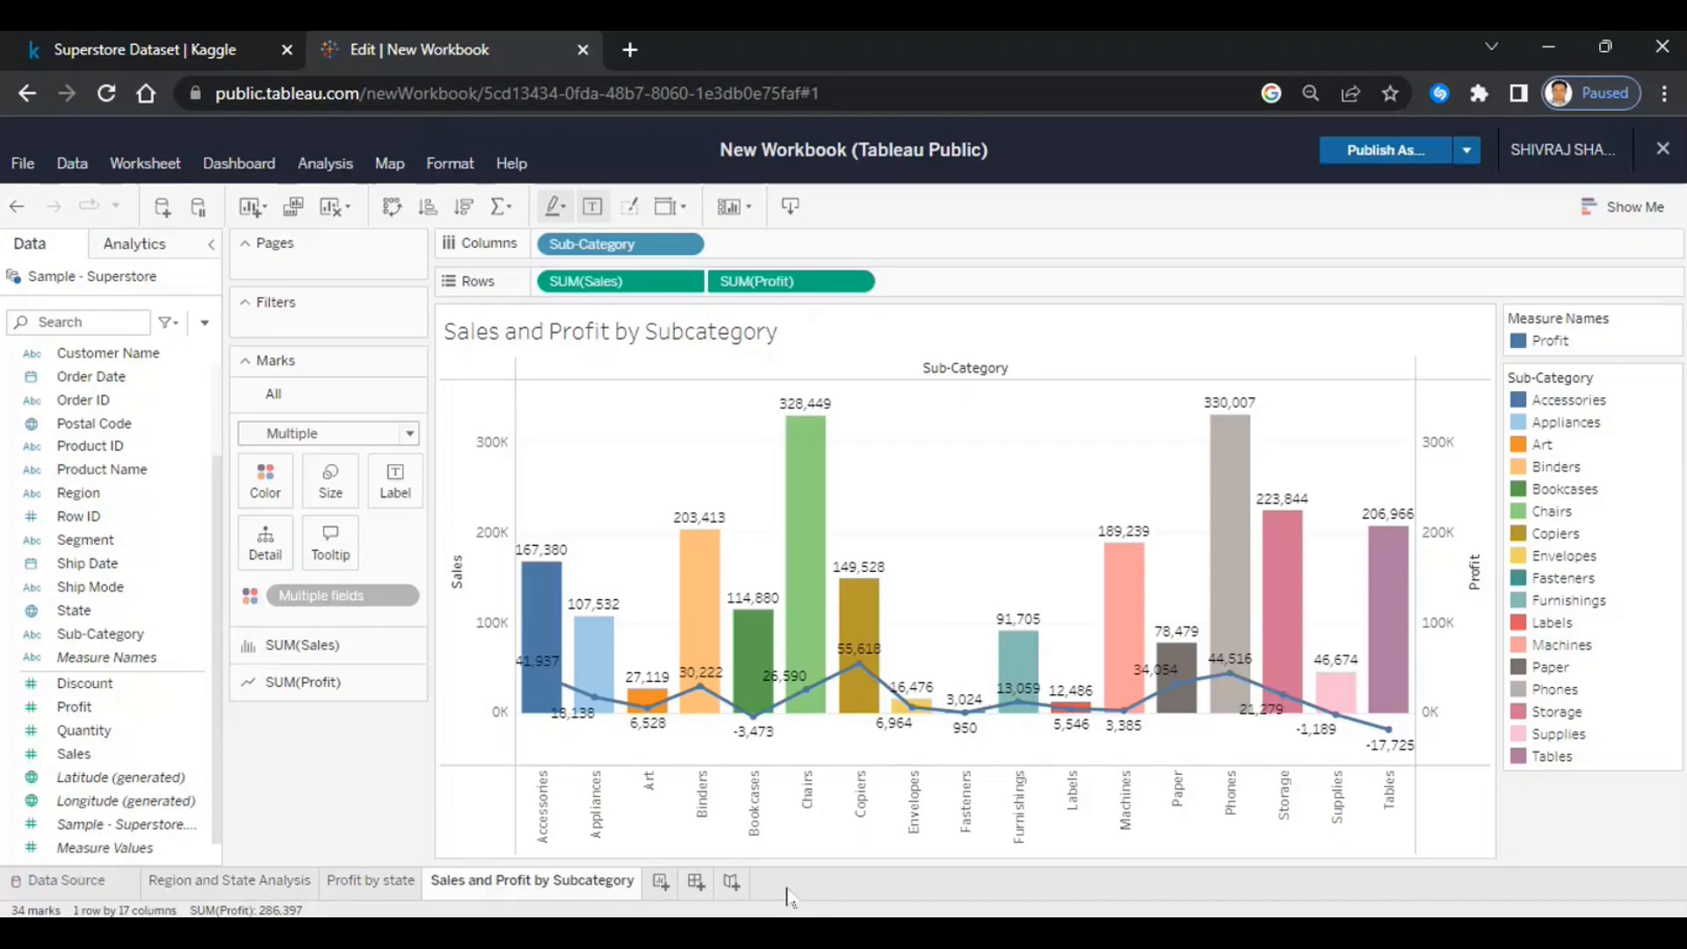
# - Create Dashboard 1 with Automatic size and the dashboard title shown
pyautogui.click(698, 887)
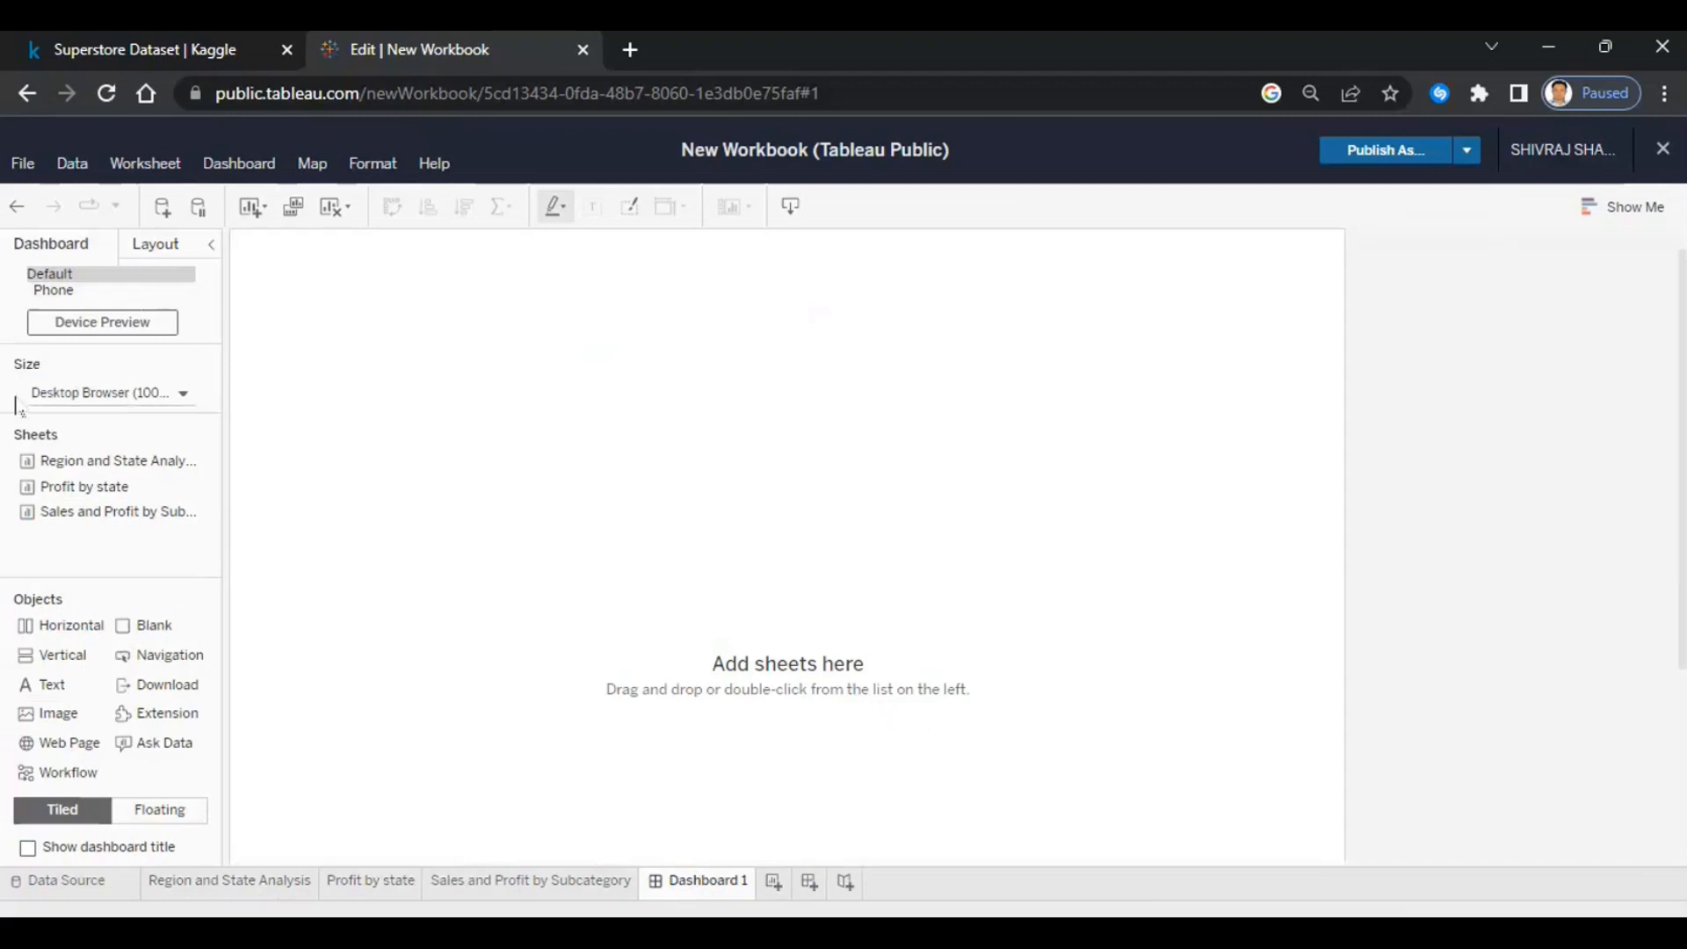
pyautogui.click(183, 395)
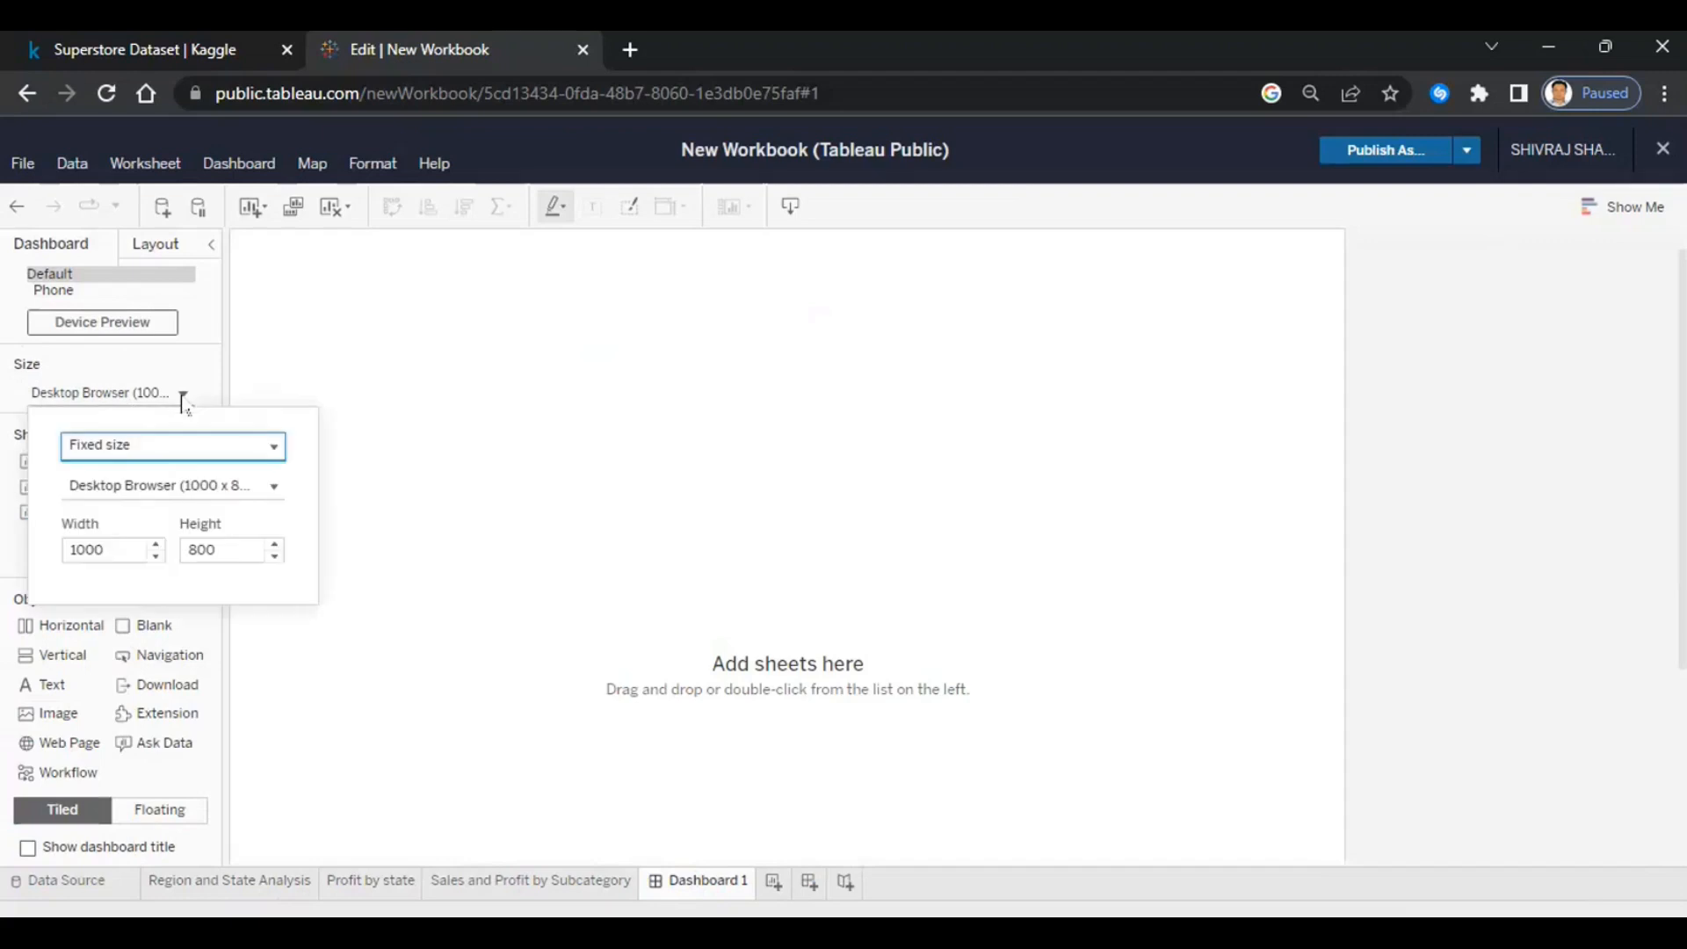
pyautogui.click(160, 457)
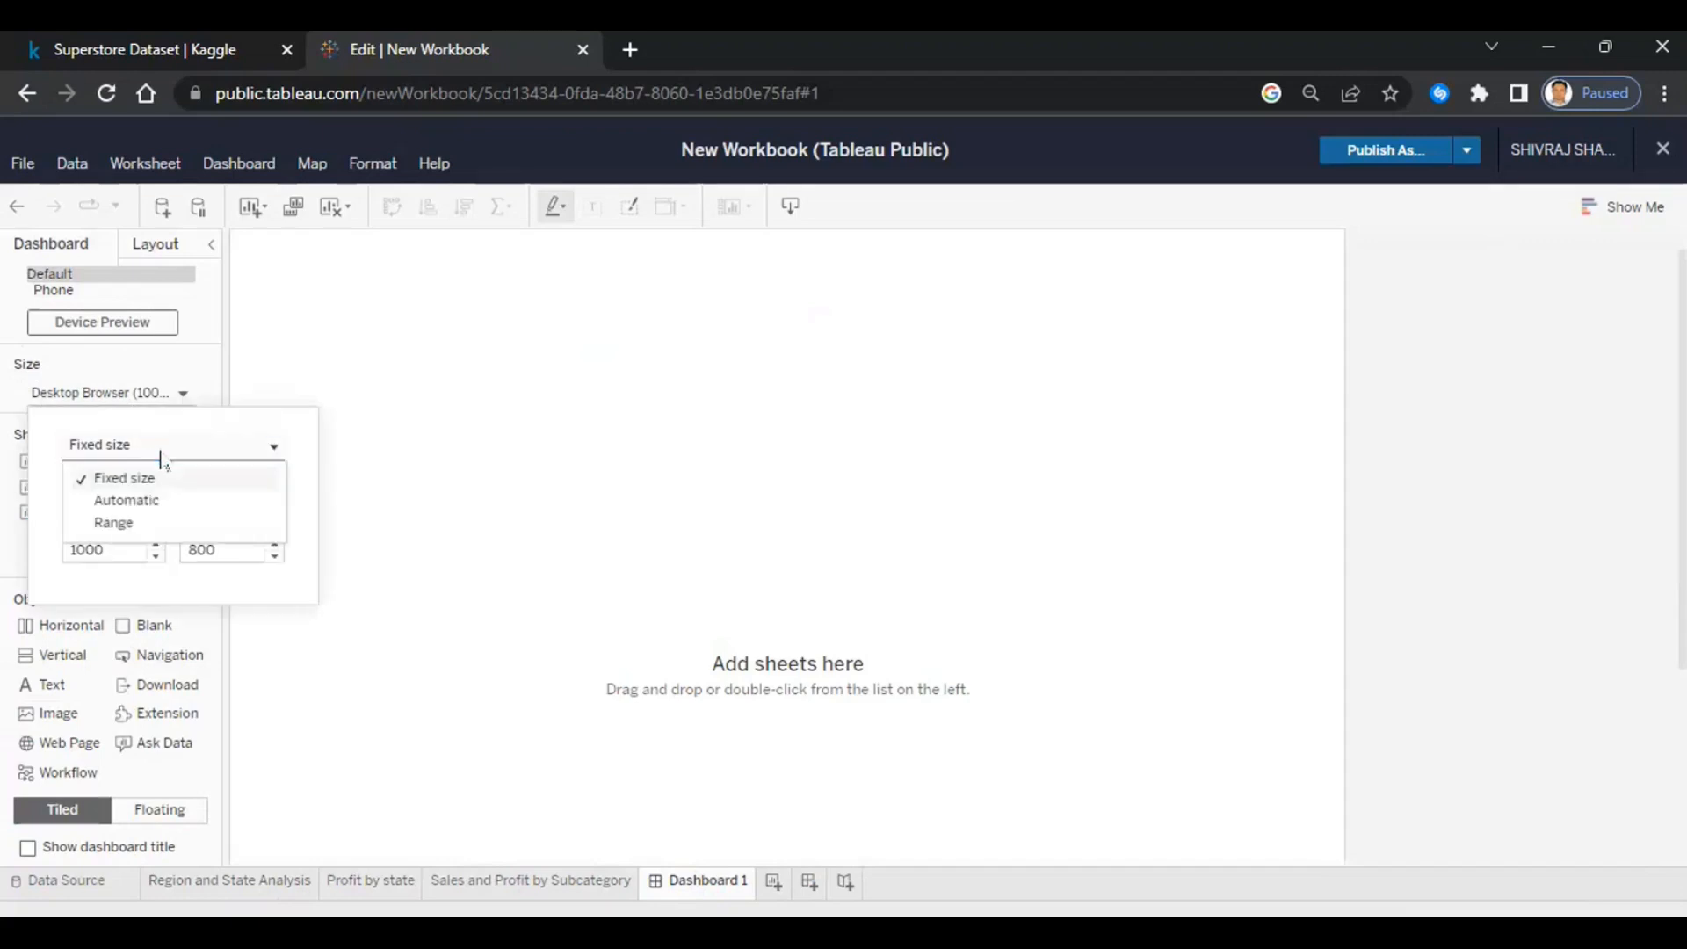
pyautogui.click(144, 501)
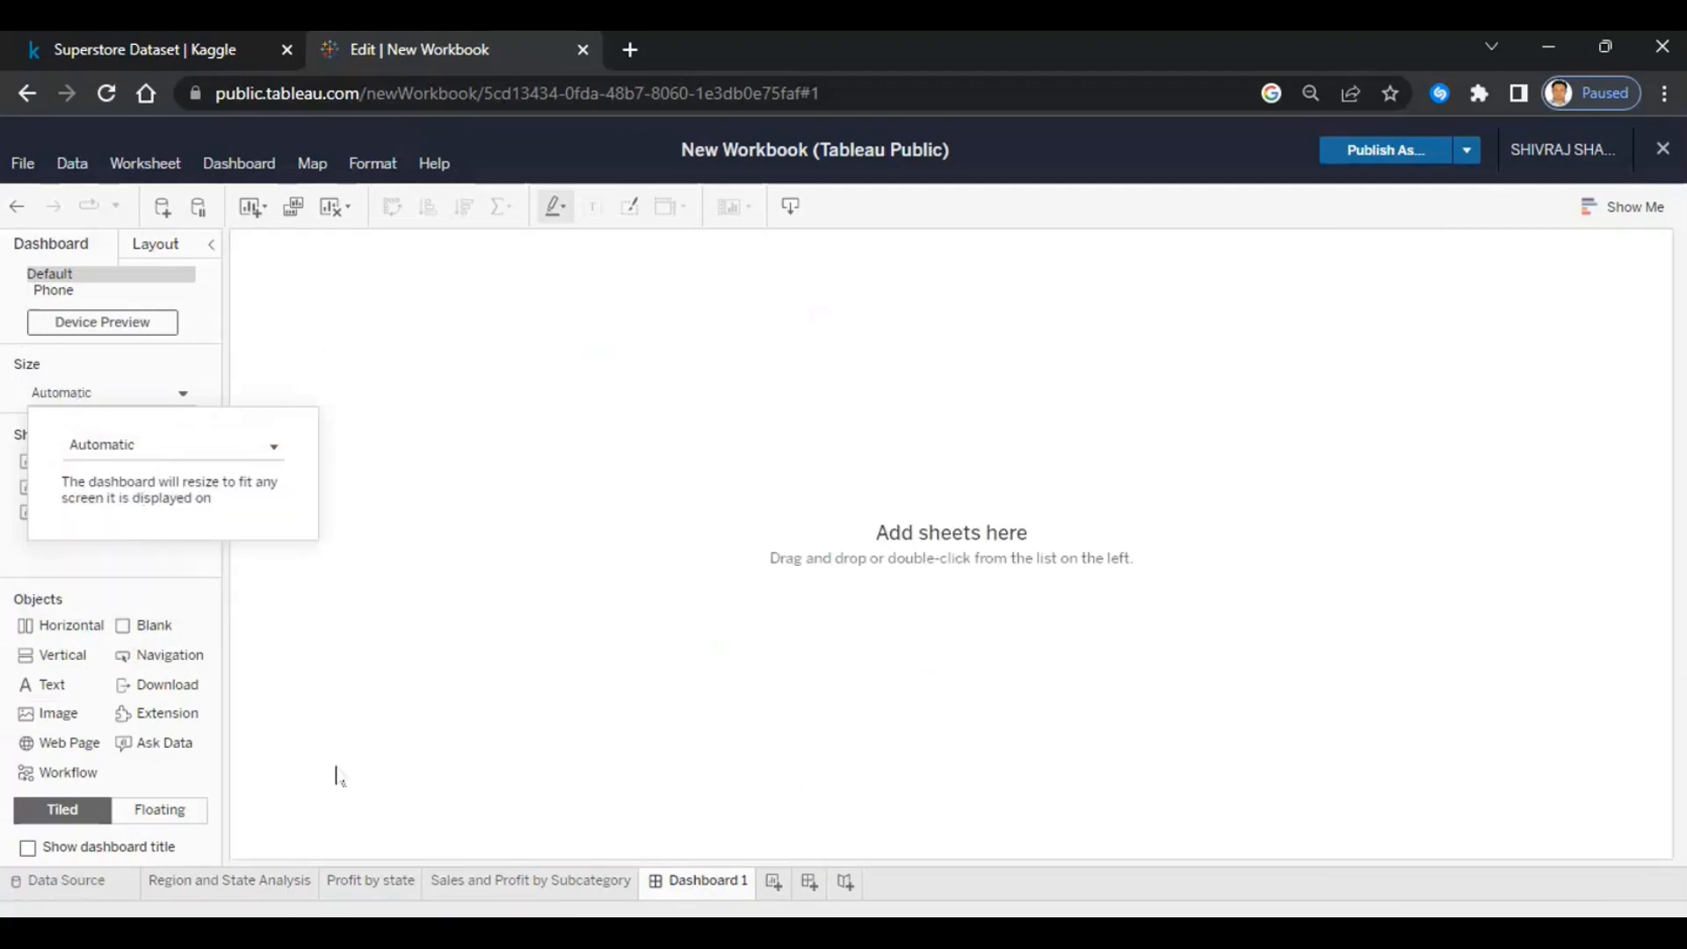
pyautogui.click(397, 530)
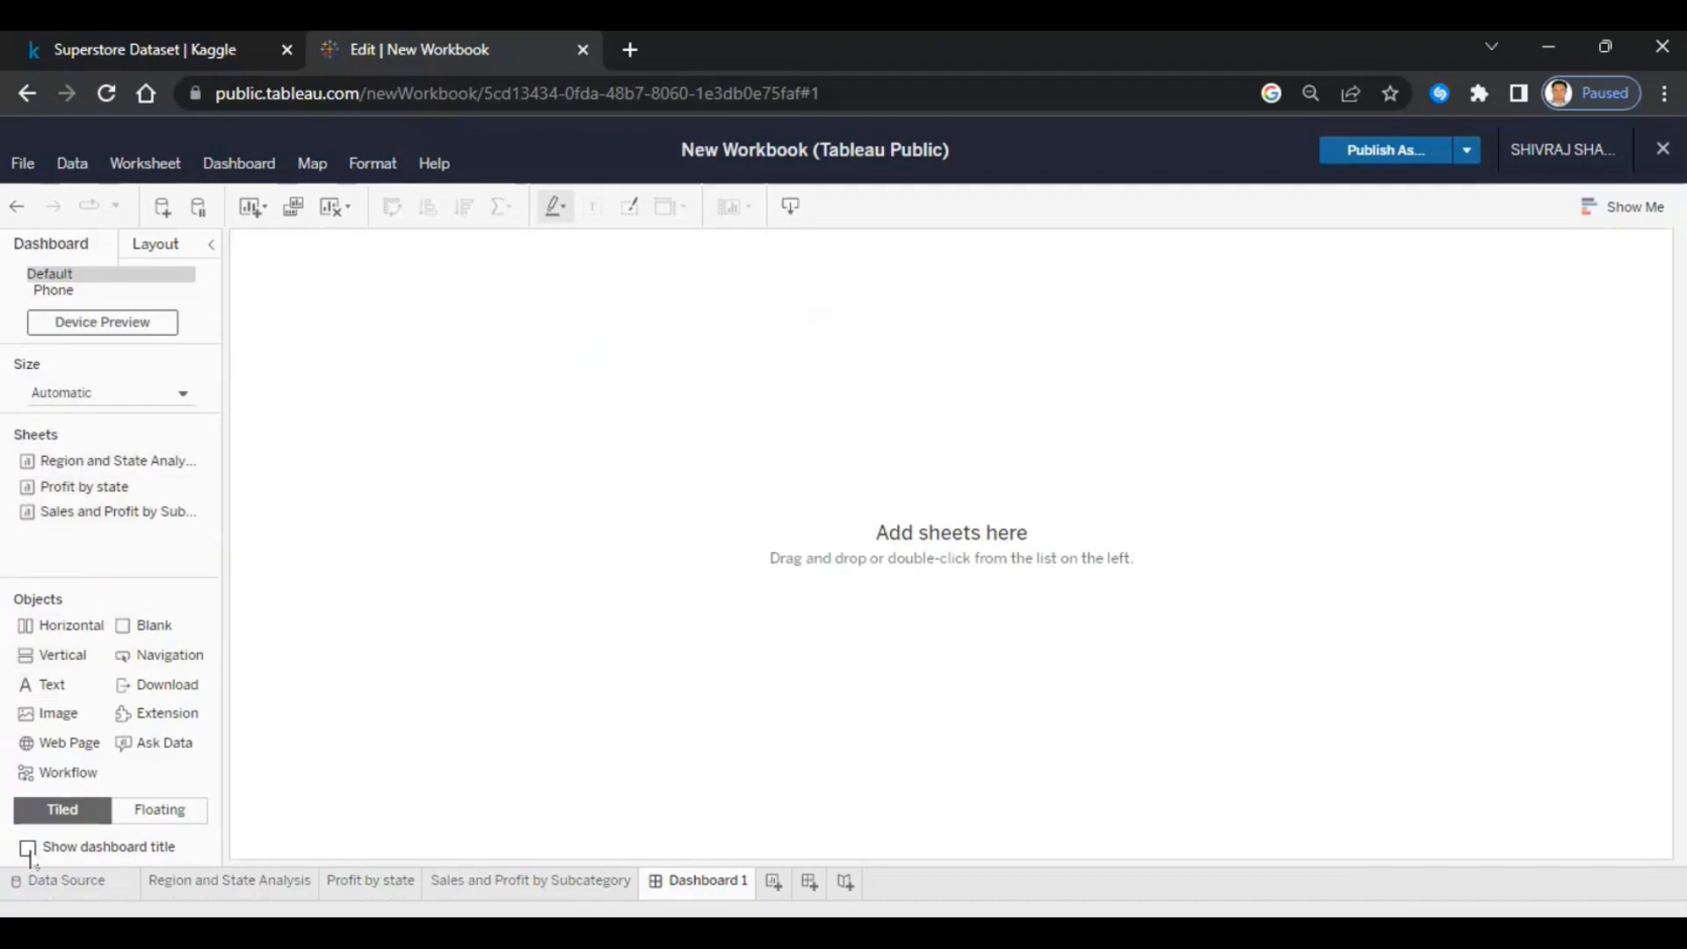
pyautogui.click(110, 848)
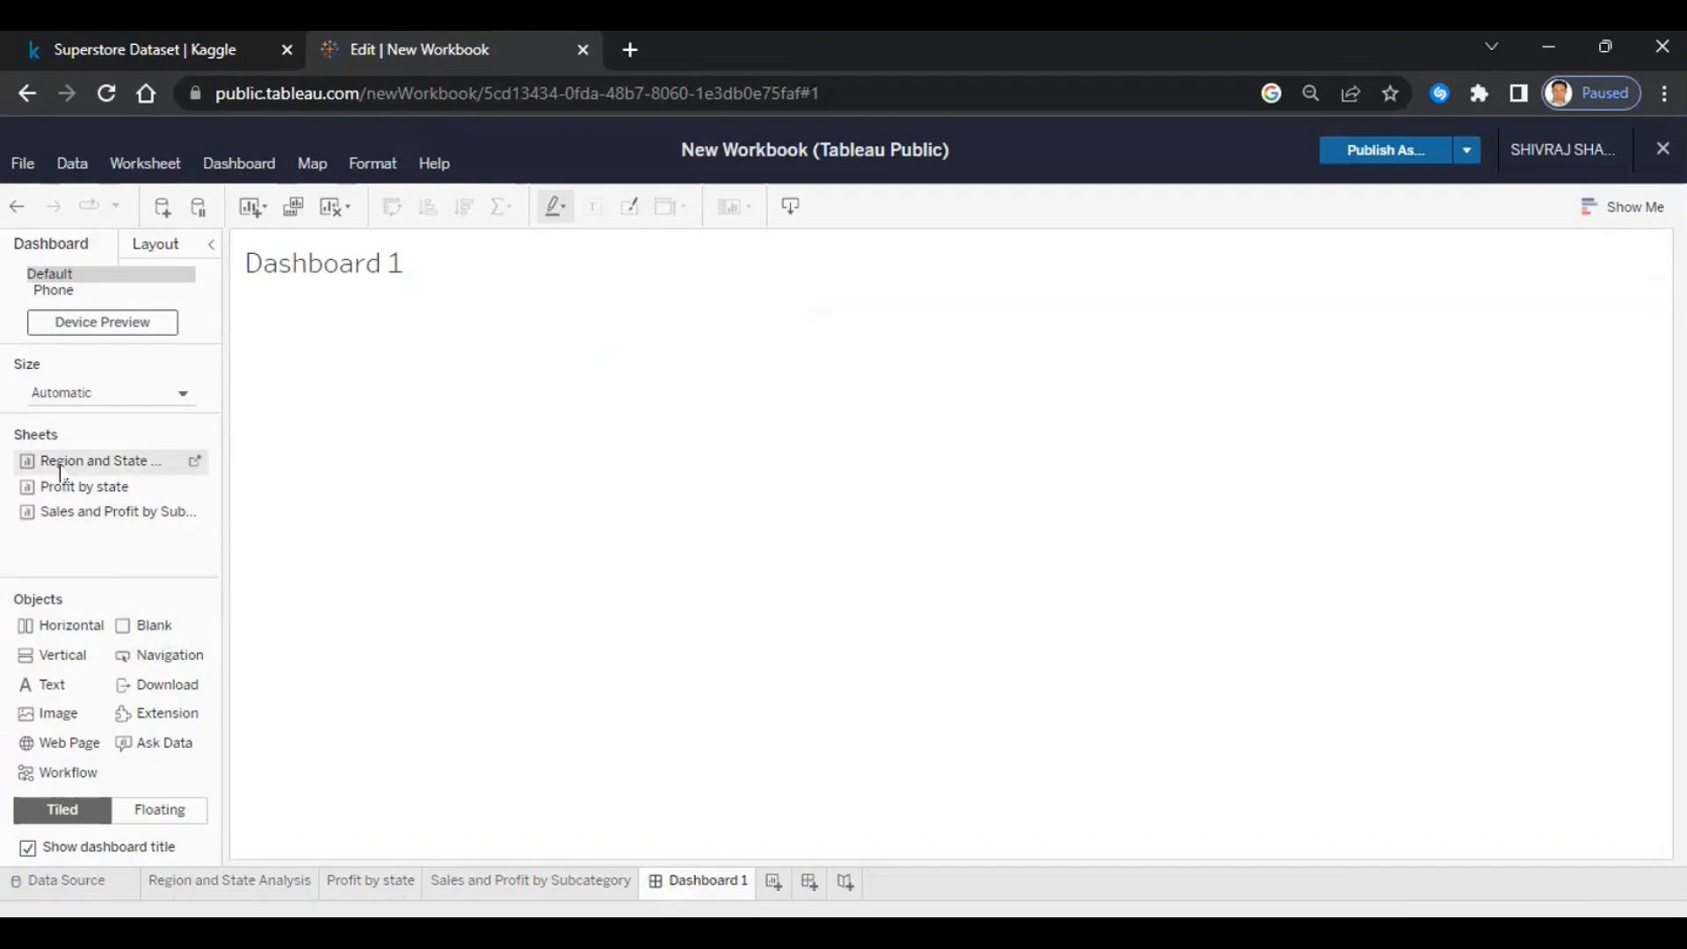
# - Place Region and State Analysis, the Profit by state map and subcategory chart, then widen their column
pyautogui.moveTo(59, 474); pyautogui.dragTo(1410, 455)
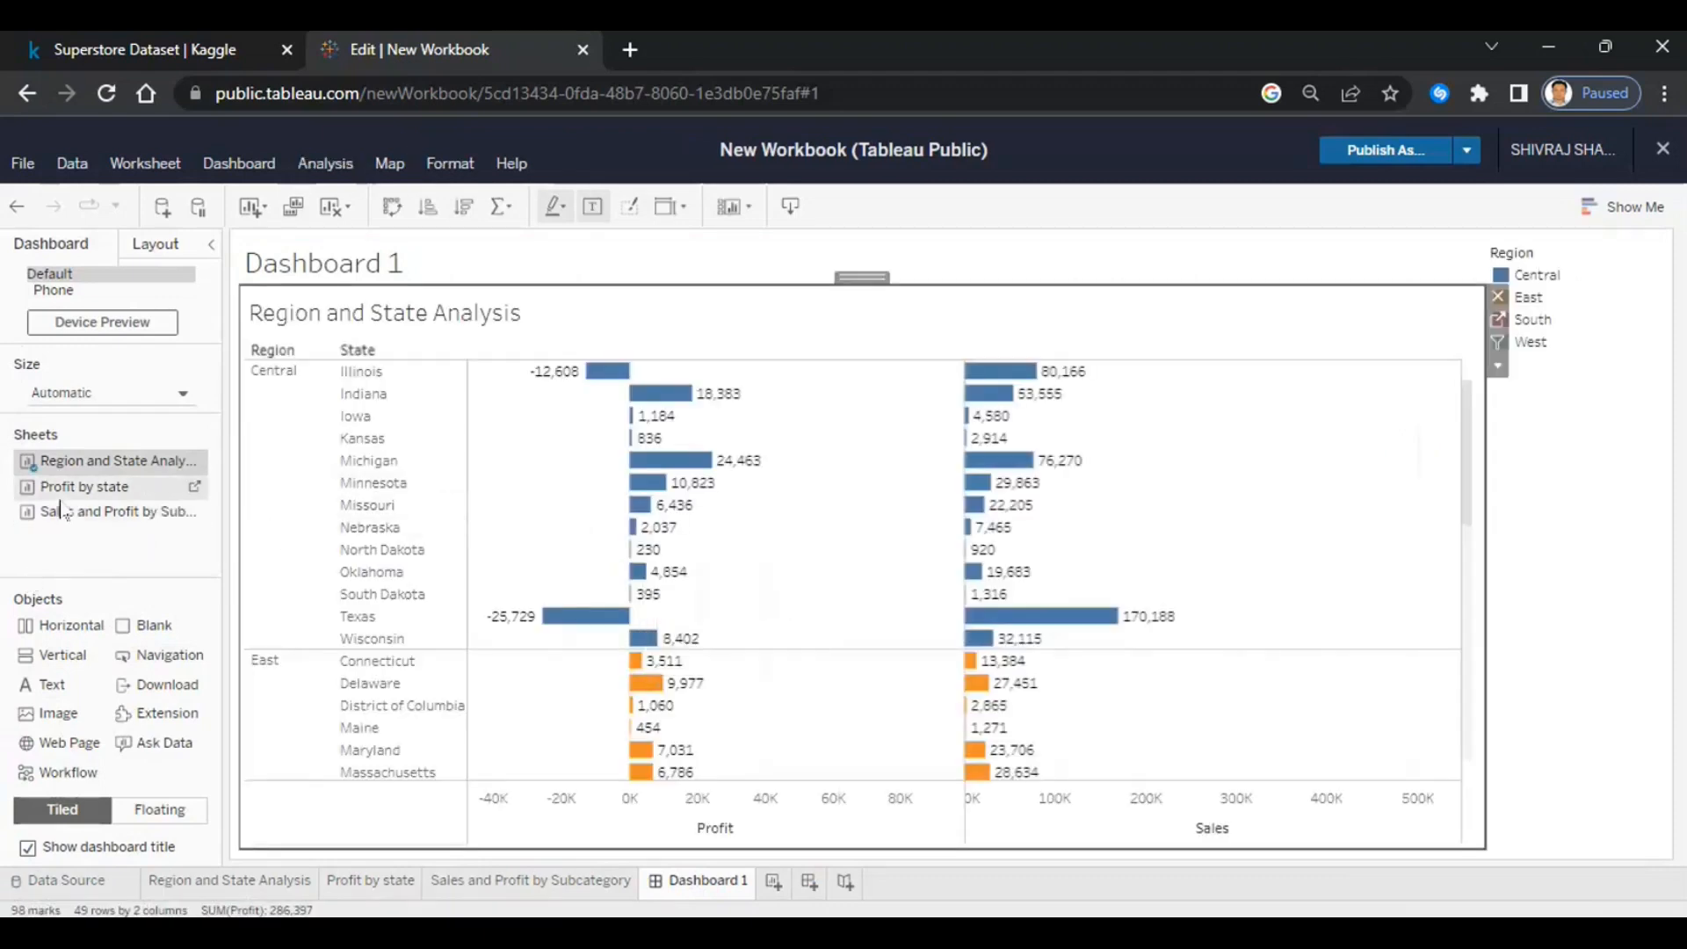
pyautogui.moveTo(88, 486); pyautogui.dragTo(391, 606)
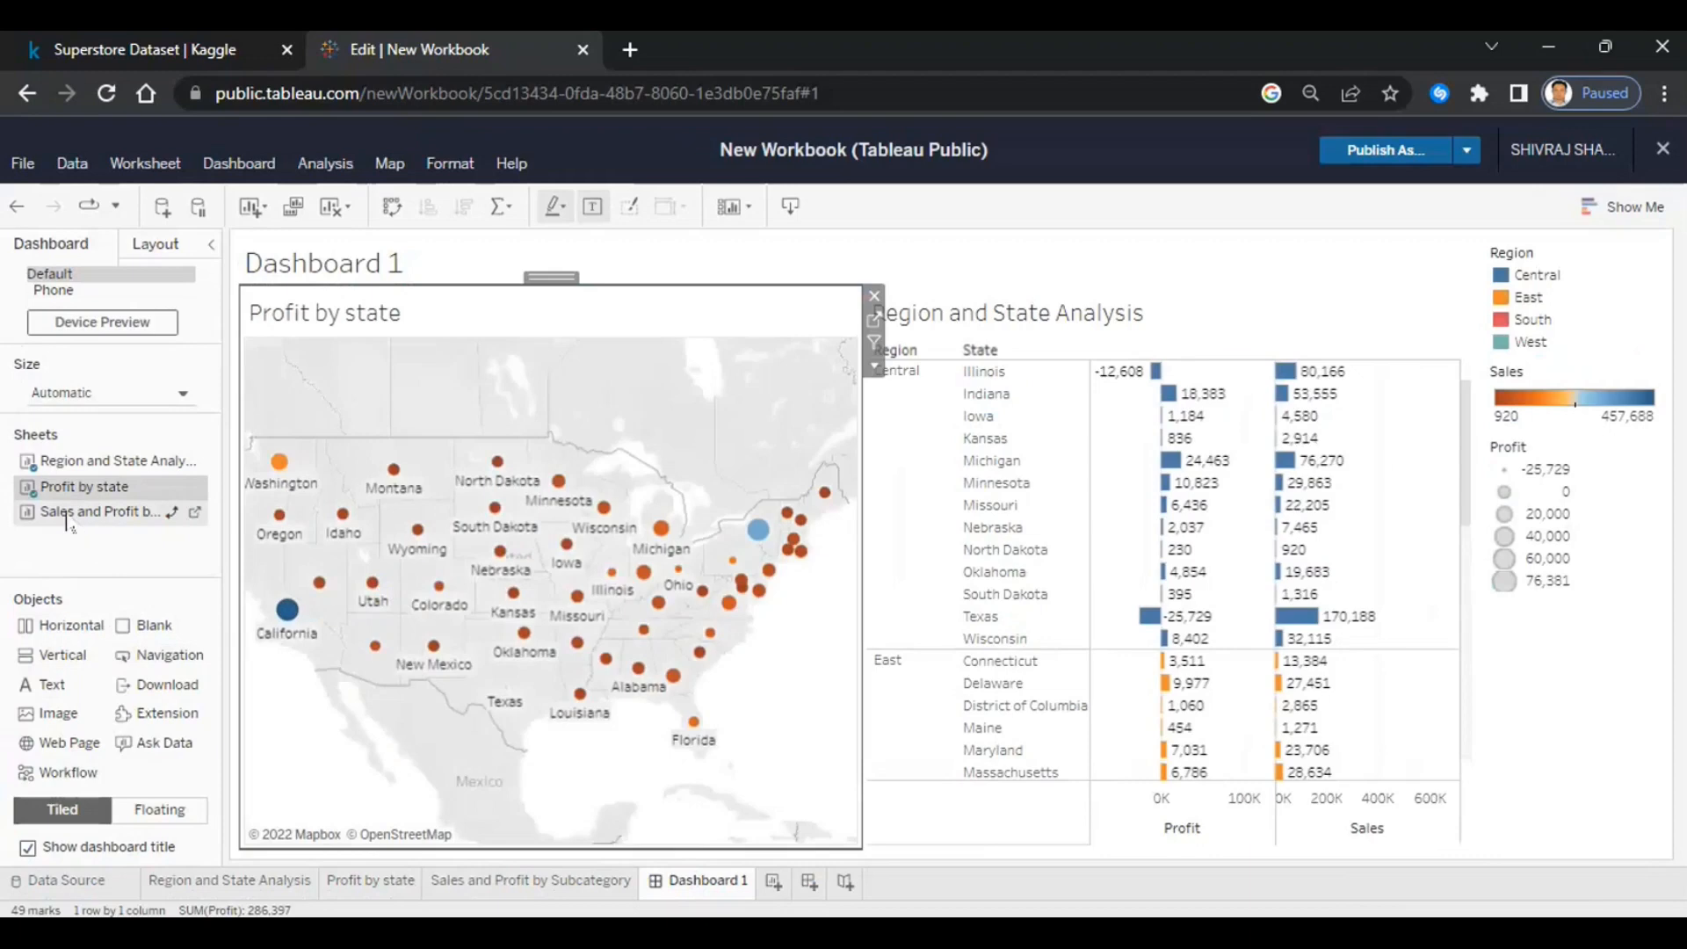
pyautogui.moveTo(66, 522); pyautogui.dragTo(493, 758)
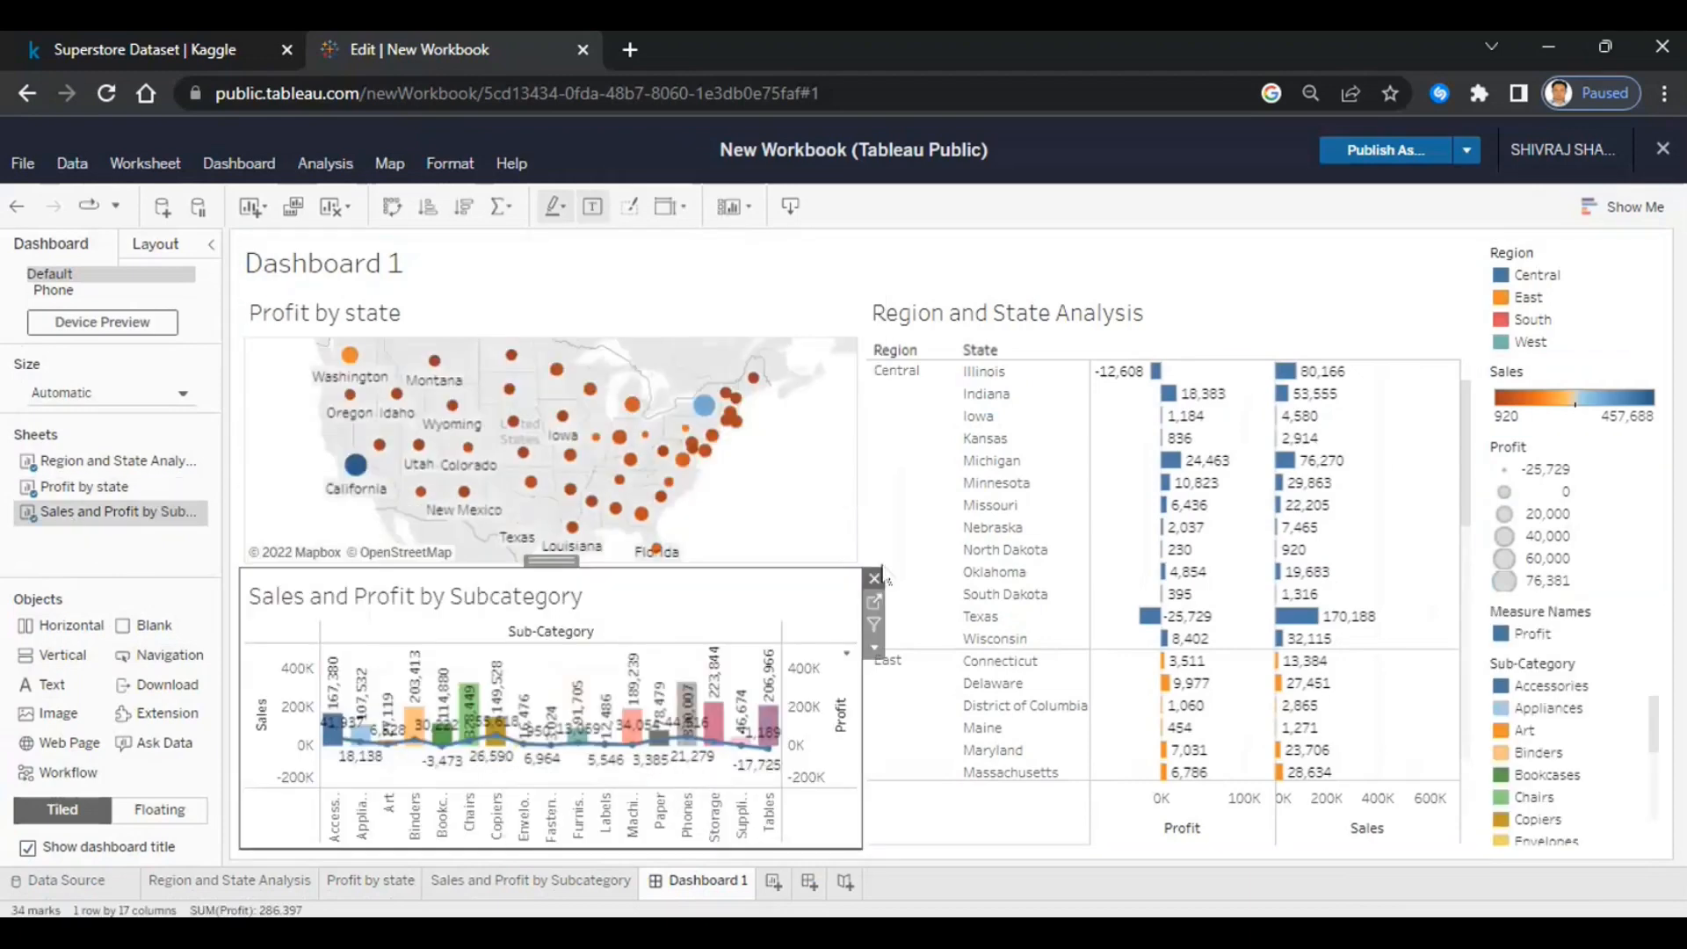
pyautogui.moveTo(865, 493); pyautogui.dragTo(956, 494)
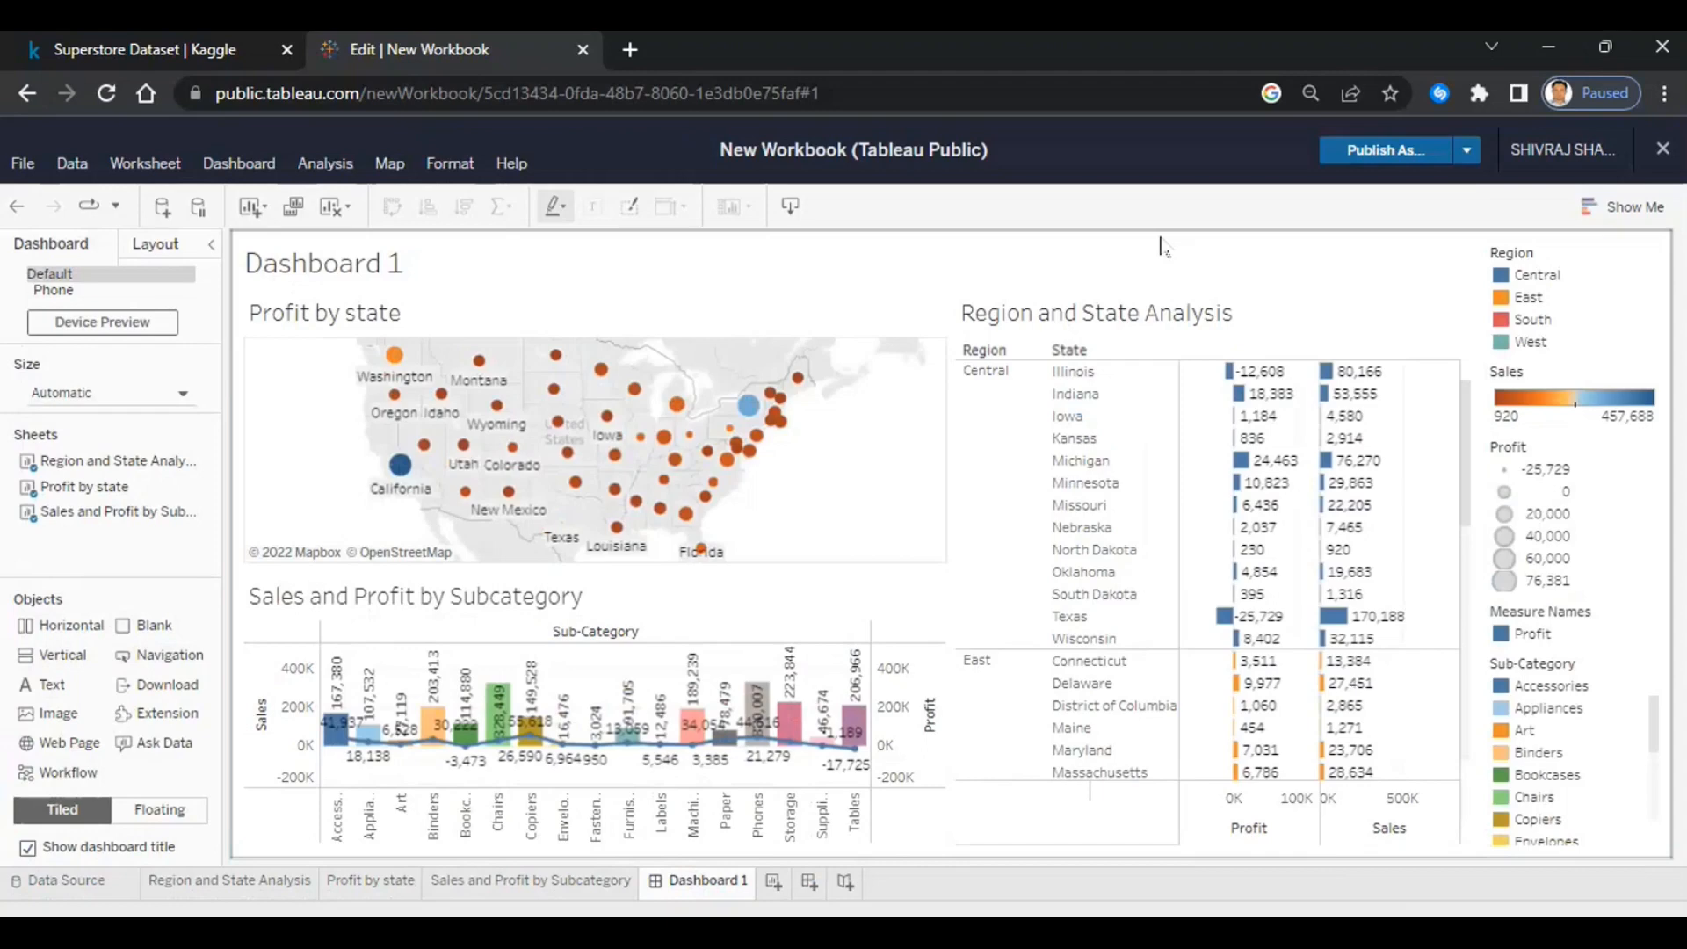
# - Replace the dashboard title with 'Analysis of Superstore as per State and Subcategory'
pyautogui.doubleClick(368, 263)
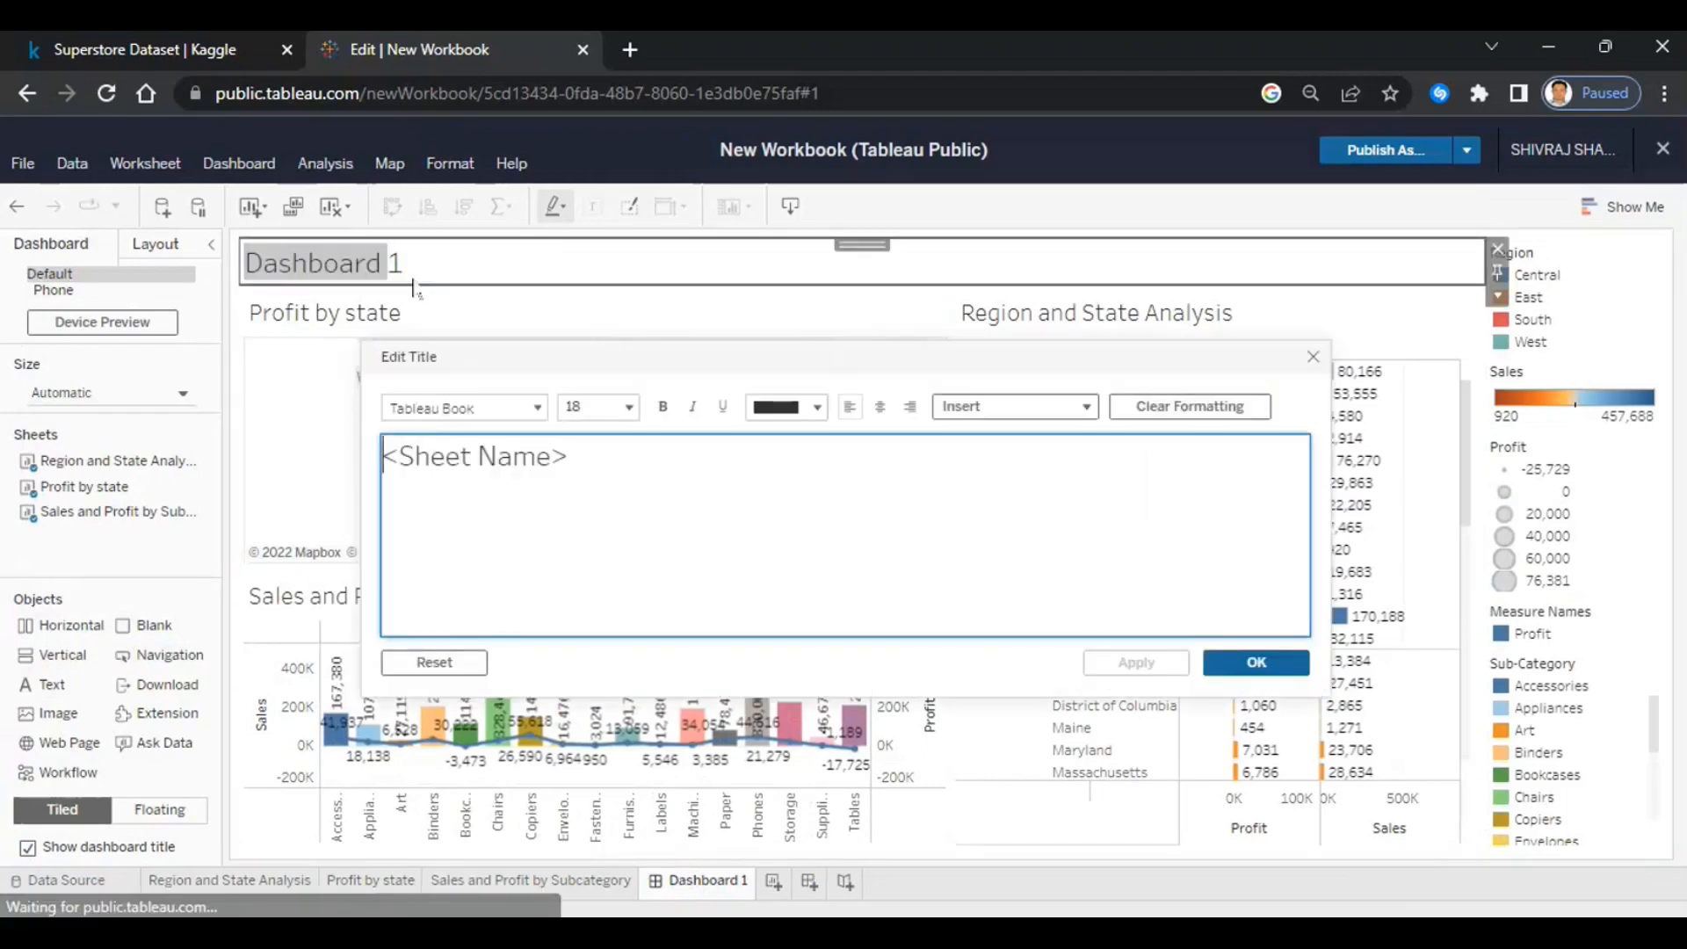
pyautogui.moveTo(620, 464); pyautogui.dragTo(356, 468)
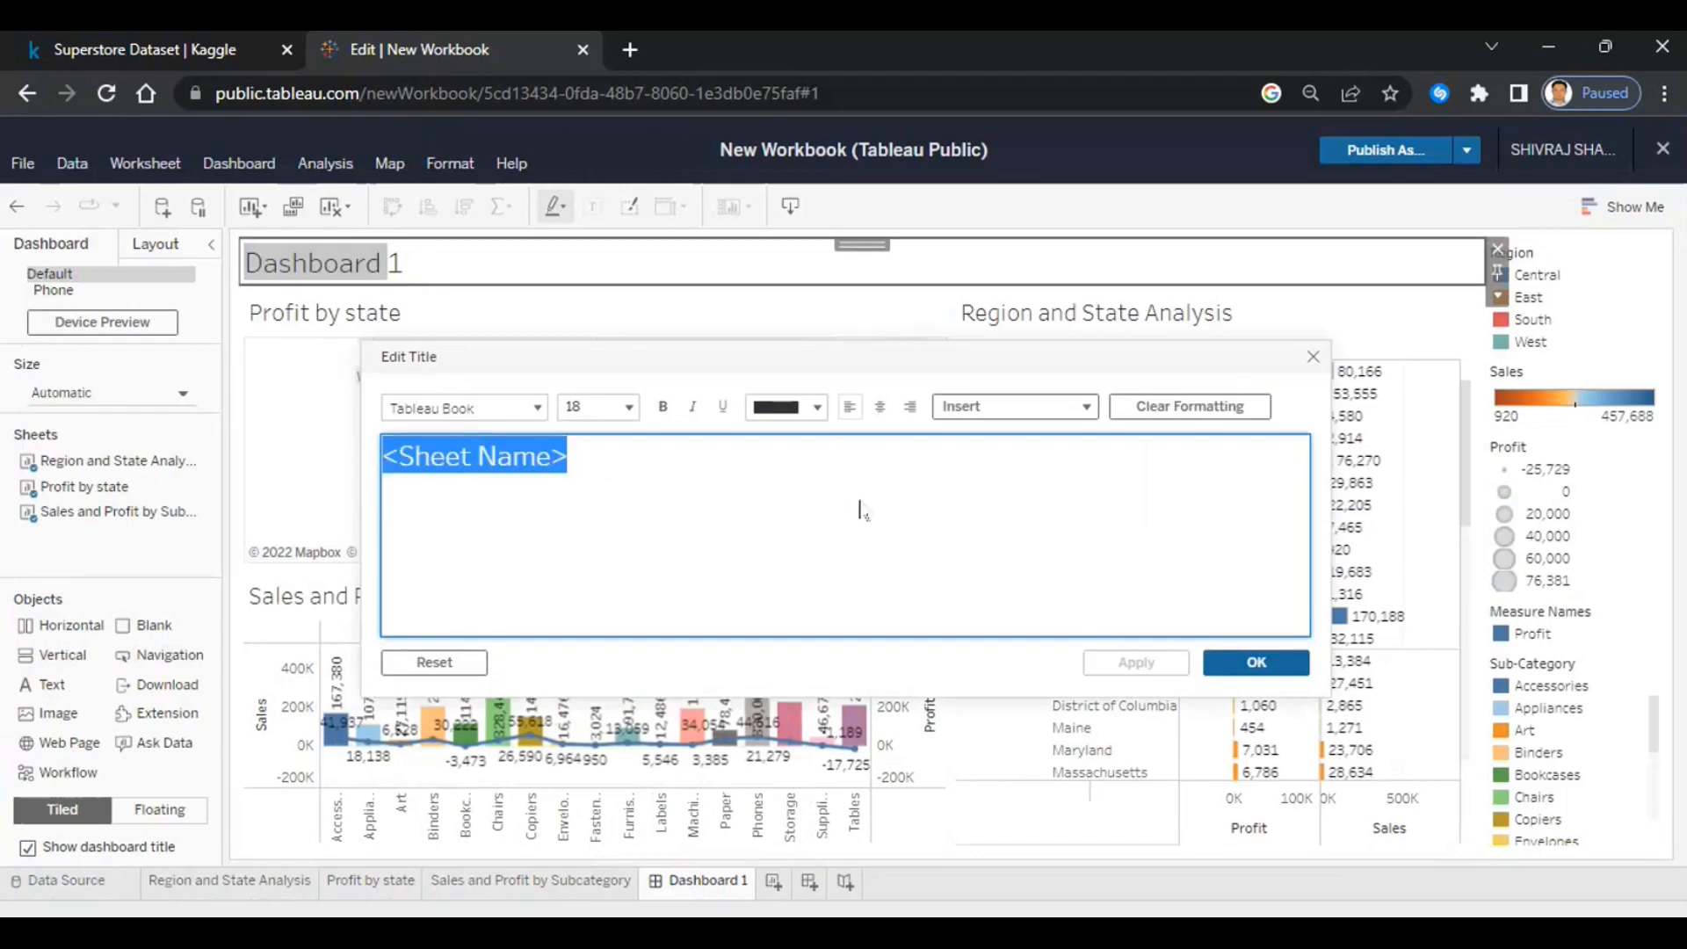
pyautogui.write('Analys')
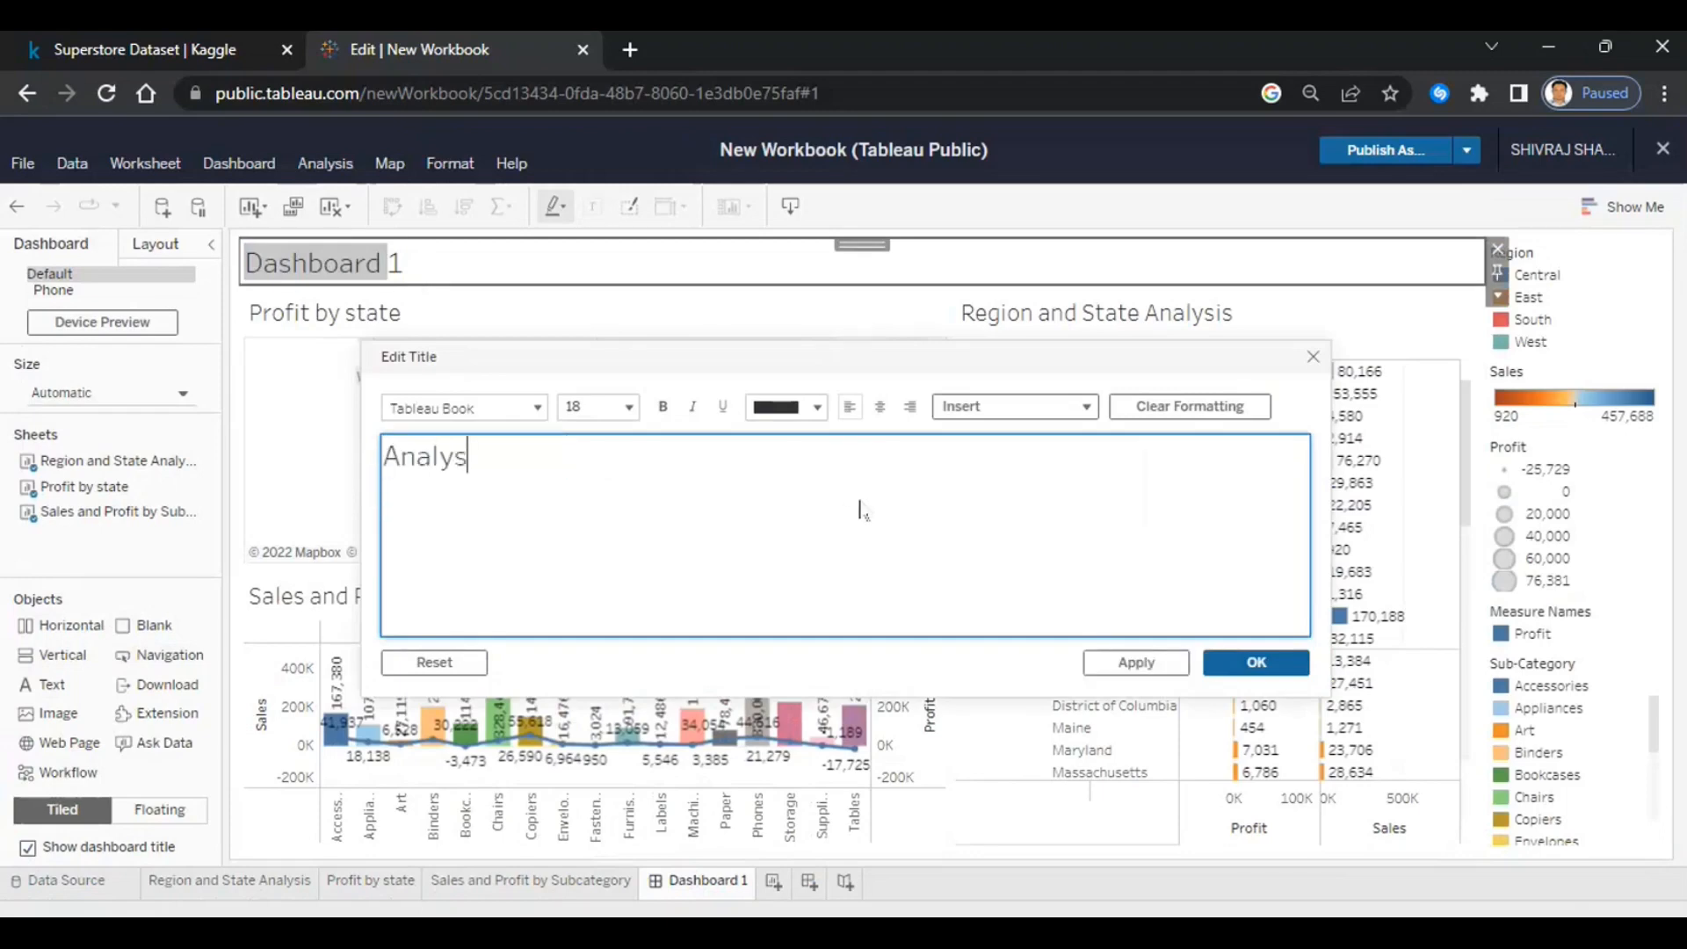
pyautogui.write('is of SUper')
pyautogui.press('BackSpace')
pyautogui.press('BackSpace')
pyautogui.press('BackSpace')
pyautogui.press('BackSpace')
pyautogui.write('uper')
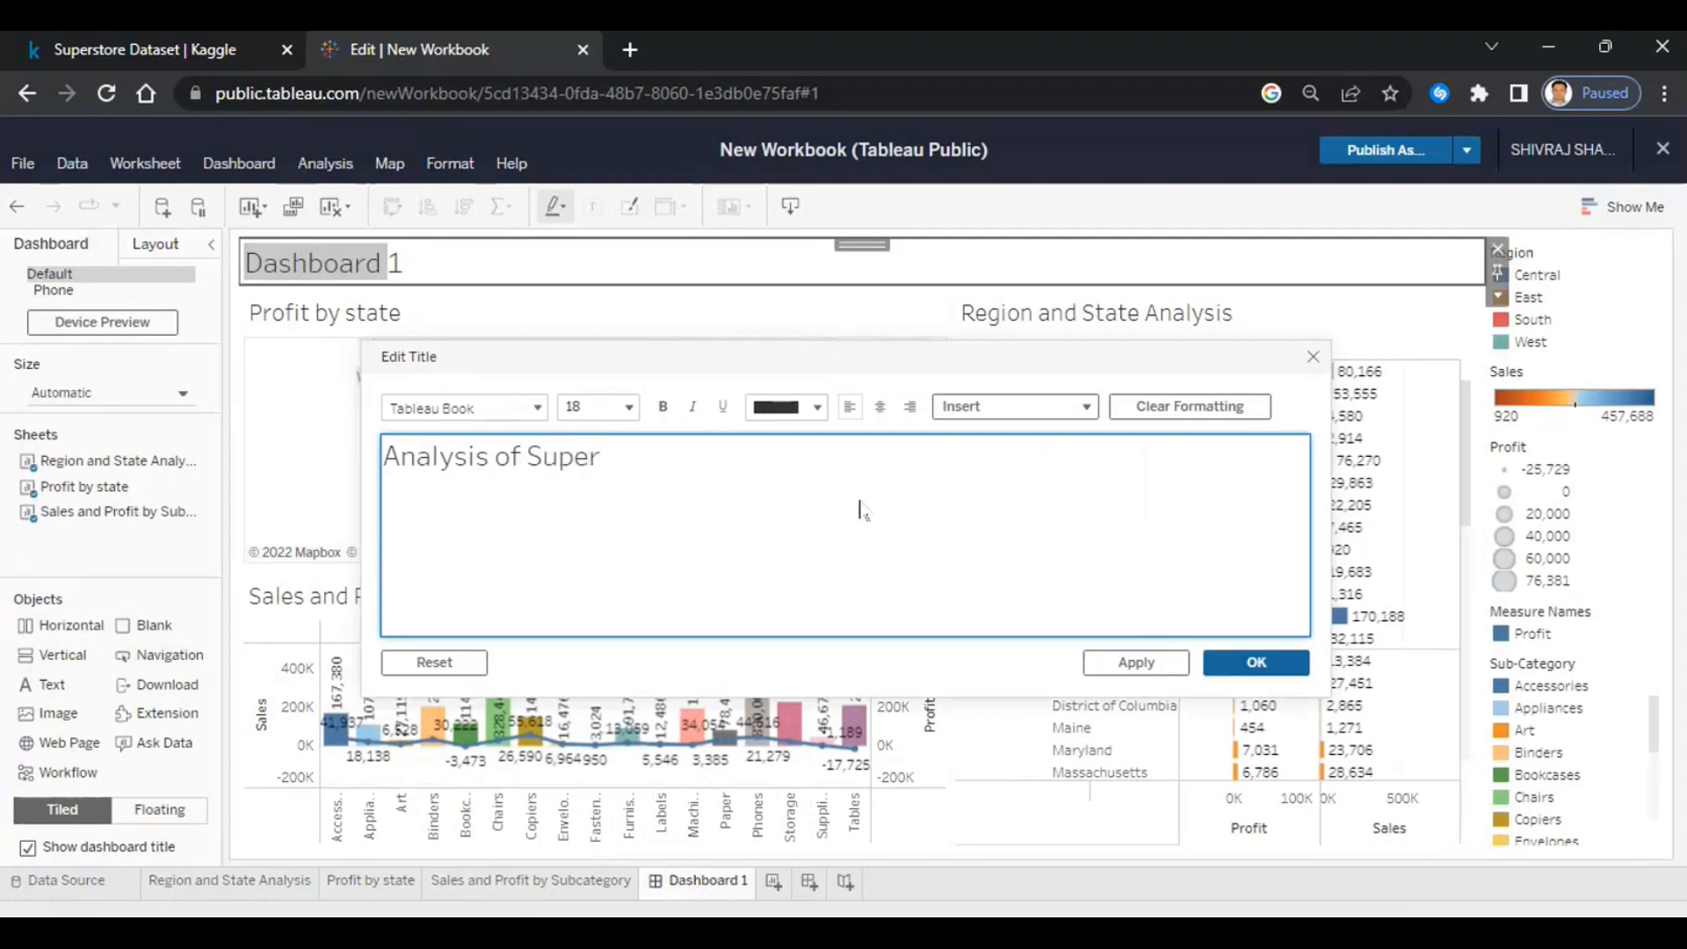
pyautogui.write('store as per')
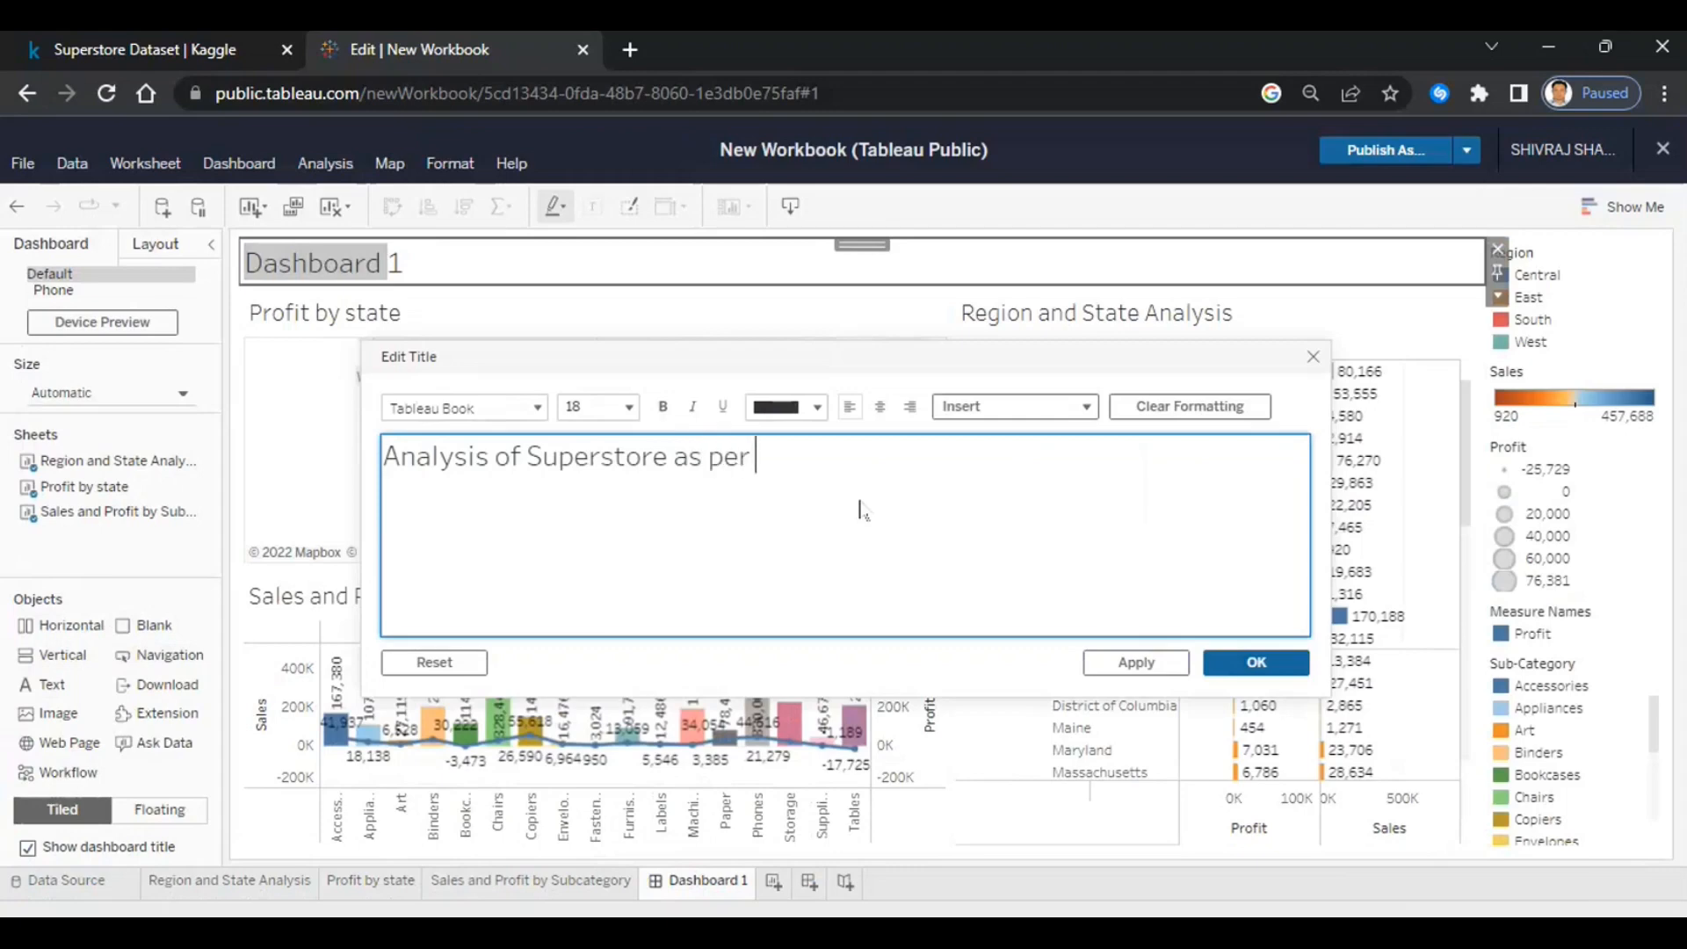
pyautogui.write(' State and')
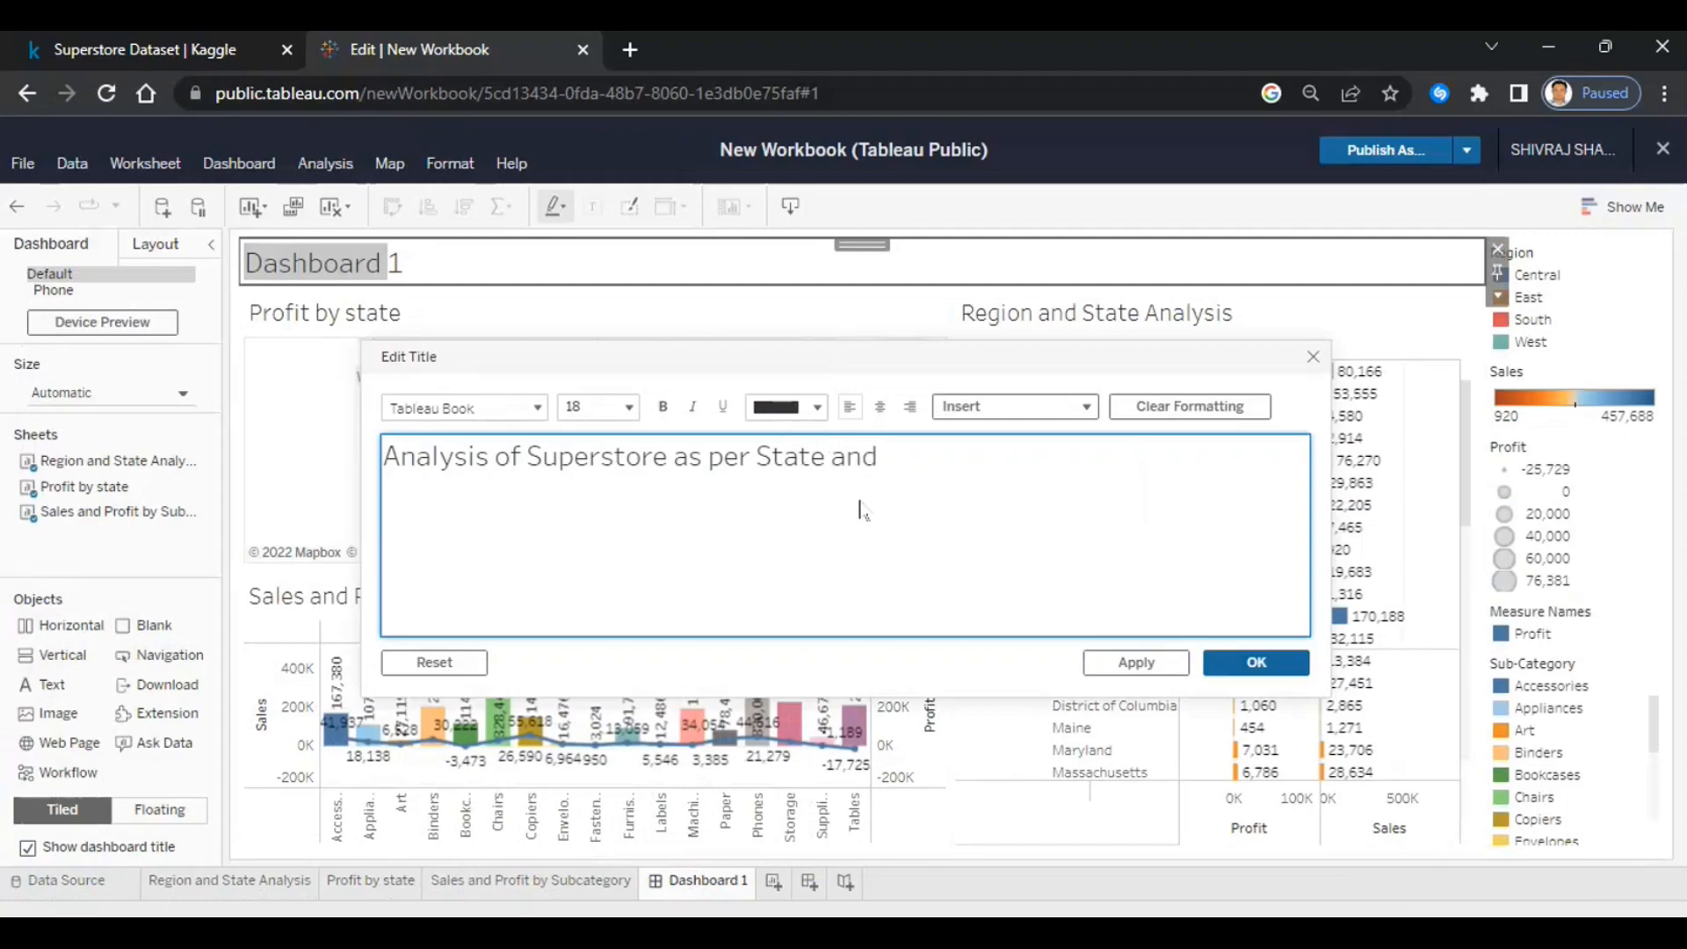
pyautogui.write(' Subcategory')
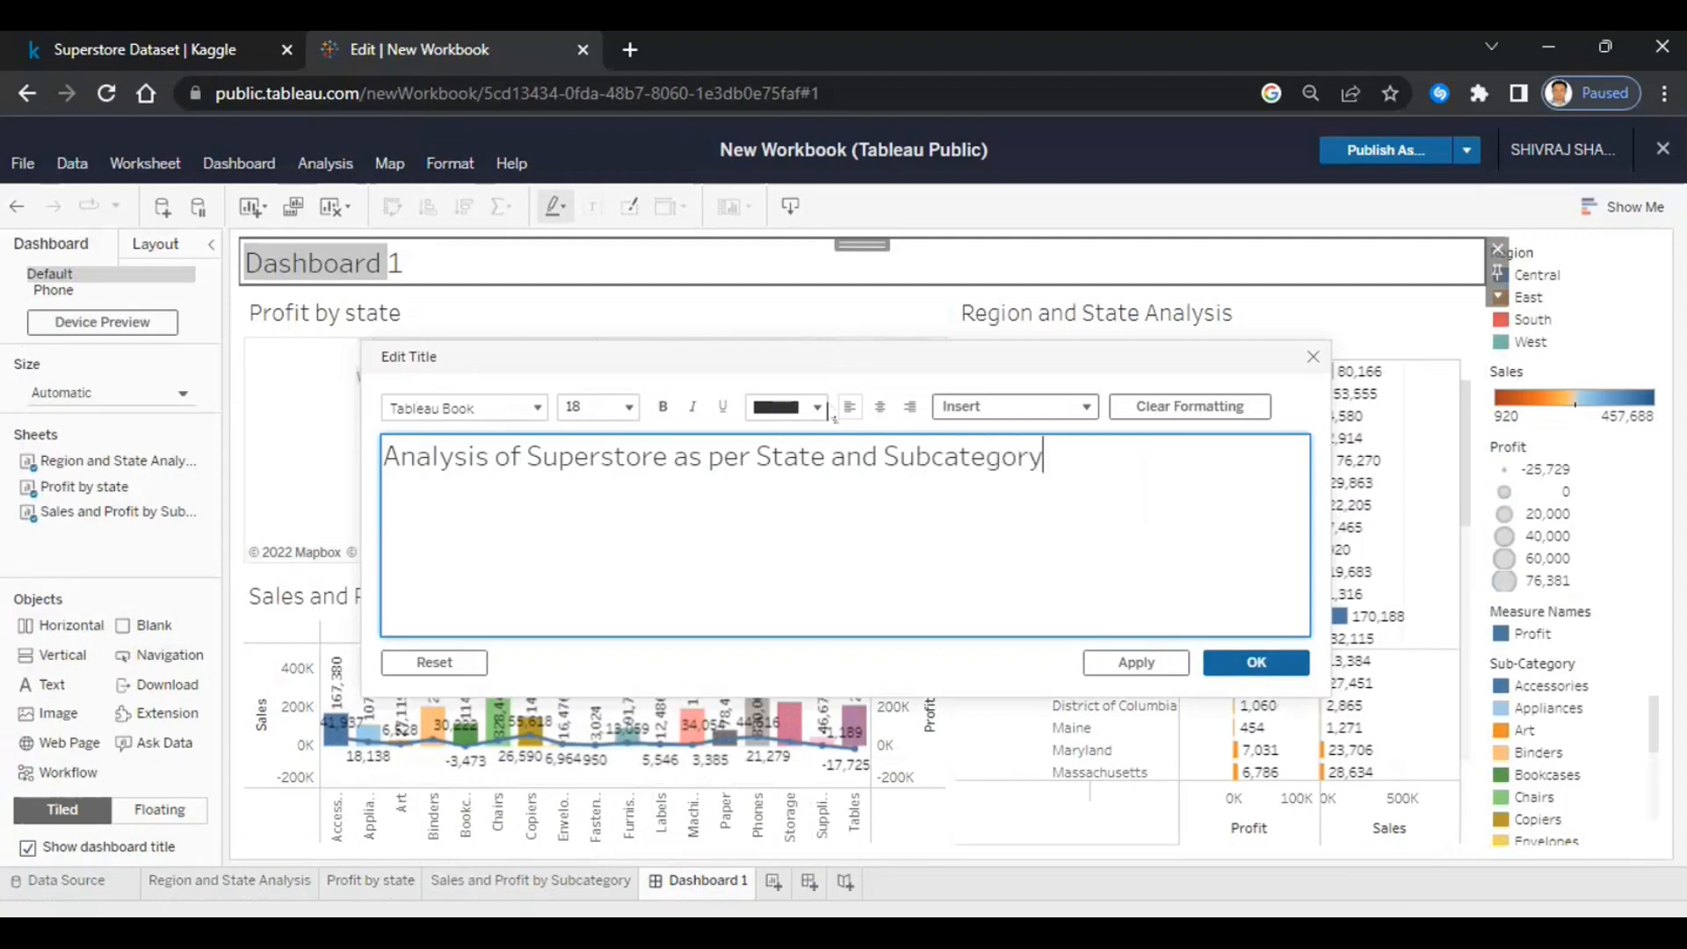
# - Make the title bold, italic, underlined and centred, and confirm it
pyautogui.moveTo(1057, 451); pyautogui.dragTo(272, 488)
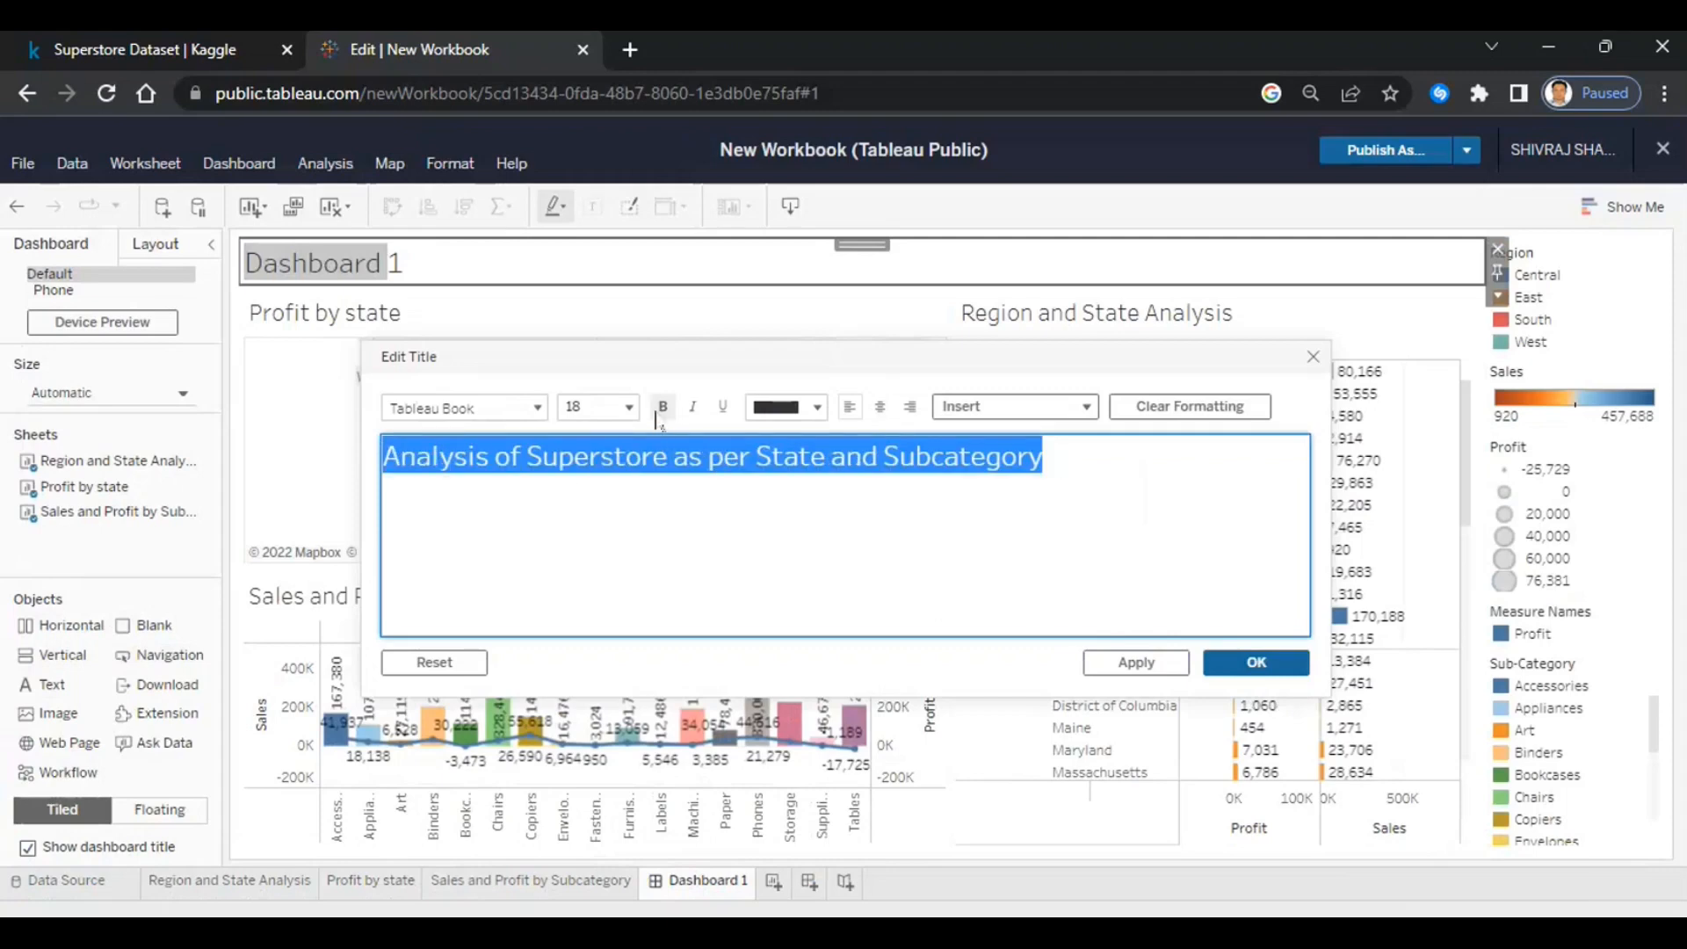
pyautogui.click(662, 406)
pyautogui.click(693, 409)
pyautogui.click(722, 409)
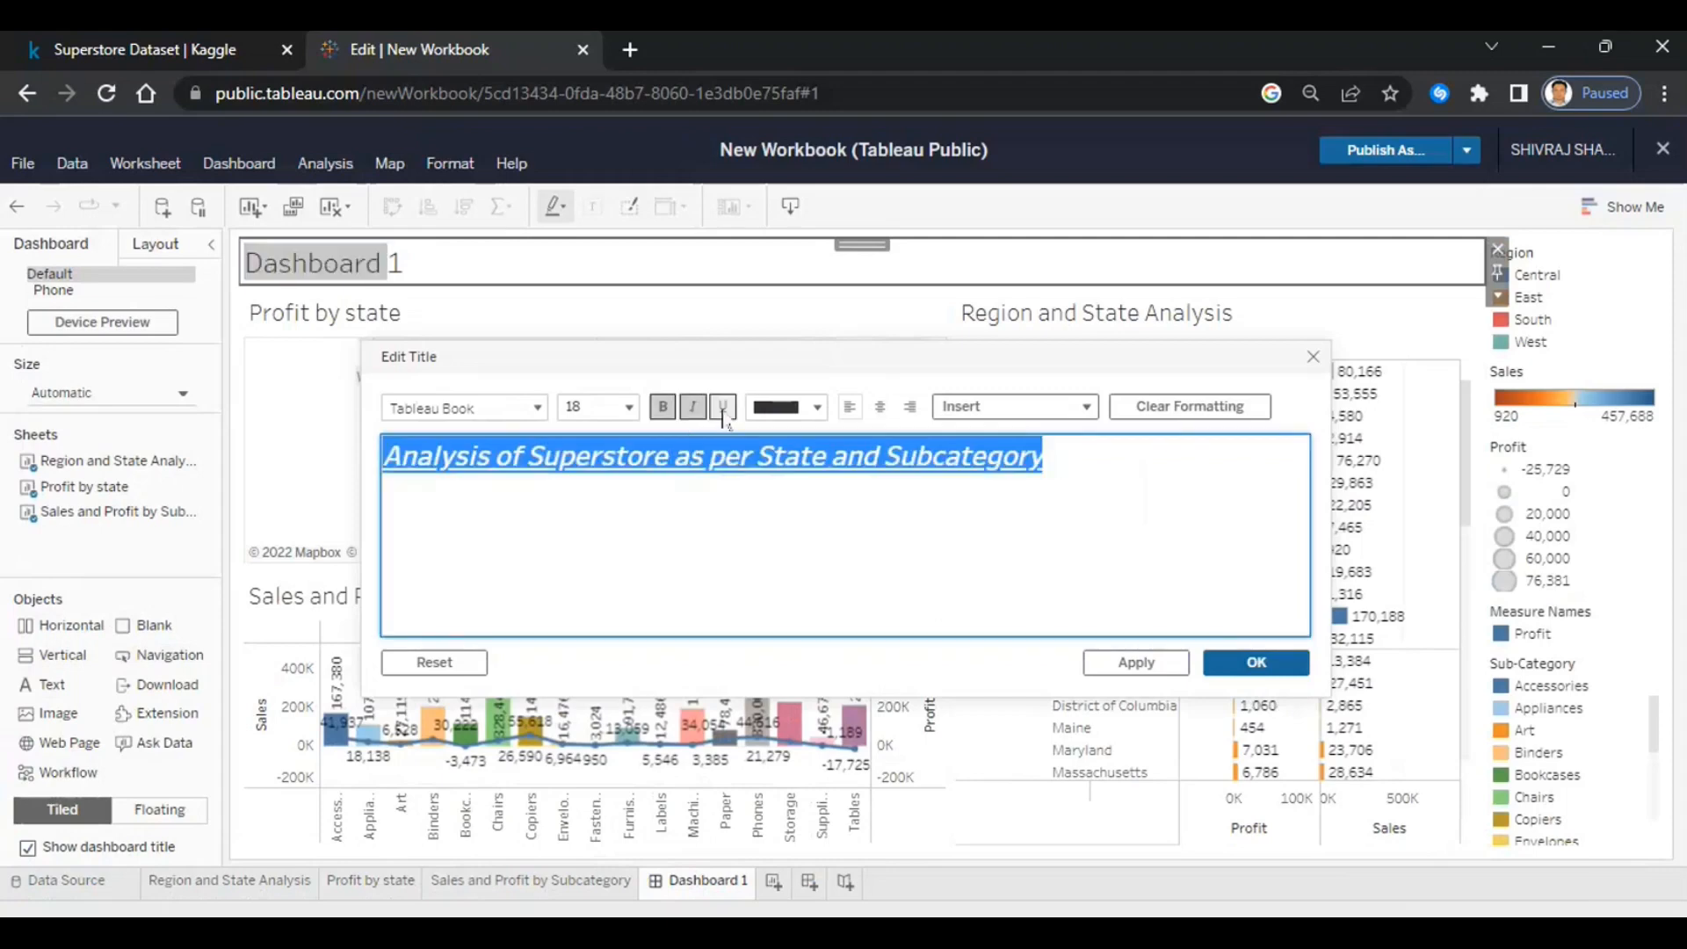
pyautogui.click(882, 408)
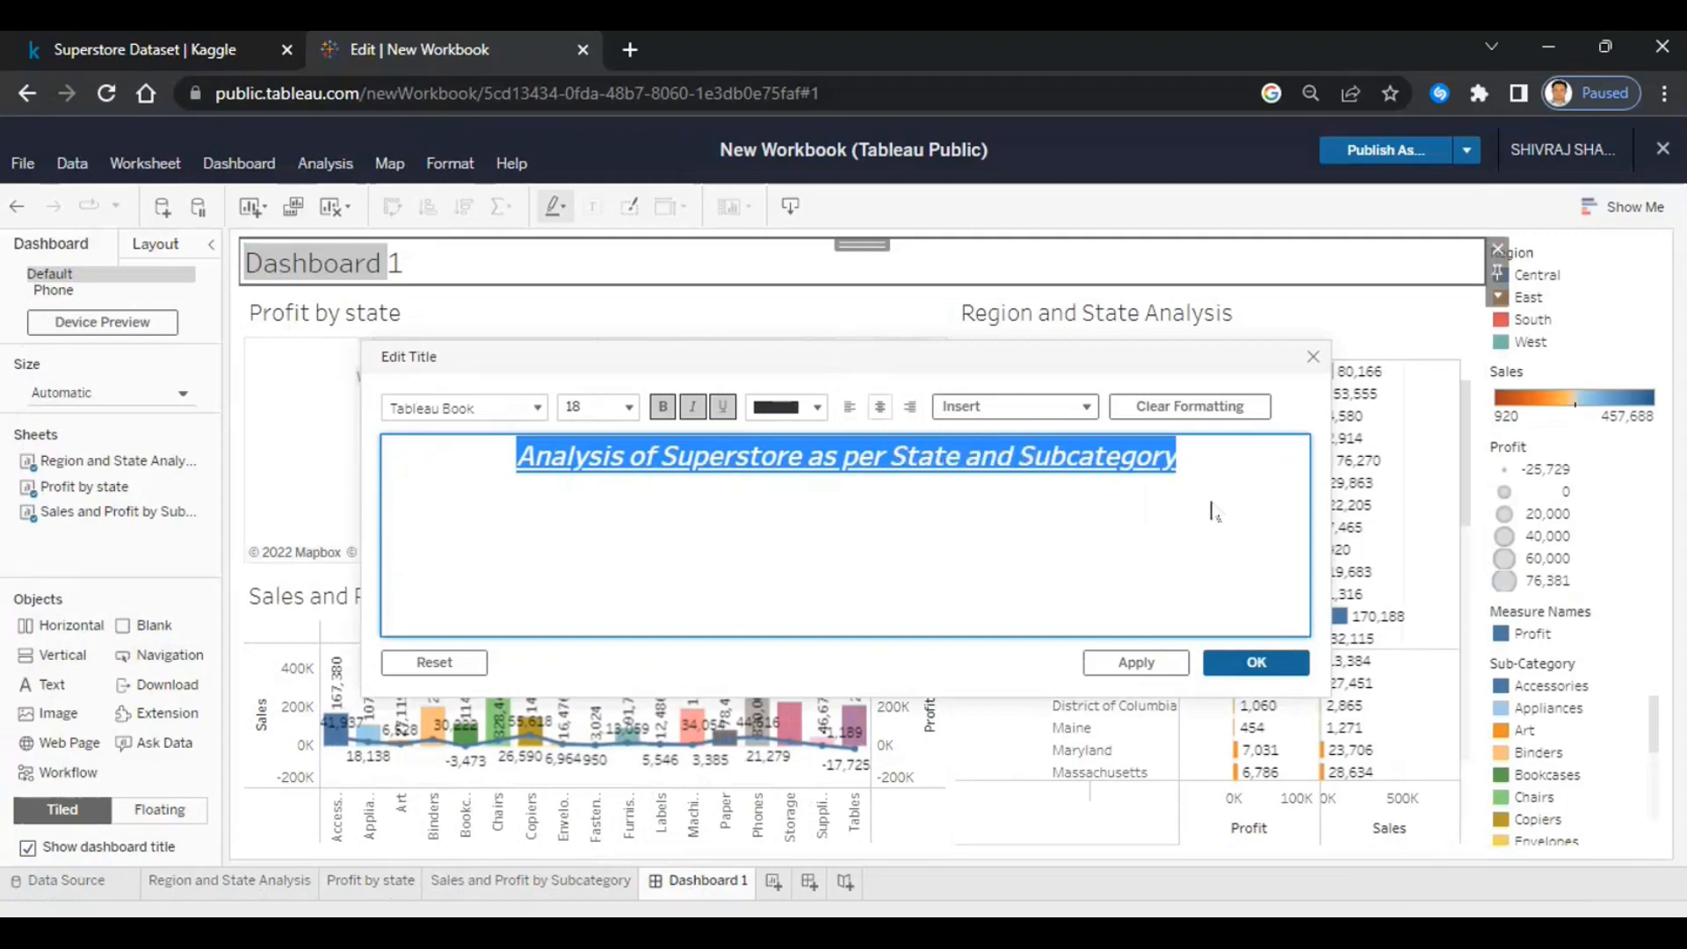
pyautogui.click(1254, 665)
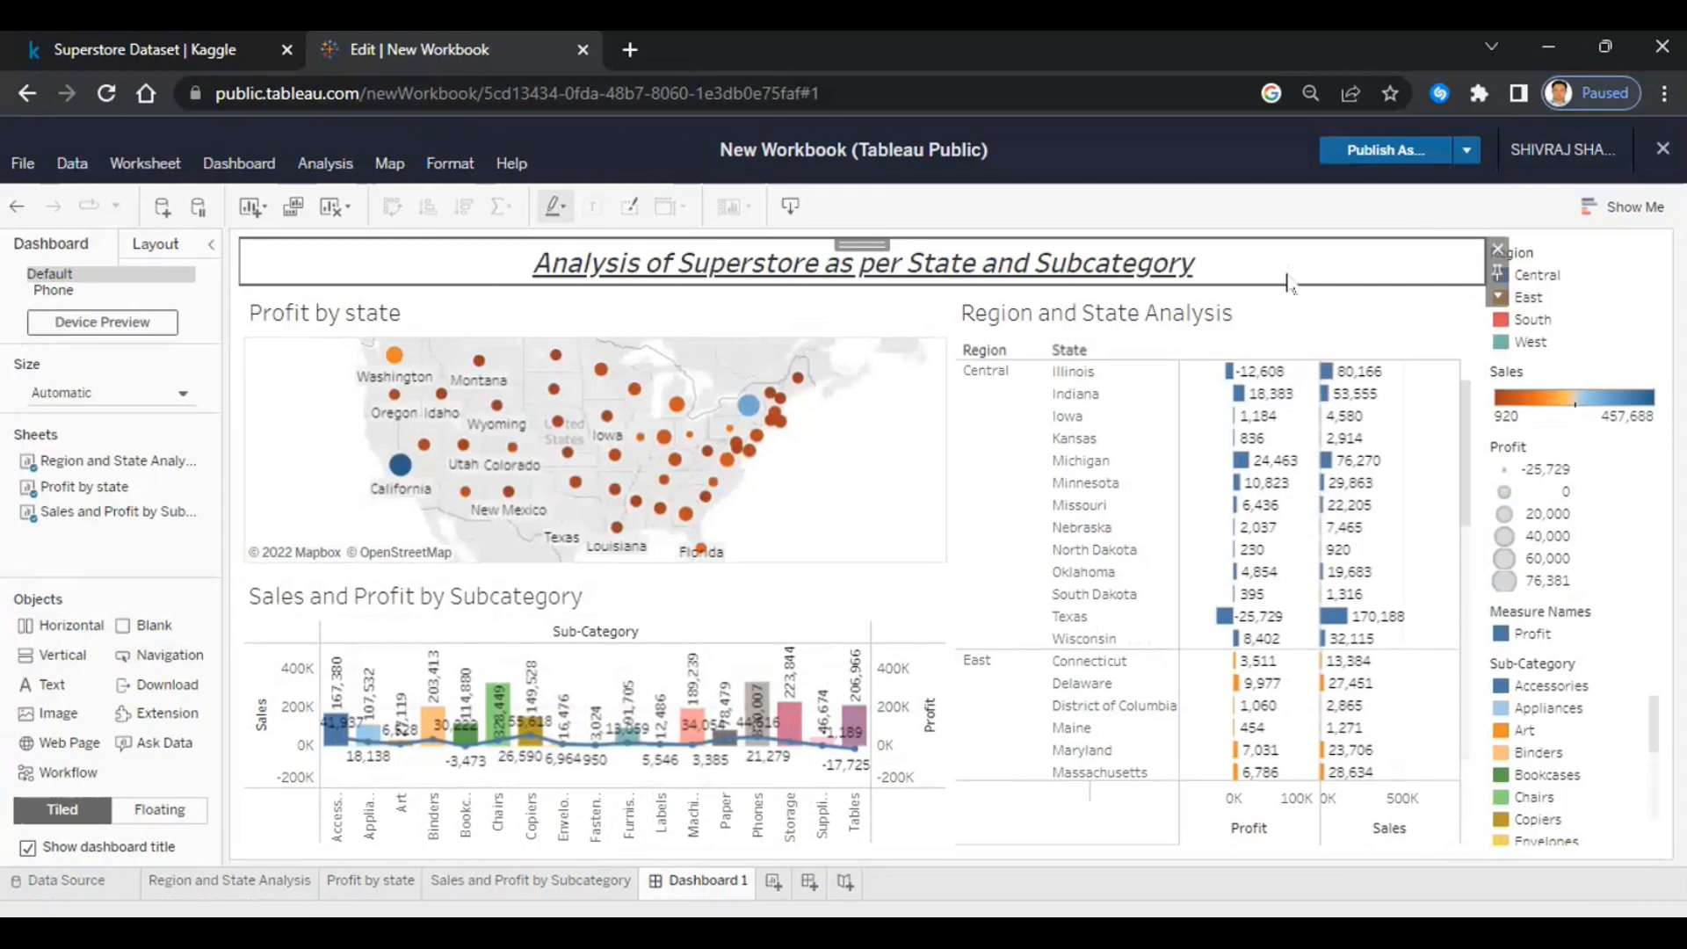
pyautogui.click(1305, 318)
pyautogui.click(1680, 733)
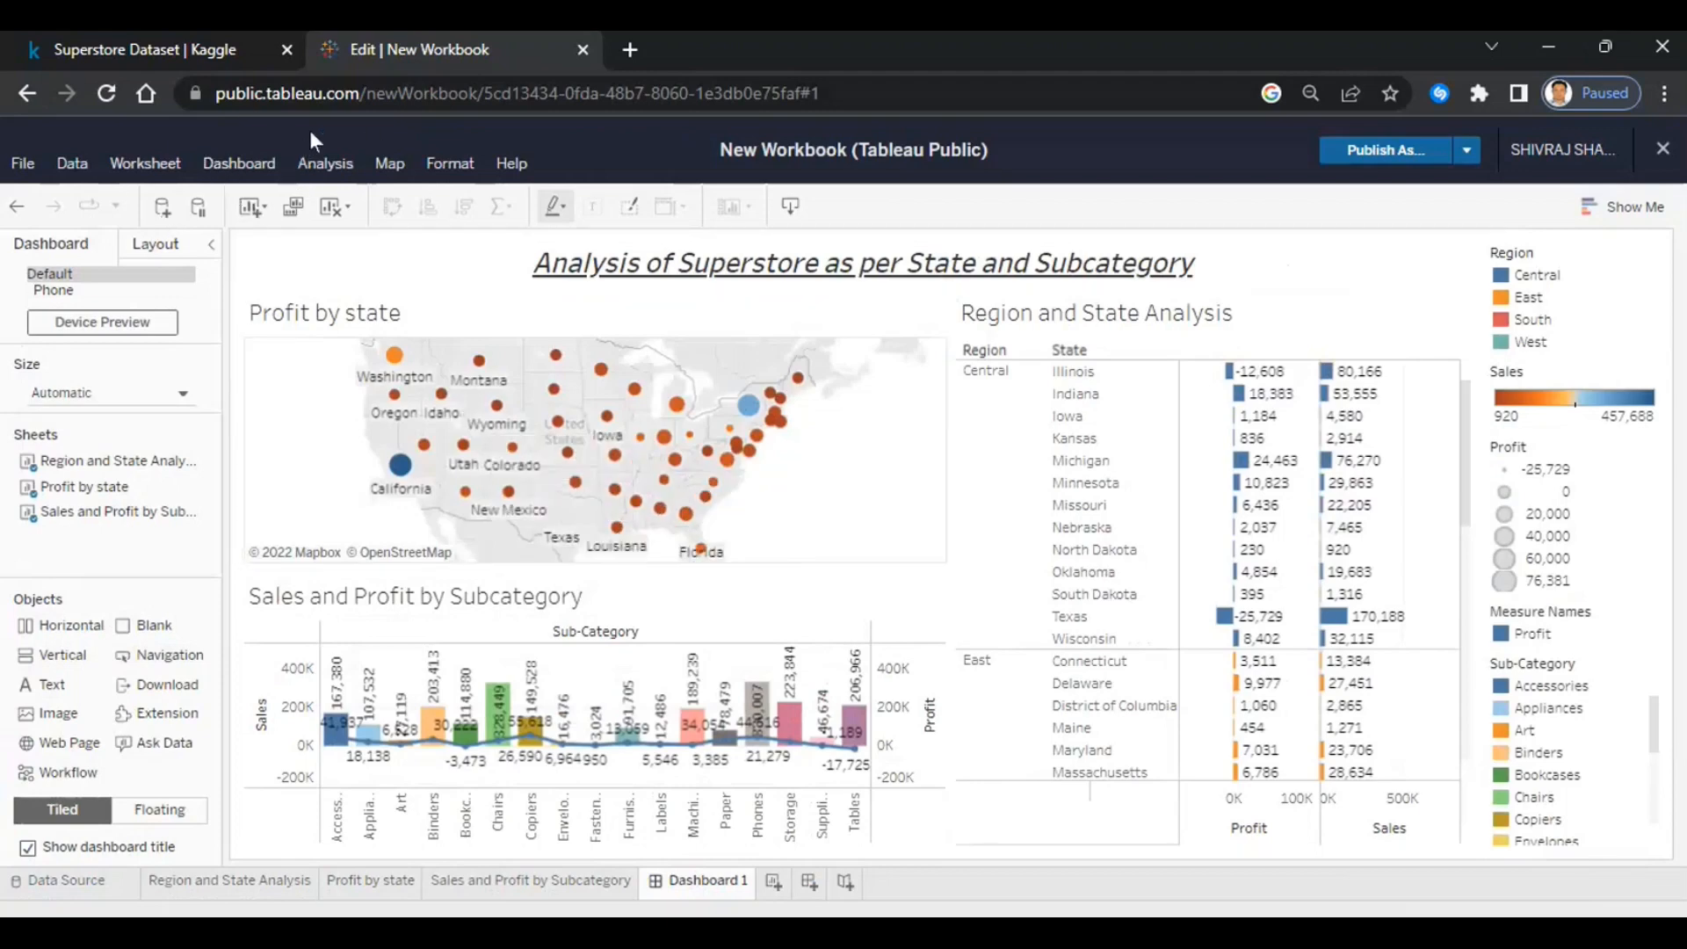
# - Start a new Filter action from the dashboard's Actions dialog
pyautogui.click(231, 167)
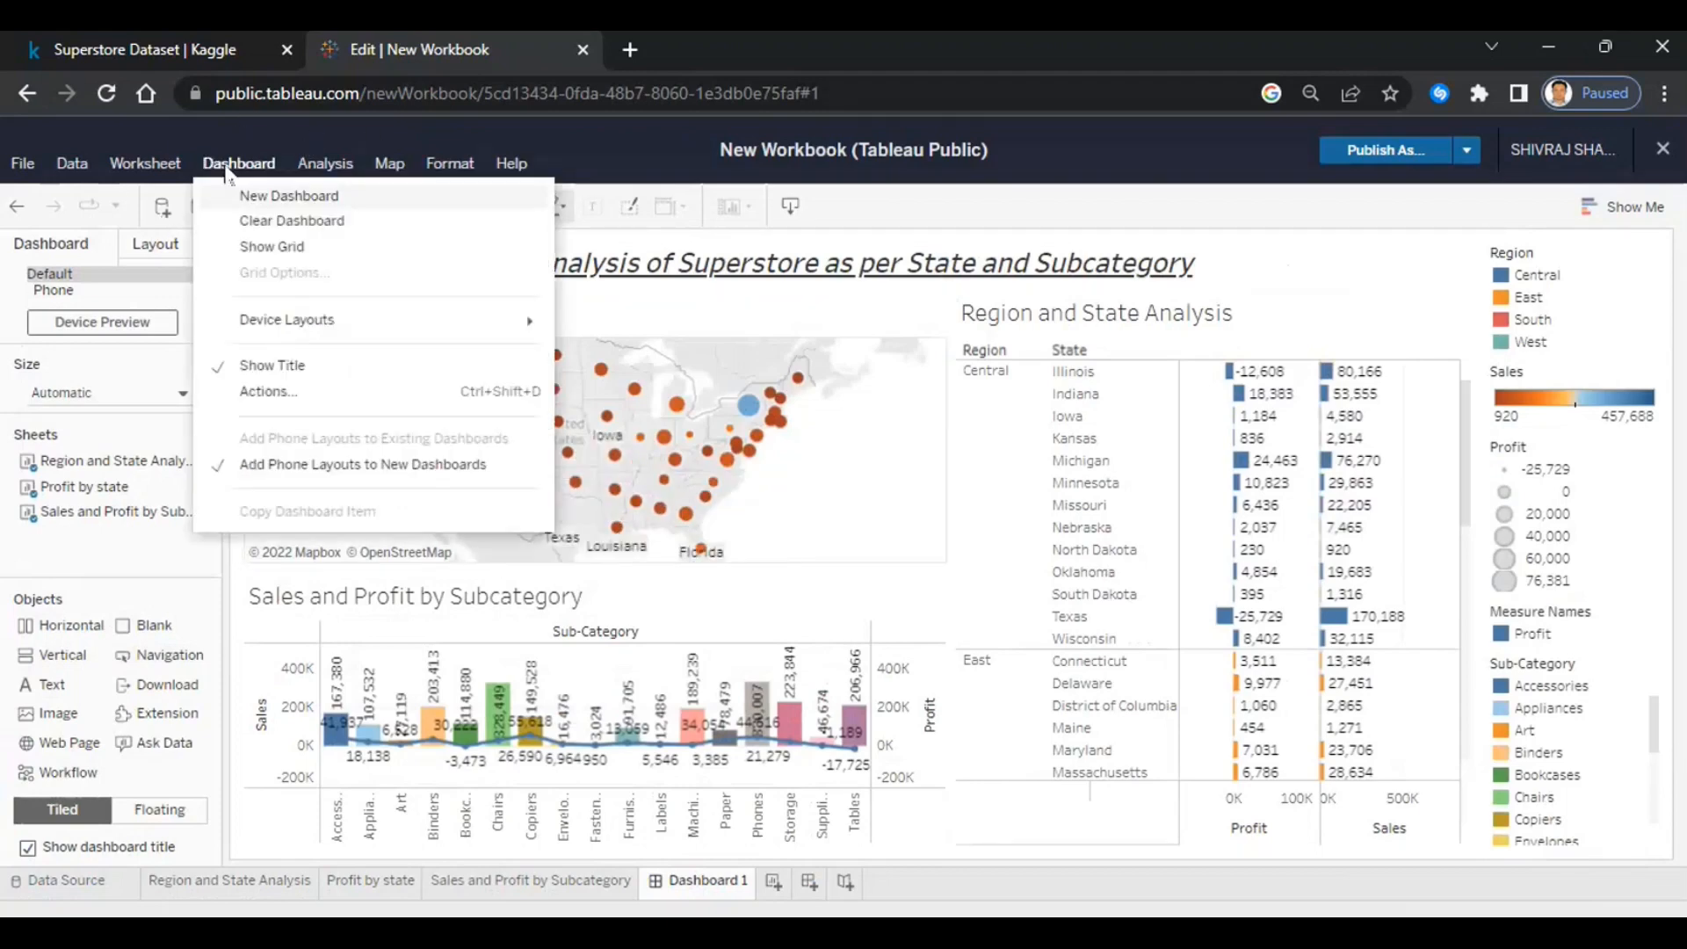
pyautogui.click(277, 402)
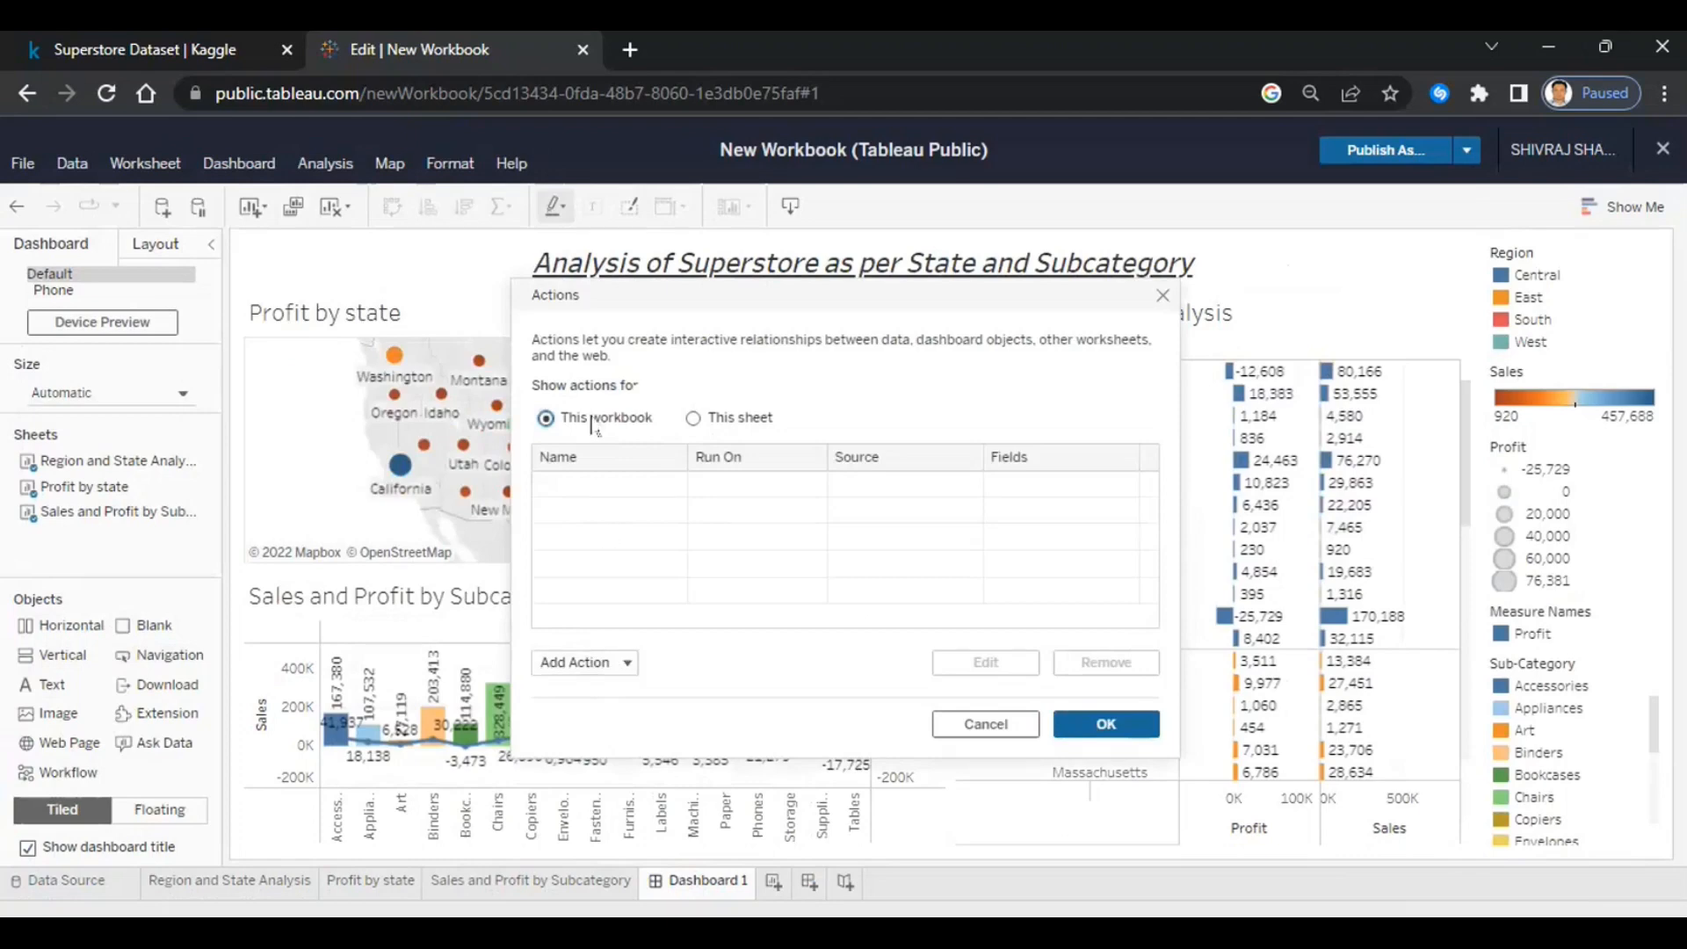
pyautogui.click(594, 663)
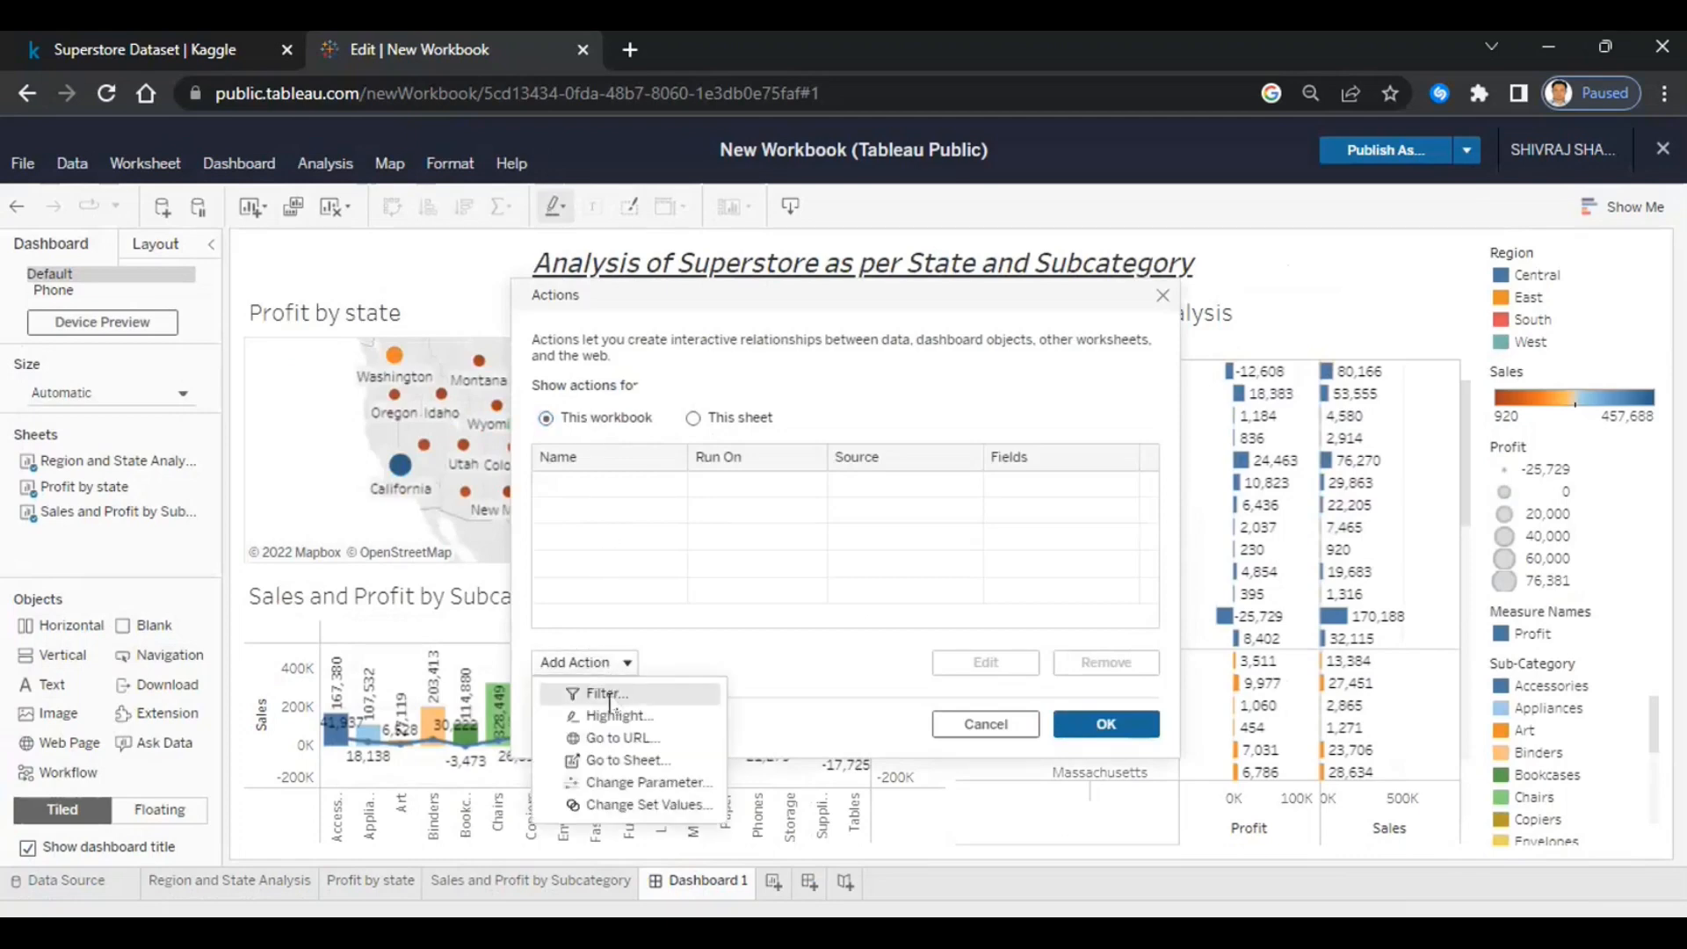
pyautogui.click(608, 695)
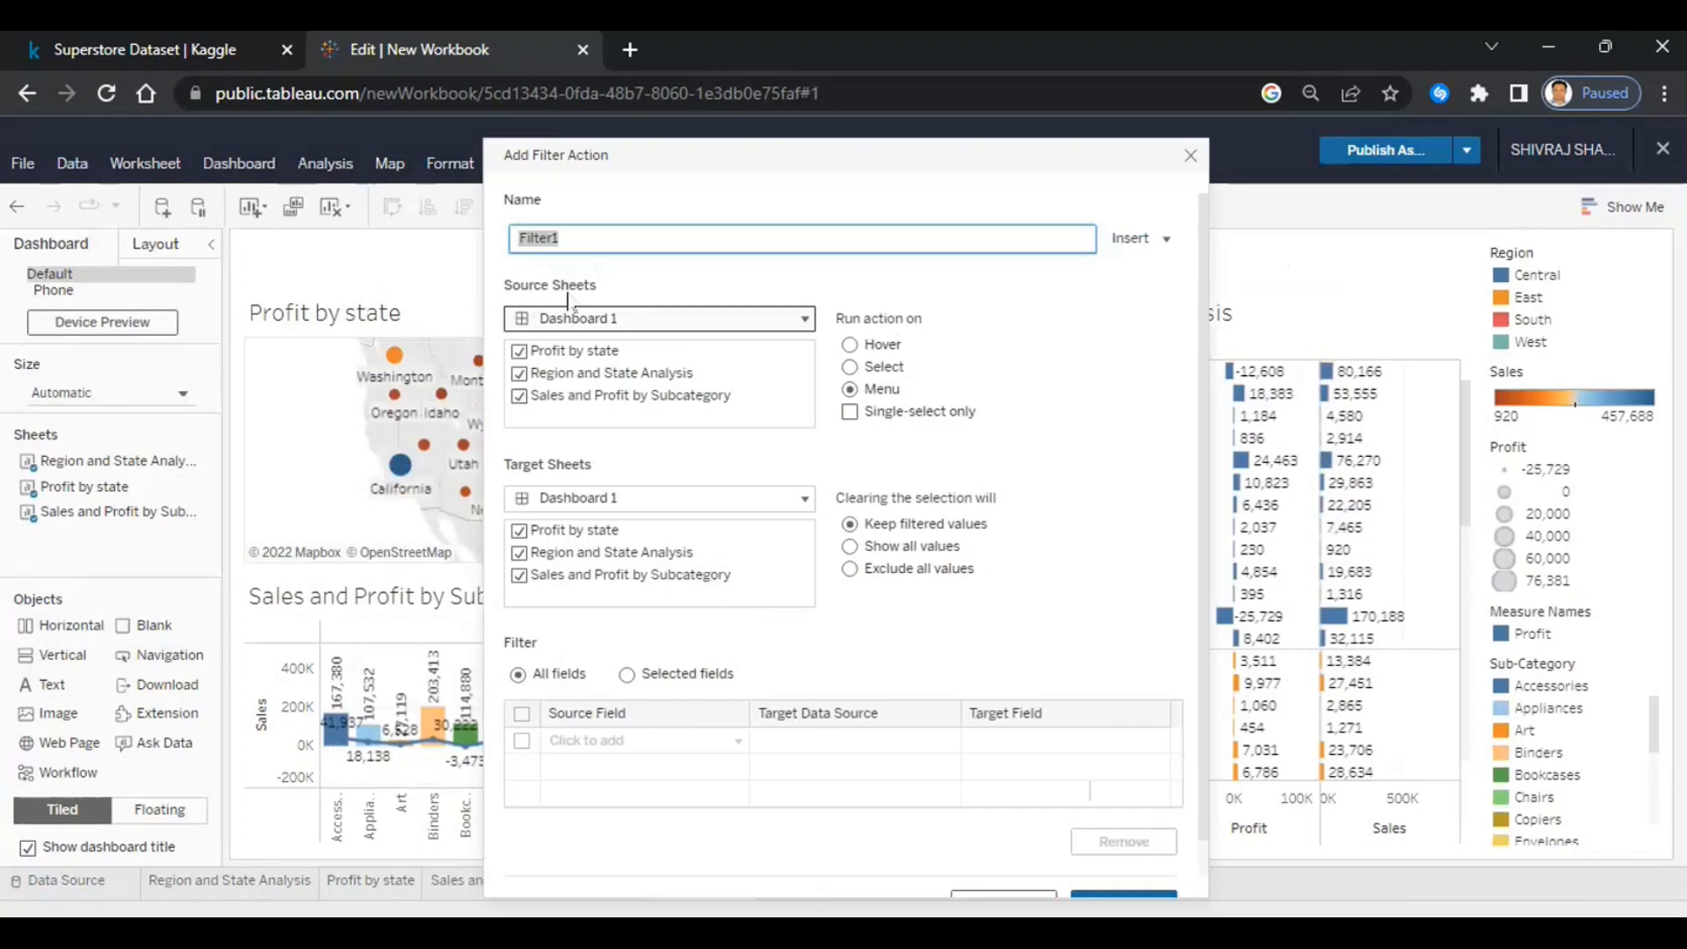
# - Set Filter1 to run on Select from Region and State Analysis, targeting only the map and chart
pyautogui.click(518, 350)
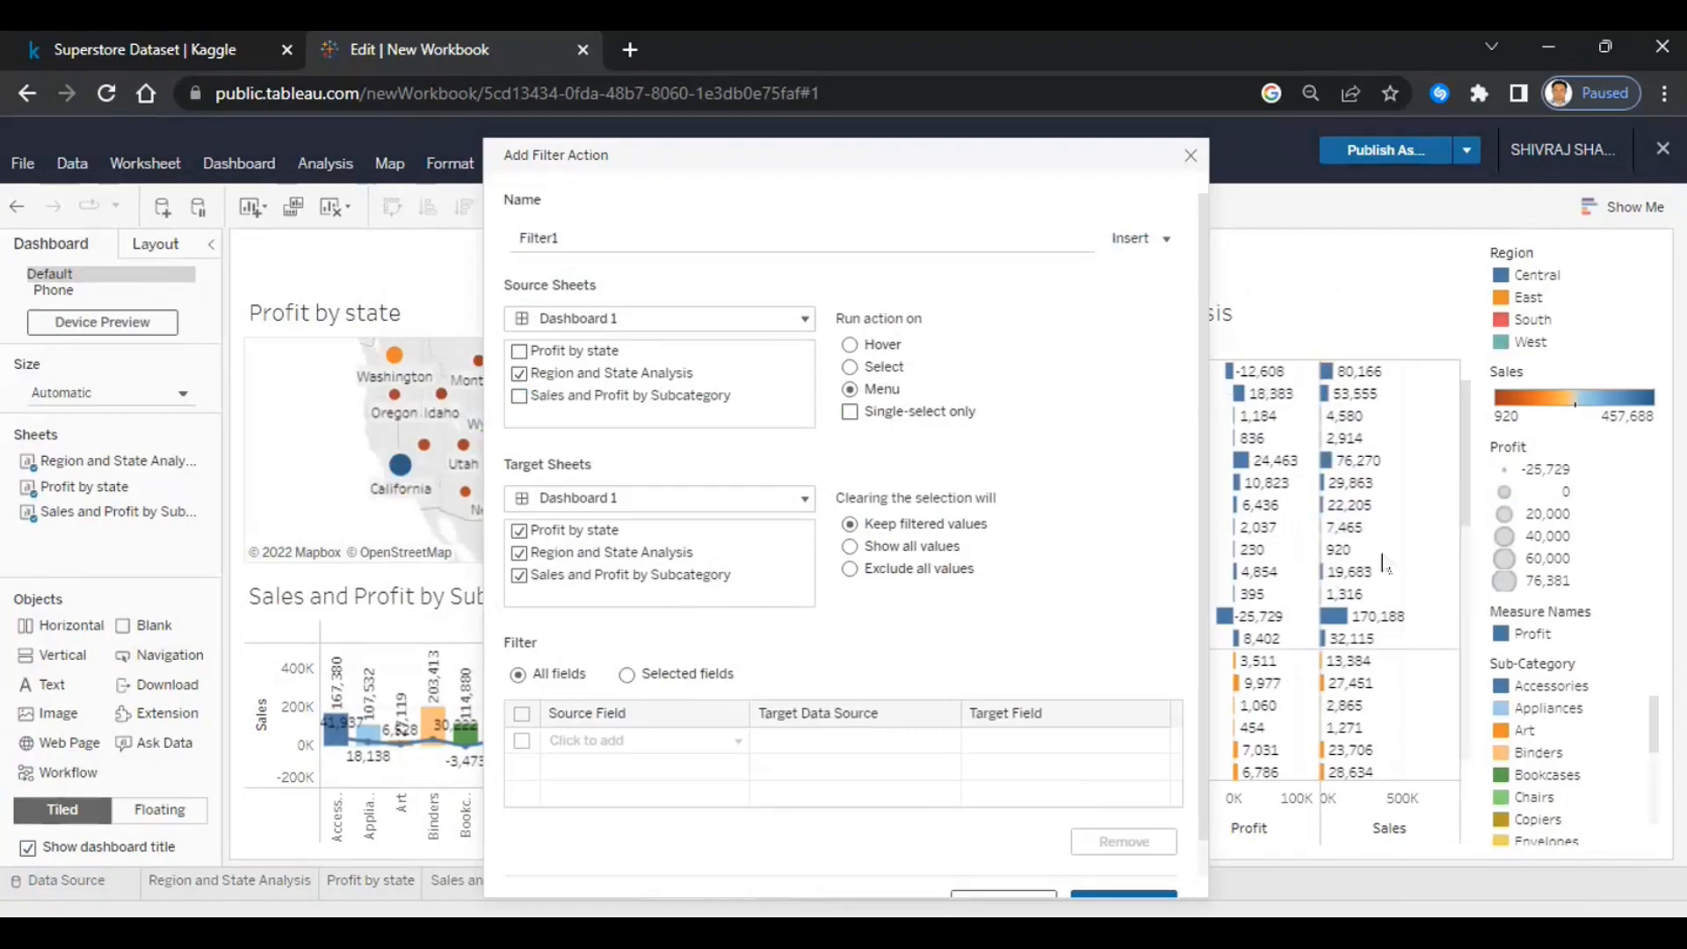
pyautogui.click(850, 367)
pyautogui.click(520, 553)
pyautogui.scroll(-1, 1083, 774)
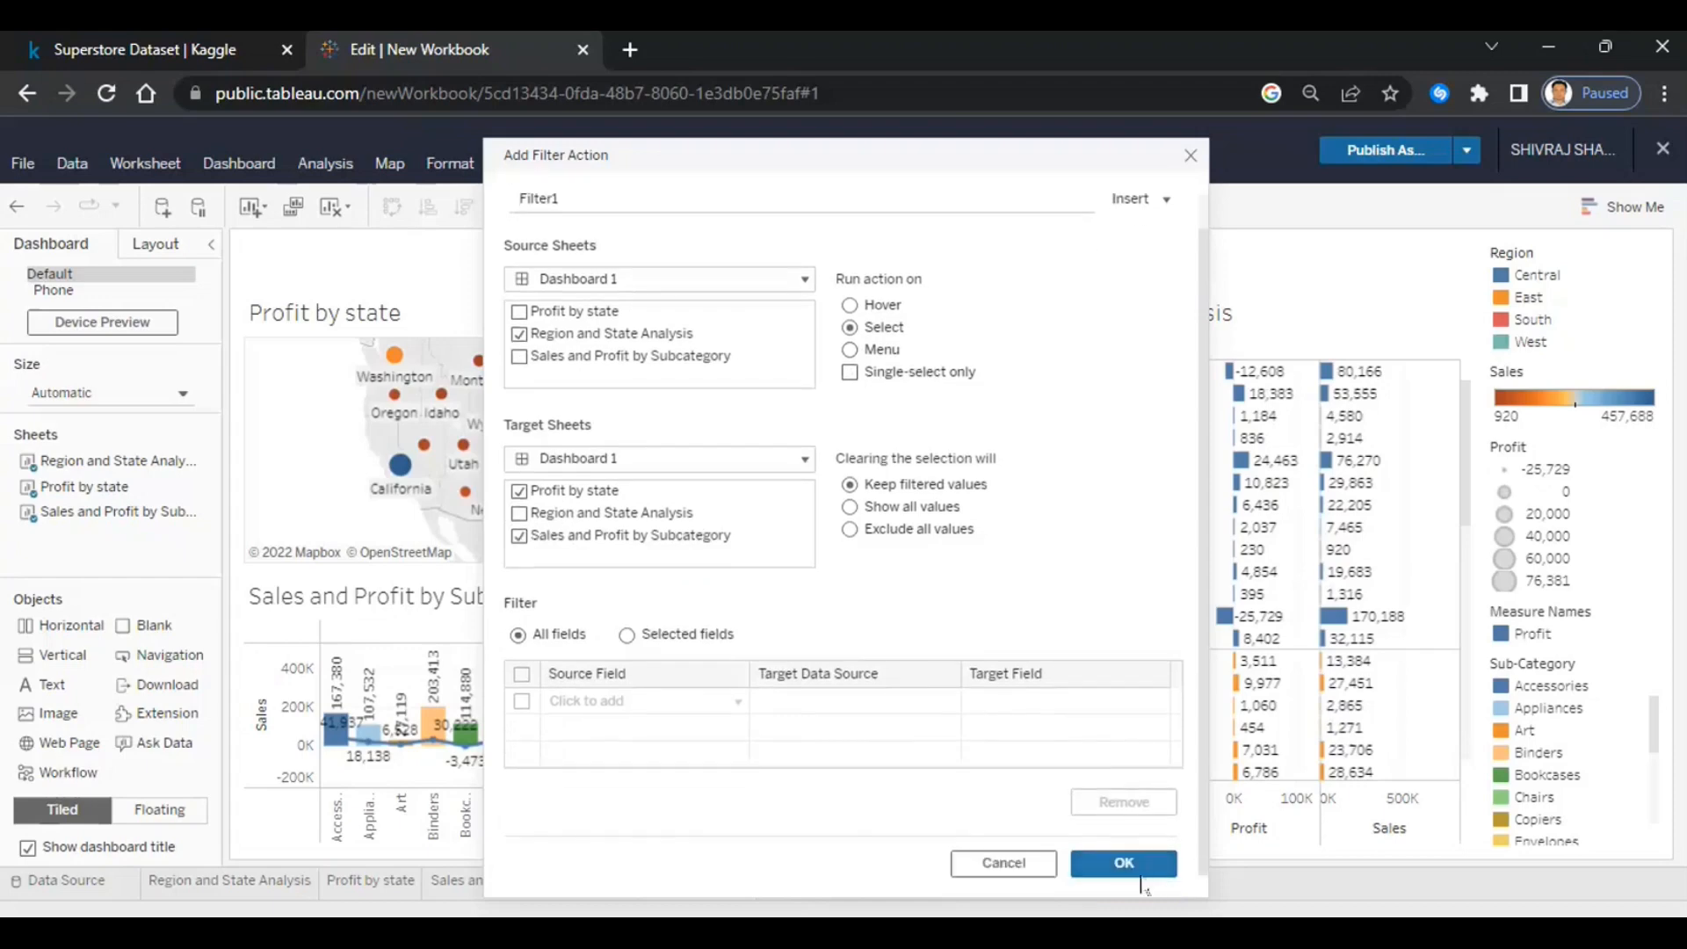
pyautogui.click(1139, 874)
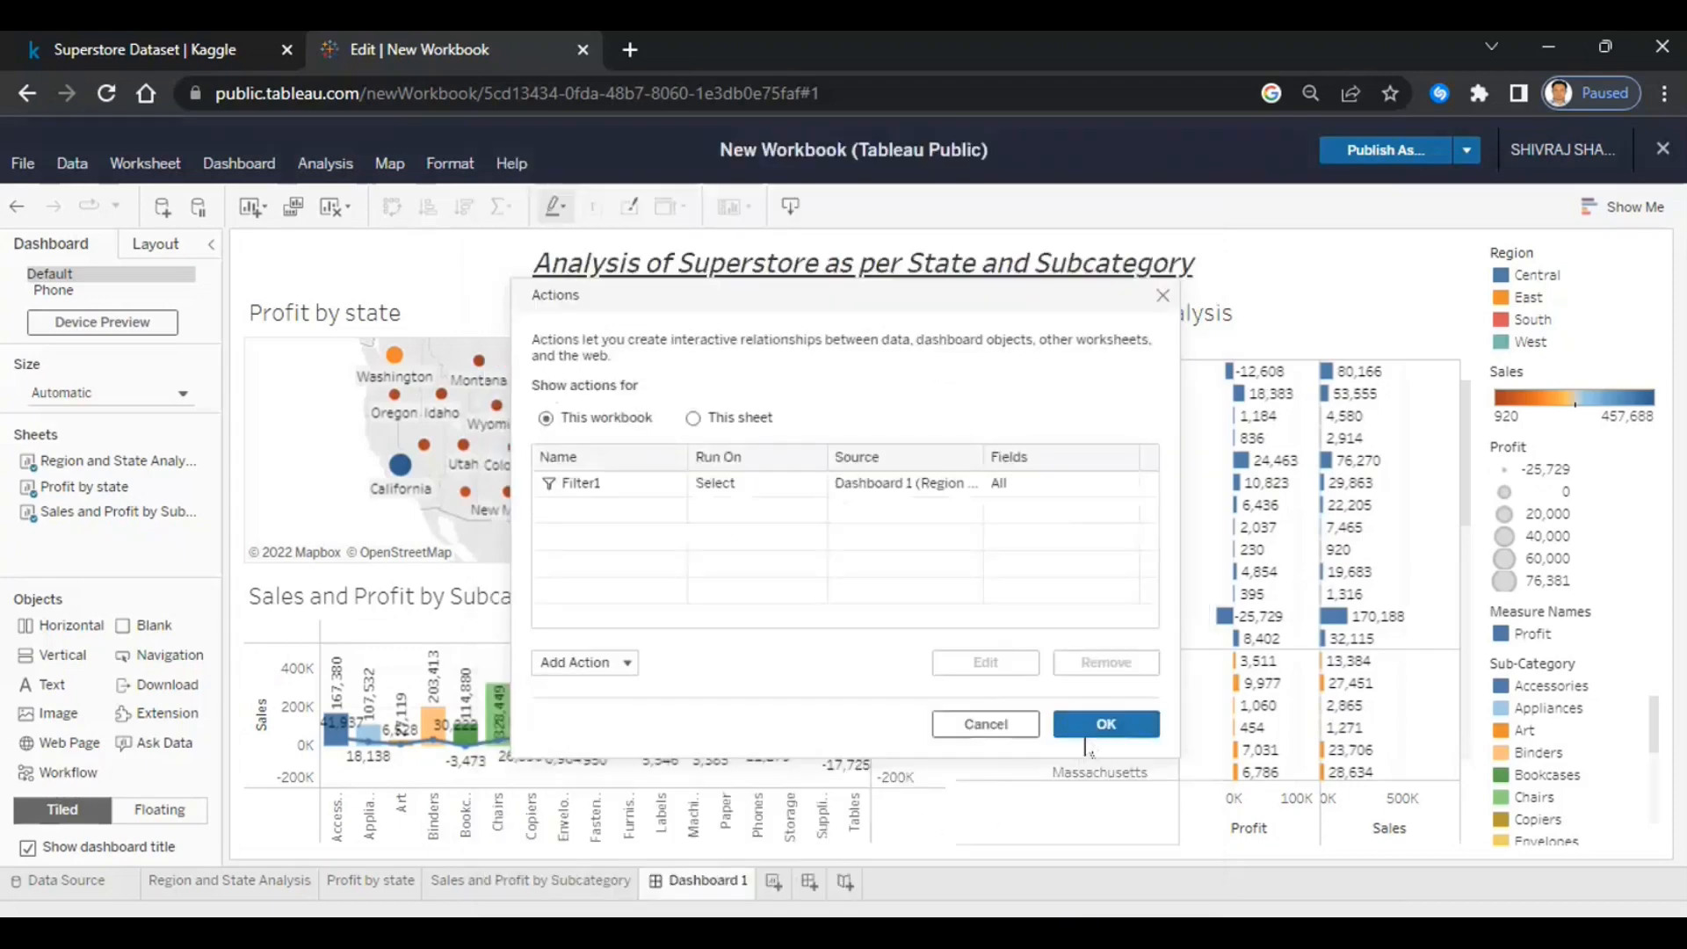
pyautogui.click(1095, 730)
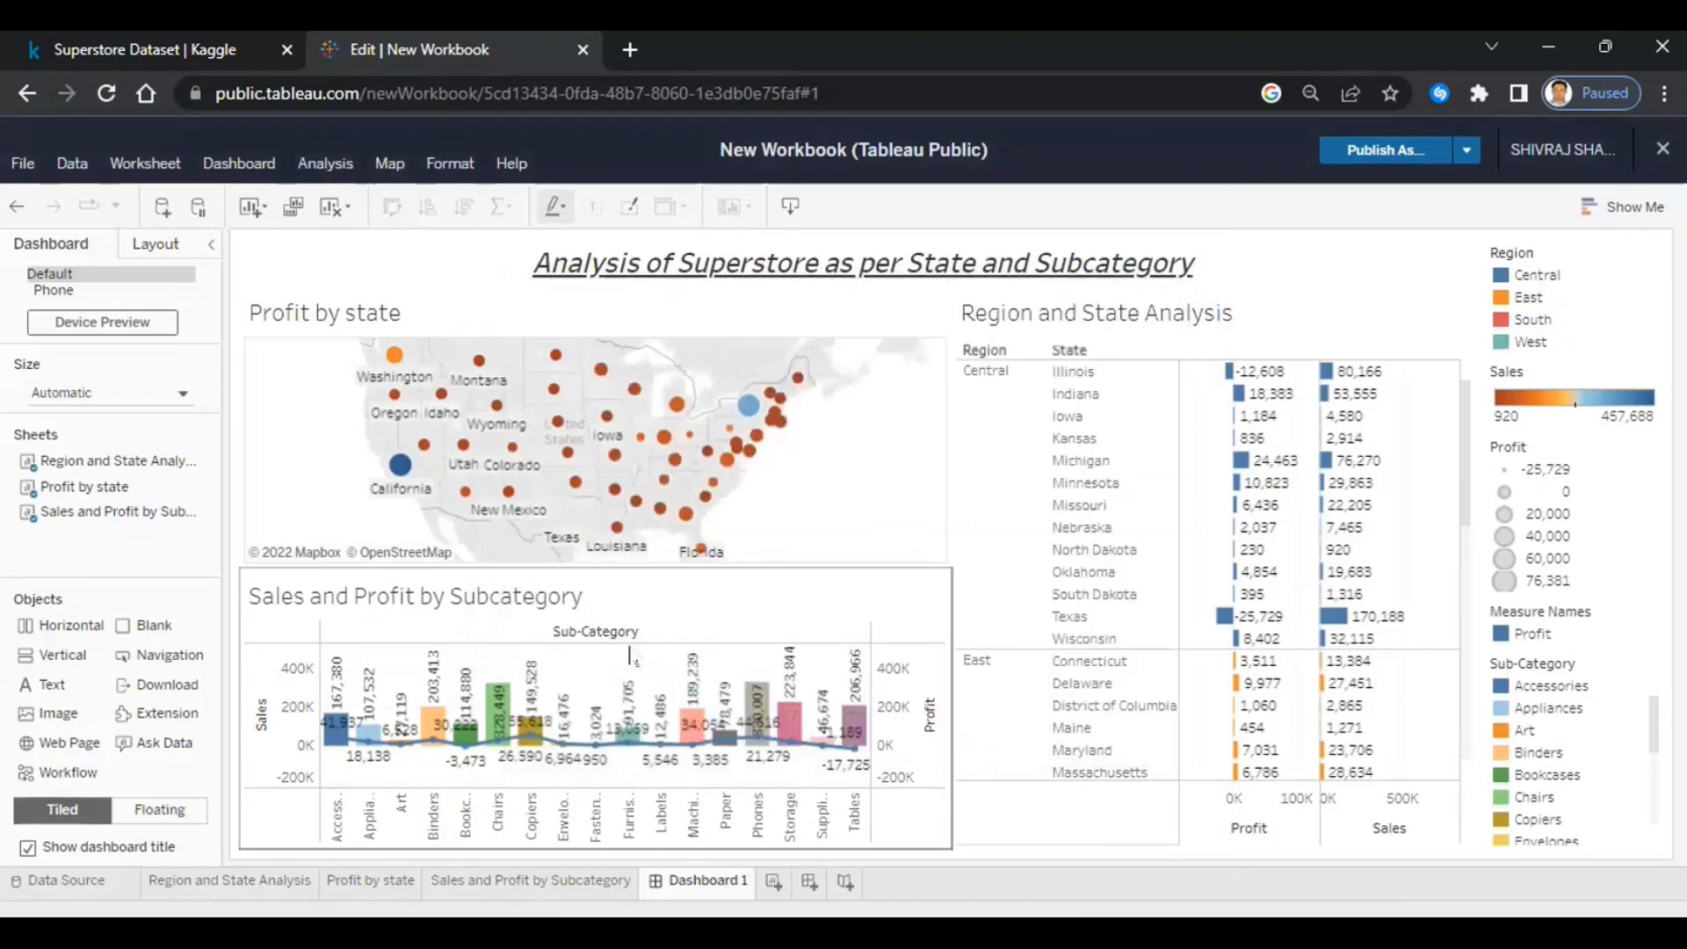
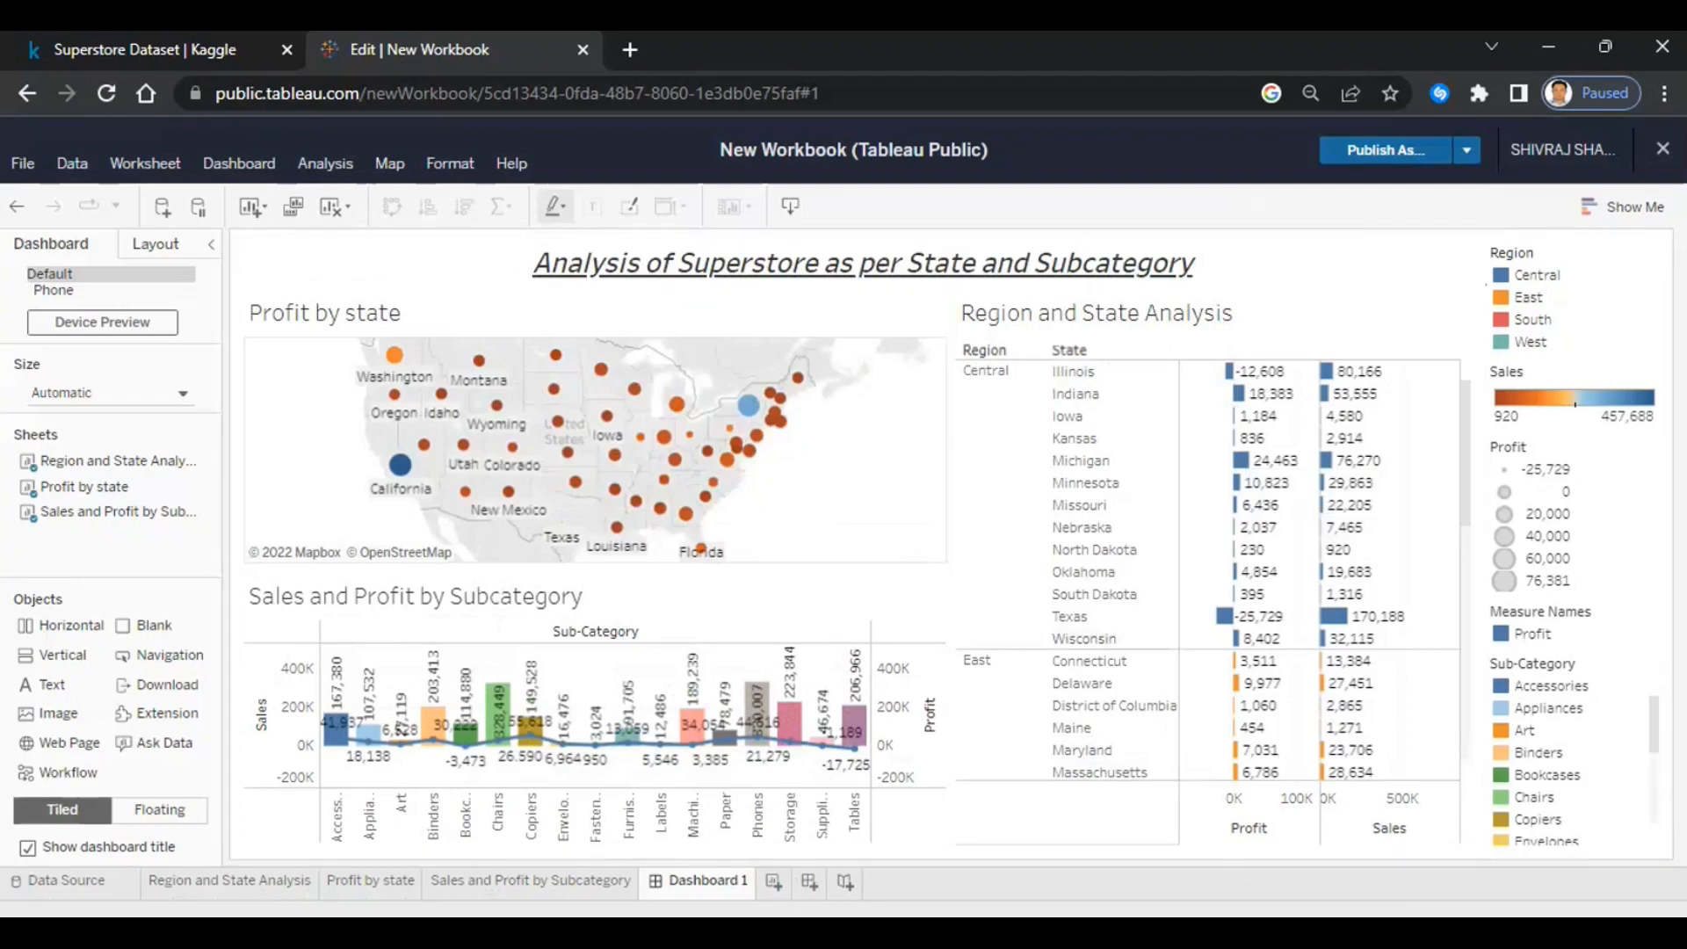
# - Delete the Sub-Category, Measure Names and Profit legends from the dashboard's legend area
pyautogui.click(1586, 669)
pyautogui.click(1474, 661)
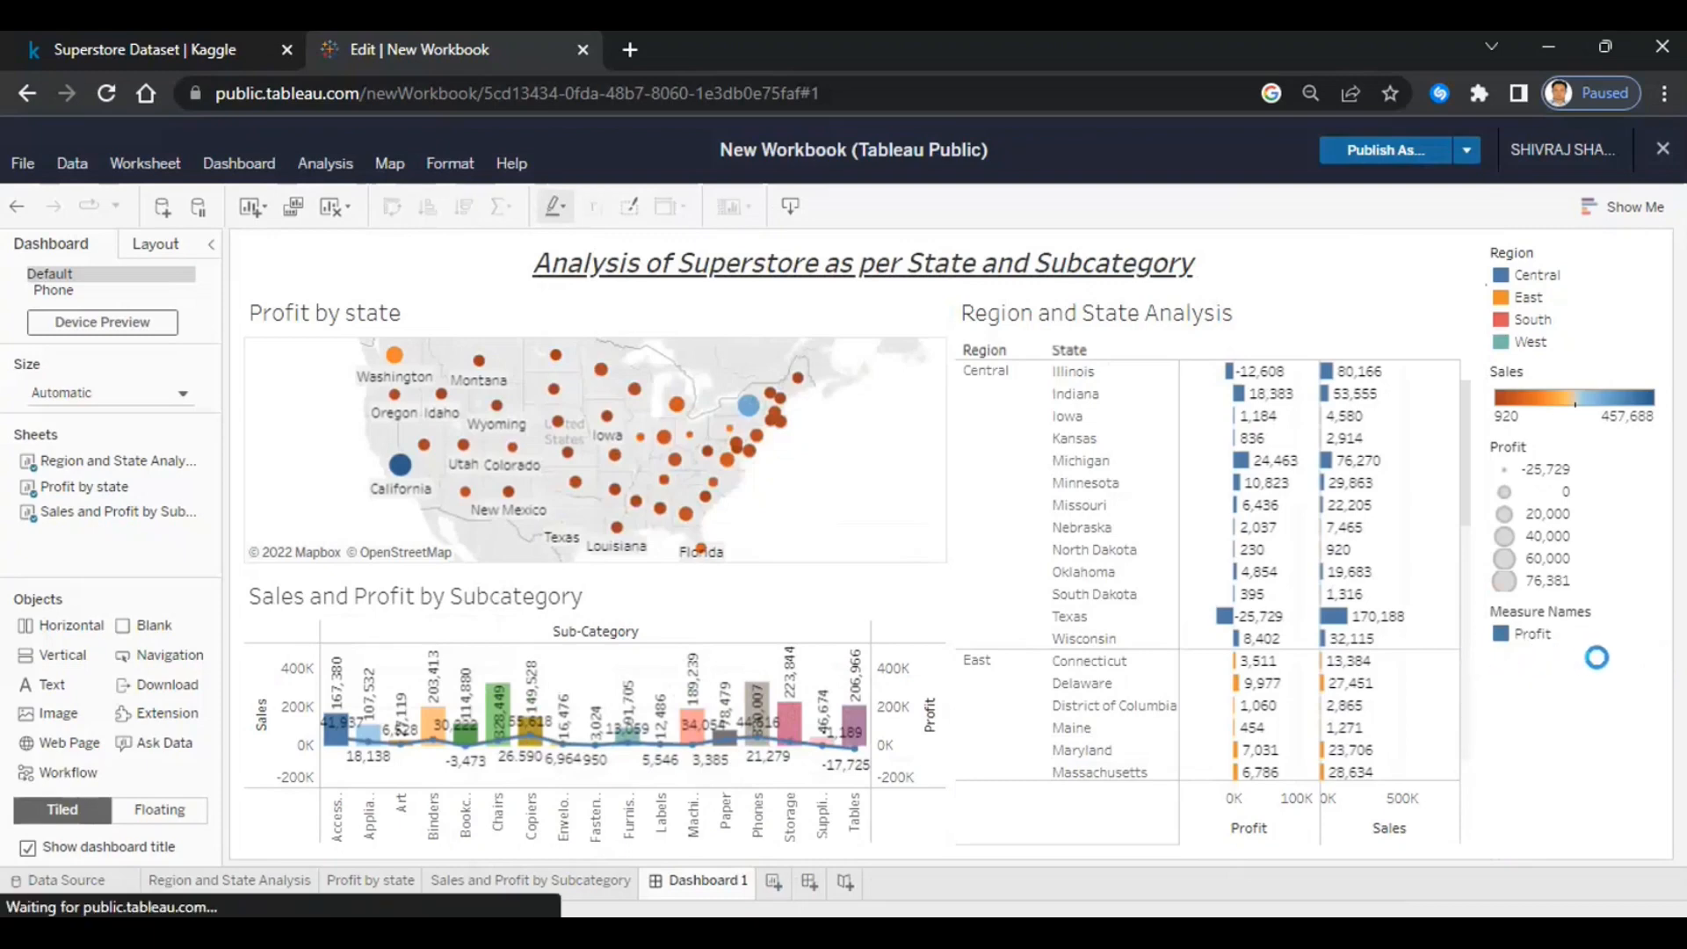
pyautogui.click(1555, 629)
pyautogui.click(1475, 612)
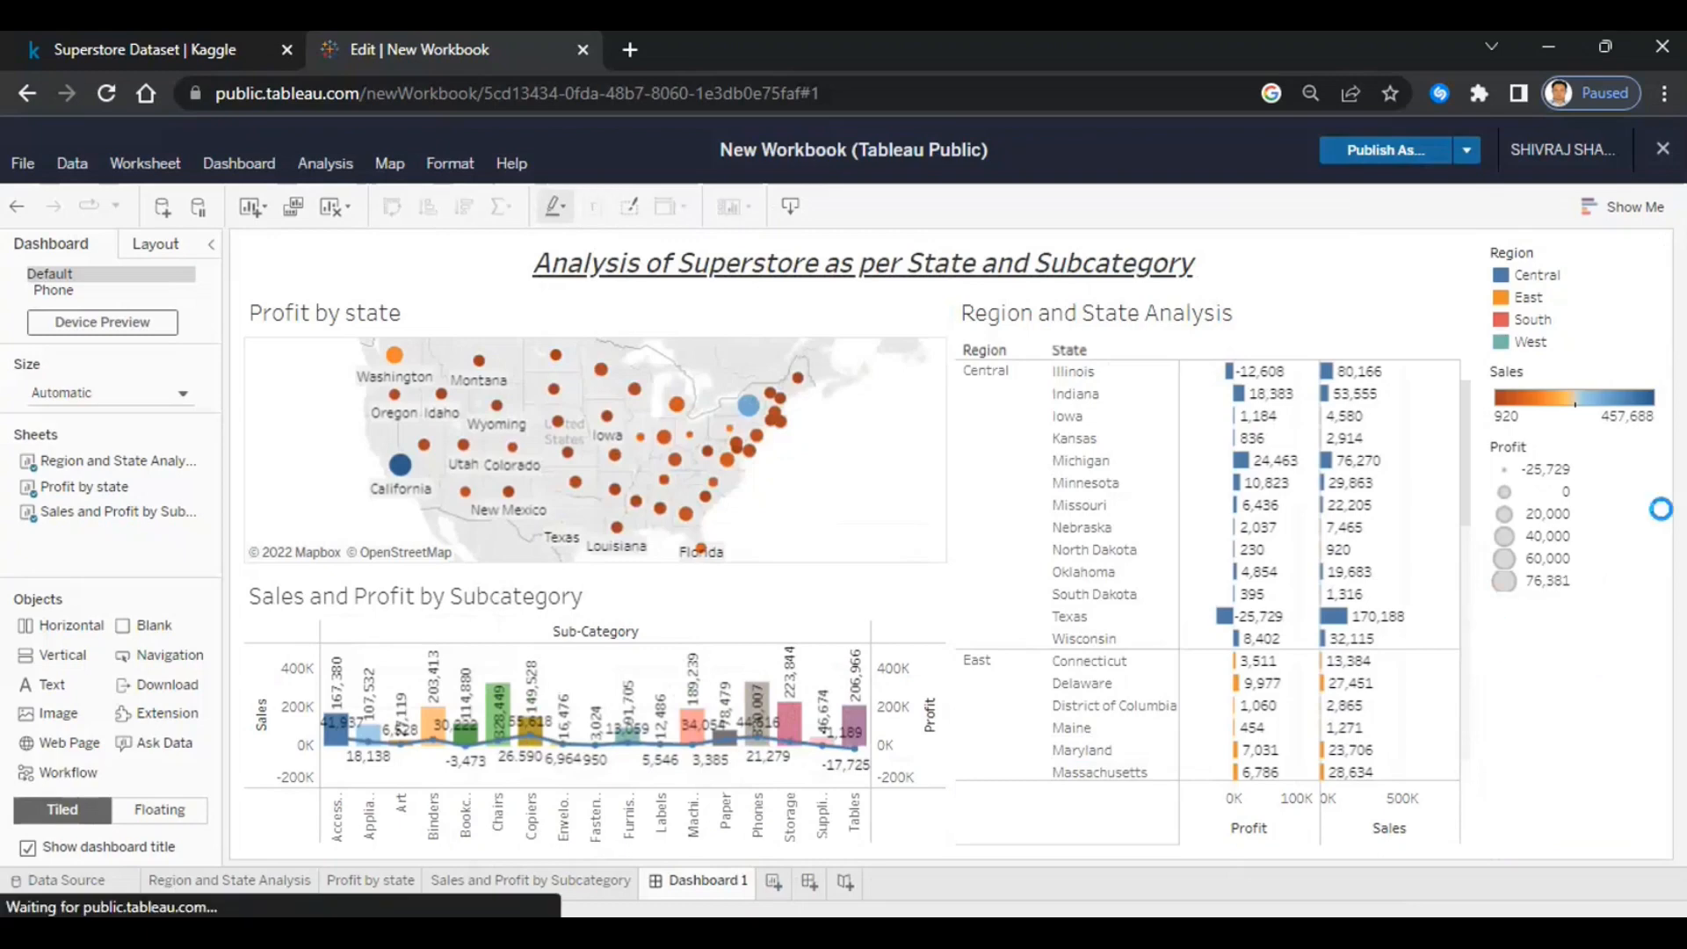
pyautogui.click(1617, 514)
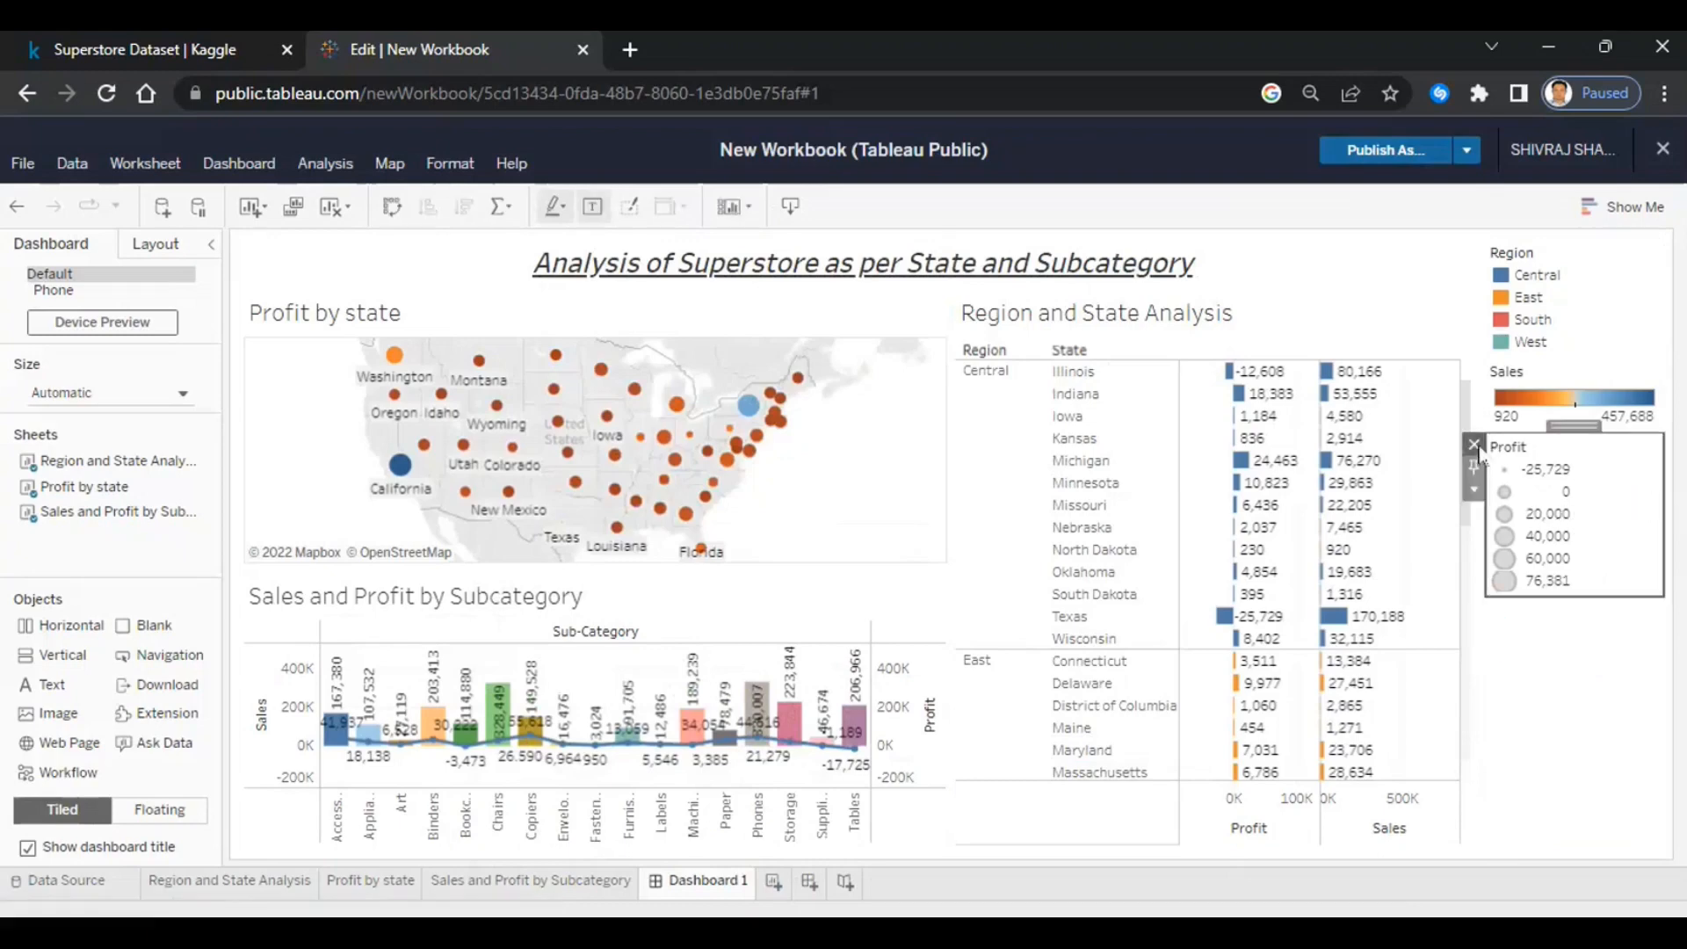
pyautogui.click(1475, 447)
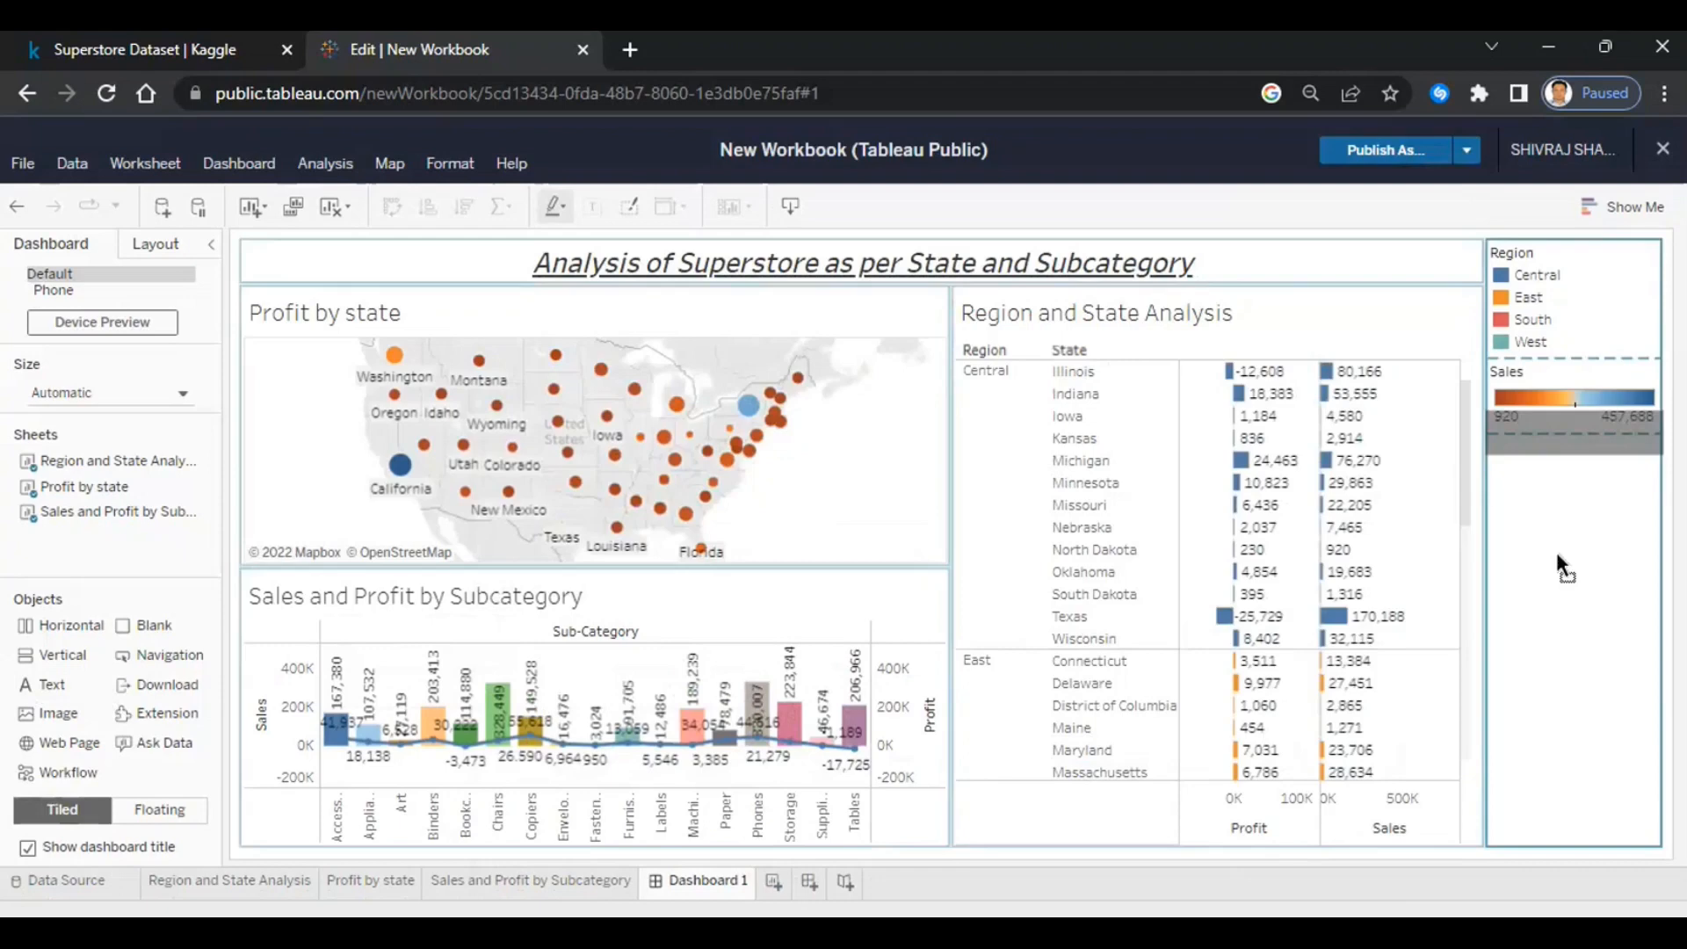
# - Place a text object under the Sales legend reading 'Overall Profit of the Central Region:'
pyautogui.moveTo(1557, 556); pyautogui.dragTo(1557, 555)
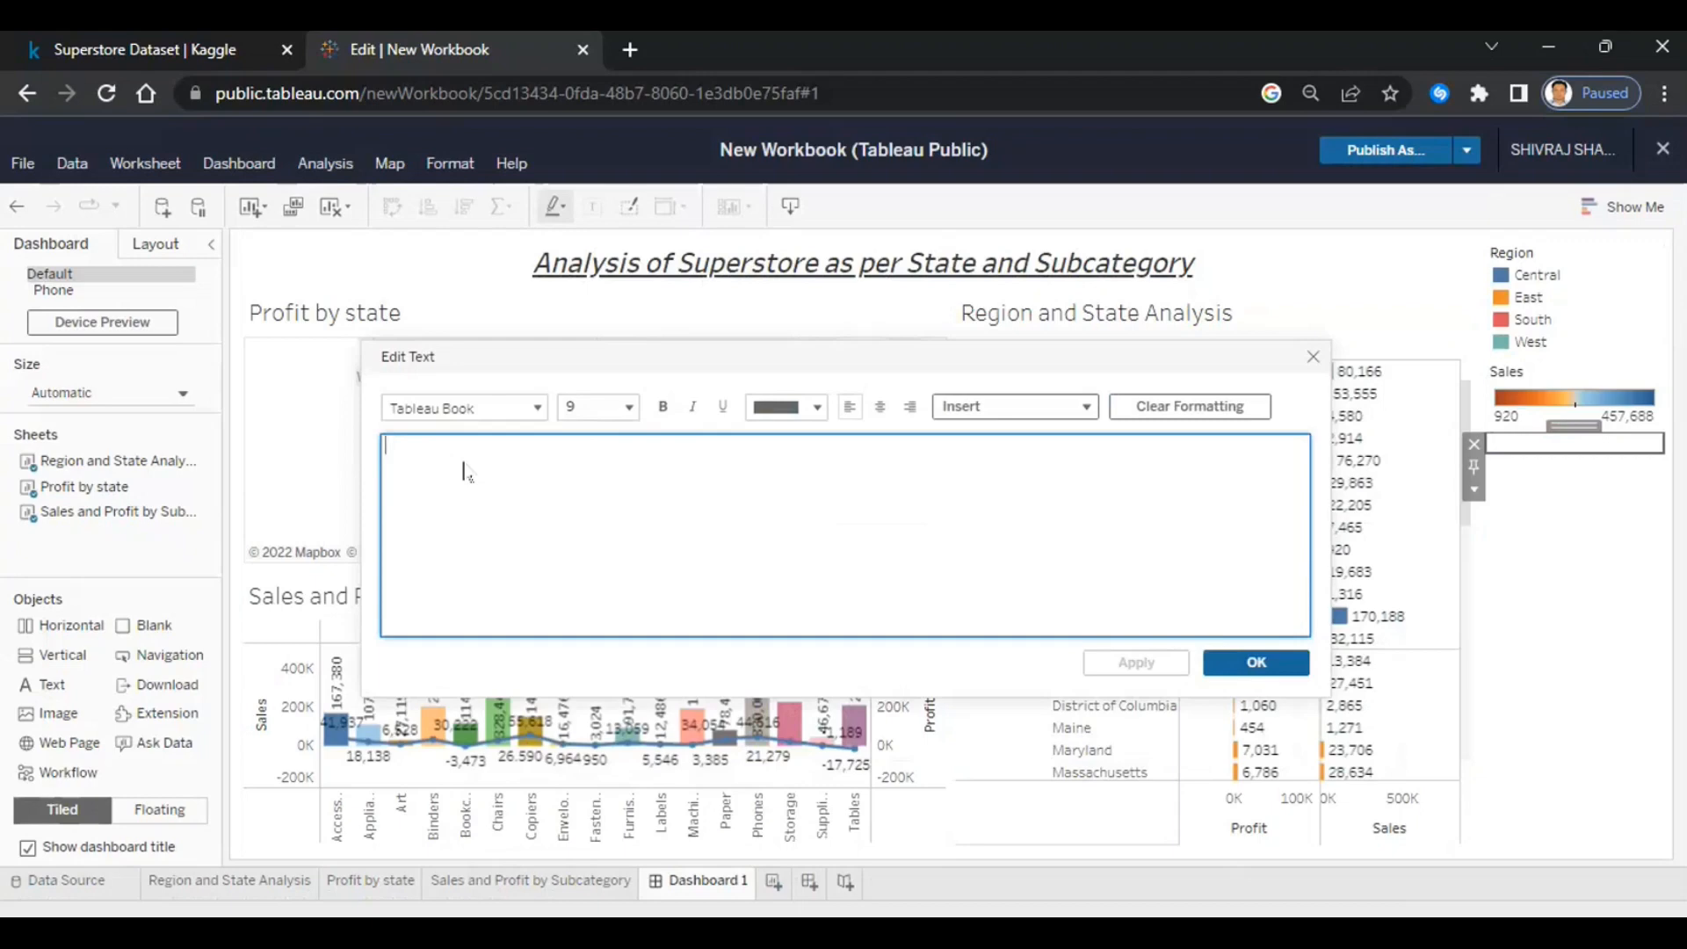
pyautogui.write('Overall ')
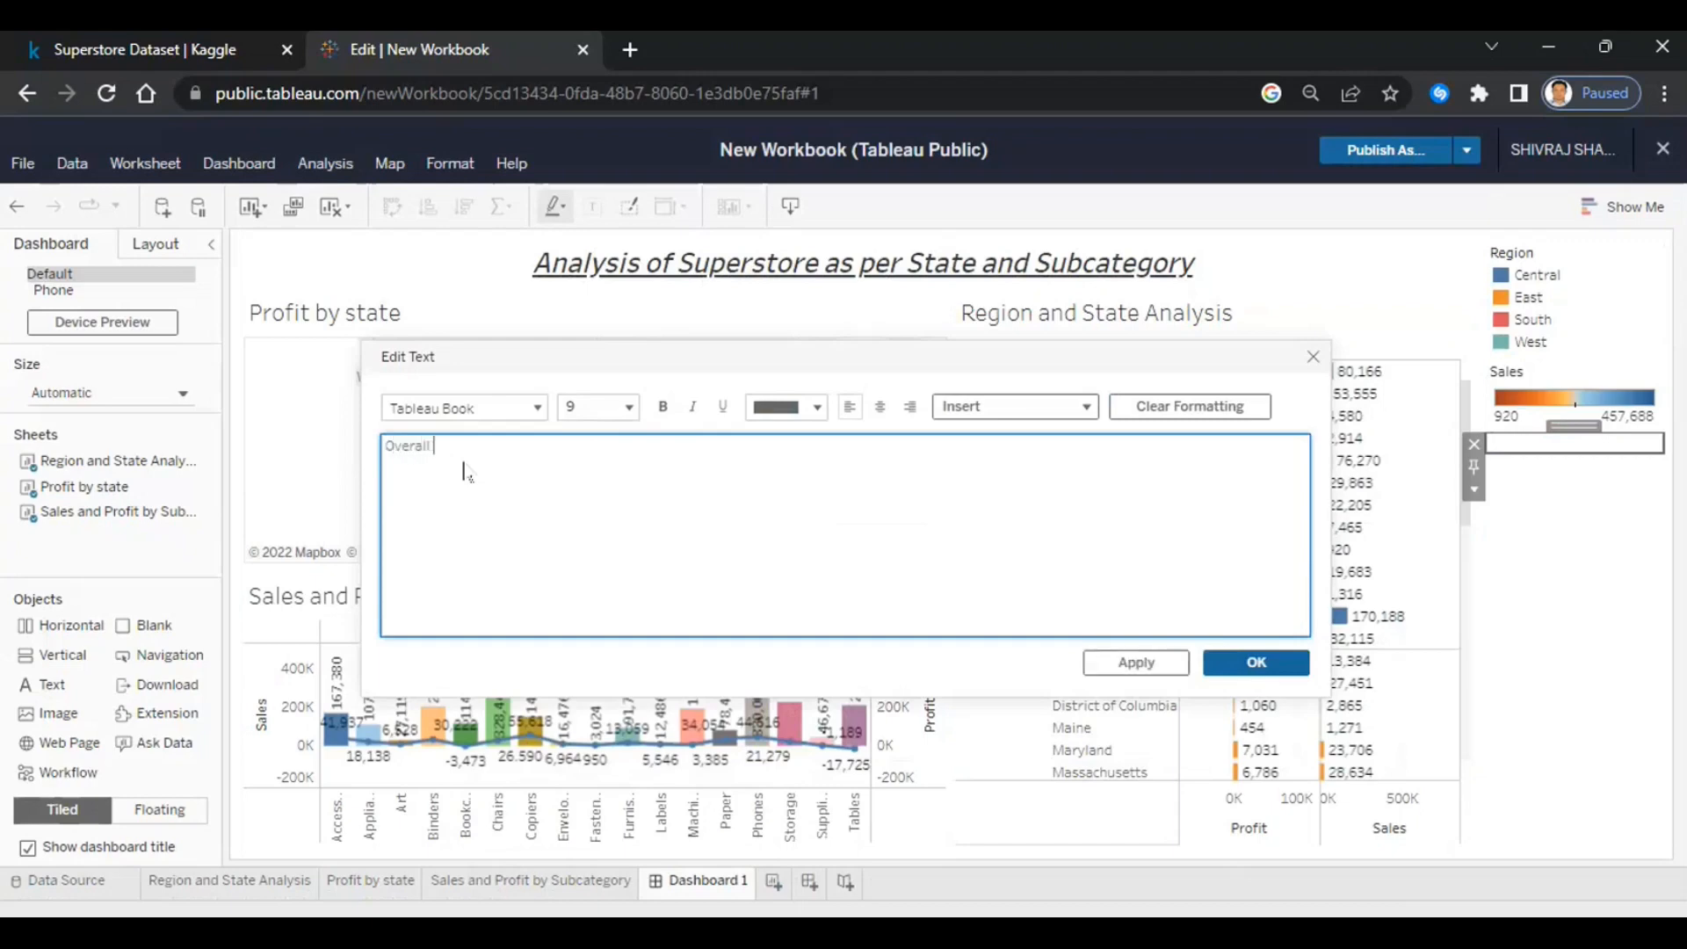
pyautogui.write('Profit of the Central Region:')
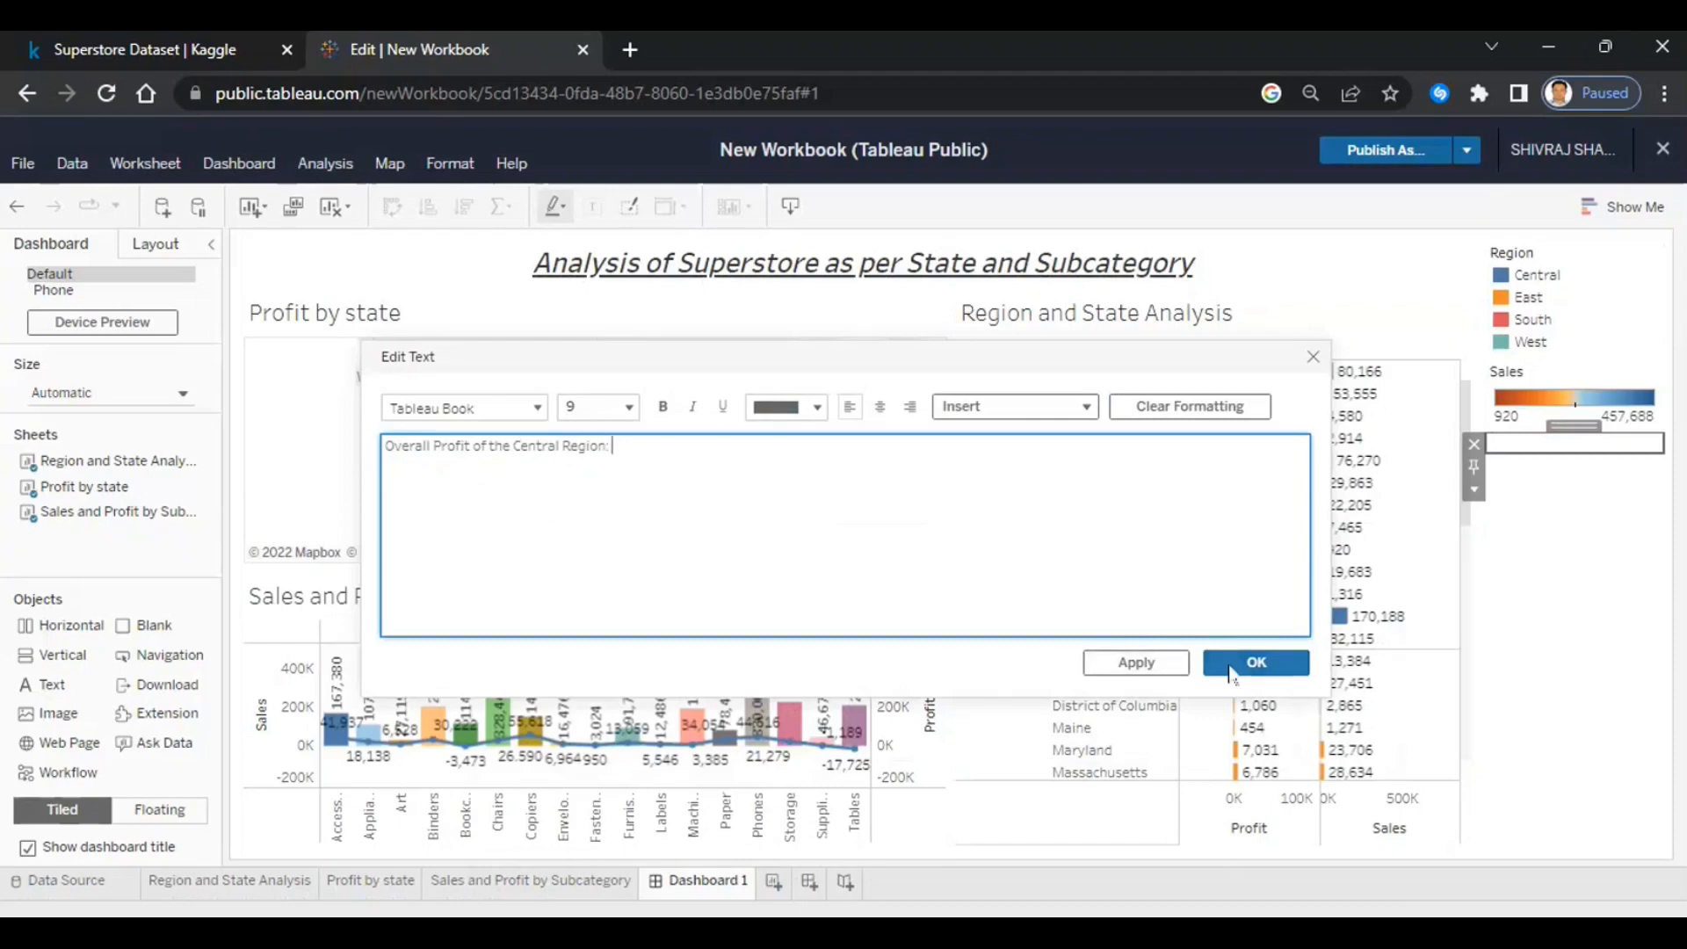
pyautogui.click(1257, 663)
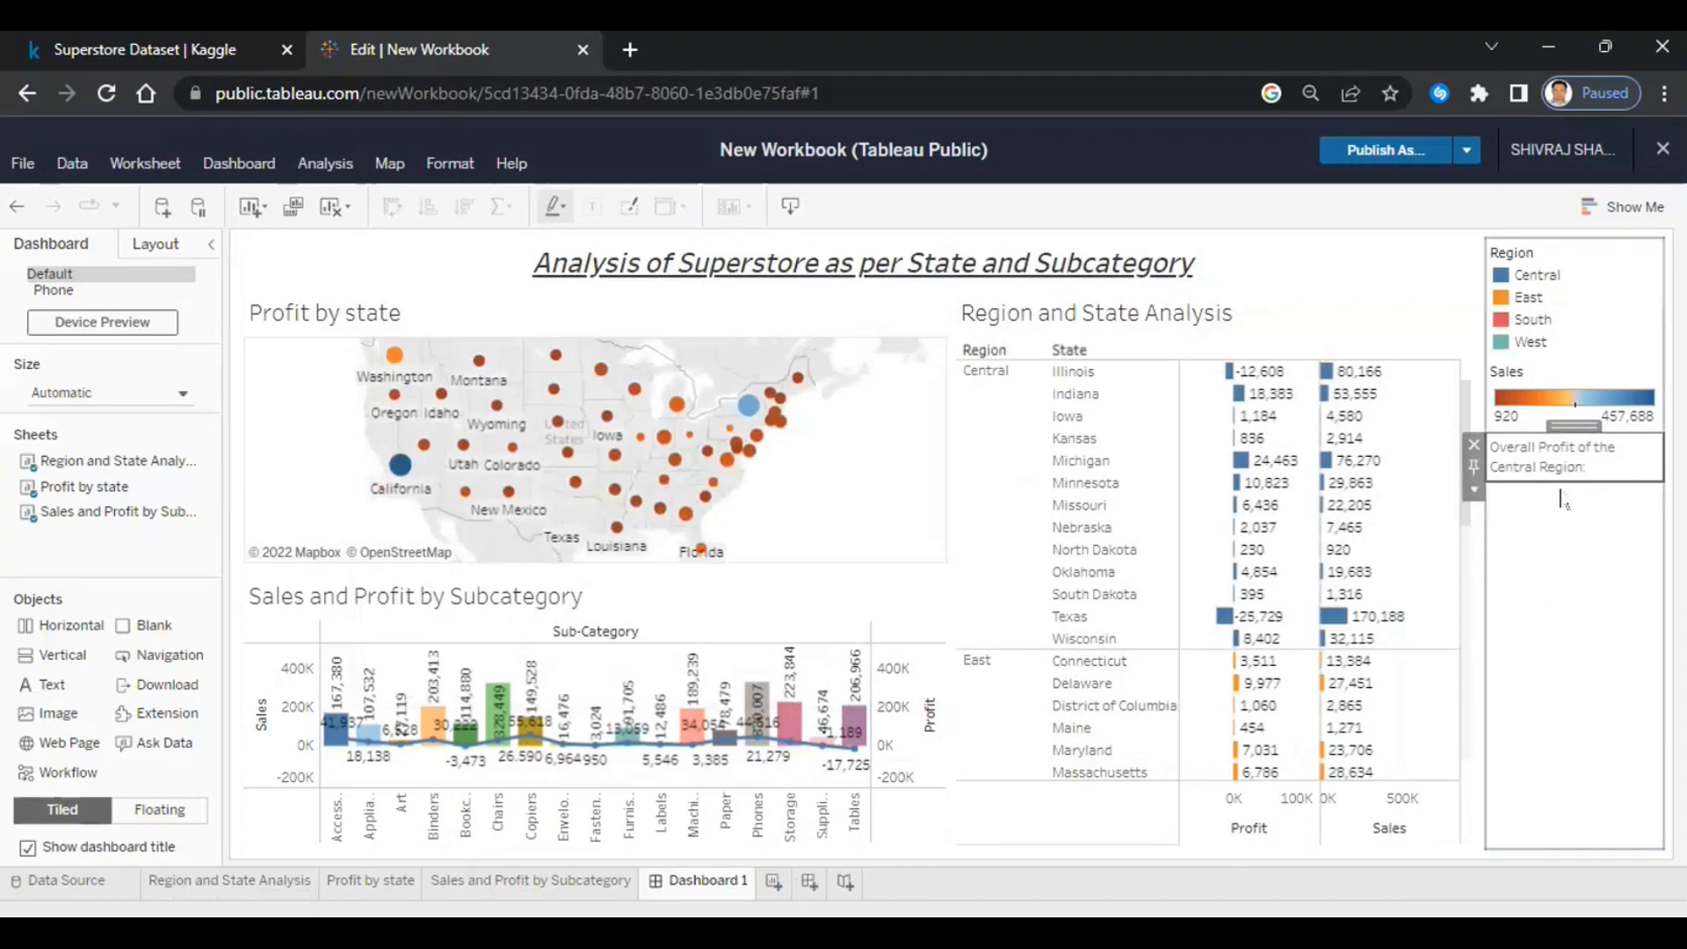
# - Select Central in the Region and State table to read its 39,706 profit
pyautogui.click(978, 426)
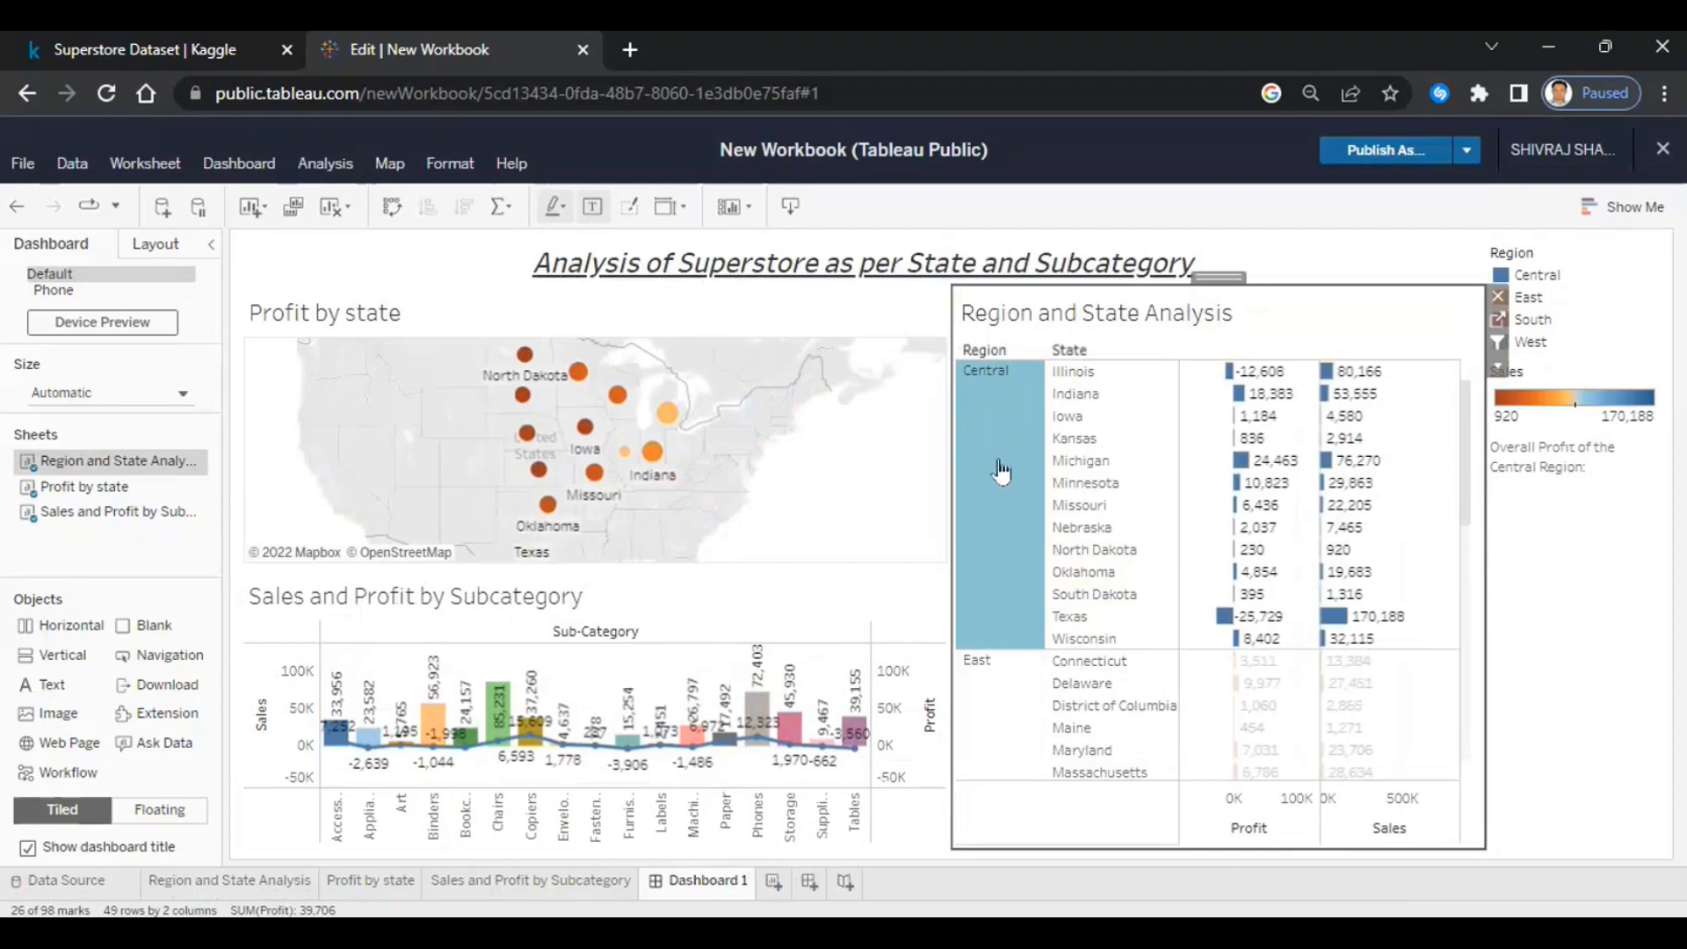
pyautogui.moveTo(1002, 472)
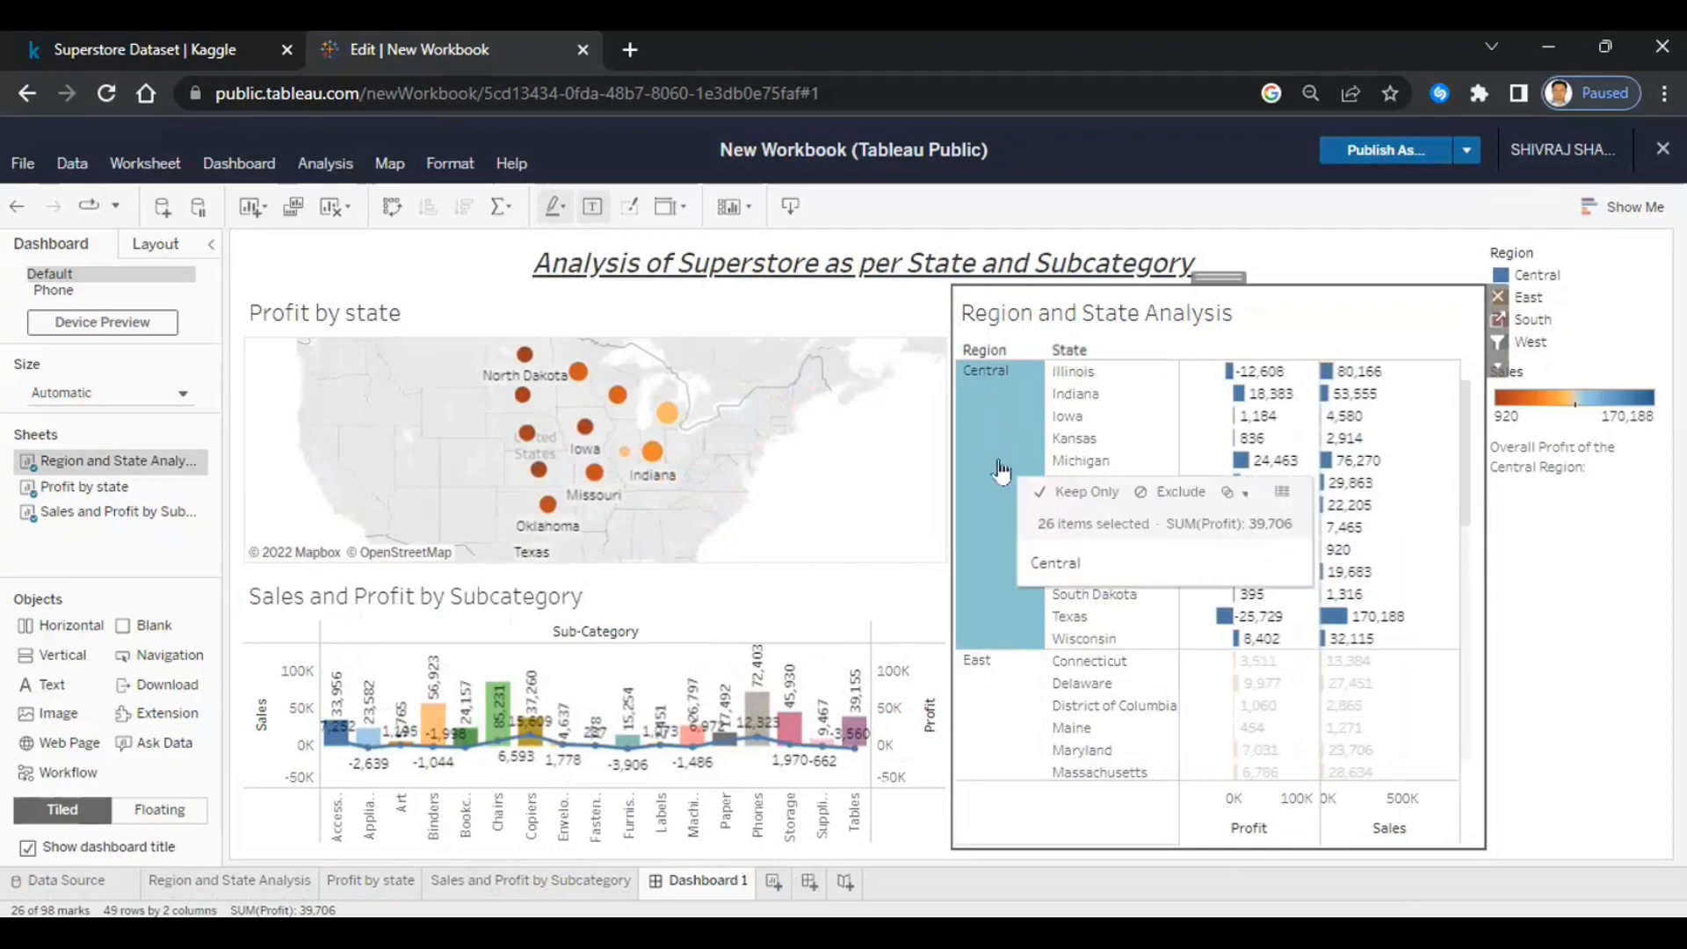
pyautogui.click(1636, 469)
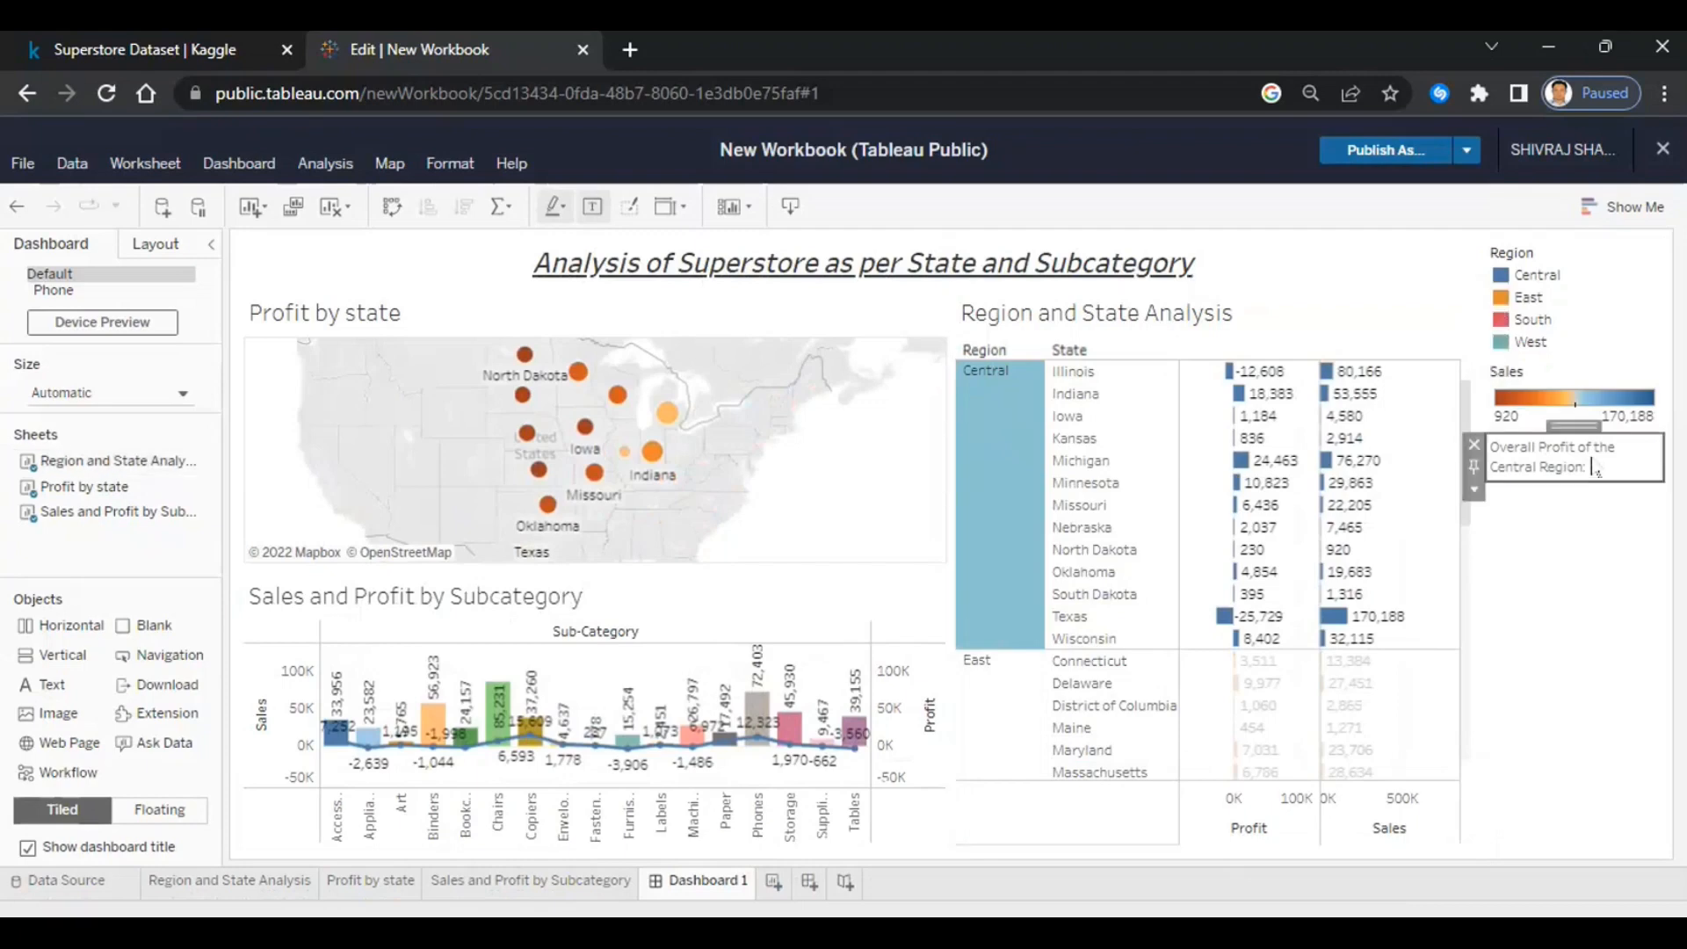
# - Append $39706 to the Central line and add 'Lowest Sales by subcategory in South Region:'
pyautogui.doubleClick(1606, 475)
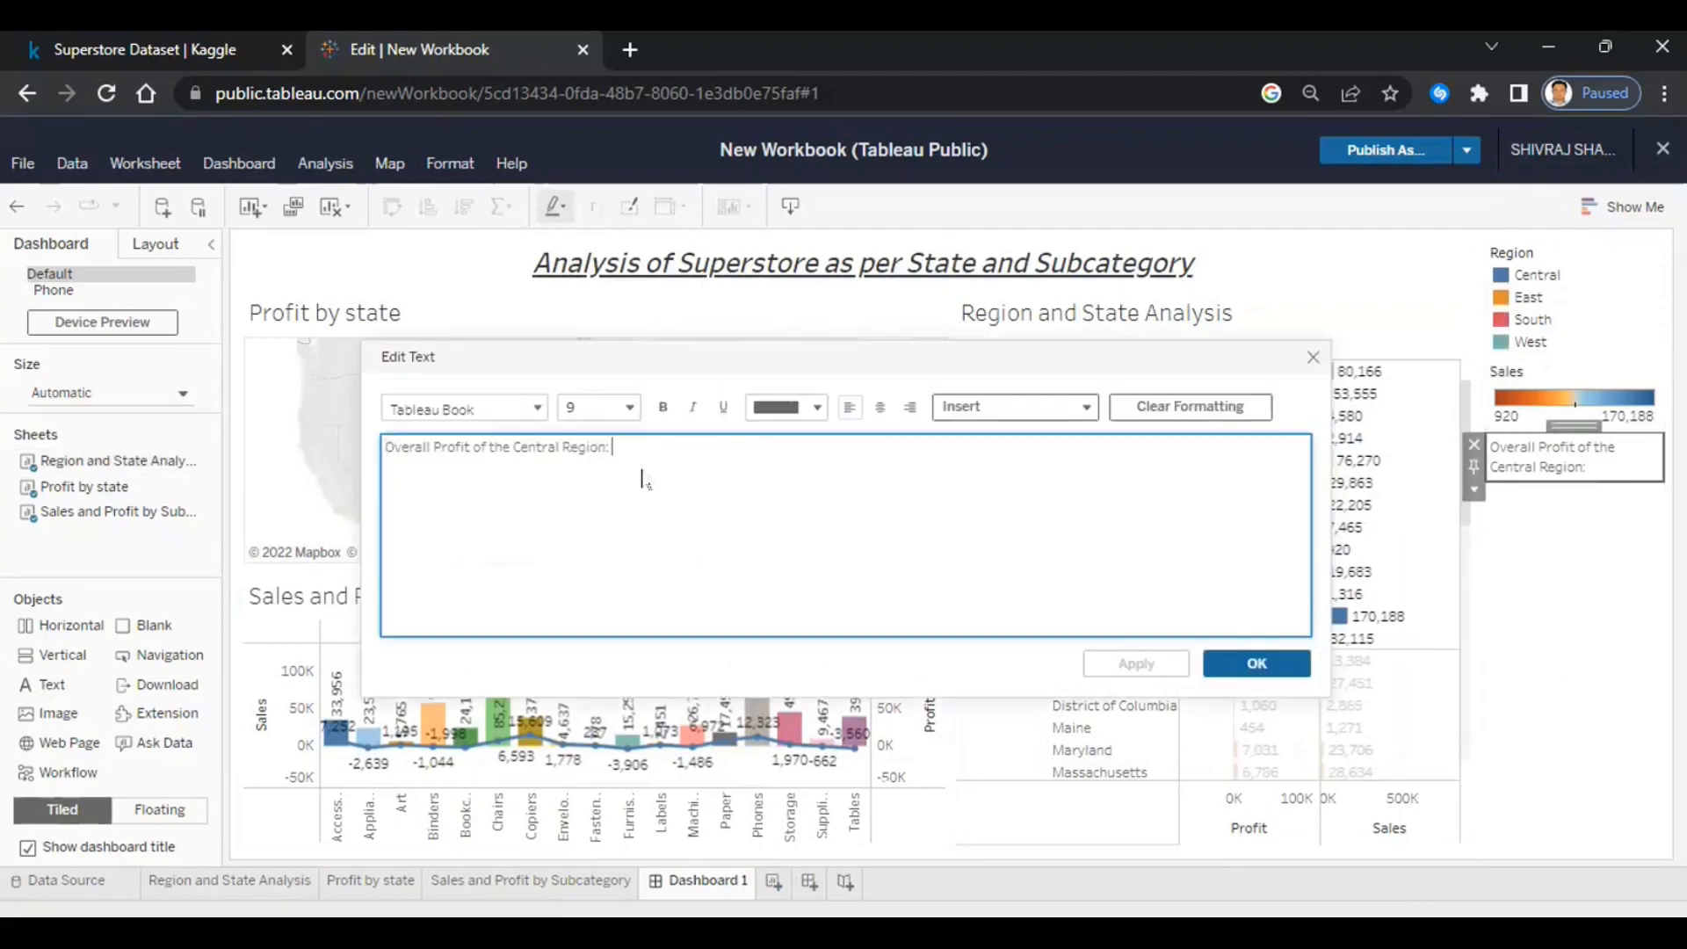
pyautogui.write('$39')
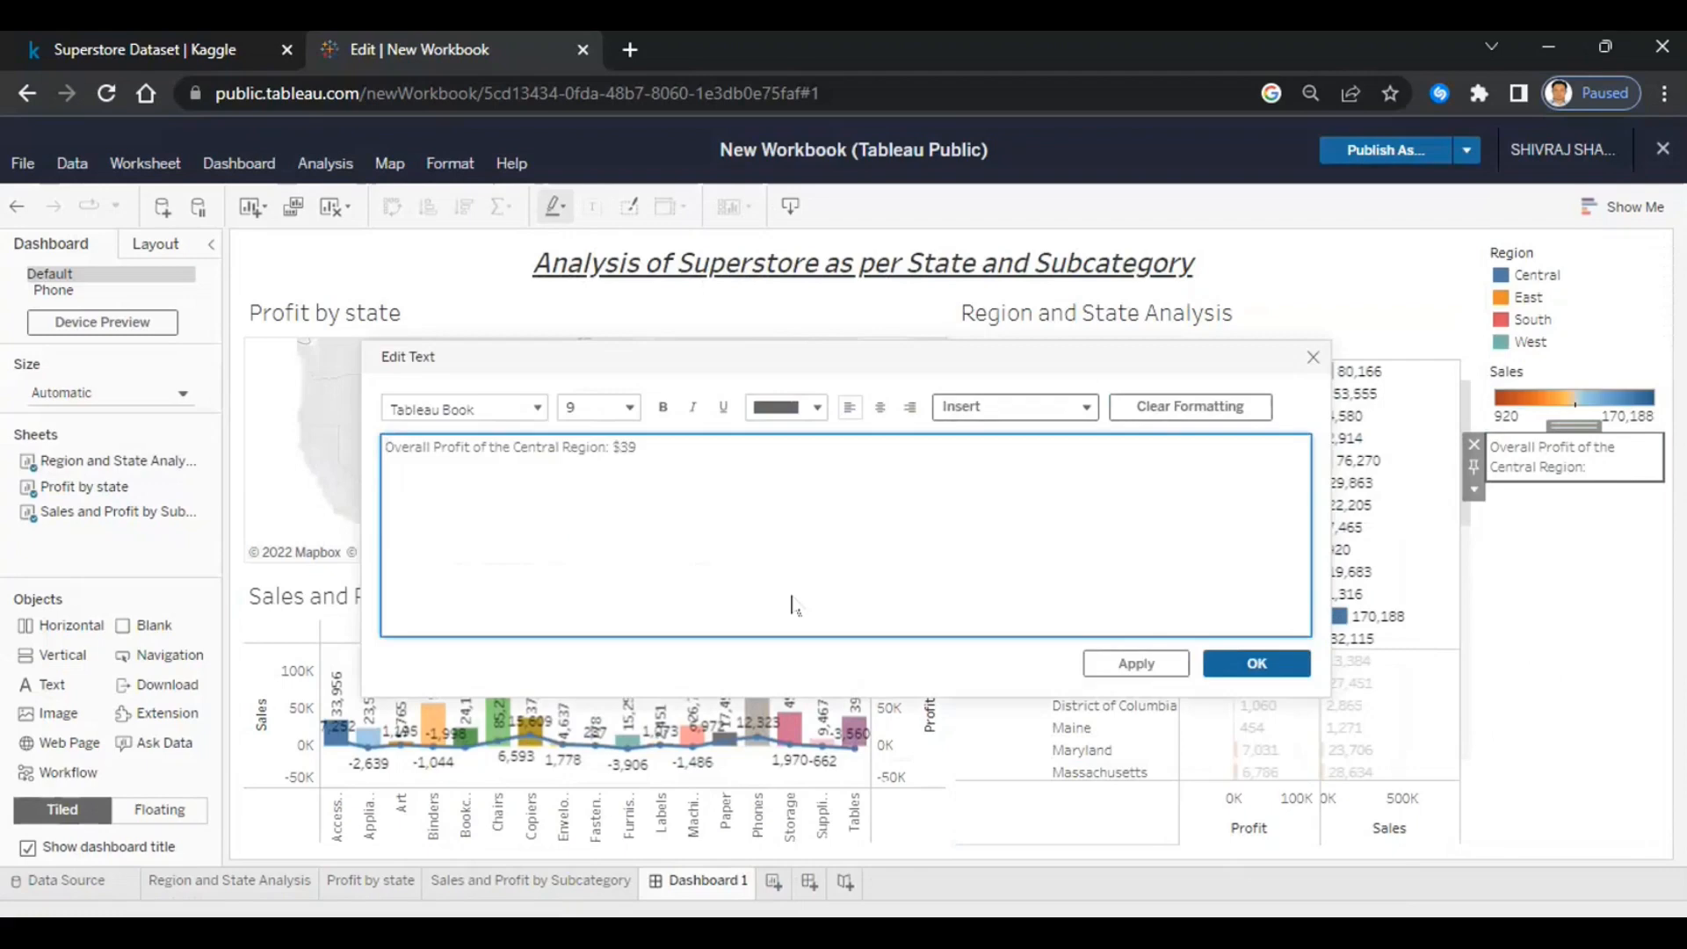
pyautogui.write('706')
pyautogui.write('Lowest ')
pyautogui.write('Sale')
pyautogui.write('s')
pyautogui.write(' by su')
pyautogui.write('bcate')
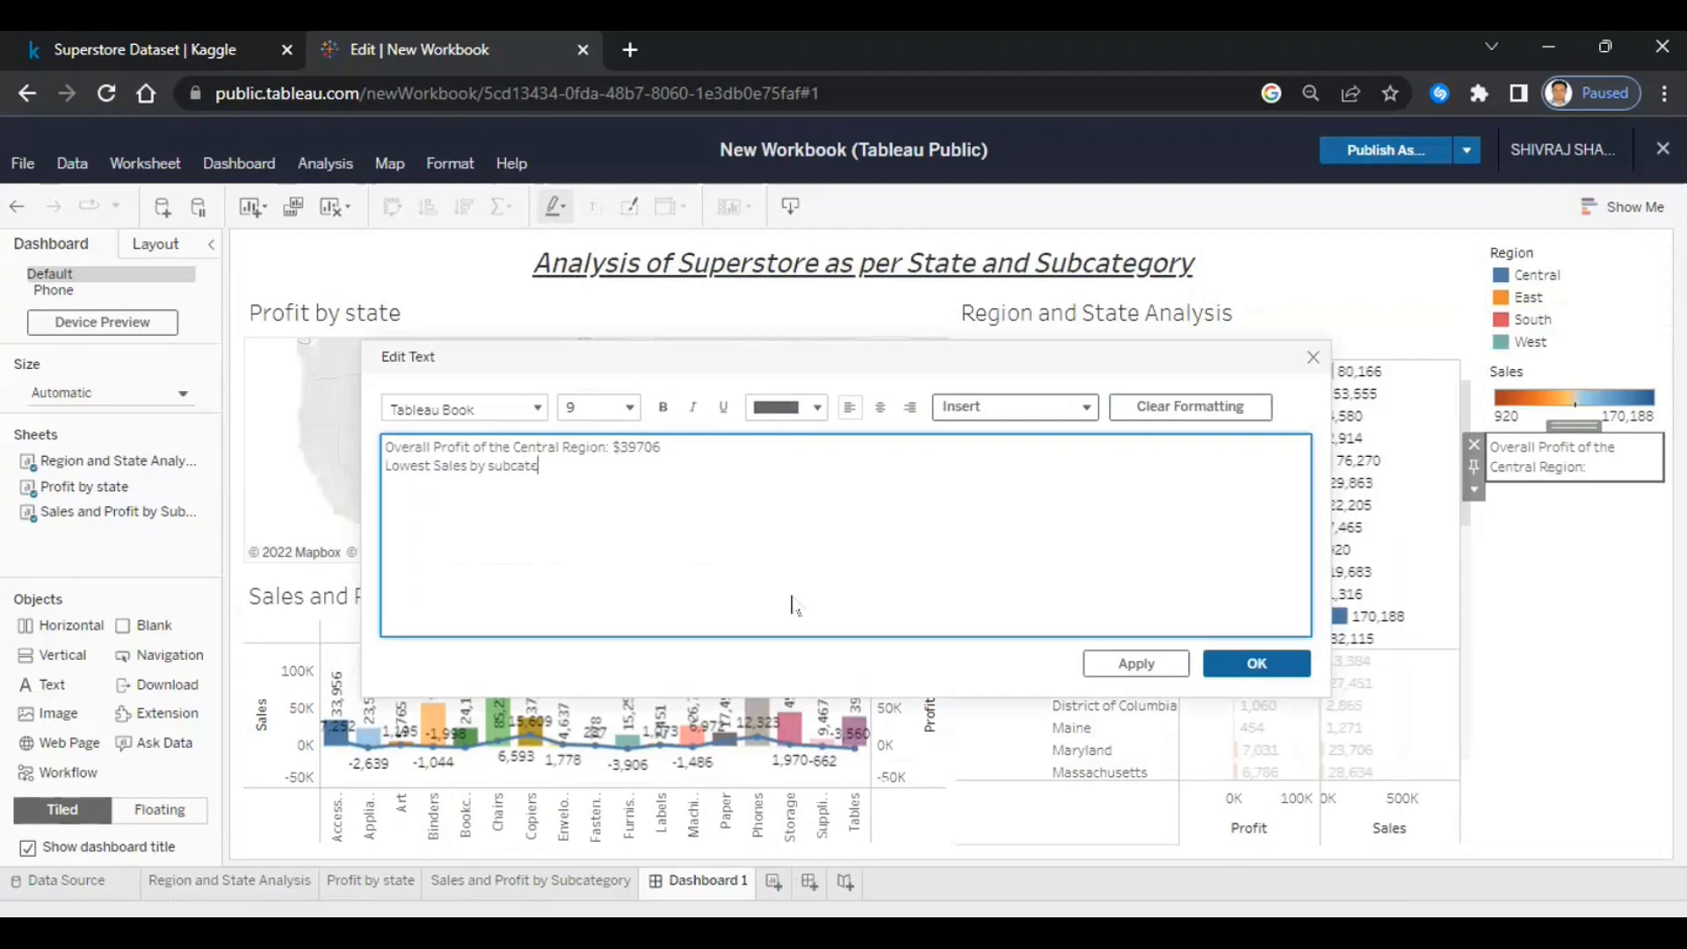
pyautogui.write('gory in South Region:')
pyautogui.click(1259, 664)
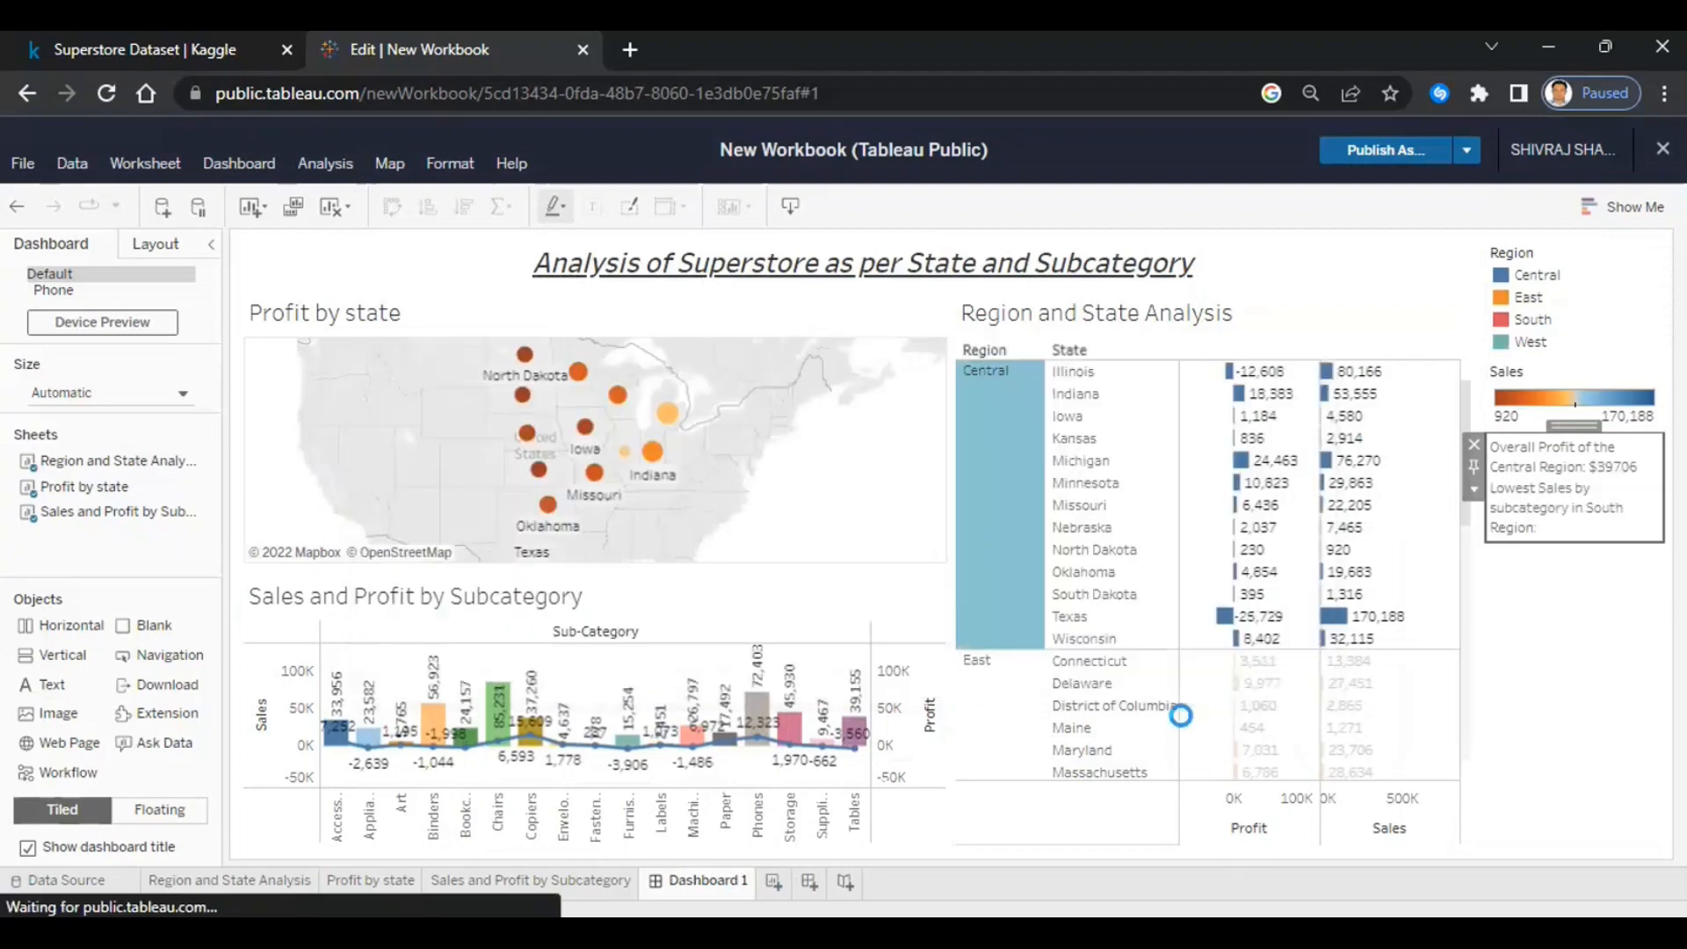
# - Select the South region in the table to inspect its subcategories, then clear the selection
pyautogui.scroll(-3, 1097, 538)
pyautogui.scroll(-2, 1097, 538)
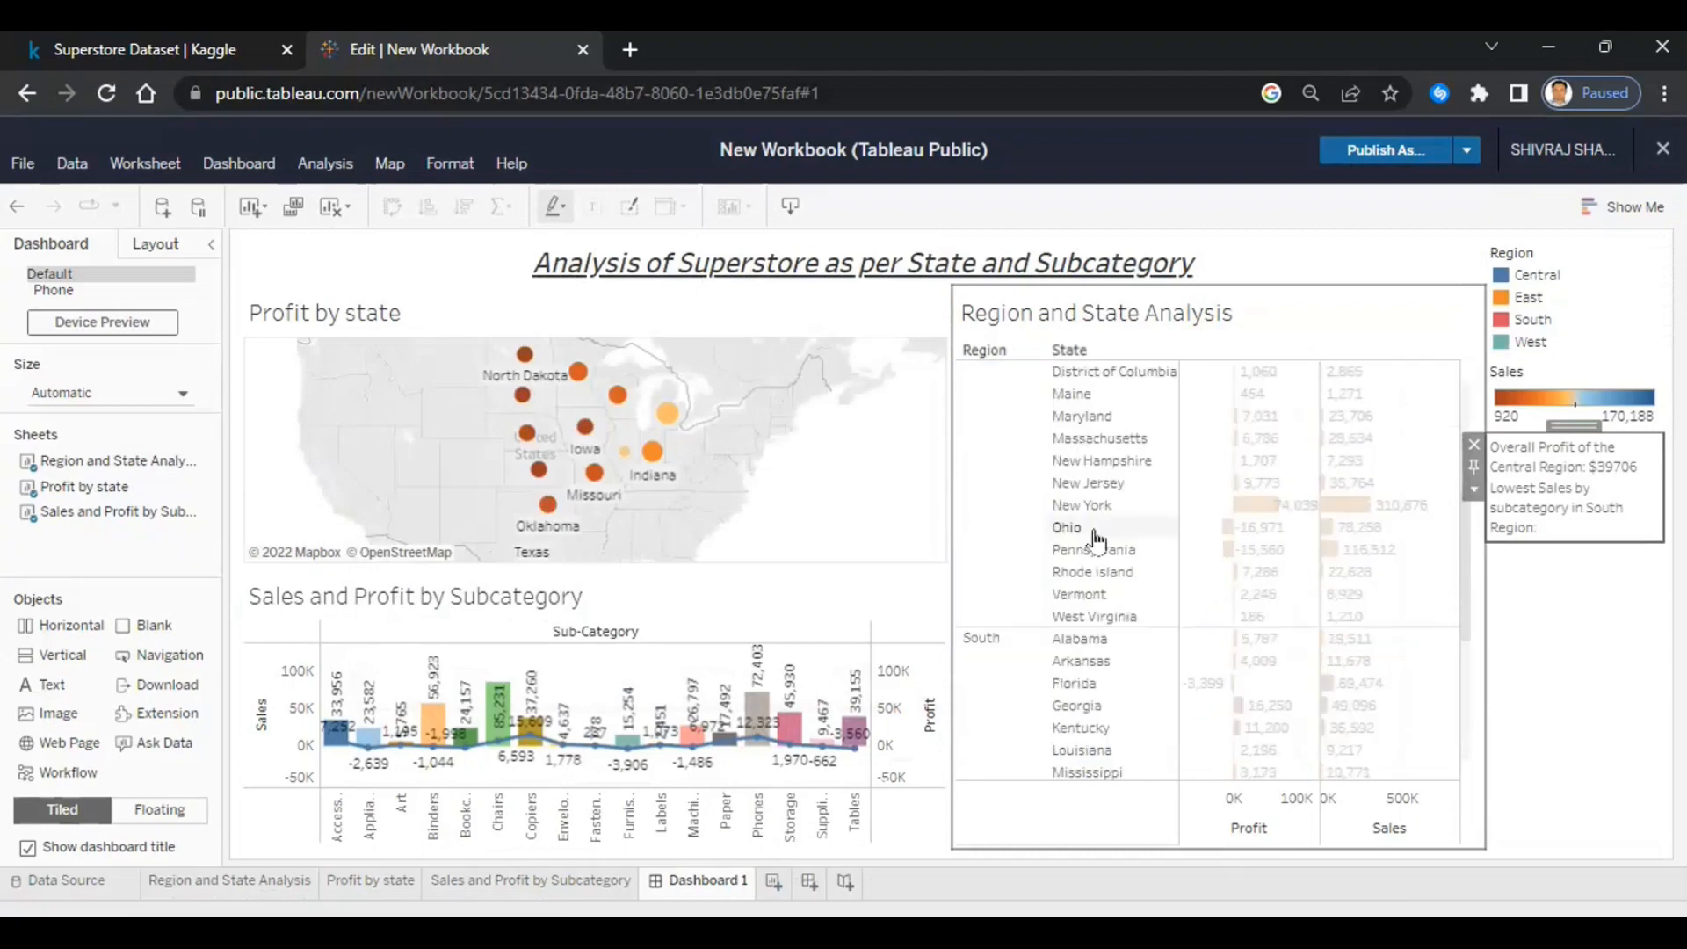
pyautogui.scroll(-2, 1093, 533)
pyautogui.click(993, 635)
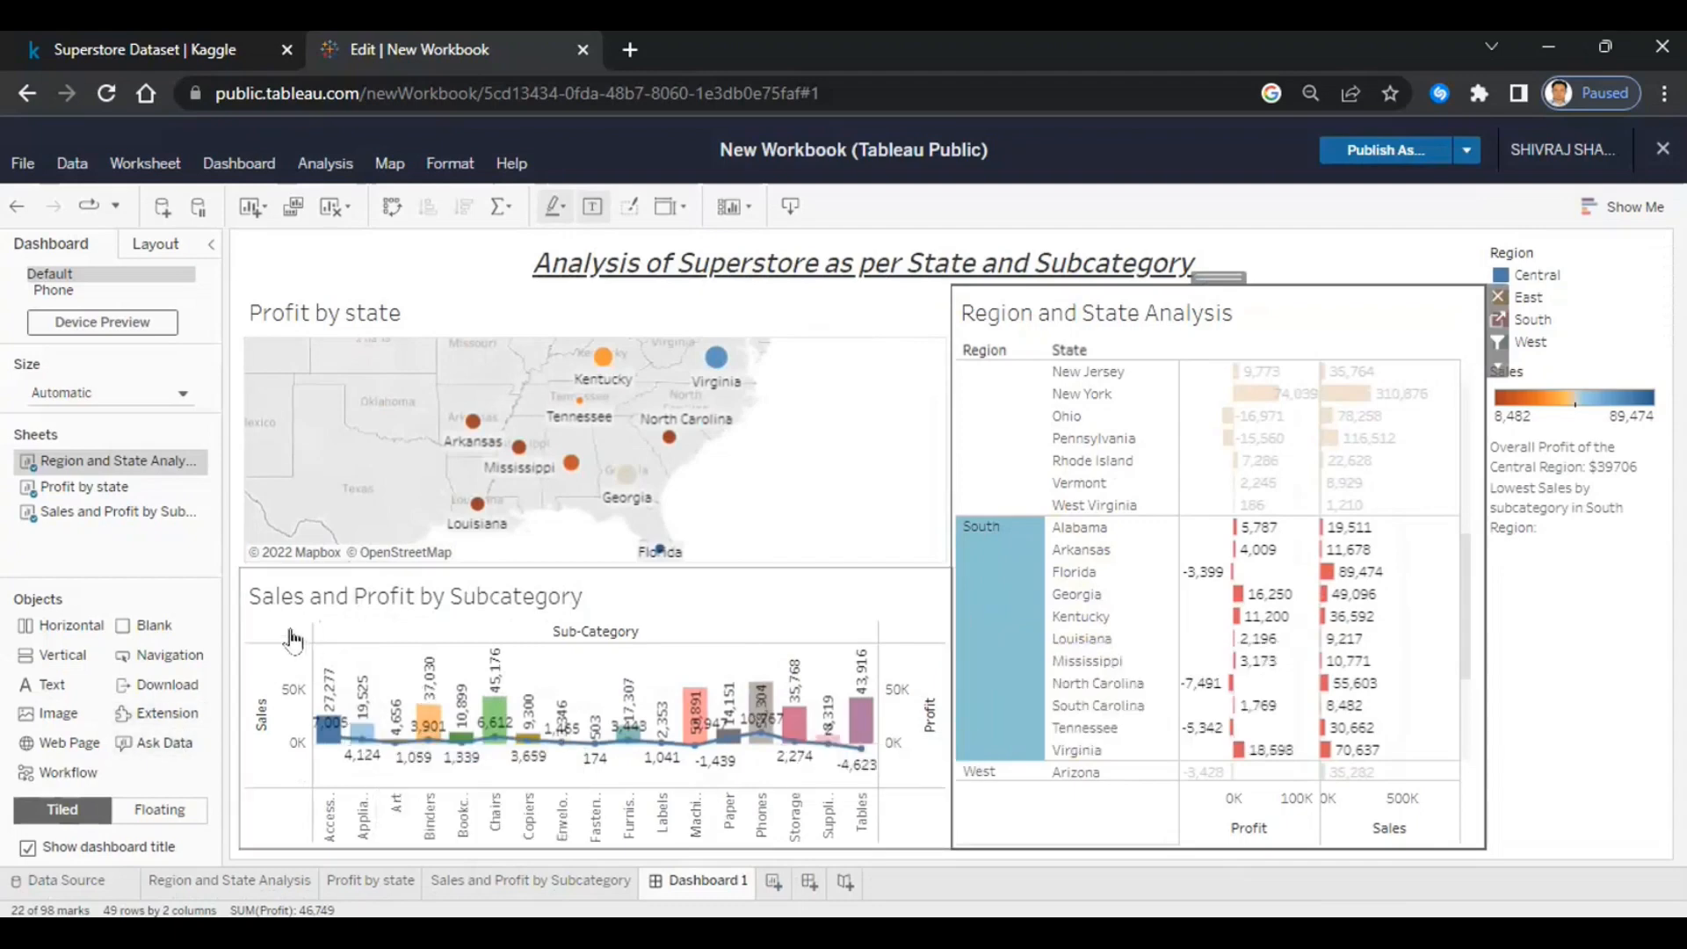
pyautogui.click(756, 634)
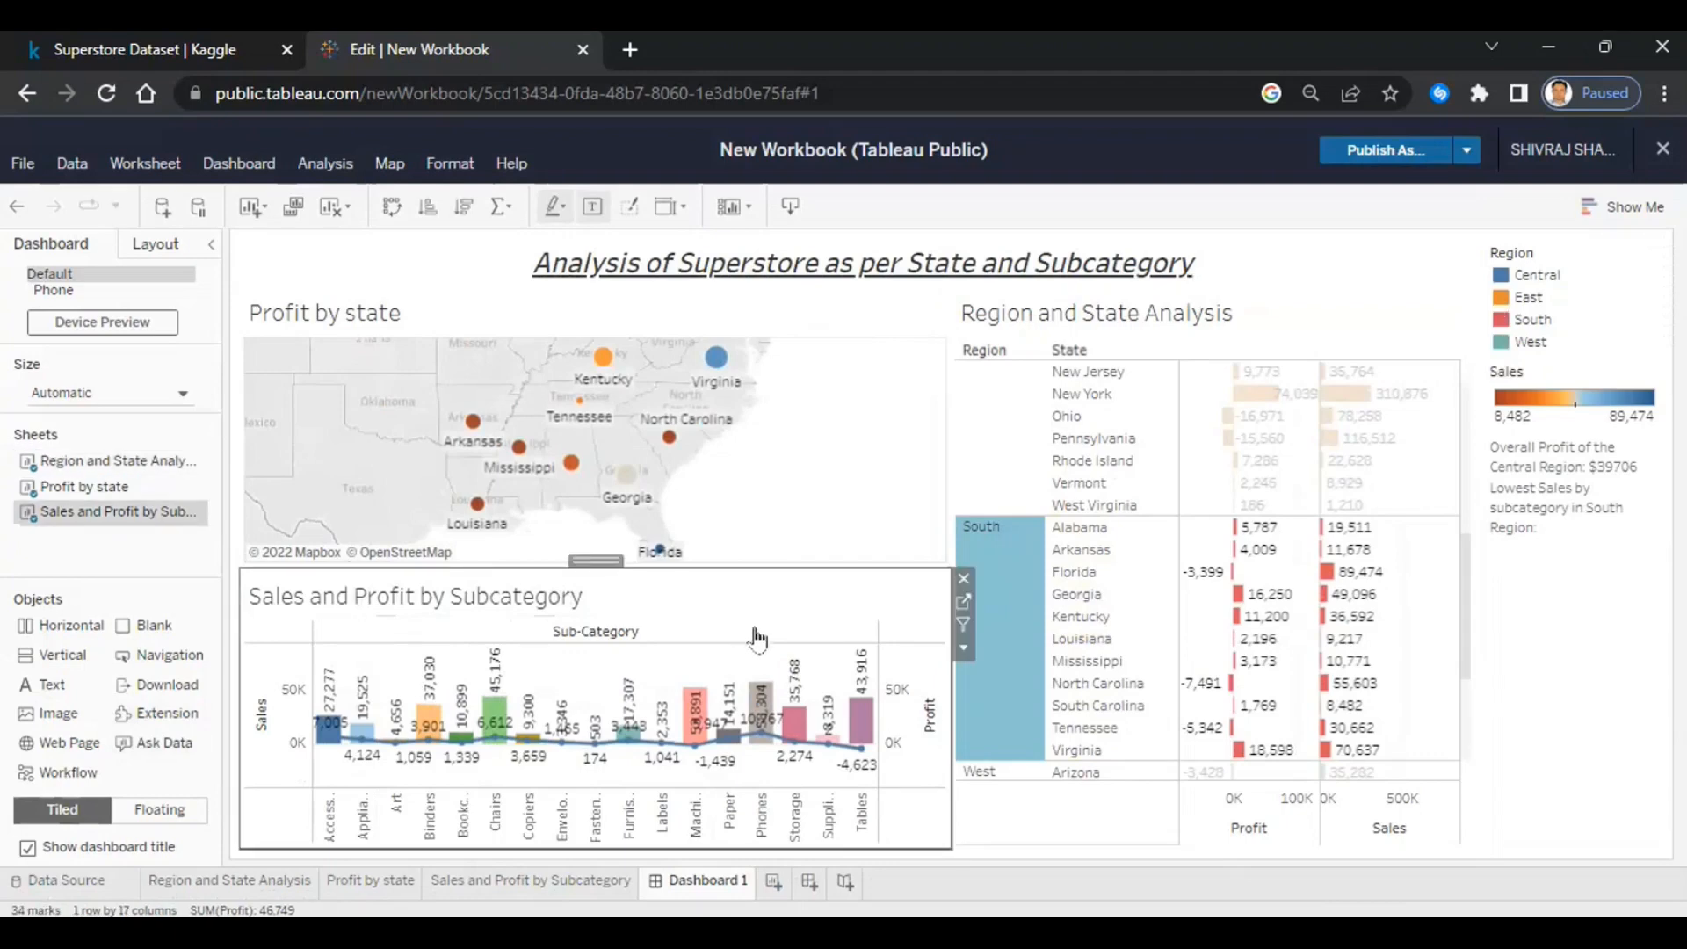
pyautogui.click(1011, 739)
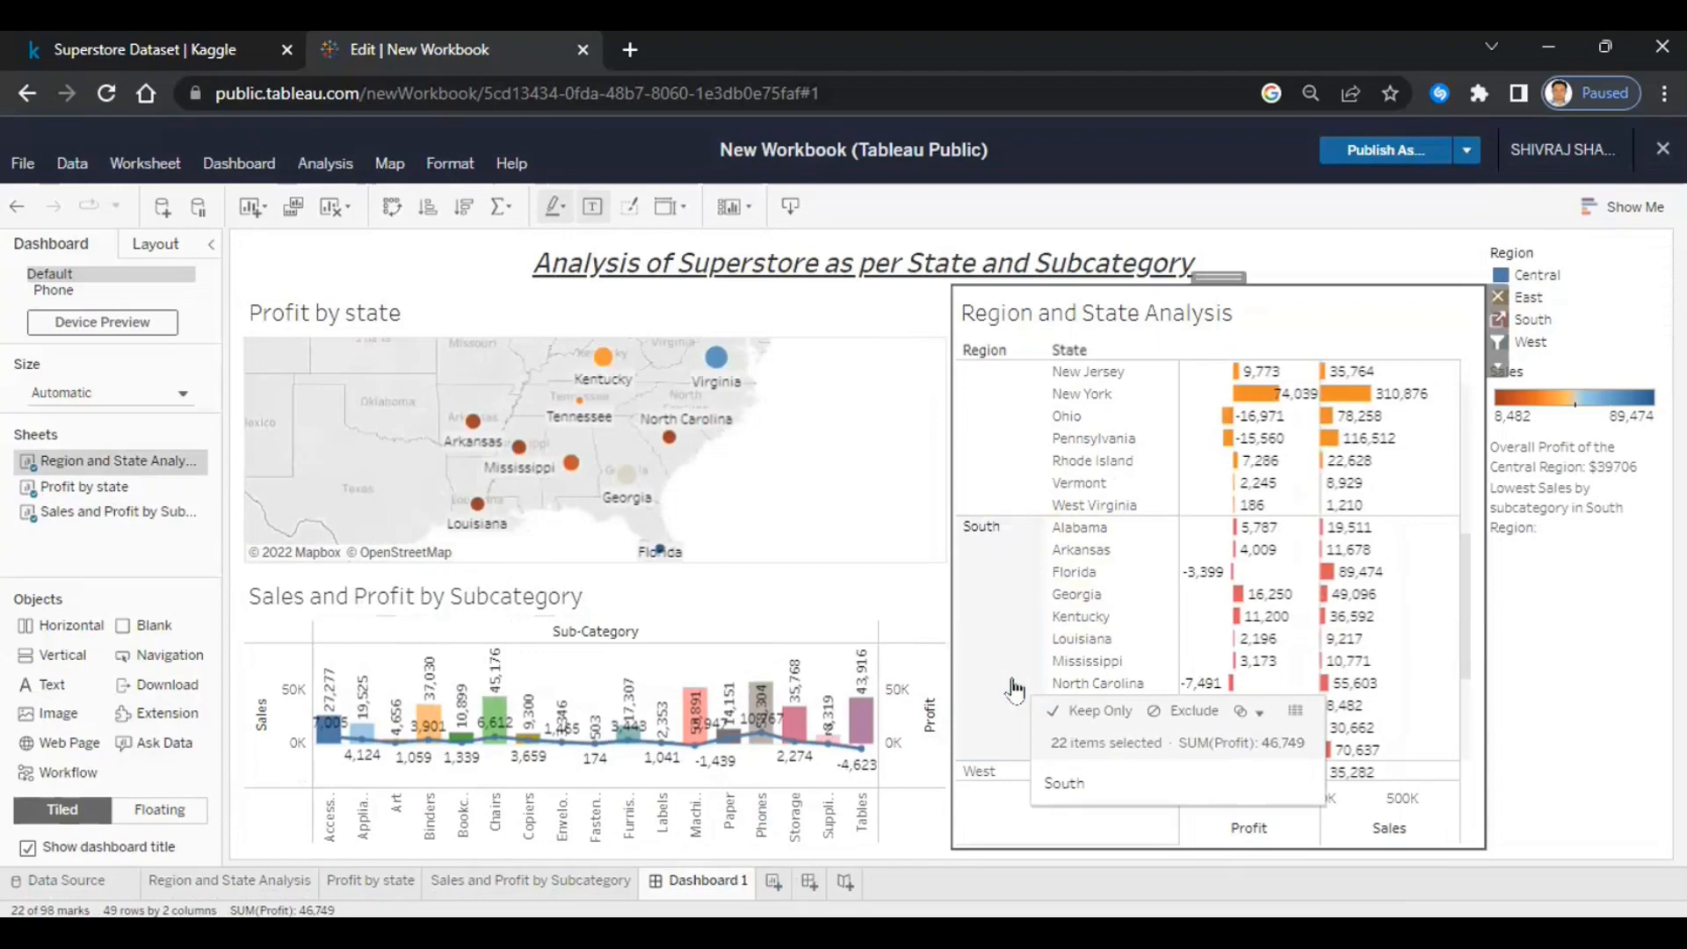
pyautogui.click(1015, 689)
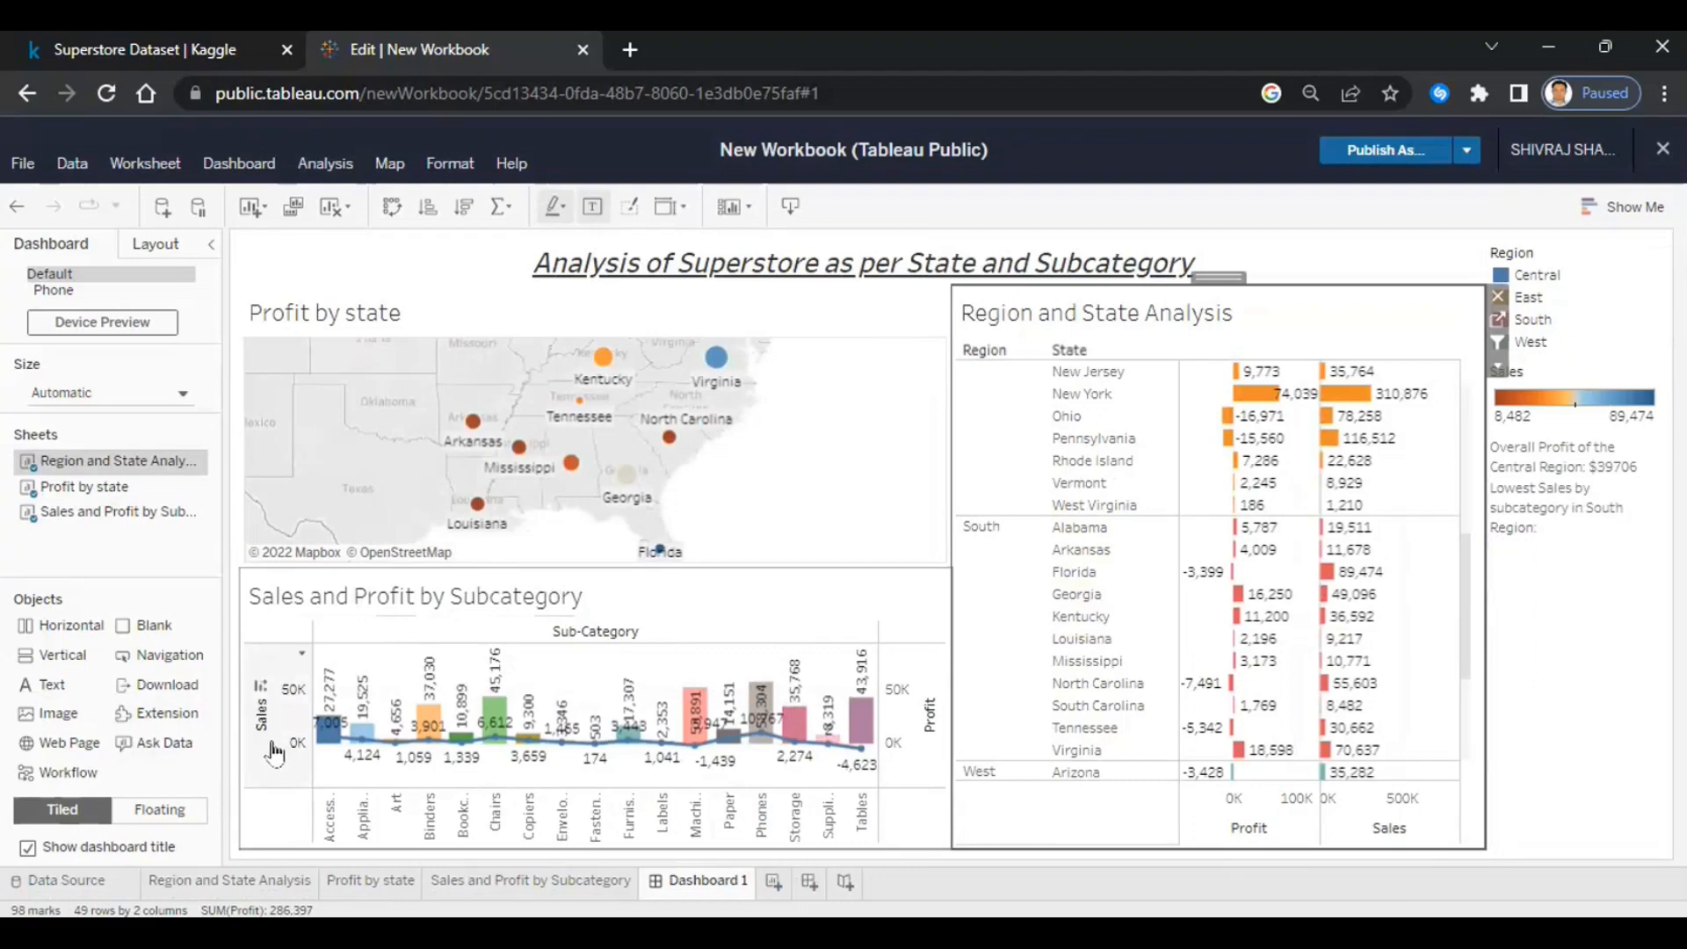
# - Sort the subcategory bars by Sales descending, leaving Fasteners last at 503
pyautogui.click(263, 697)
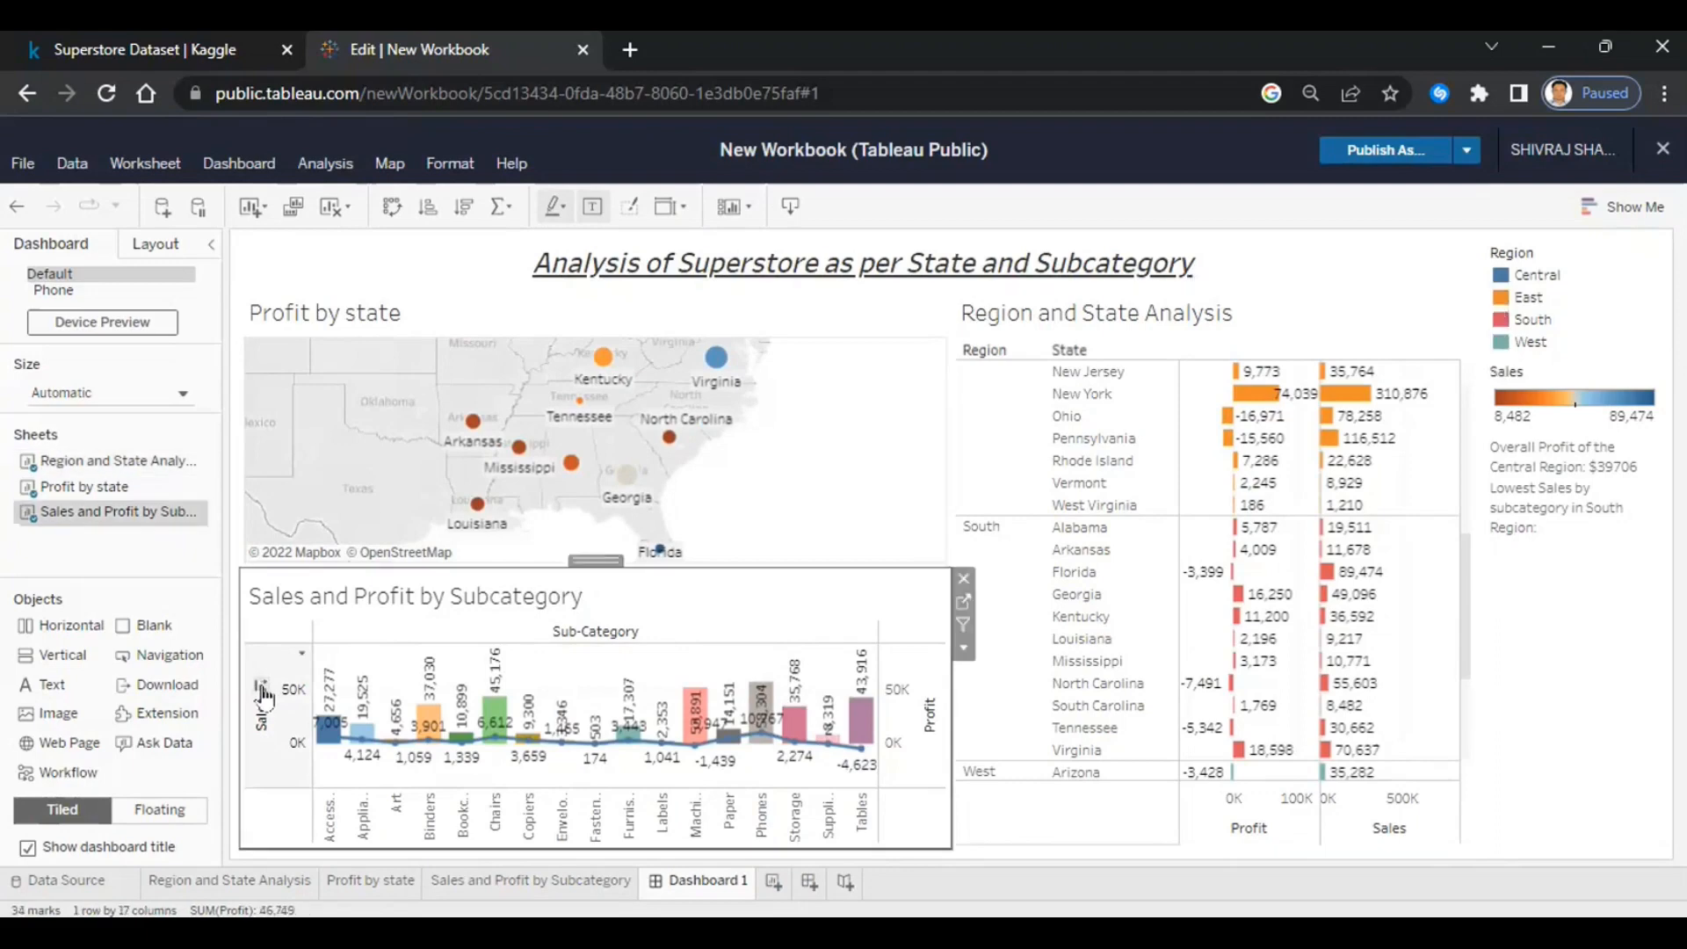
pyautogui.click(263, 697)
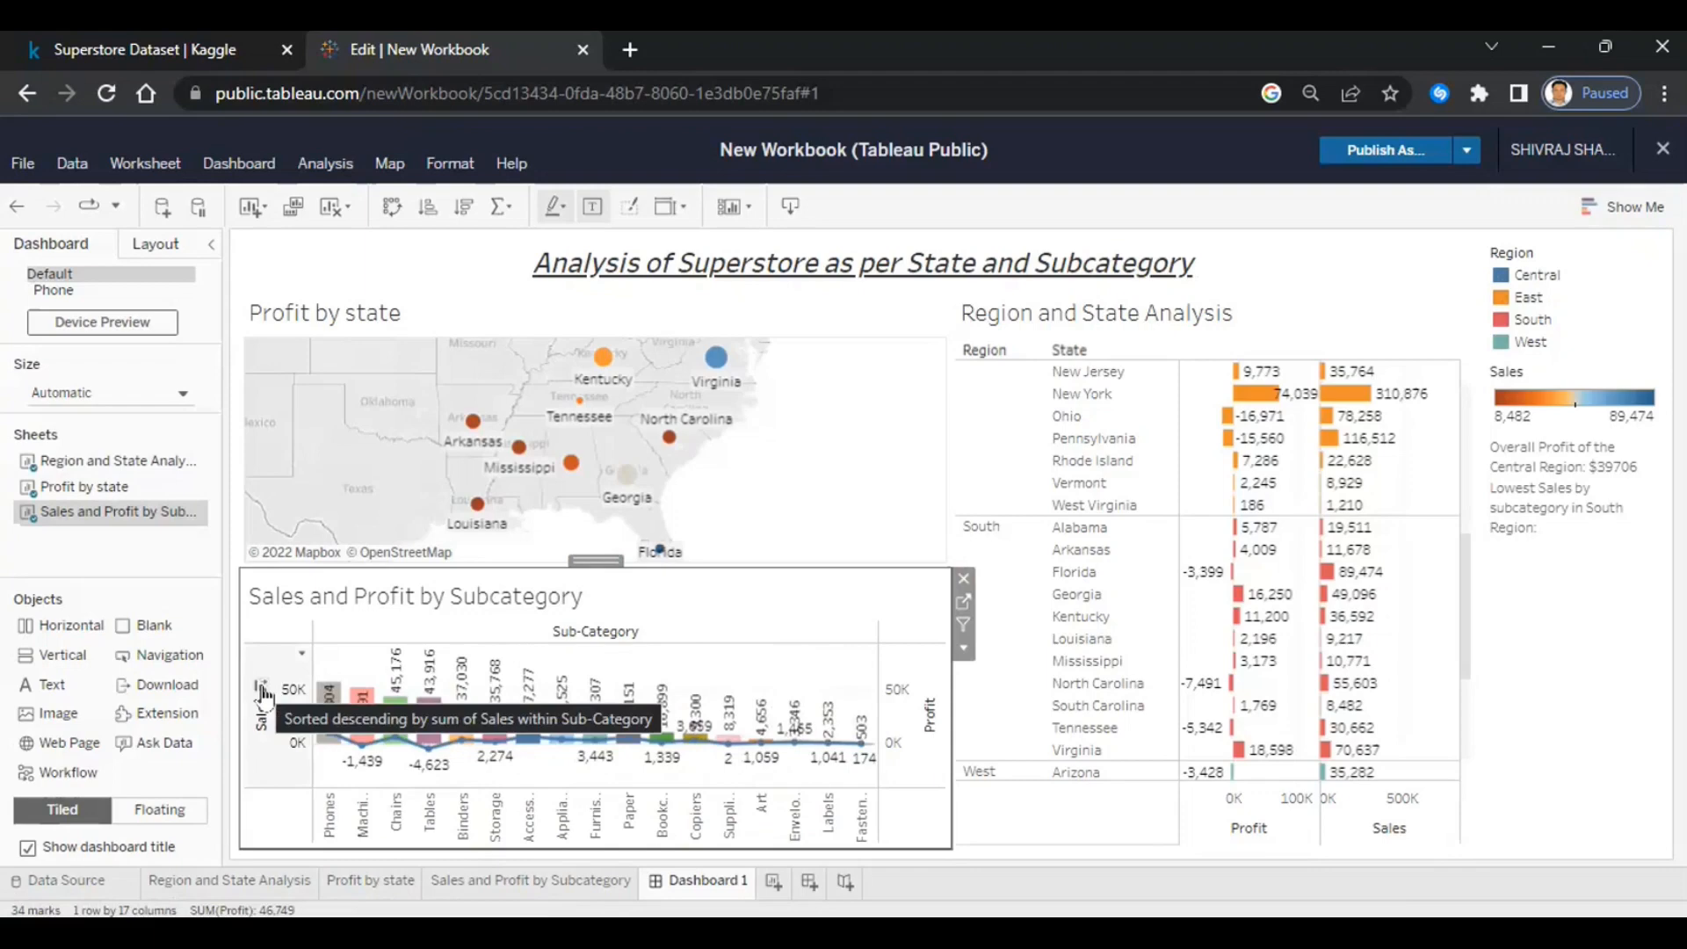
pyautogui.click(263, 697)
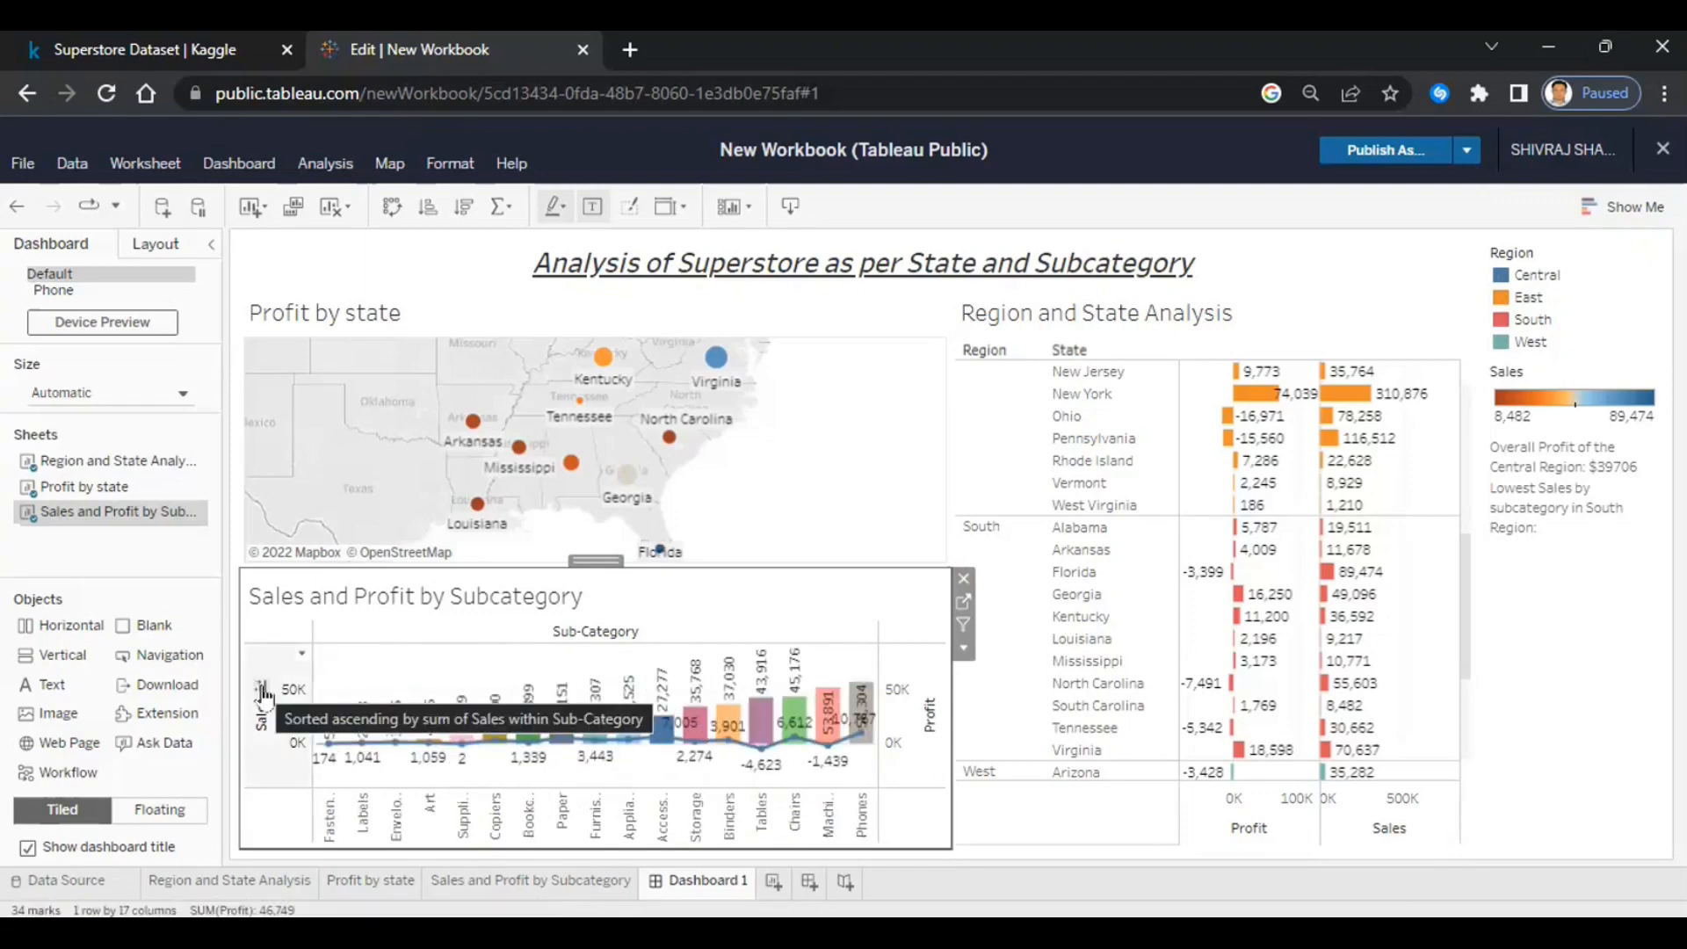
pyautogui.click(263, 697)
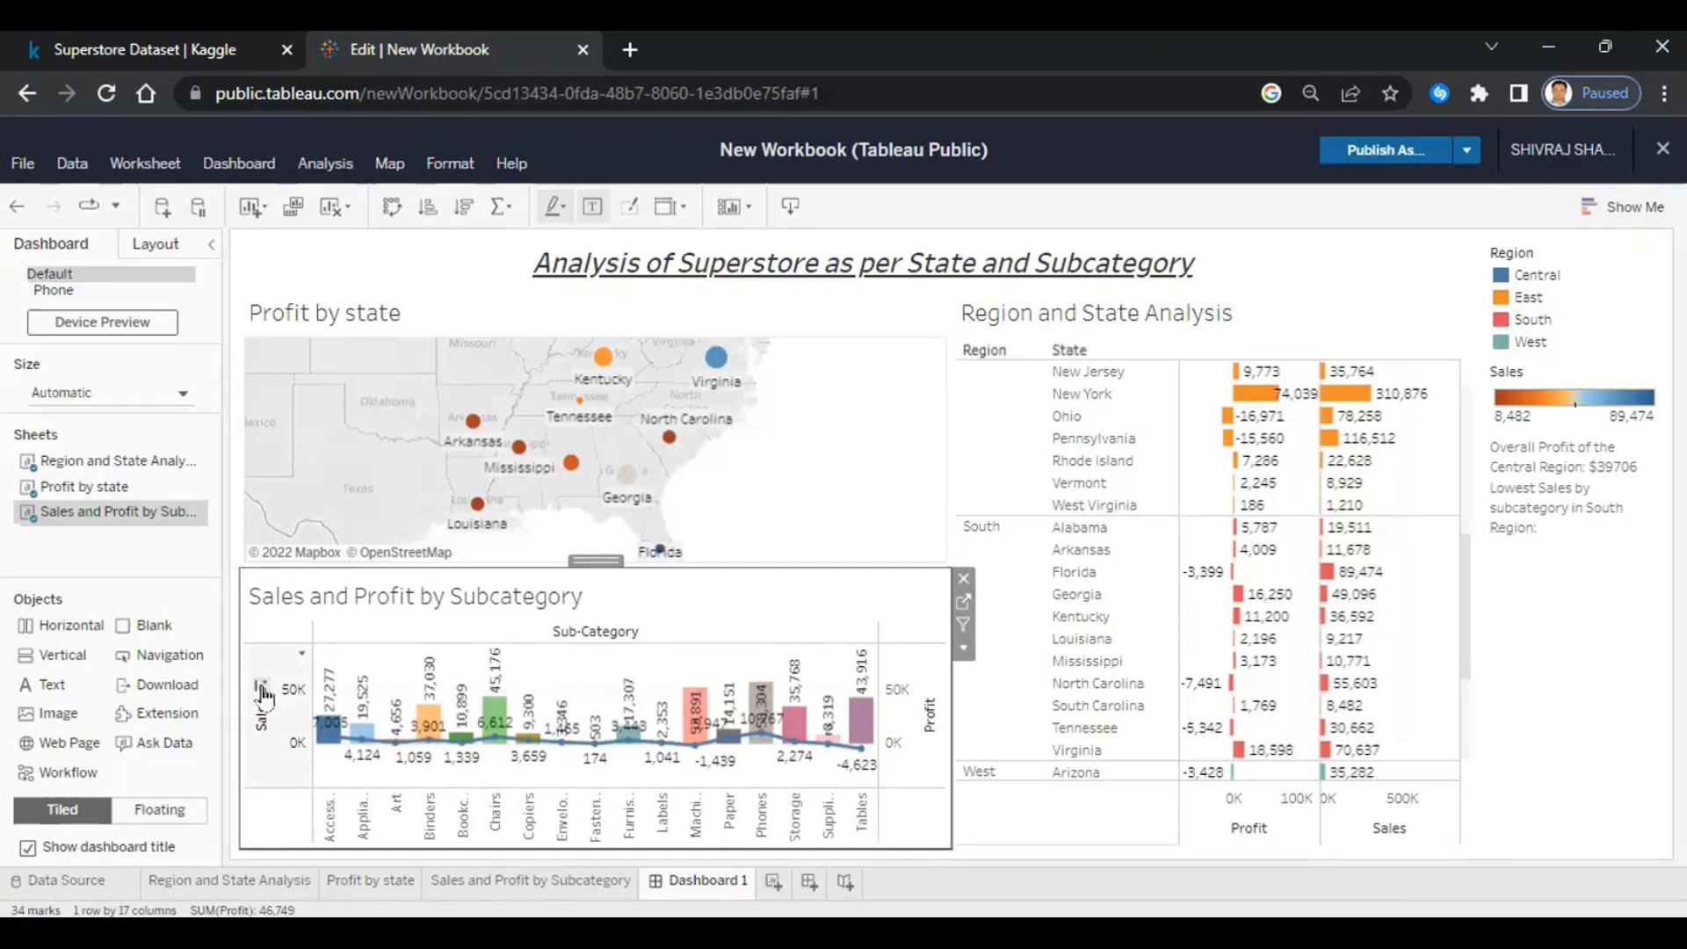
pyautogui.click(263, 697)
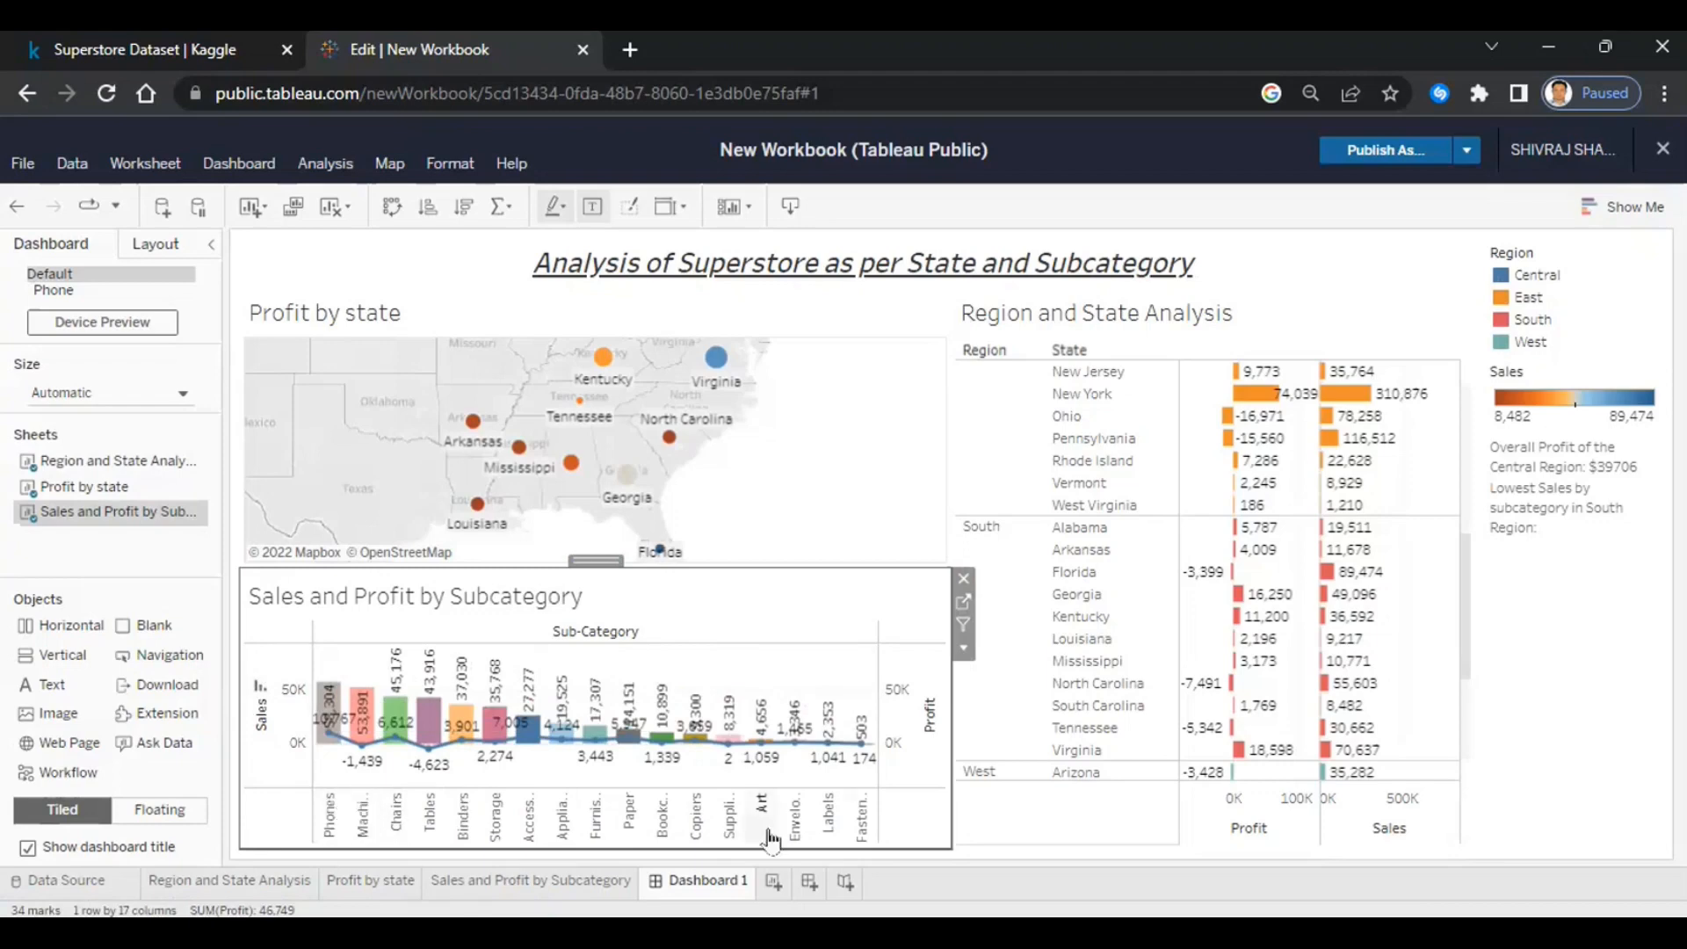
pyautogui.moveTo(870, 754)
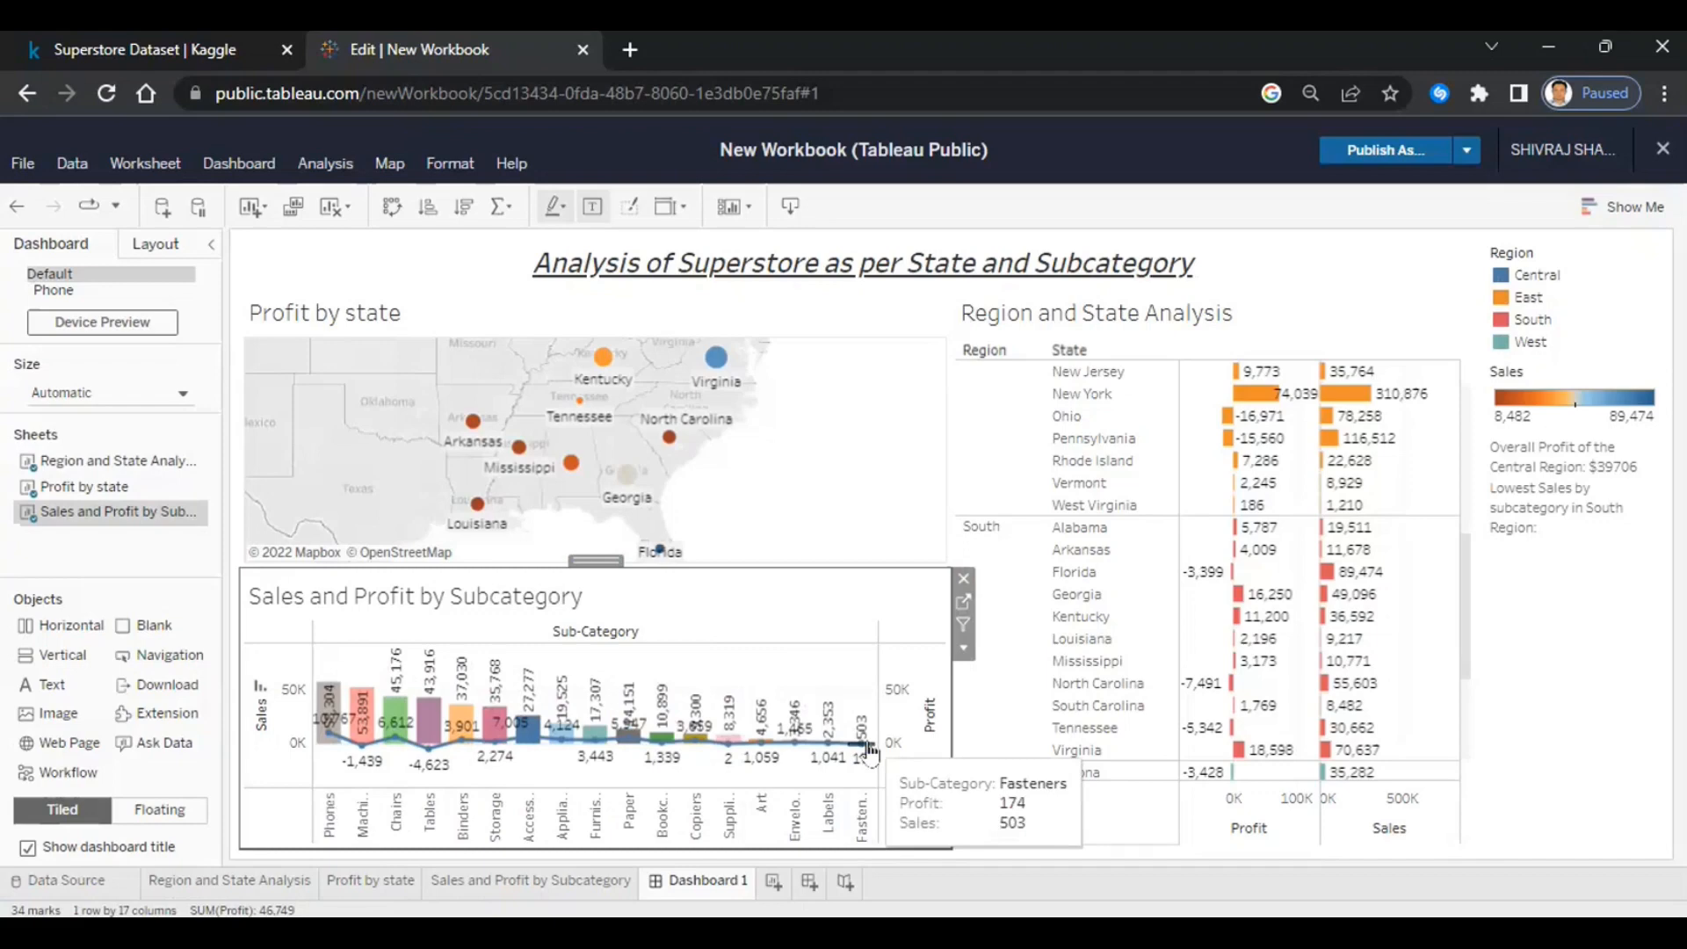
# - Finish the South Region line with 'Fasteners with $503'
pyautogui.click(1550, 514)
pyautogui.doubleClick(1549, 514)
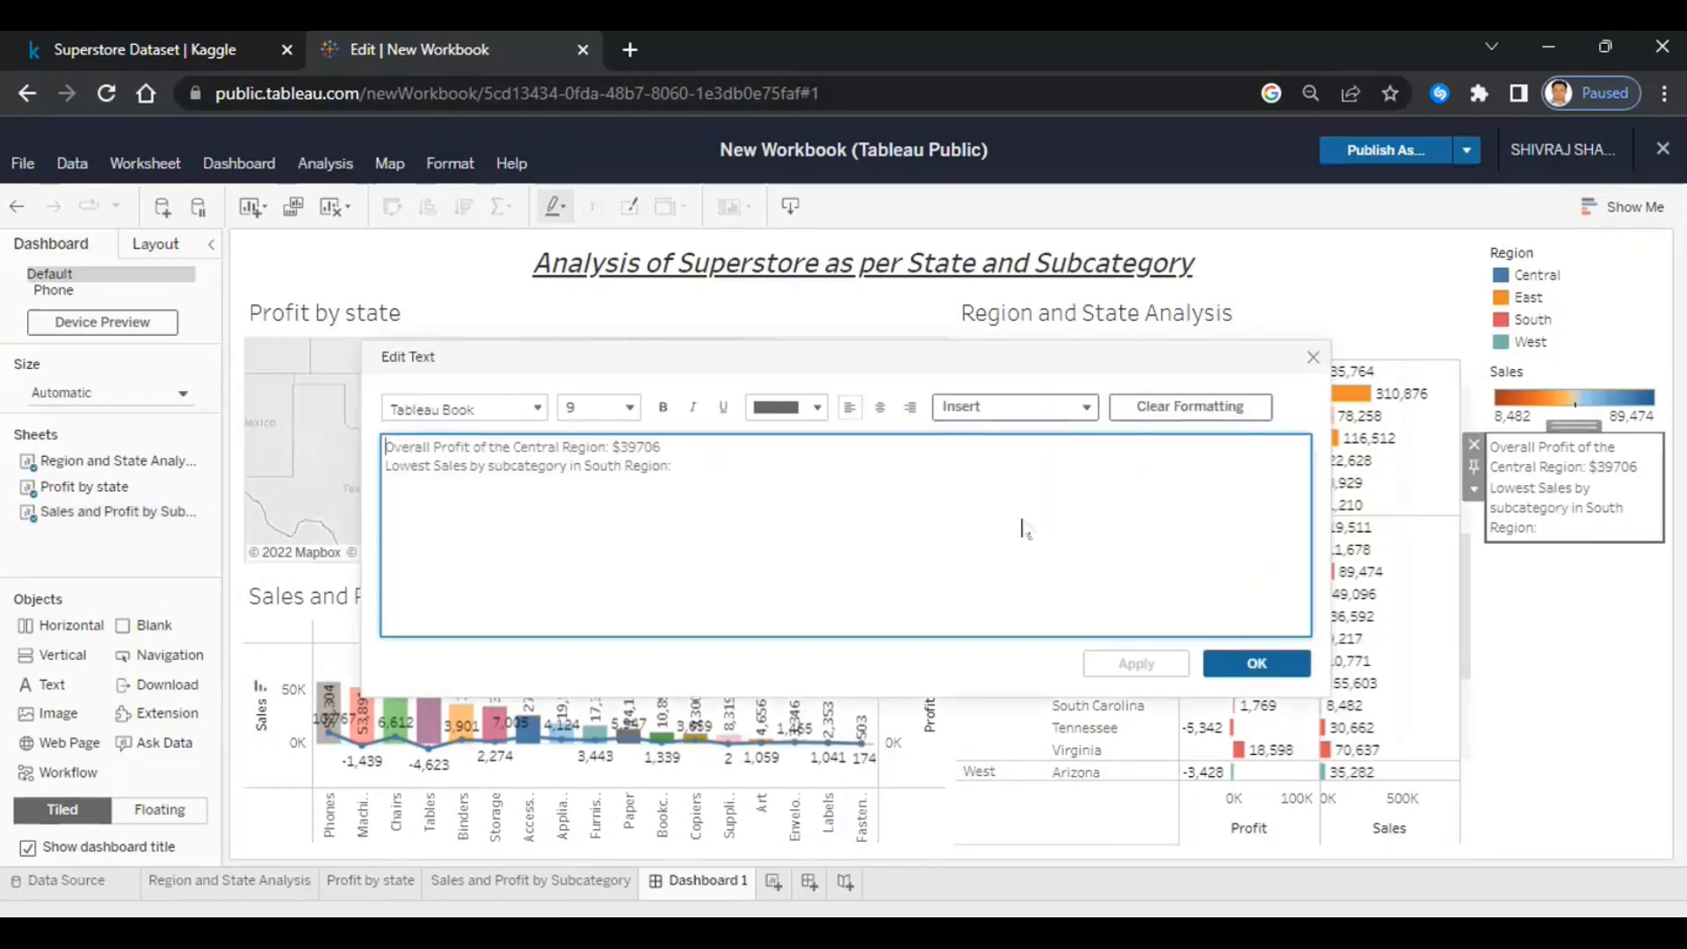
pyautogui.write('Fast')
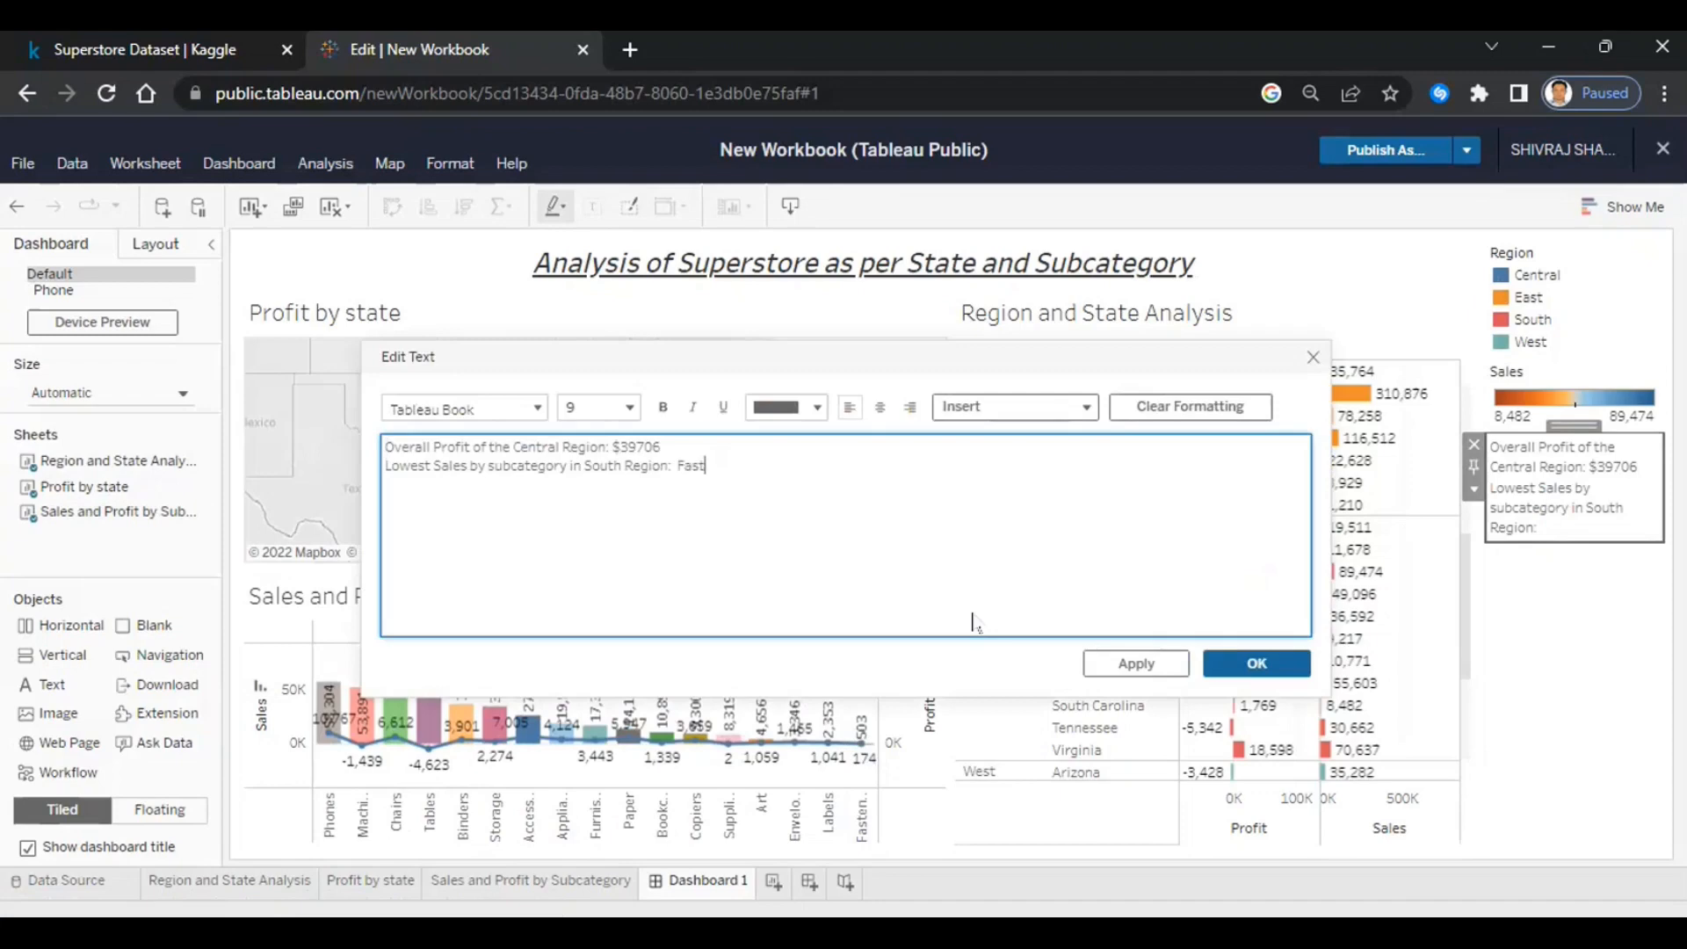
pyautogui.write('ers with $503')
pyautogui.click(1242, 666)
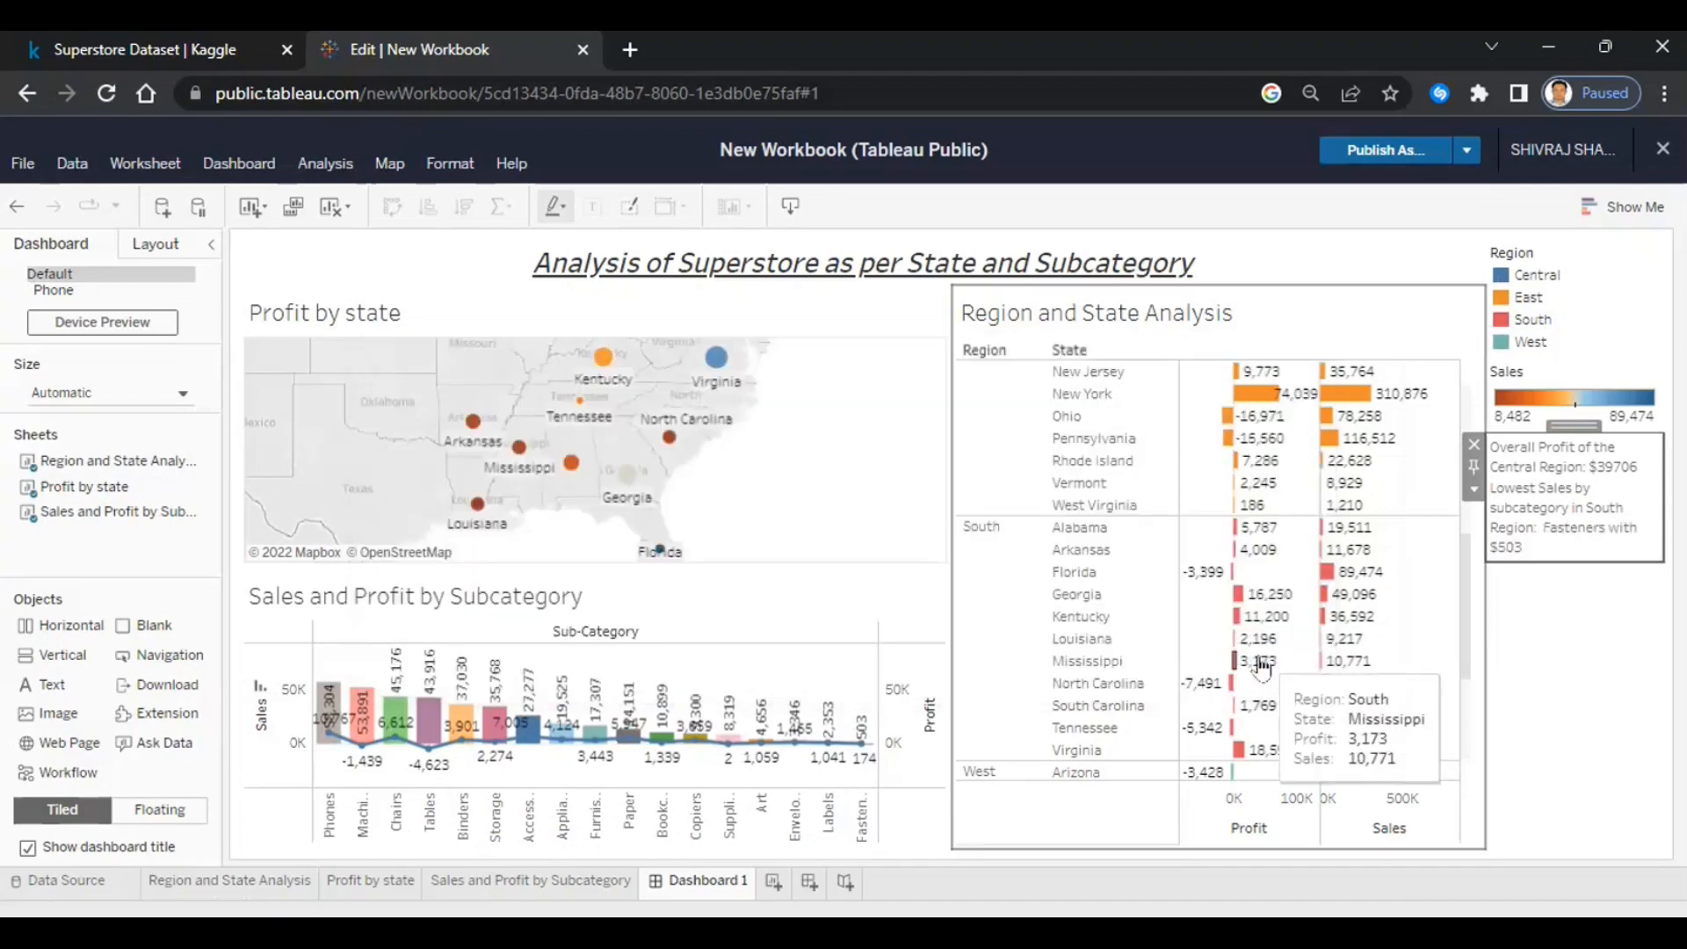
# - Select the South region in the table to check its $46,749 total profit
pyautogui.click(991, 654)
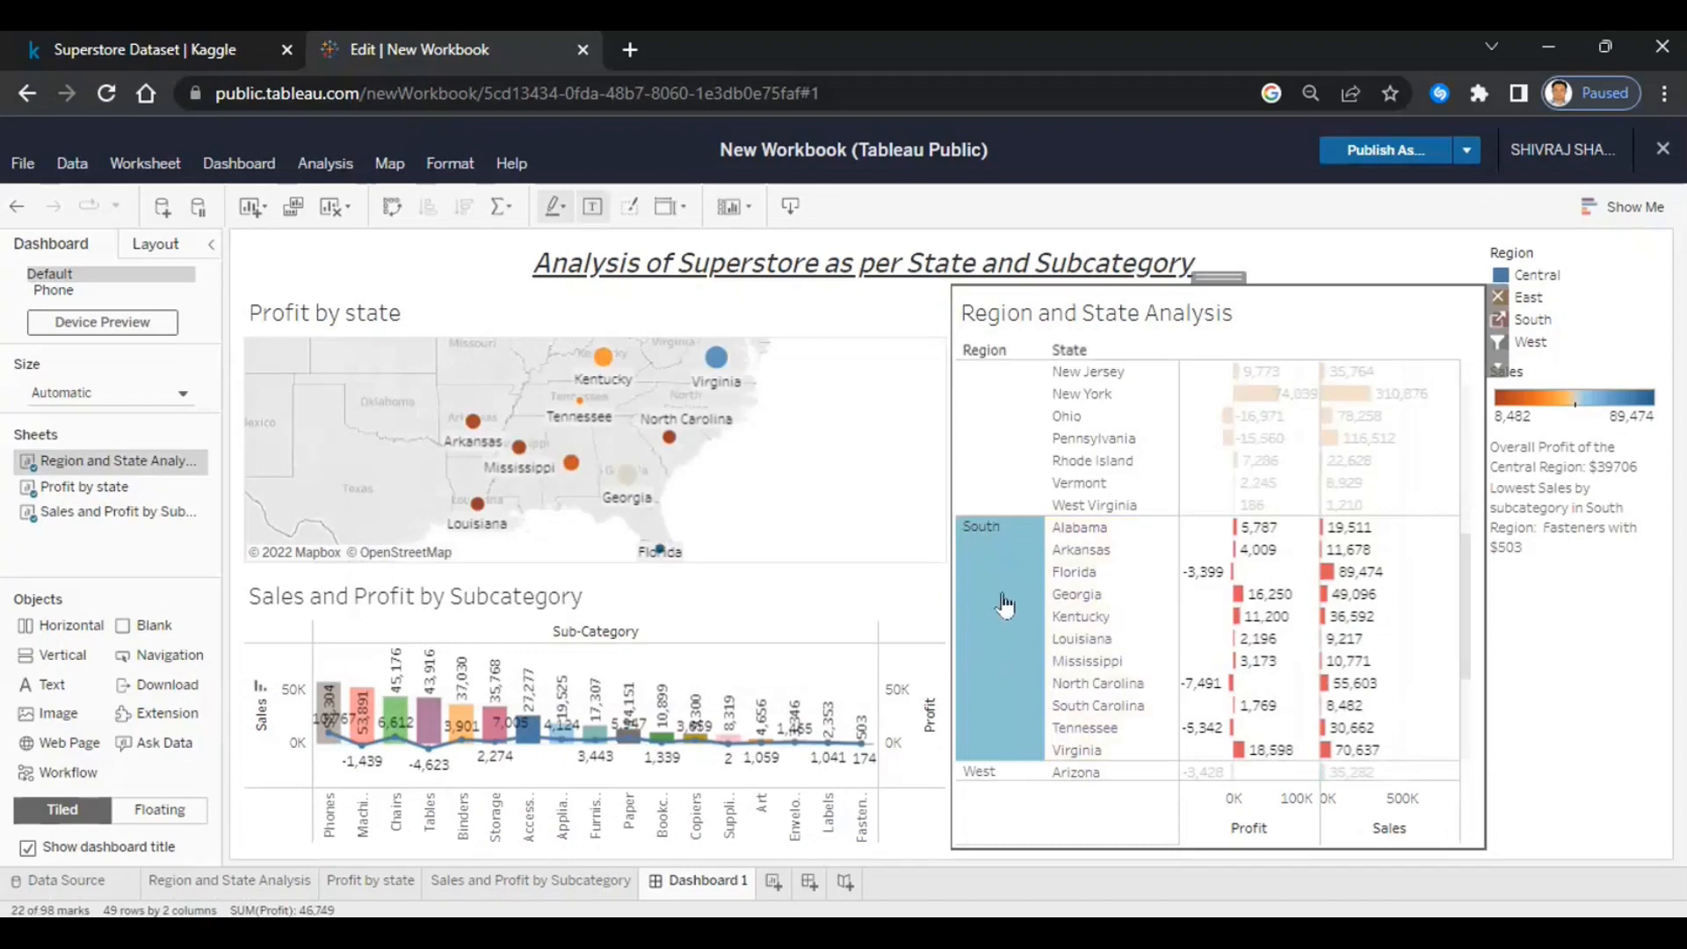
pyautogui.moveTo(1005, 606)
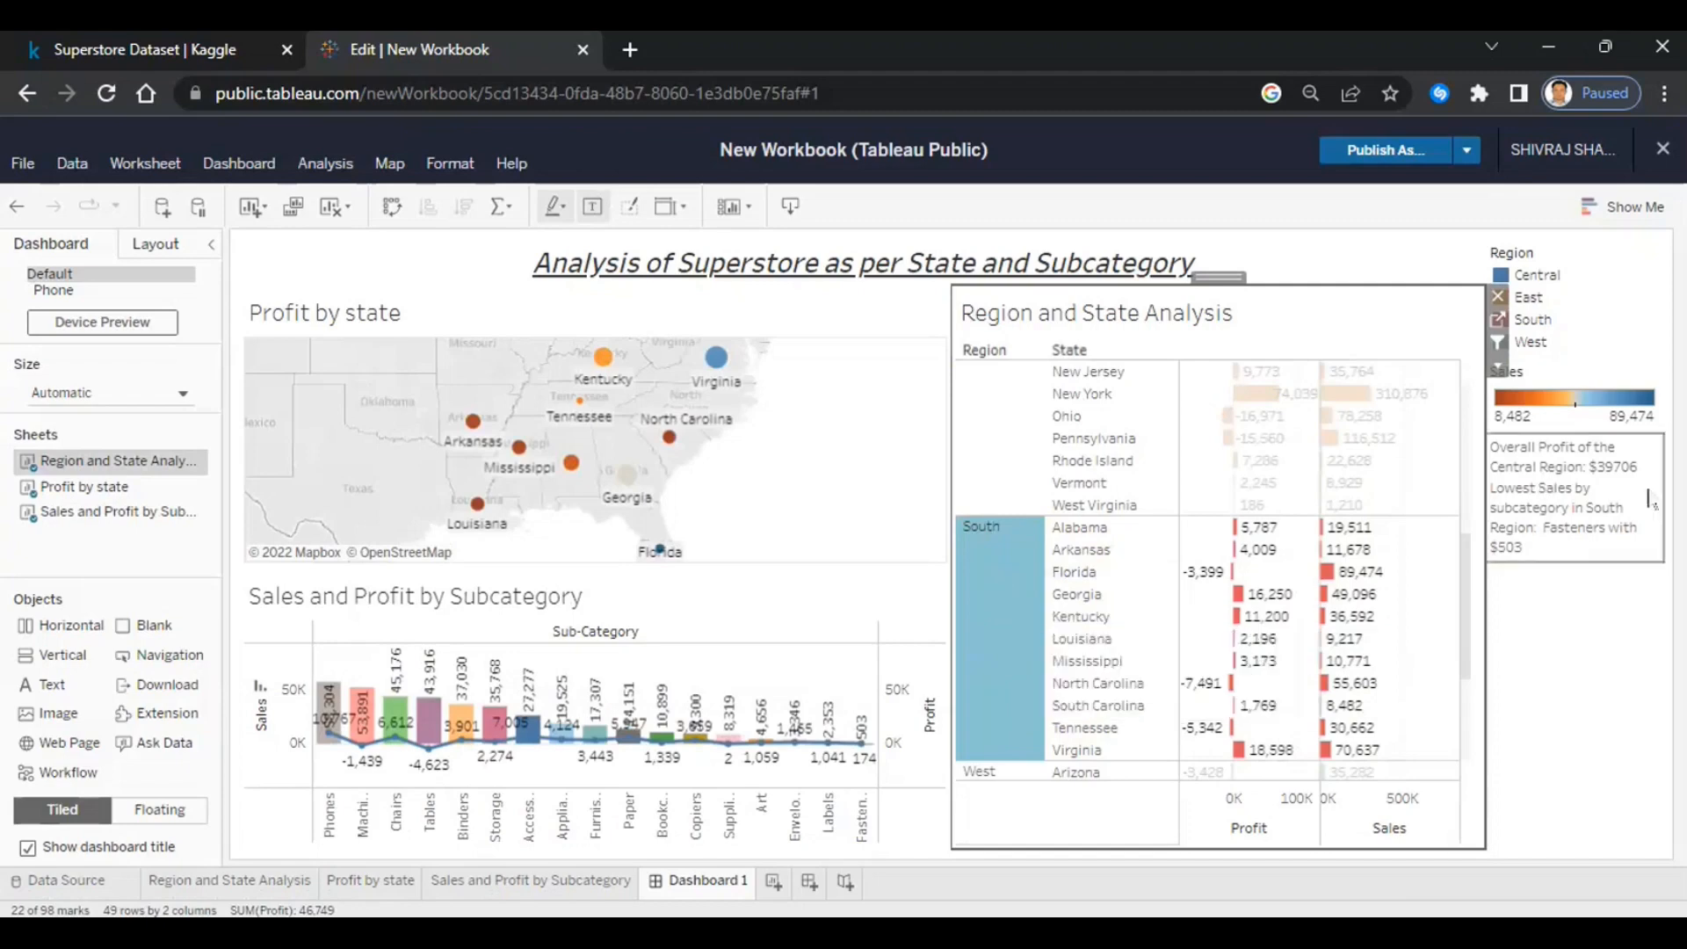
pyautogui.click(1611, 528)
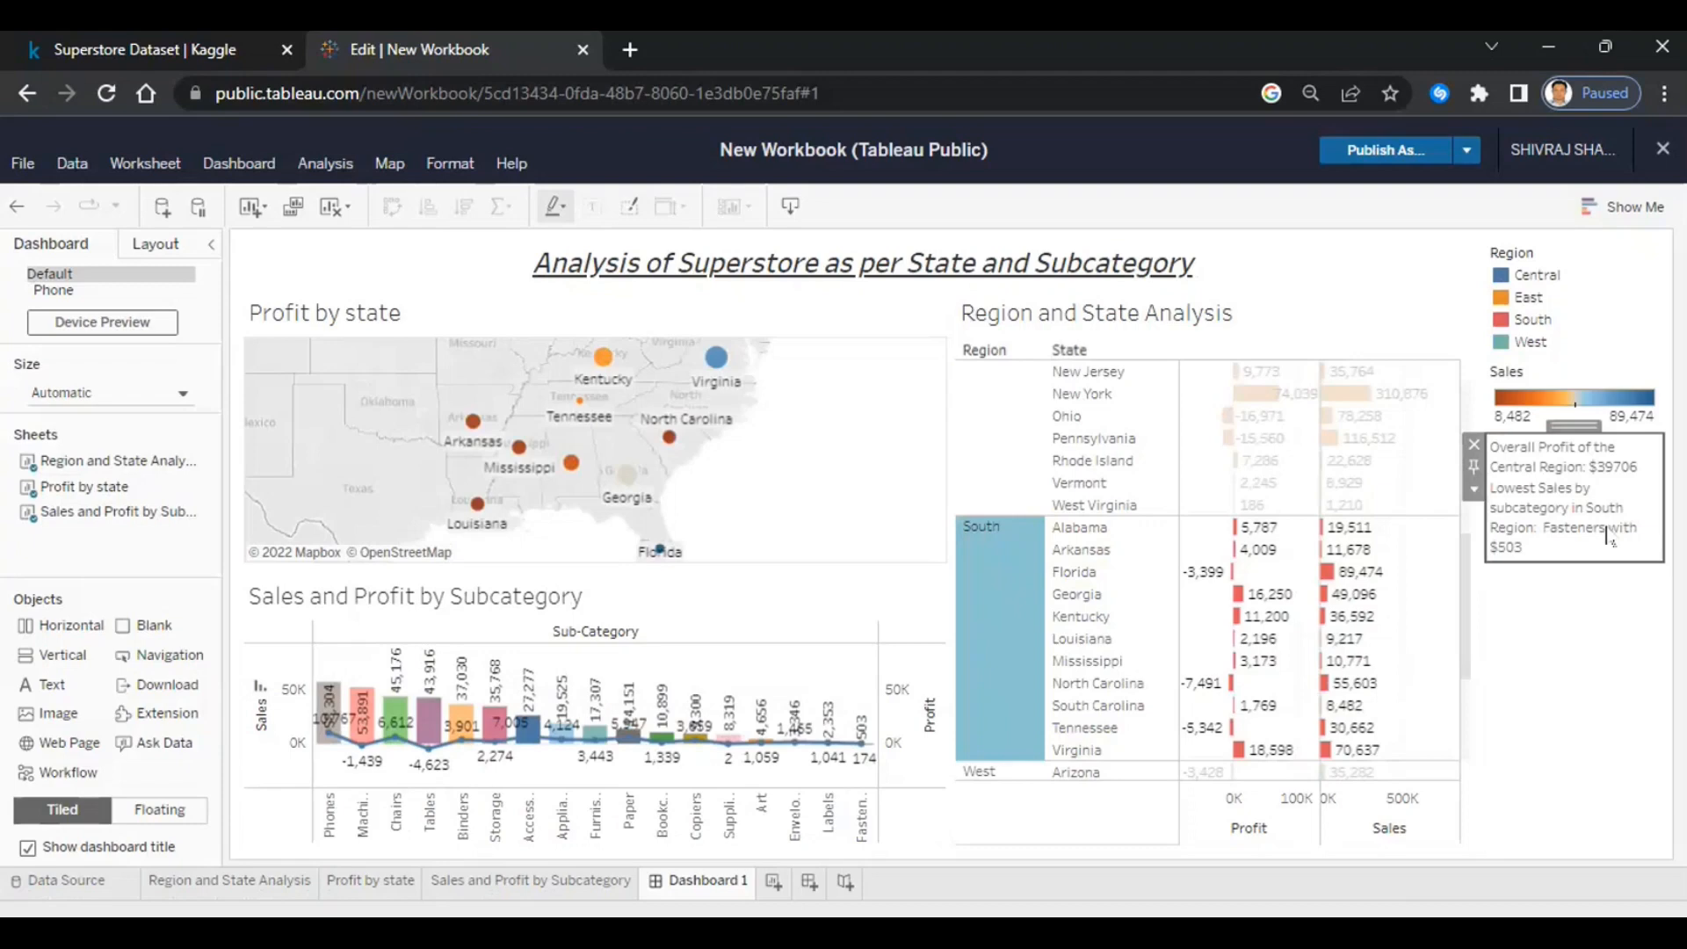
pyautogui.click(999, 673)
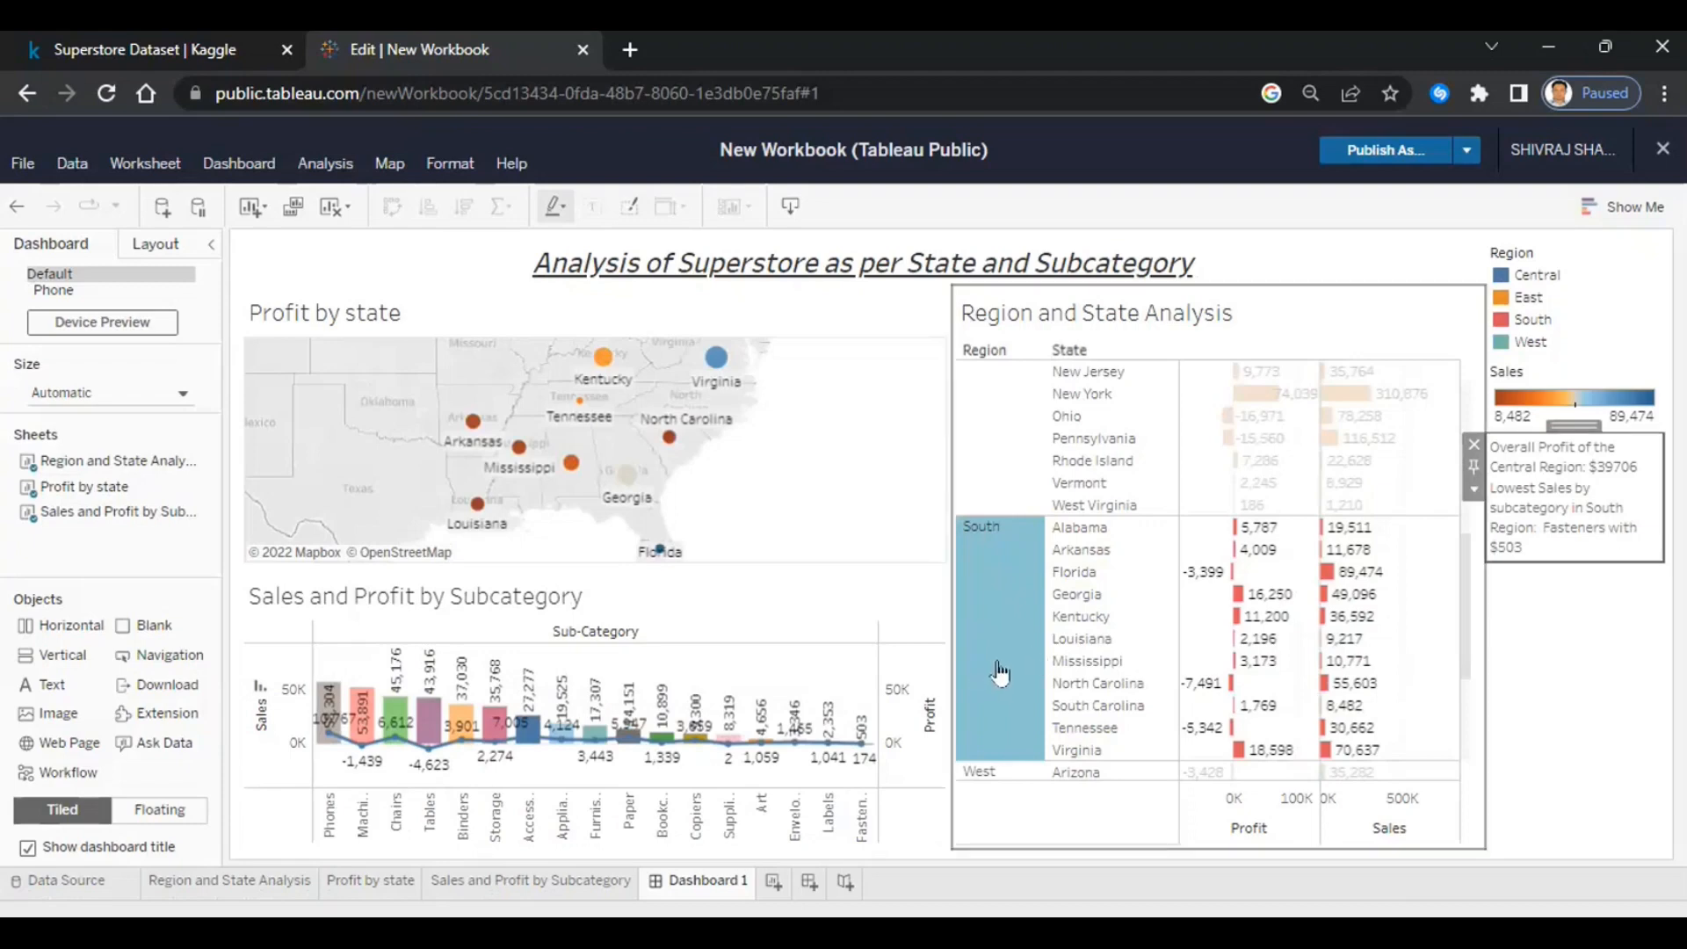
pyautogui.click(1618, 511)
# - Extend the South line with 'with total profit of South Region $46,749'
pyautogui.doubleClick(1617, 511)
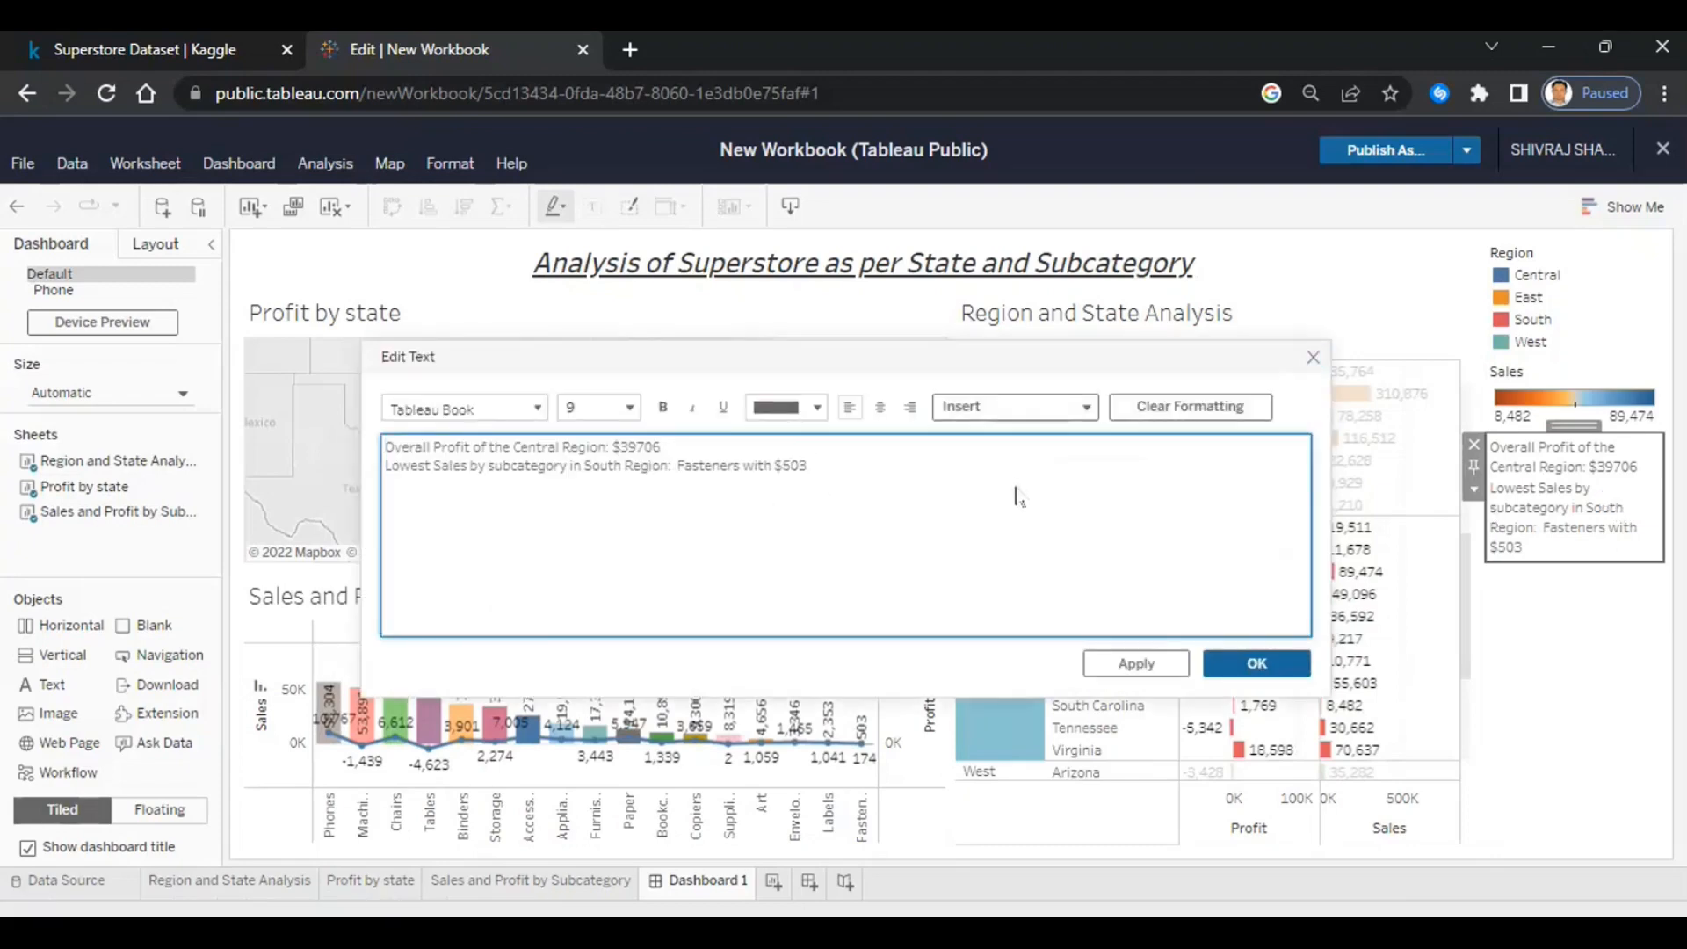
pyautogui.write('$46749')
pyautogui.click(813, 466)
pyautogui.write('with total profit of Sou')
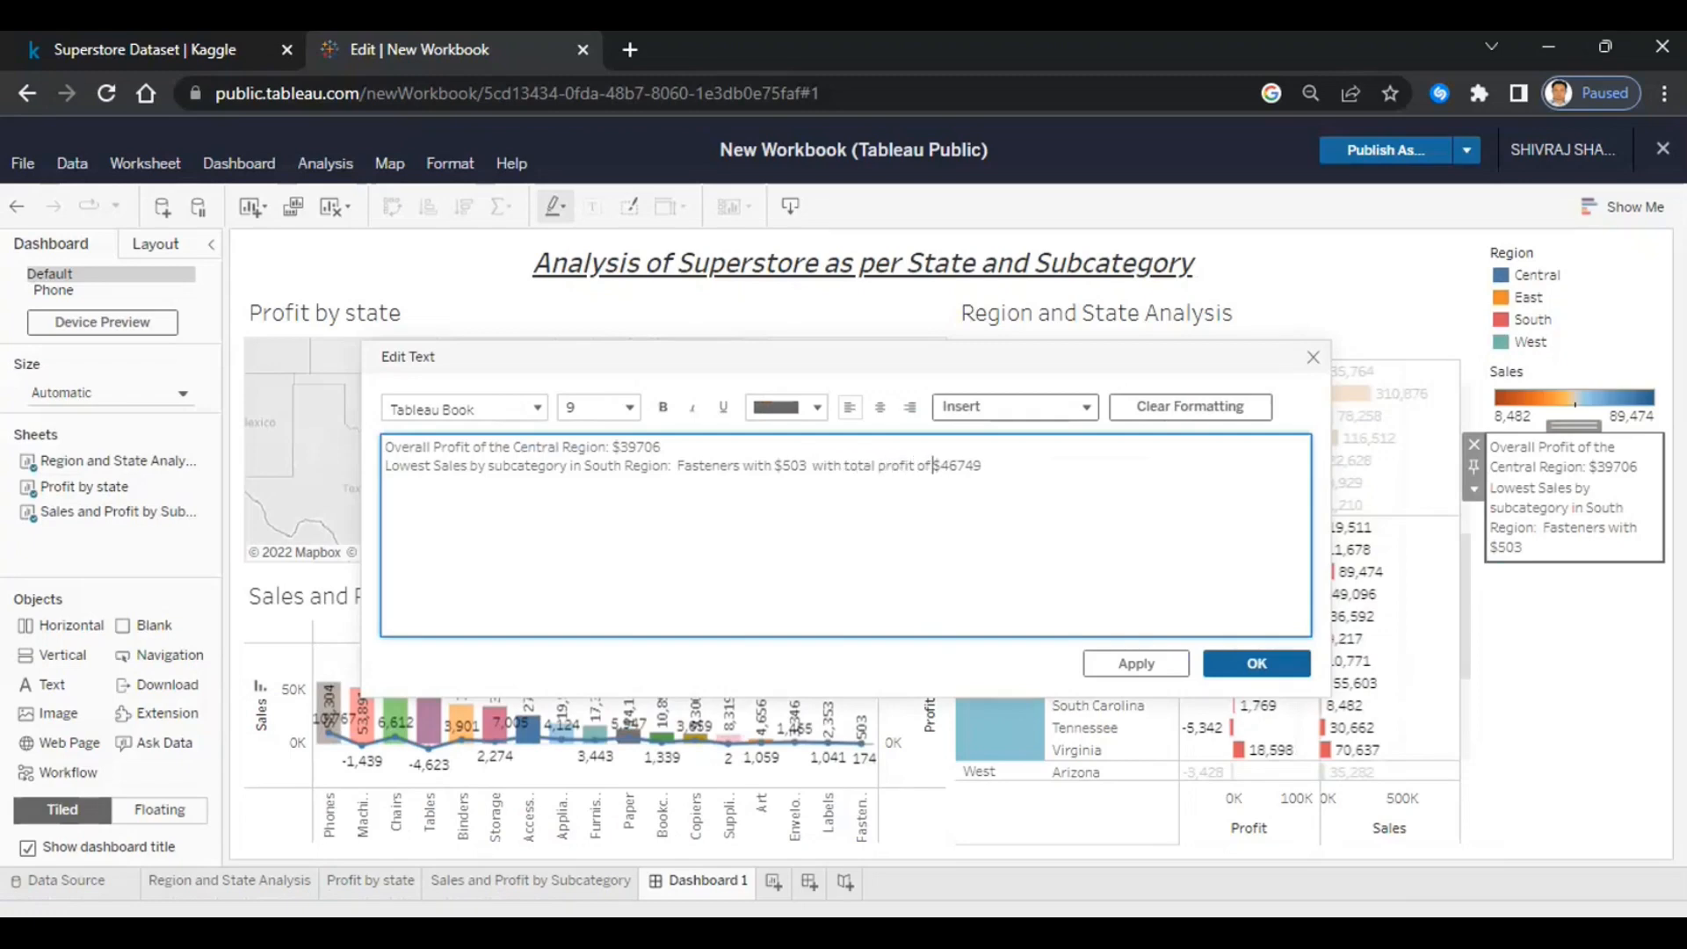
pyautogui.write('th Region')
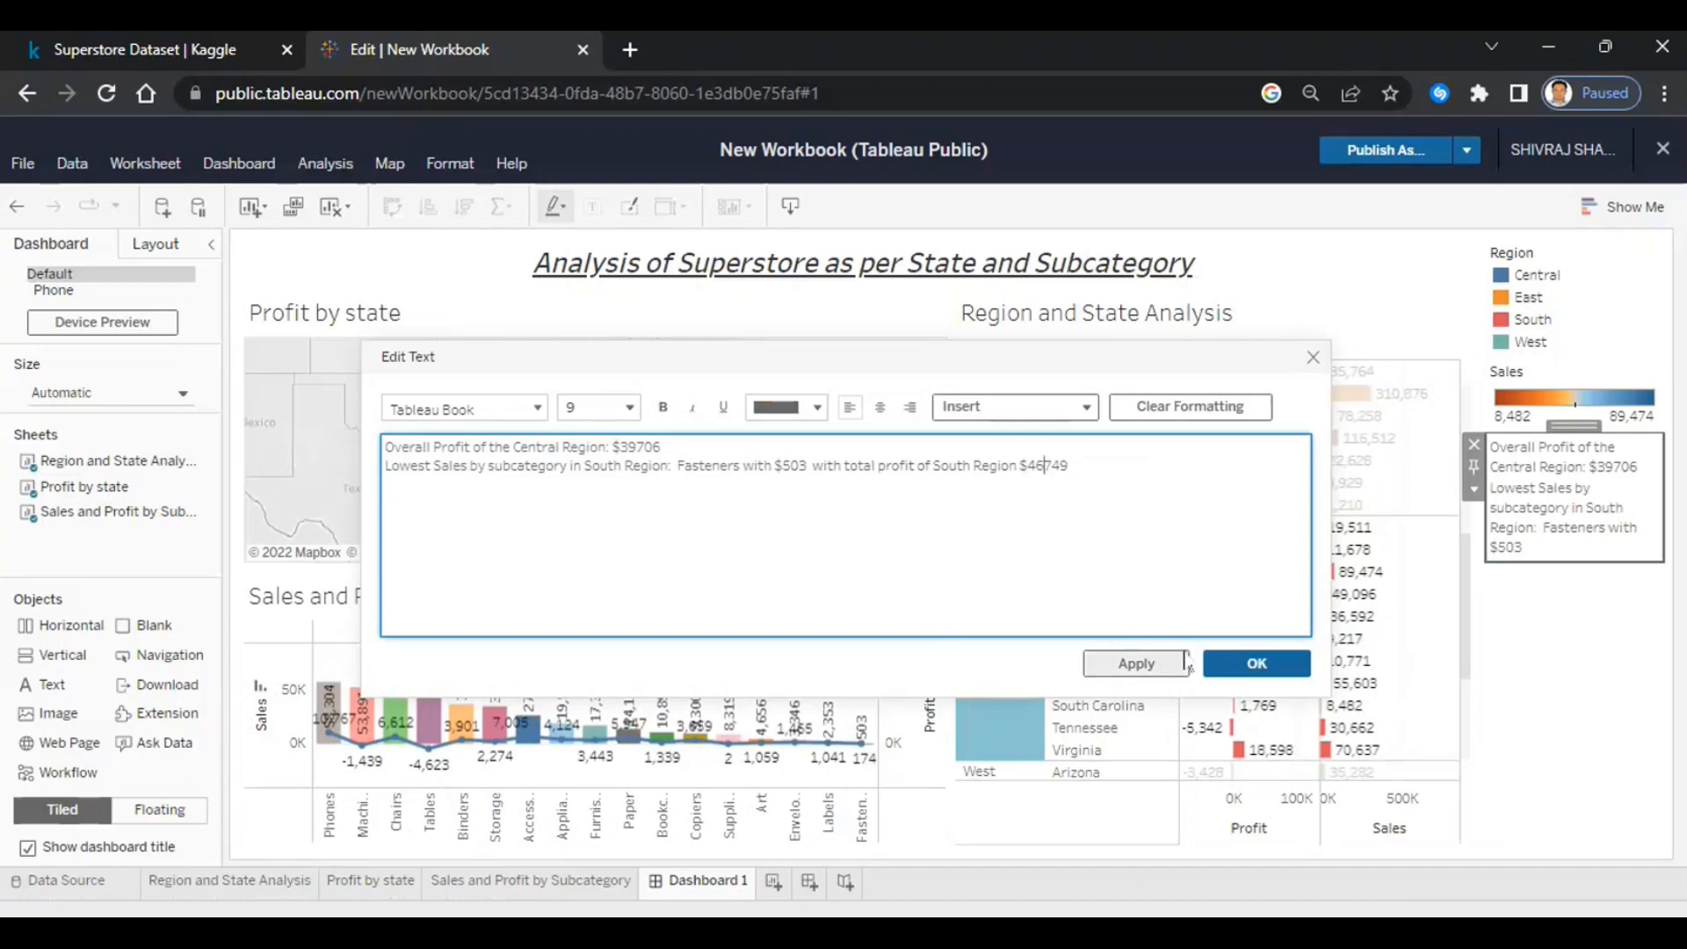
pyautogui.write(',')
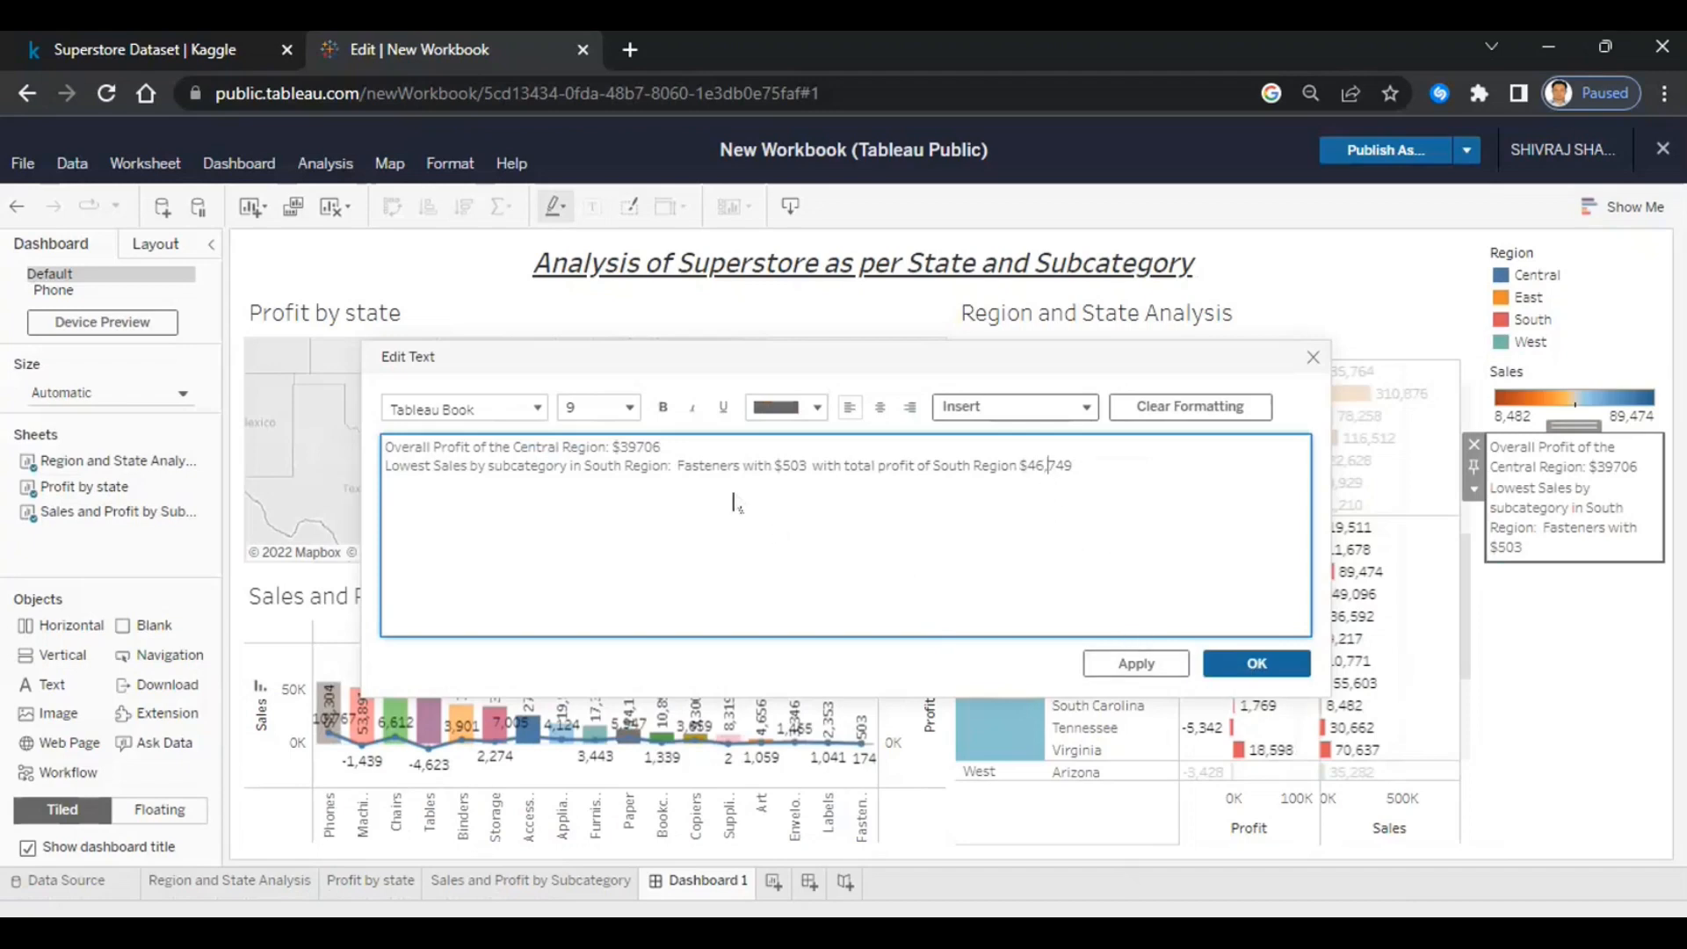
pyautogui.click(639, 446)
# - Add an 'Analysis:' heading above the Overall Profit line in the text box
pyautogui.click(1264, 664)
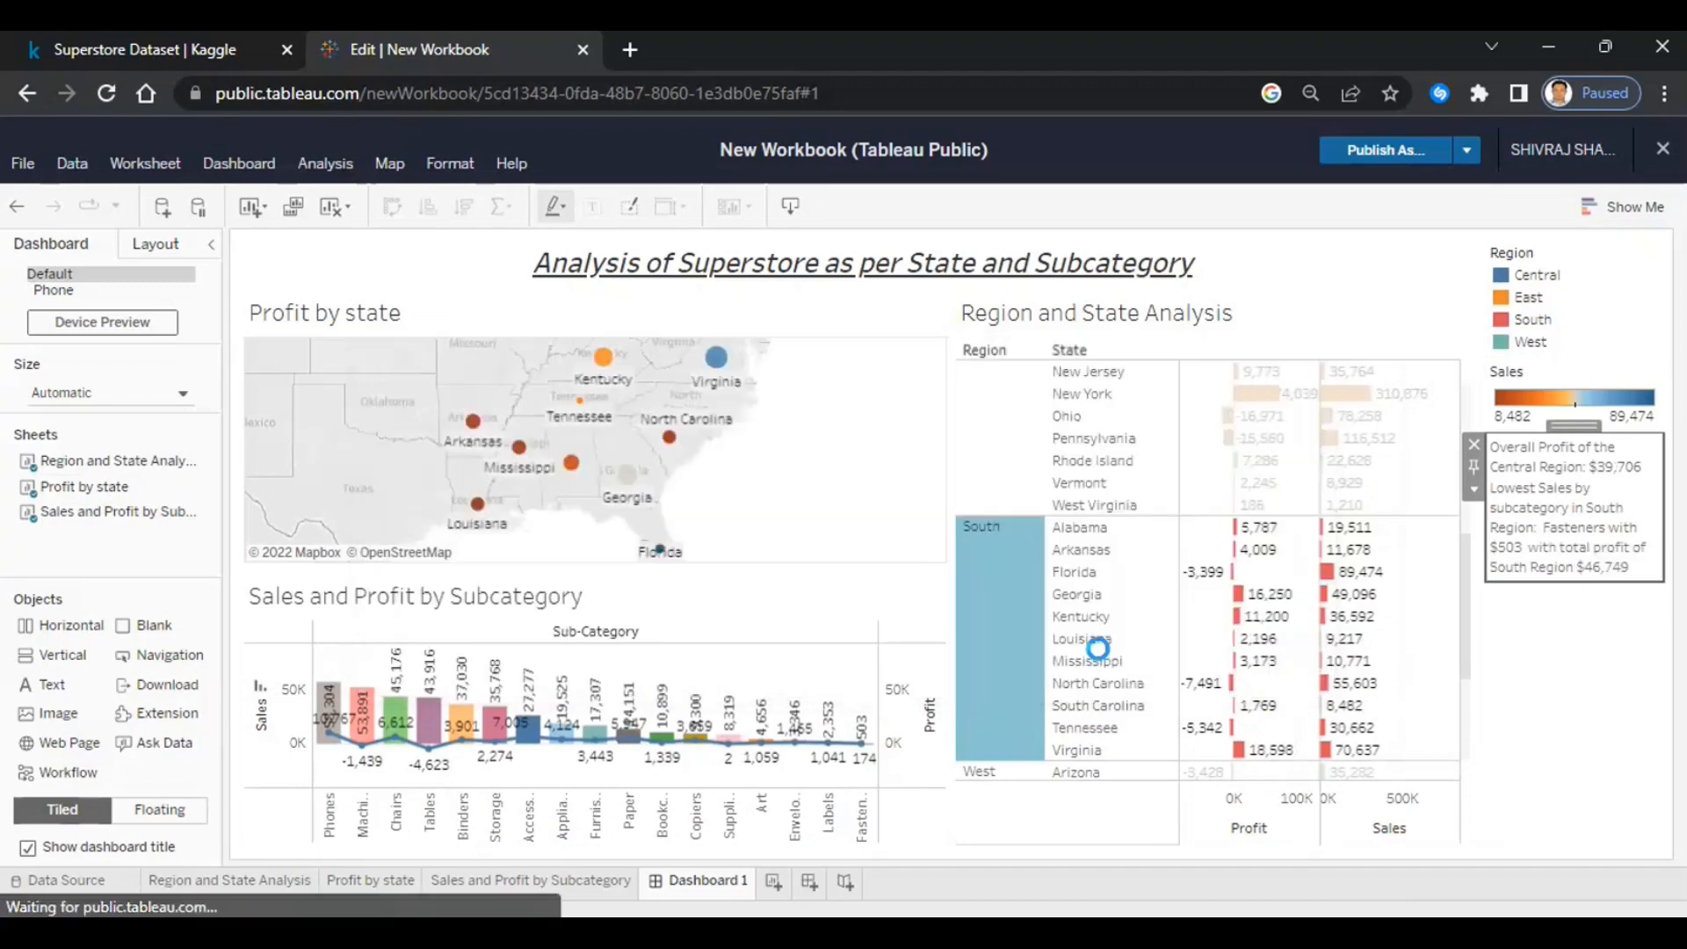
pyautogui.doubleClick(1589, 537)
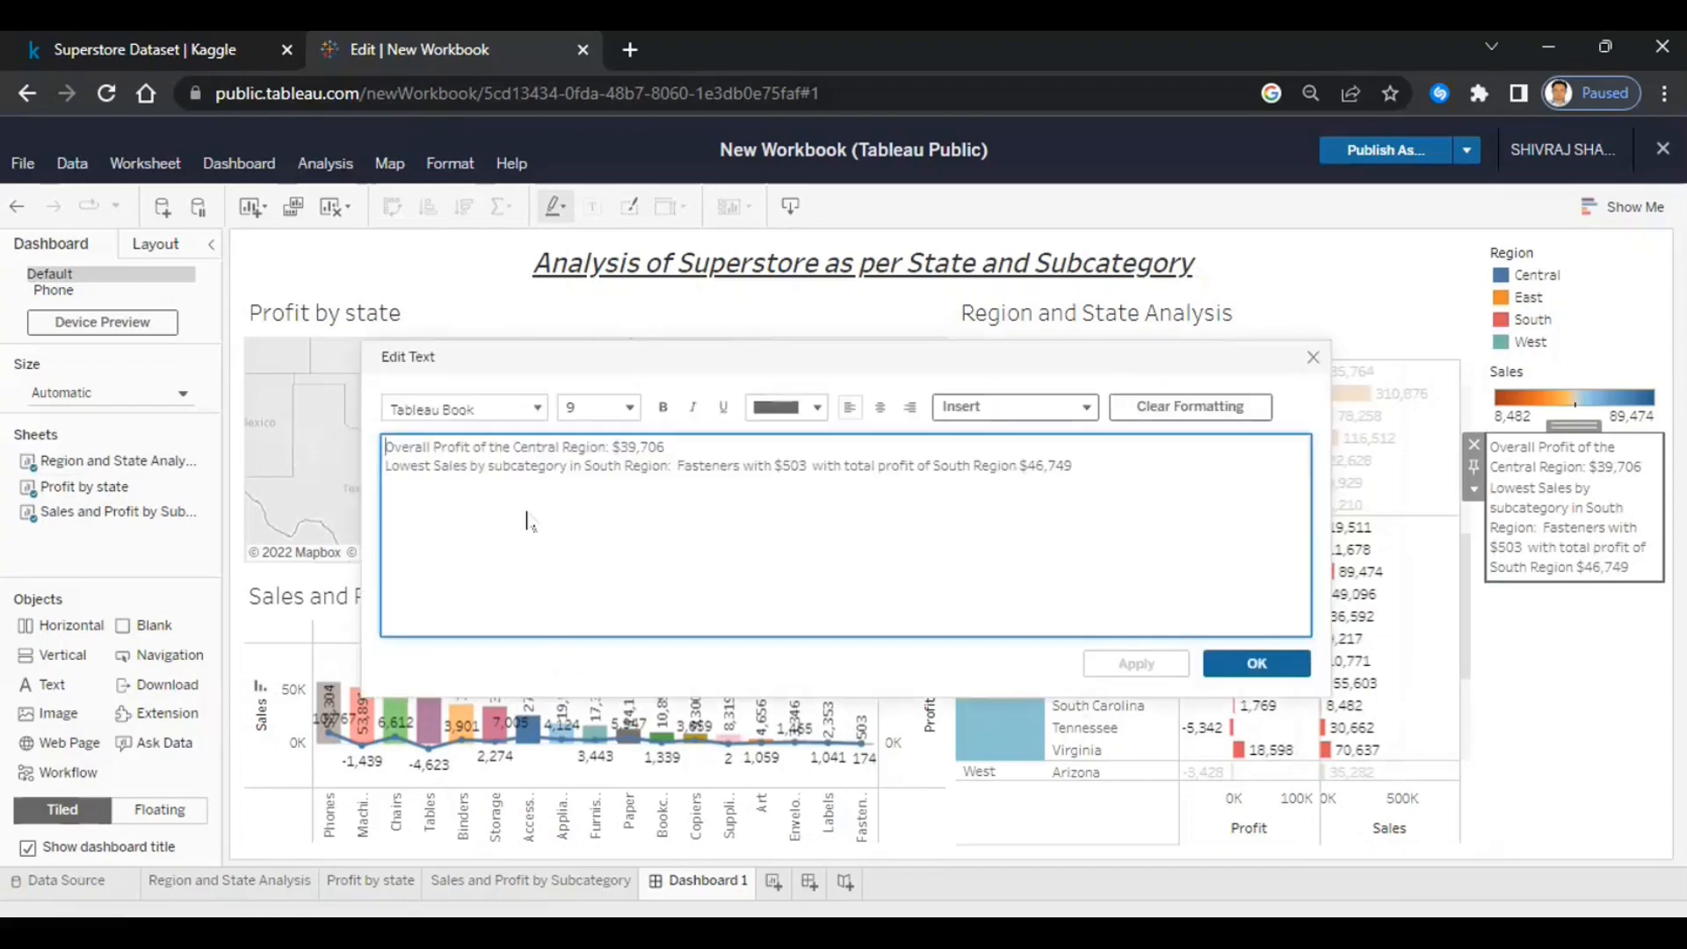
pyautogui.click(389, 446)
pyautogui.write('Analysis')
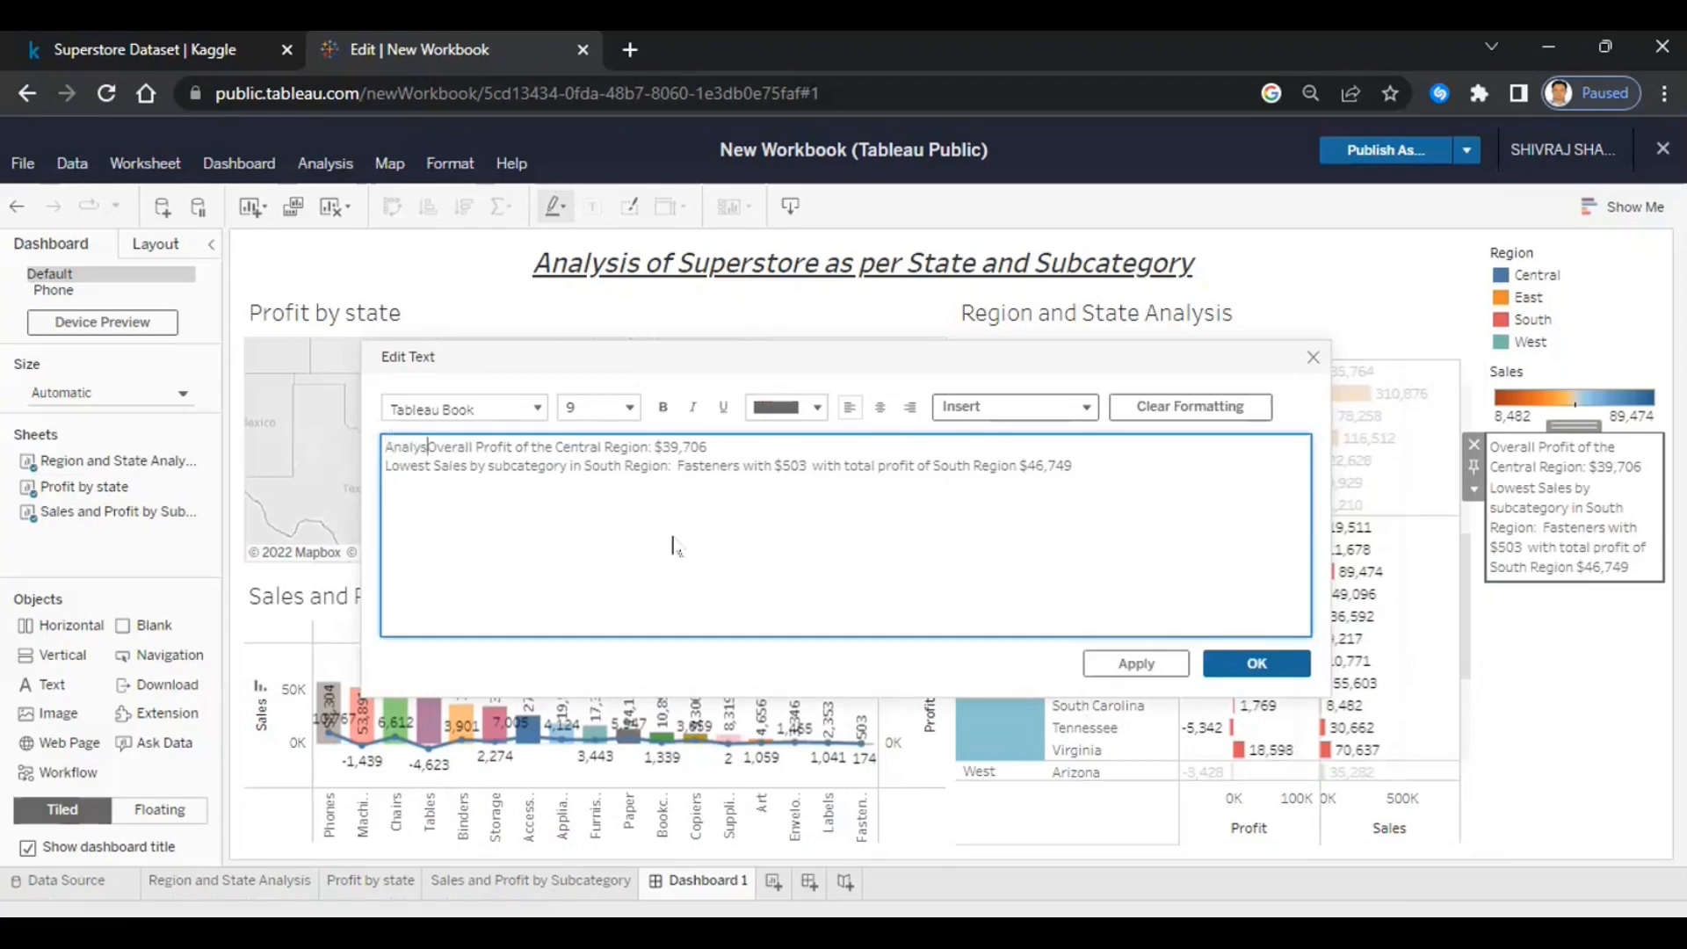
pyautogui.write(':')
pyautogui.press('Return')
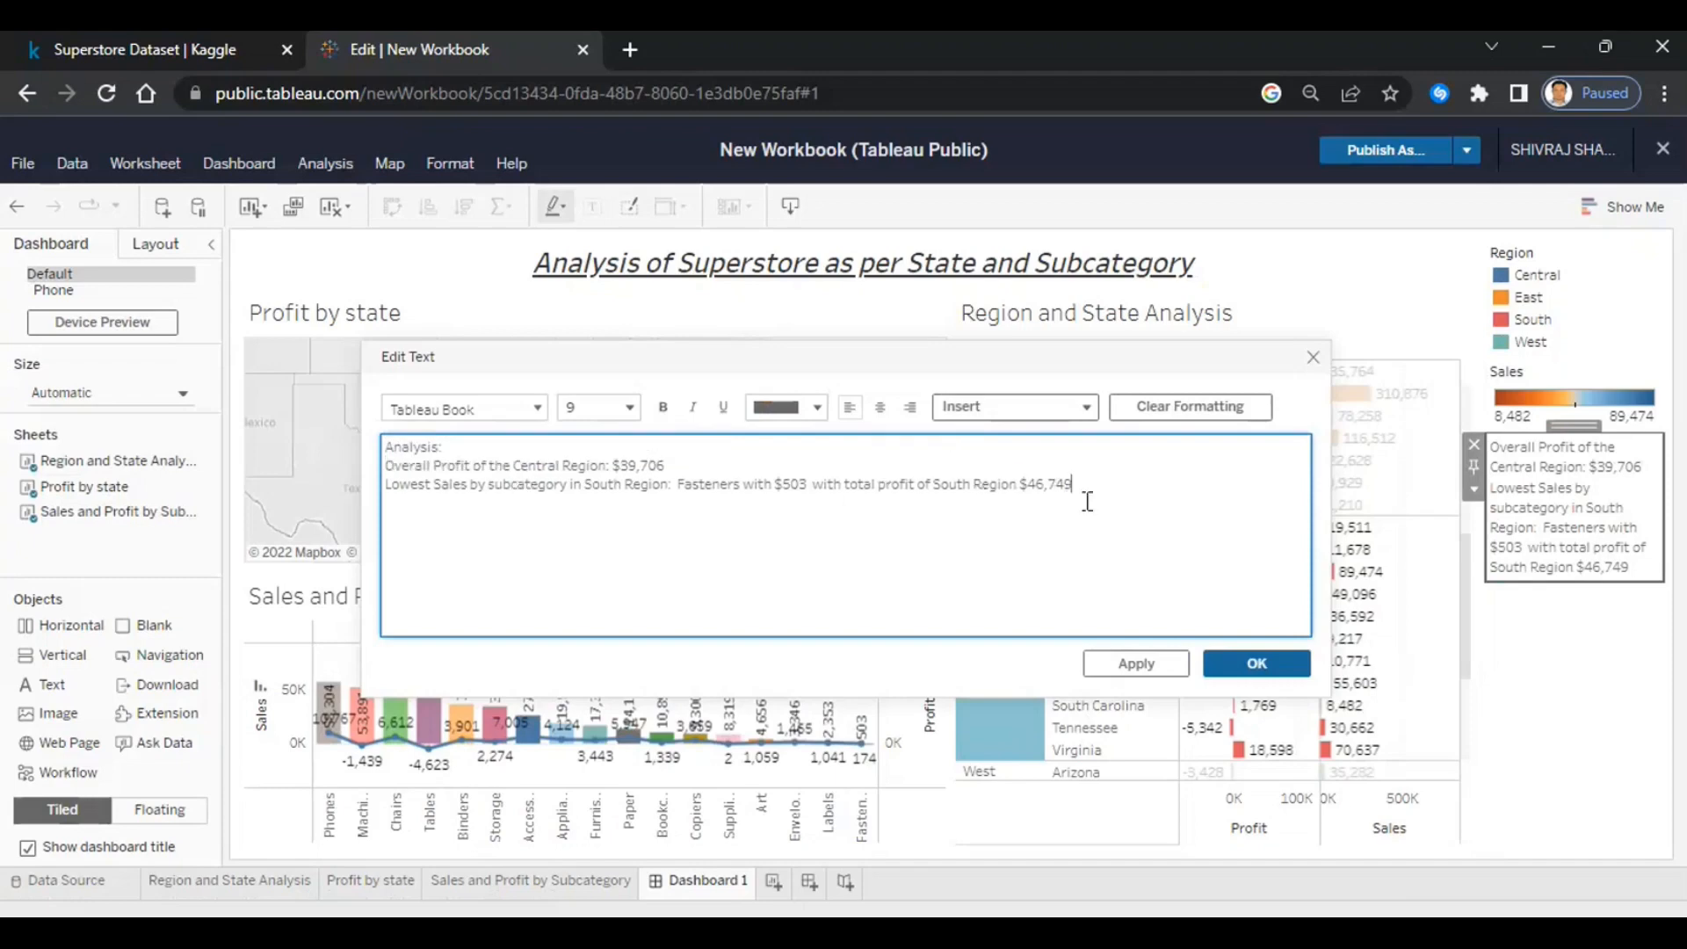
pyautogui.press('Return')
# - Add numbered Decision Making Advice on Central Region and Fasteners discounts, then start publishing
pyautogui.write('Decision ')
pyautogui.write('Making')
pyautogui.write(' Advice')
pyautogui.write(':')
pyautogui.write('1.')
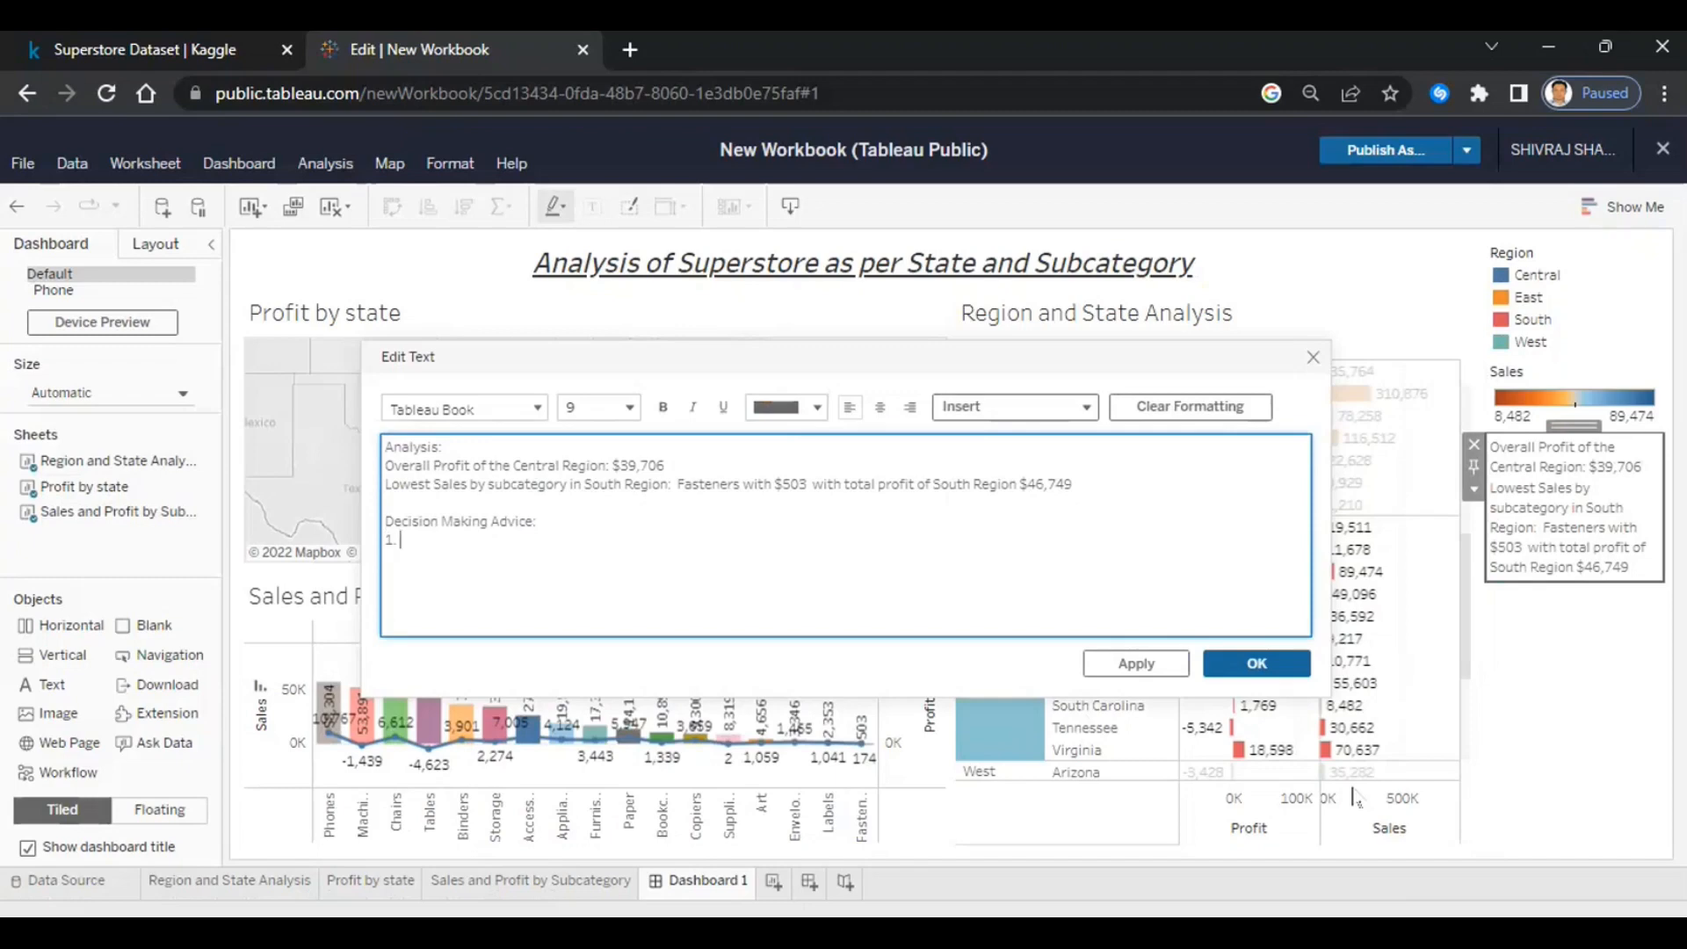
pyautogui.write('Implement some Discounts in')
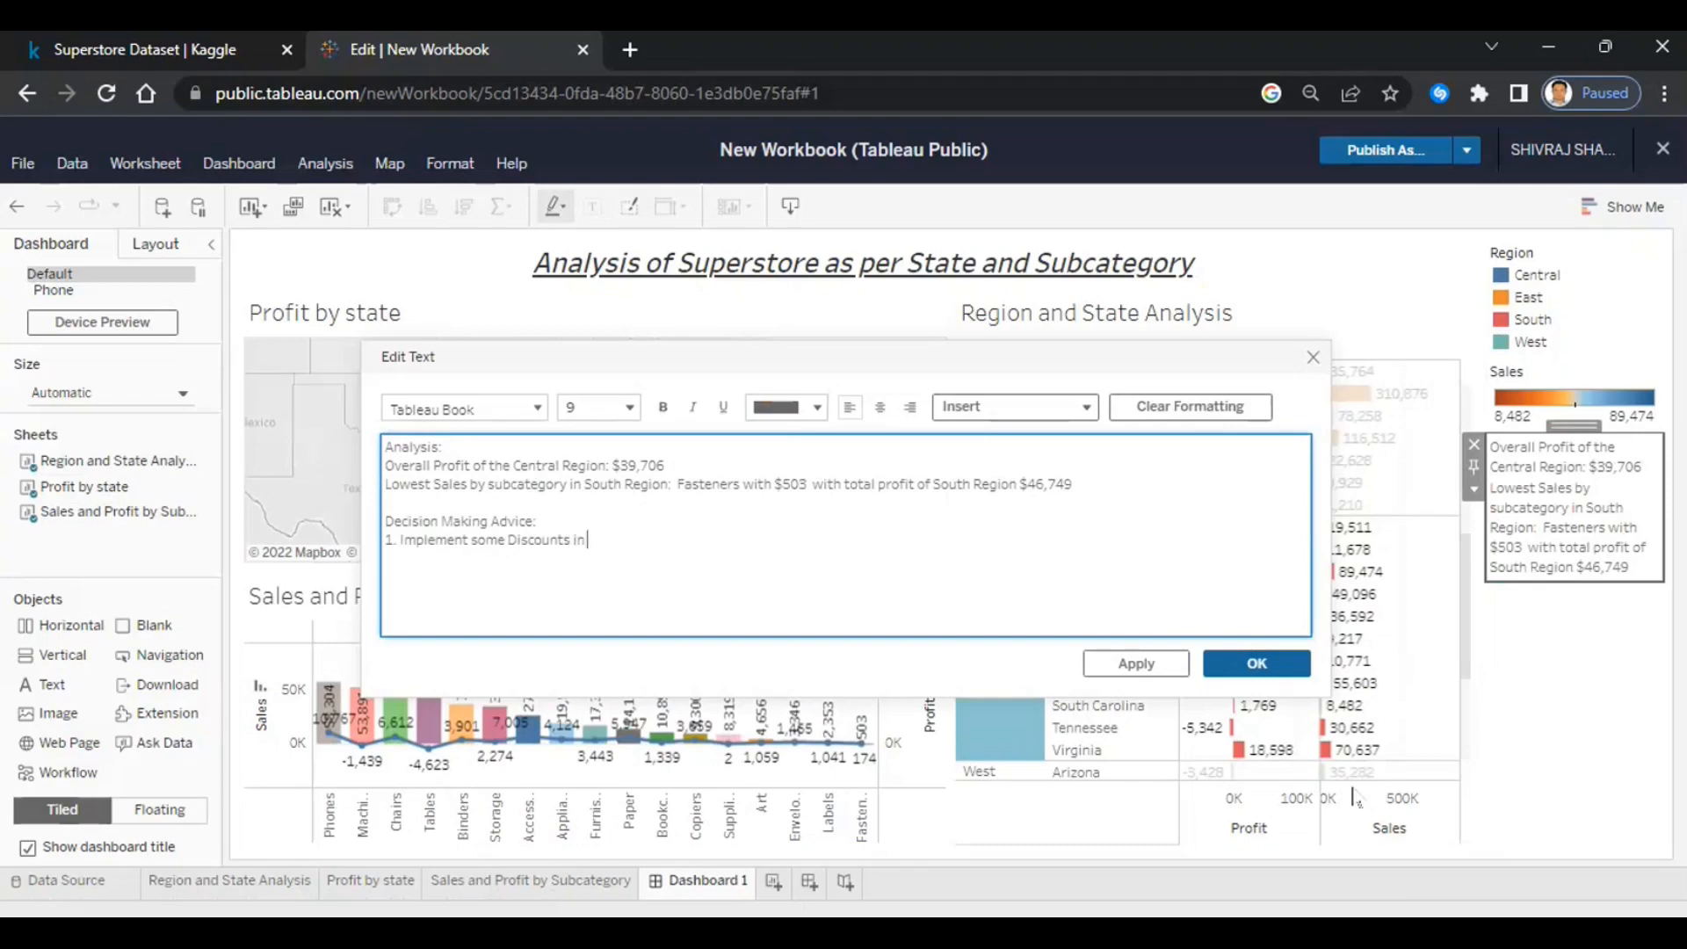
pyautogui.write(' Central Region')
pyautogui.press('Return')
pyautogui.write('2. Implement')
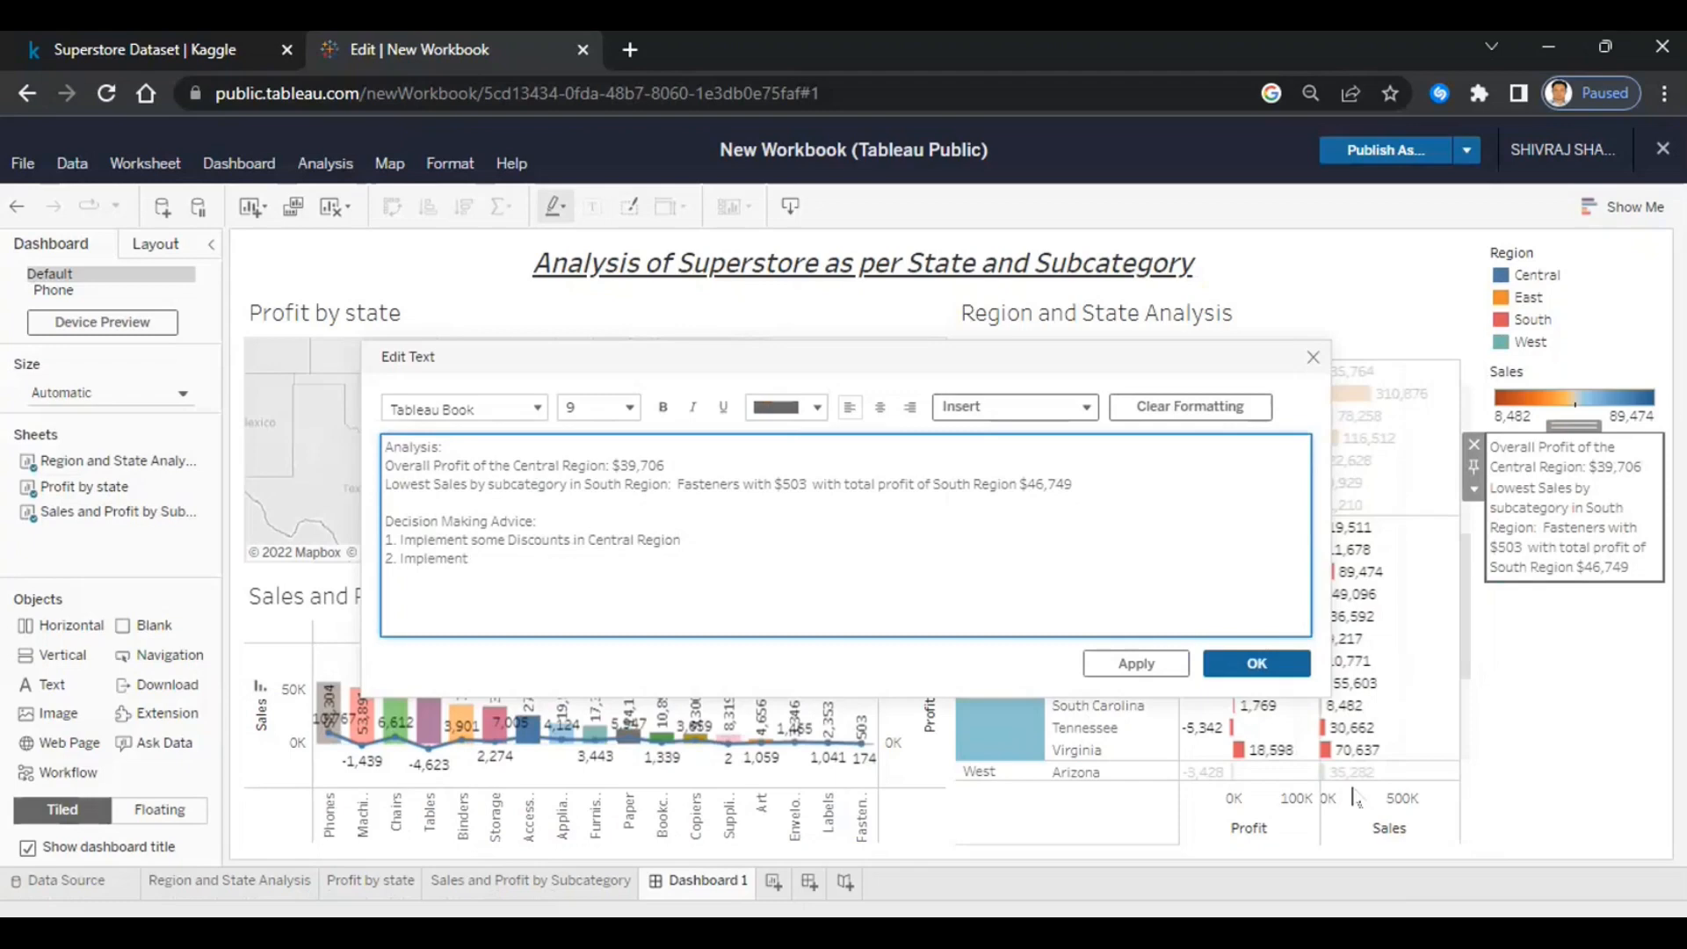
pyautogui.write(' Discount on Fasteners to inc')
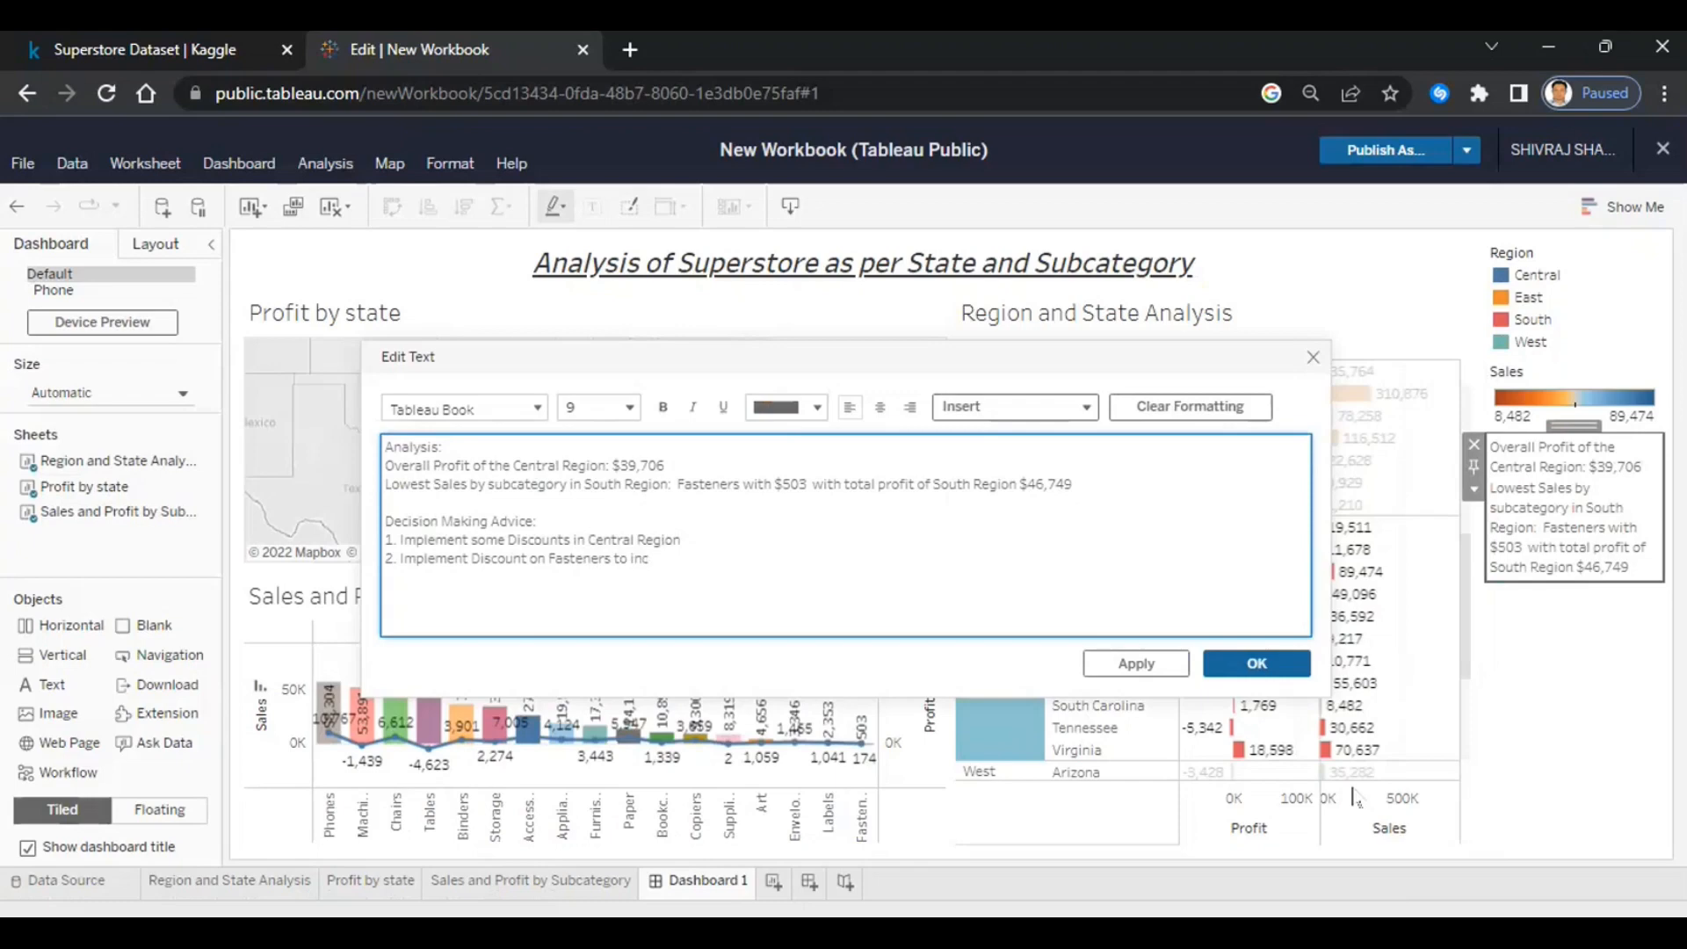
pyautogui.write('erease sales.')
pyautogui.click(1226, 655)
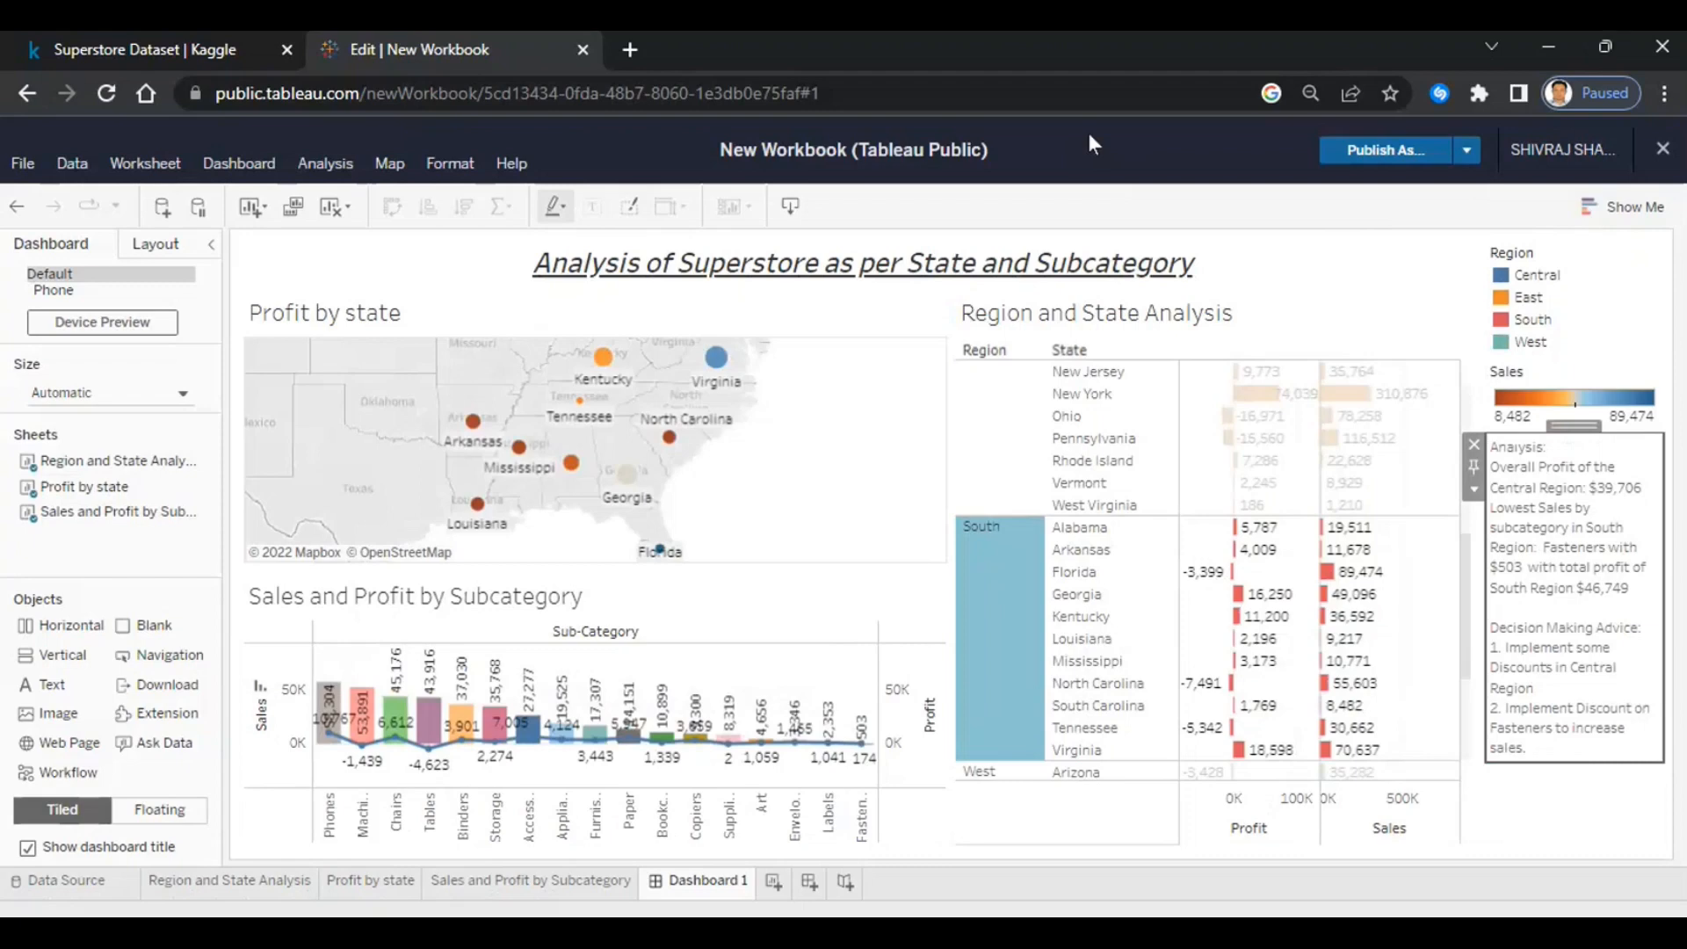
pyautogui.click(1375, 158)
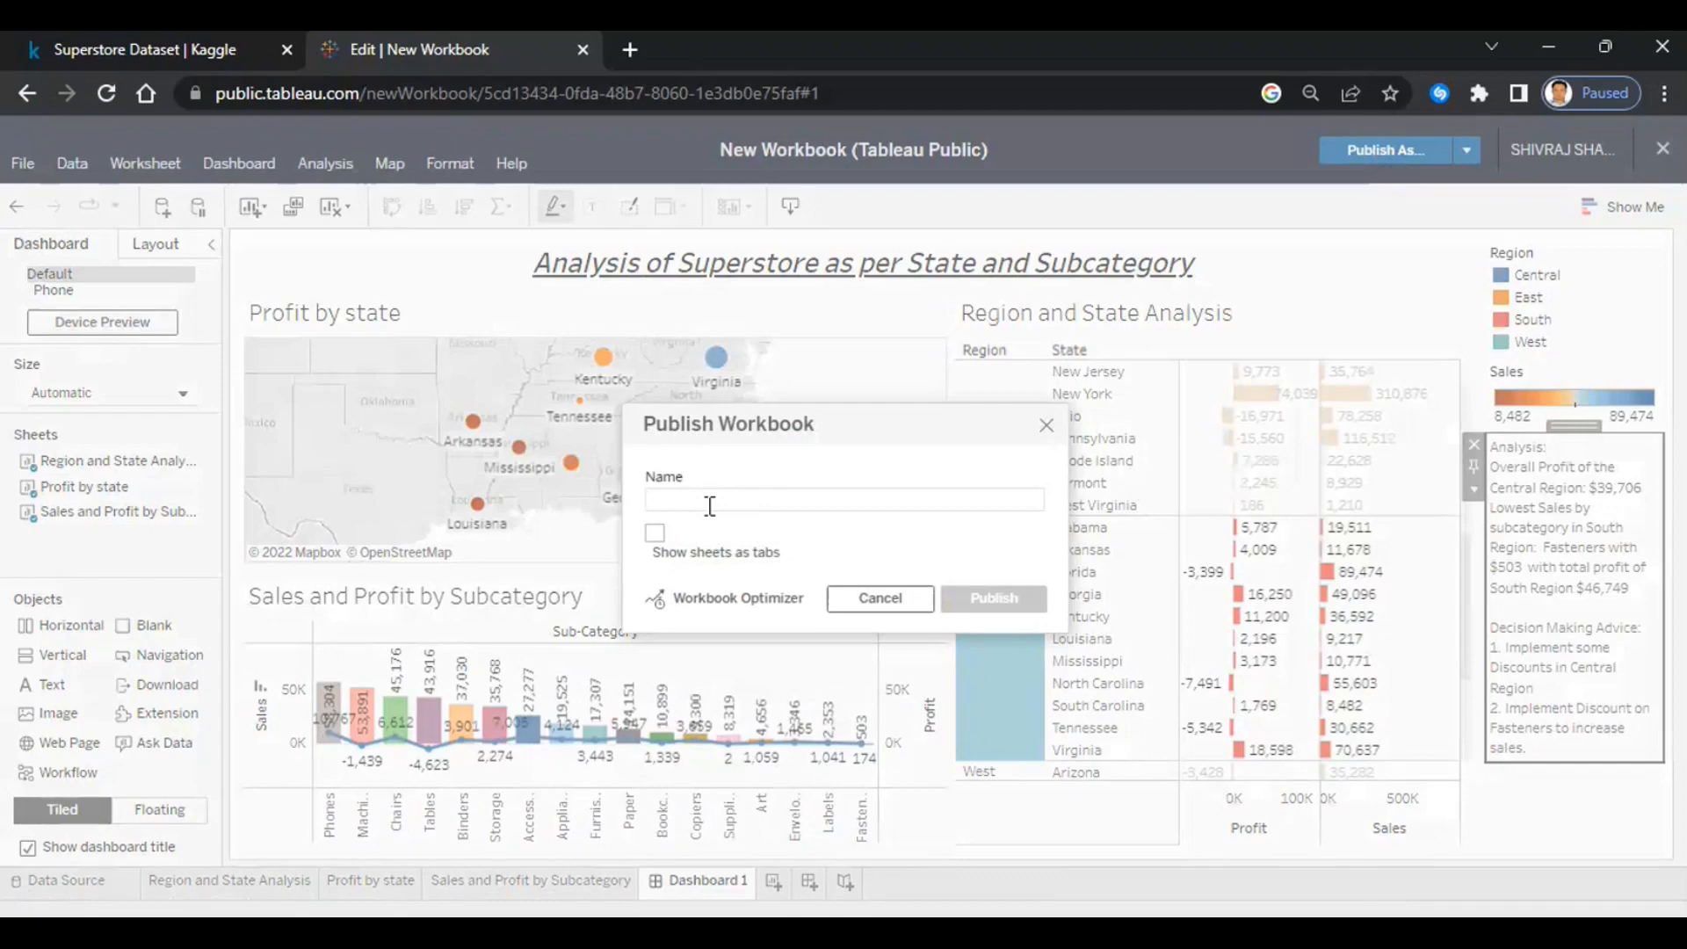
# - Publish the workbook as 'Analysis of Superstore as per State and Subcategory', correcting a typo
pyautogui.write('Analy')
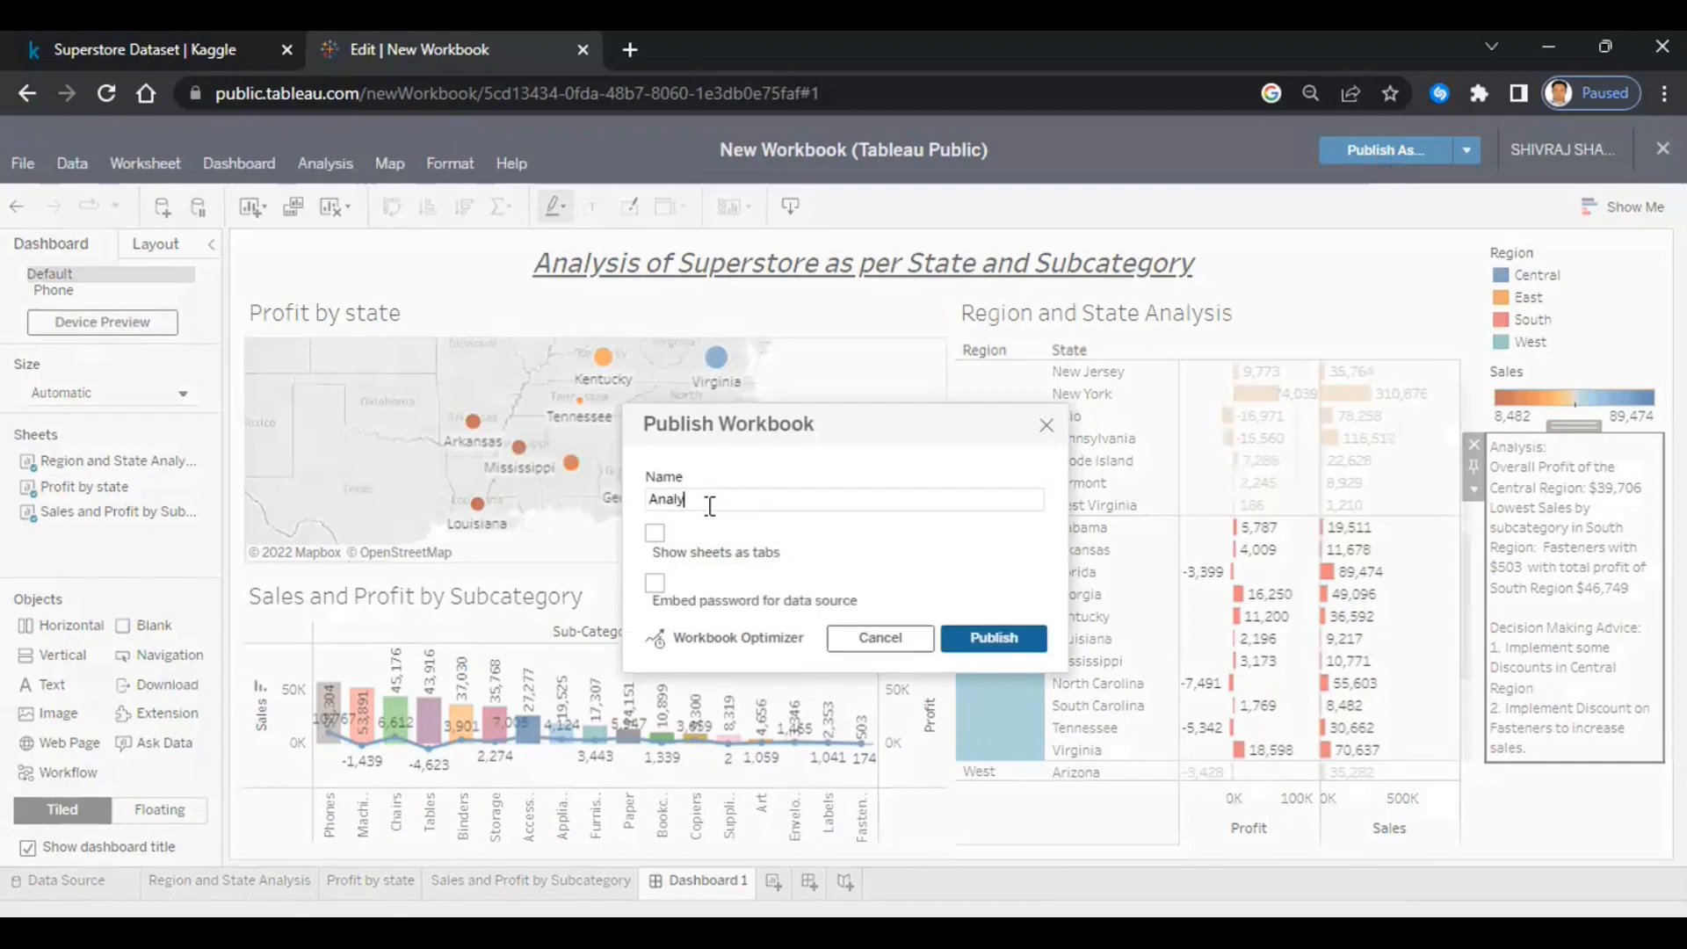
pyautogui.write('sis of Superstore as per State and')
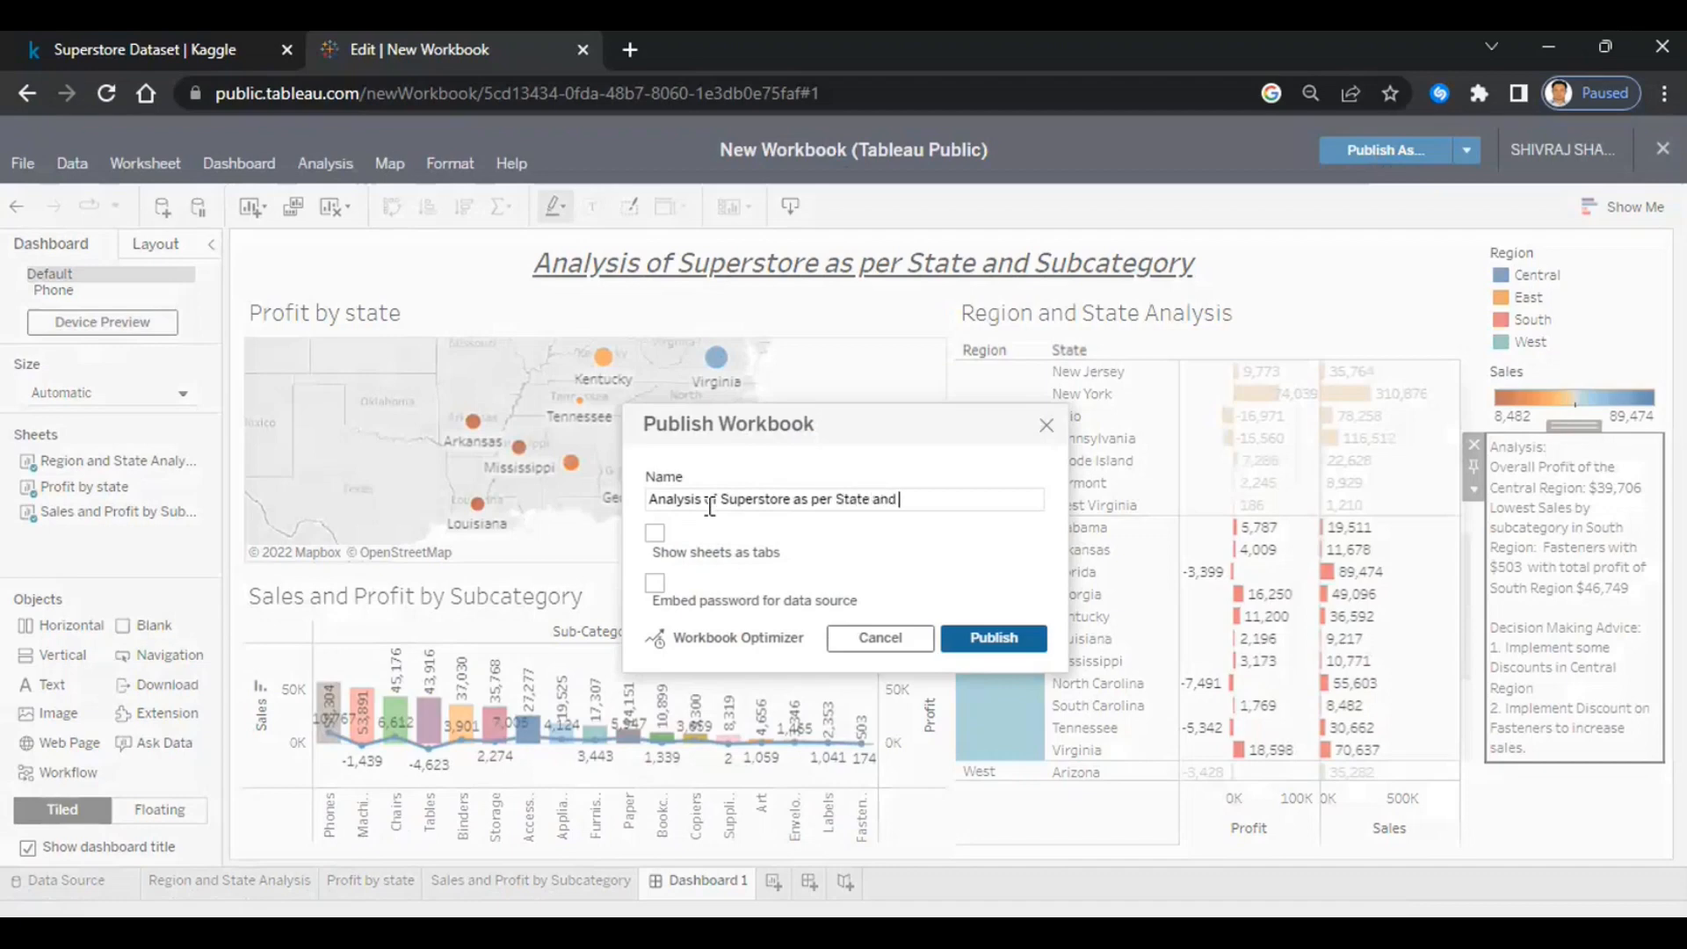
pyautogui.write(' Sub')
pyautogui.write('cat')
pyautogui.write('eg')
pyautogui.write('ory')
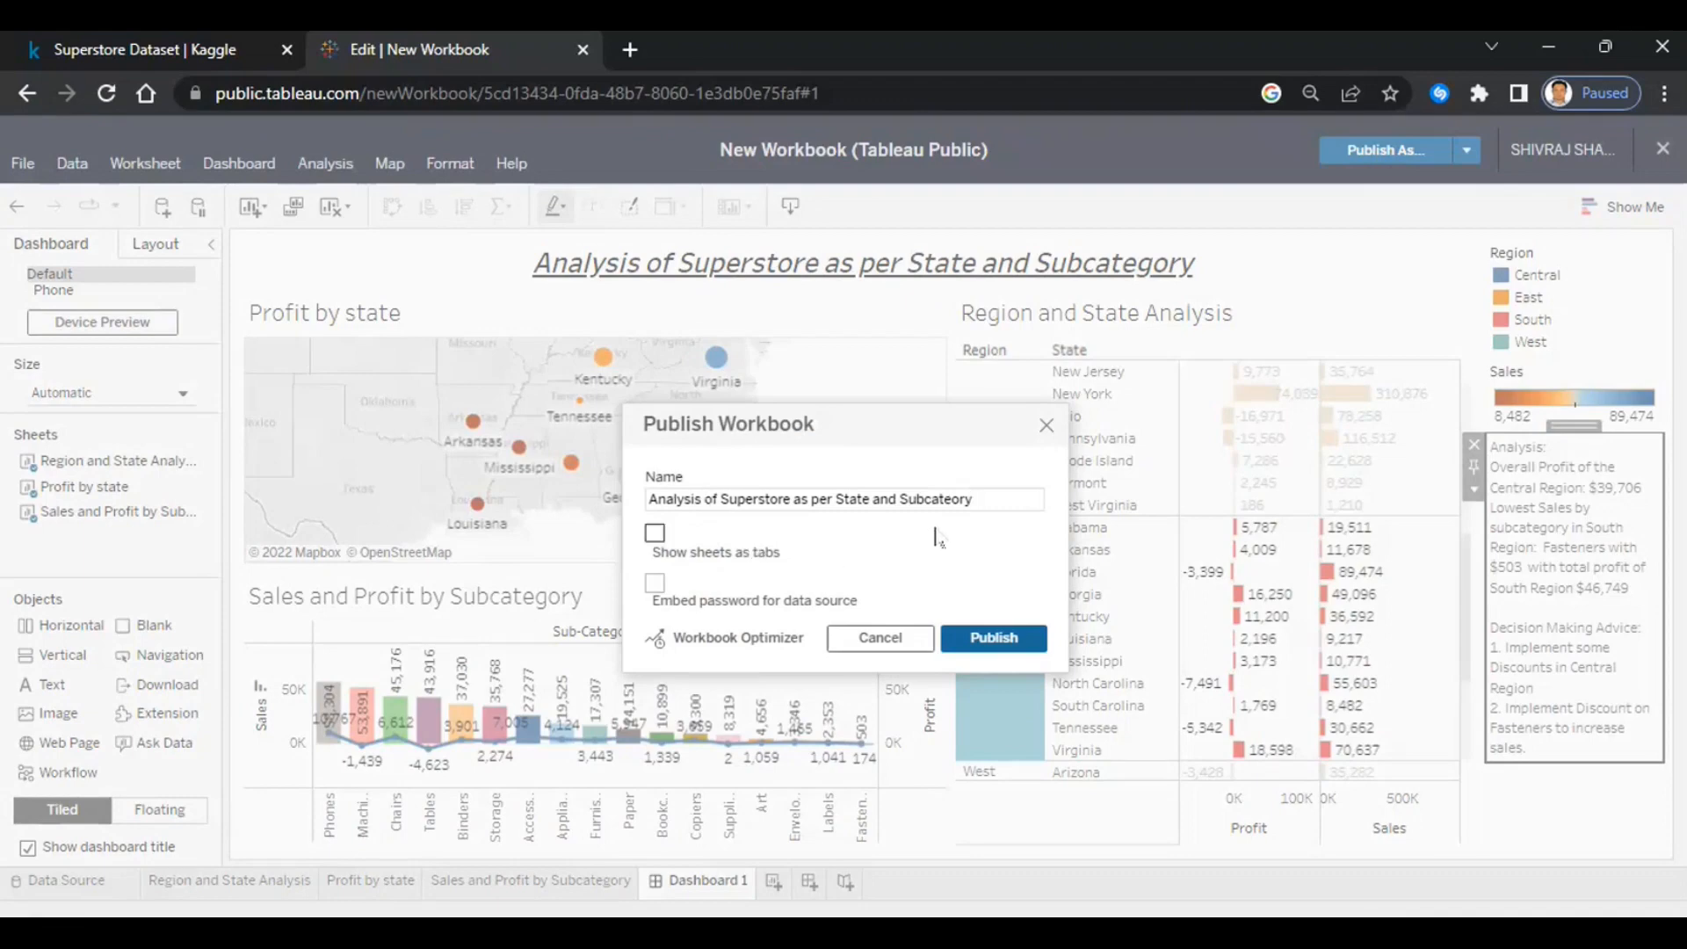
pyautogui.click(951, 500)
pyautogui.write('g')
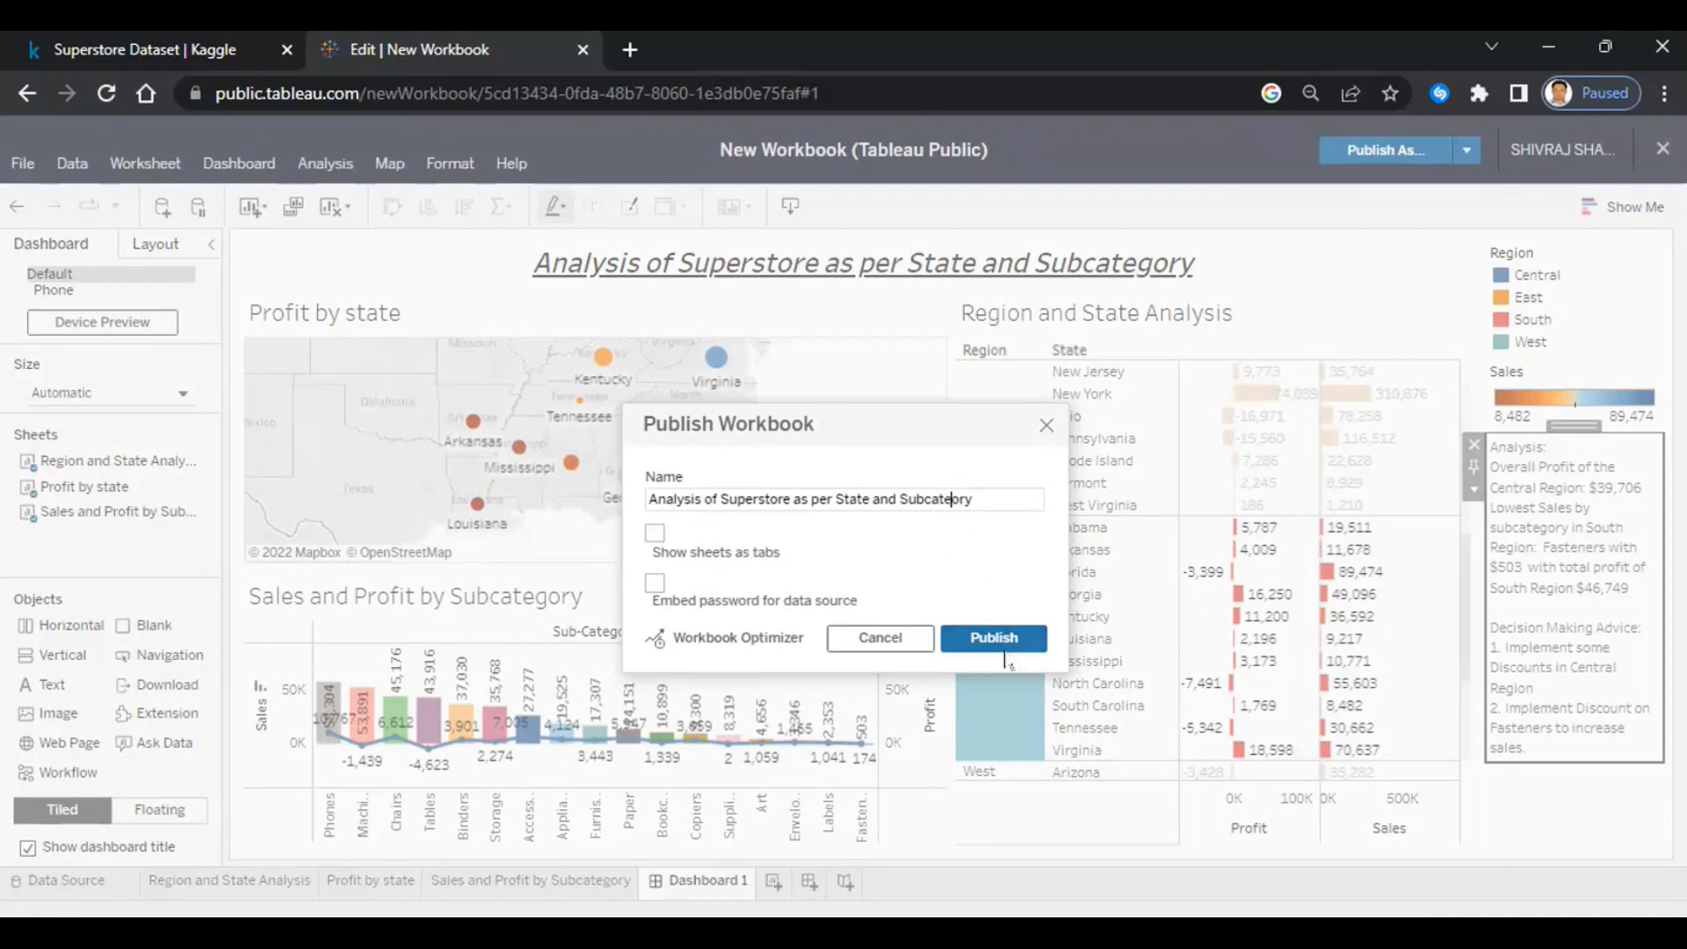
pyautogui.write('g')
pyautogui.click(991, 638)
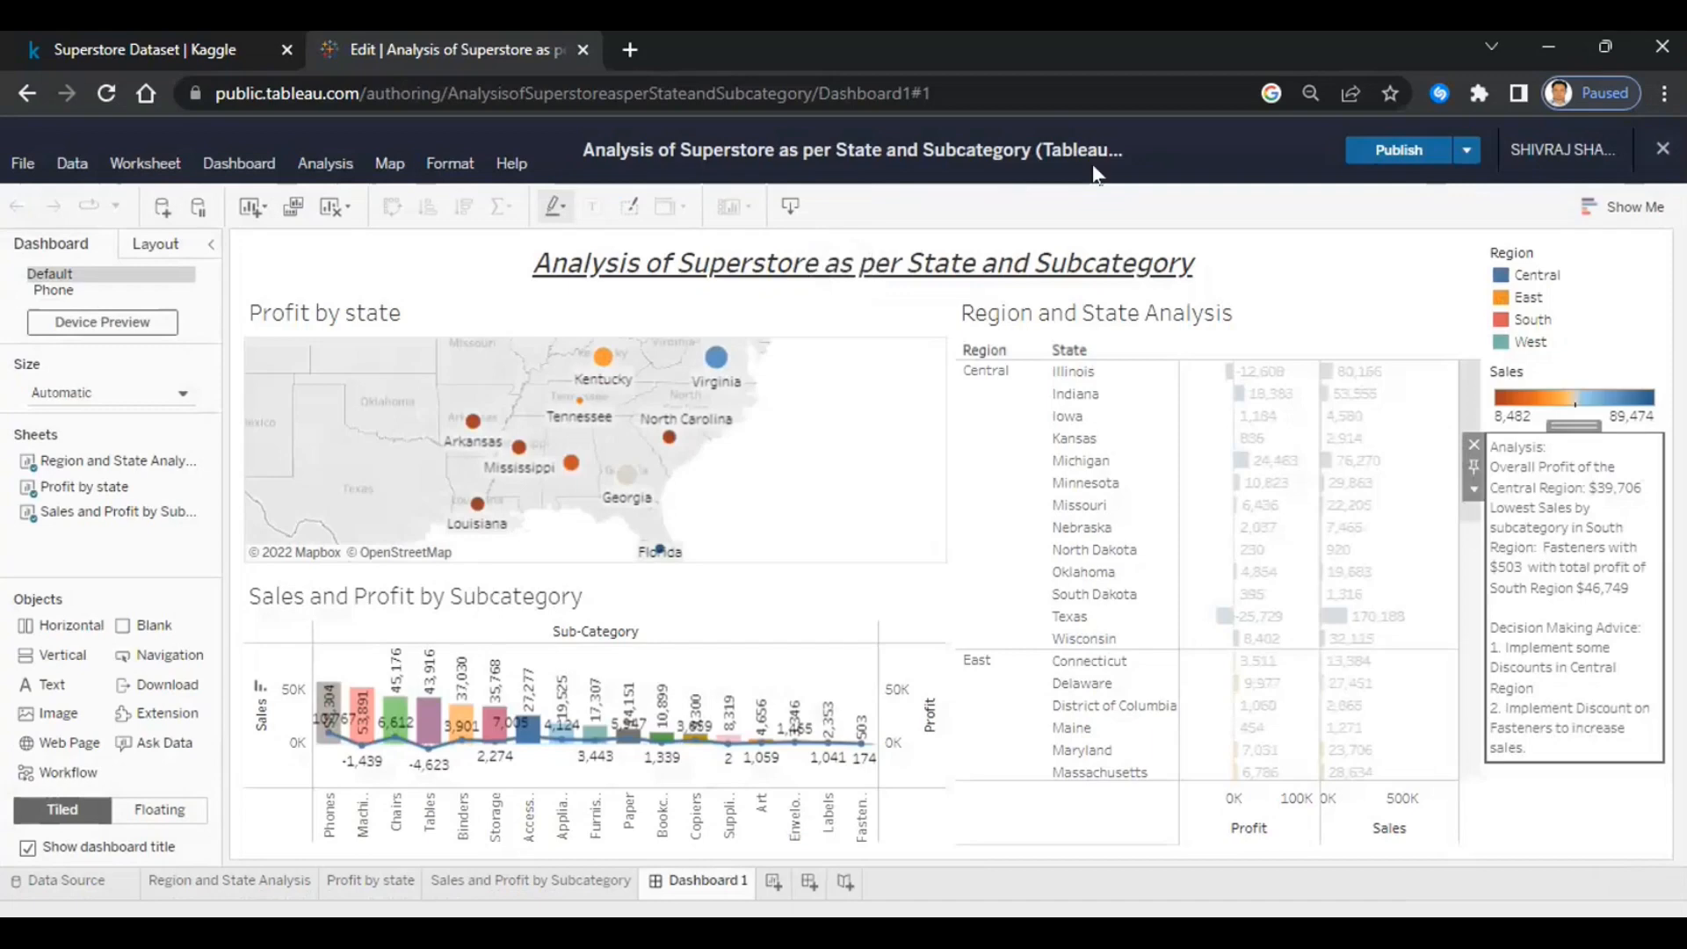
# - Close the Tableau editor to view the published Superstore dashboard online
pyautogui.click(1280, 350)
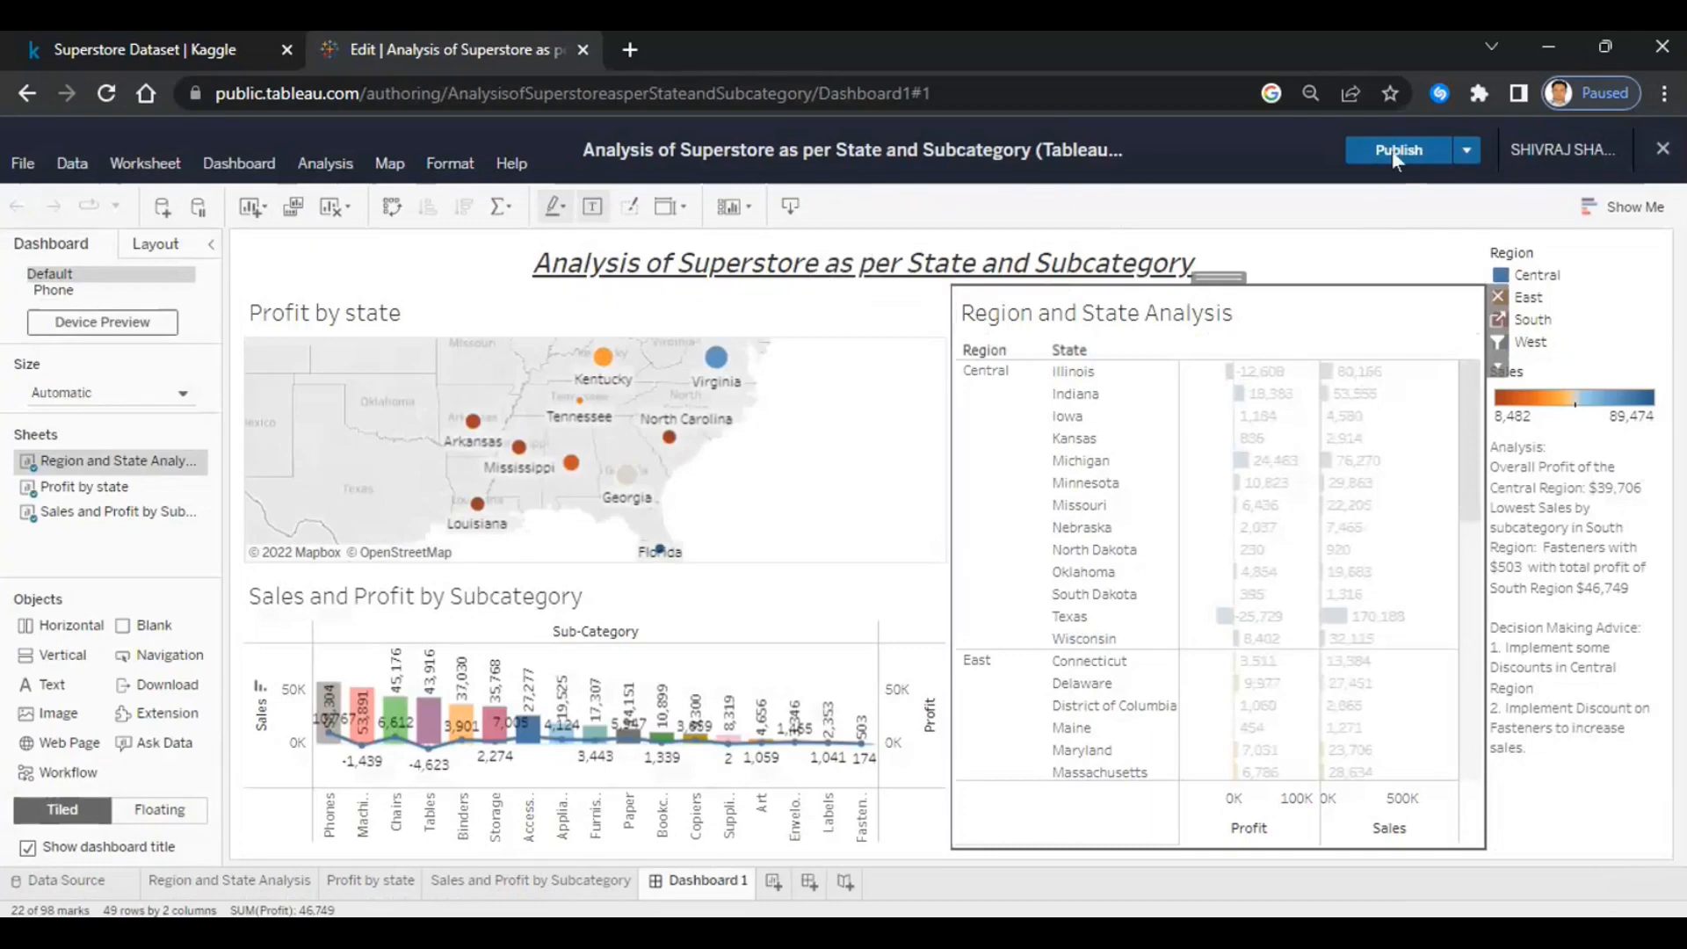
pyautogui.click(1232, 255)
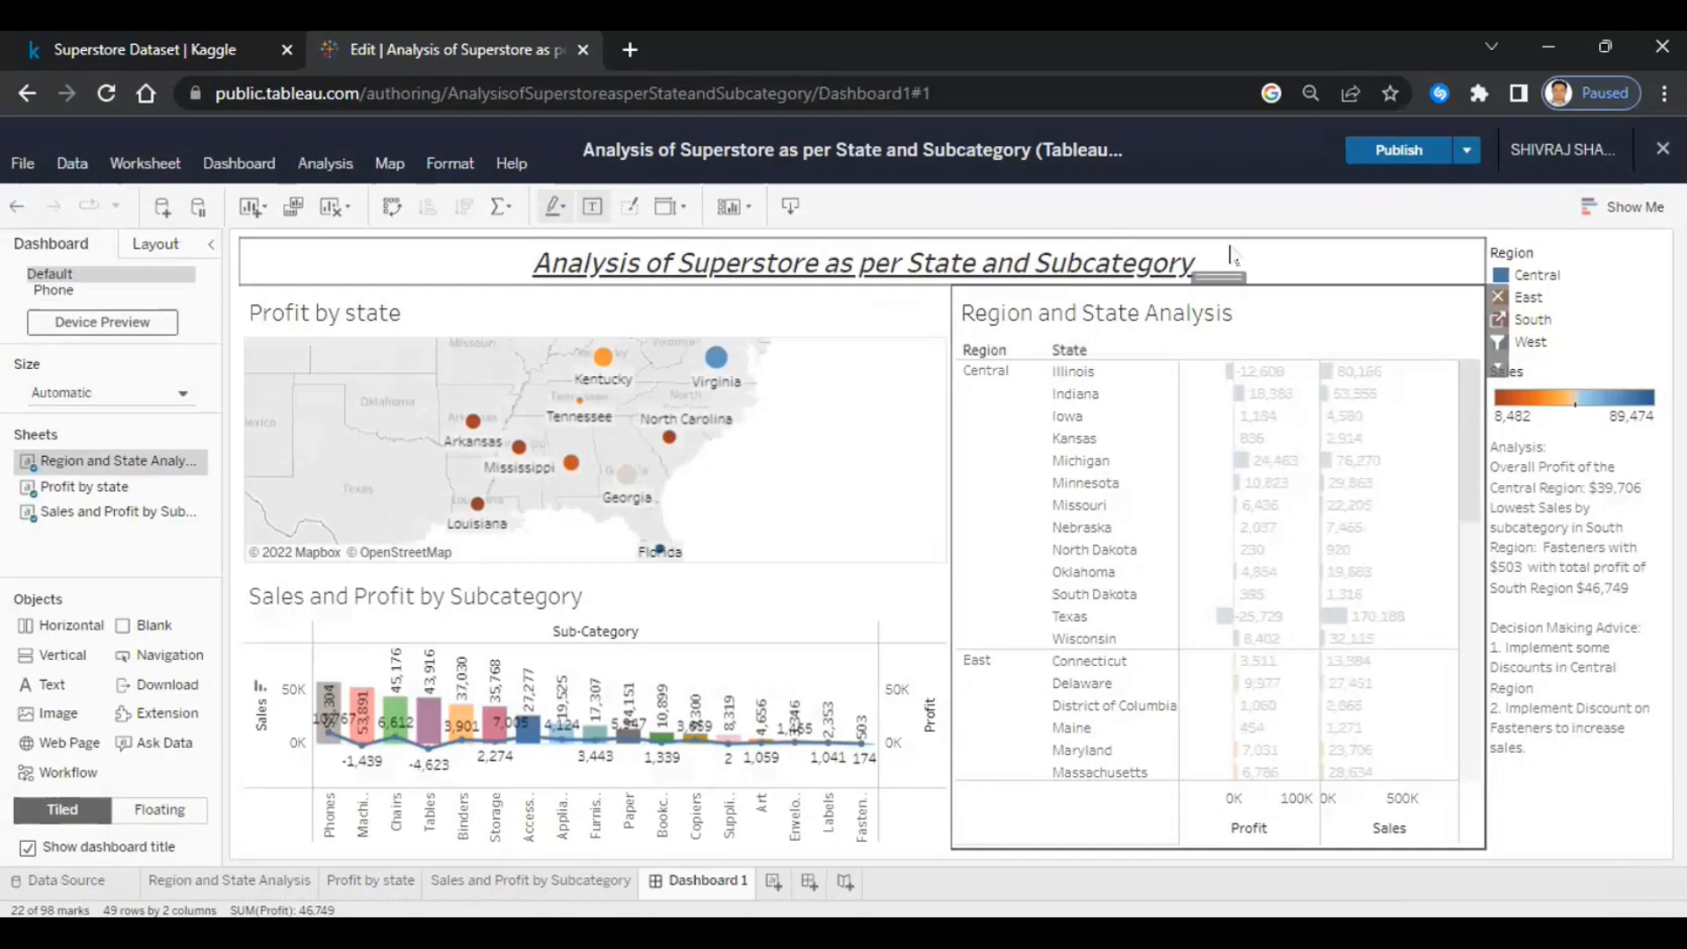
pyautogui.click(1669, 161)
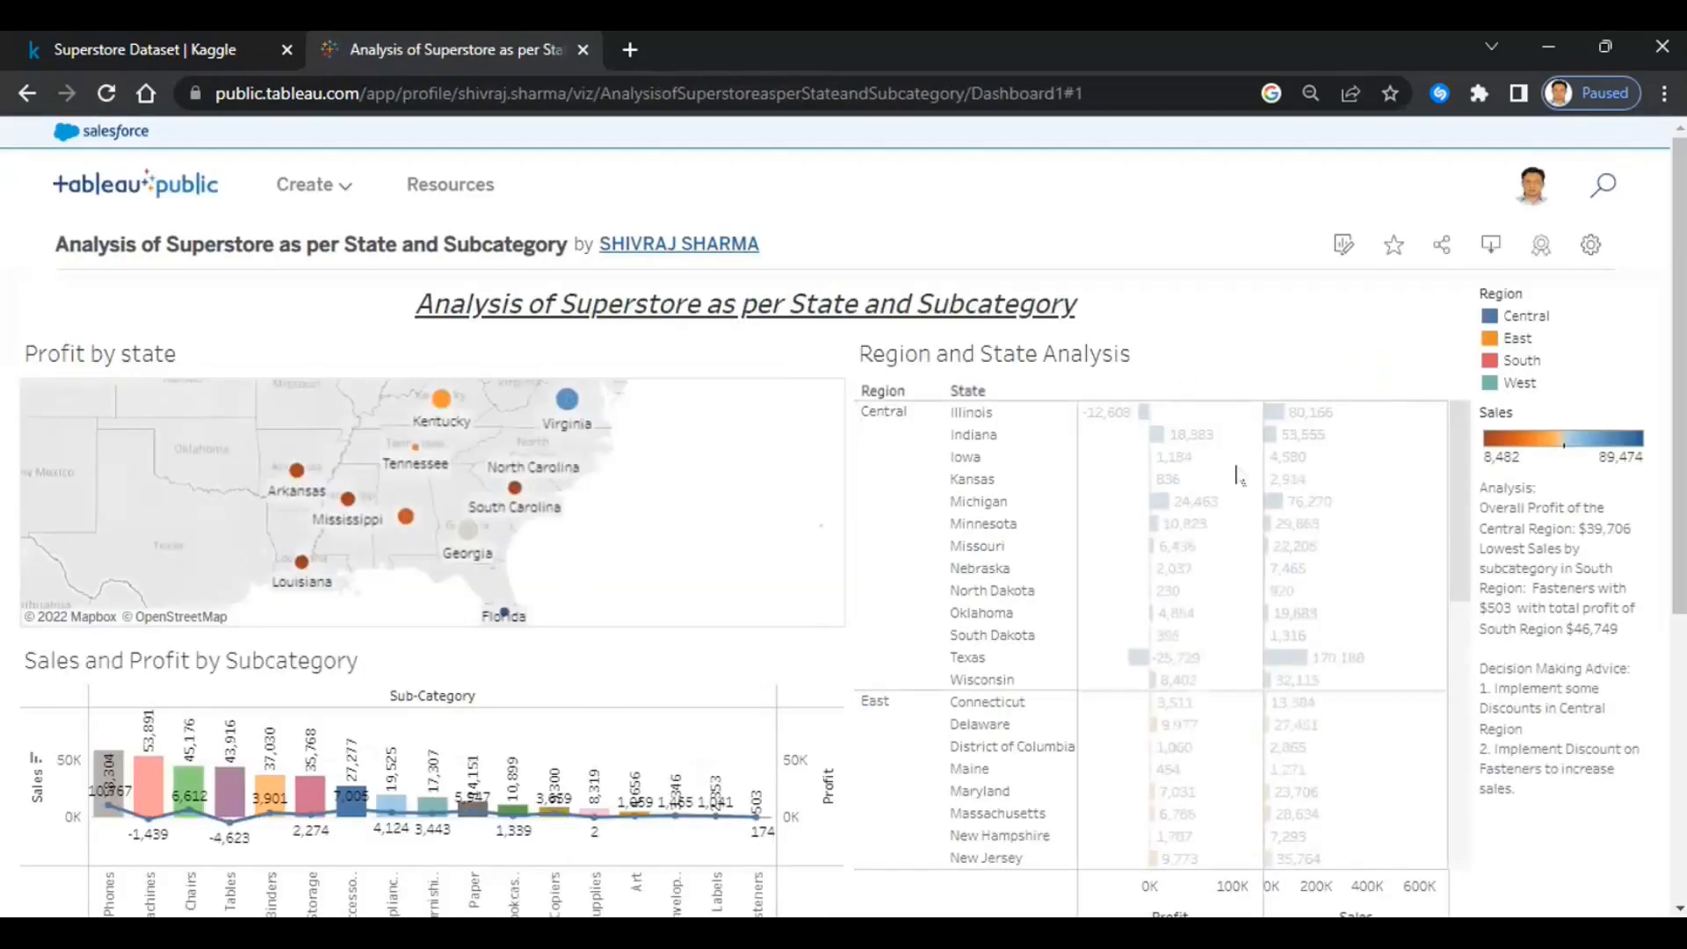
# - Filter the published dashboard by the Central, East, South and West regions in turn
pyautogui.moveTo(888, 394)
pyautogui.click(882, 412)
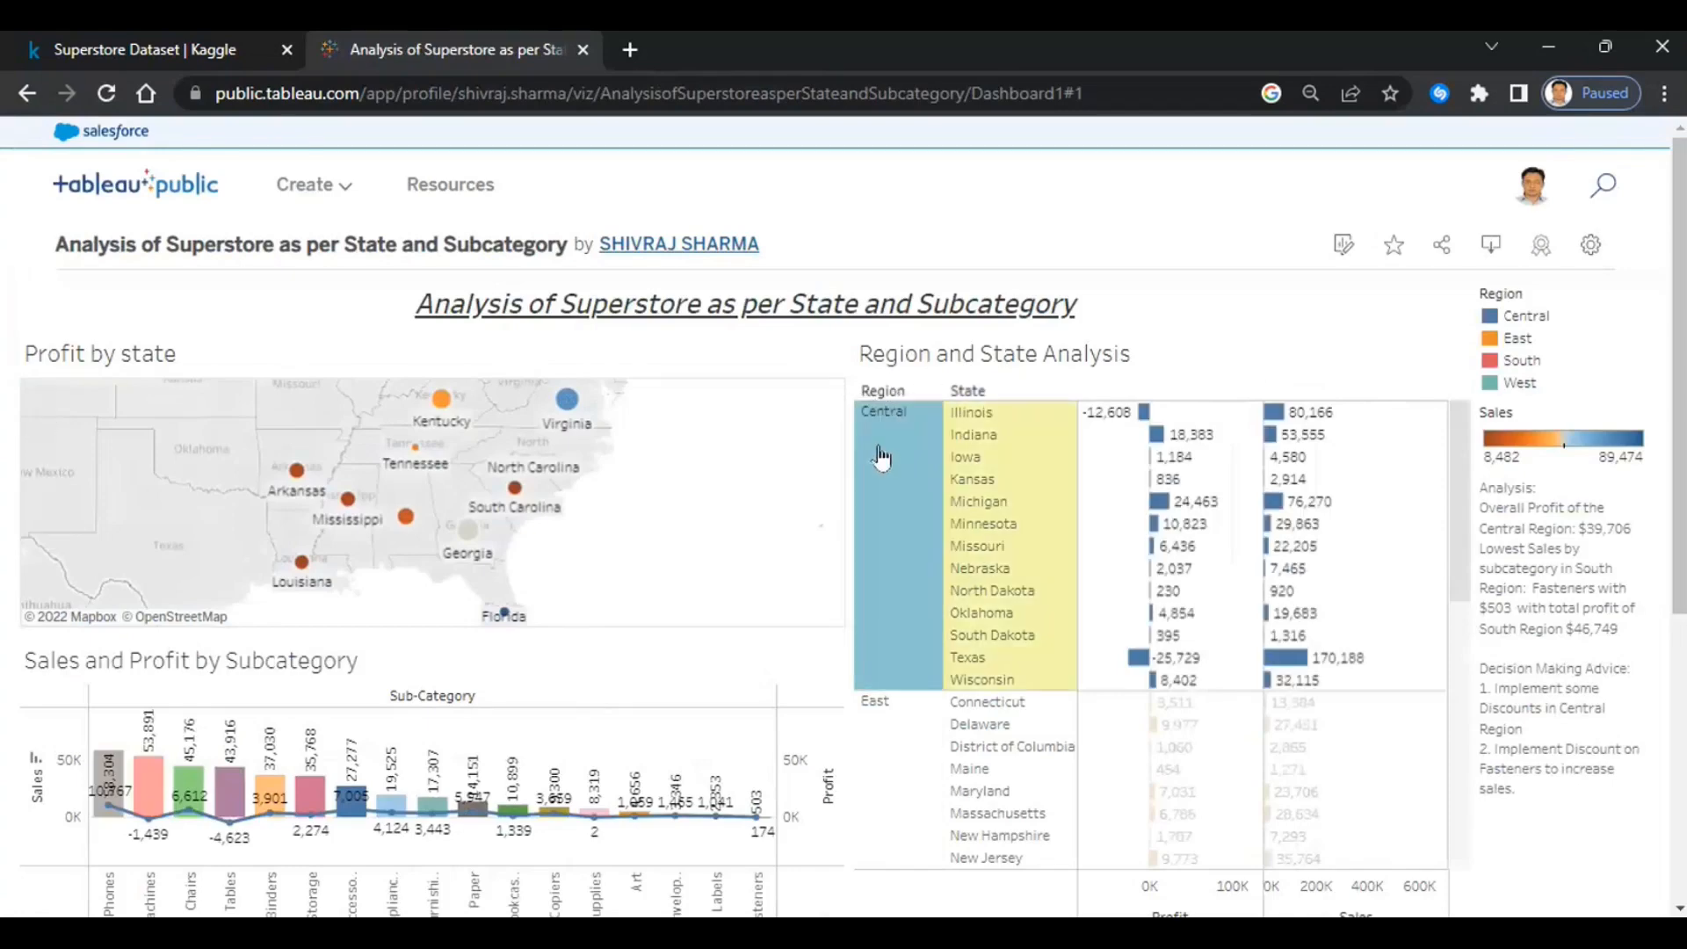
pyautogui.click(908, 573)
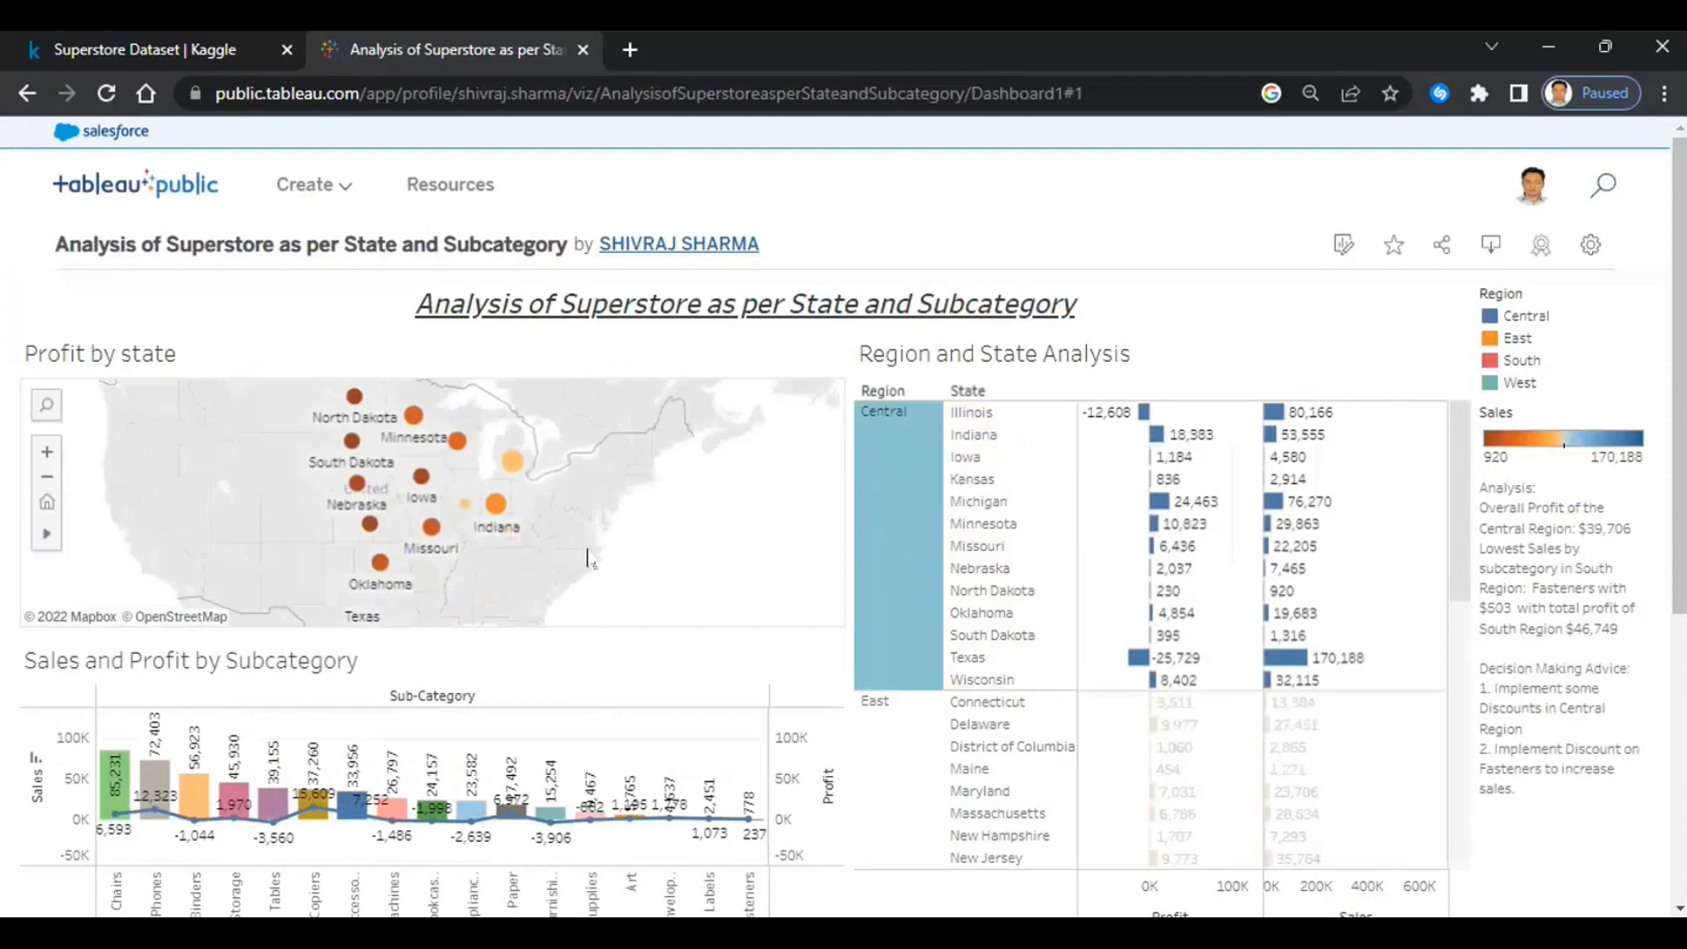
pyautogui.scroll(-5, 964, 592)
pyautogui.click(903, 572)
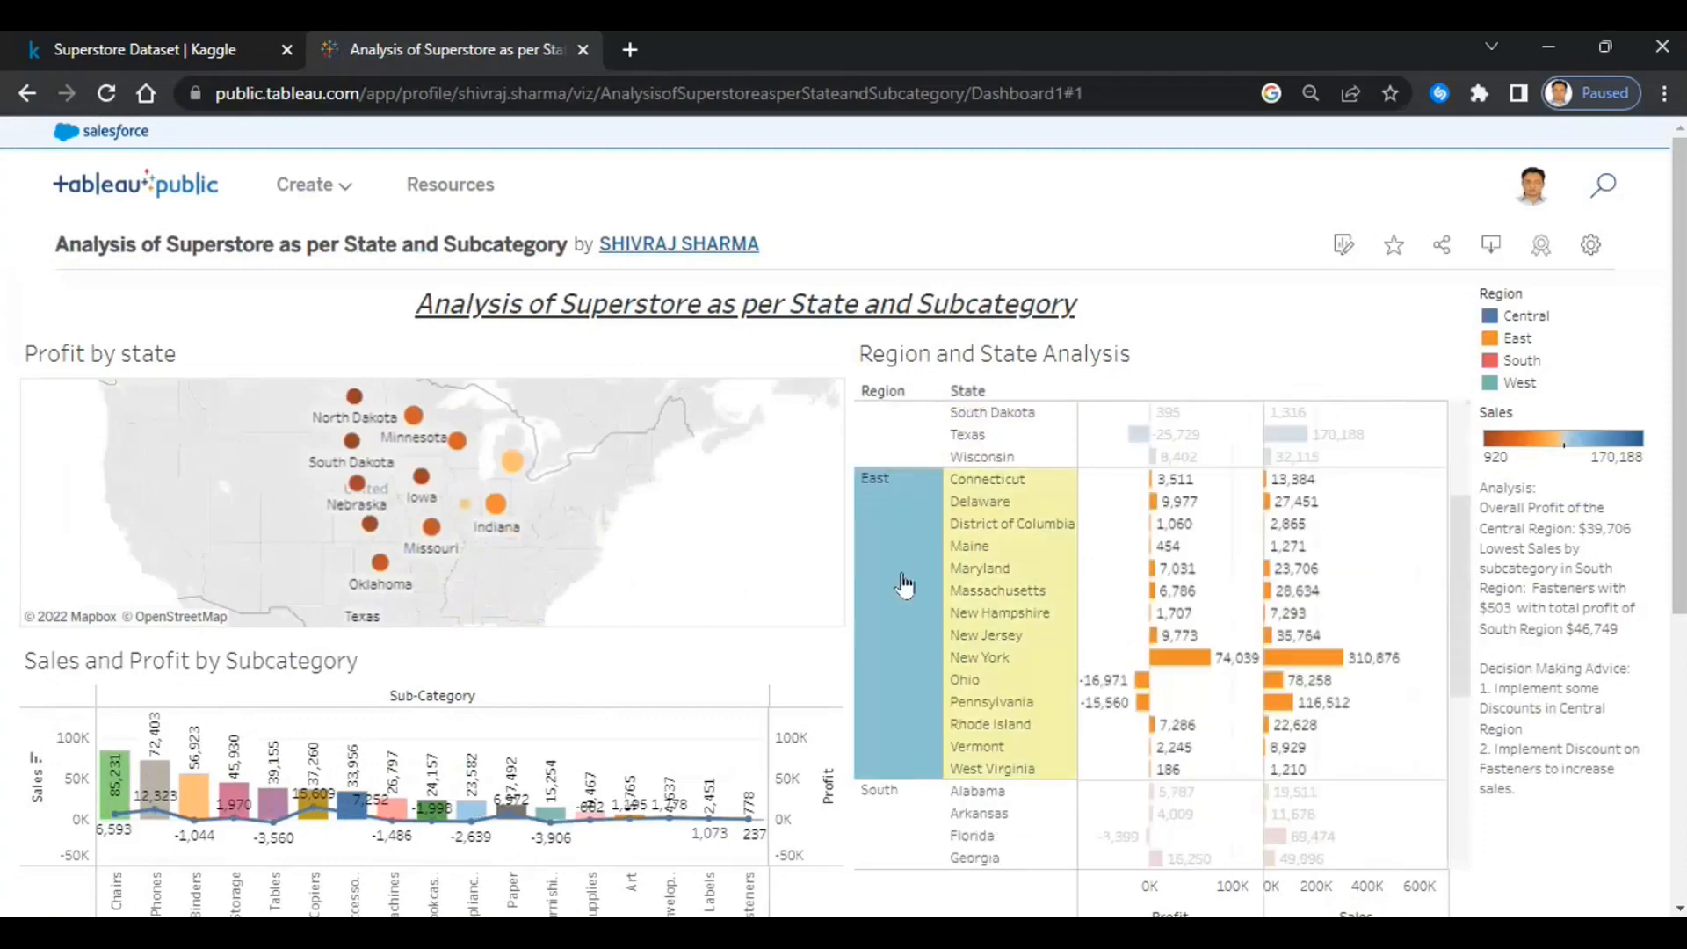
pyautogui.scroll(-3, 904, 584)
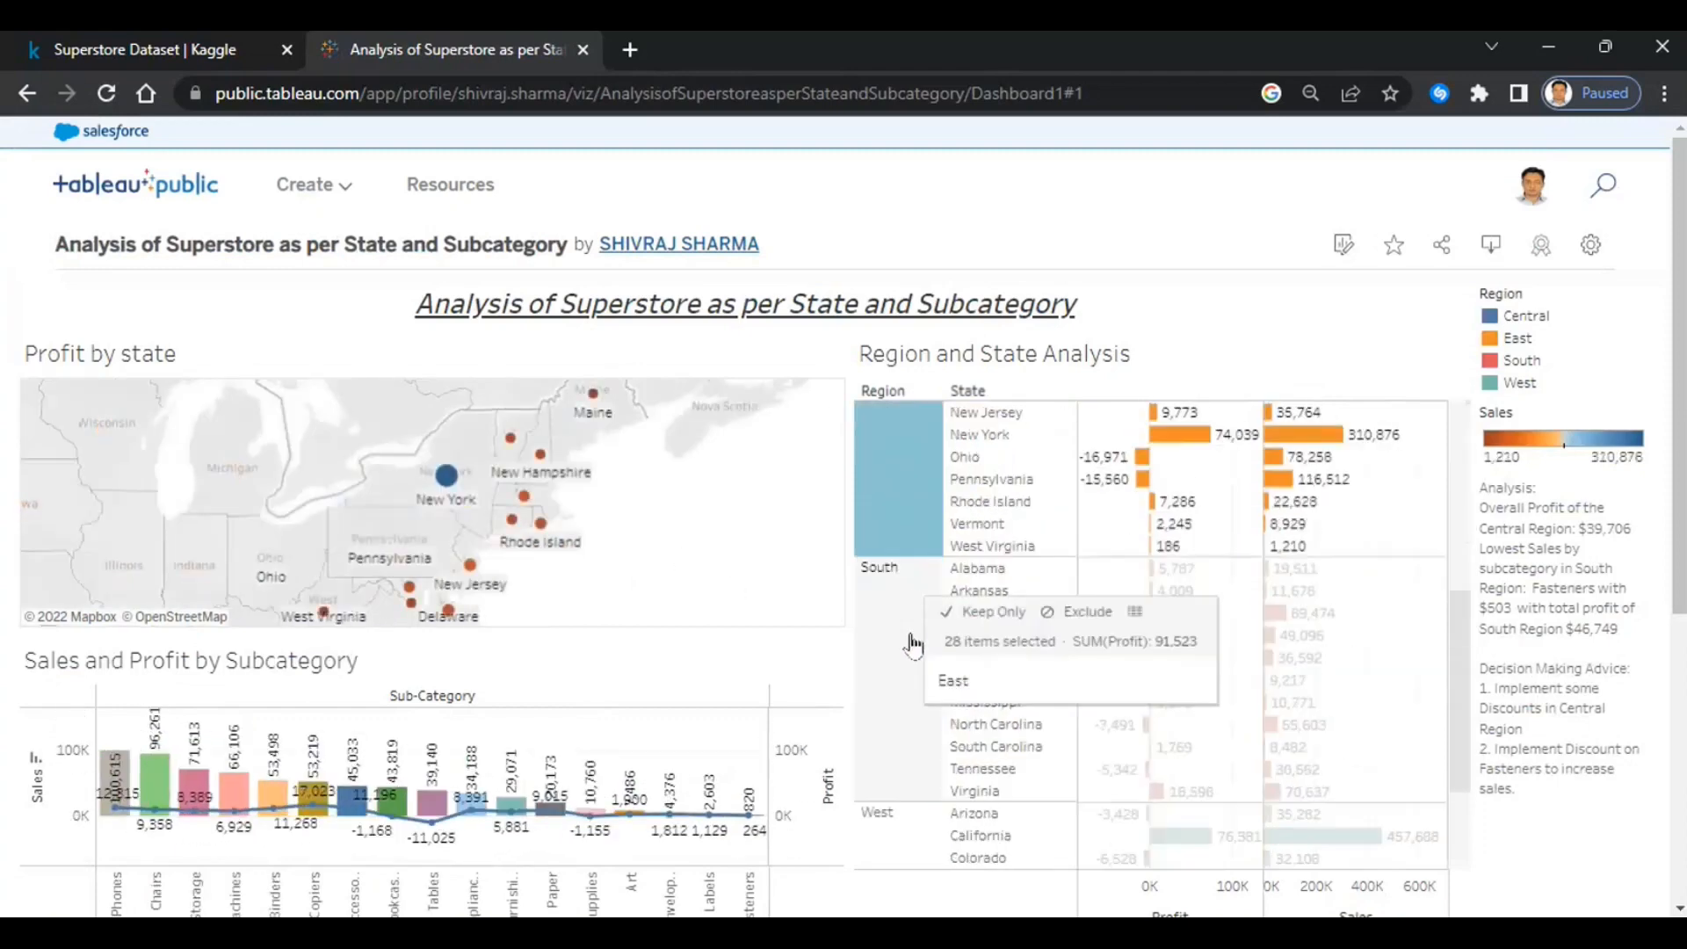
pyautogui.click(914, 728)
pyautogui.scroll(-5, 888, 791)
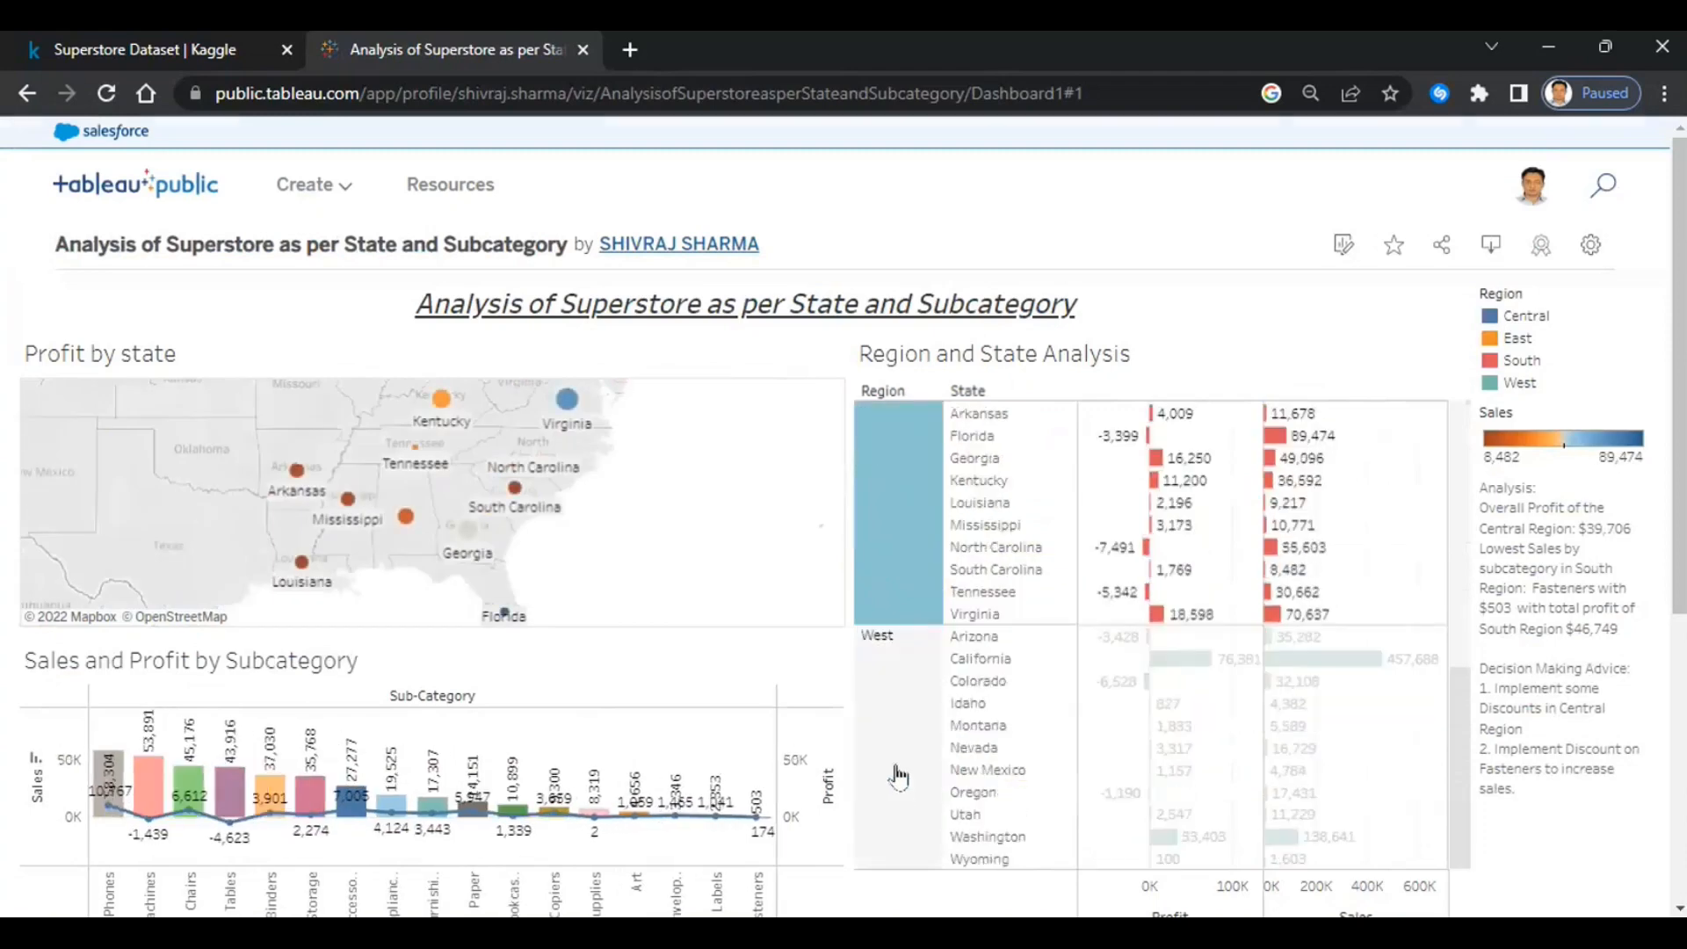
pyautogui.click(905, 674)
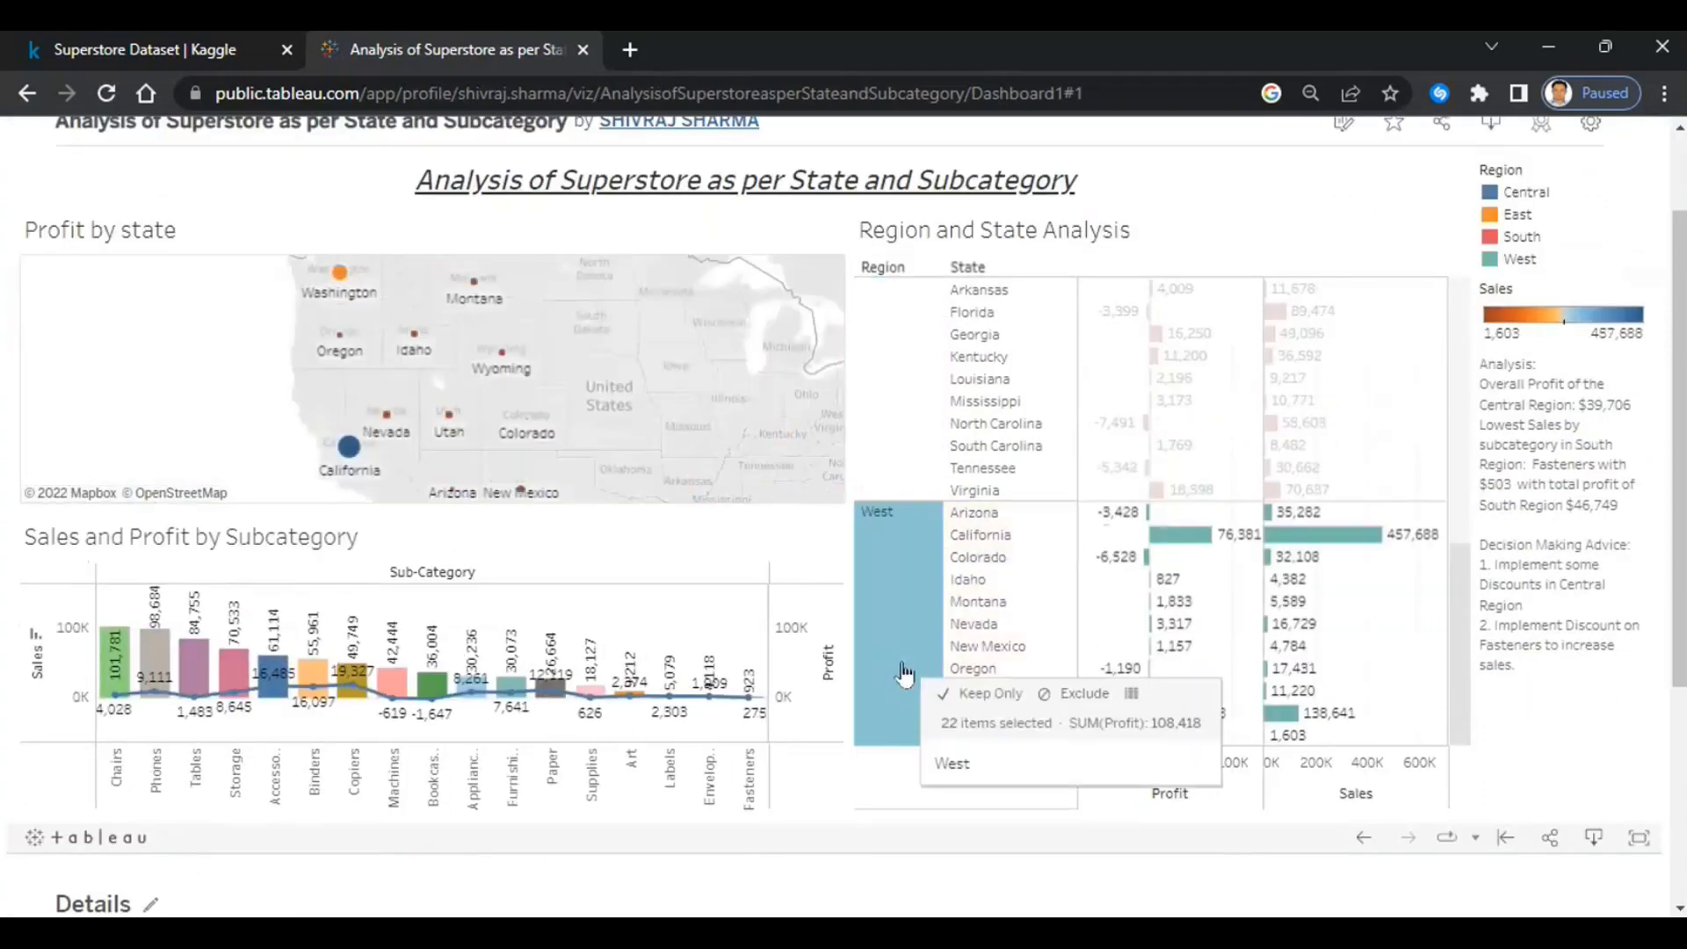
# - Reopen the published Superstore workbook in the web editor
pyautogui.scroll(2, 905, 674)
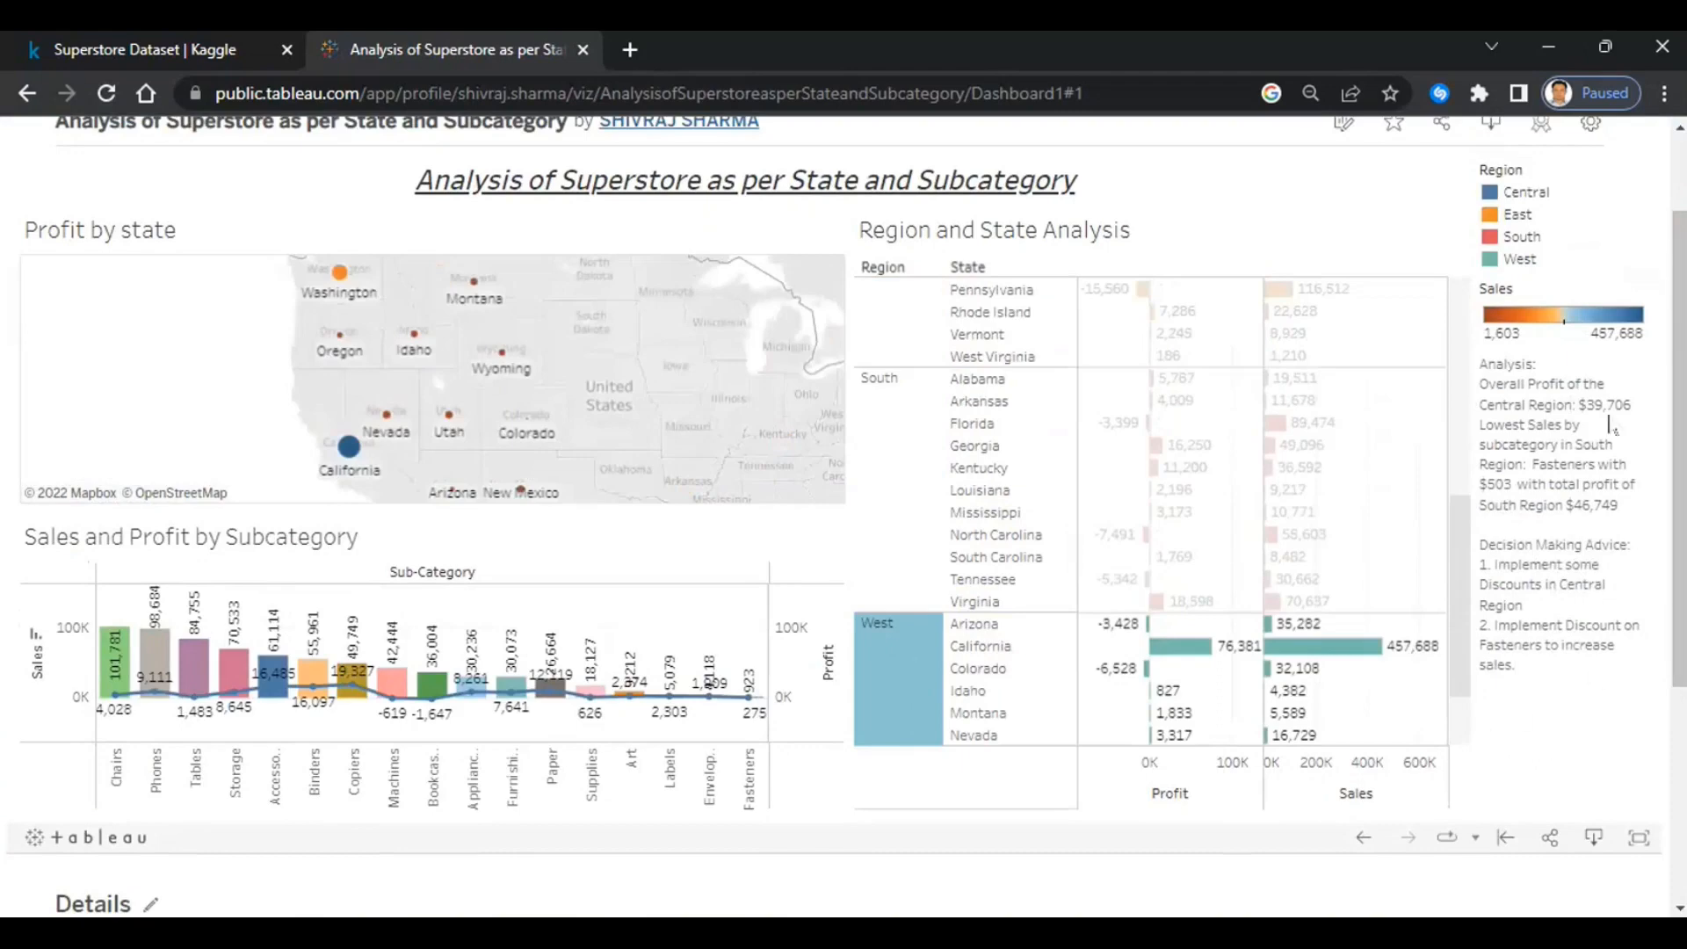
pyautogui.scroll(8, 1011, 533)
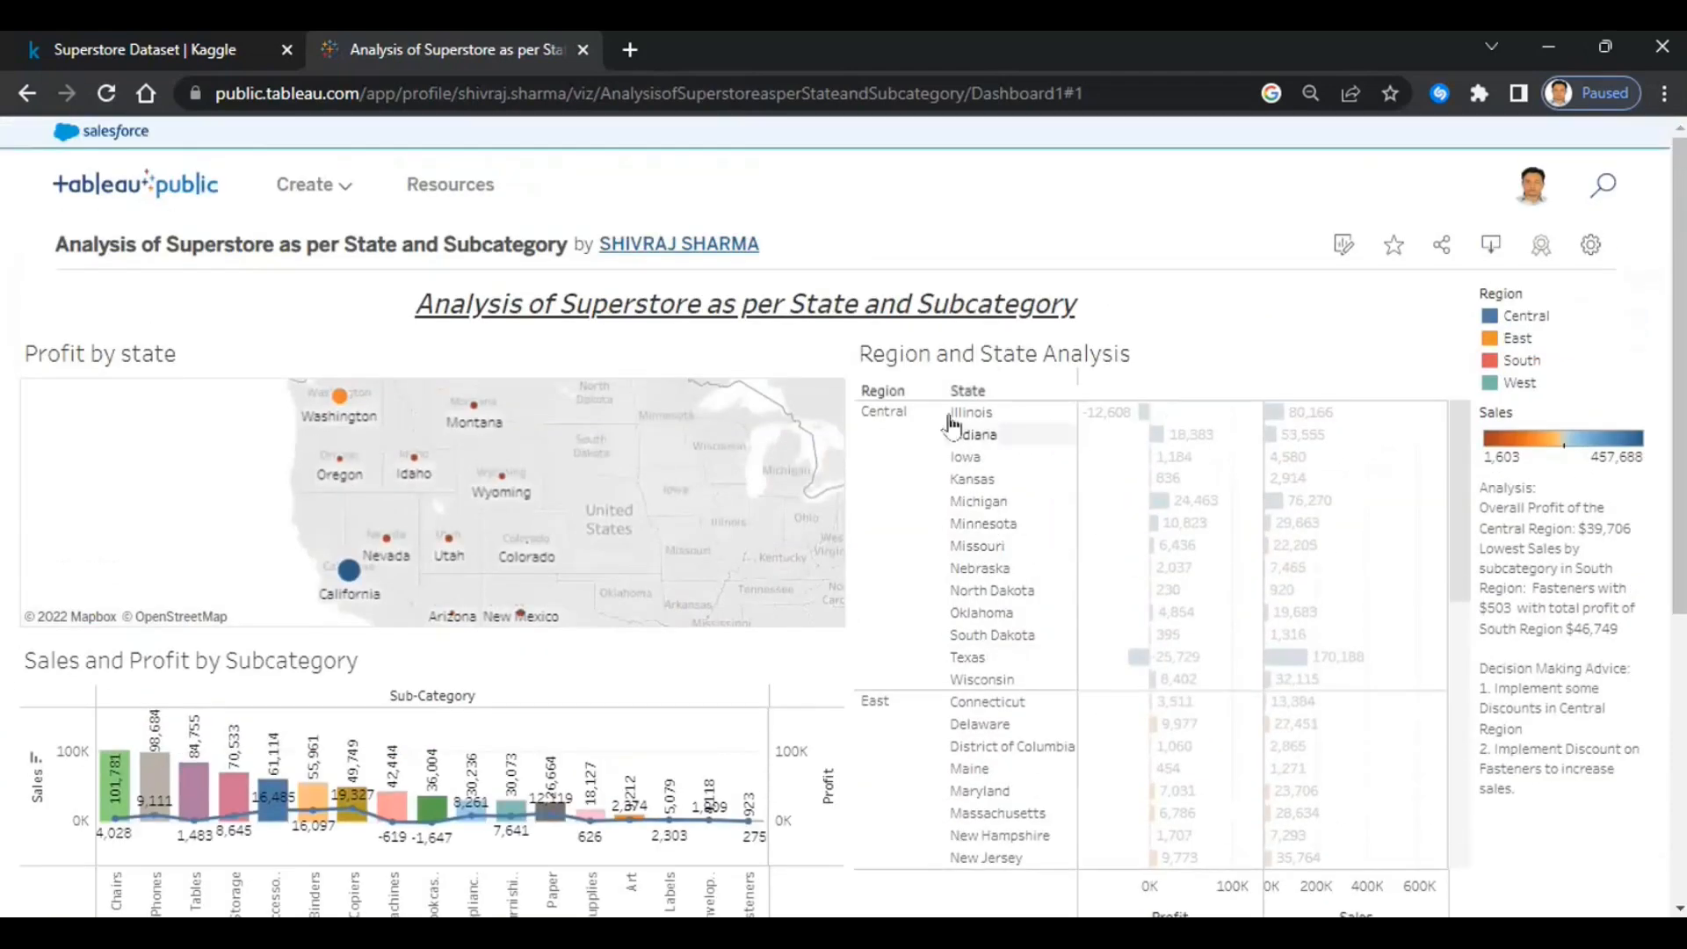
pyautogui.click(1344, 244)
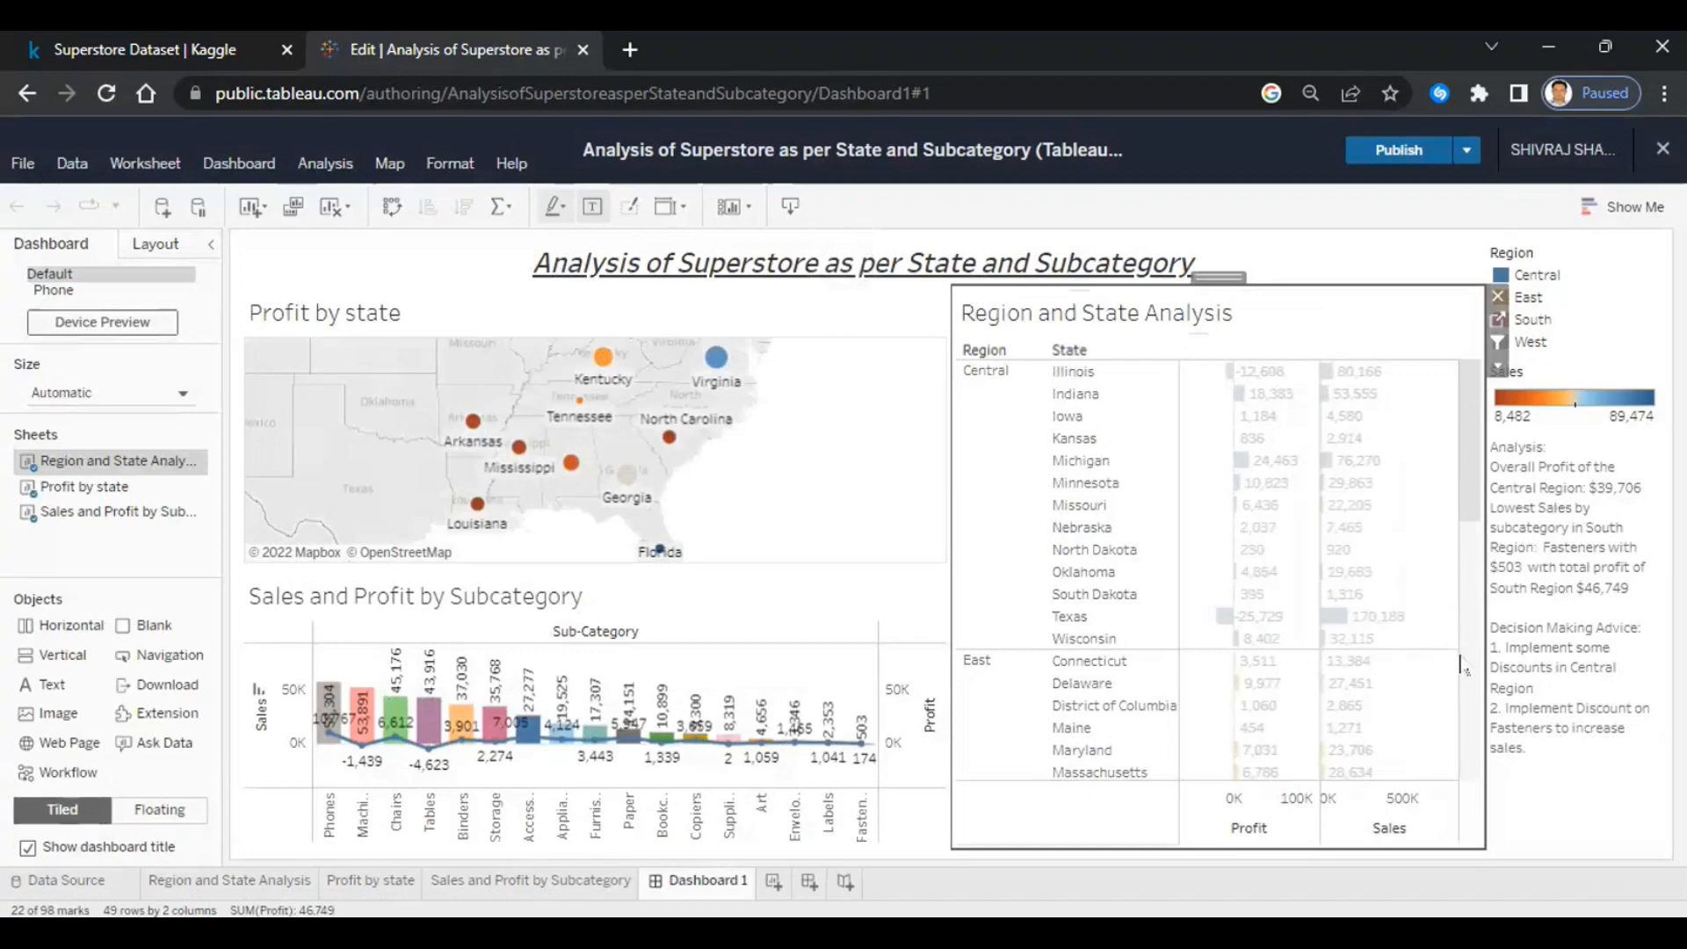
# - Add INSTRUCTIONS lines to the analysis text box in black, italic and underlined
pyautogui.doubleClick(1602, 669)
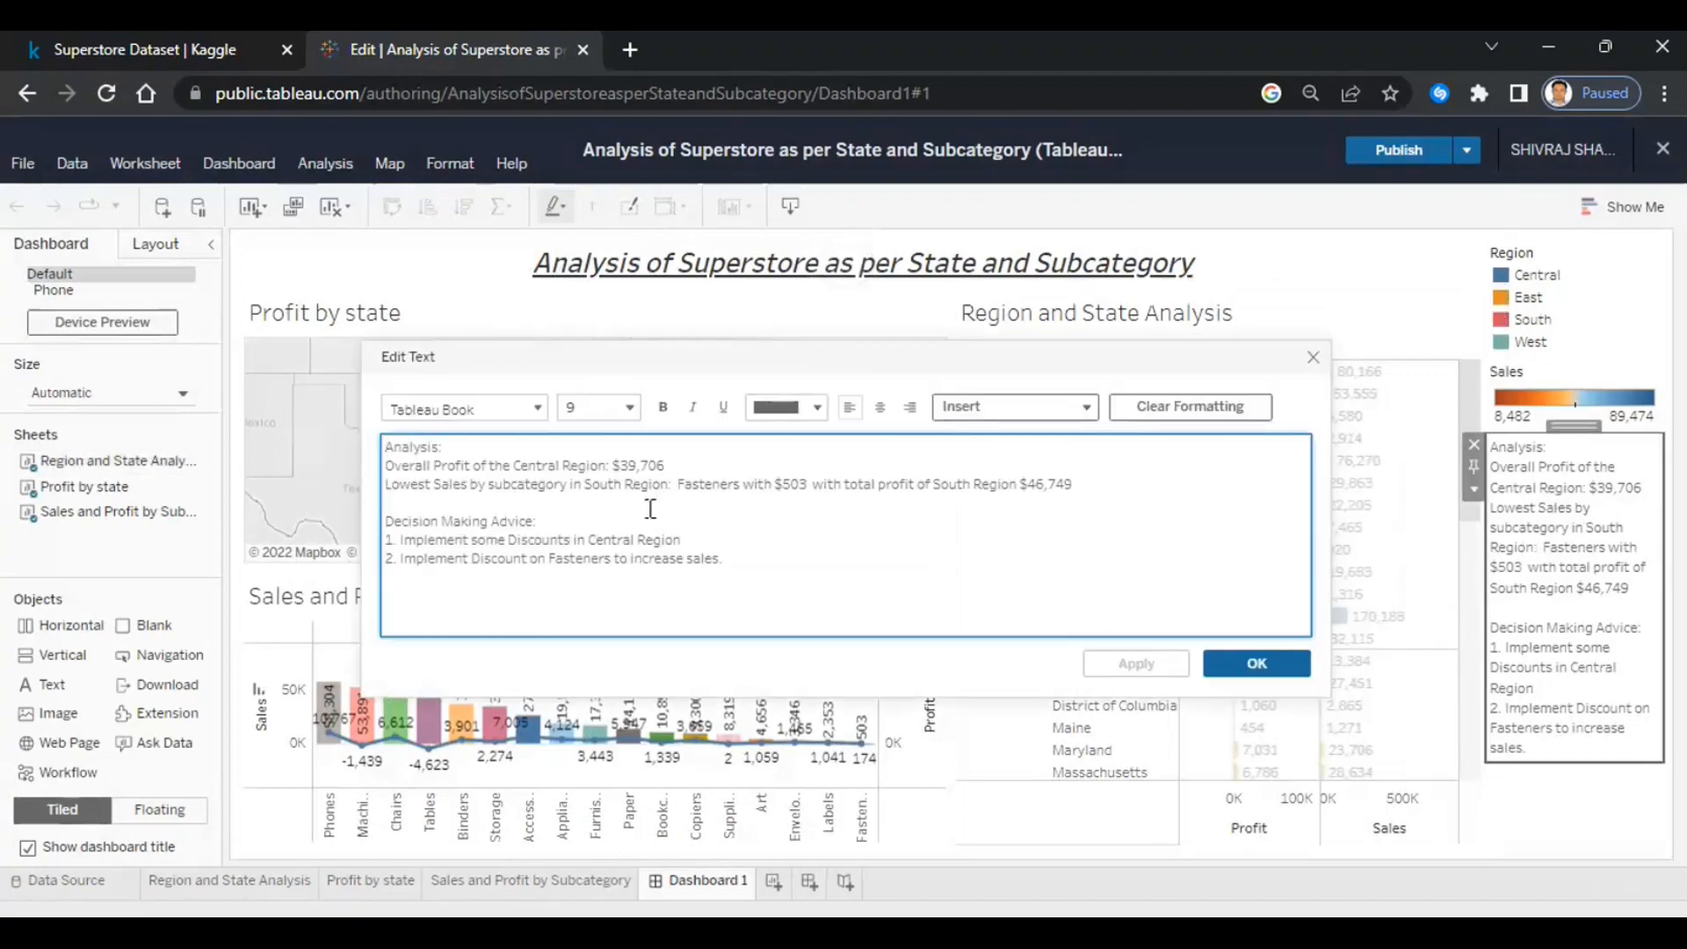
pyautogui.press('Return')
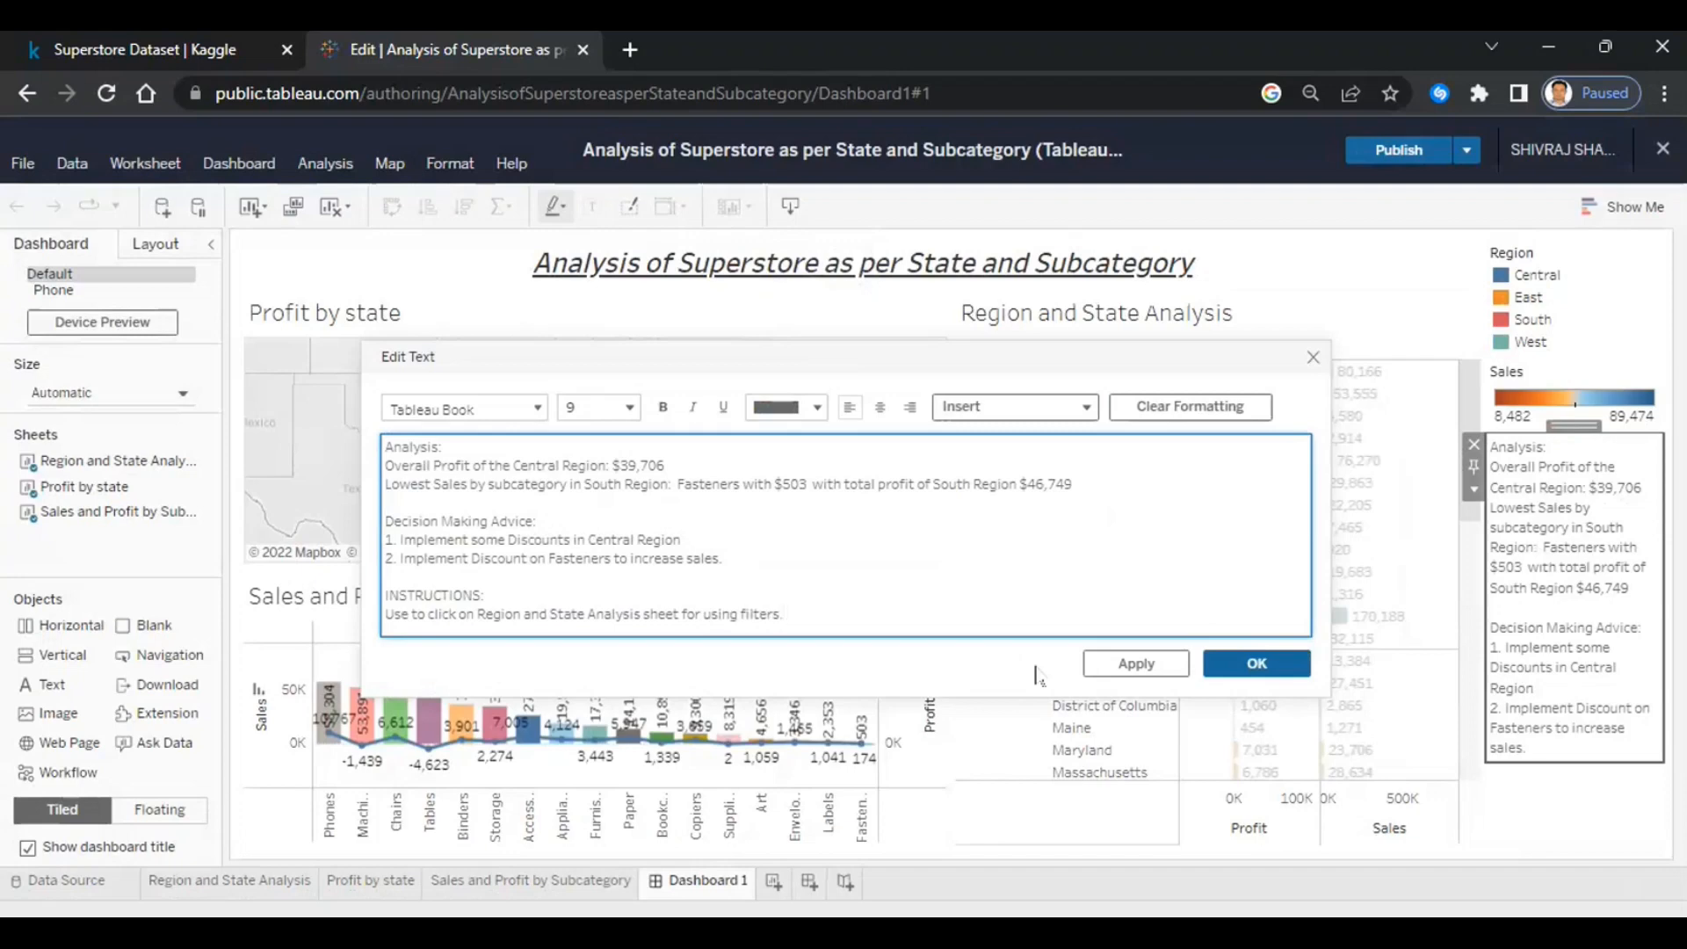
pyautogui.moveTo(809, 605); pyautogui.dragTo(371, 606)
pyautogui.click(815, 407)
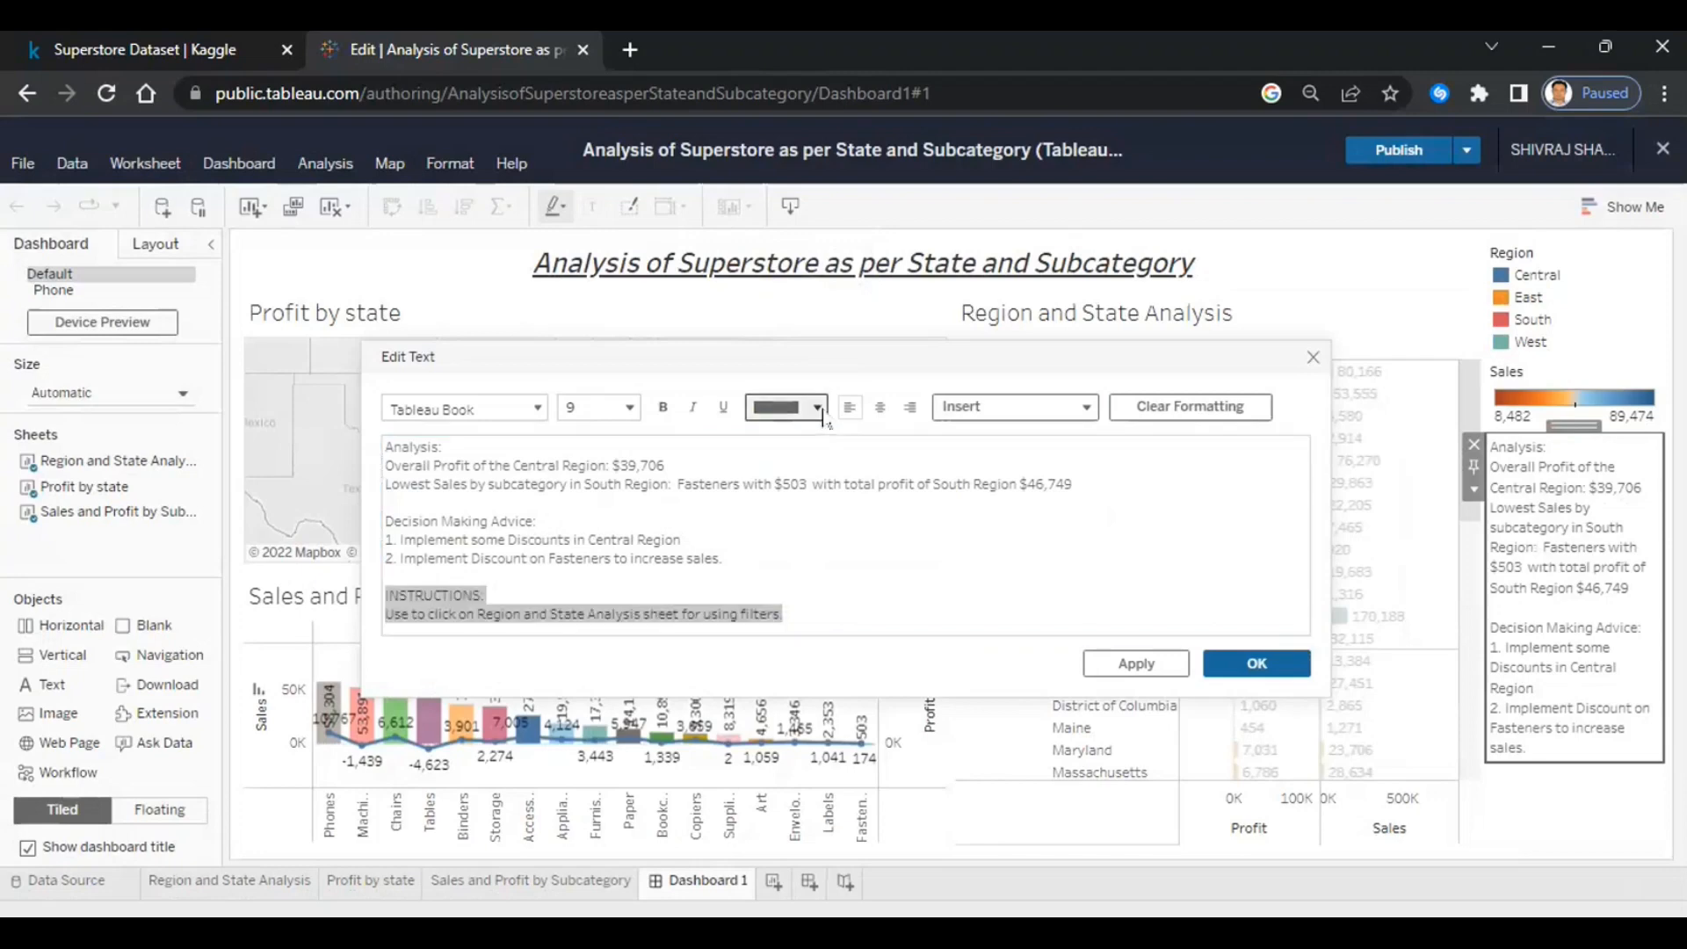
pyautogui.click(776, 451)
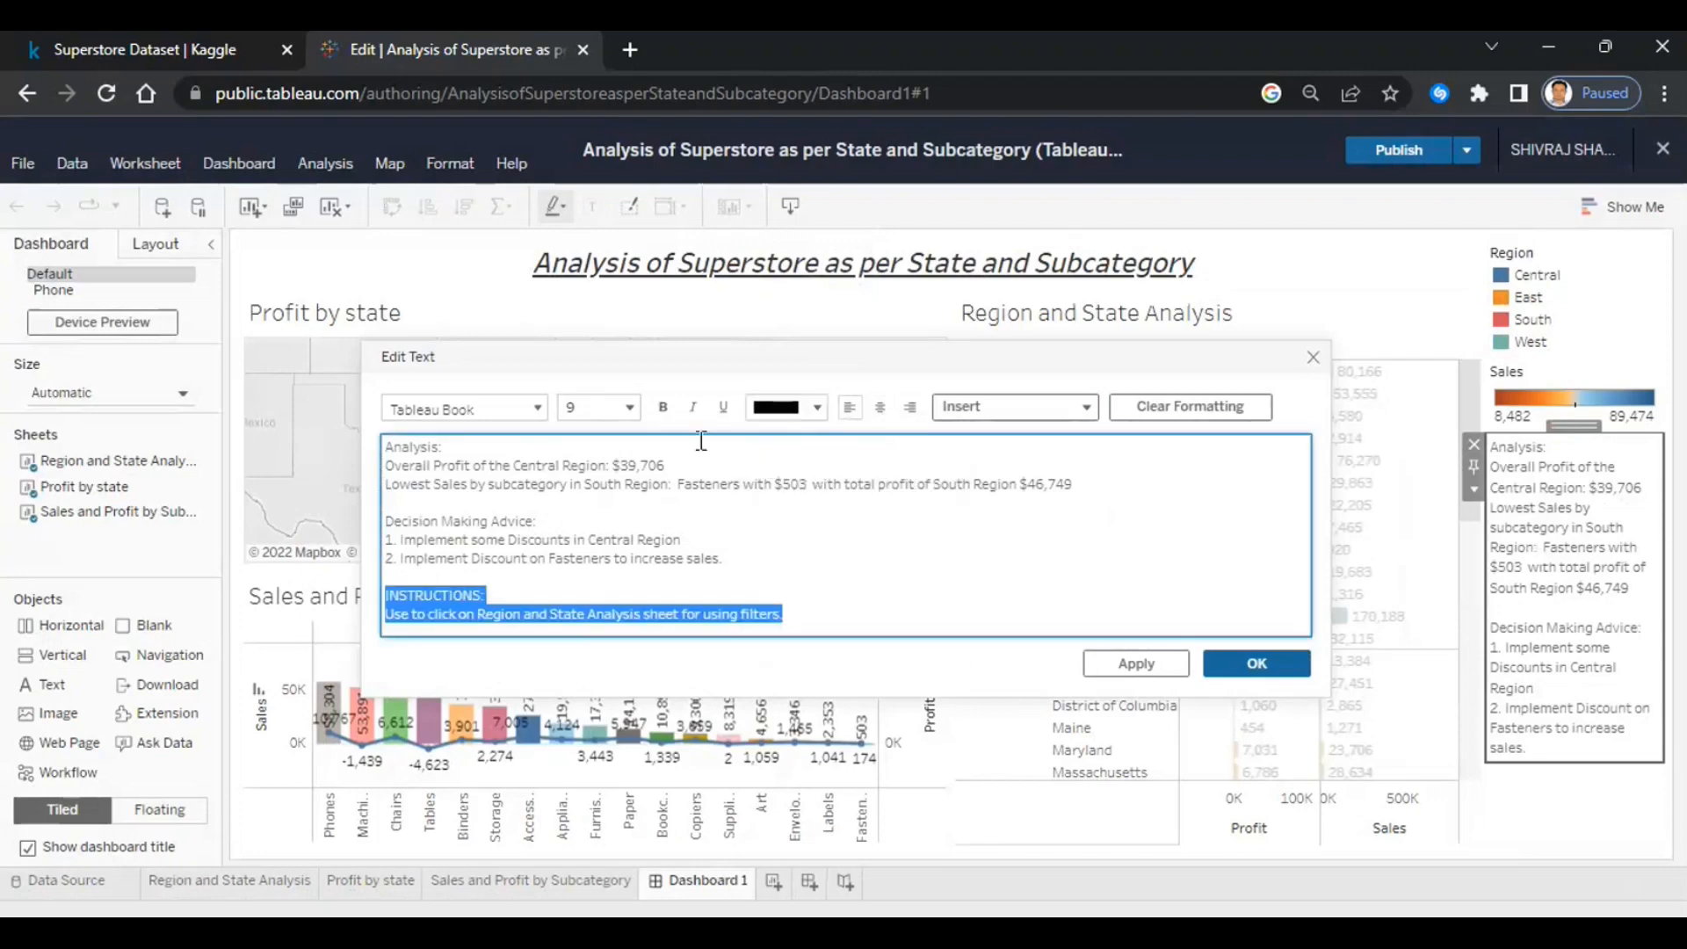
pyautogui.click(694, 408)
pyautogui.click(723, 408)
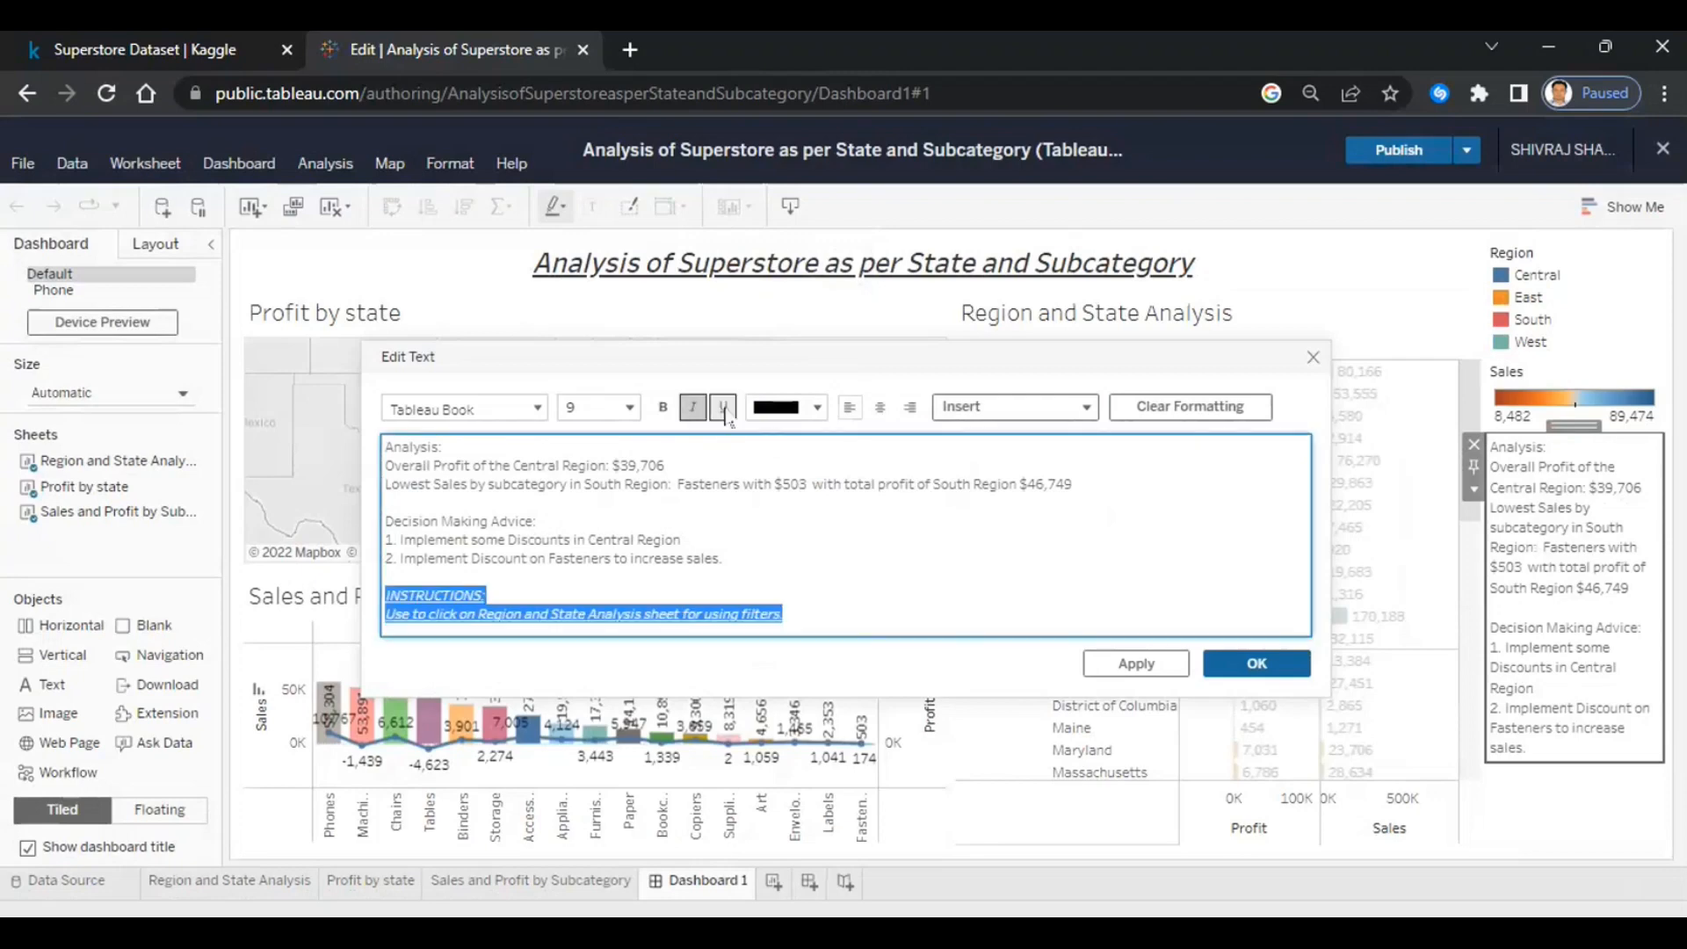
pyautogui.click(1255, 664)
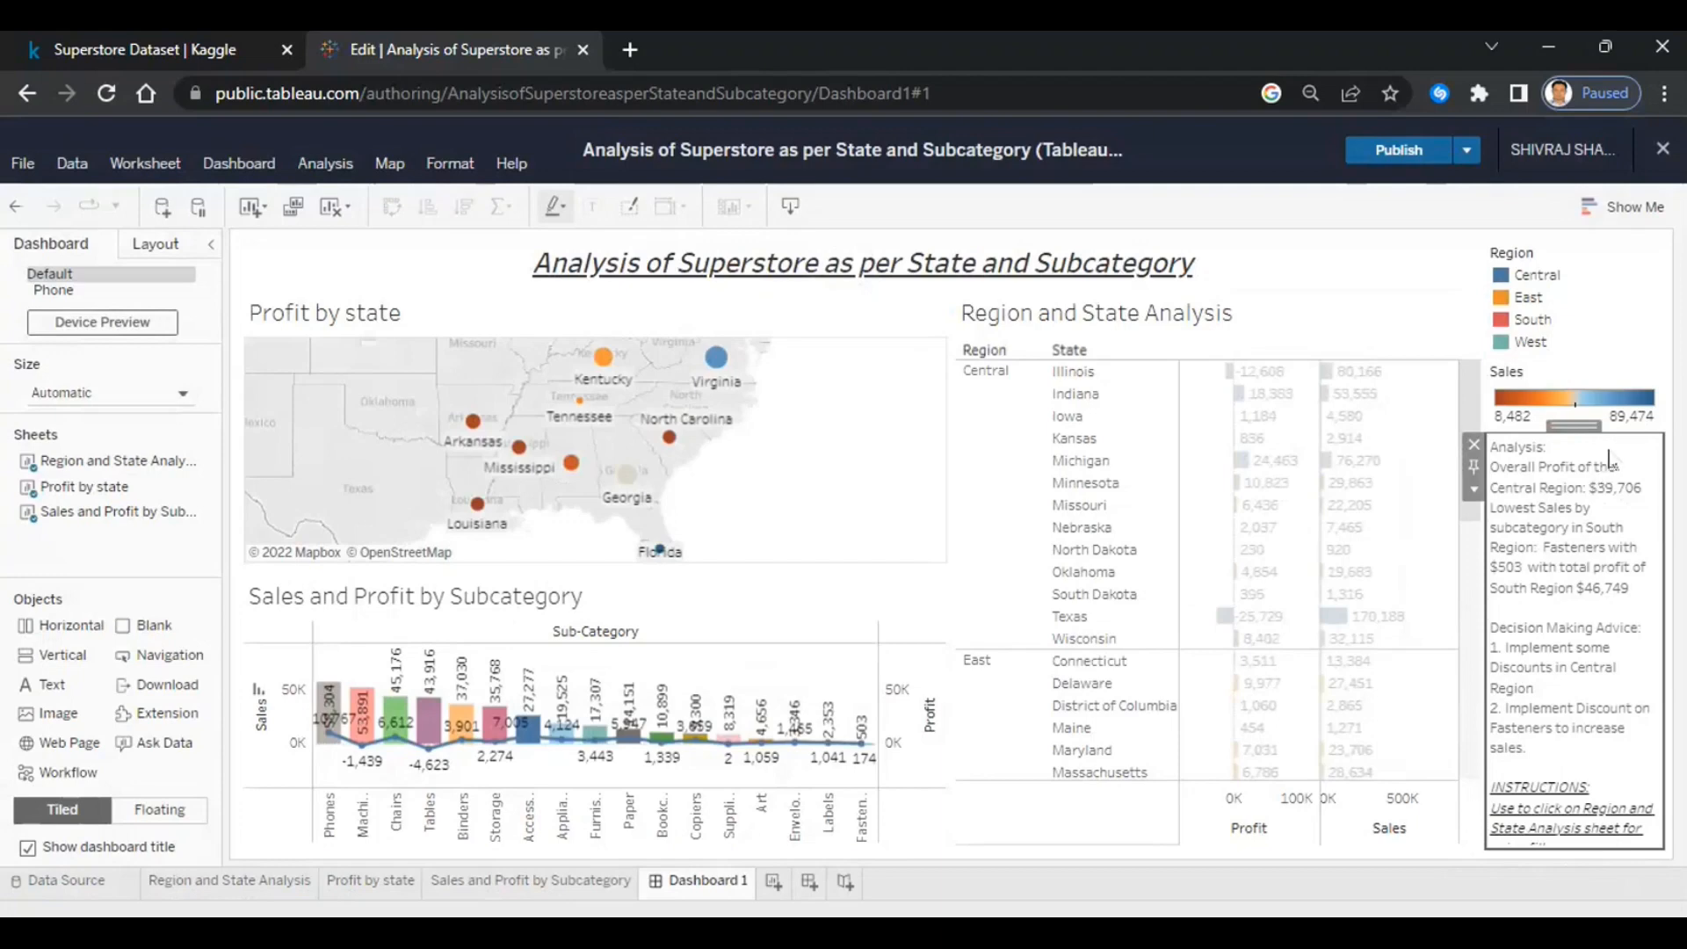
# - Remove the blank line above the advice and underline the 'Analysis:' and 'Decision Making Advice:' headings
pyautogui.doubleClick(1564, 706)
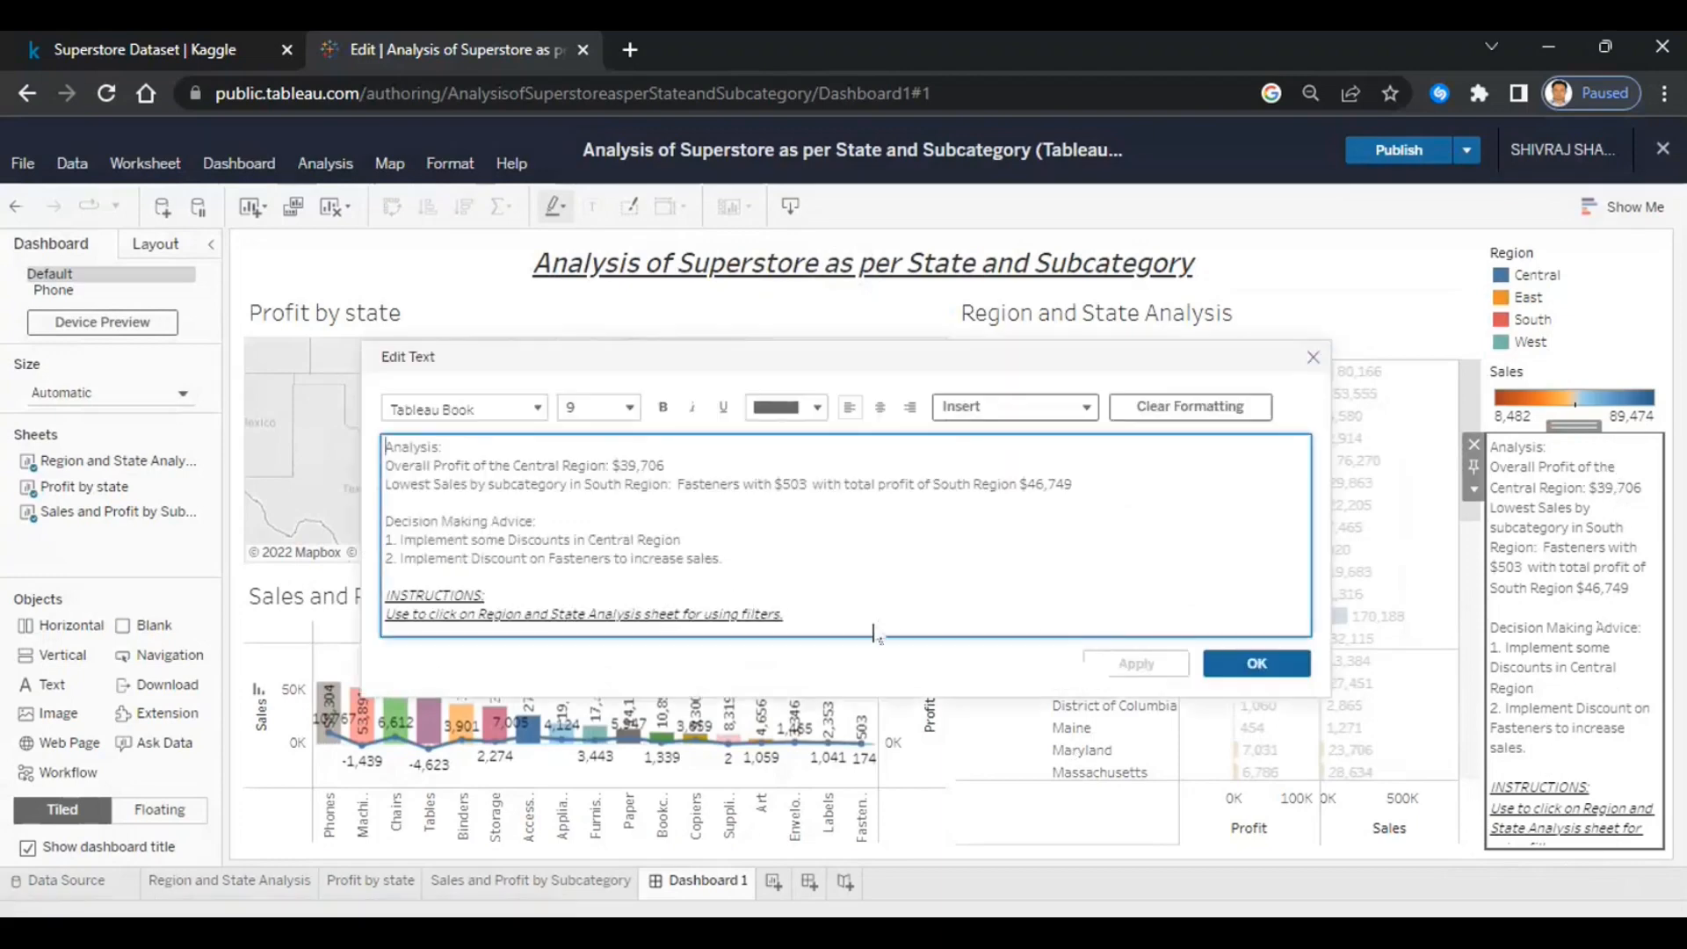
pyautogui.click(400, 501)
pyautogui.press('BackSpace')
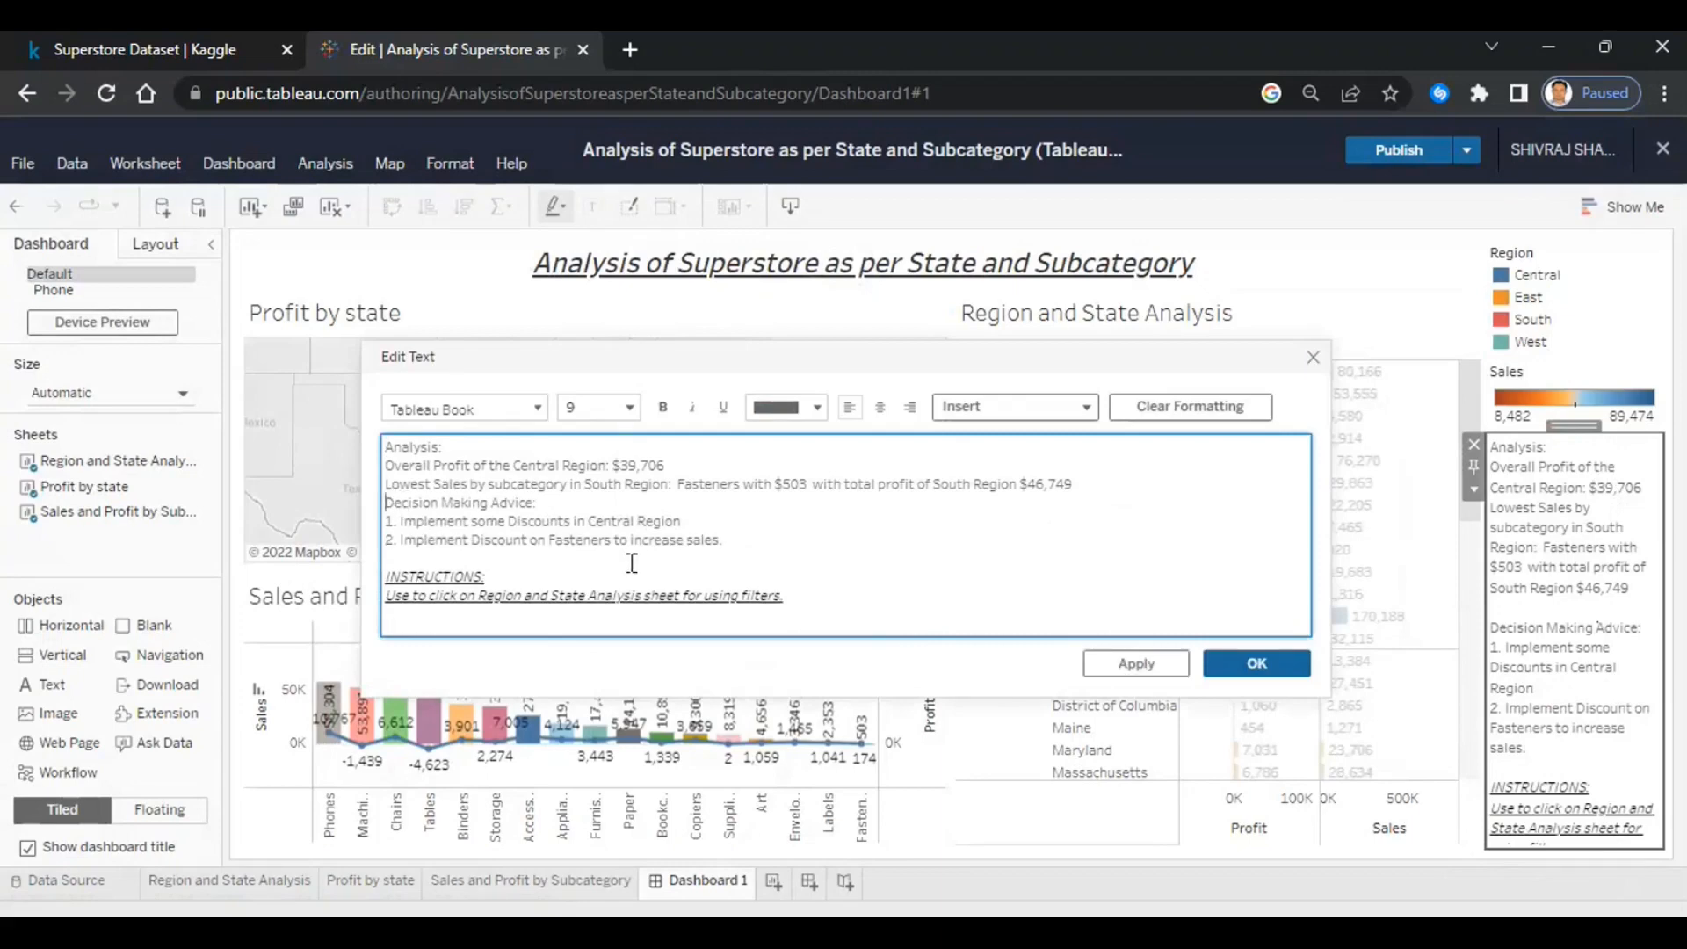
pyautogui.moveTo(538, 502); pyautogui.dragTo(303, 514)
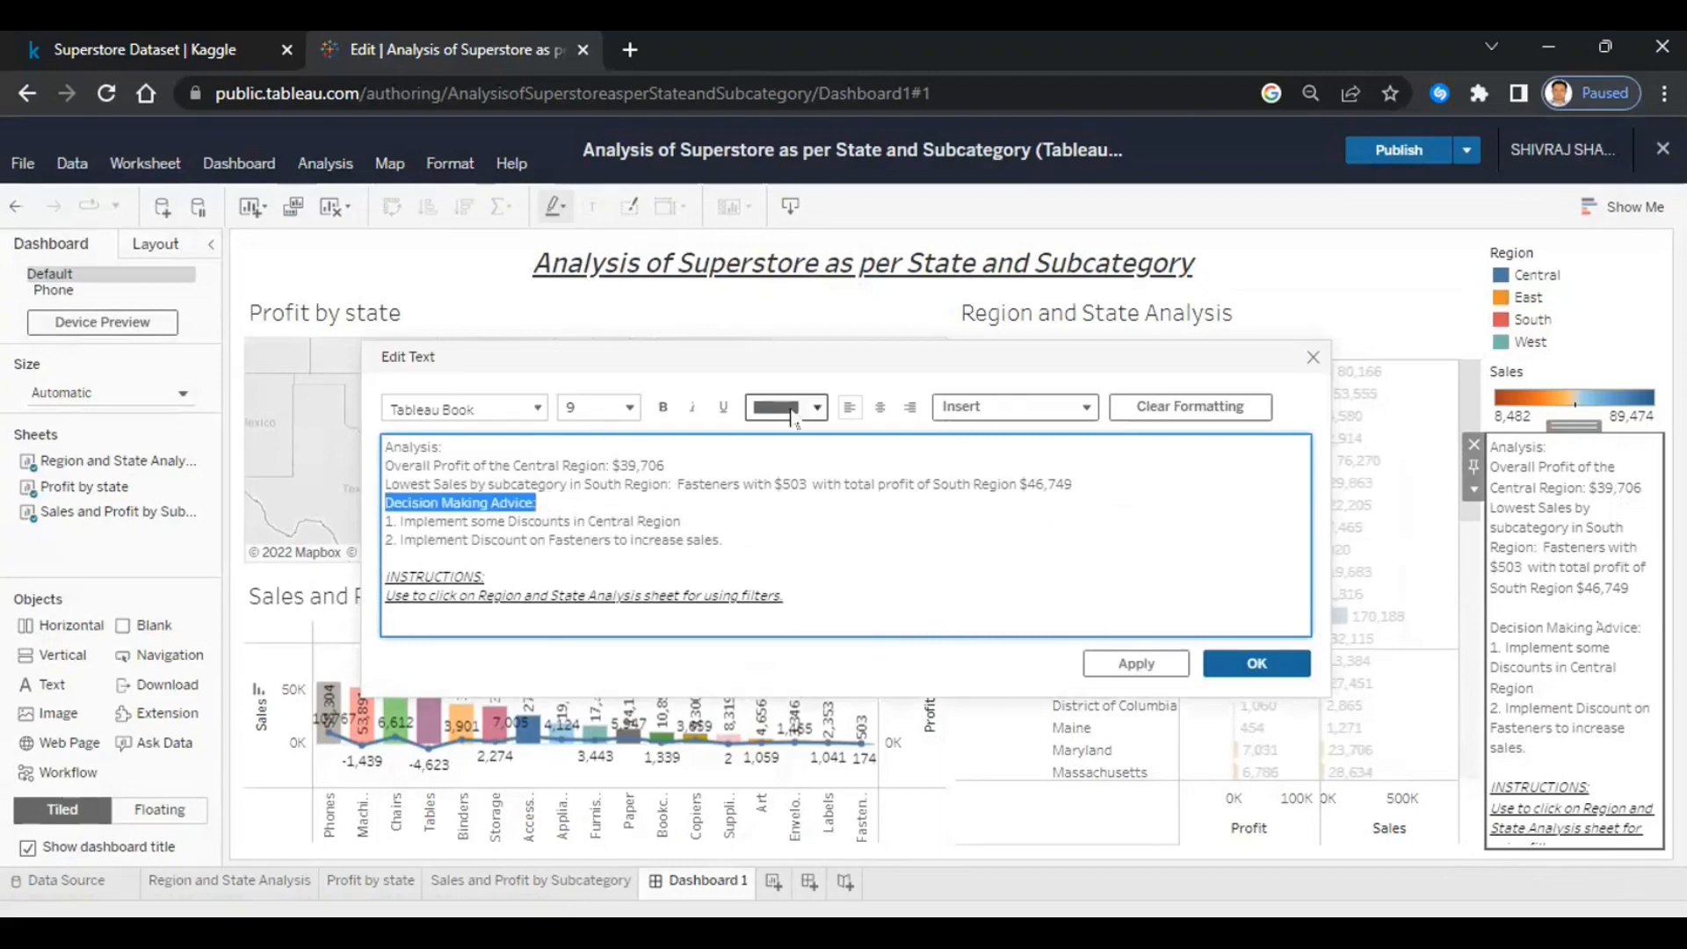
pyautogui.click(723, 407)
pyautogui.moveTo(452, 445); pyautogui.dragTo(308, 452)
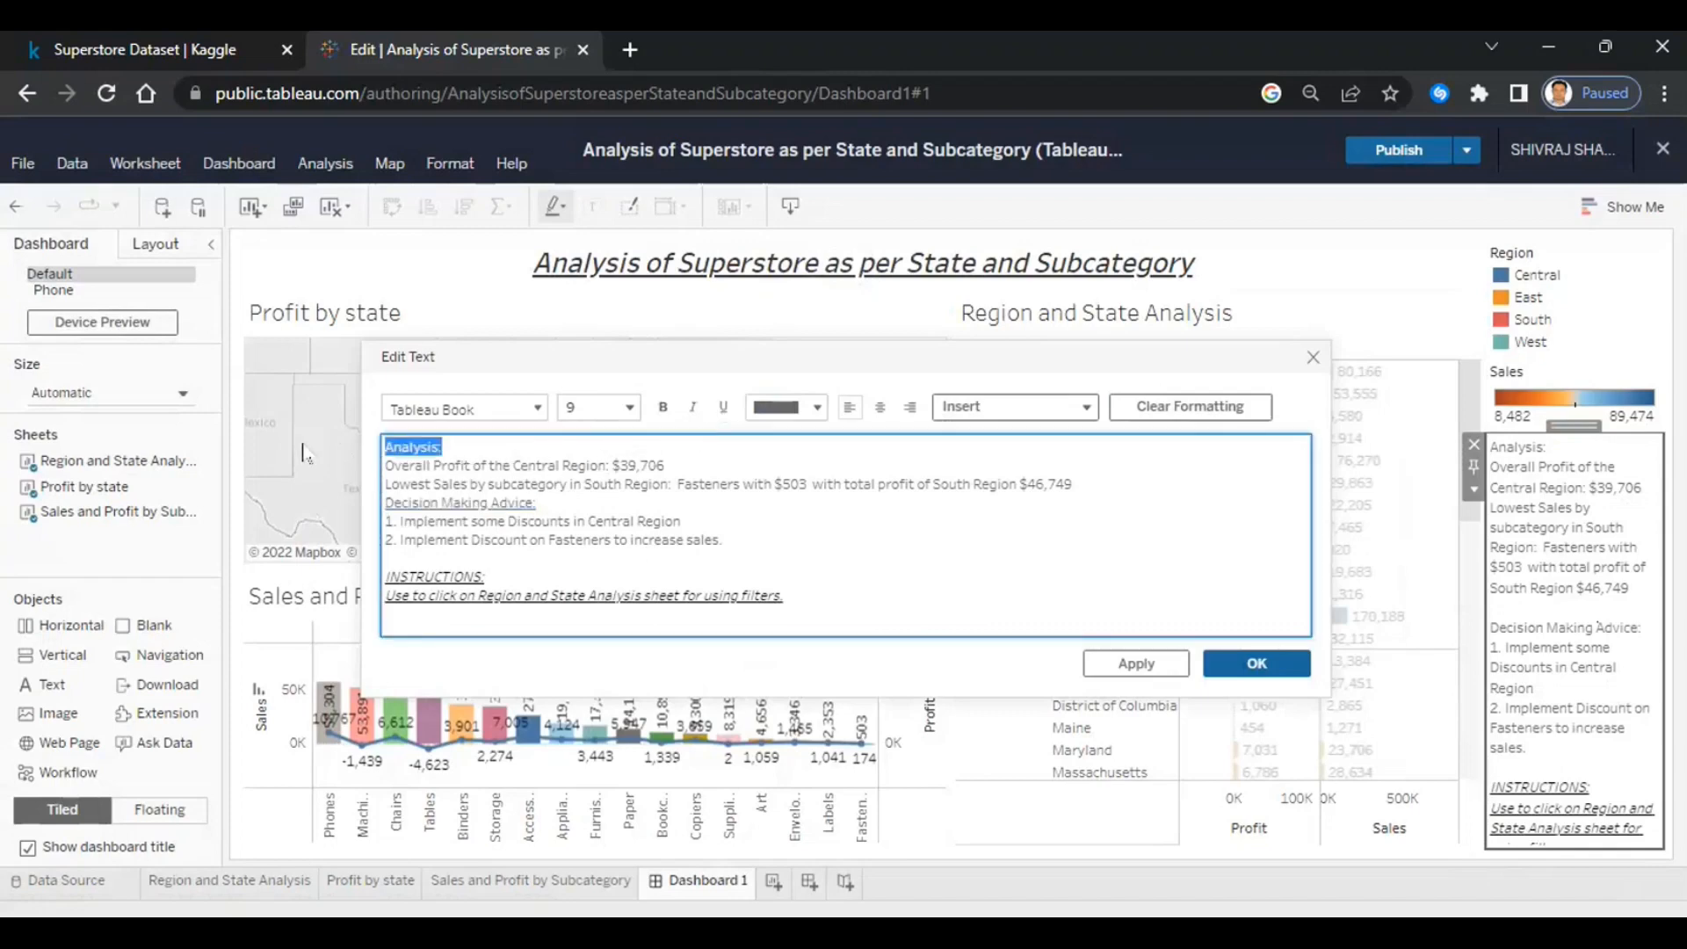
pyautogui.click(734, 407)
pyautogui.click(1259, 665)
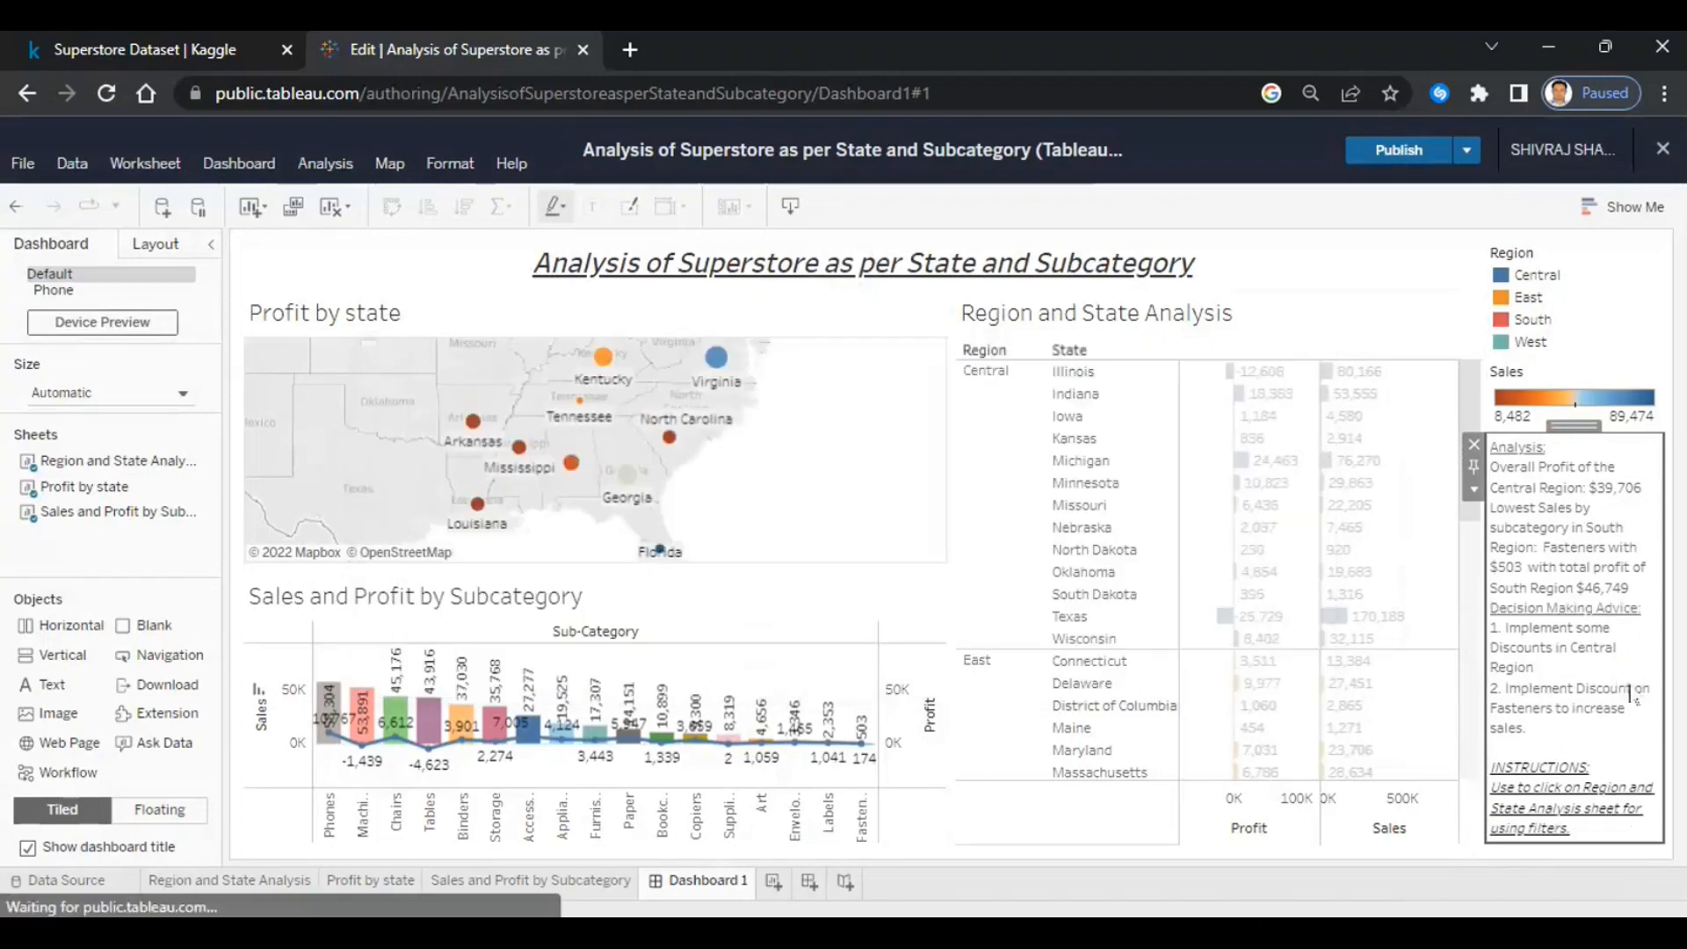
pyautogui.click(1081, 377)
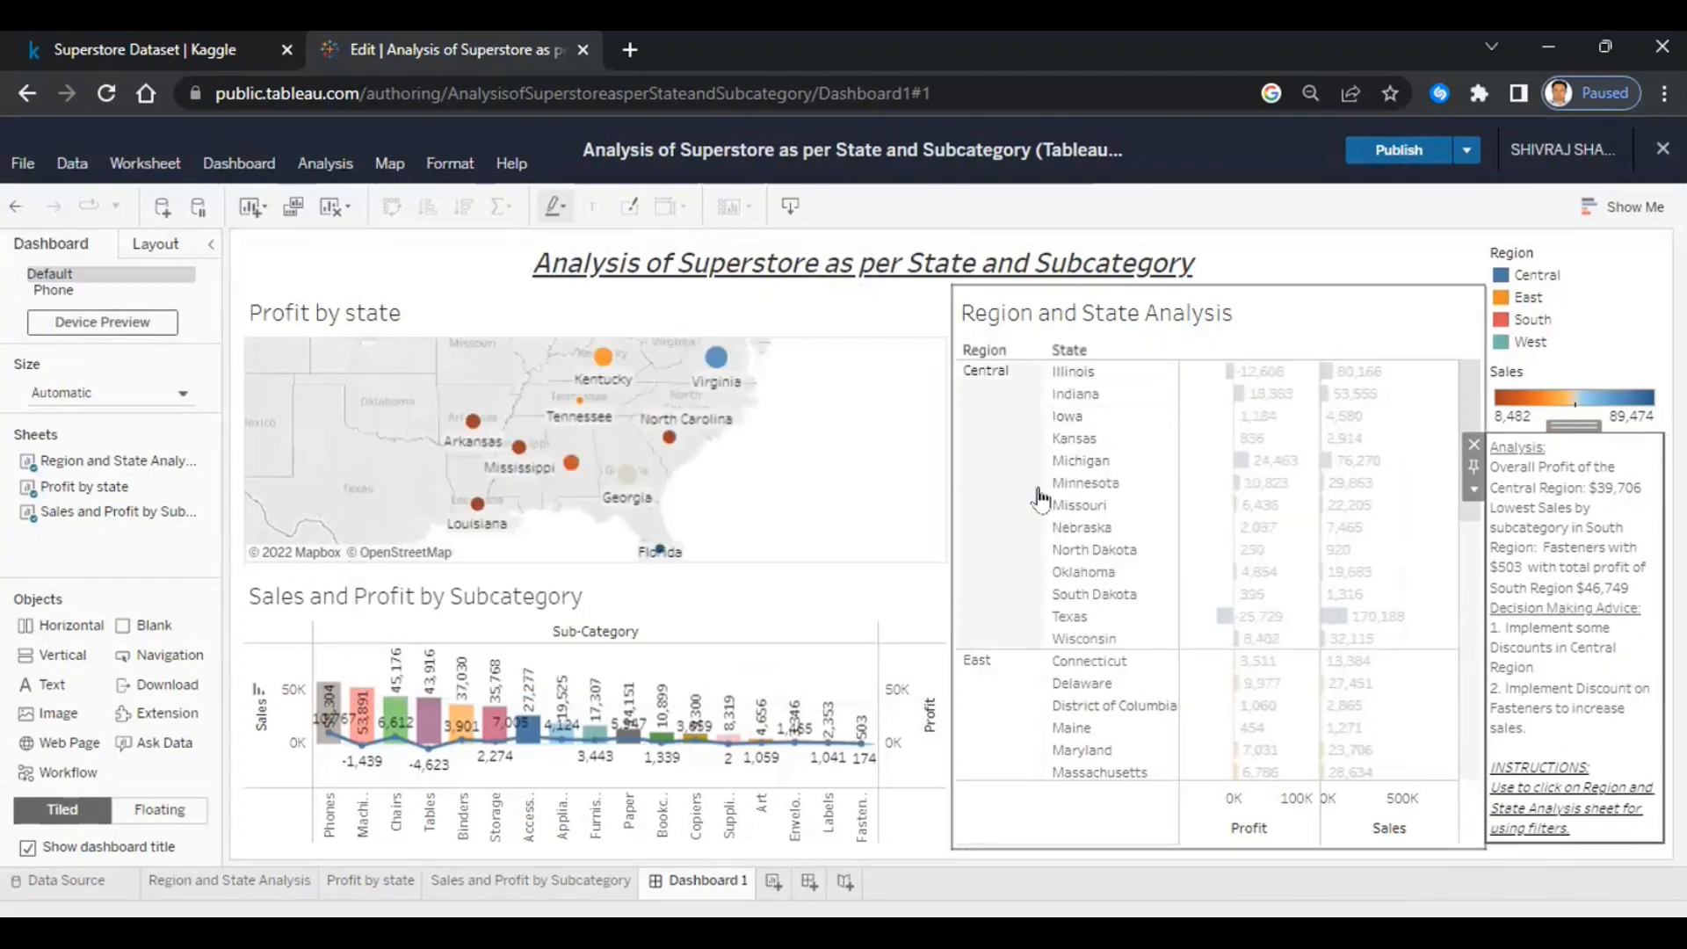
# - Test the table filters with Kansas and the Central region, then close the editor
pyautogui.click(1074, 440)
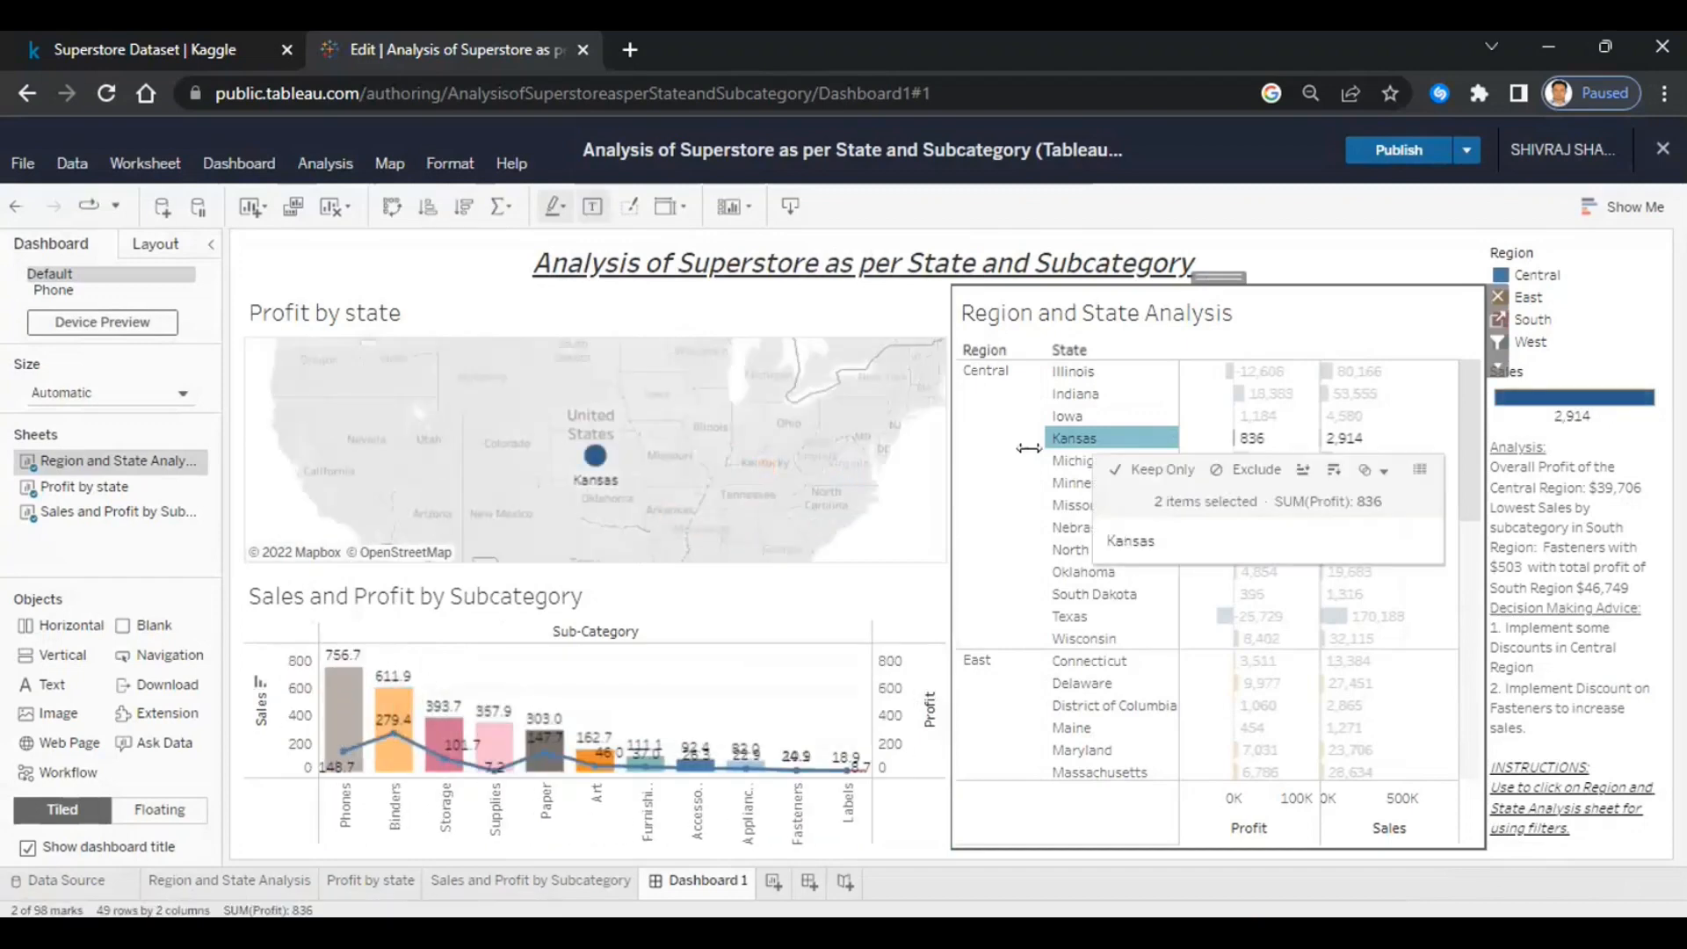
pyautogui.click(980, 376)
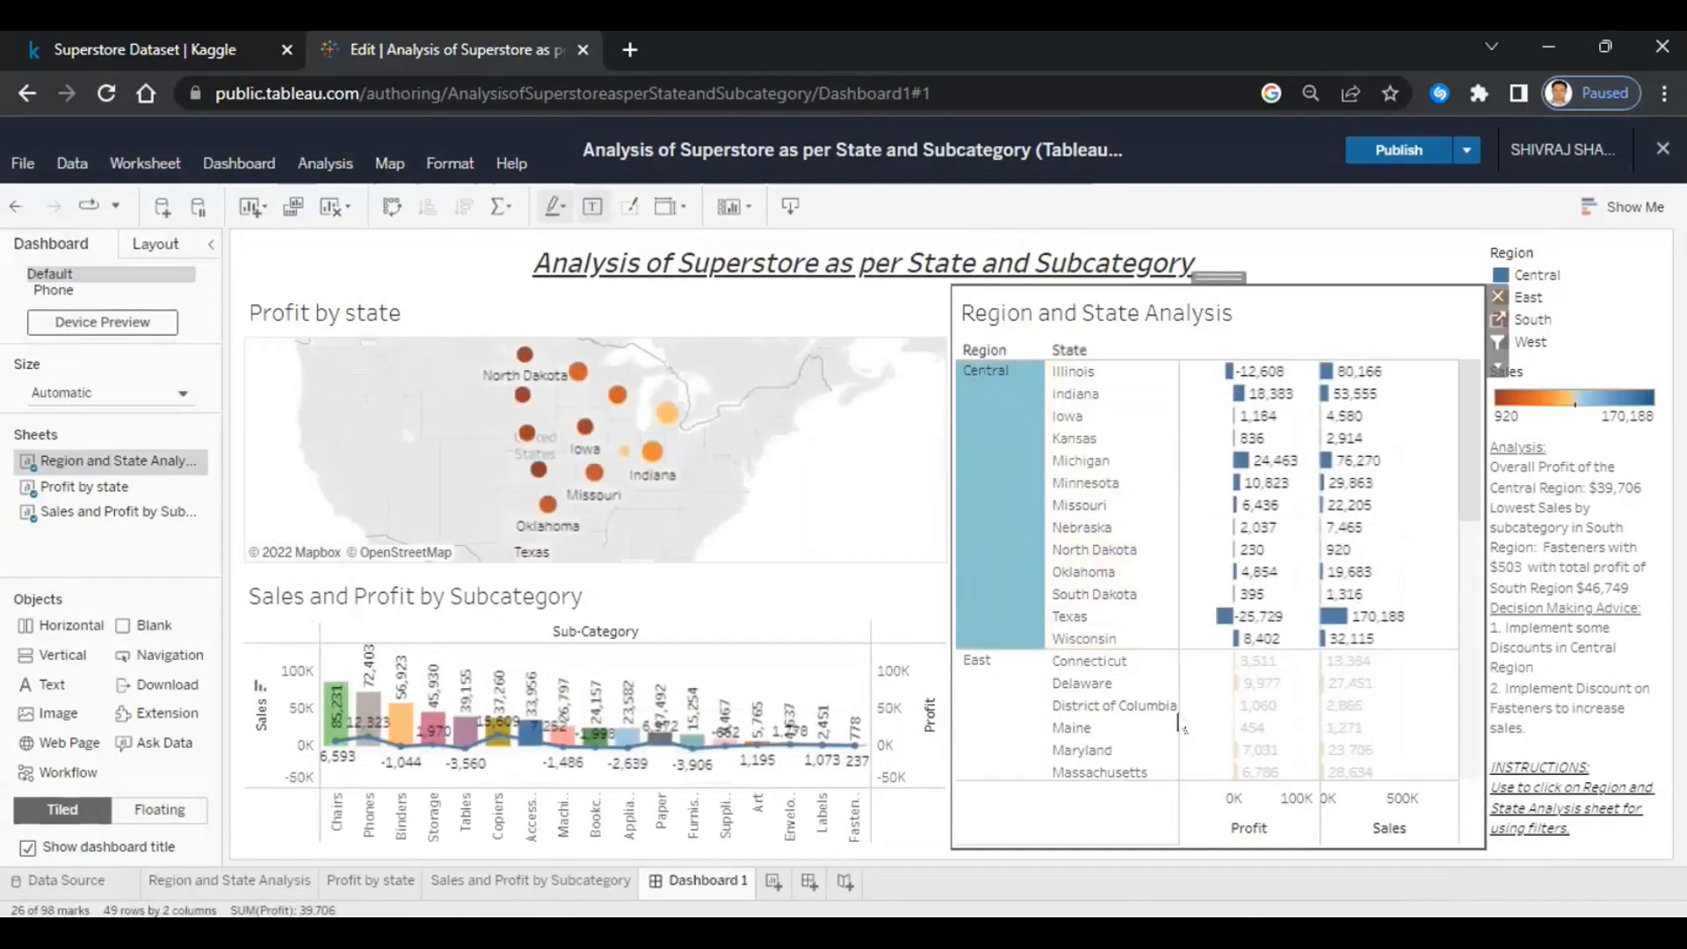
pyautogui.scroll(-5, 1070, 585)
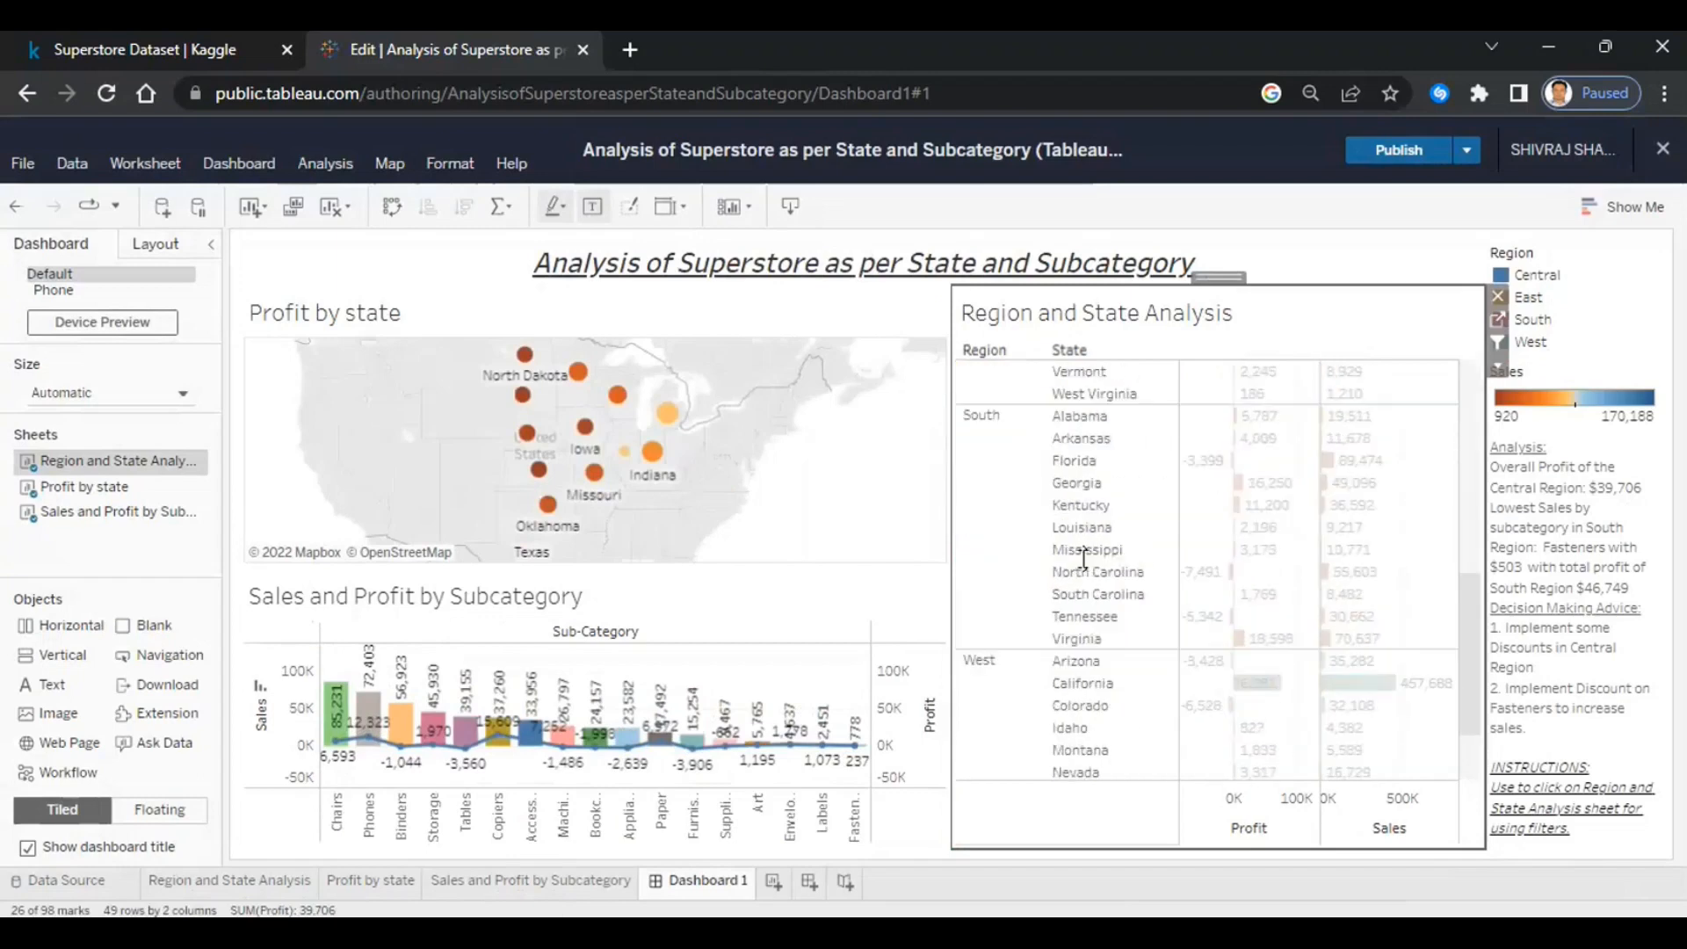
pyautogui.click(1065, 815)
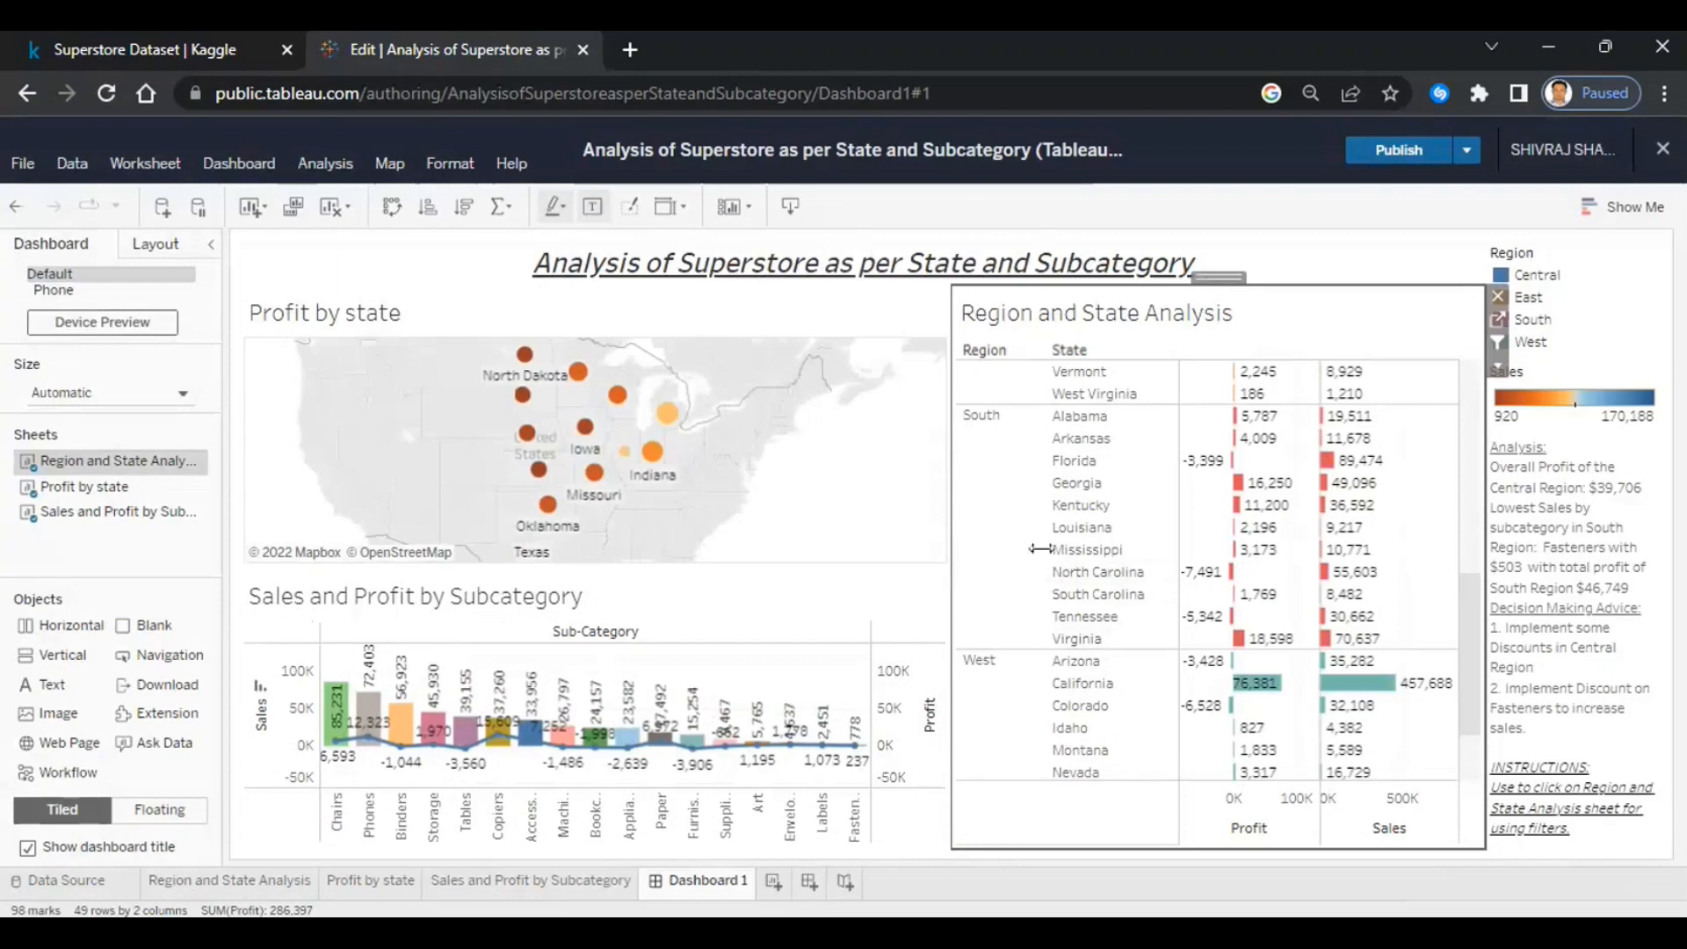
pyautogui.scroll(3, 1041, 559)
pyautogui.scroll(5, 1041, 559)
pyautogui.click(1010, 527)
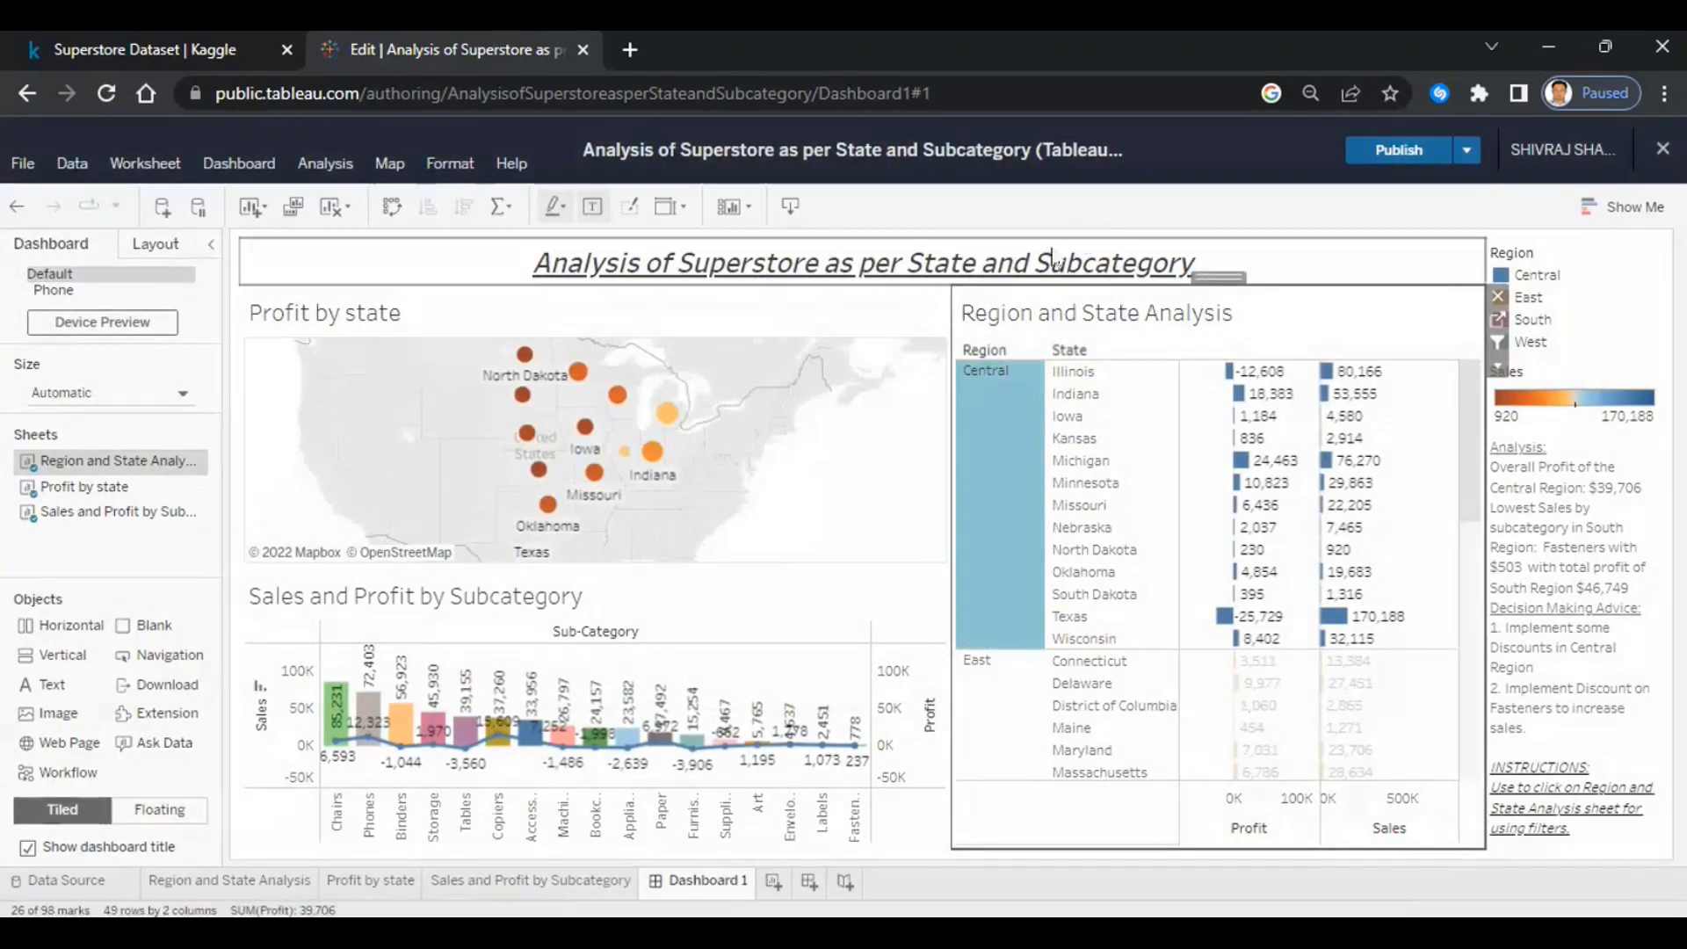
pyautogui.click(1663, 150)
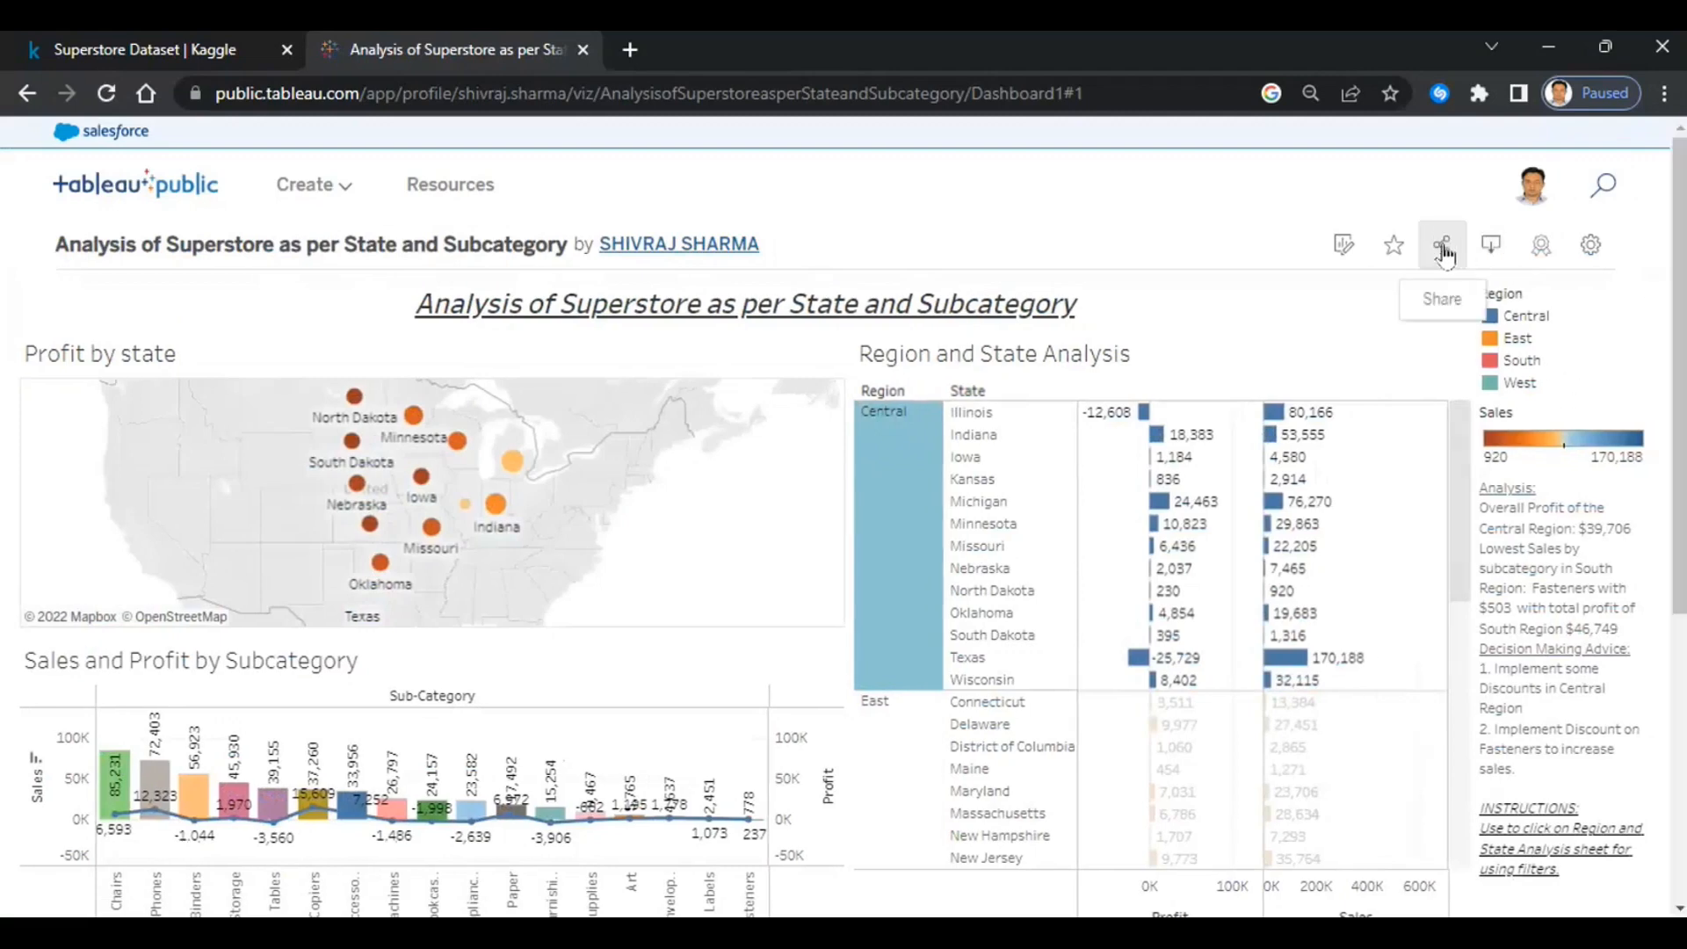
# - Select the dashboard's shareable link in the Share dialog, then close it
pyautogui.click(1442, 247)
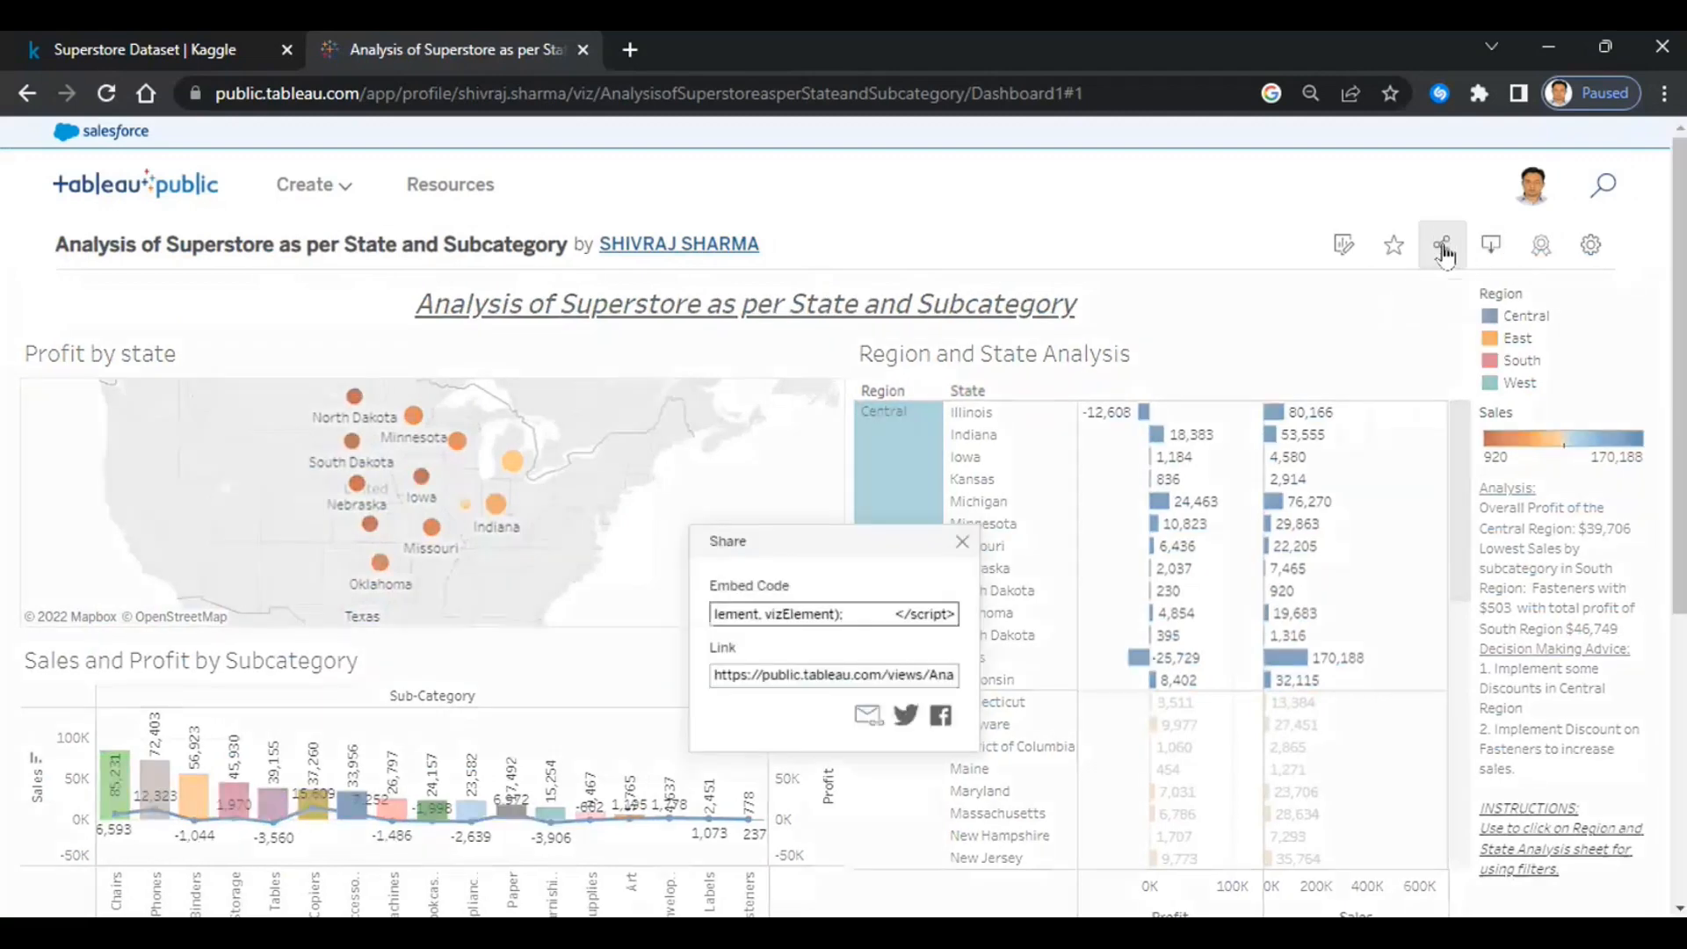
pyautogui.click(761, 674)
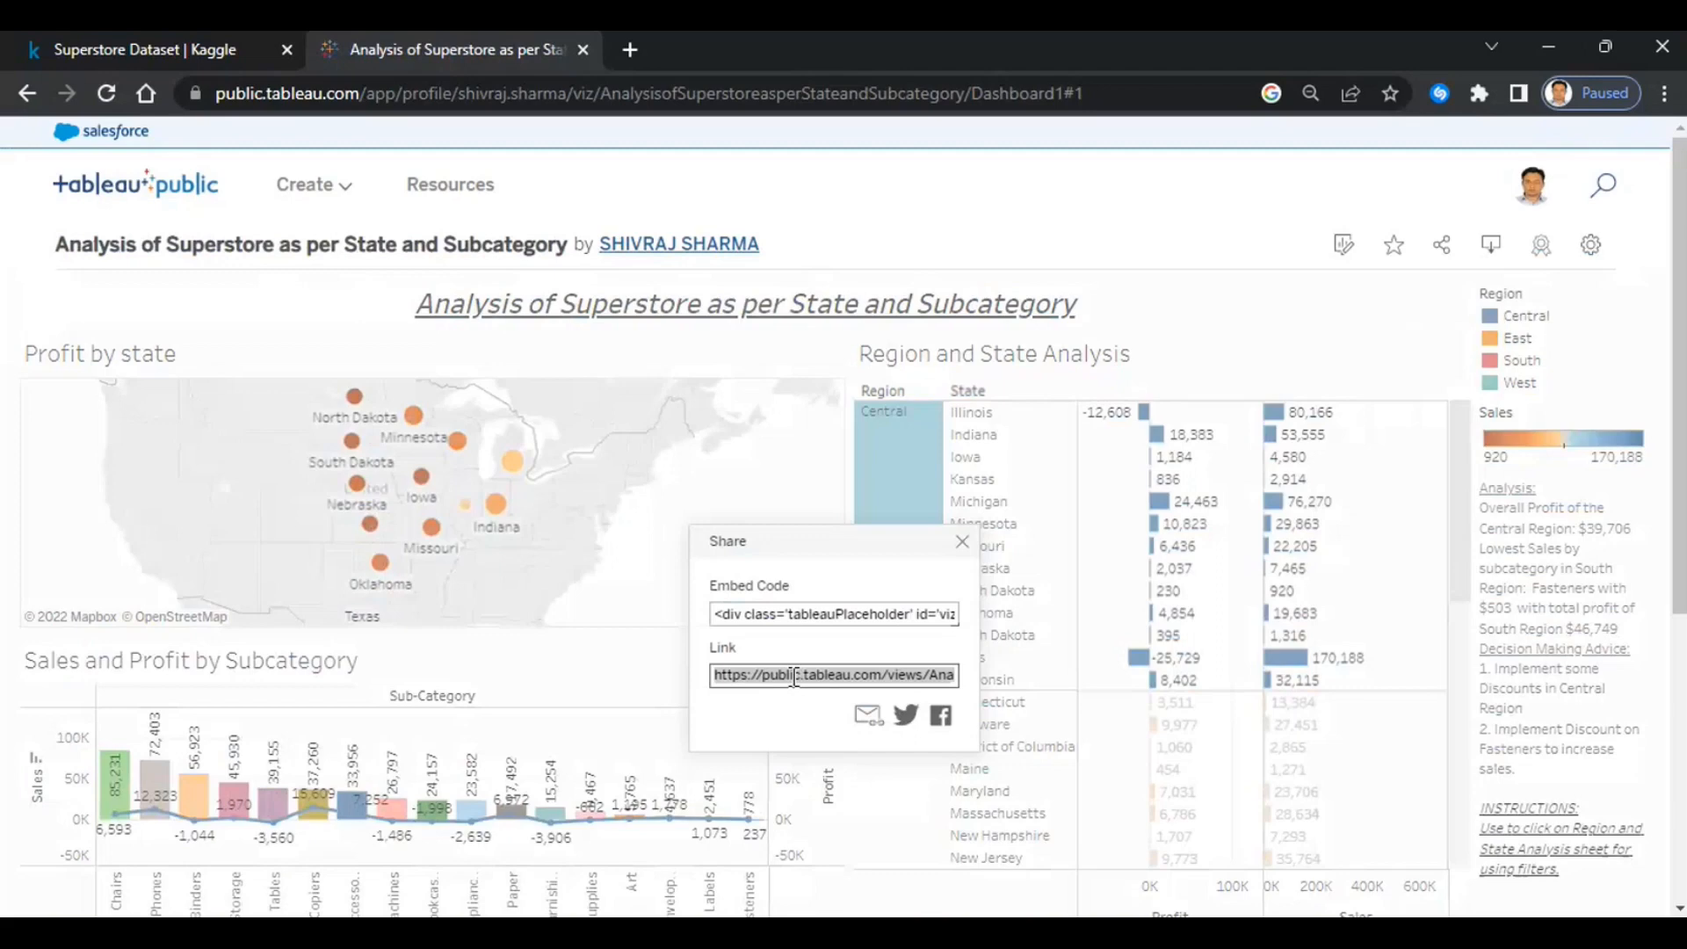
pyautogui.click(962, 543)
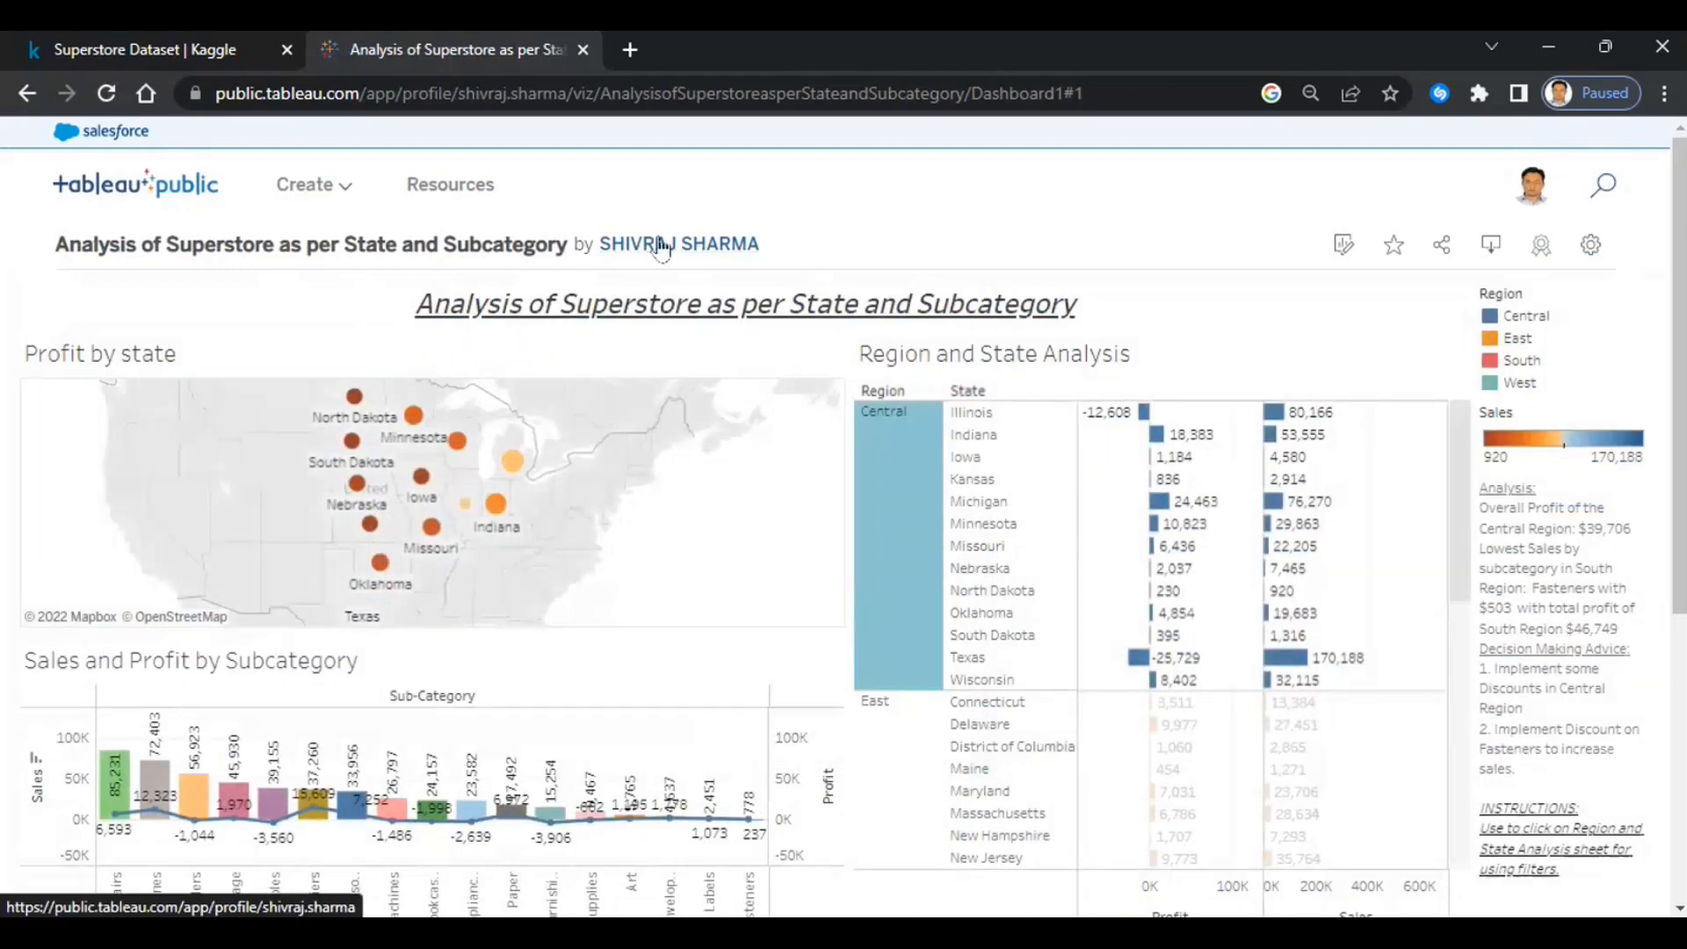
# - Open 'Analysis of Superstore as per State and Subcategory' from the author's profile and edit it
pyautogui.click(713, 244)
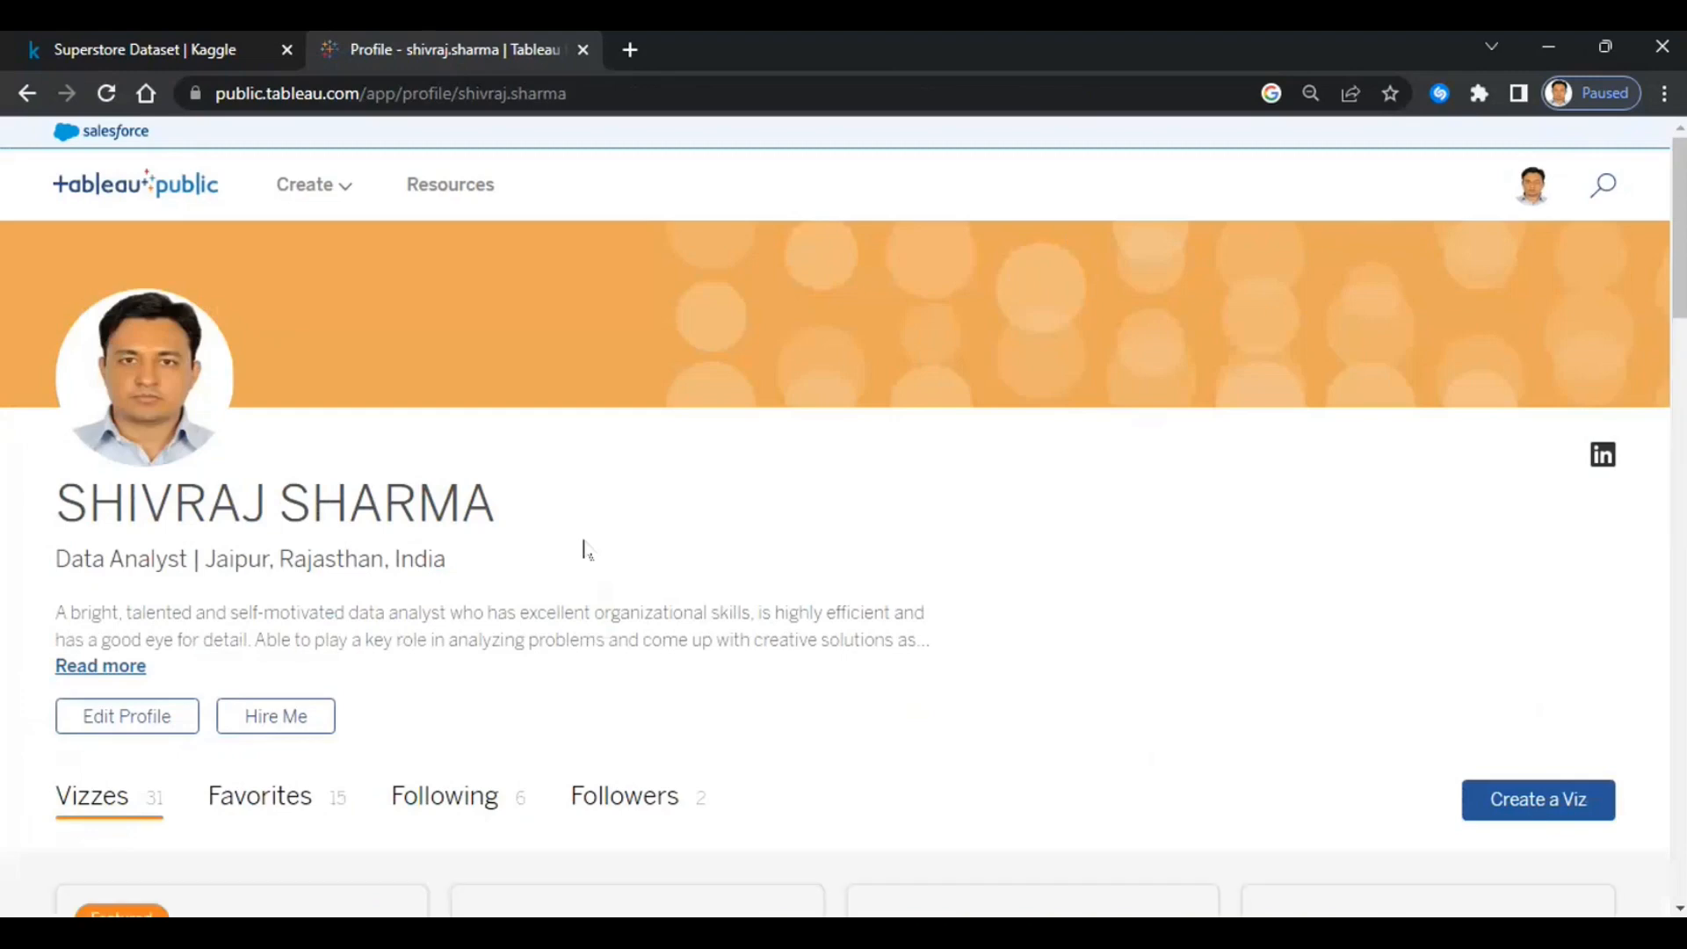
pyautogui.scroll(-4, 585, 545)
pyautogui.scroll(-2, 585, 545)
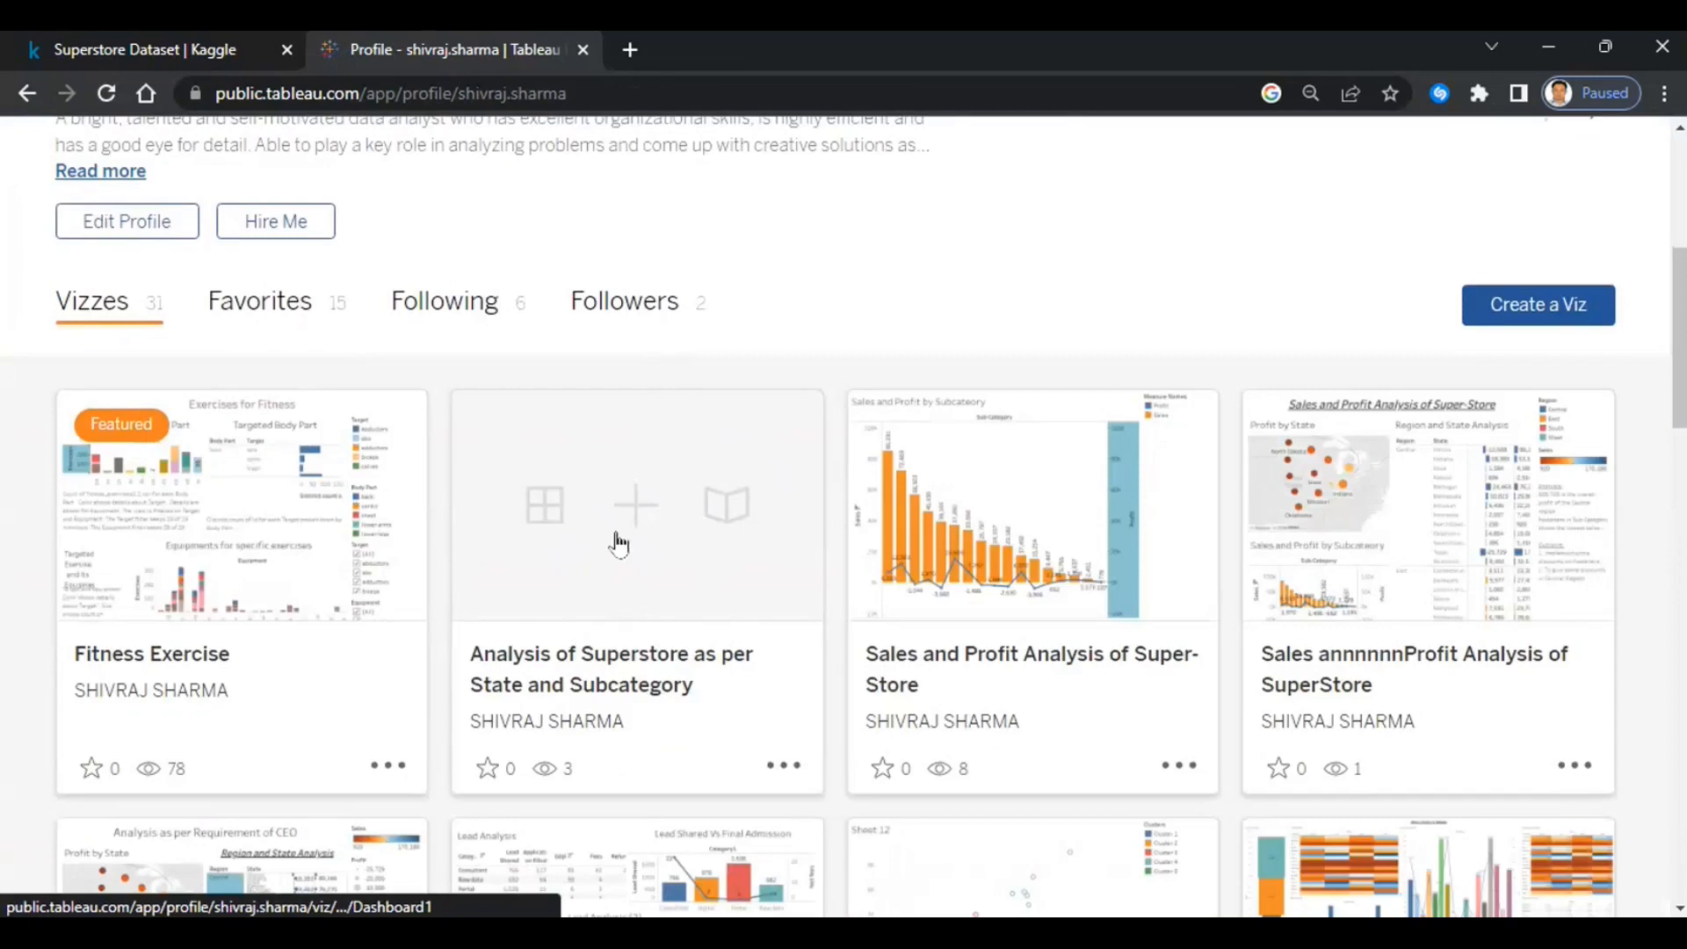
pyautogui.scroll(4, 620, 545)
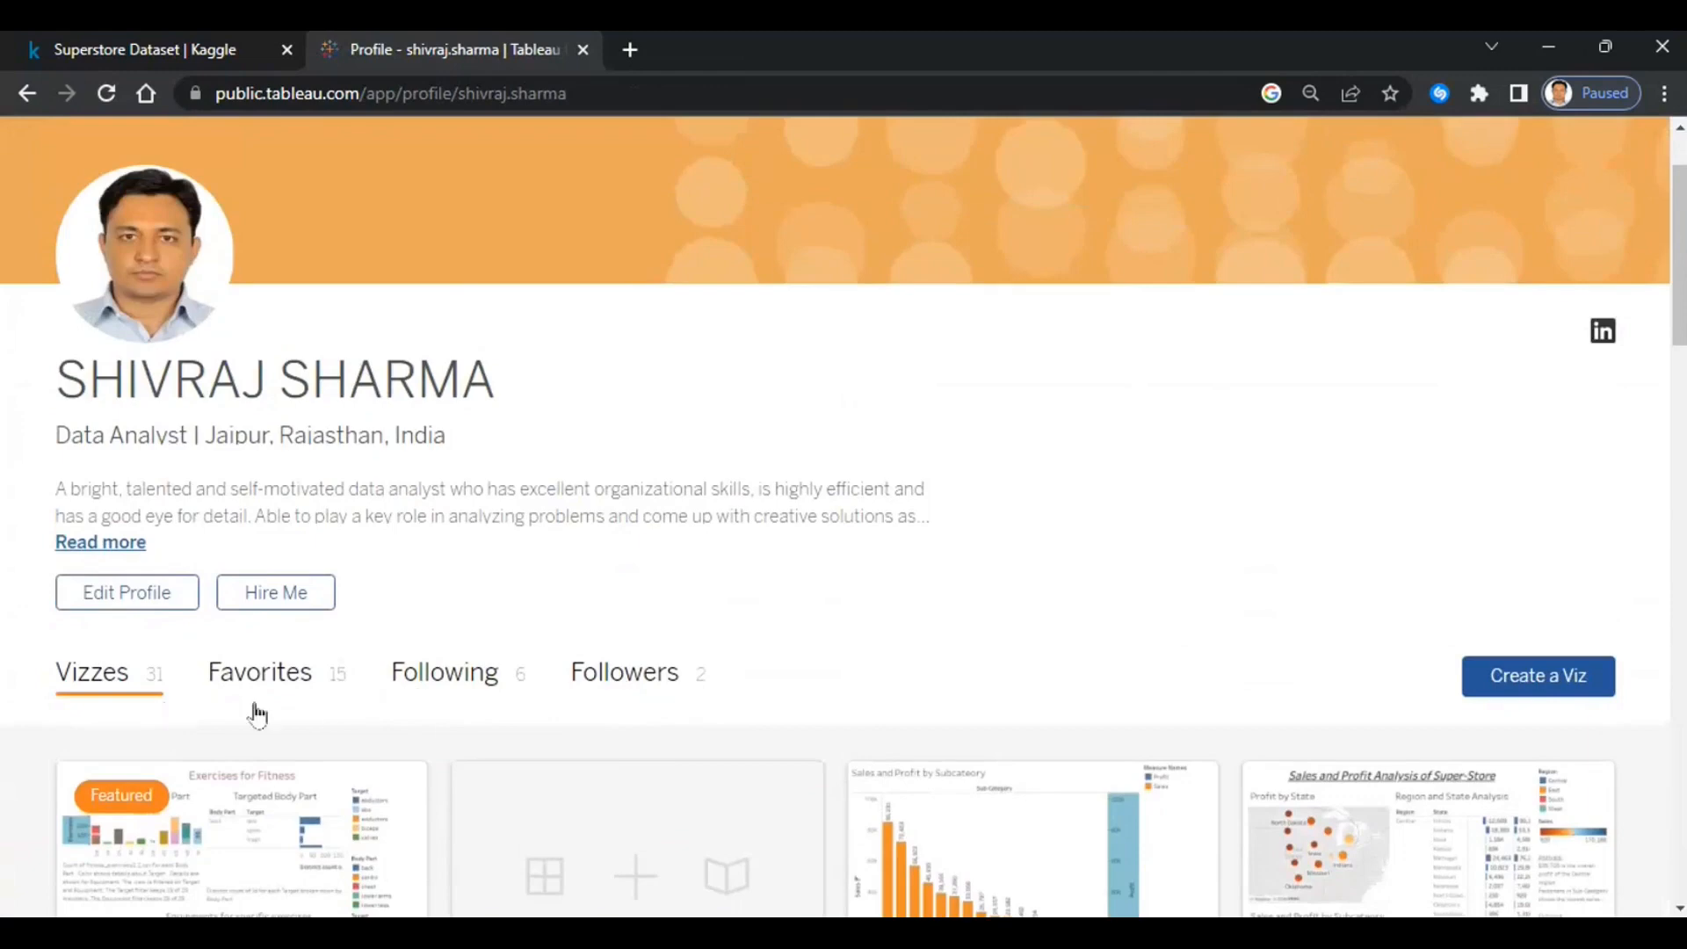
pyautogui.scroll(2, 999, 567)
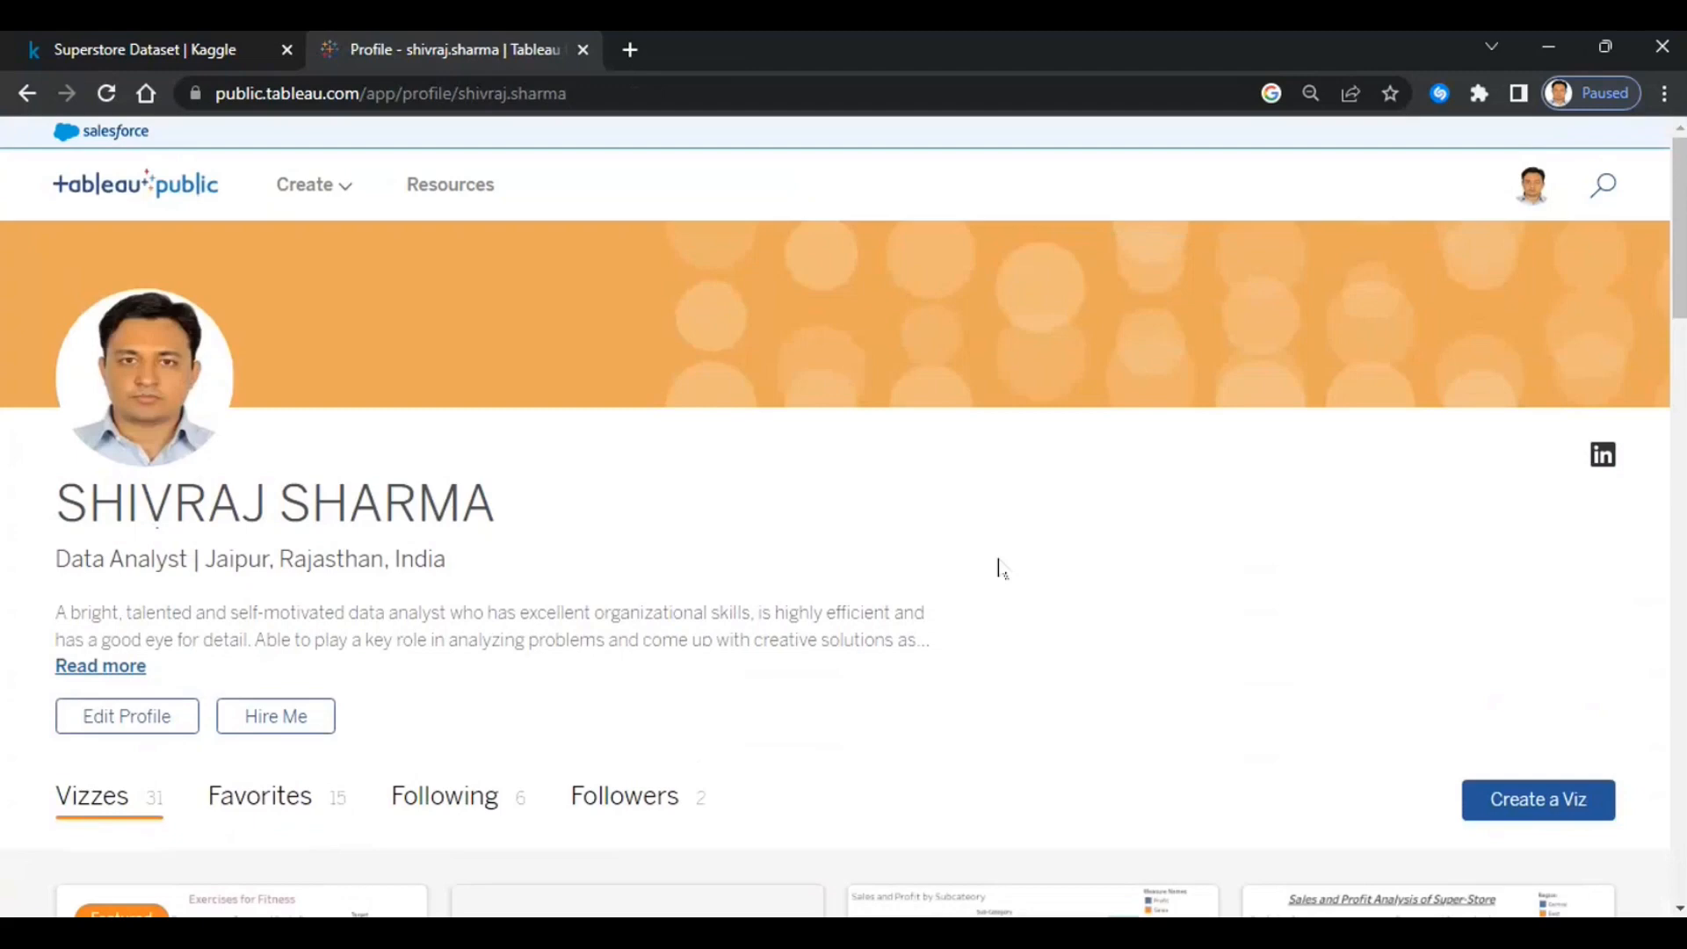
pyautogui.scroll(-3, 494, 633)
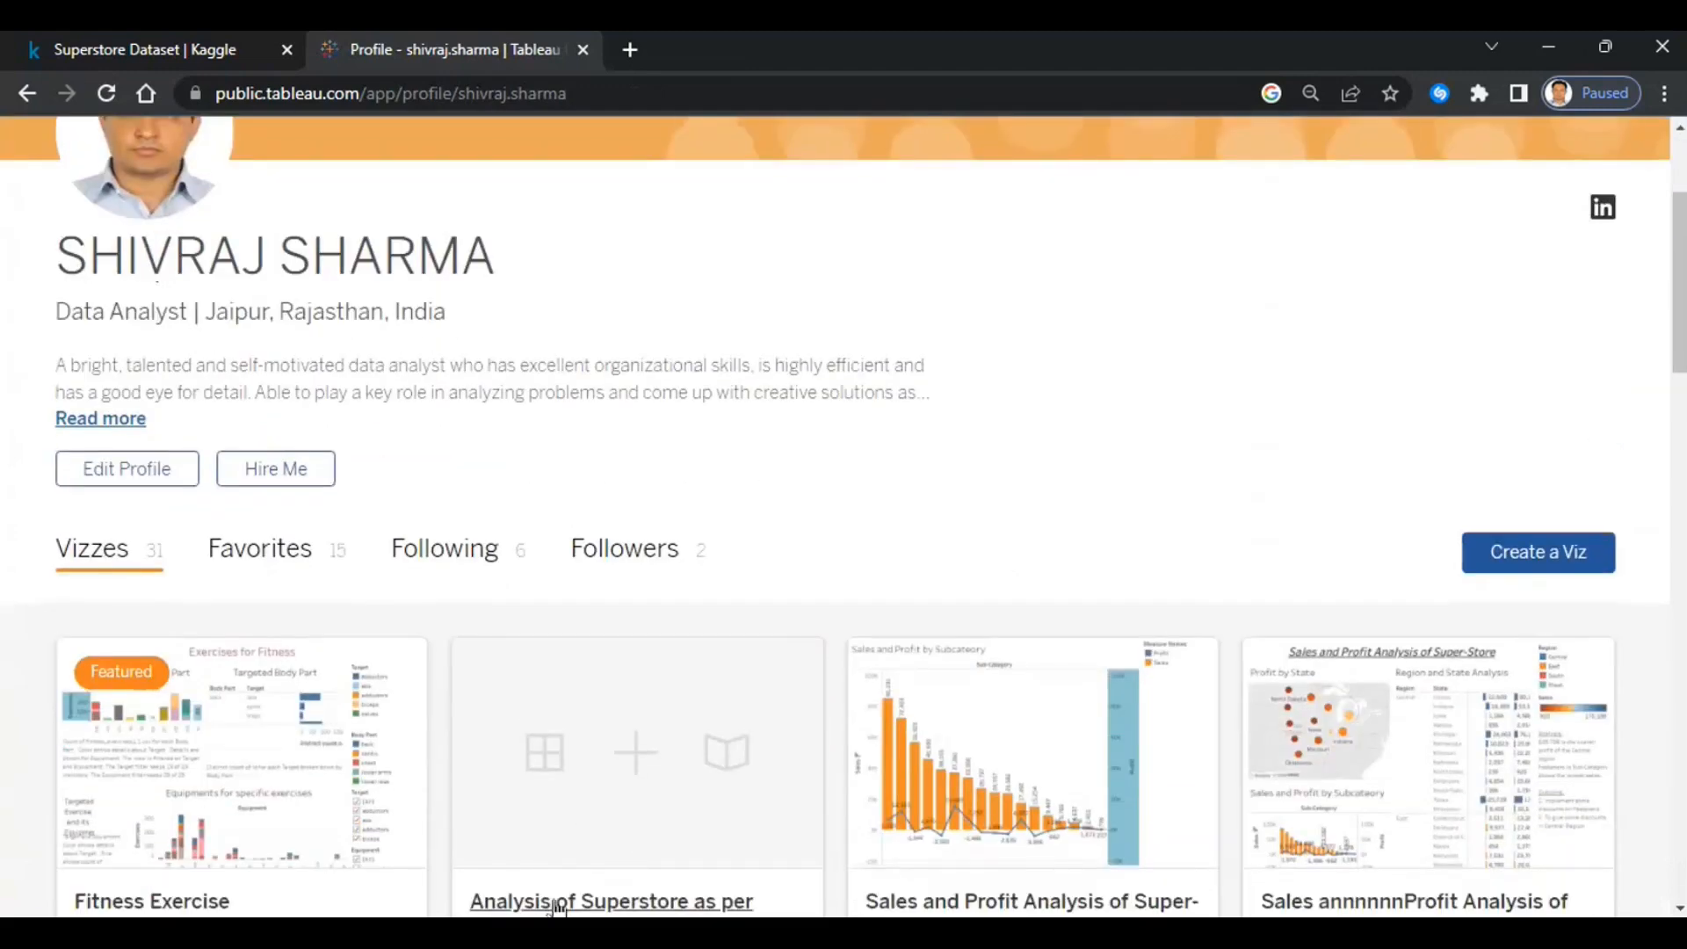
pyautogui.scroll(-4, 653, 703)
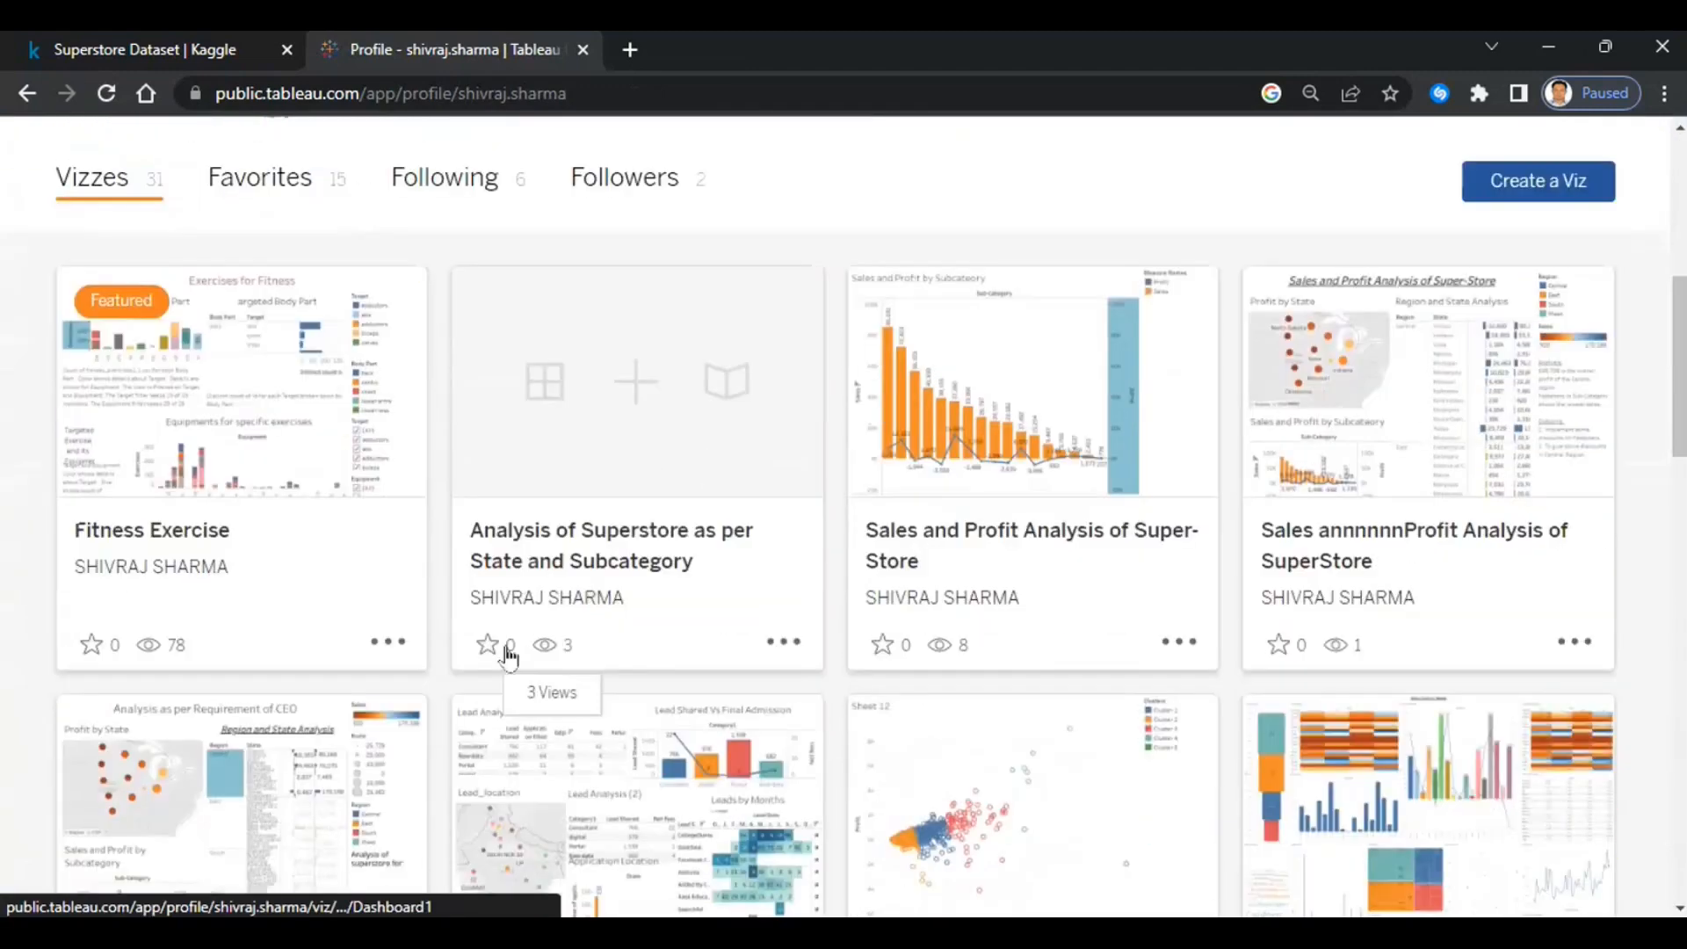
pyautogui.click(605, 539)
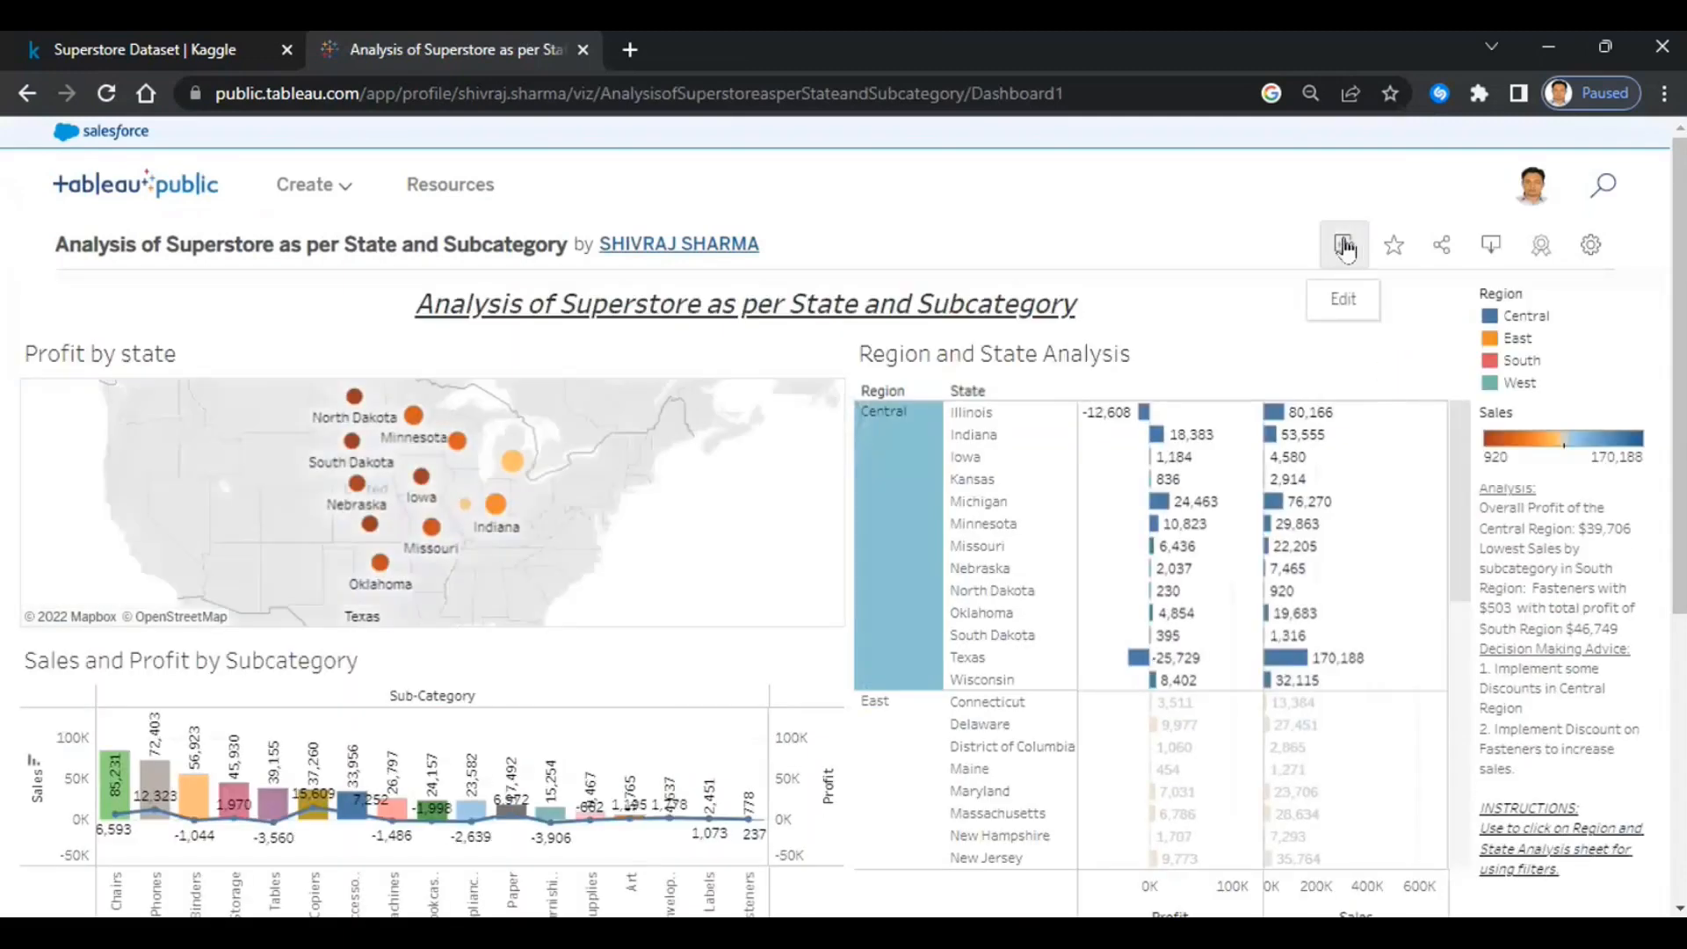
pyautogui.click(1345, 246)
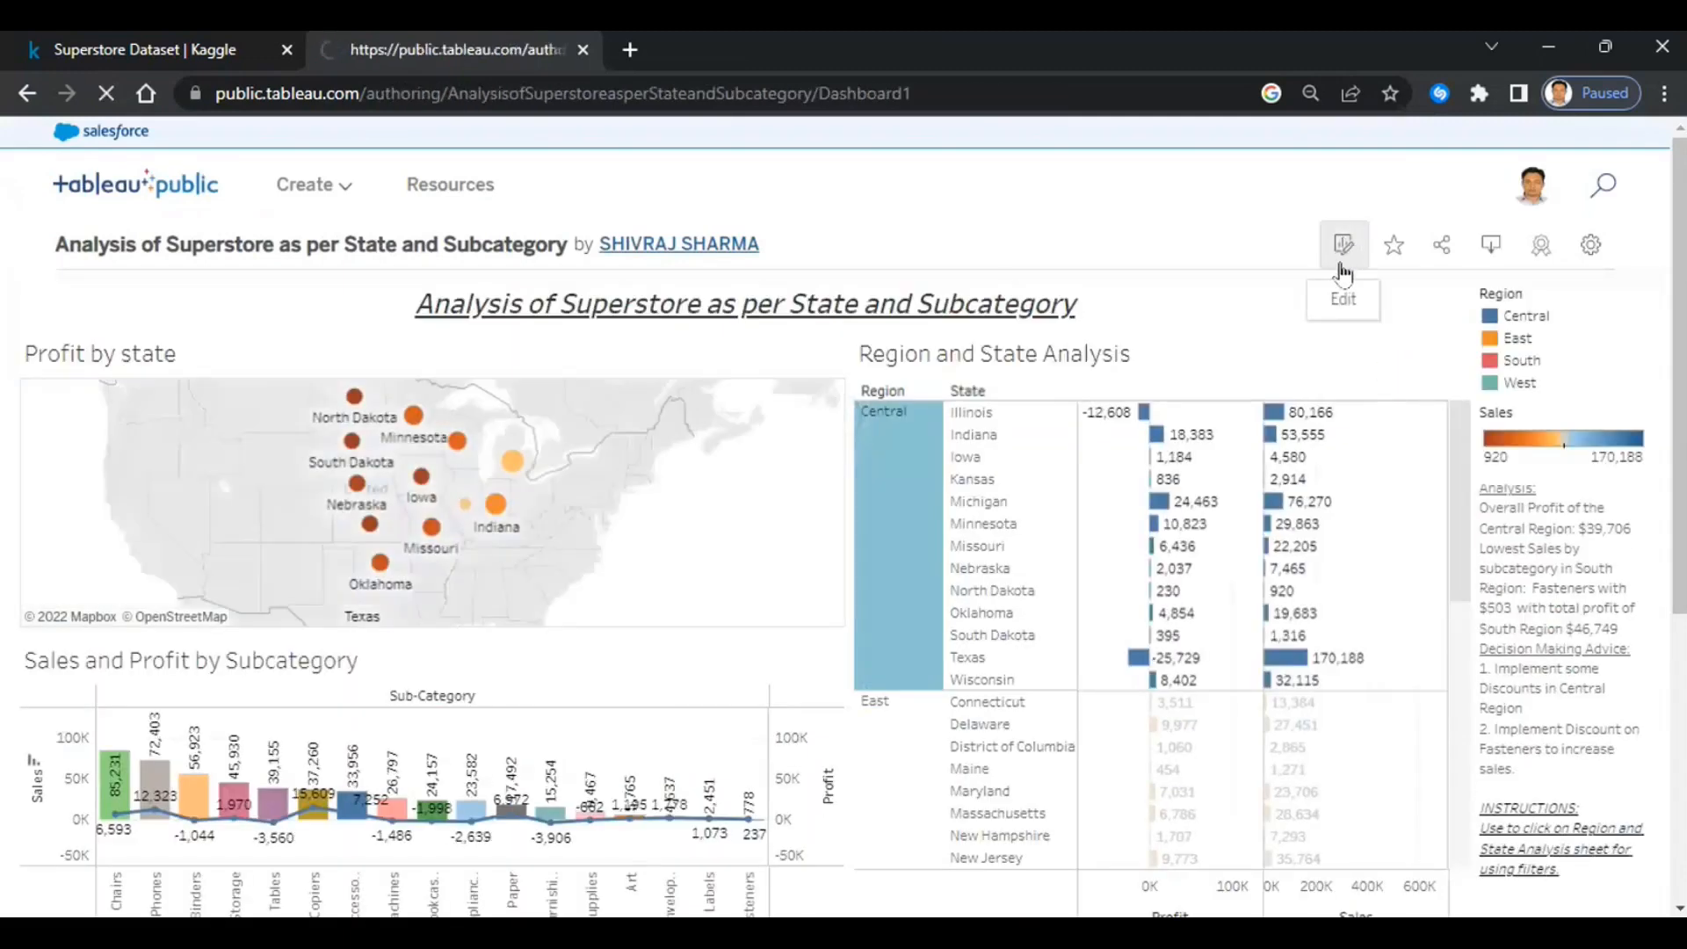